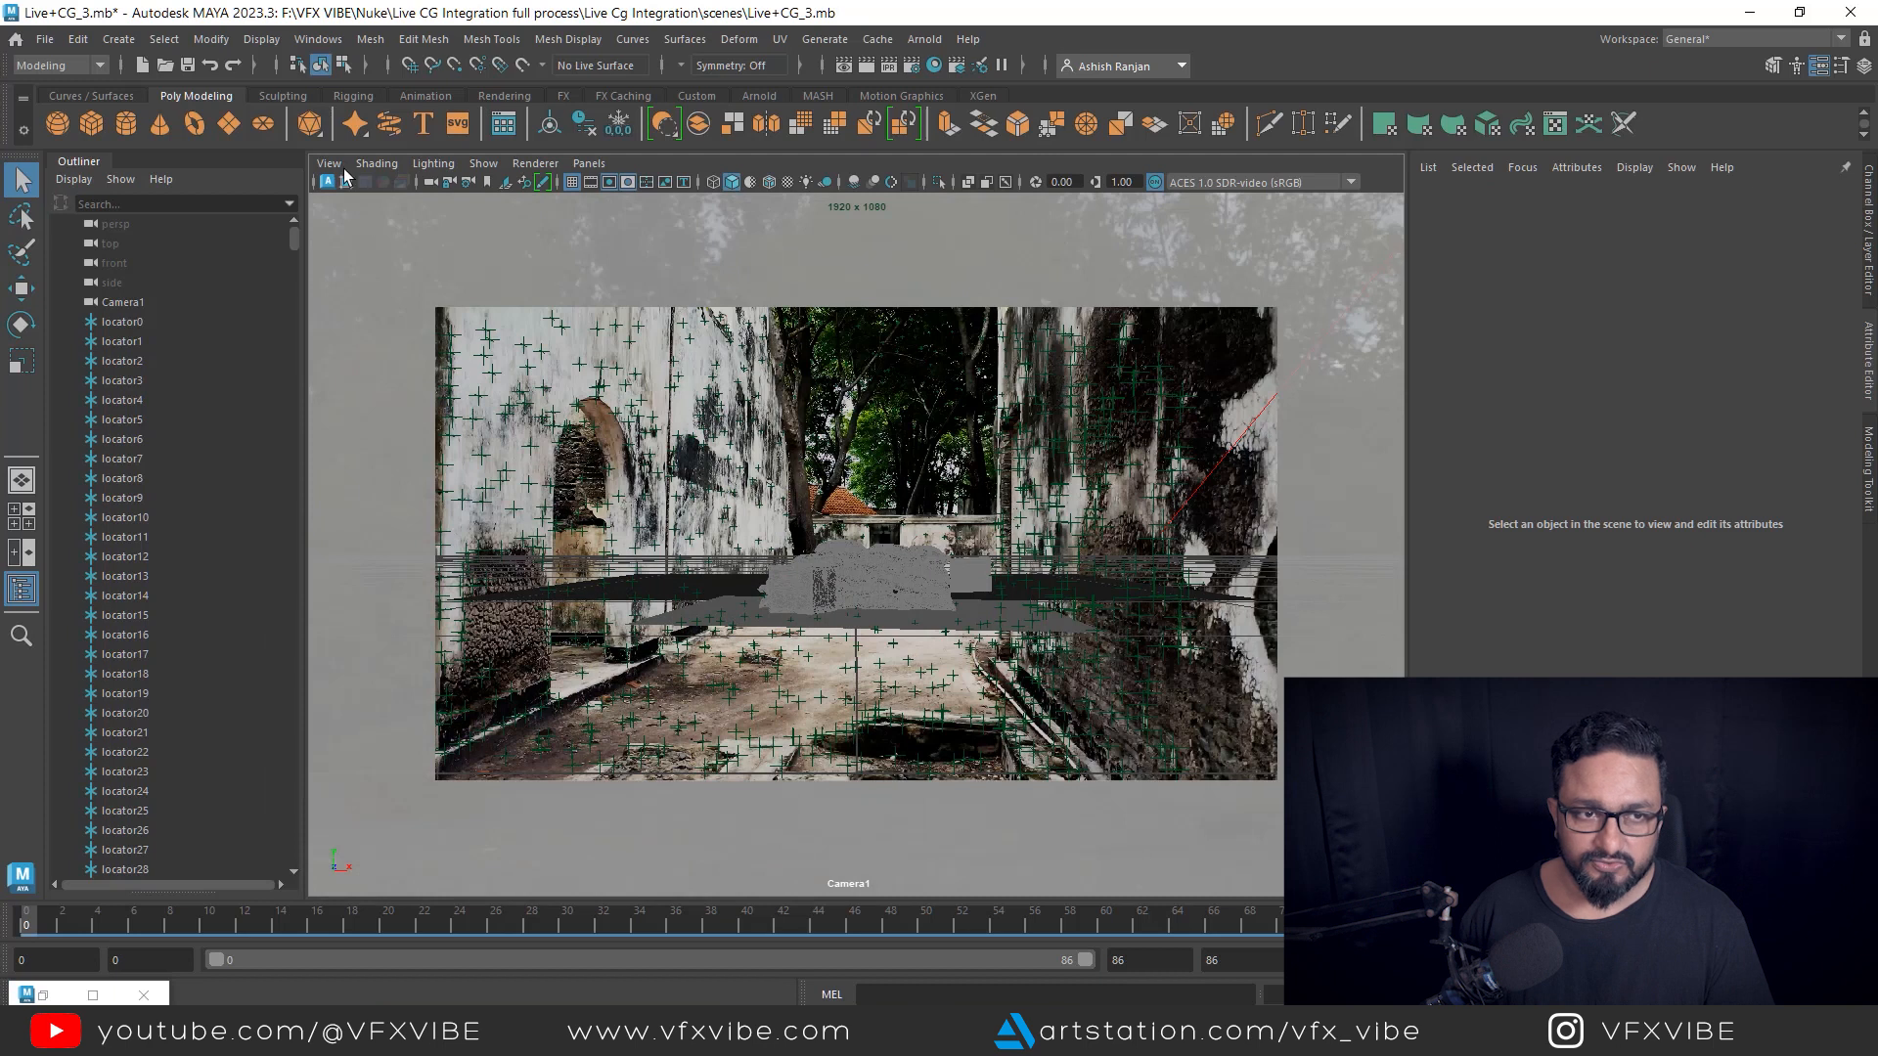
- Hide Camera1's image plane by setting its display mode to None
left_click(342, 197)
left_click(331, 166)
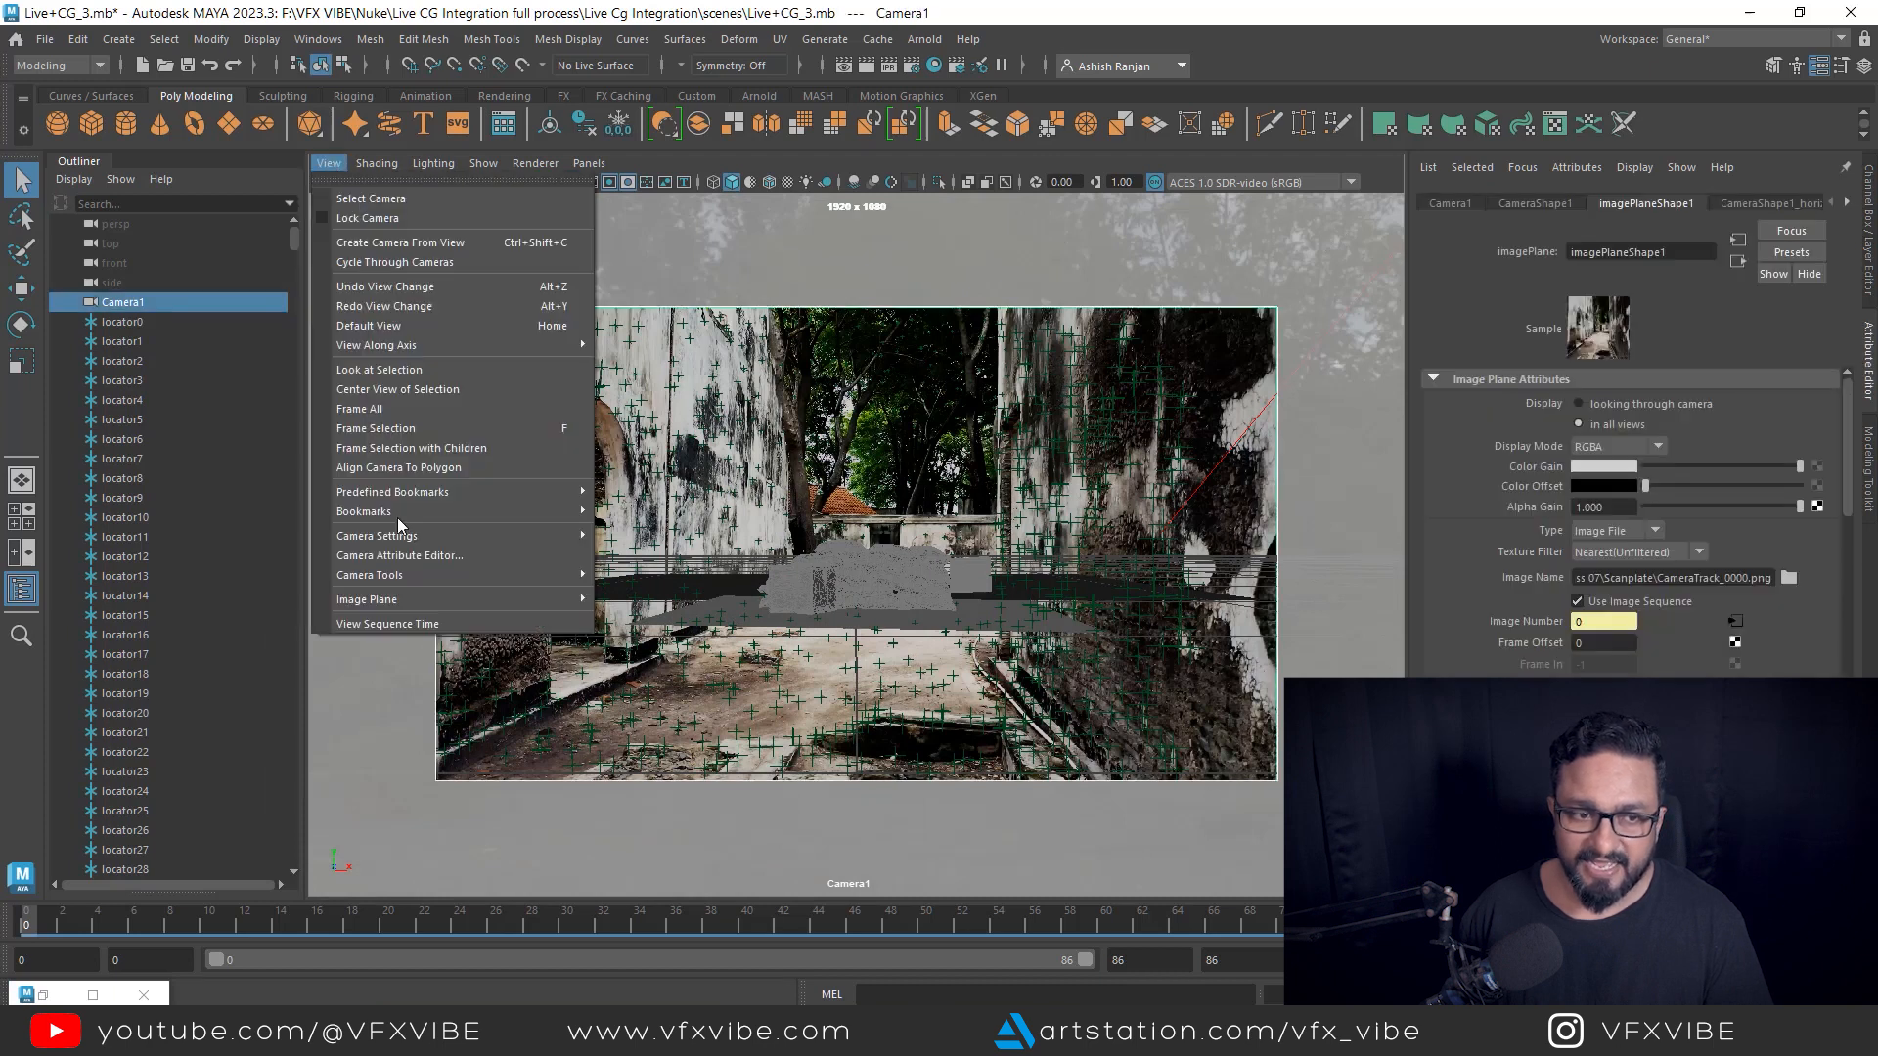
mouse_move(559, 601)
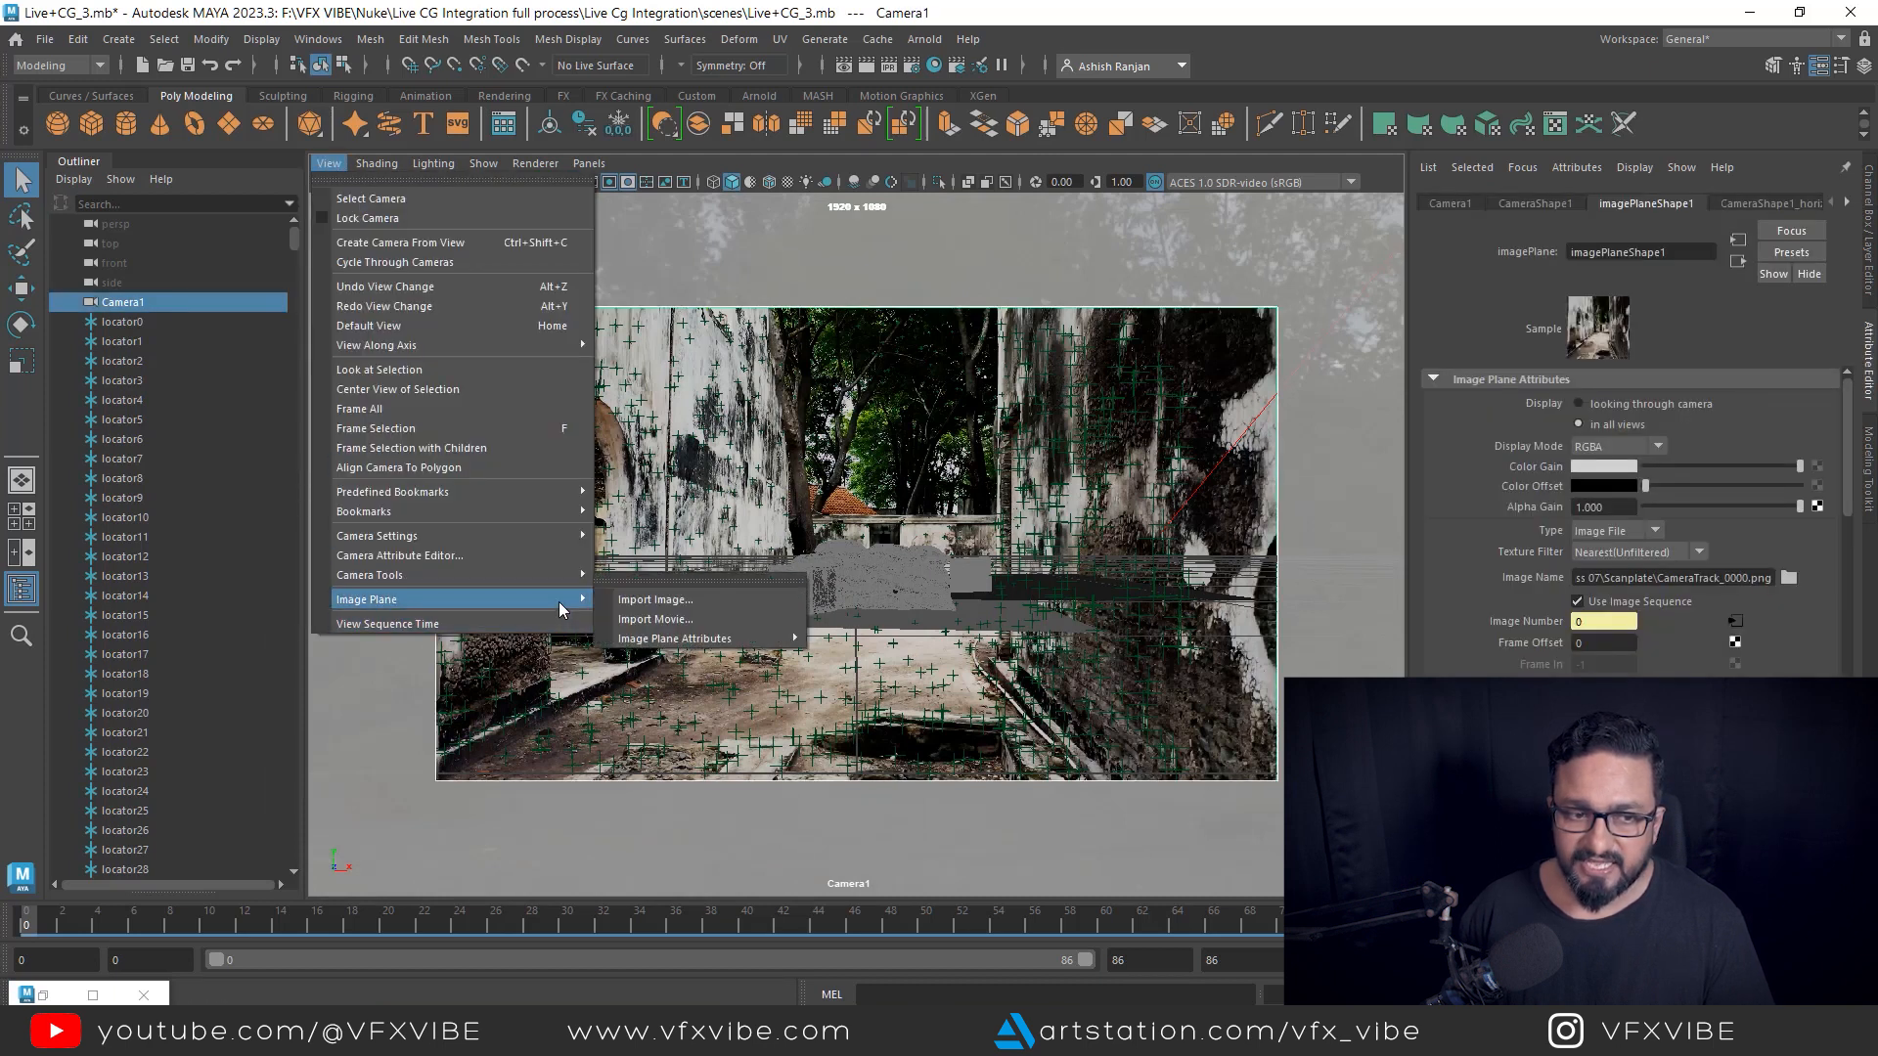
mouse_move(746, 640)
left_click(872, 640)
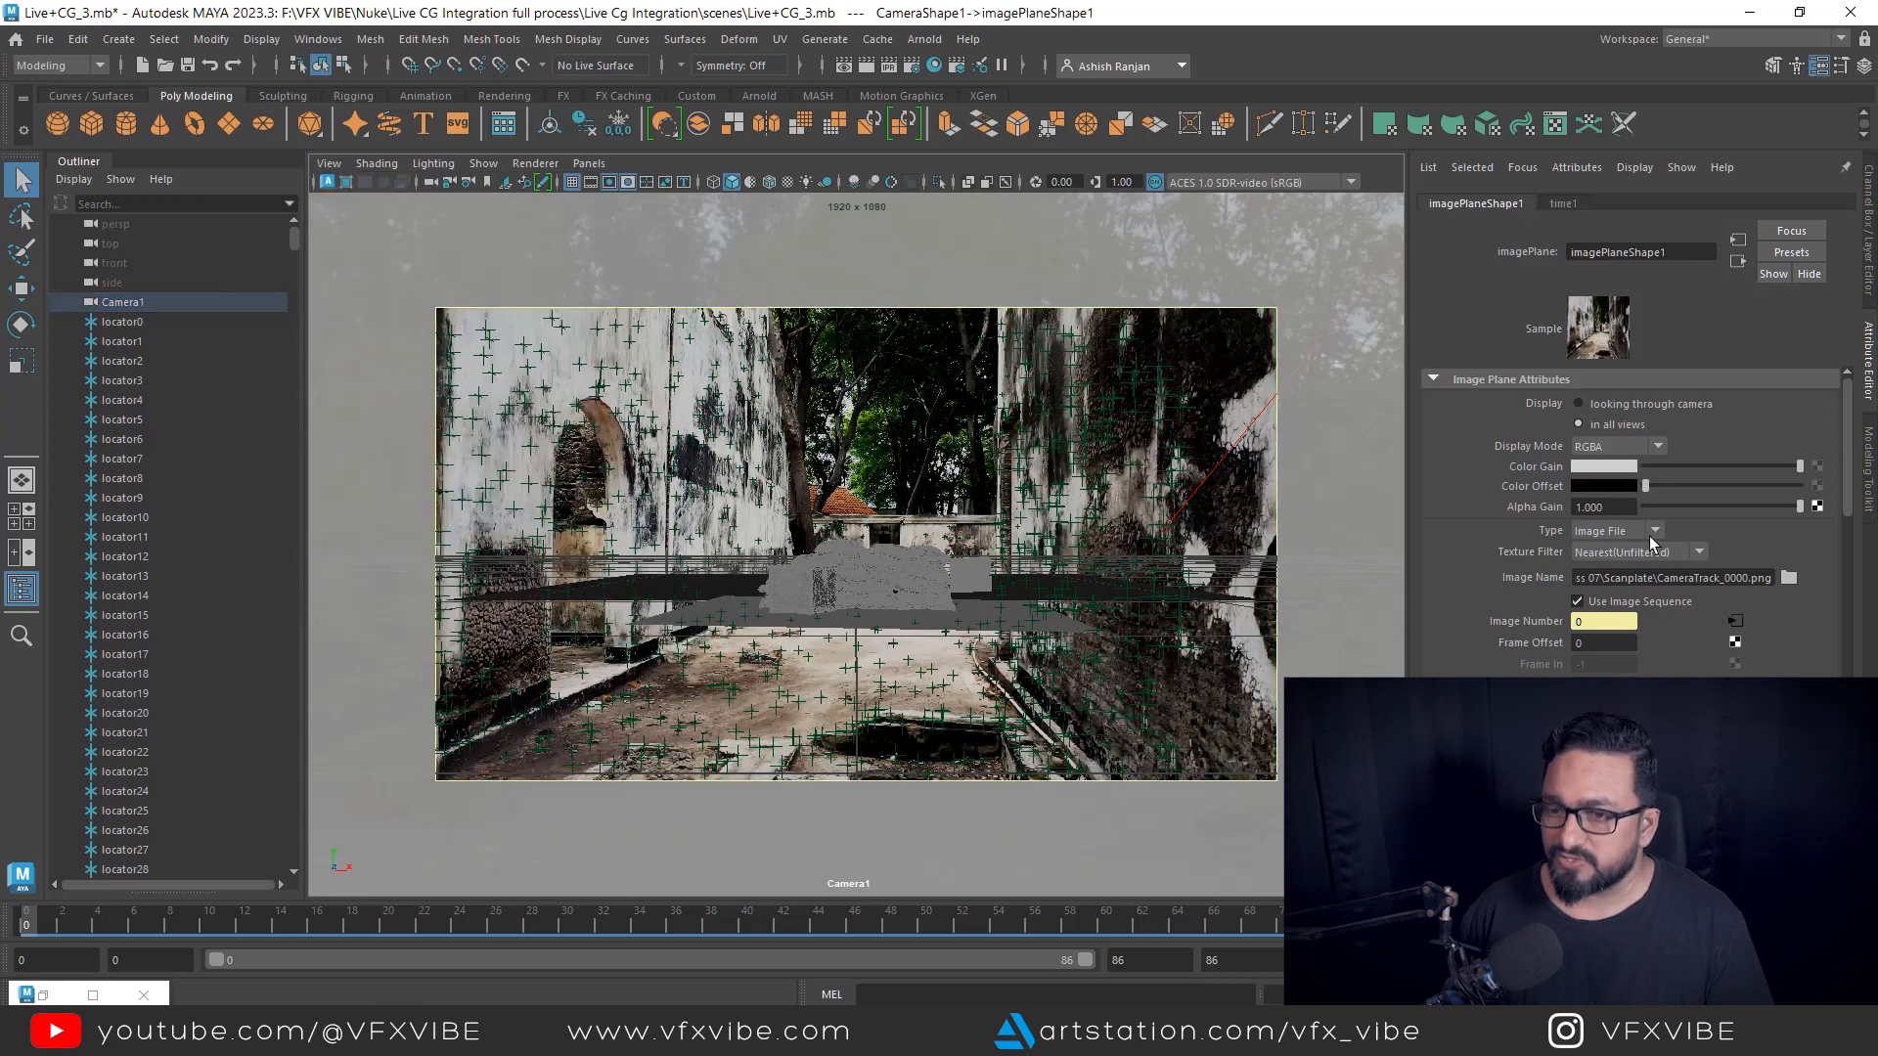
left_click(1594, 450)
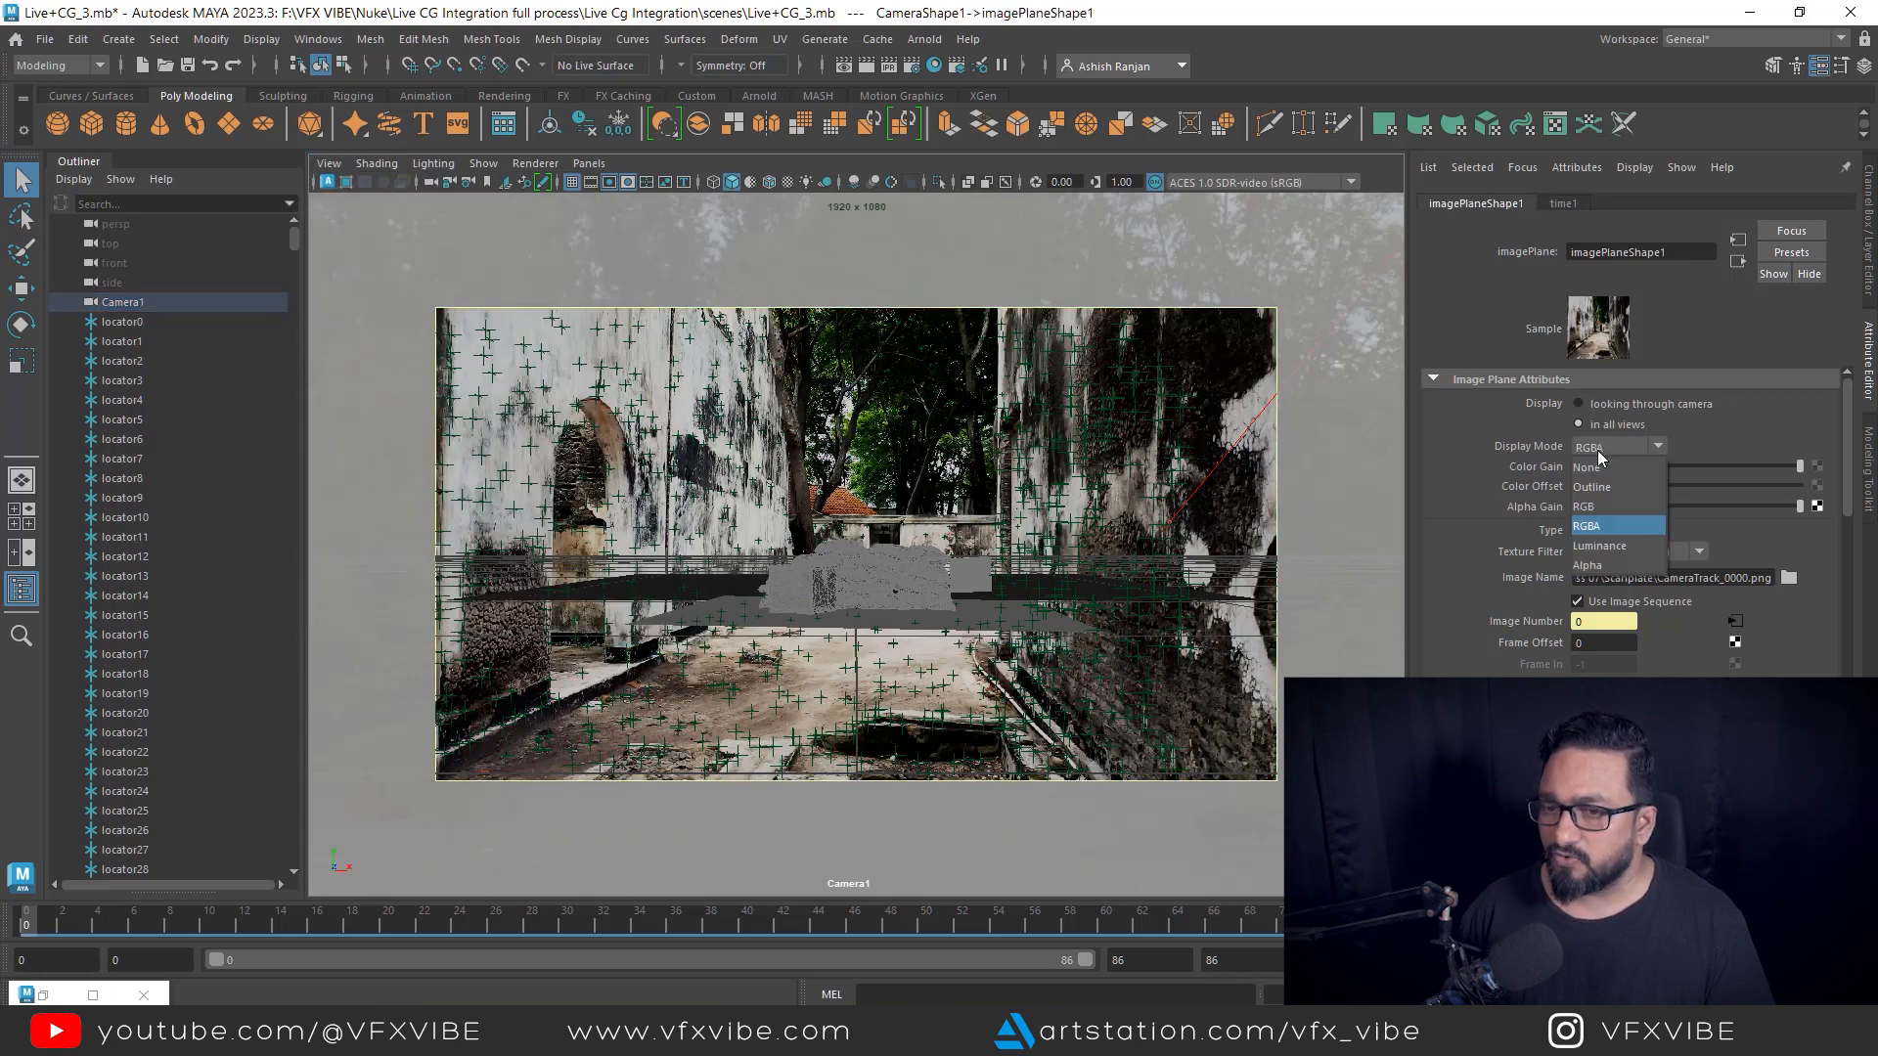
left_click(1600, 471)
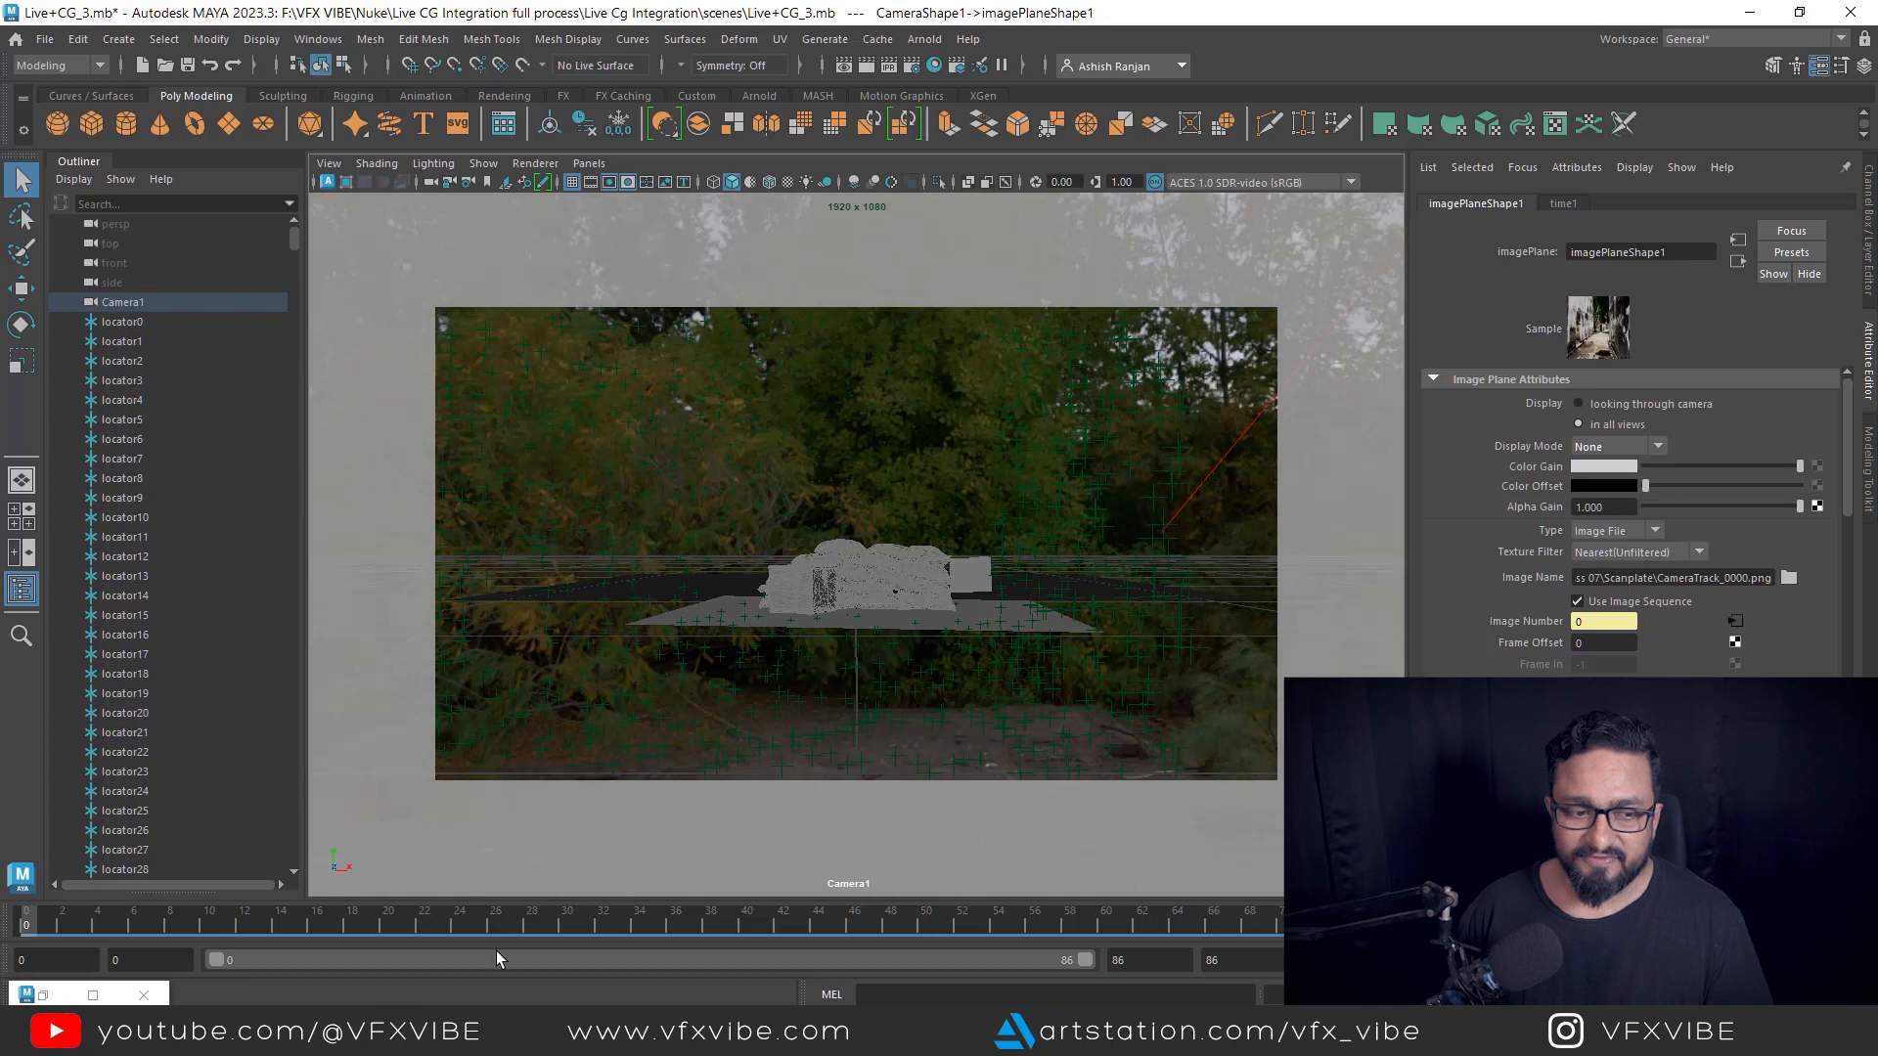
- Render the Camera1 view in Arnold RenderView, check its alpha channel, and put the render window away
left_click(46, 998)
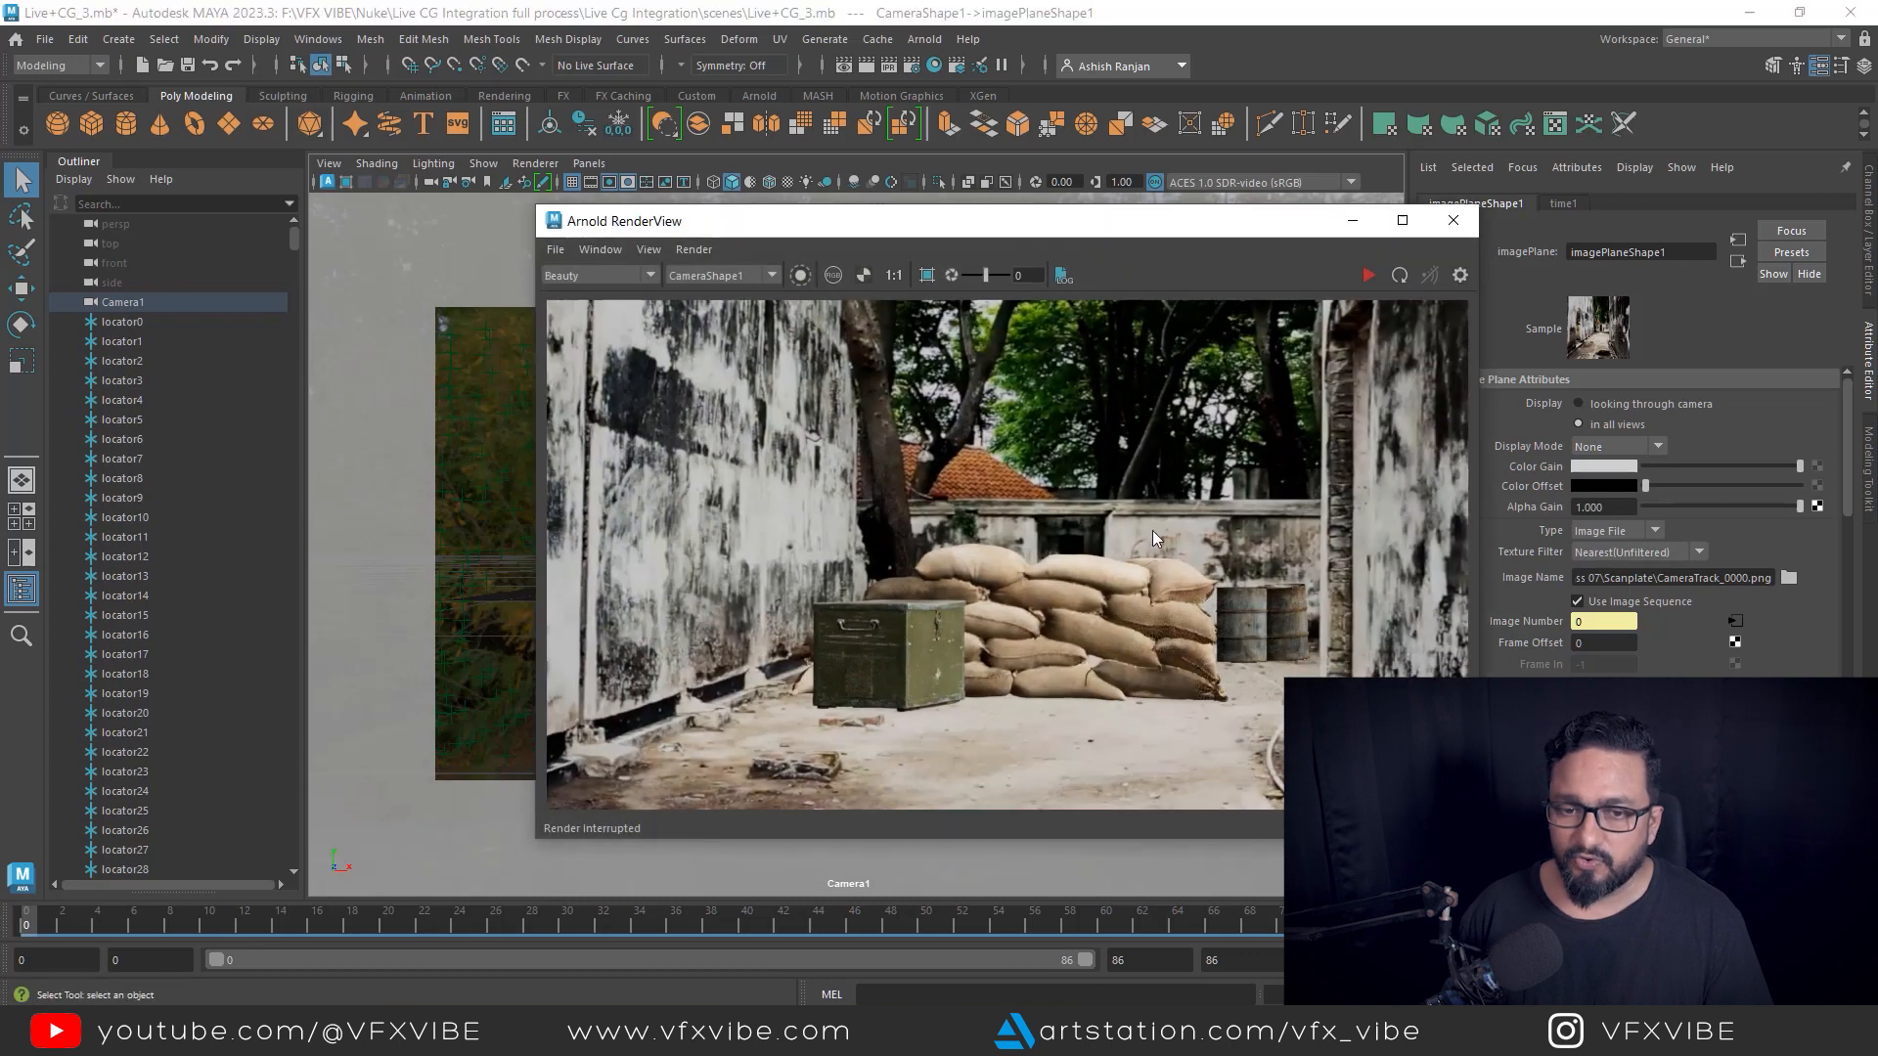
left_click(1364, 278)
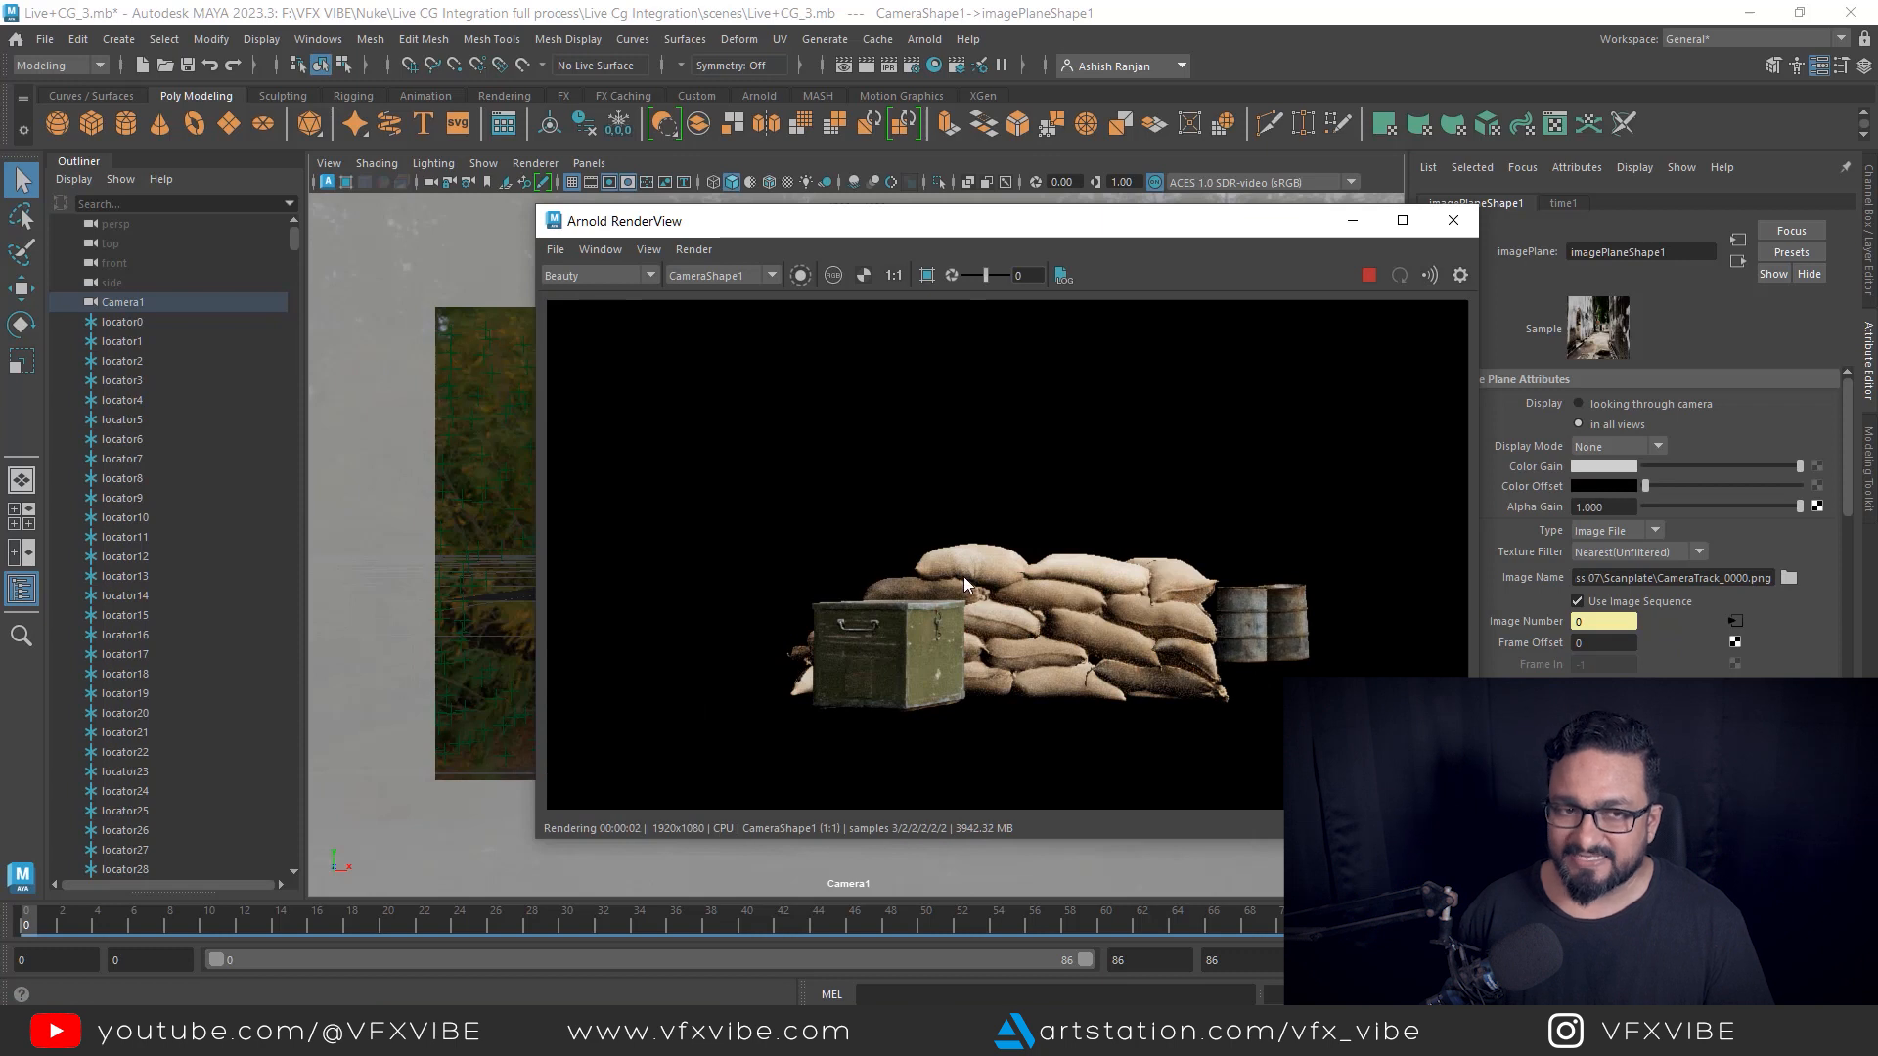
left_click(867, 275)
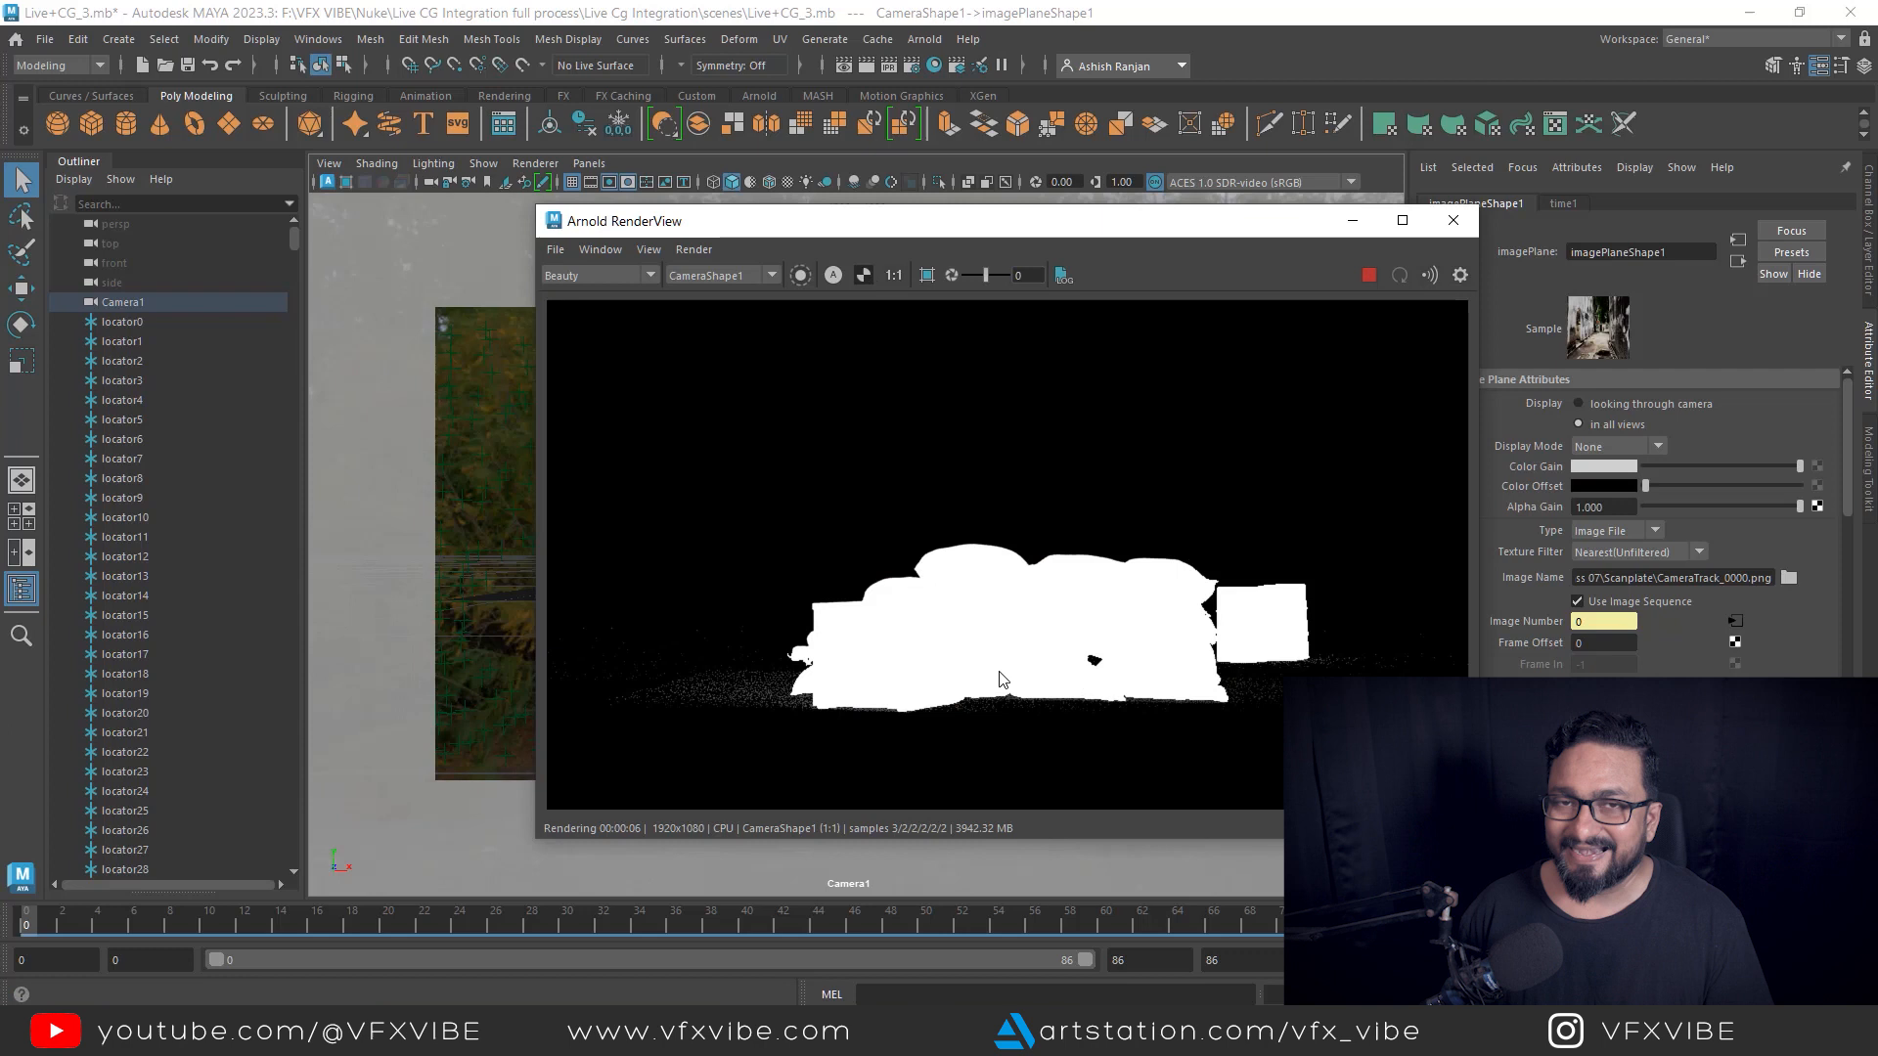
left_click(865, 275)
left_click(1353, 223)
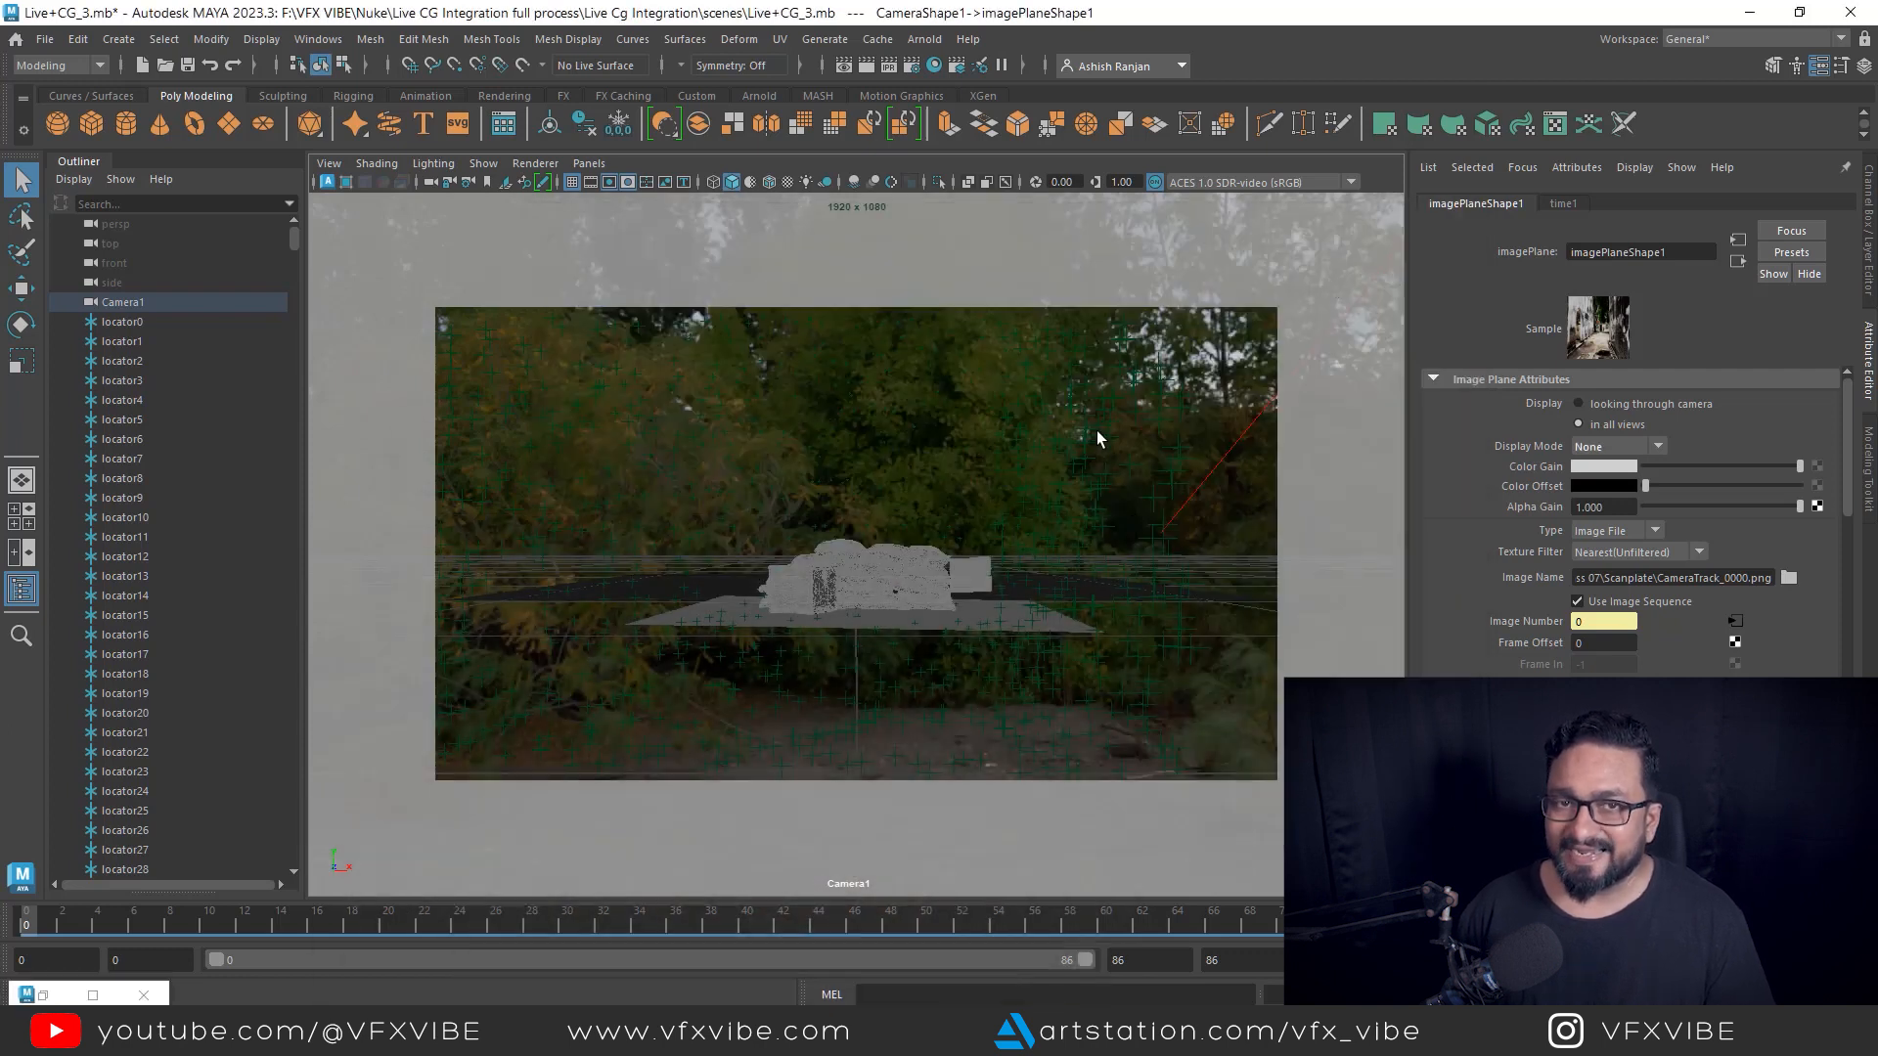
- Select the sky dome light and examine its Visibility attributes, including camera visibility
left_click(954, 335)
left_click(953, 335)
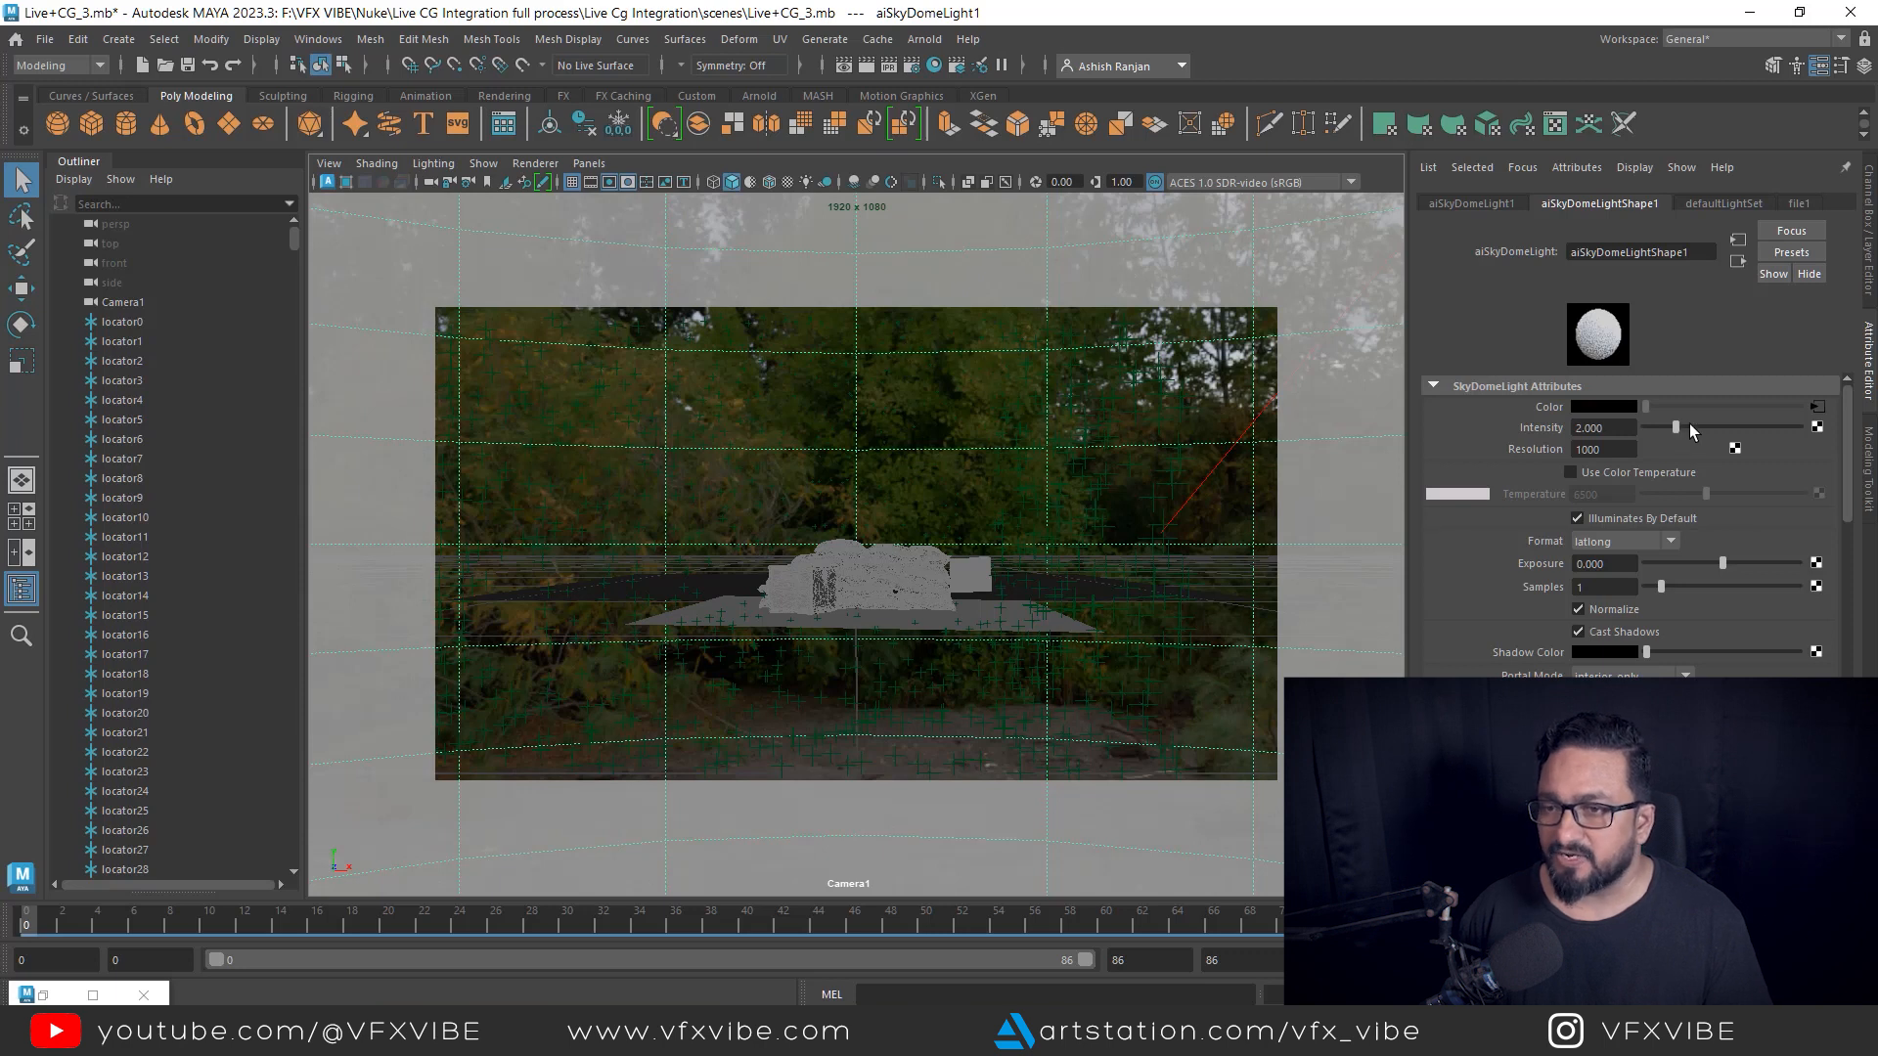
scroll(1696, 528, "down", 4)
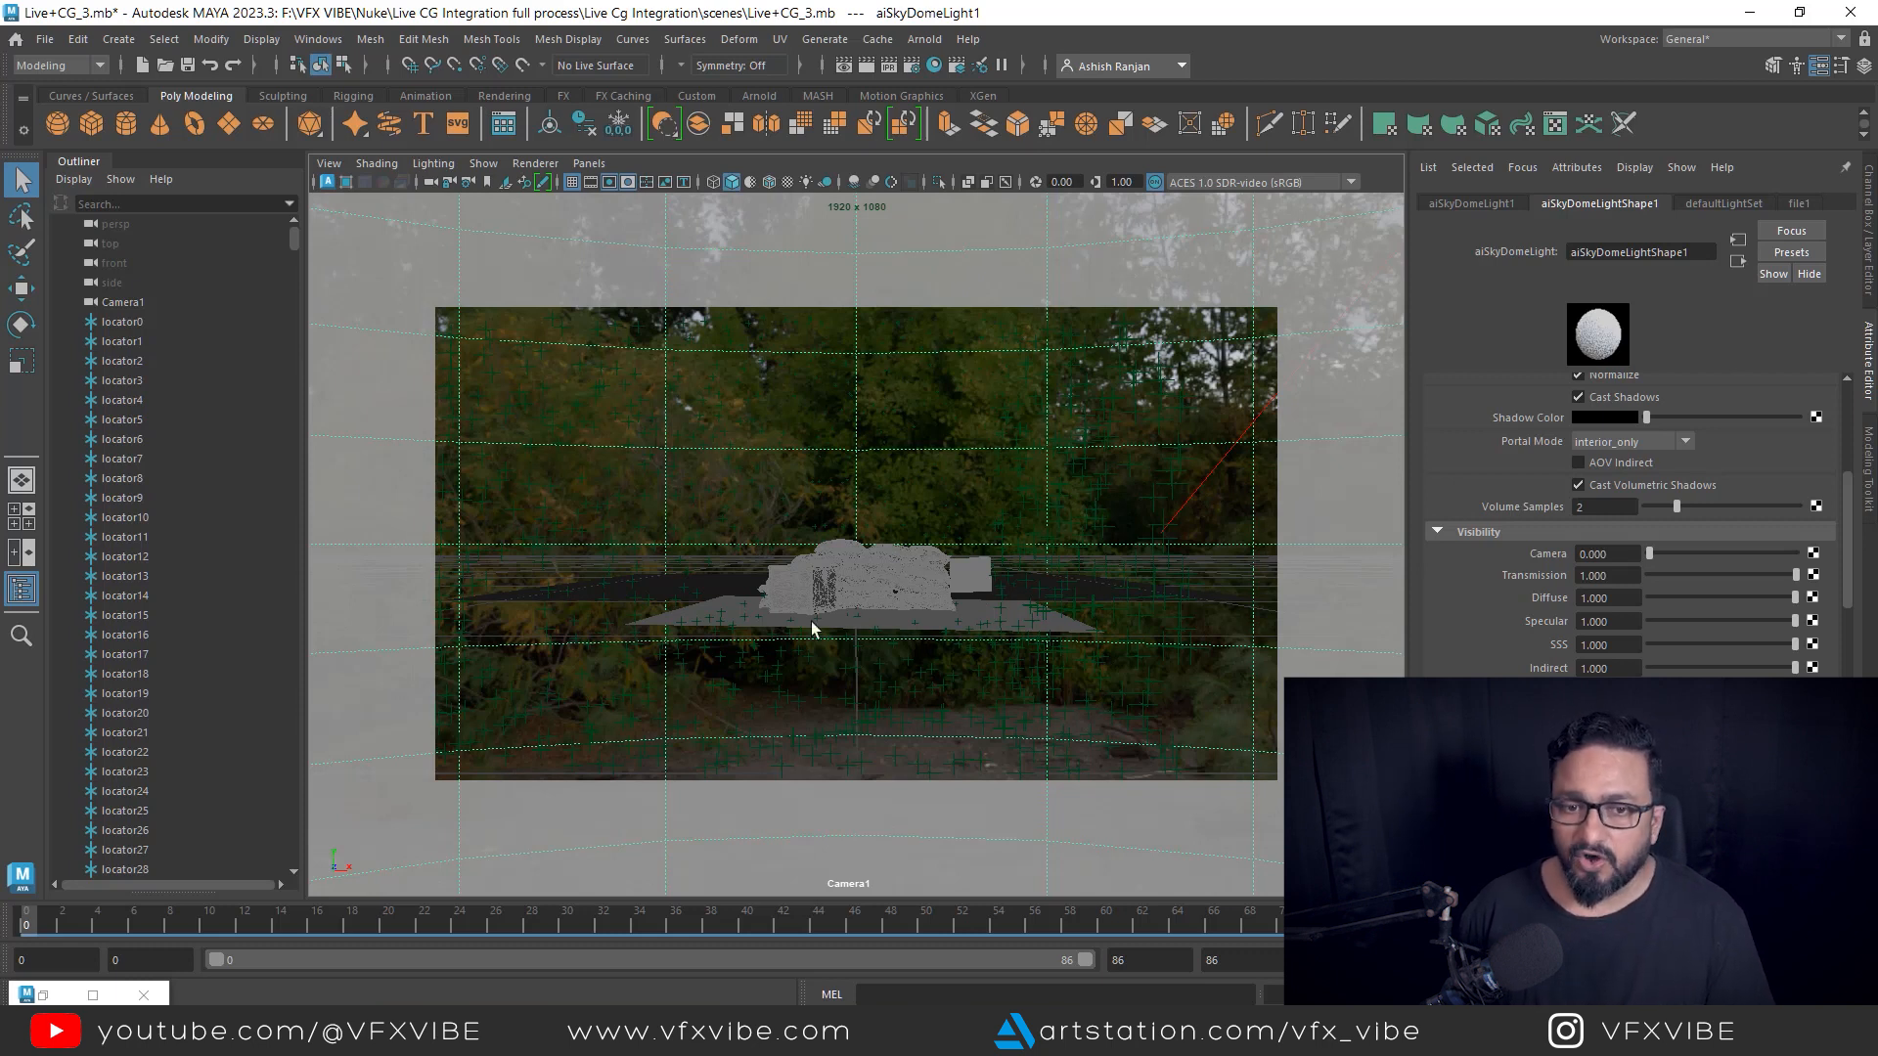
- Review the active AOVs in the render settings and add a custom AOV named AO
left_click(913, 67)
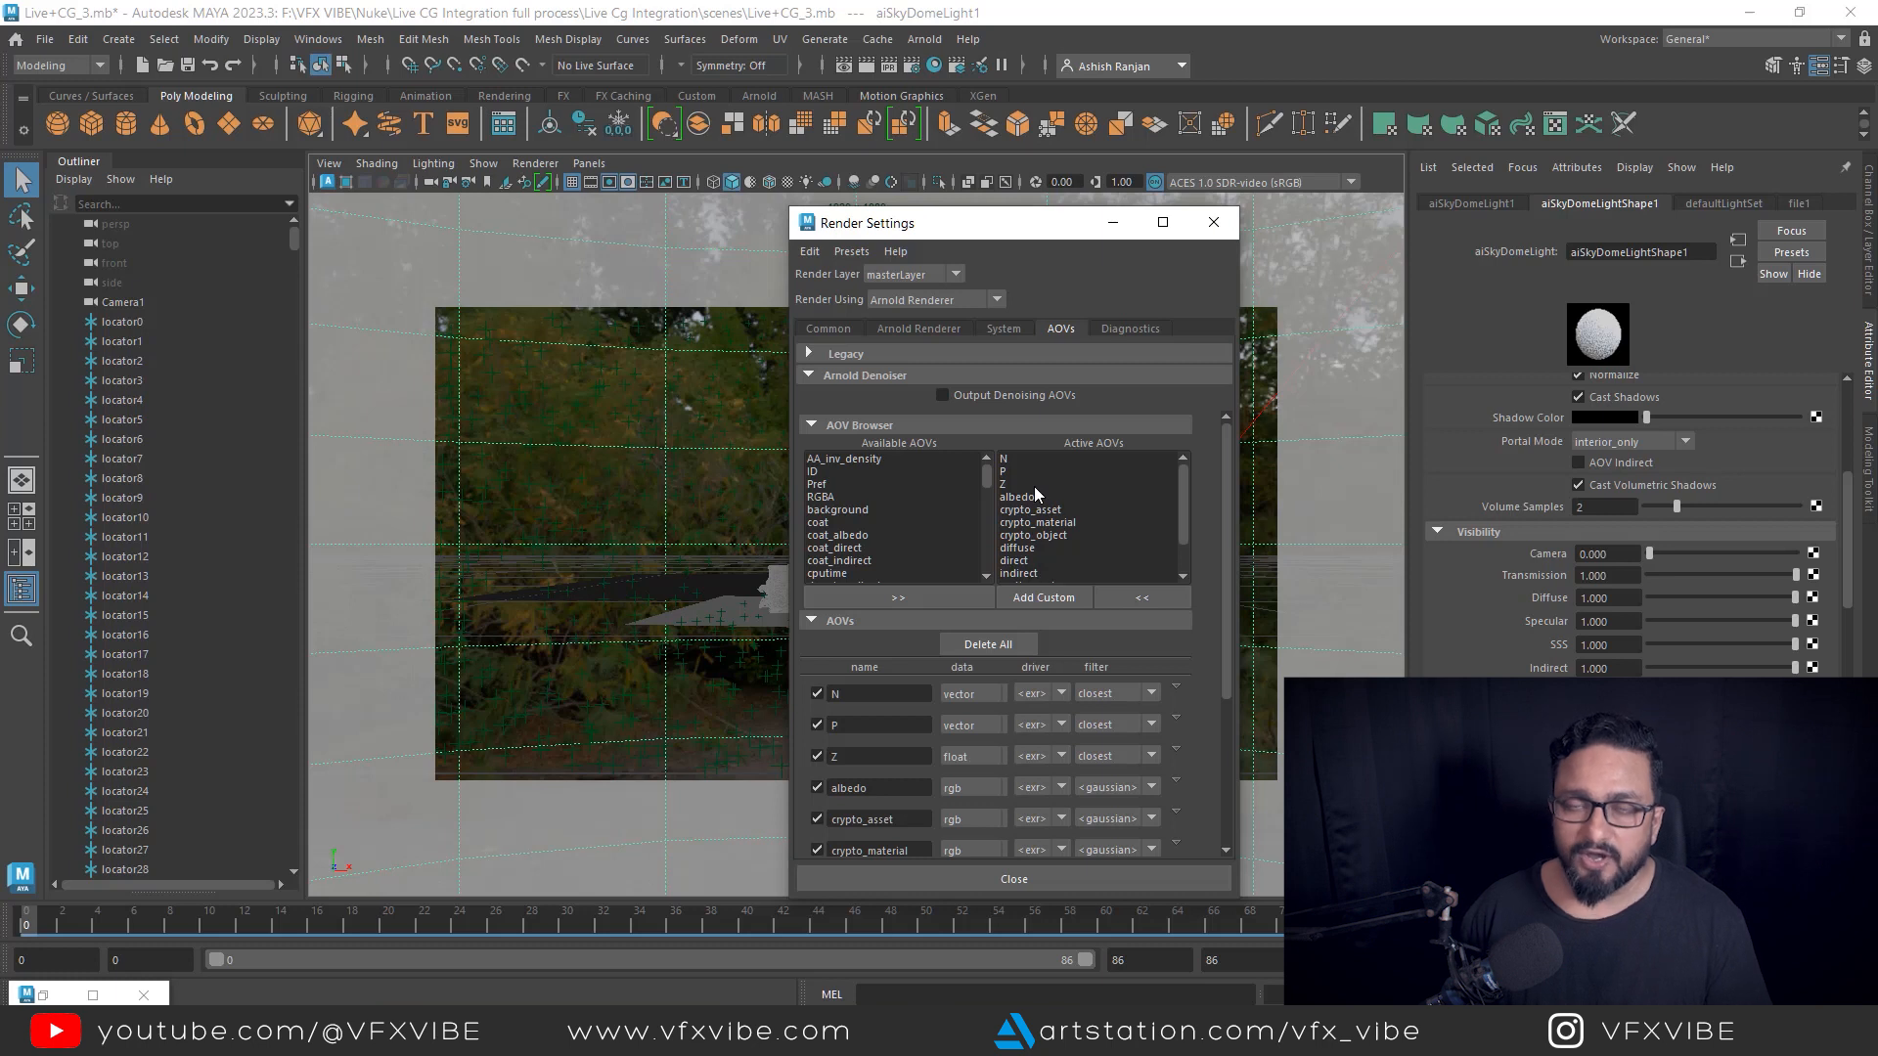
scroll(1065, 508, "down", 5)
scroll(1065, 511, "up", 5)
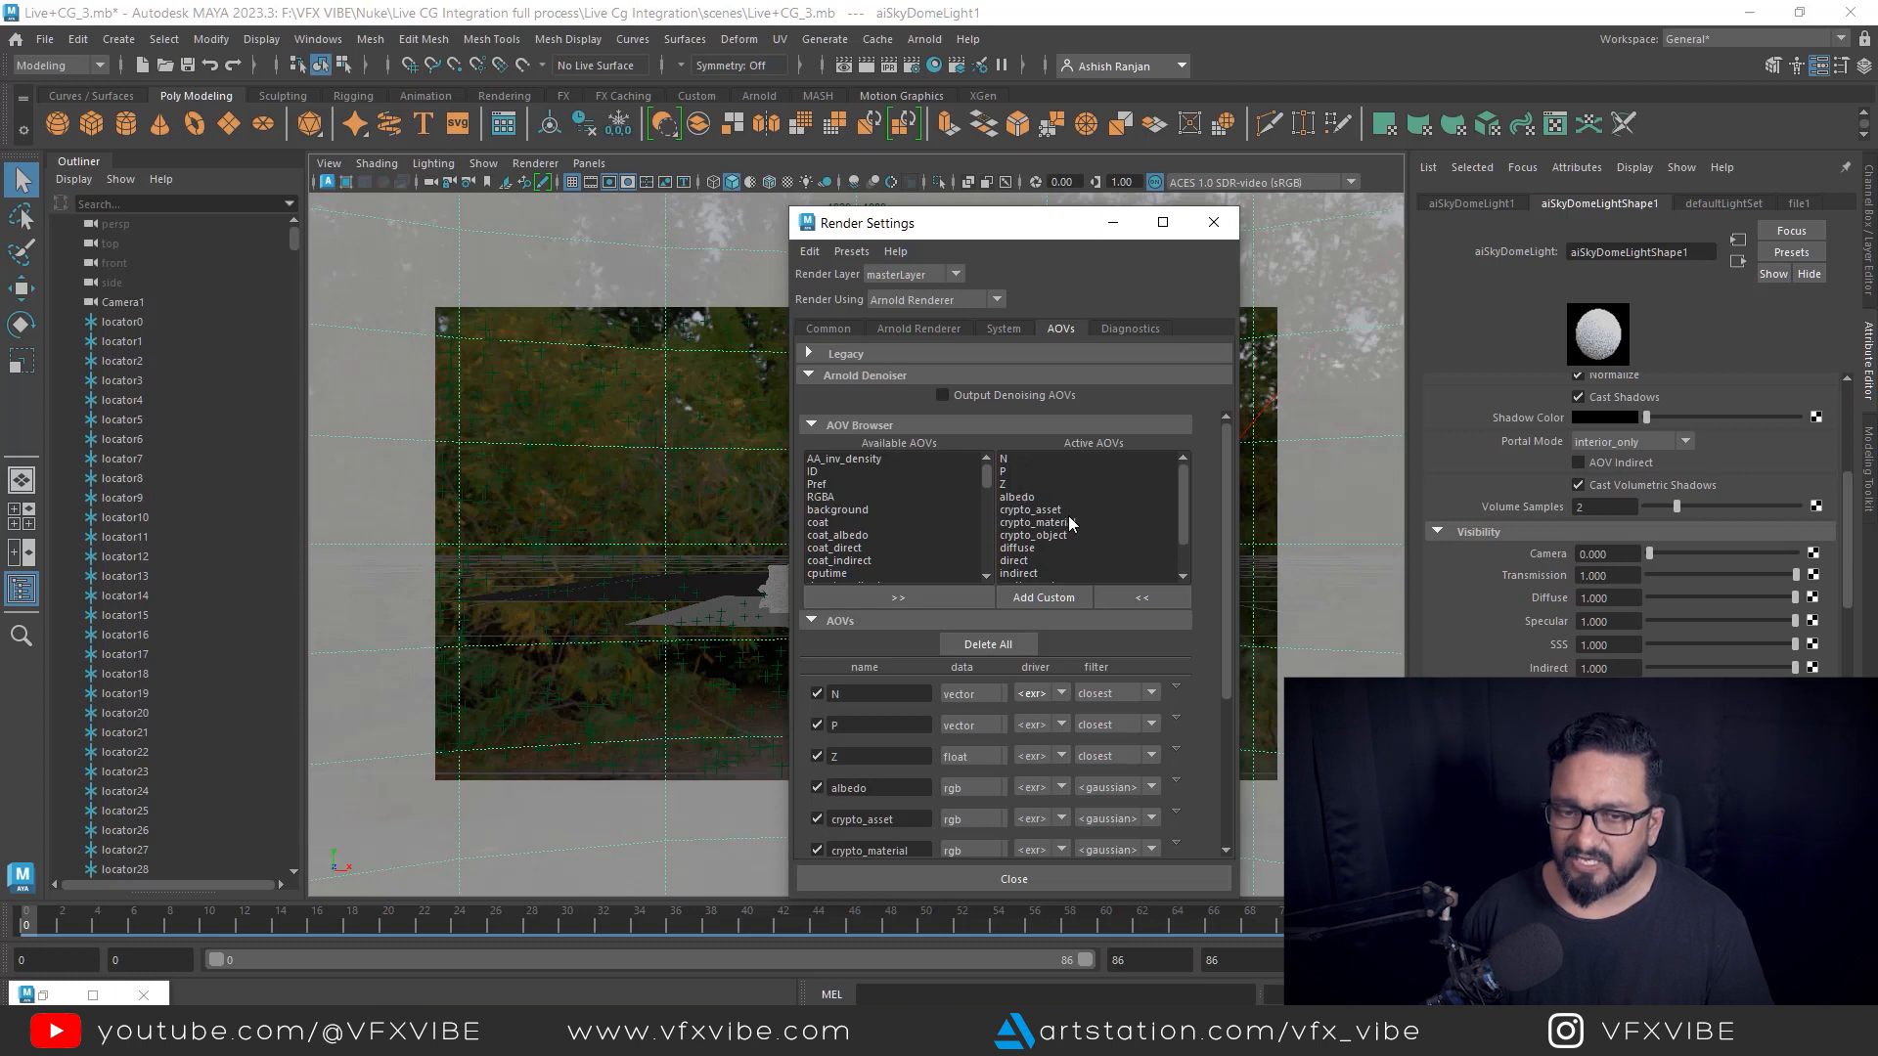
scroll(1066, 514, "down", 1)
scroll(1058, 523, "down", 1)
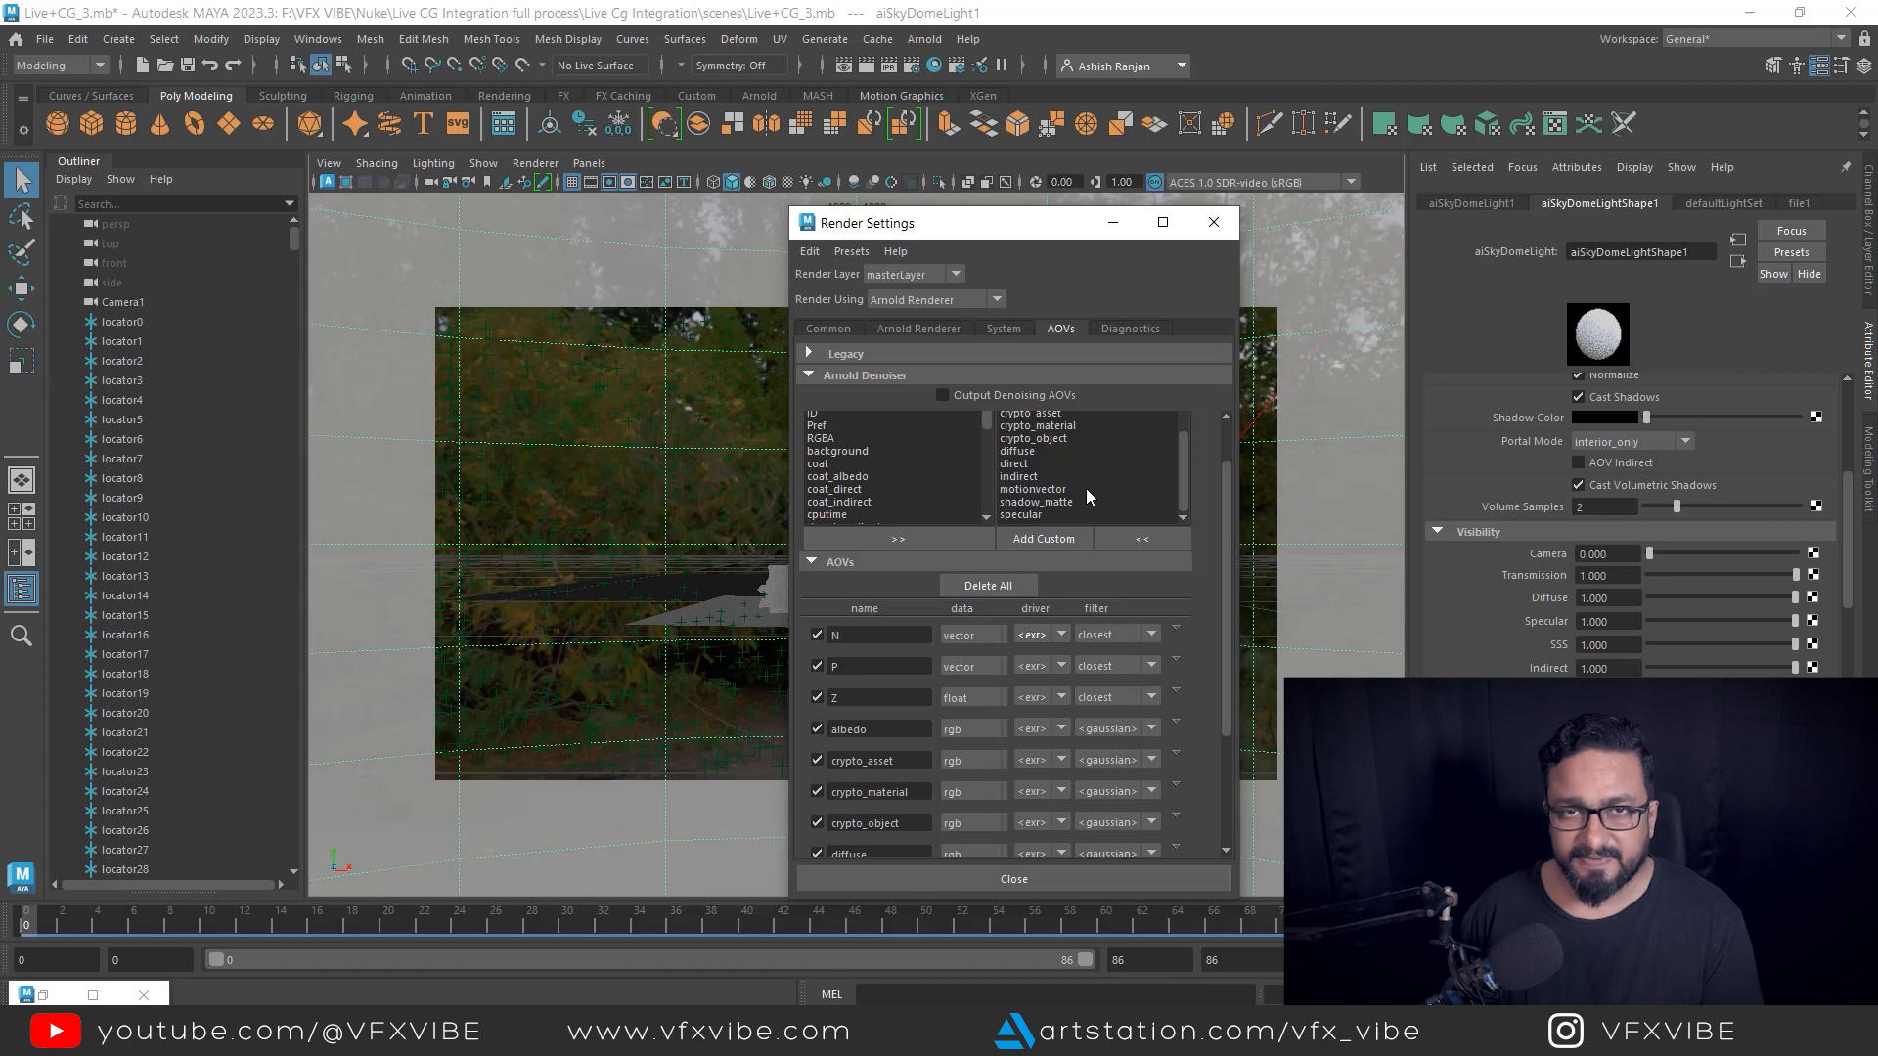
scroll(1086, 486, "up", 2)
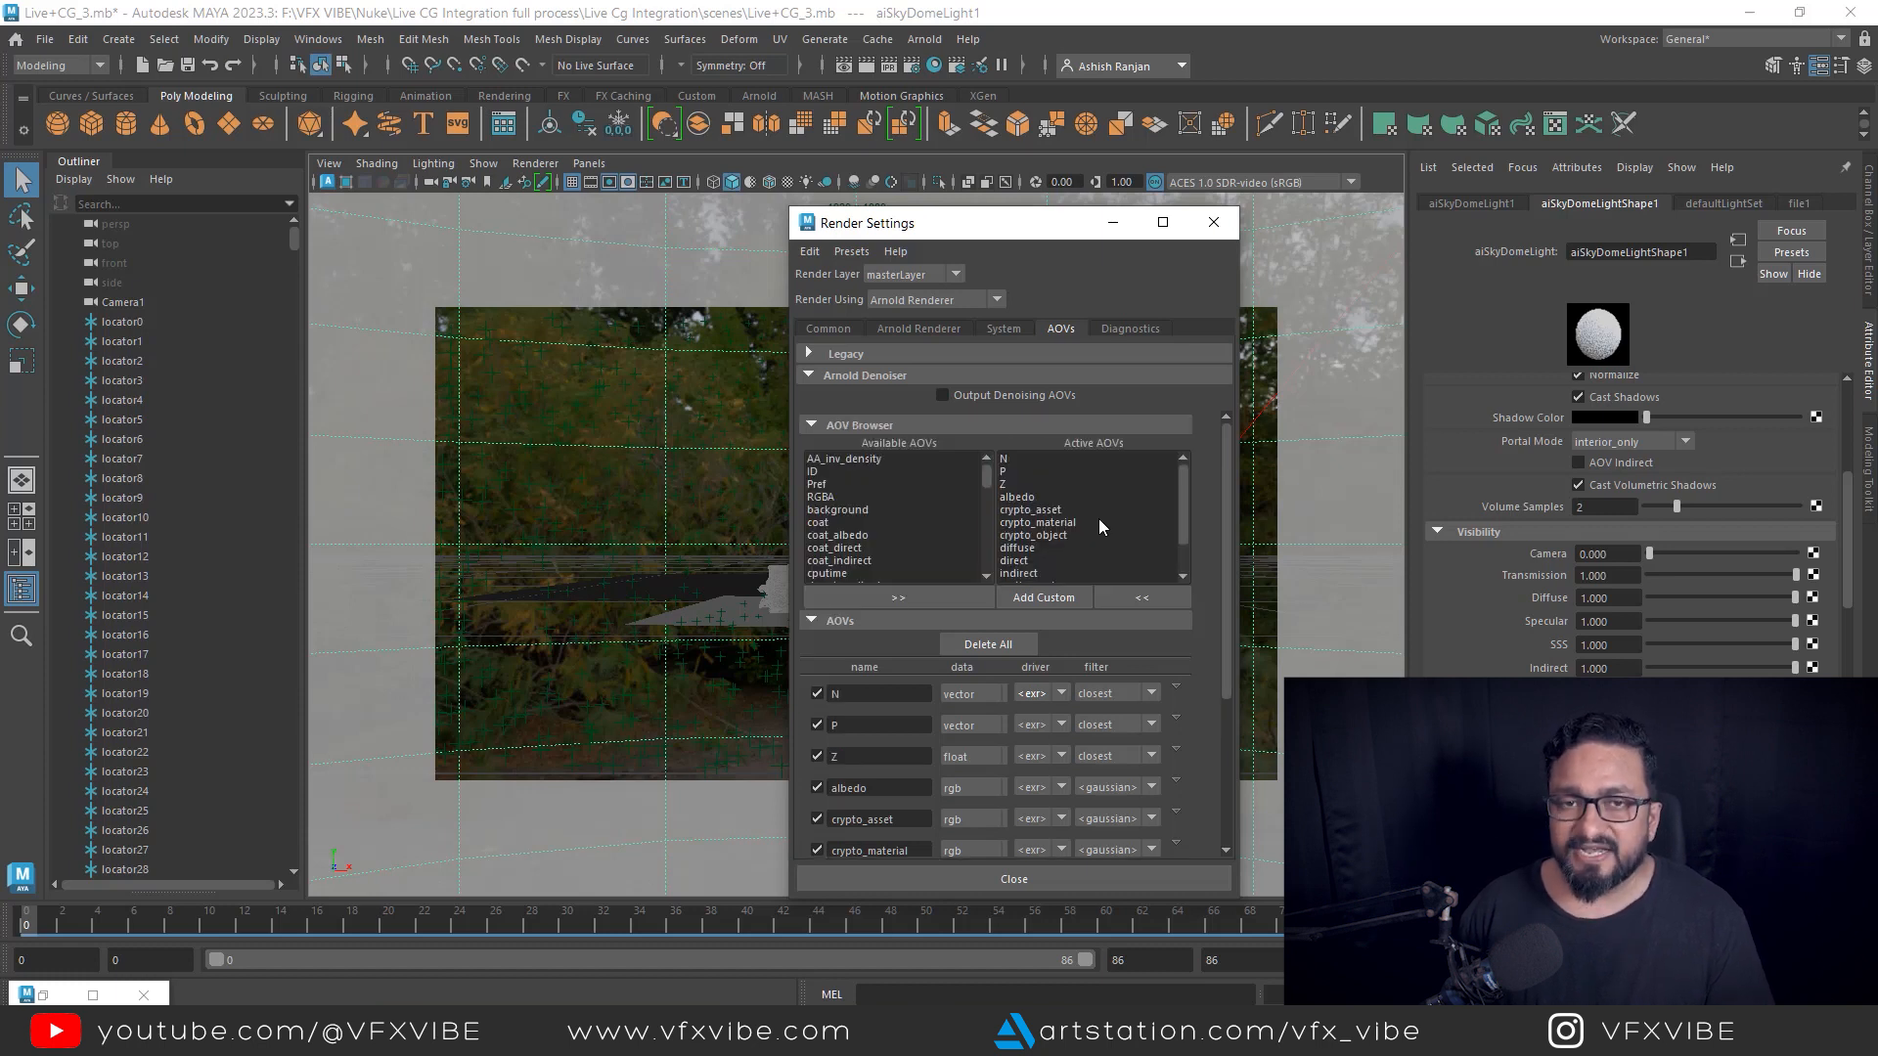
left_click(1040, 598)
type("AO")
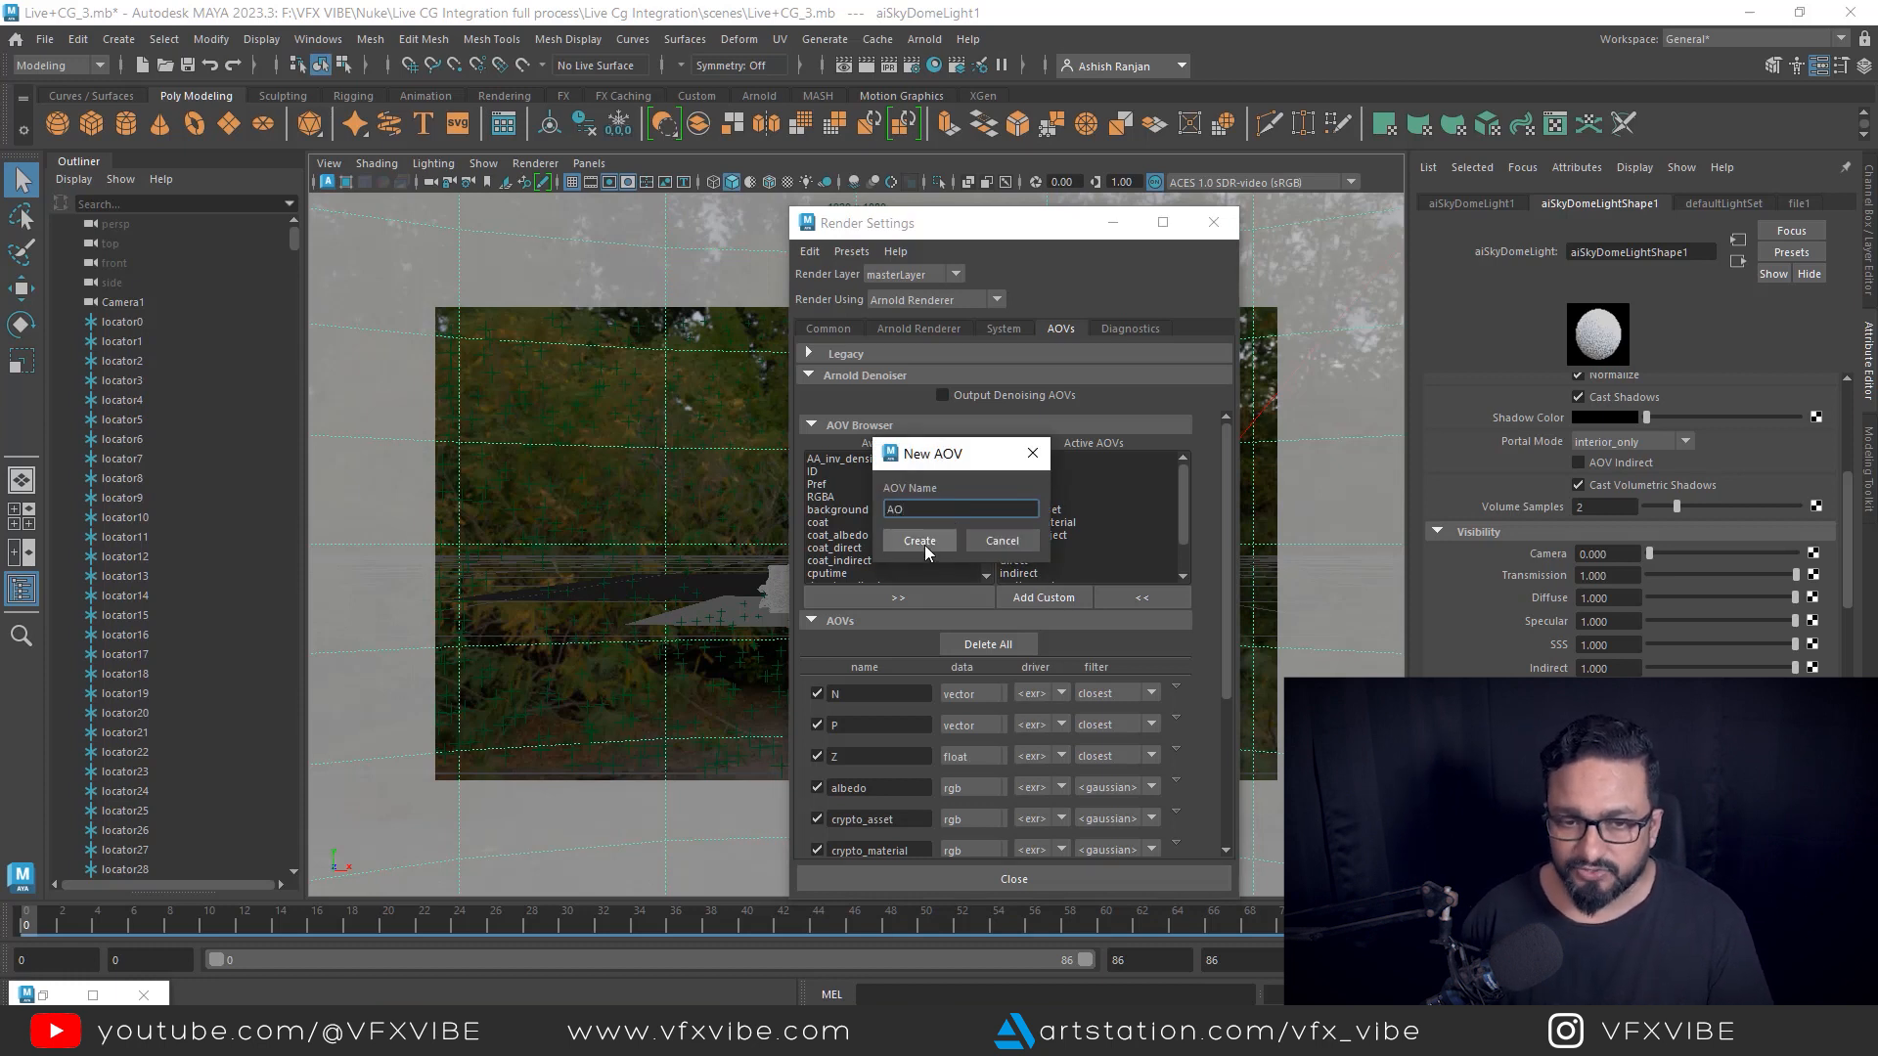
left_click(927, 542)
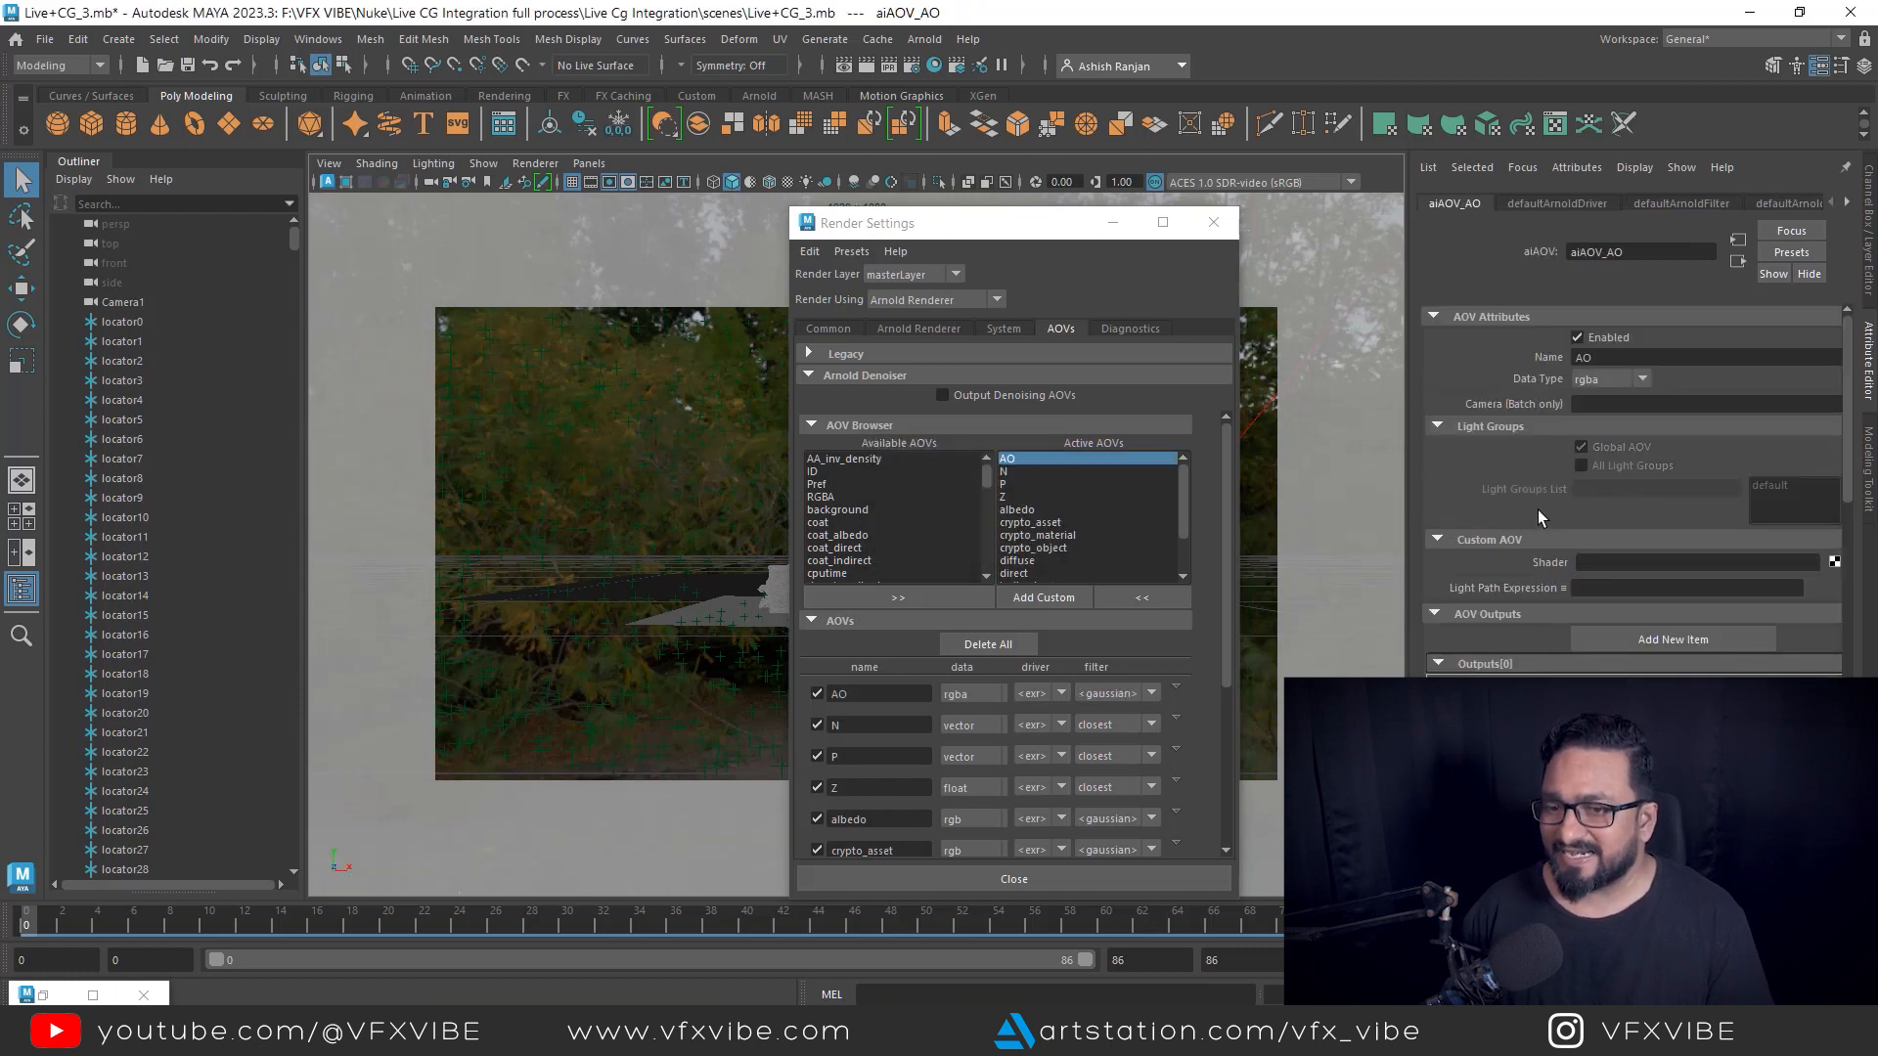
- Assign a new aiAmbientOcclusion shader to the AO AOV
left_click(1835, 561)
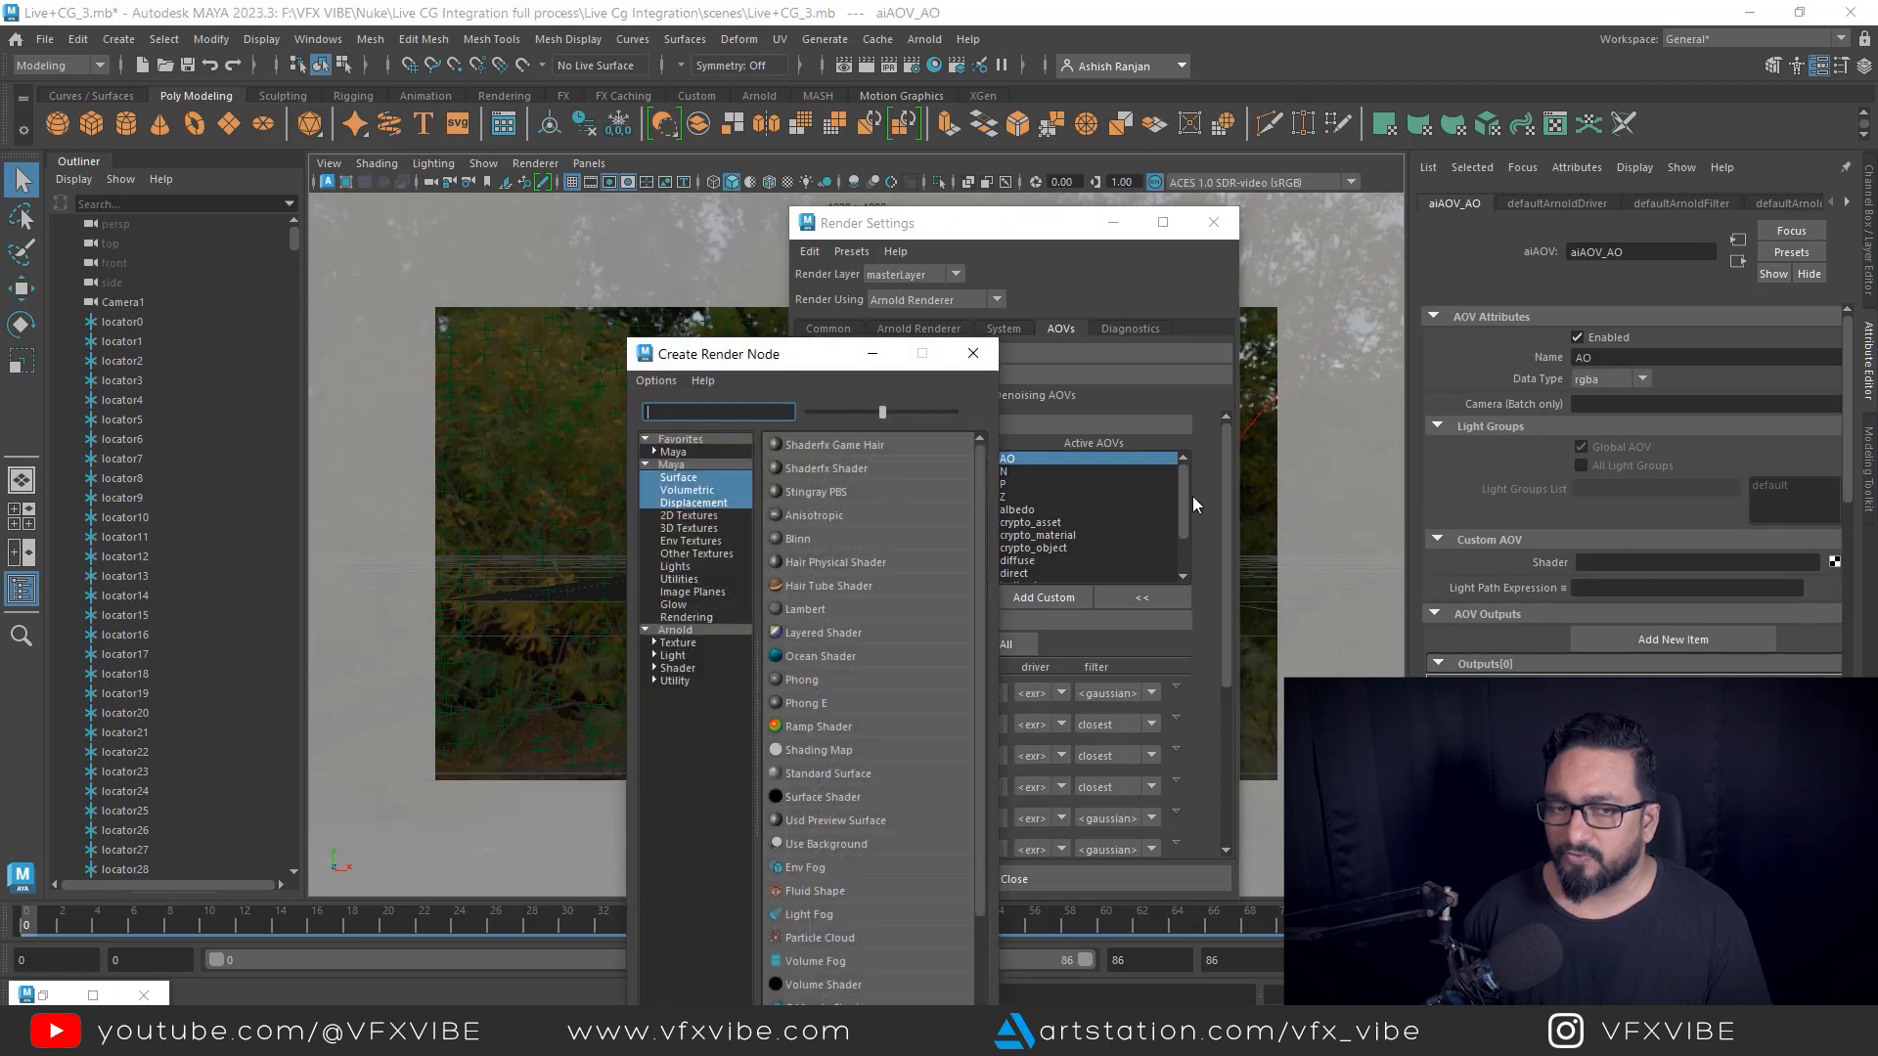
left_click(675, 630)
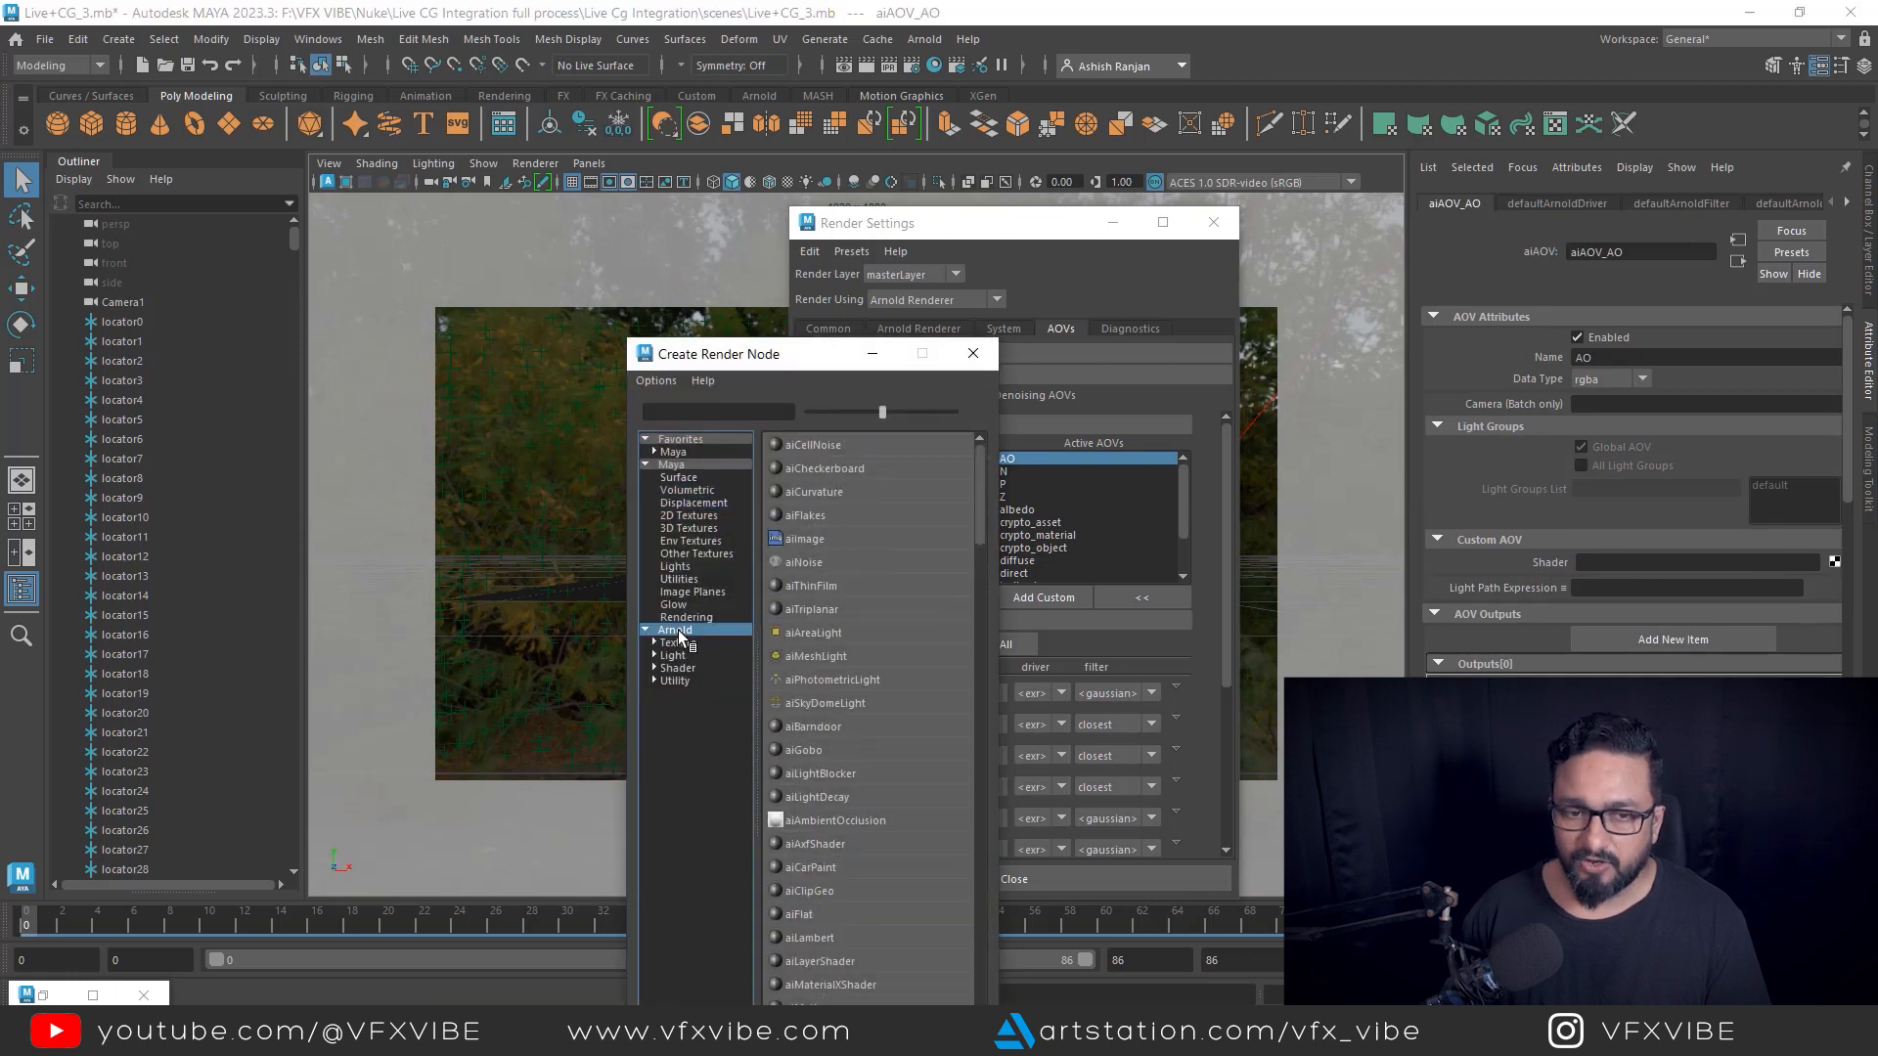
left_click(839, 822)
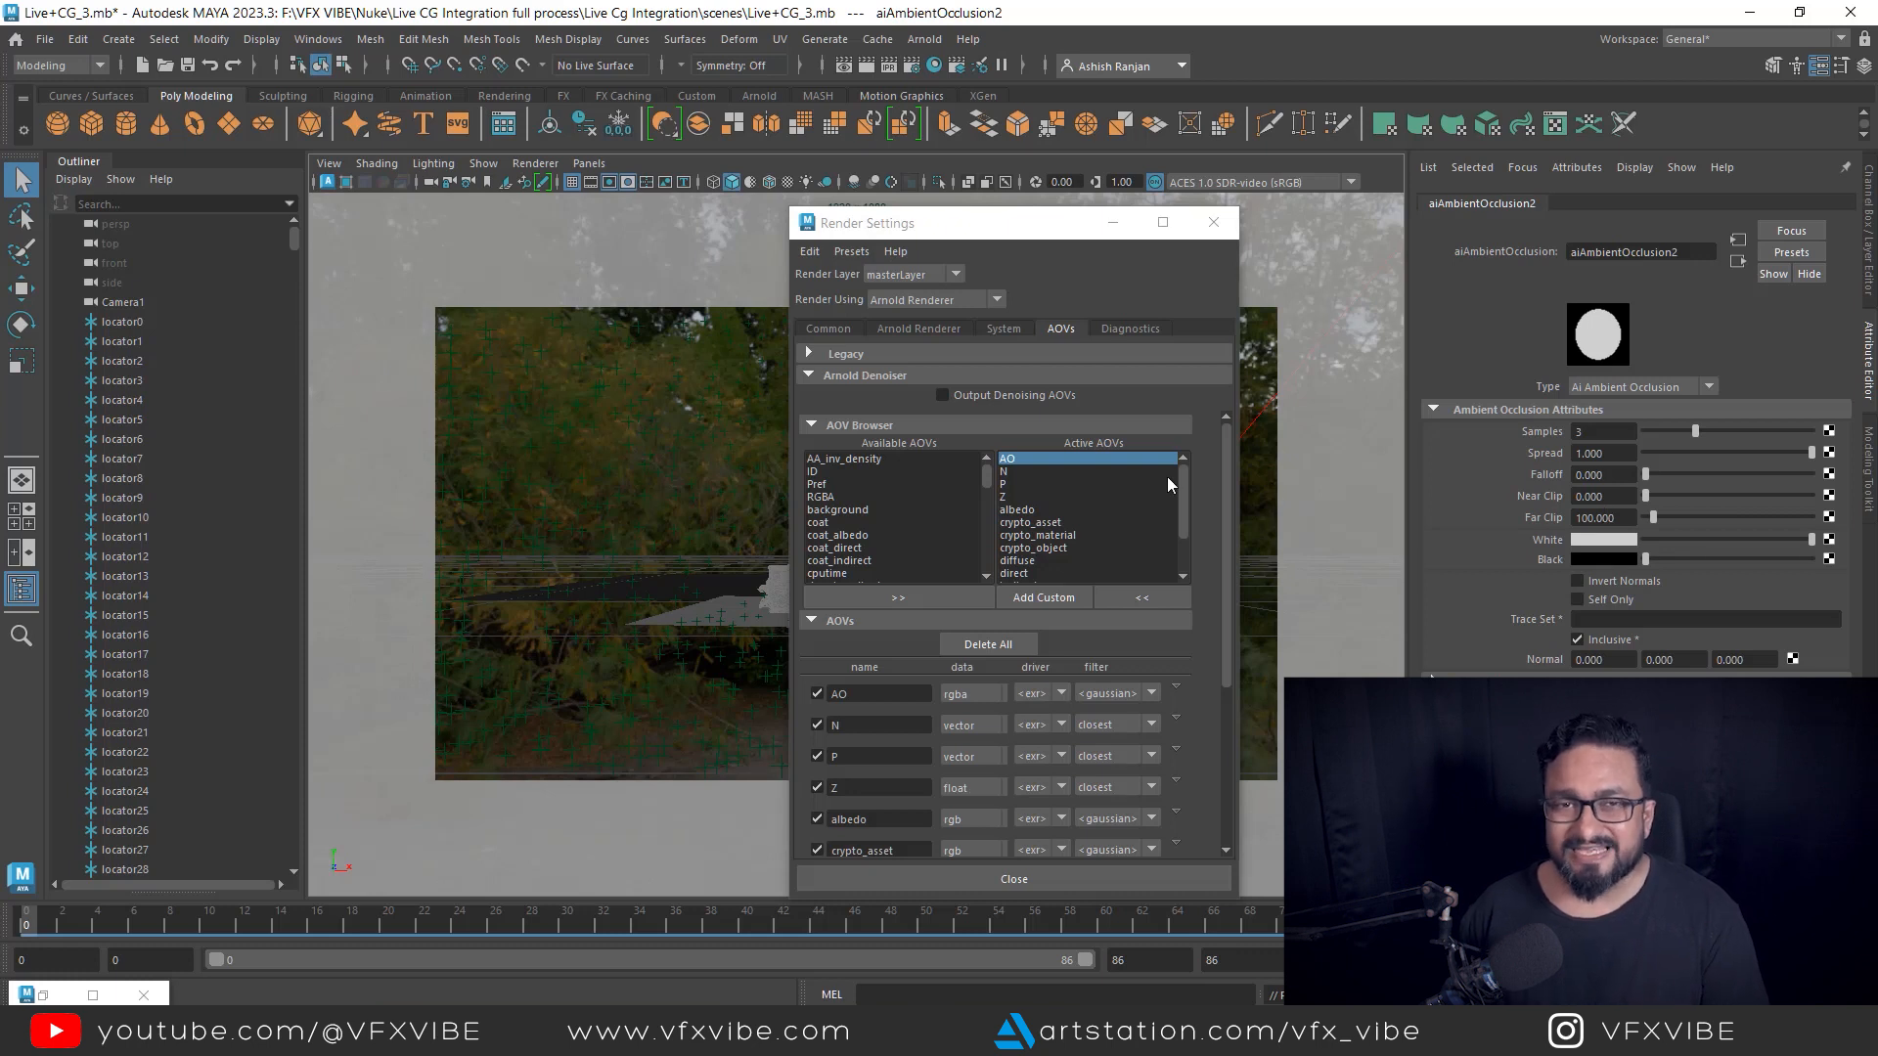
- Add a custom AOV named UV and assign a new aiUtility shader to it
left_click(1040, 601)
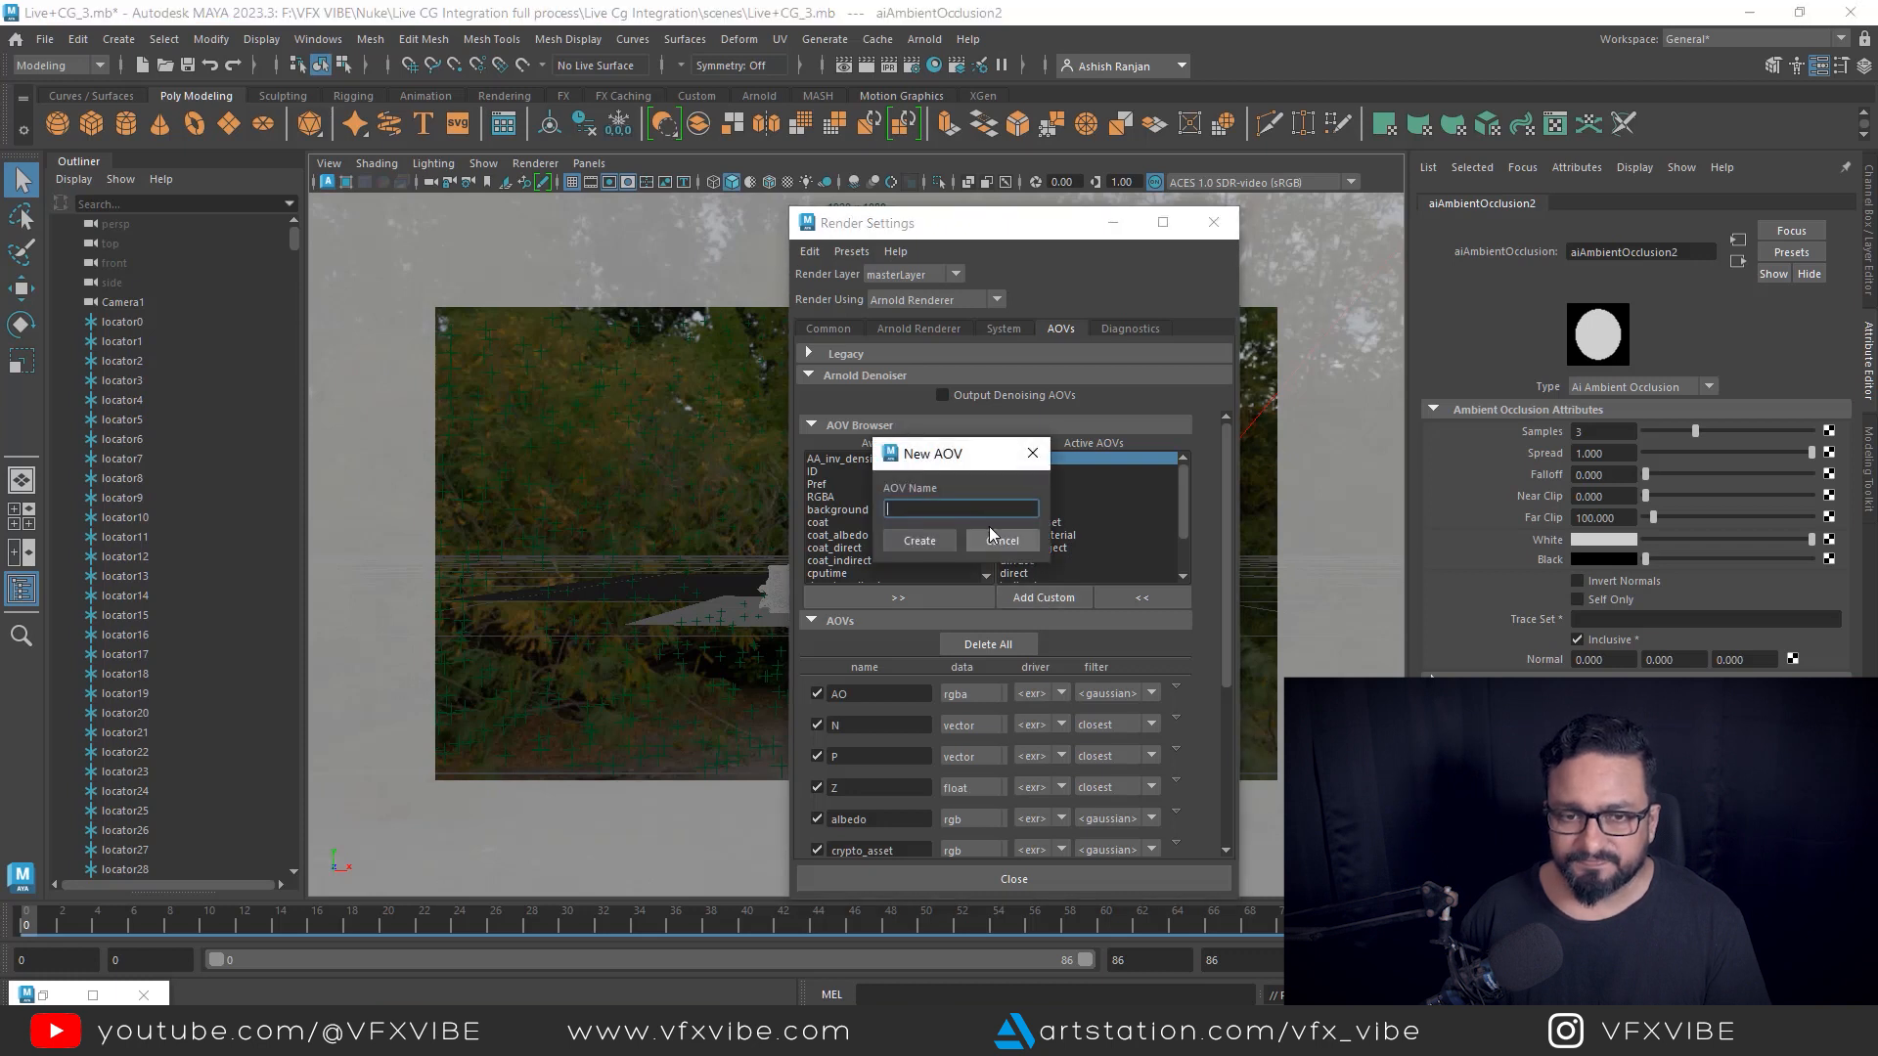
type("UV")
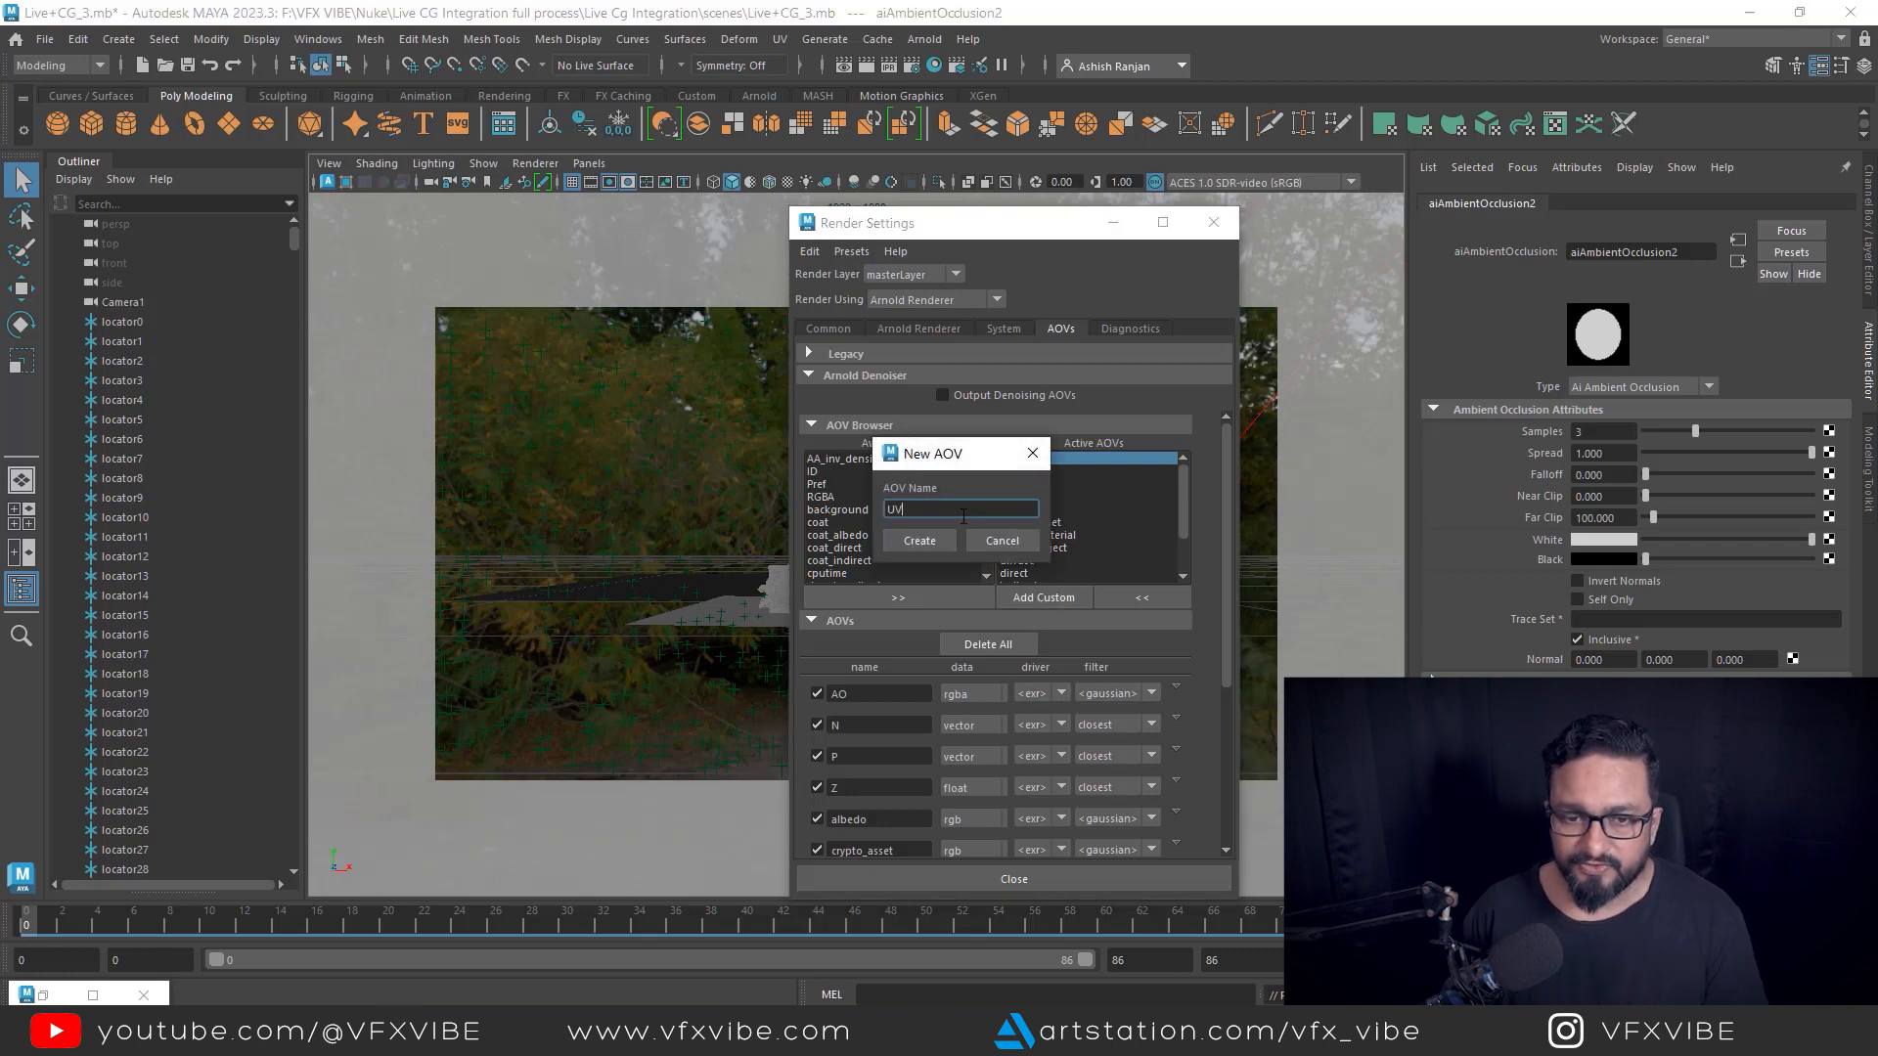
left_click(918, 541)
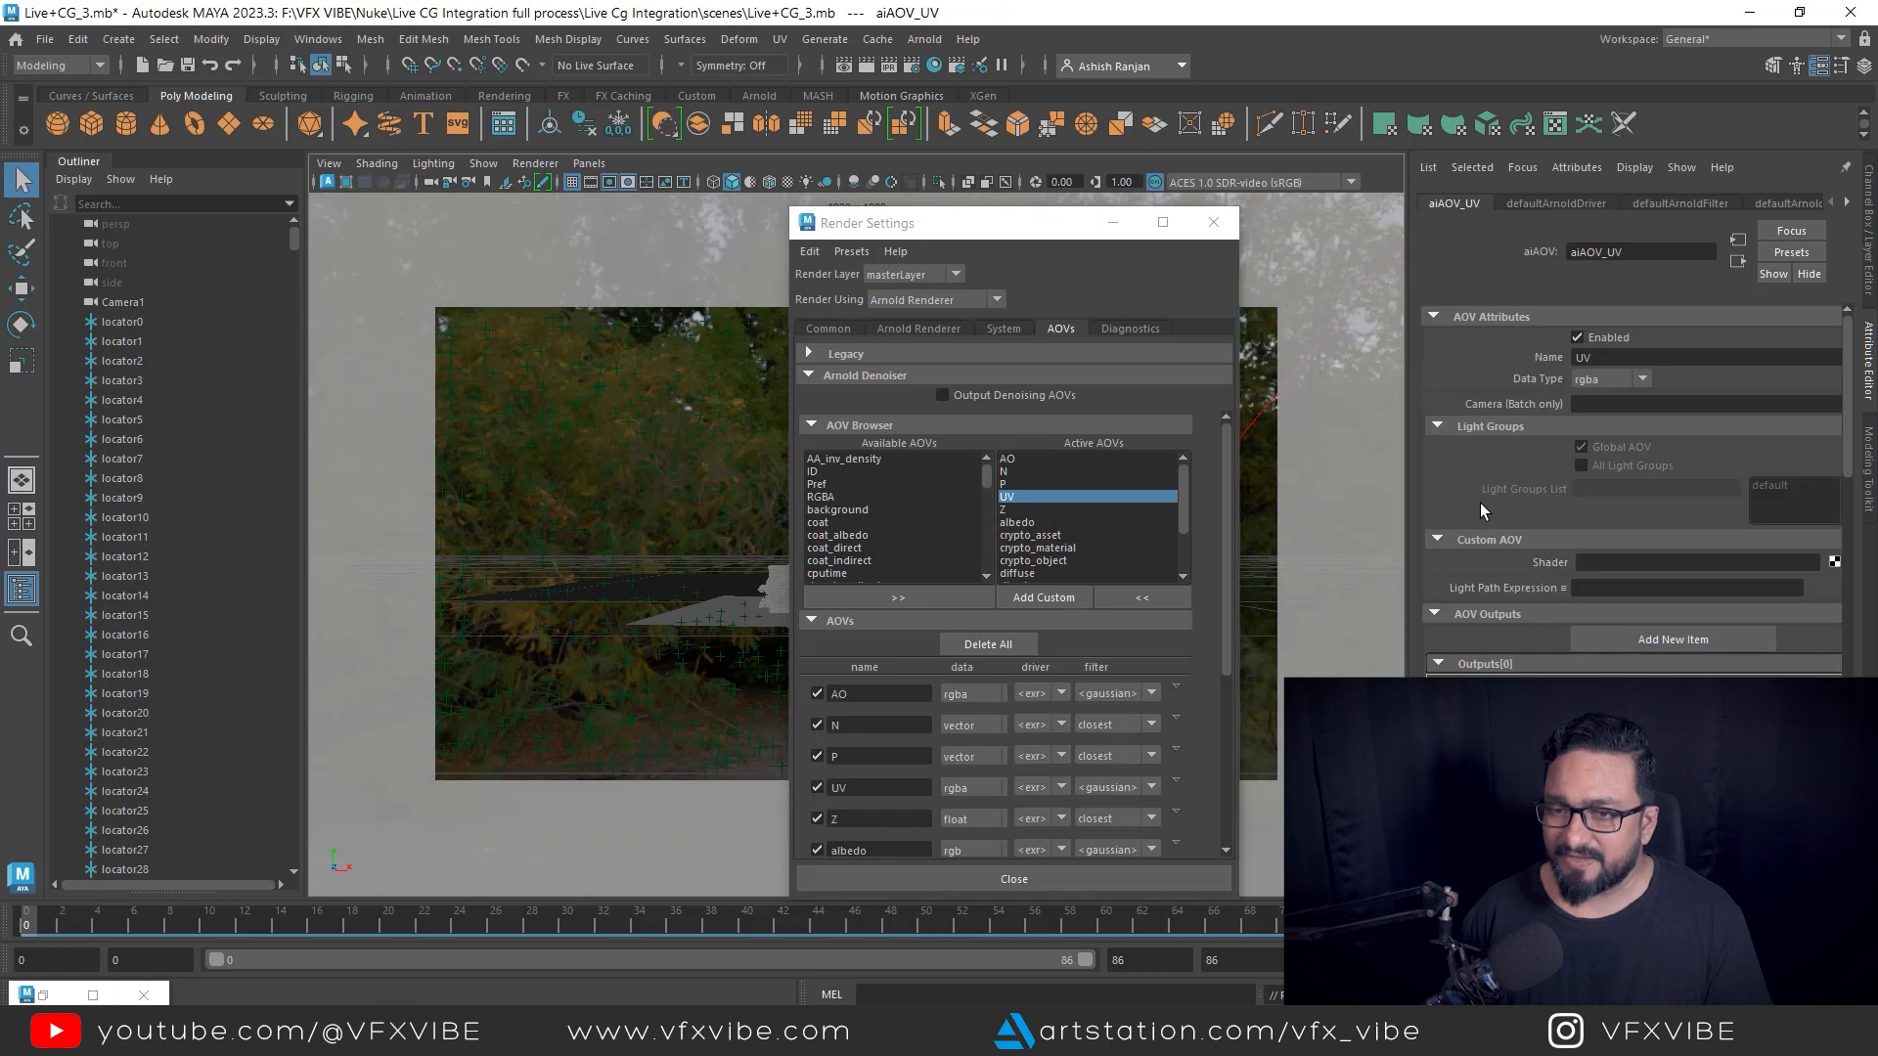
left_click(1834, 562)
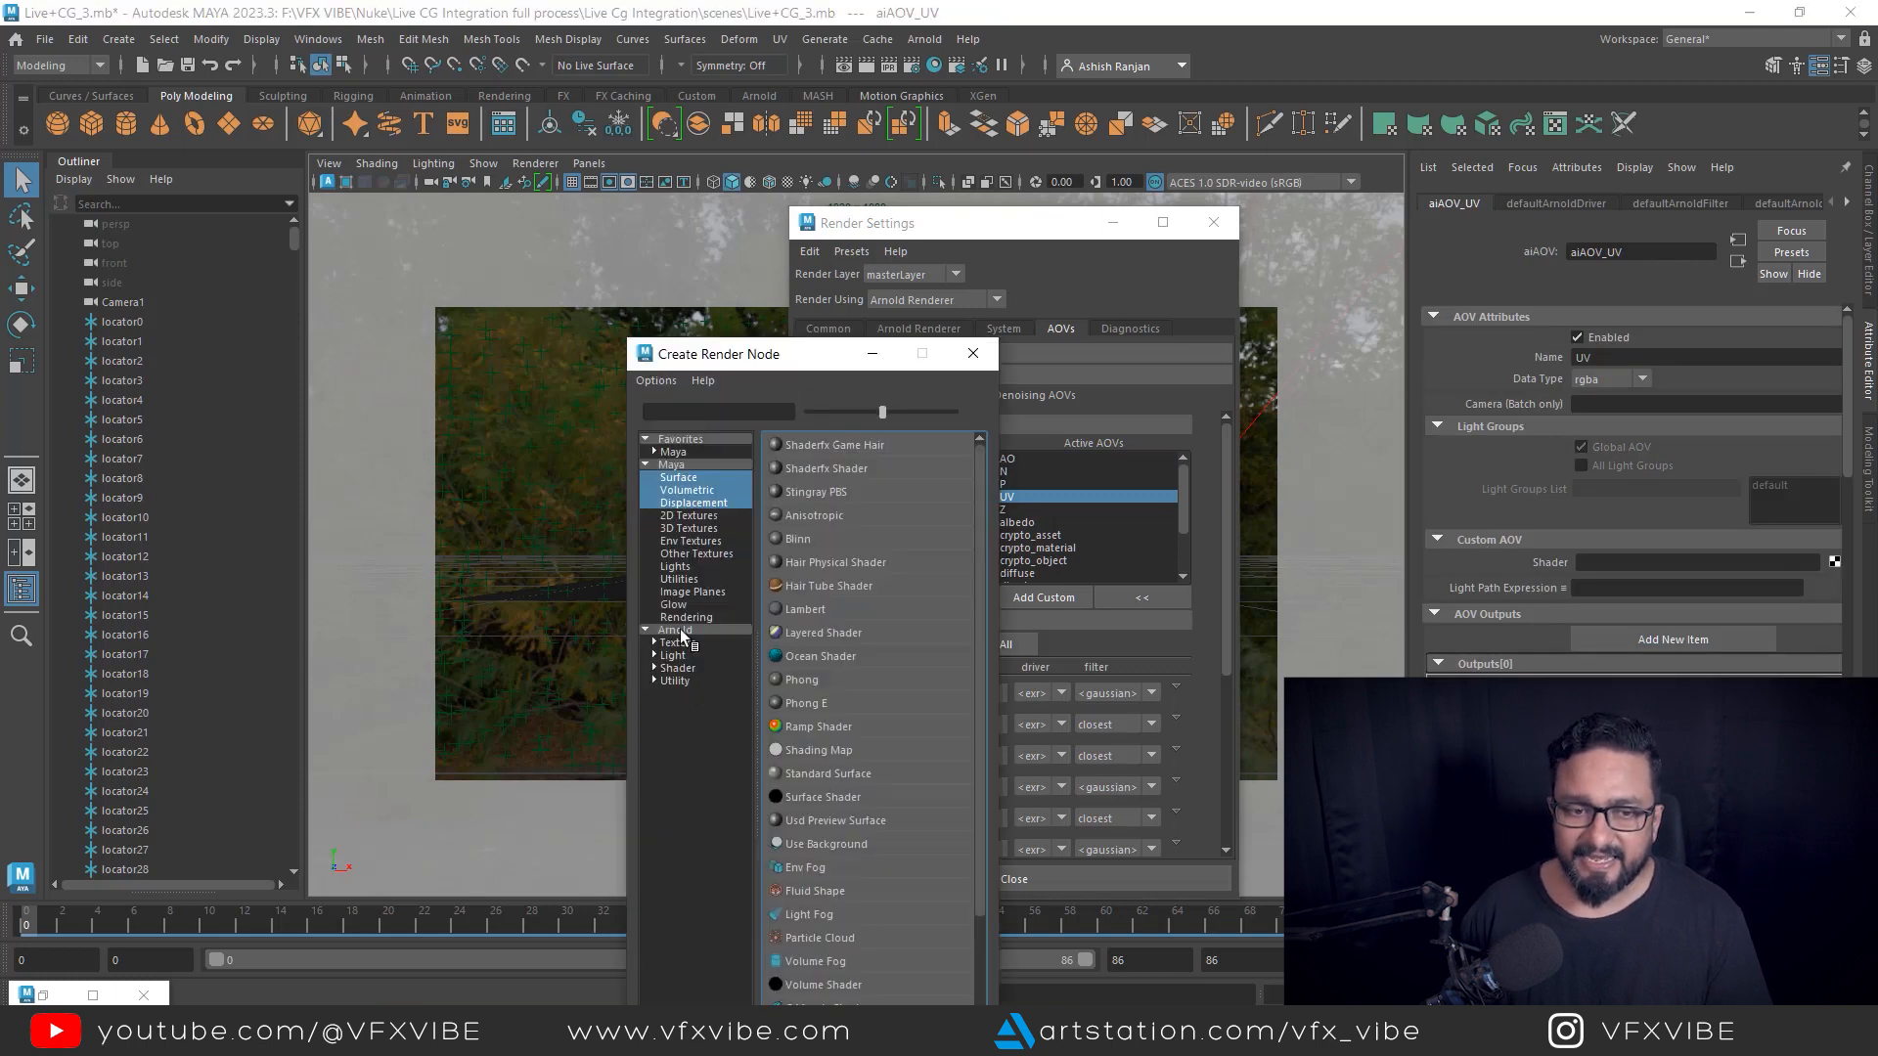
left_click(682, 631)
scroll(851, 587, "down", 8)
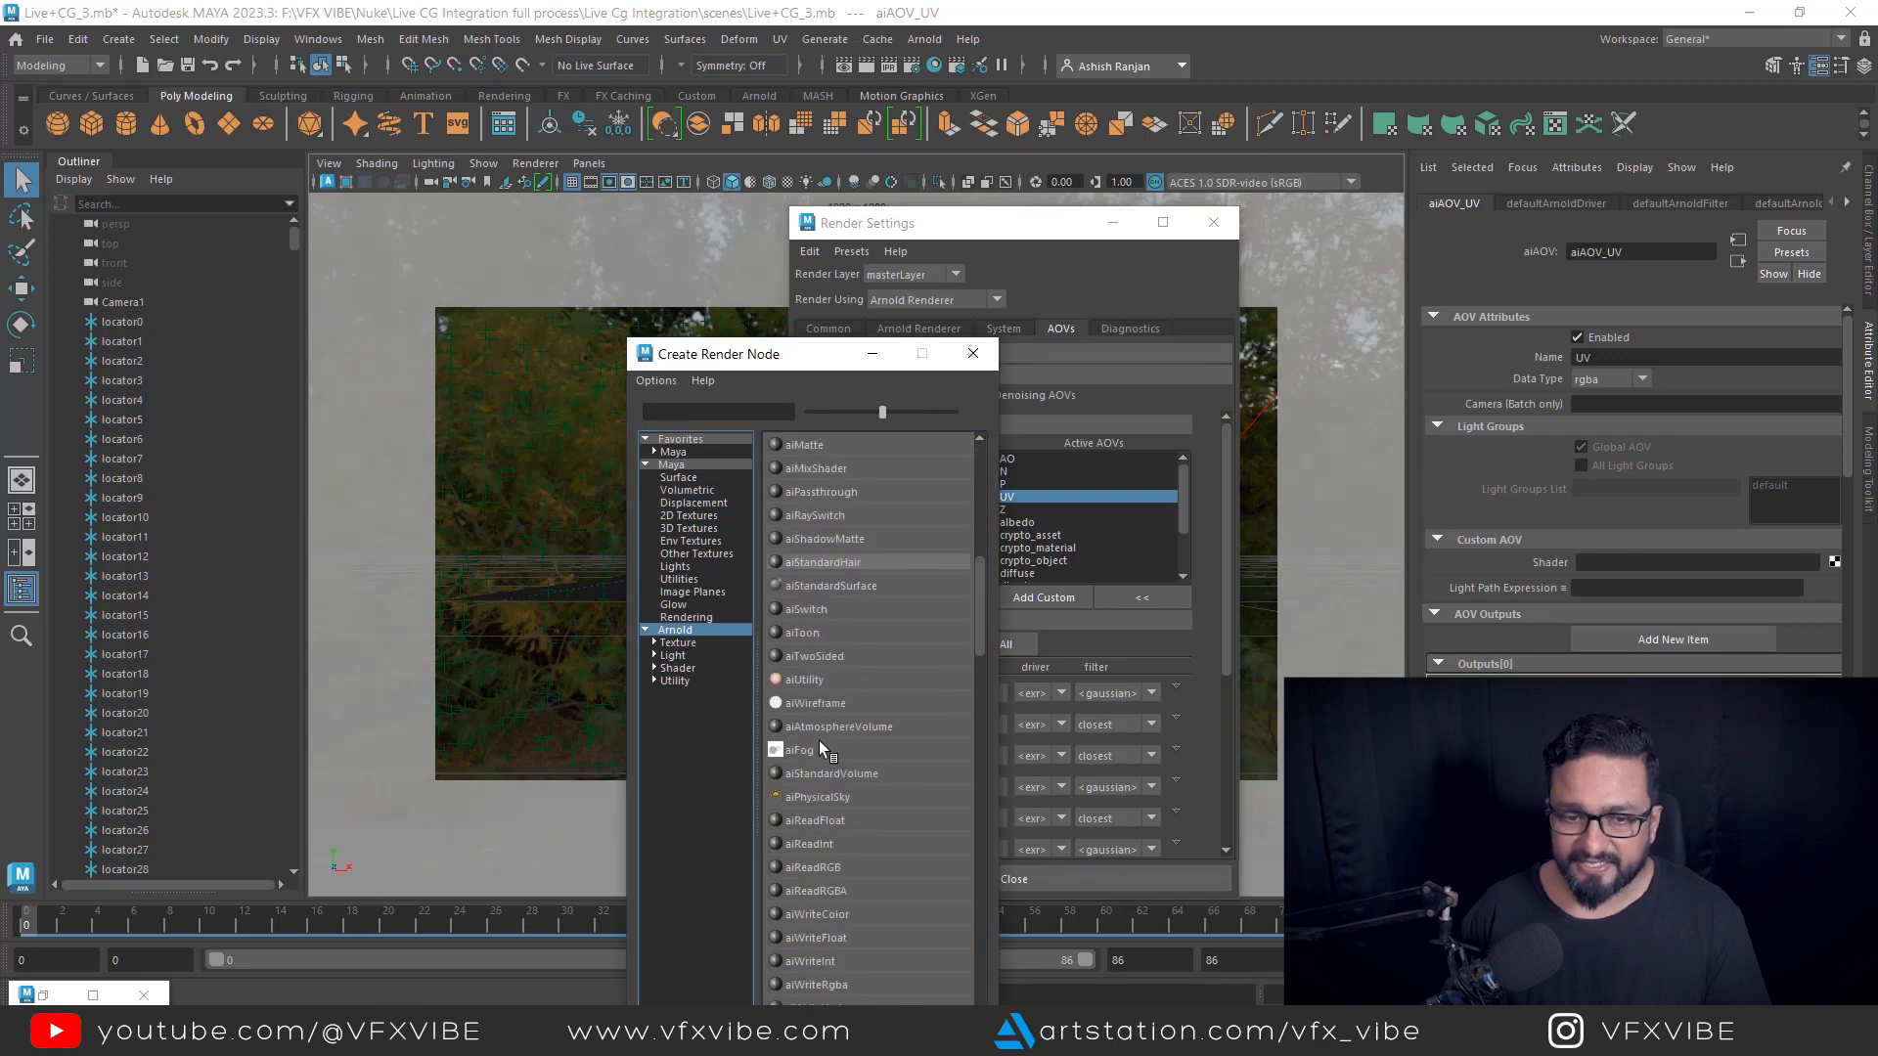
left_click(806, 682)
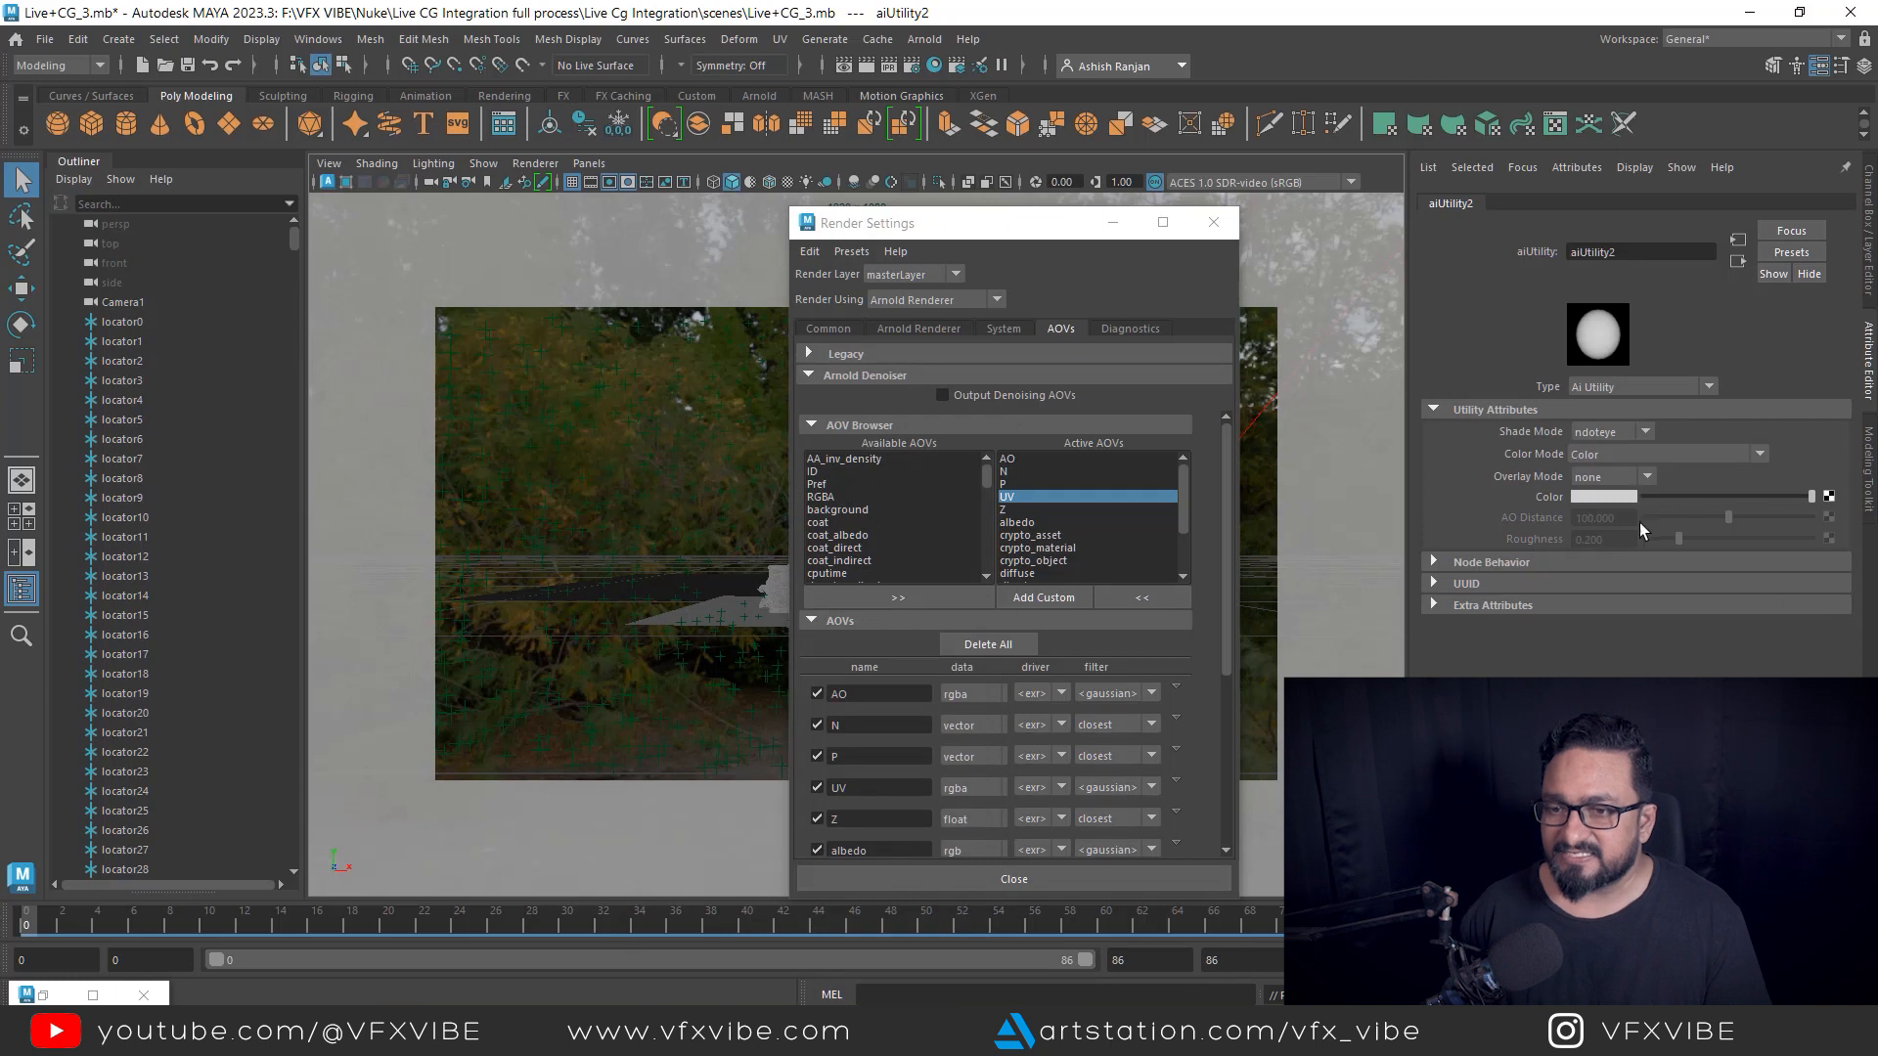
- Set the aiUtility shader's shade mode to flat and its color mode to UV Coords
left_click(1609, 433)
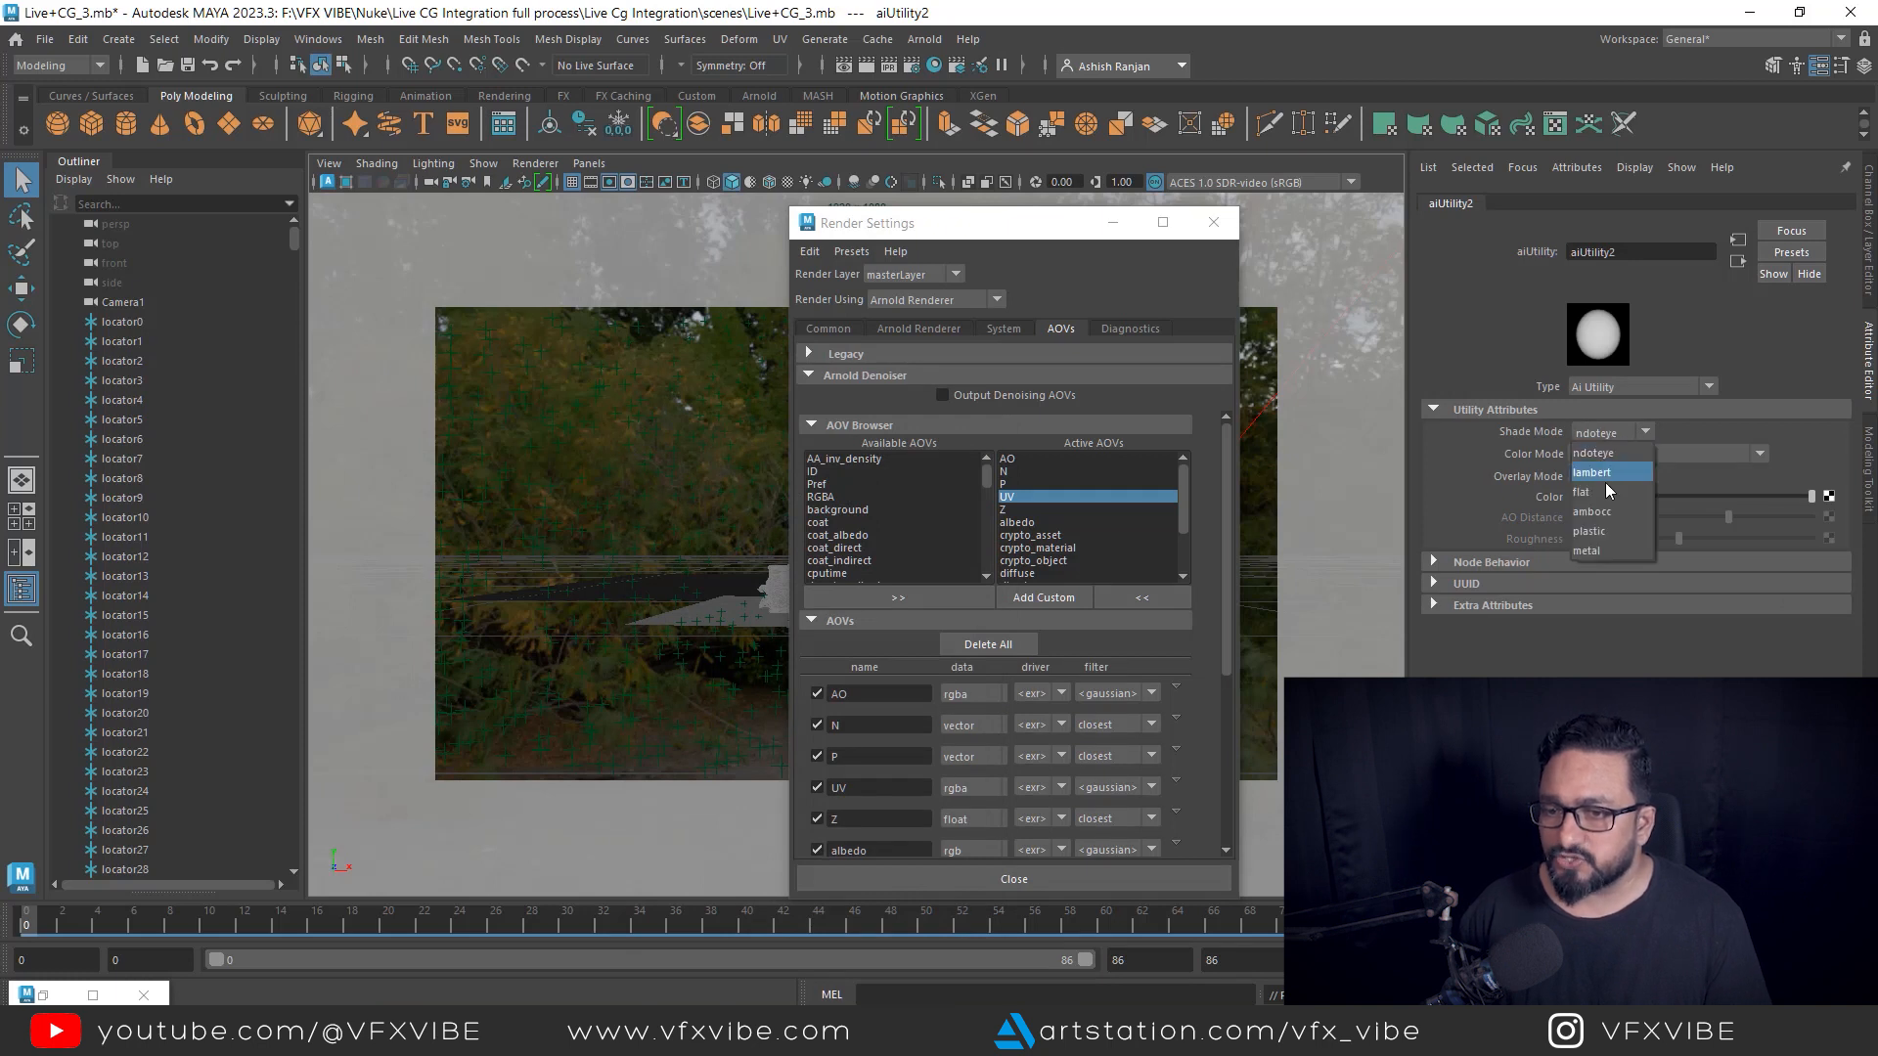
left_click(1605, 491)
left_click(1602, 456)
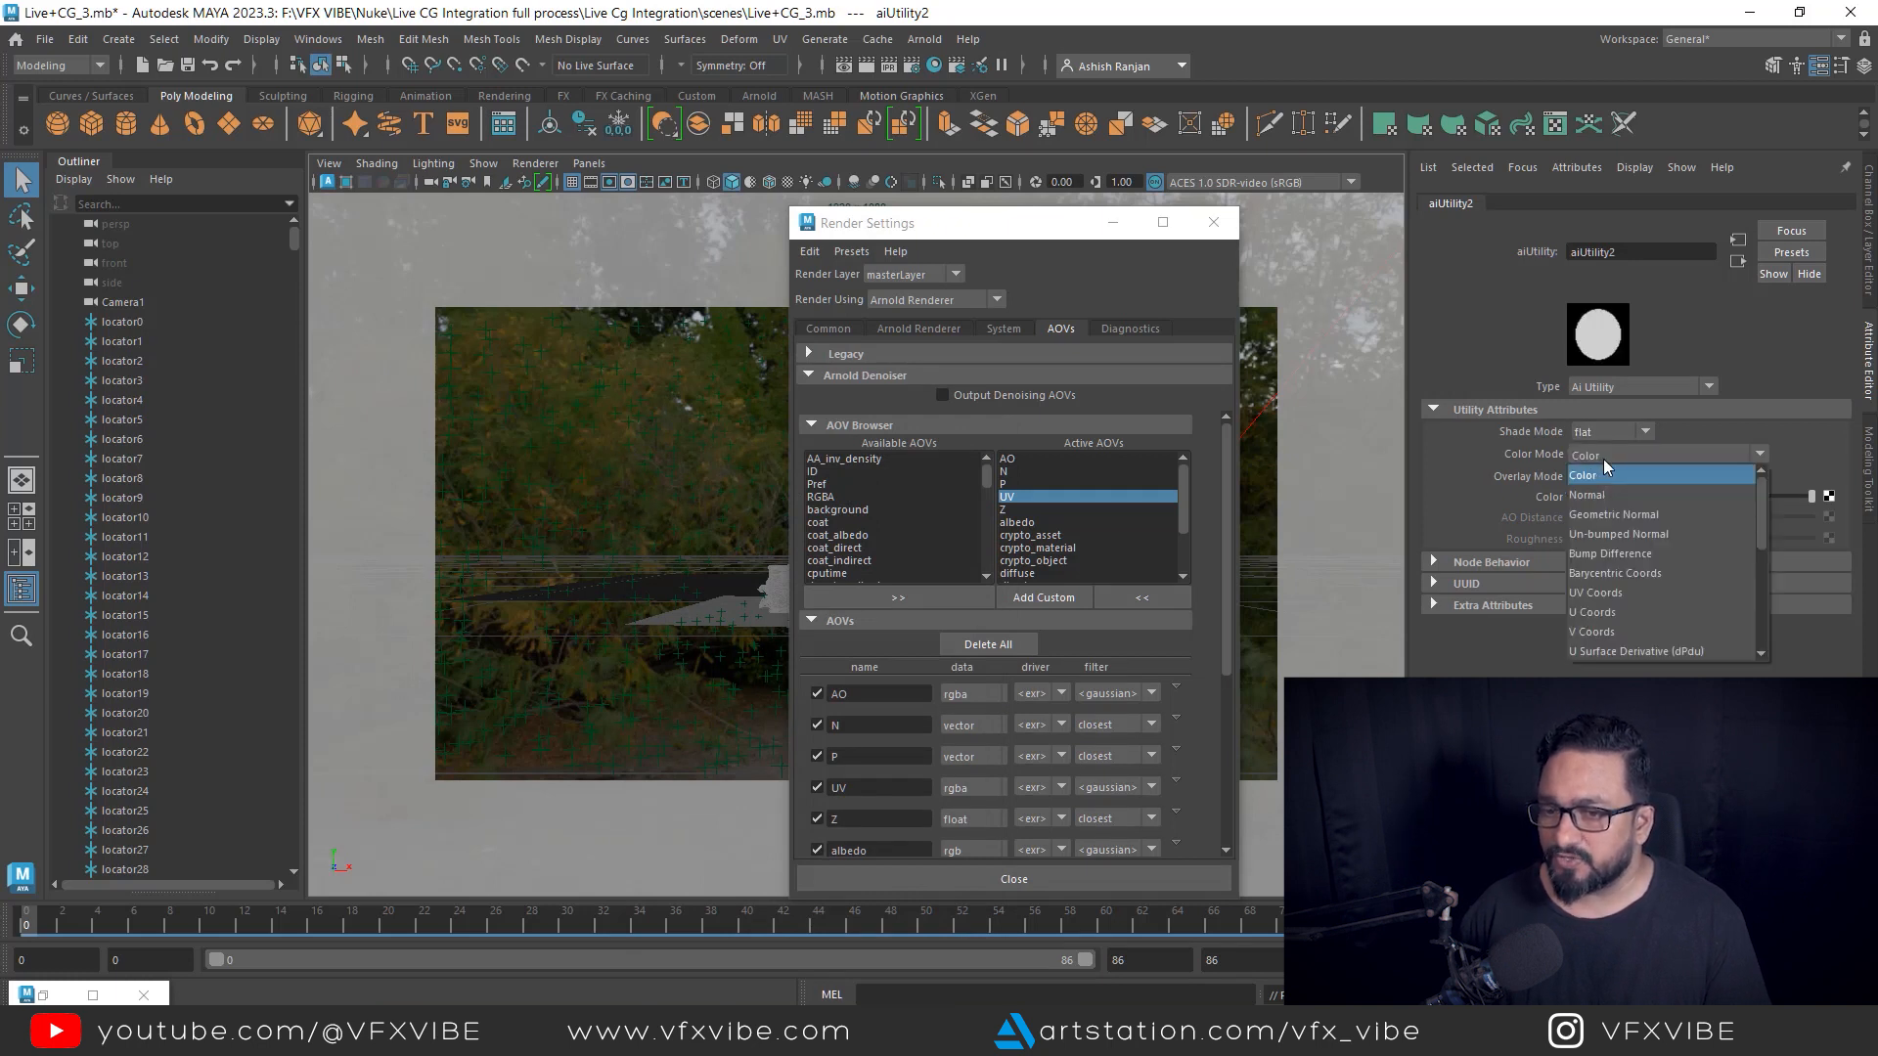
left_click(1601, 593)
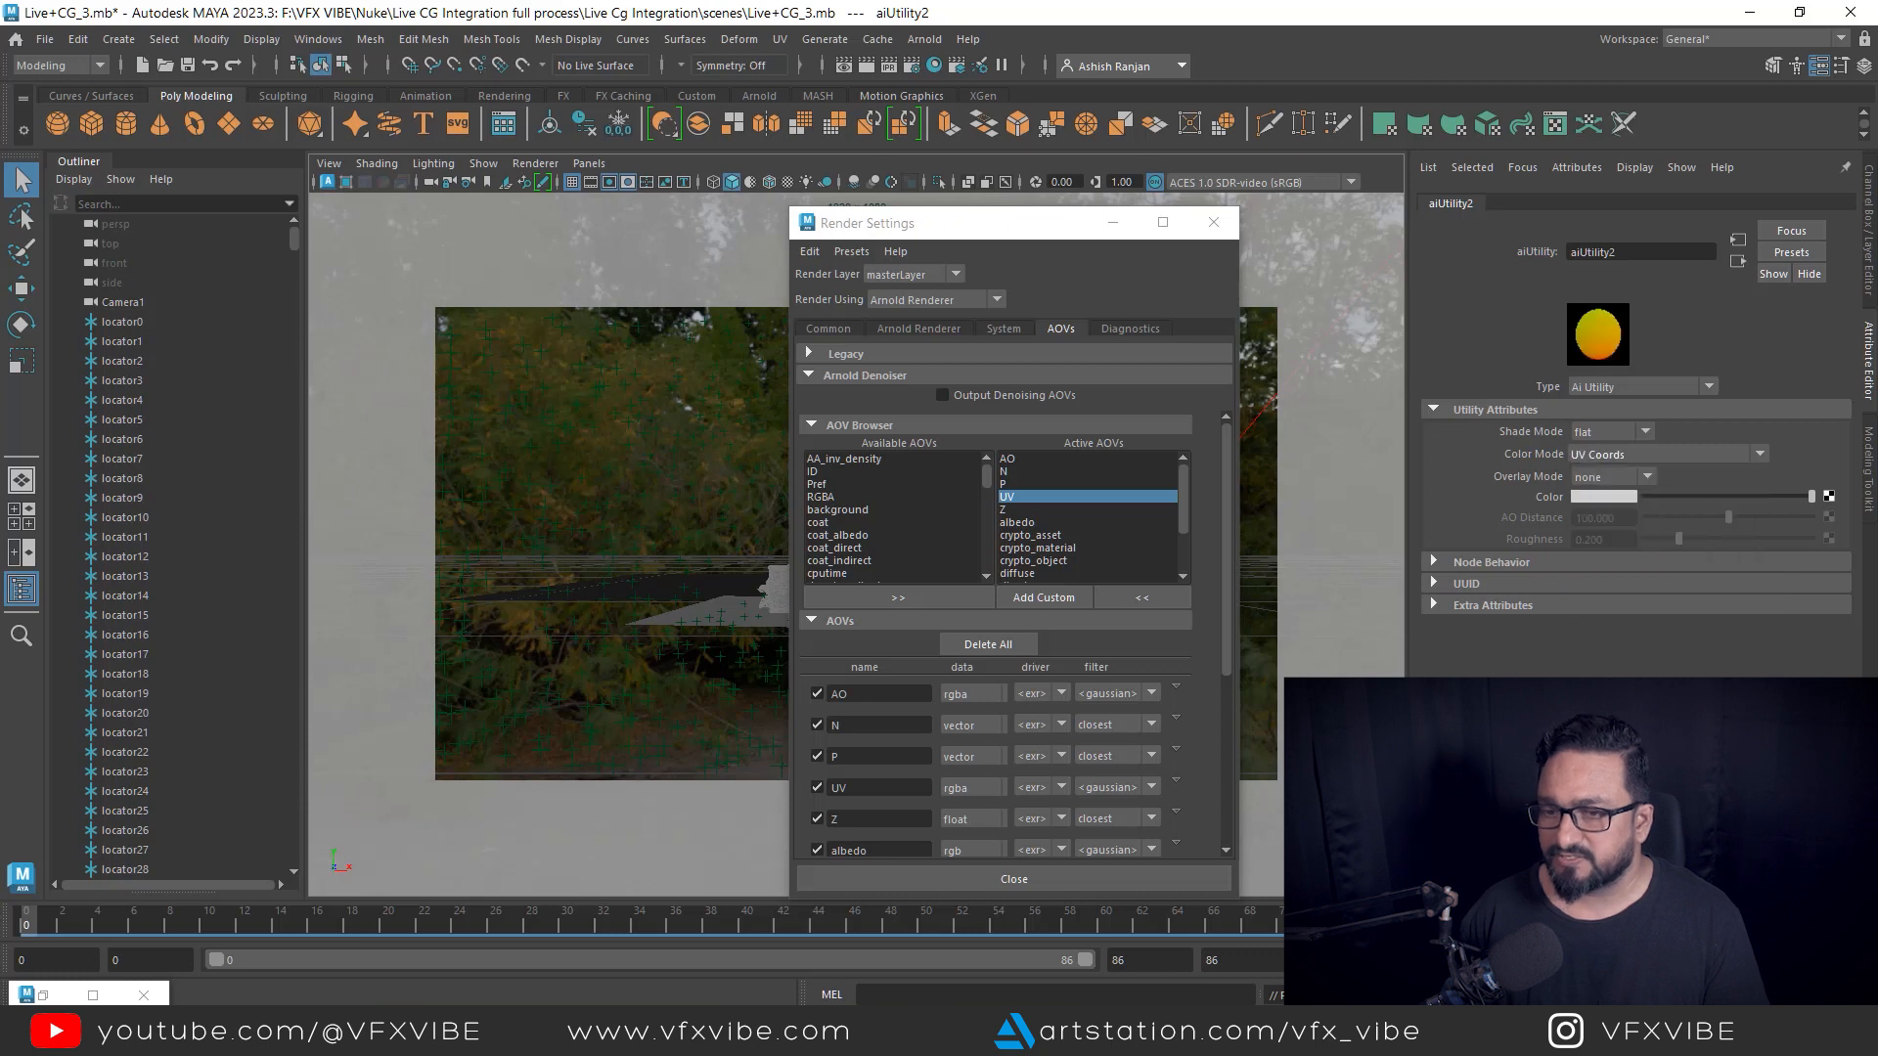
- Check the common render settings for image size, file output and merged AOVs, and close the render settings
left_click(832, 330)
scroll(1048, 707, "down", 10)
double_click(996, 671)
double_click(993, 691)
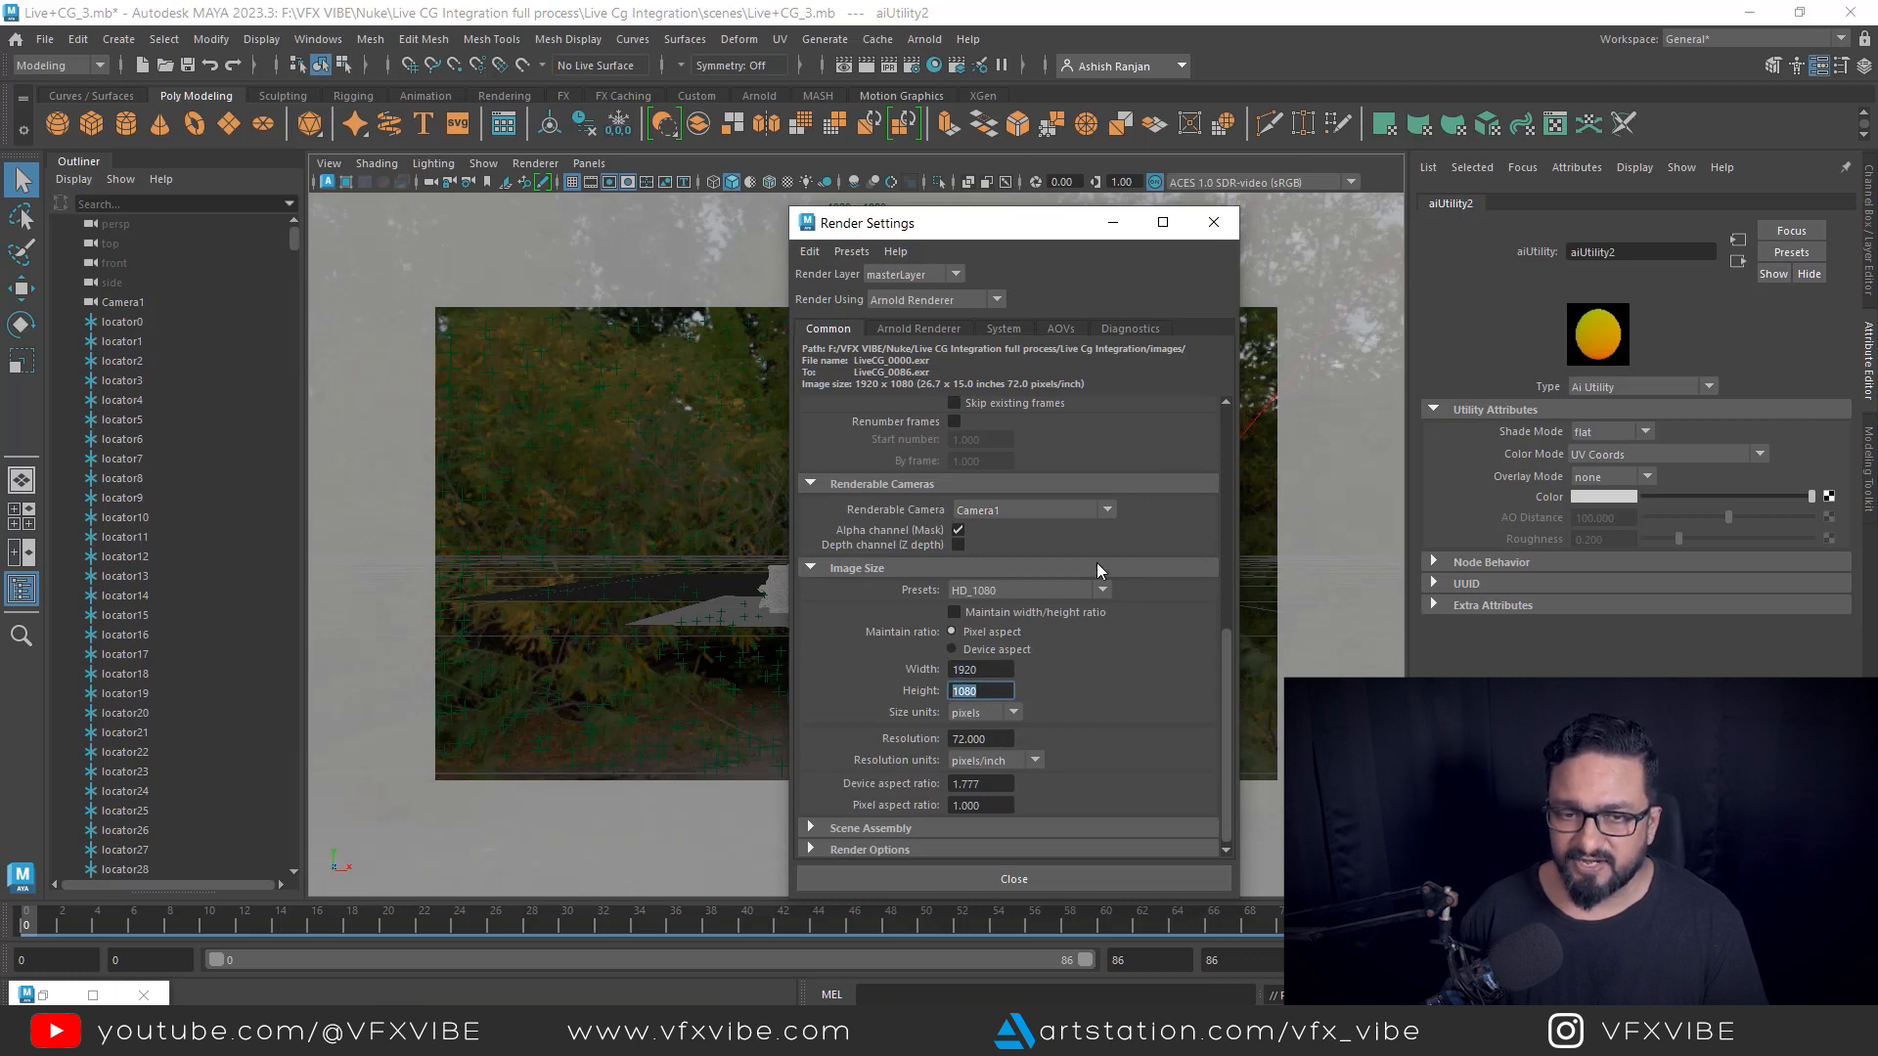
scroll(1037, 462, "up", 8)
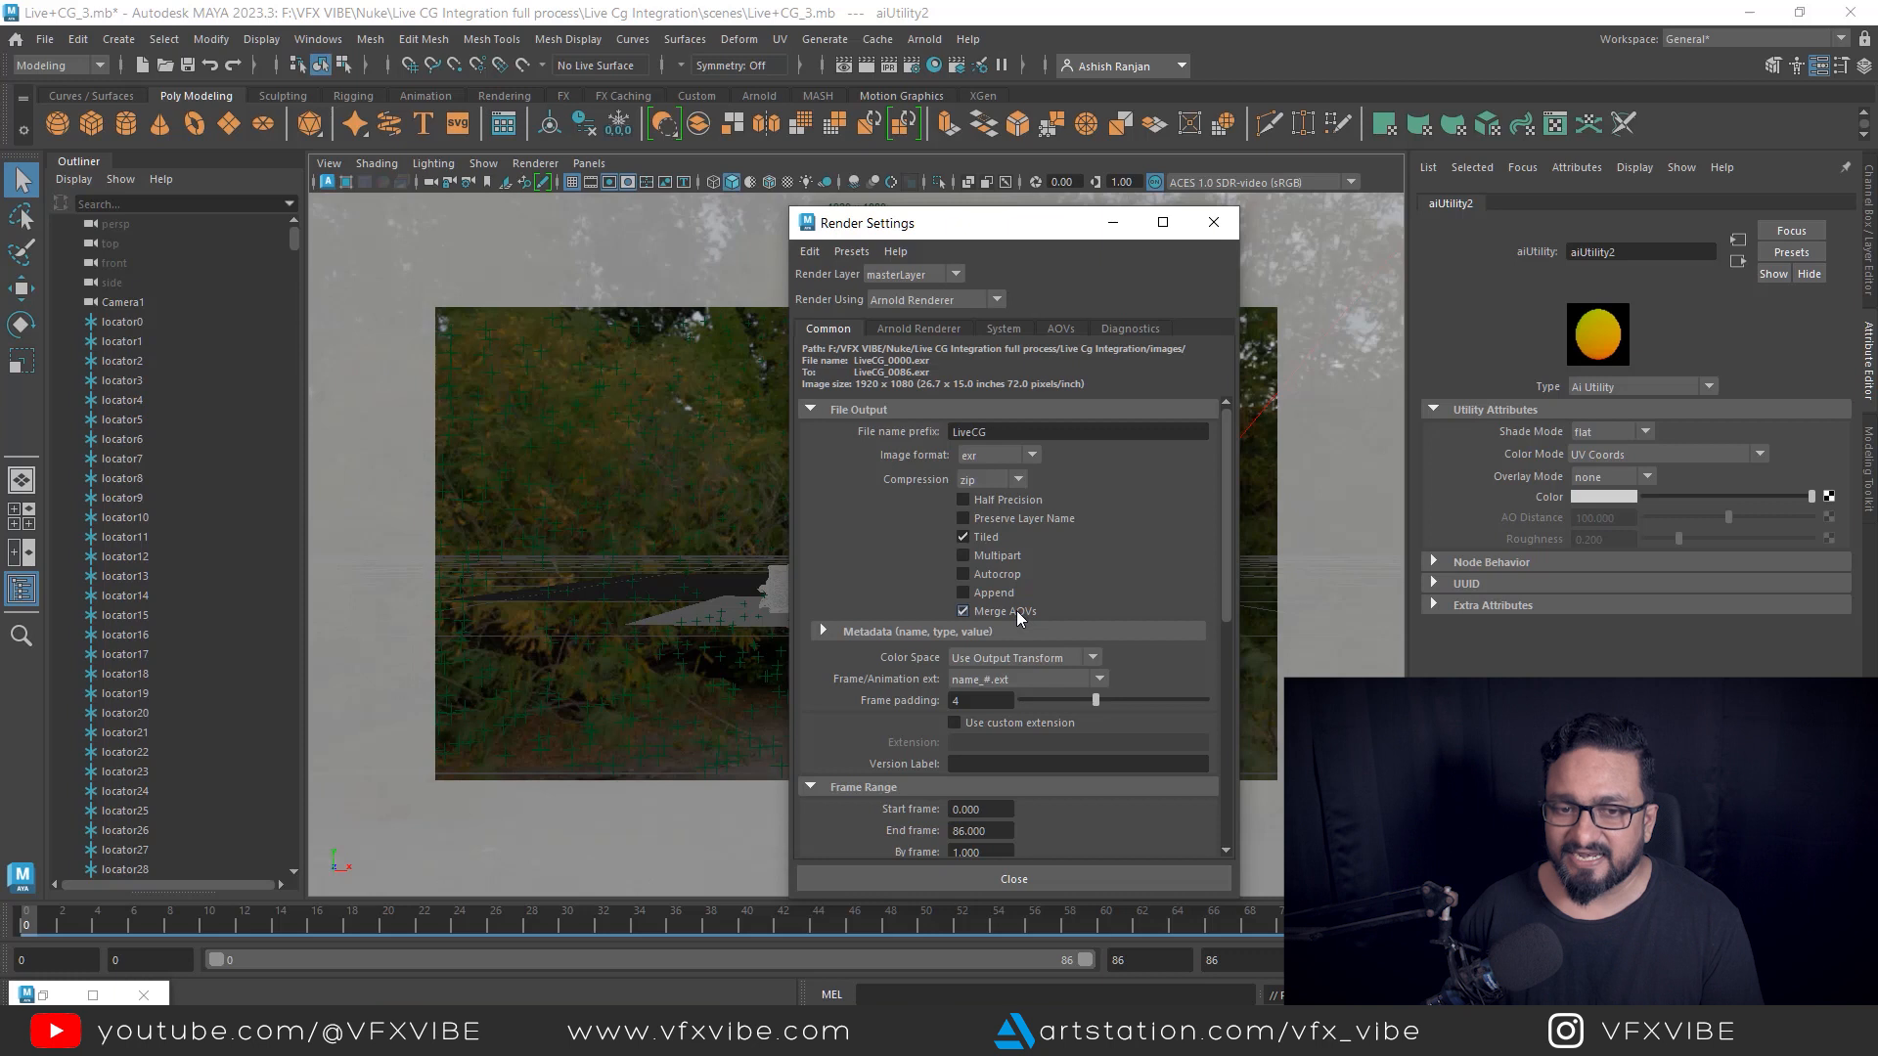
left_click(1215, 223)
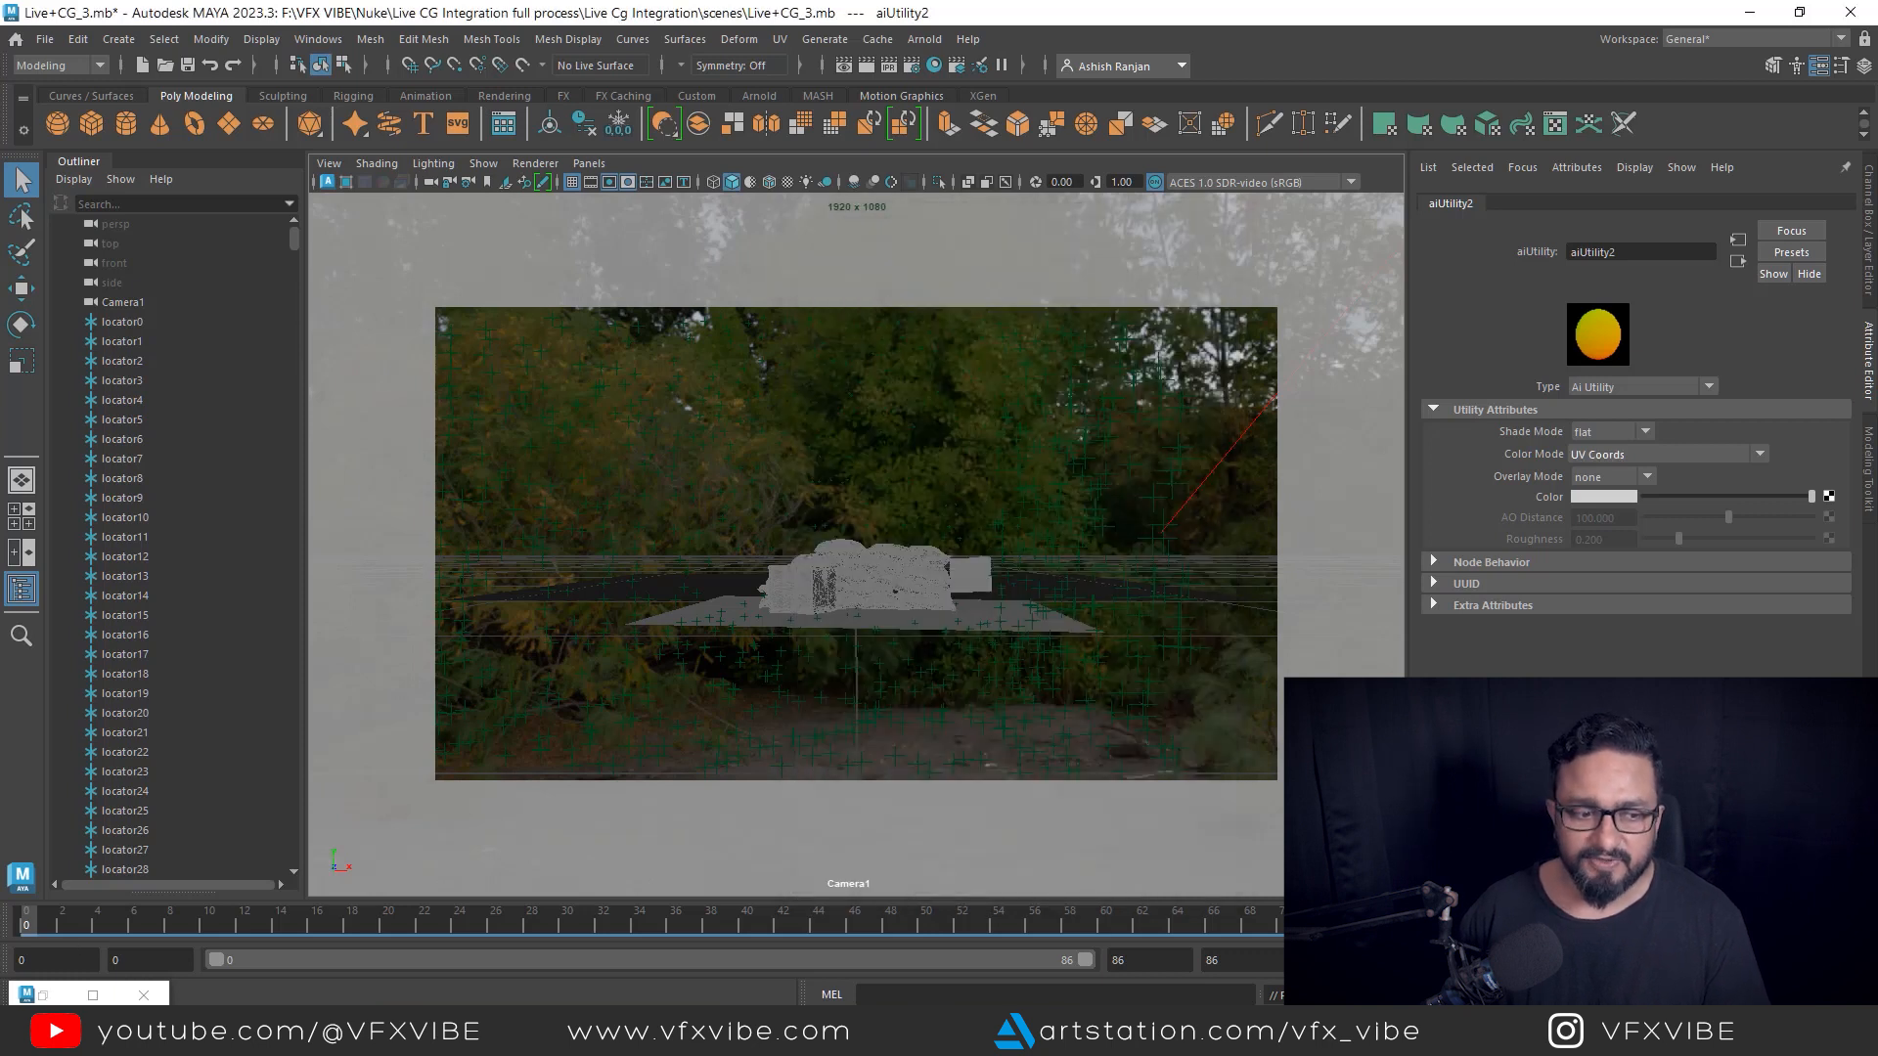
- Bring back the Arnold RenderView, start a render from Camera1, and view the AO and UV AOVs
left_click(42, 994)
left_click(1368, 277)
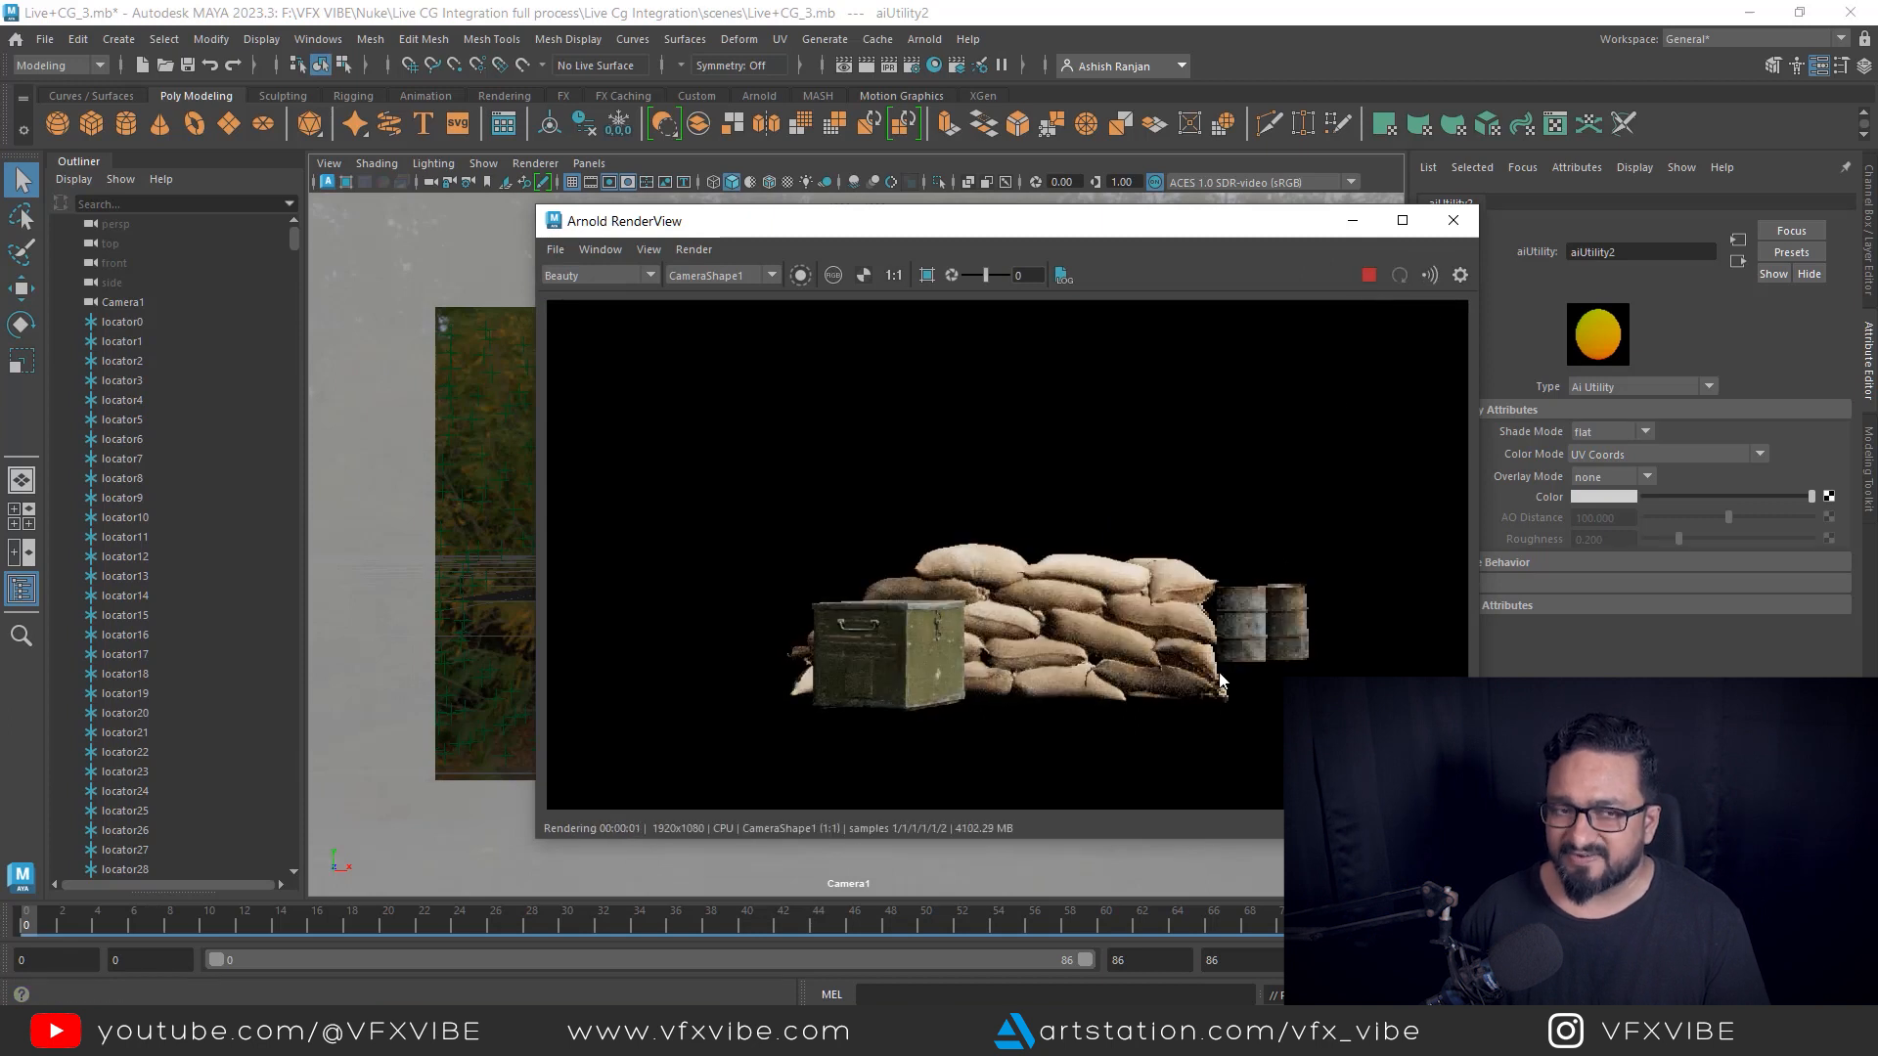
left_click(609, 277)
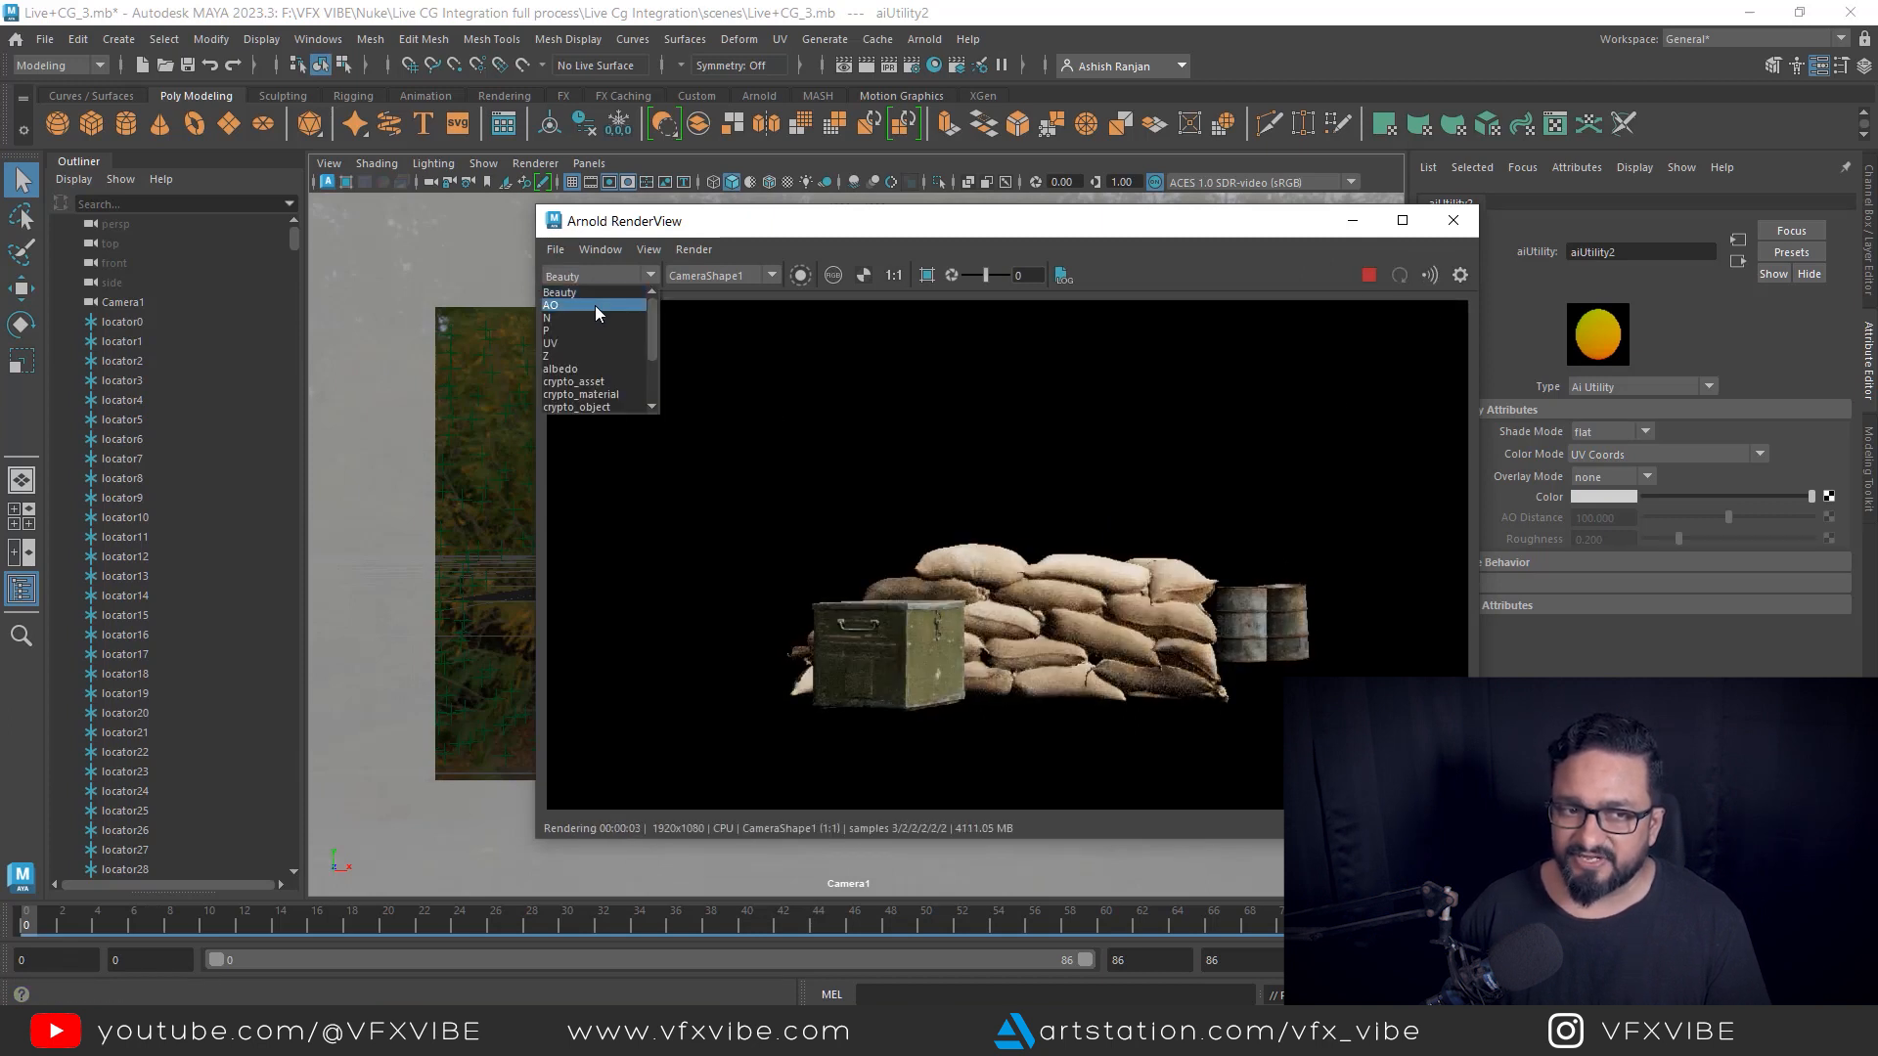
left_click(594, 305)
left_click(606, 276)
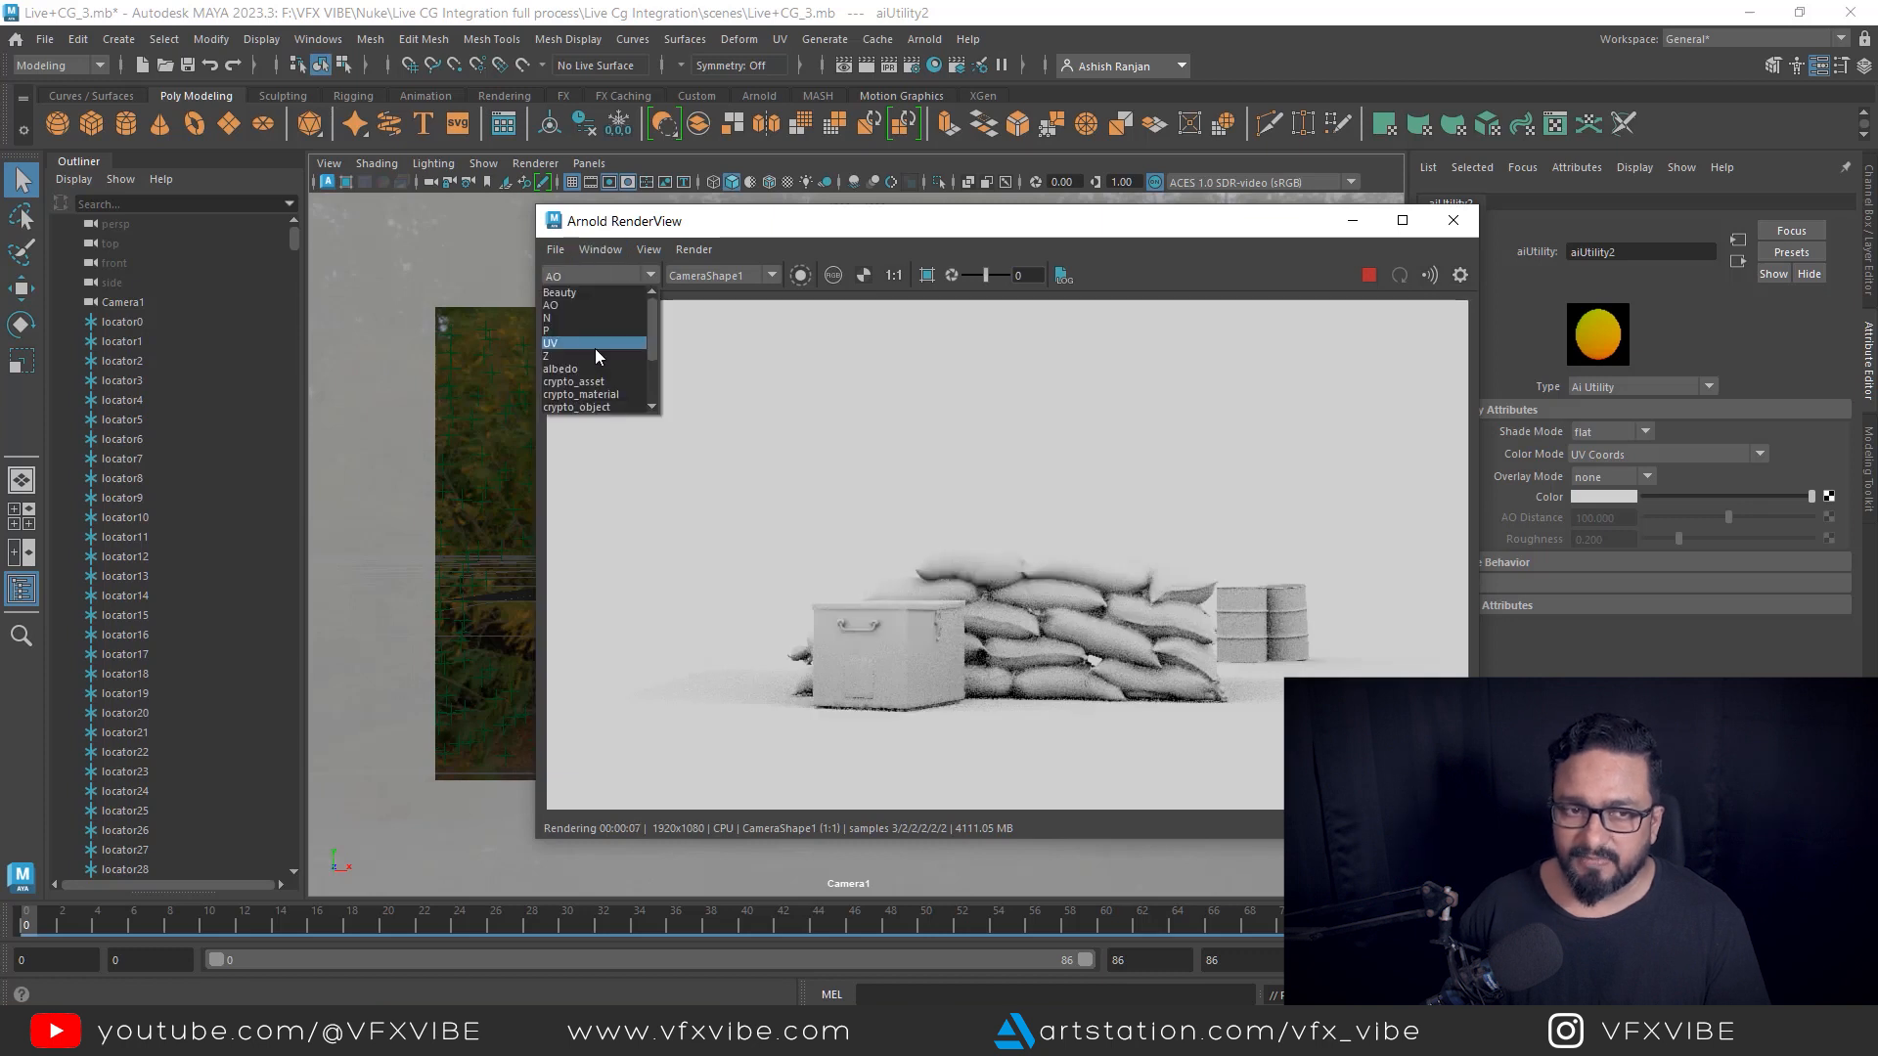
left_click(597, 344)
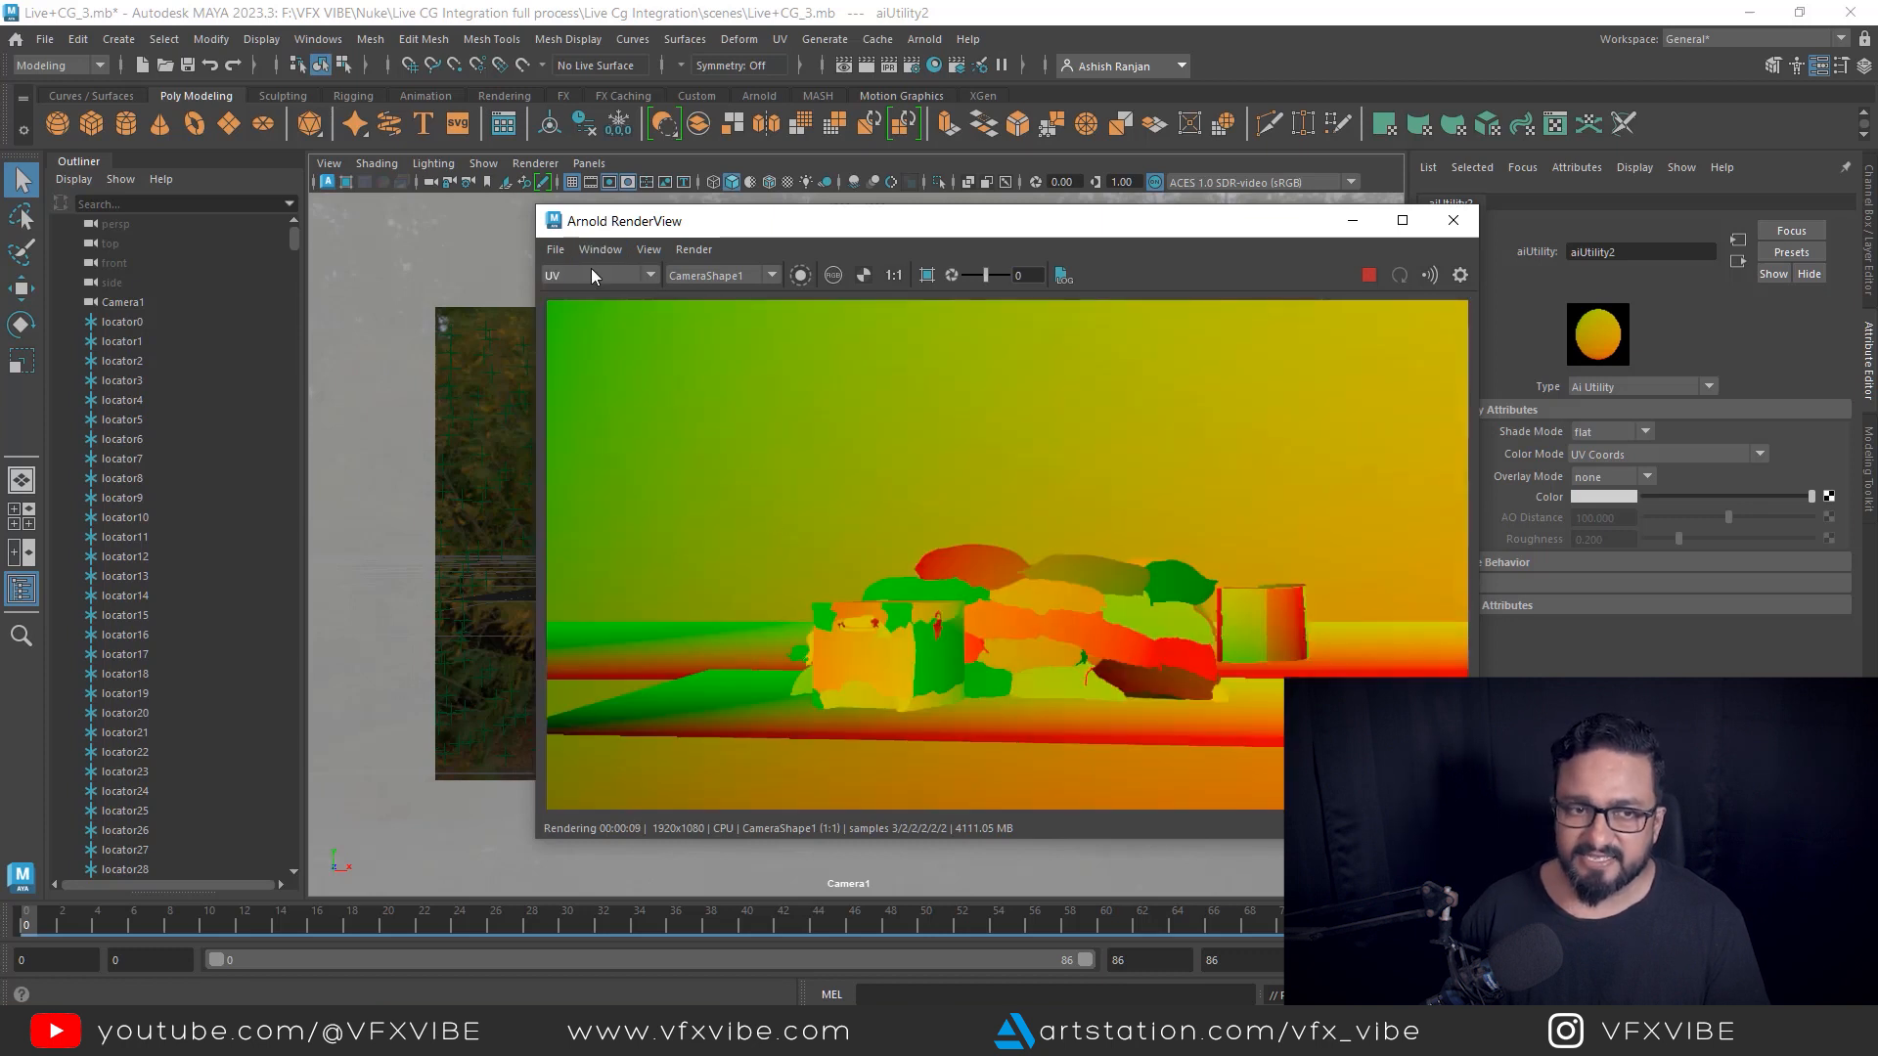
- View the Z and direct AOVs of the Arnold render
left_click(593, 276)
left_click(585, 354)
left_click(597, 276)
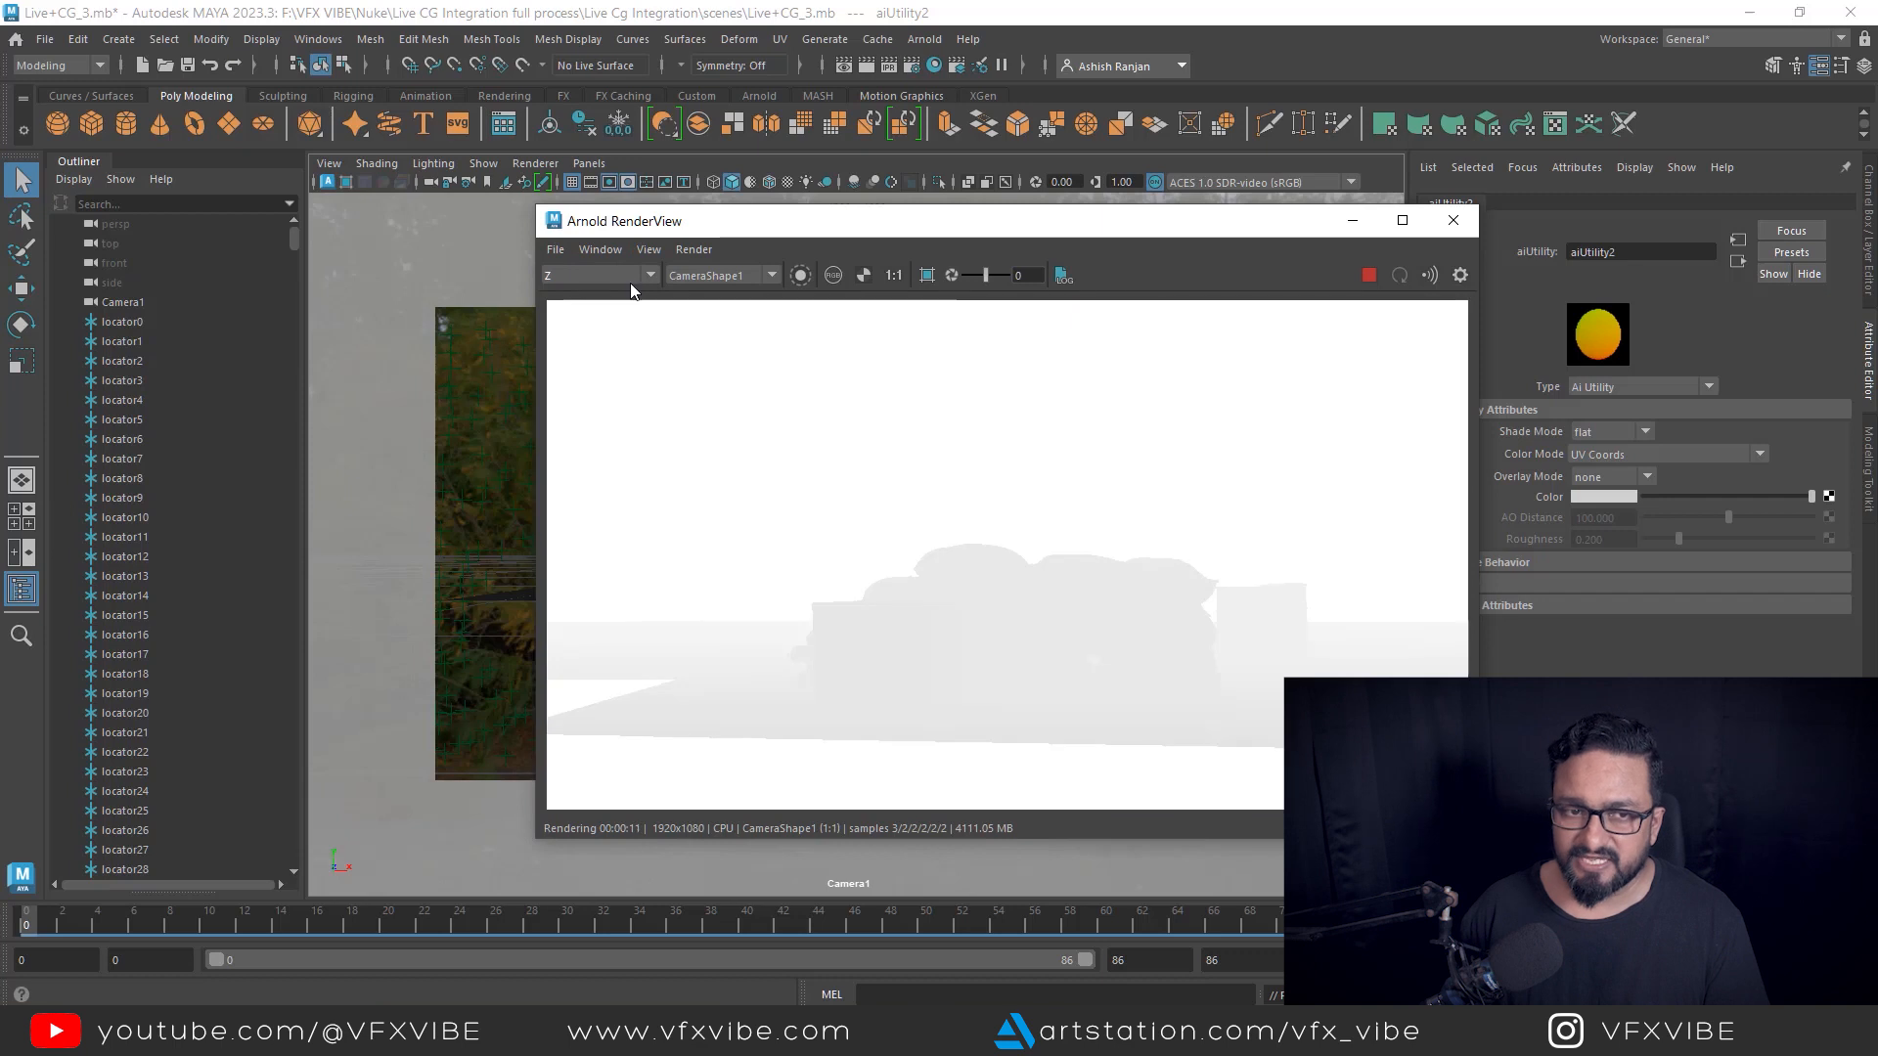
scroll(611, 366, "down", 2)
left_click(584, 364)
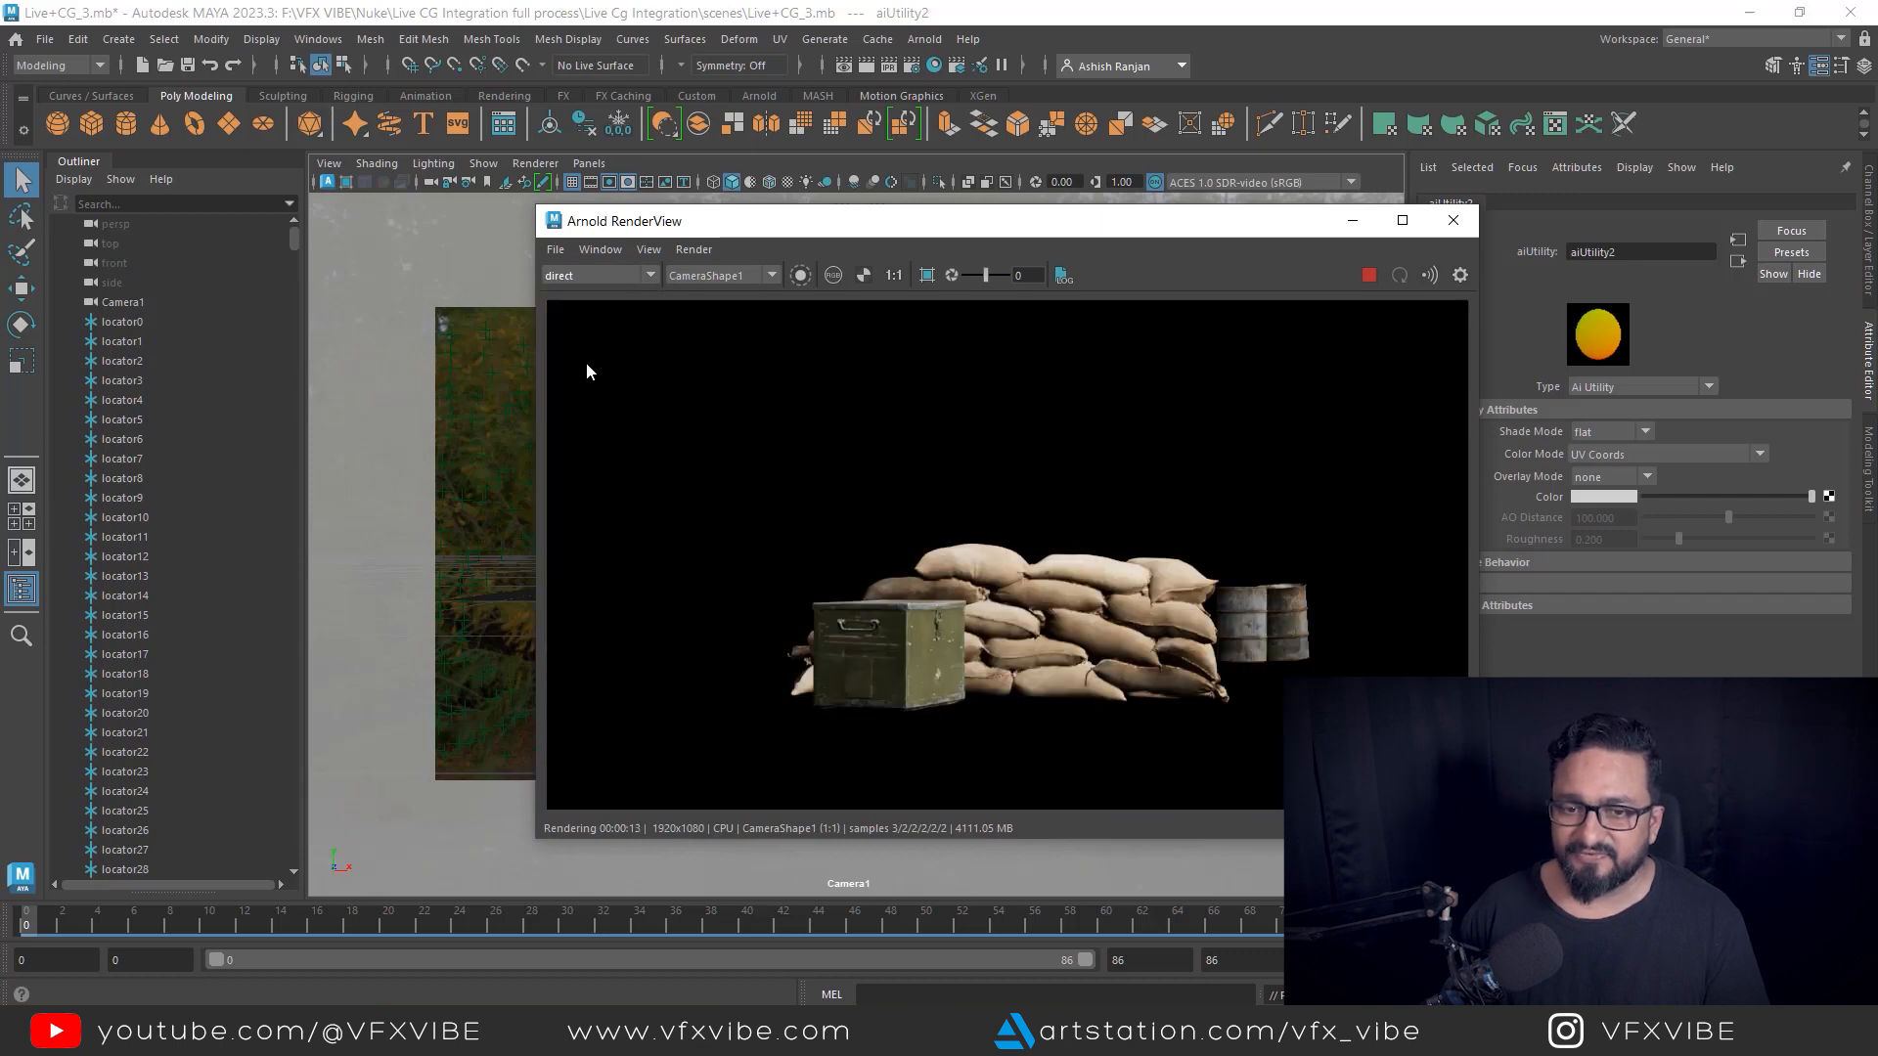
left_click(597, 276)
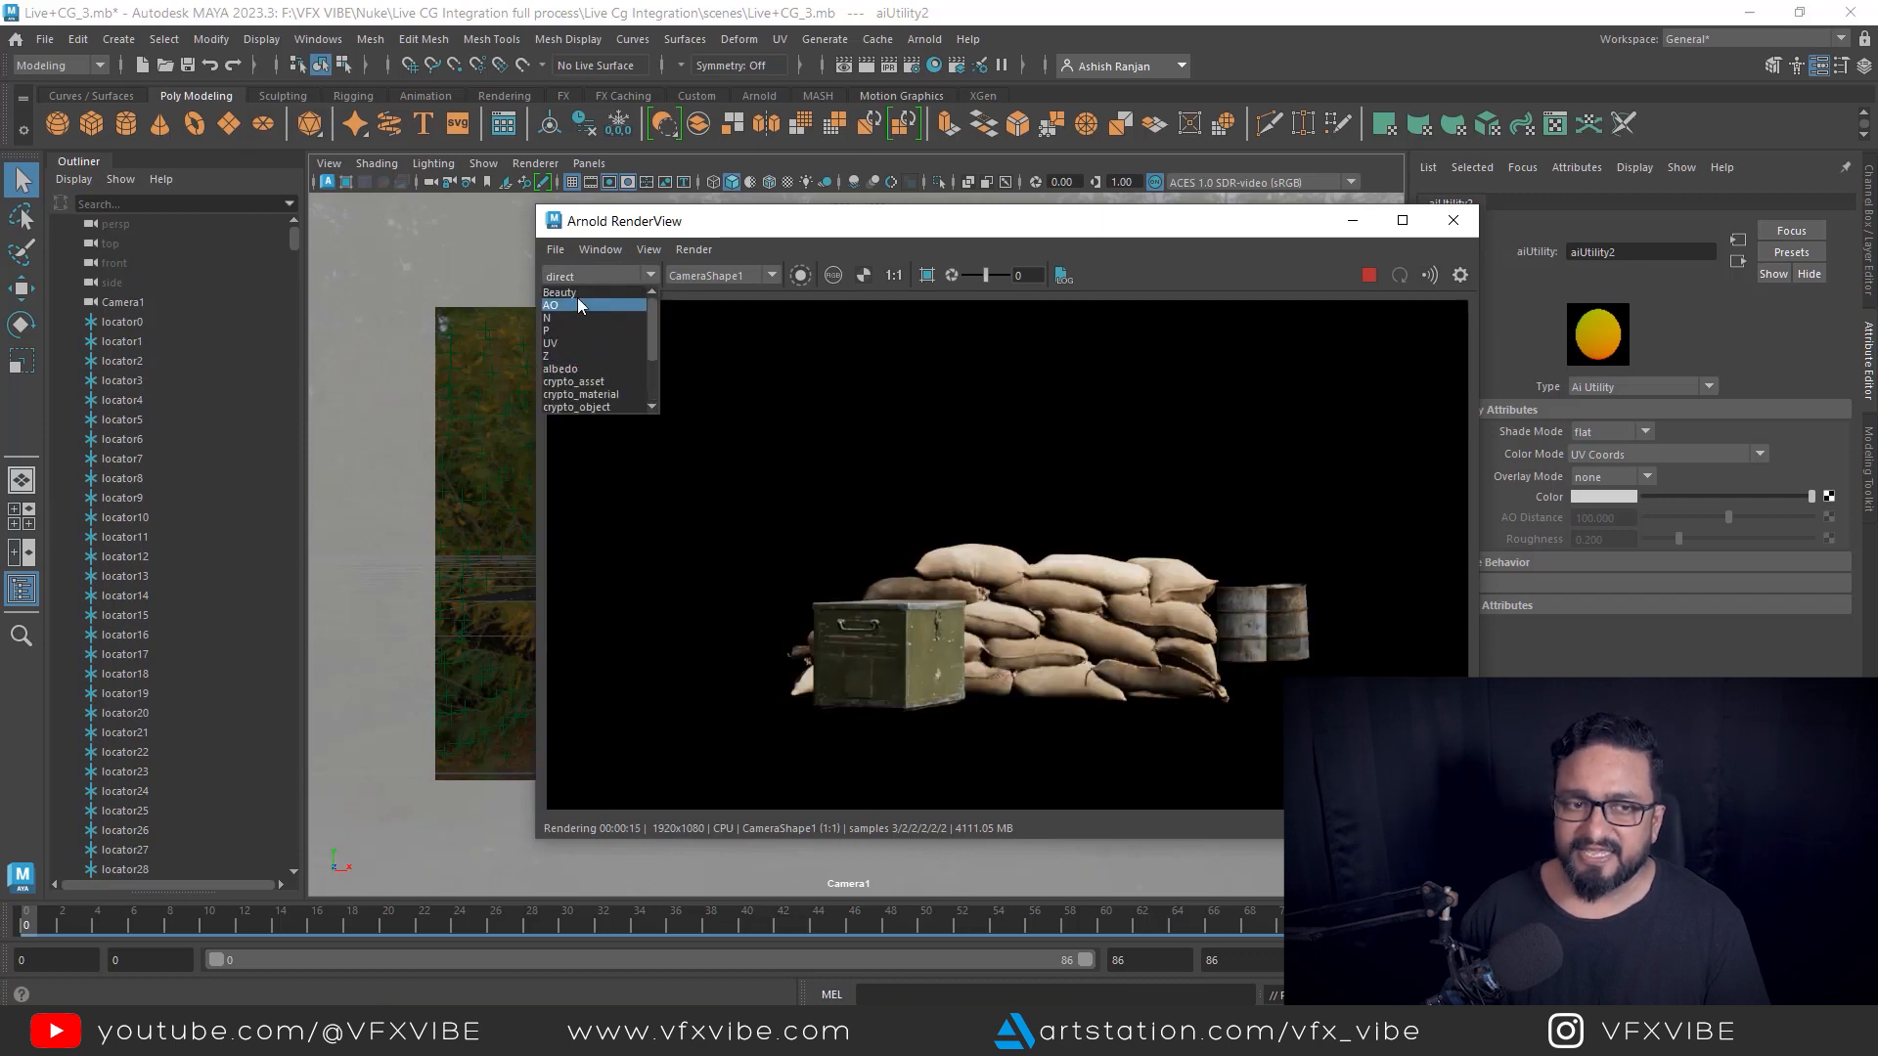
scroll(582, 303, "up", 2)
left_click(577, 298)
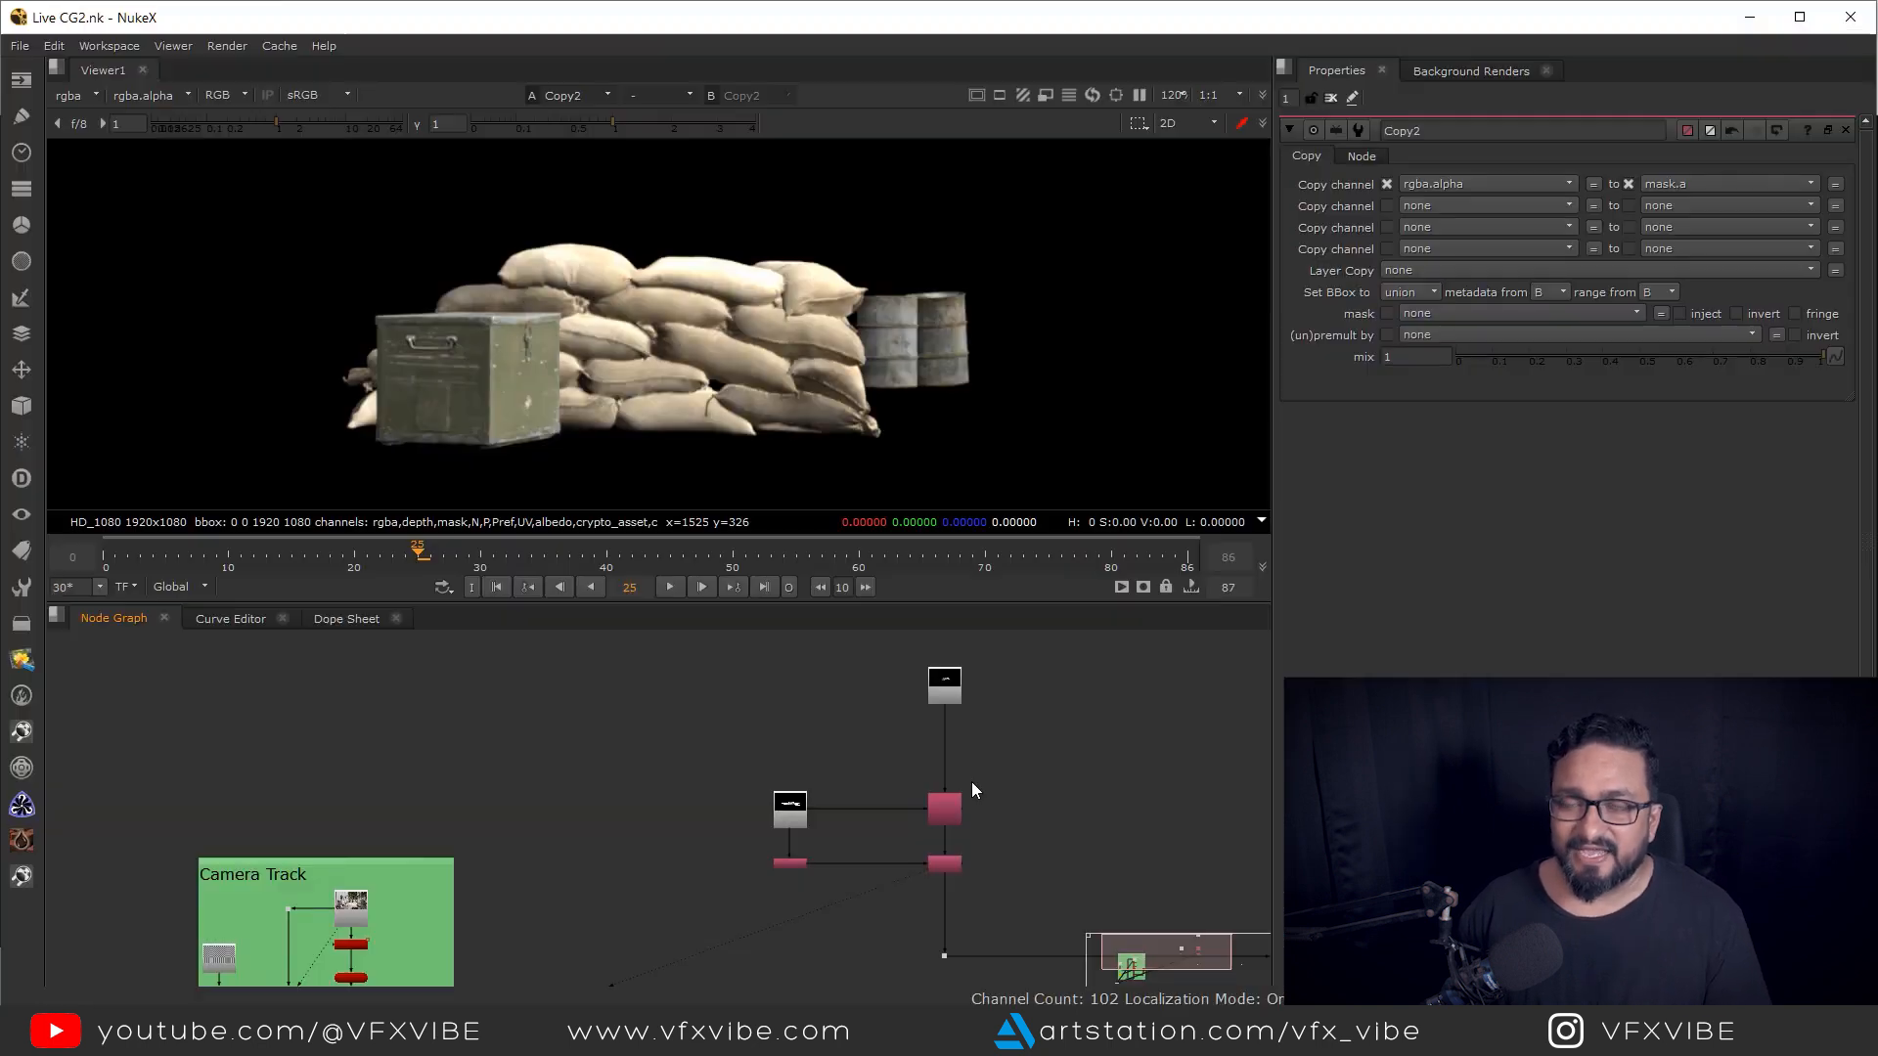
- Switch to NukeX and view the rendered CG sequence from the Read3 node
scroll(963, 751, "up", 3)
left_click(939, 685)
key("1")
scroll(842, 325, "down", 3)
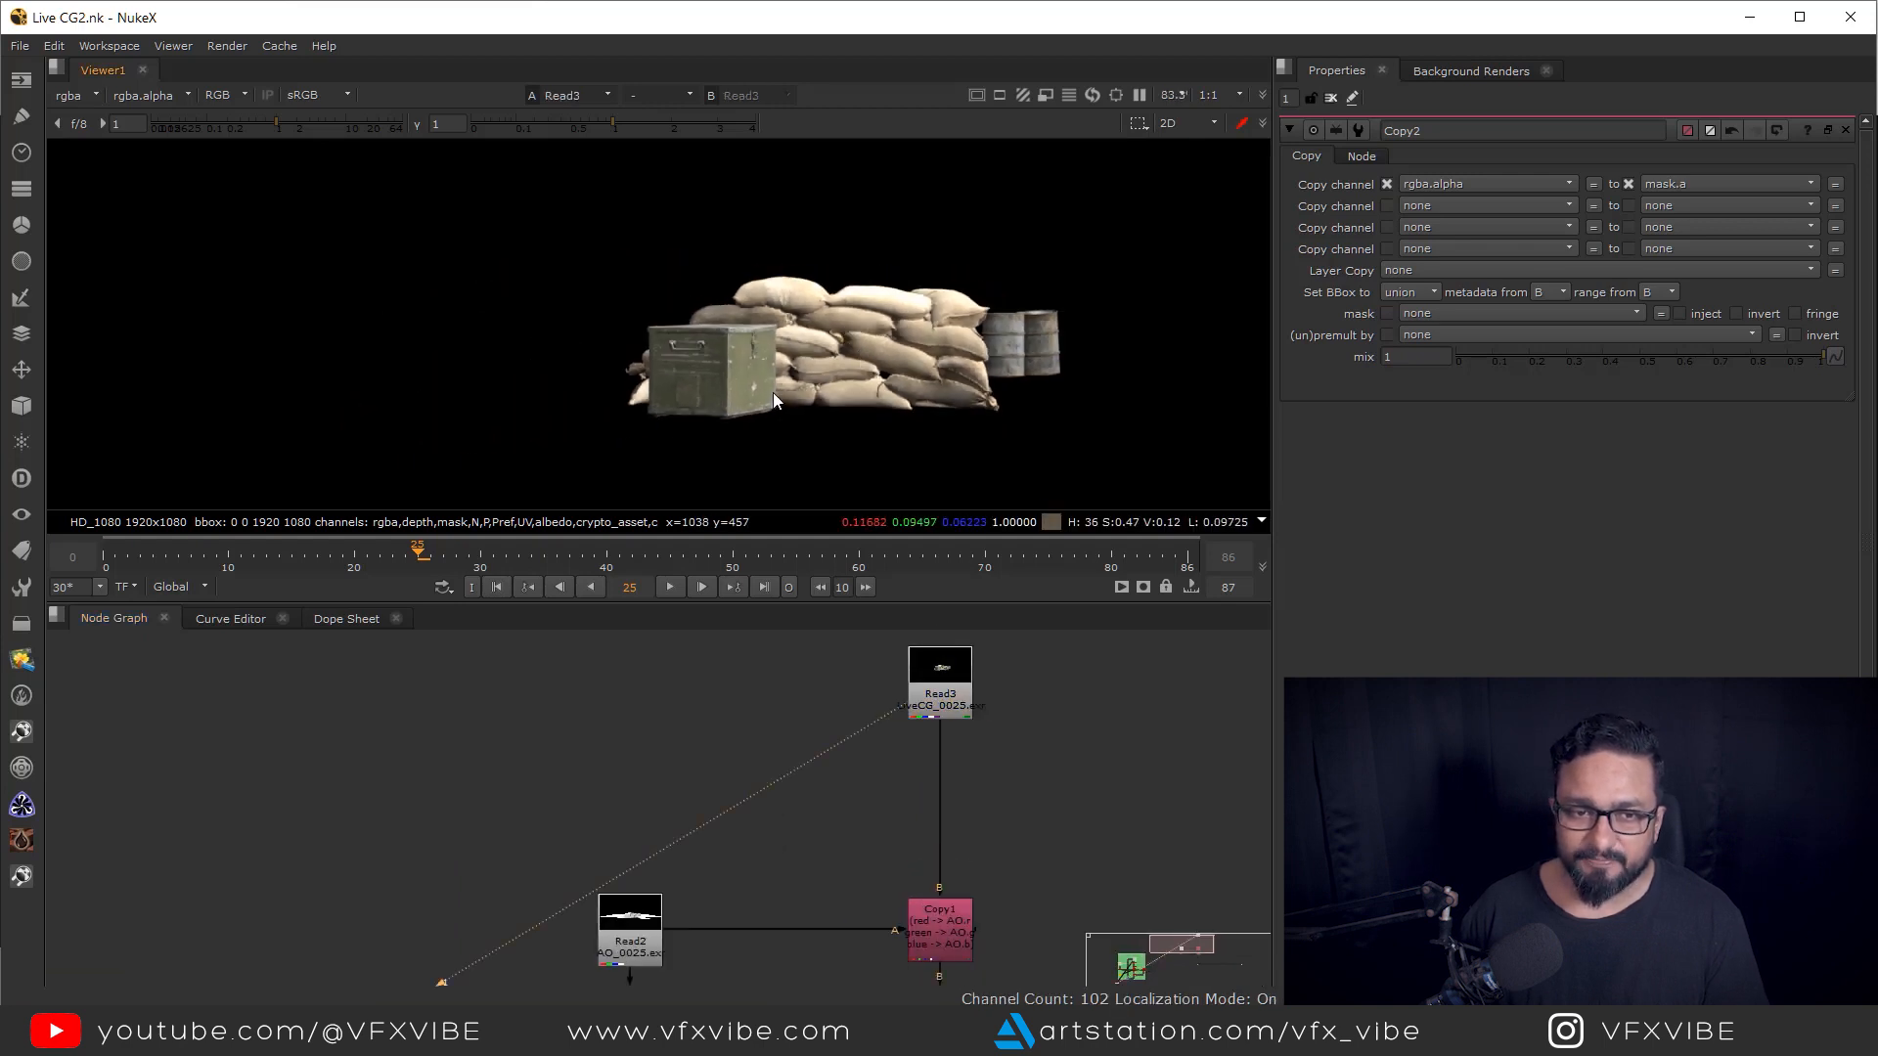
key("space")
key("space")
- Add a LayerContactSheet node and place it beside the dot below the Copy2 node
left_click_drag(930, 944, 869, 804)
scroll(886, 818, "up", 1)
left_click_drag(909, 865, 882, 630)
scroll(906, 821, "down", 1)
left_click(749, 837)
key("Tab")
type("laye")
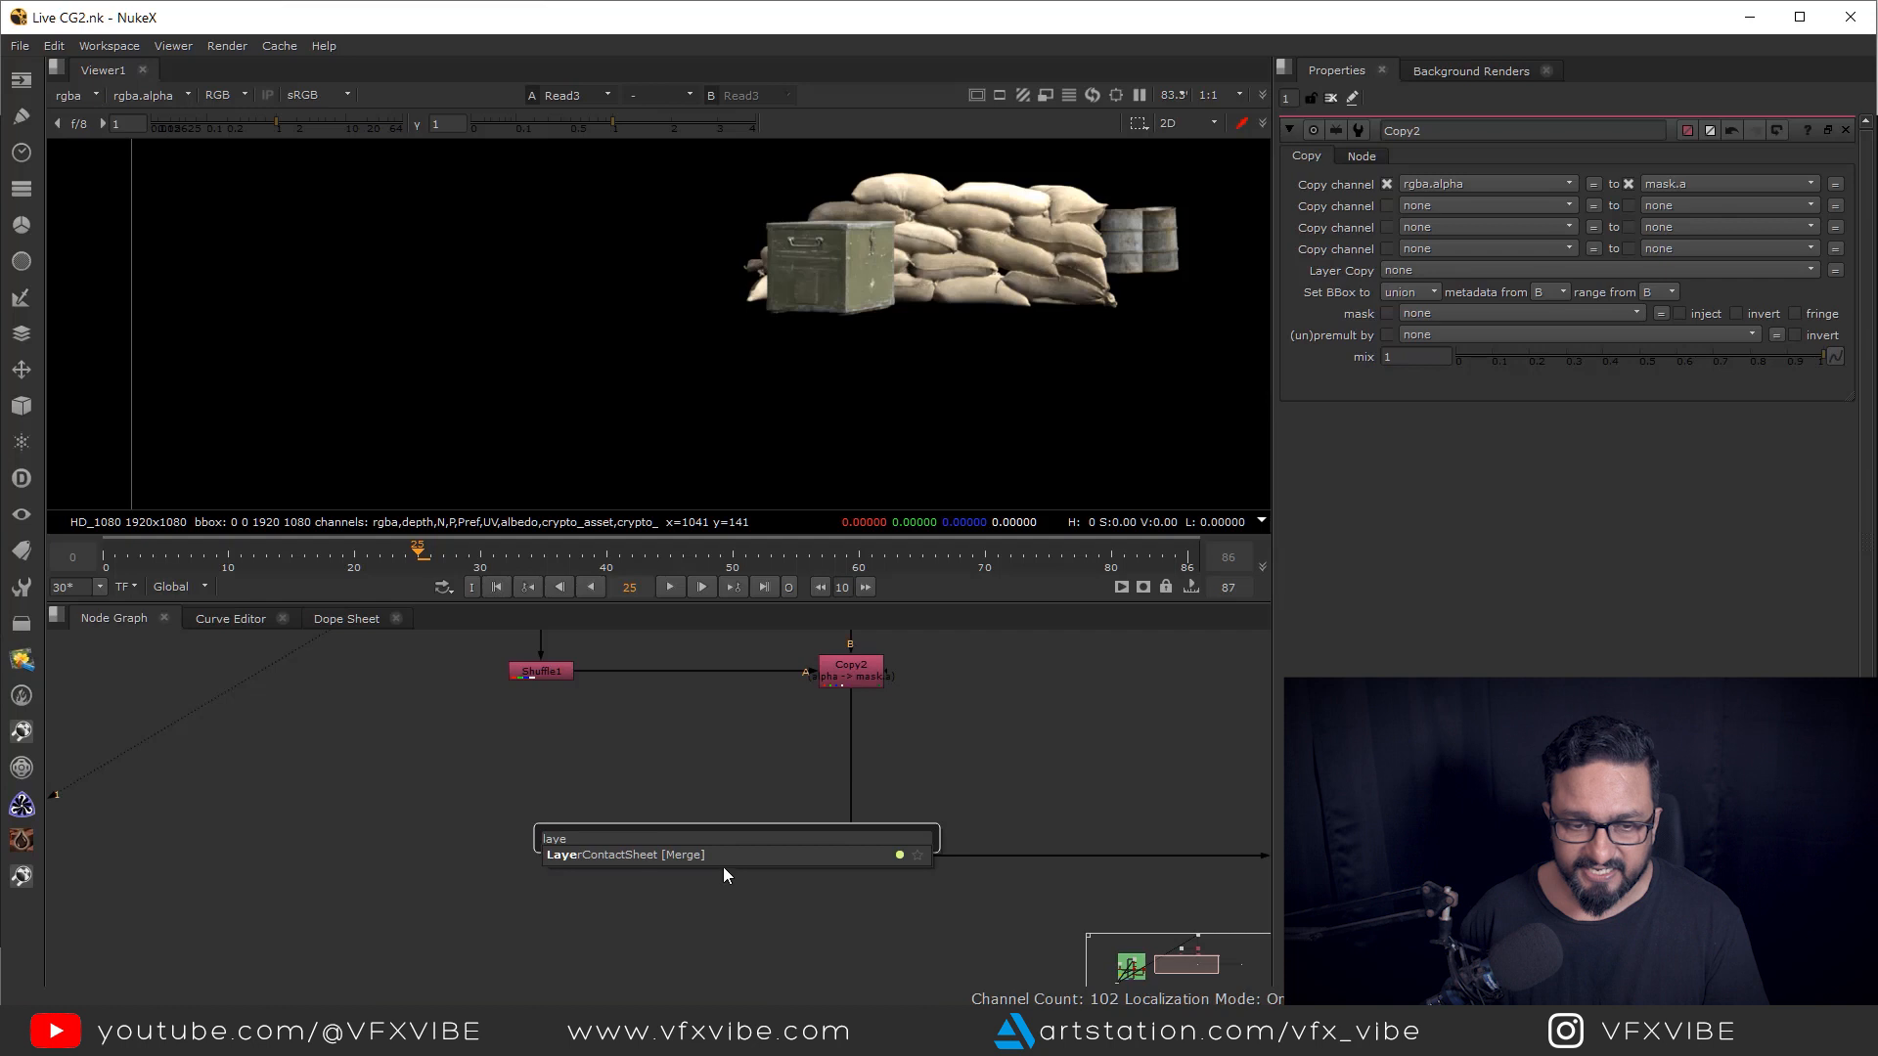
key("Return")
left_click_drag(770, 875, 733, 858)
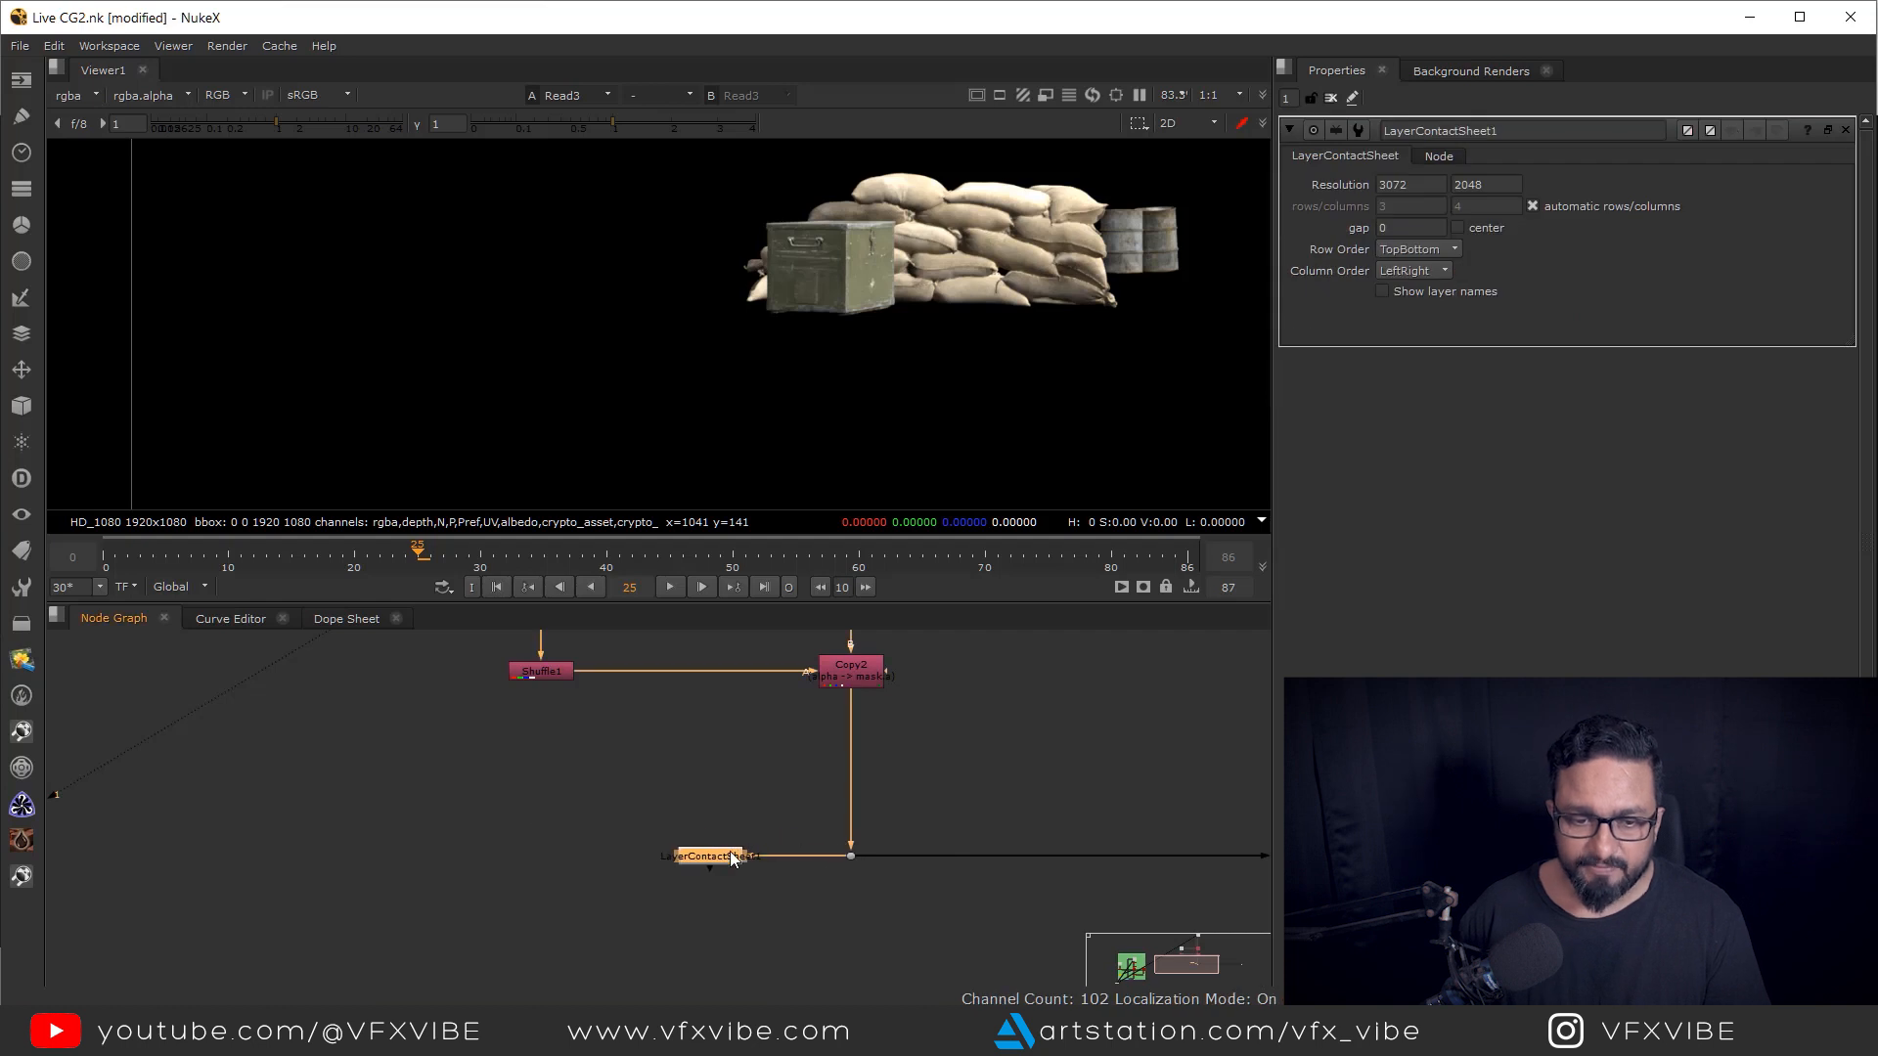
- View the LayerContactSheet full screen with layer names shown and centering enabled
key("1")
left_click(1468, 291)
left_click(1457, 228)
key("space")
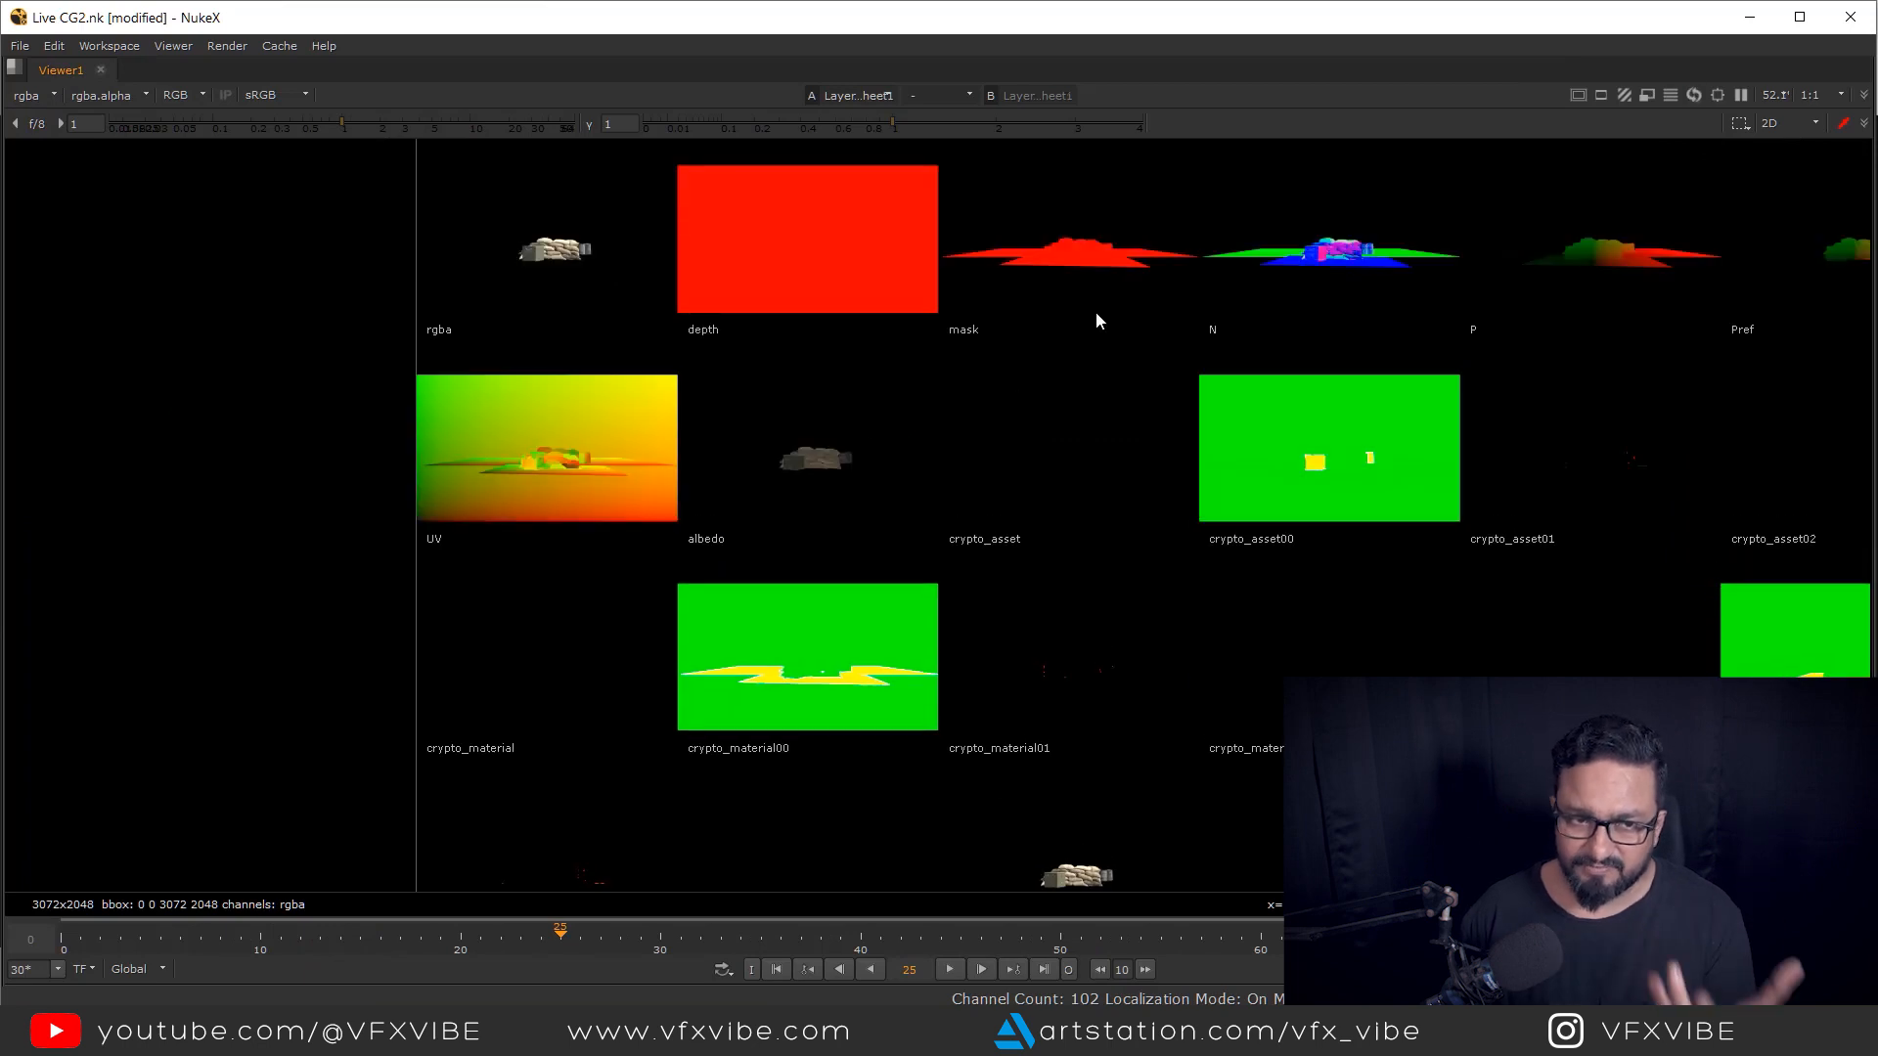
- Examine the P and Pref position passes in the layer contact sheet
left_click_drag(1703, 383, 1422, 436)
scroll(1598, 315, "up", 5)
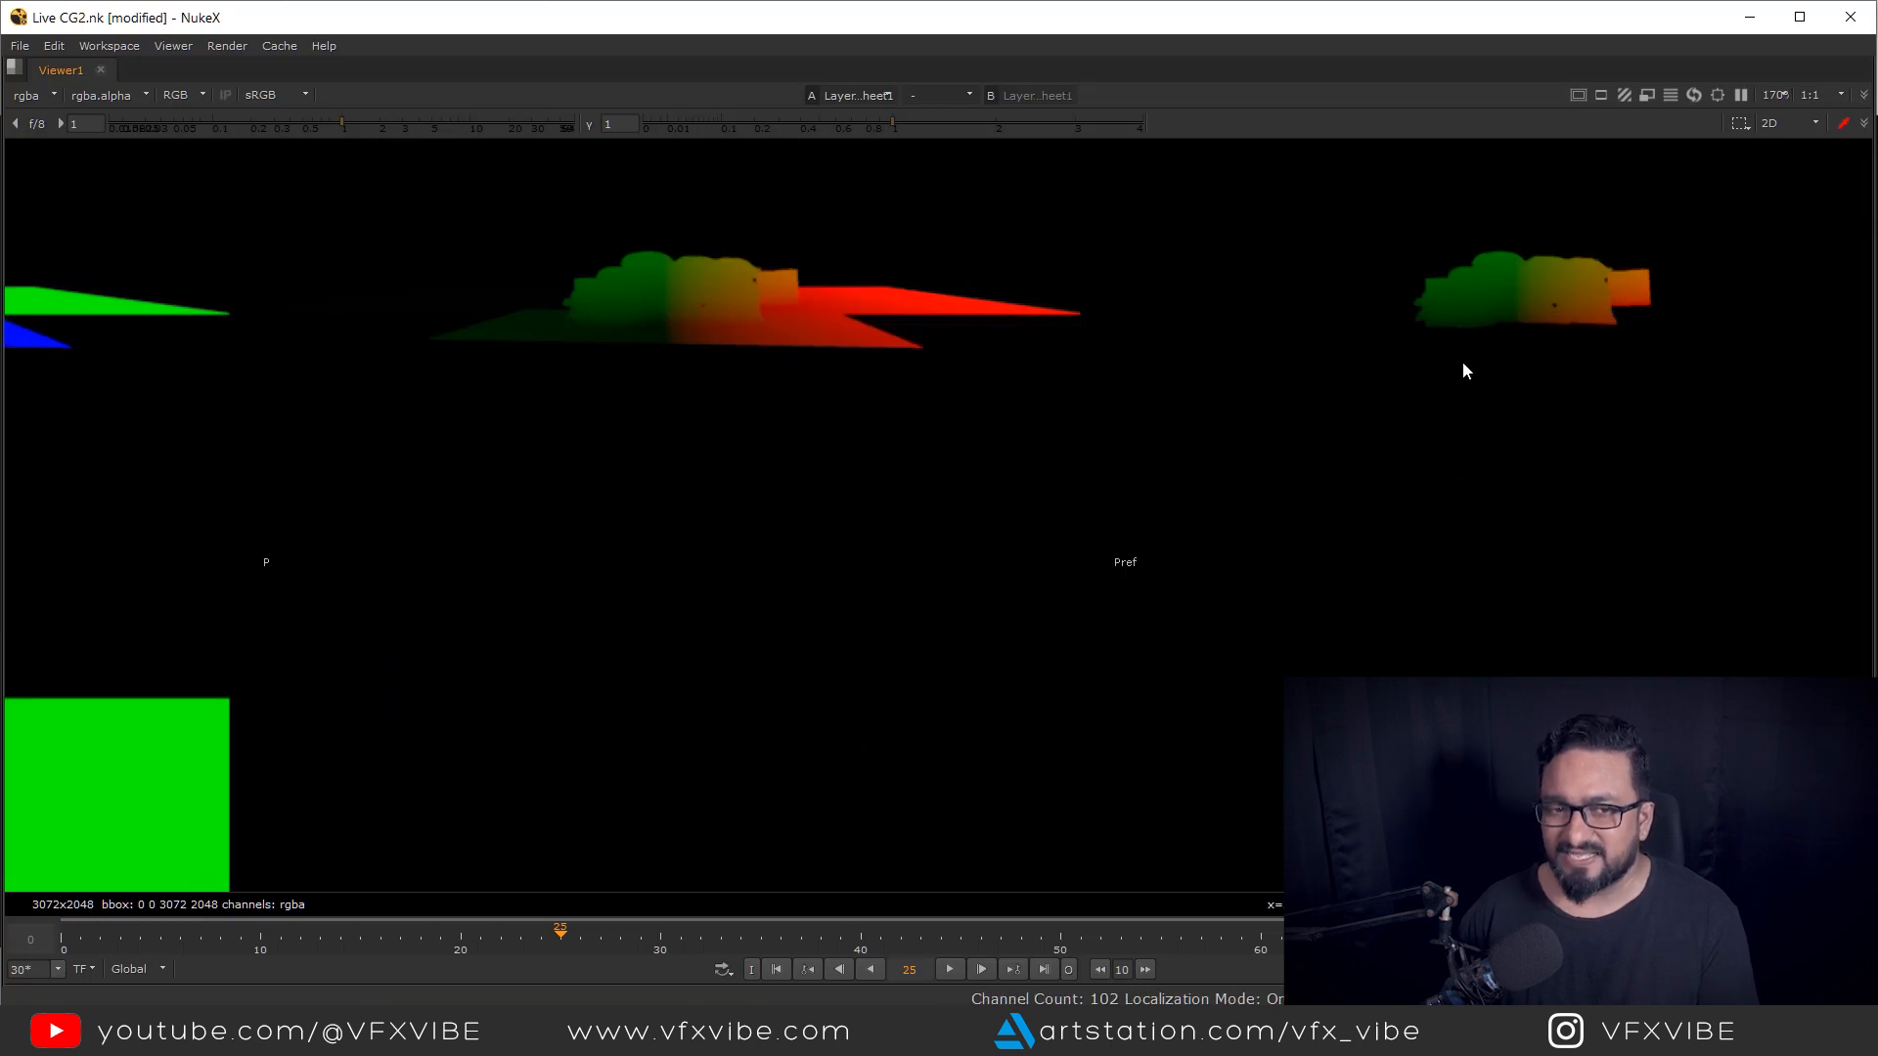
left_click_drag(1463, 362, 1644, 456)
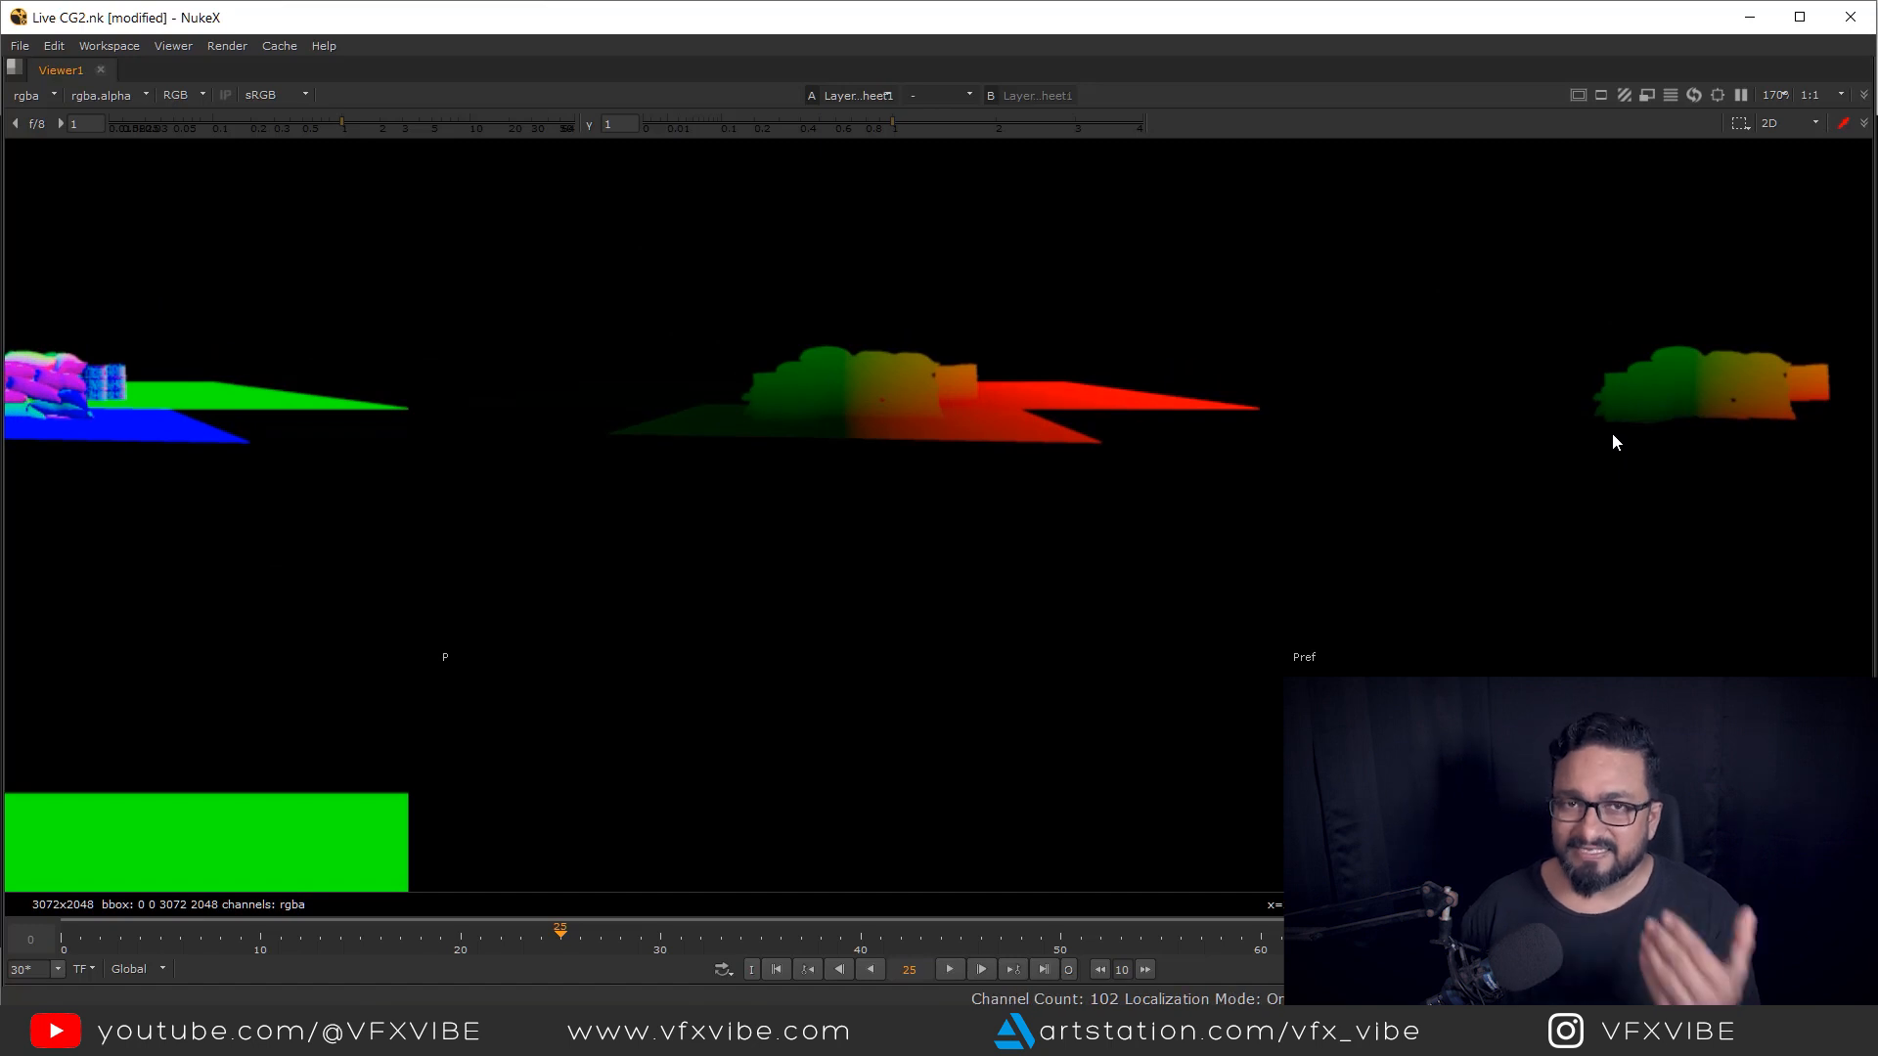
left_click_drag(1613, 465, 1420, 495)
left_click_drag(1693, 294, 1341, 540)
scroll(1339, 430, "down", 7)
left_click_drag(1167, 545, 1255, 523)
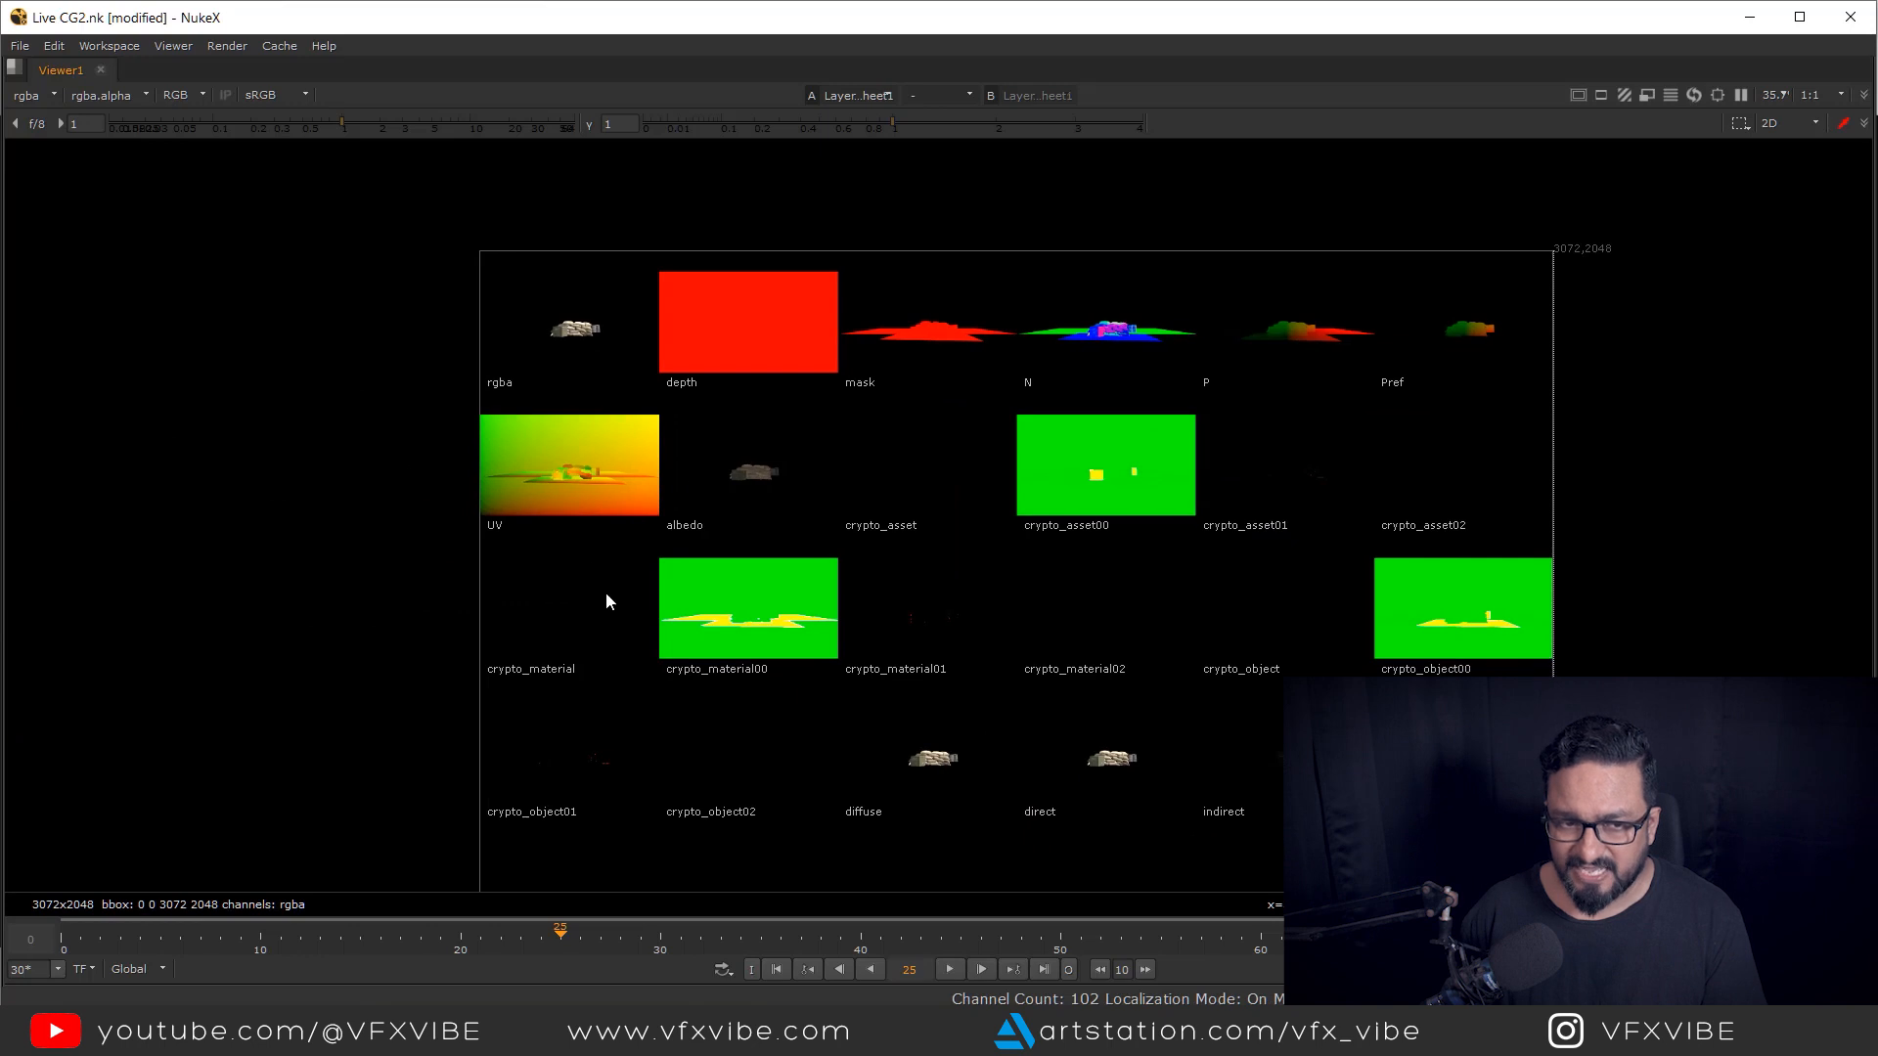
- Examine the crypto, diffuse, direct, shadow_matte, specular and AO passes in the contact sheet, and return to the full workspace
scroll(543, 511, "up", 4)
scroll(1061, 562, "down", 5)
left_click_drag(1252, 762, 671, 706)
scroll(994, 609, "up", 5)
left_click_drag(1494, 532, 865, 782)
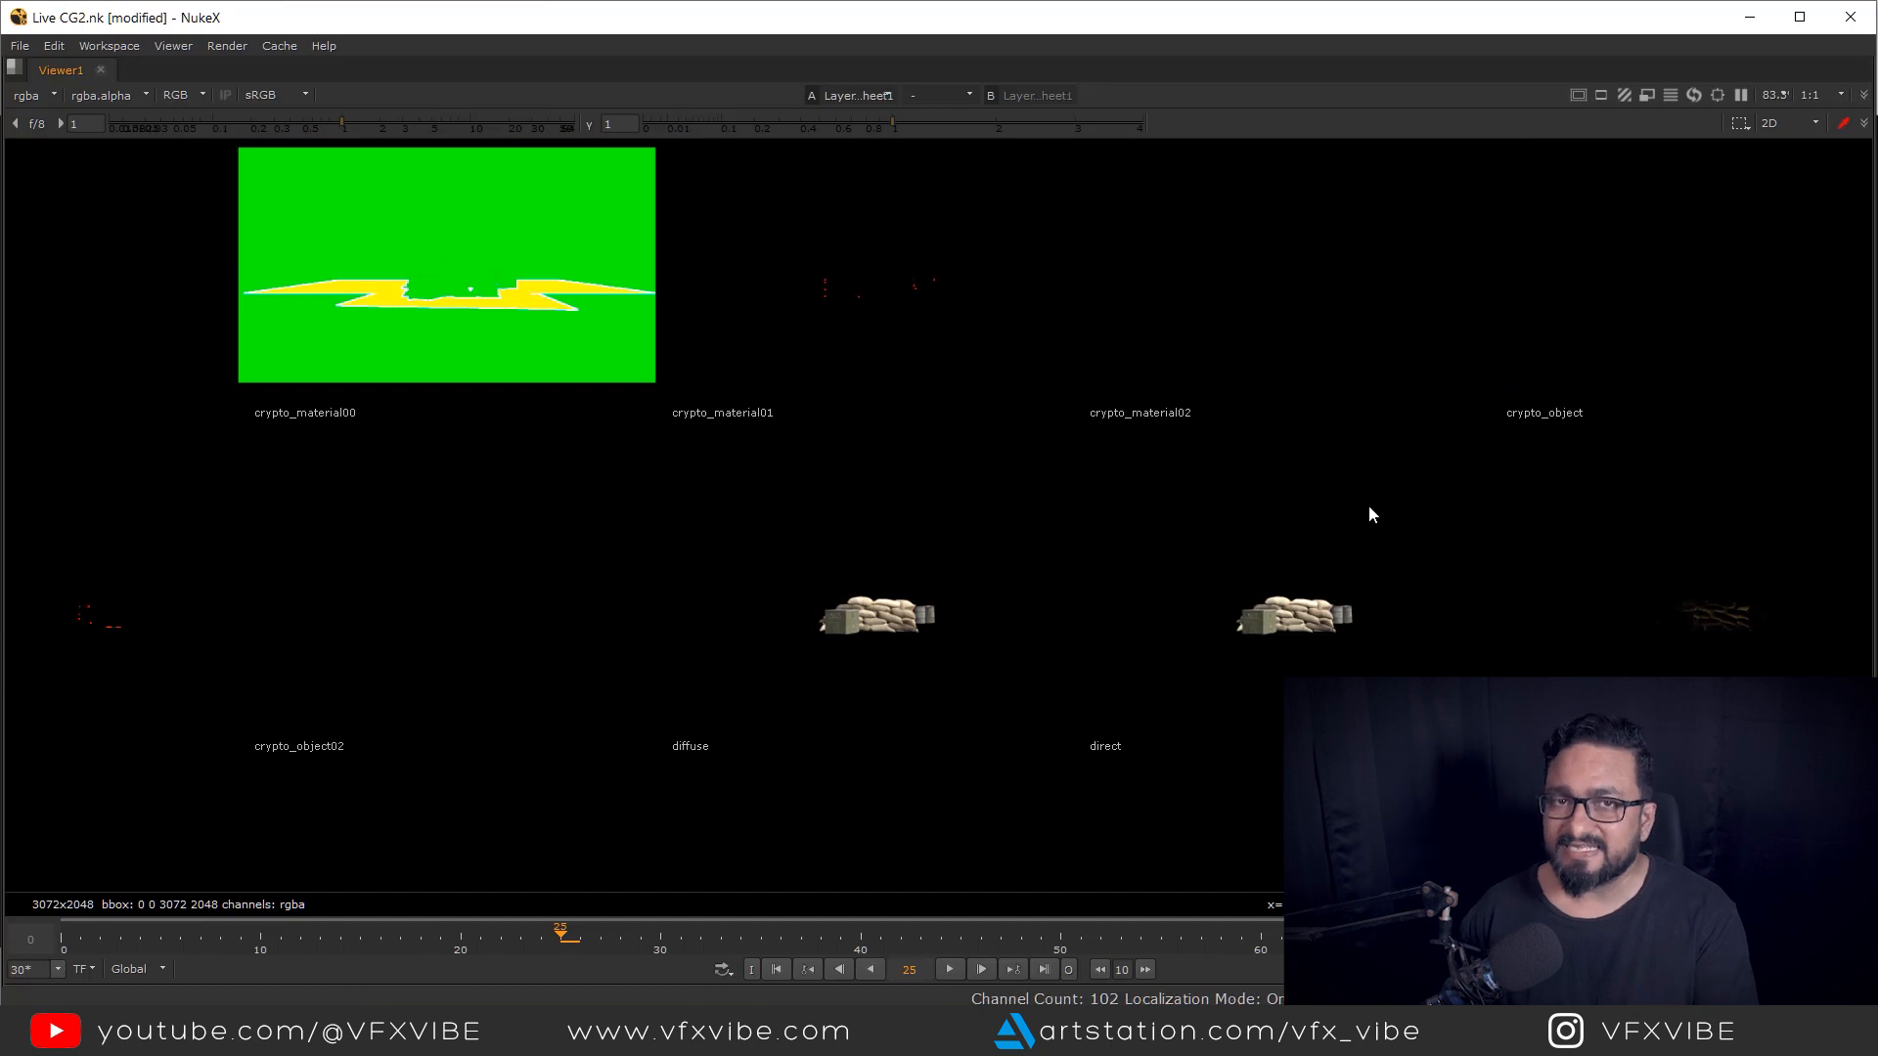
scroll(1229, 566, "down", 3)
scroll(1048, 659, "up", 4)
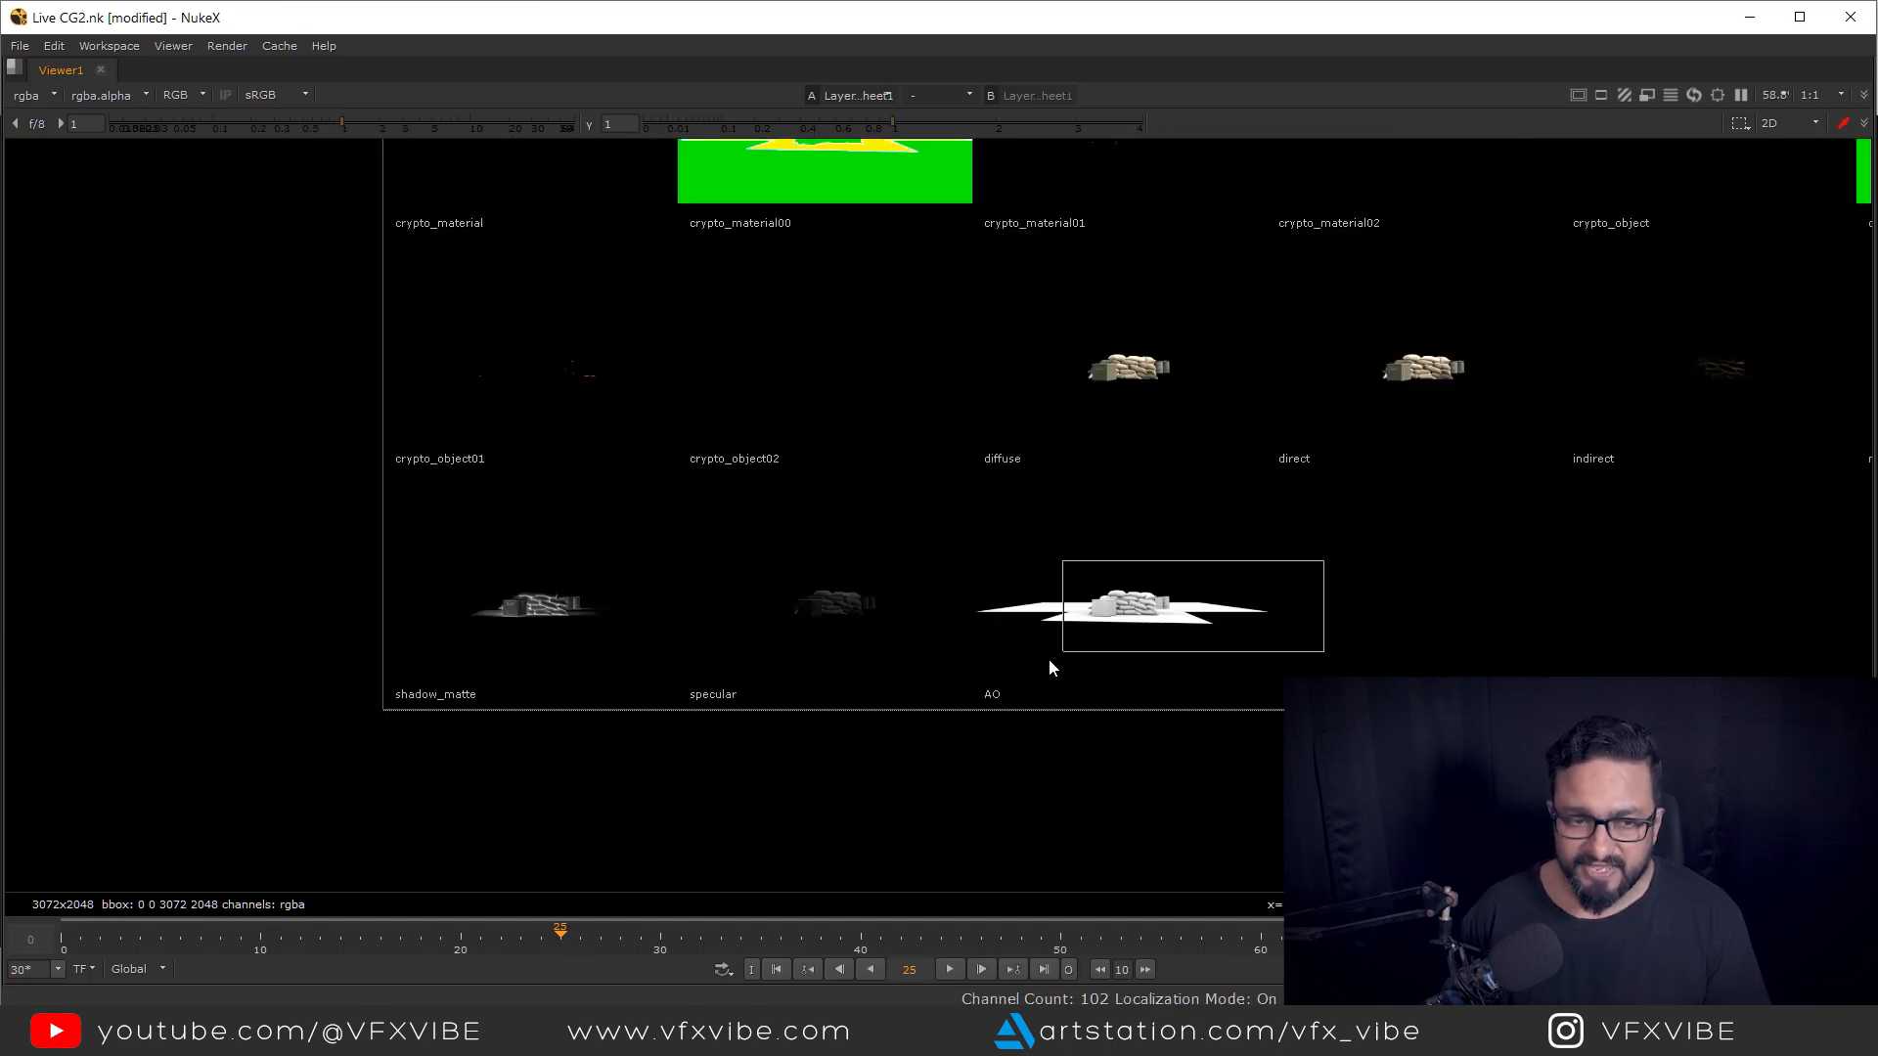
scroll(1090, 538, "down", 4)
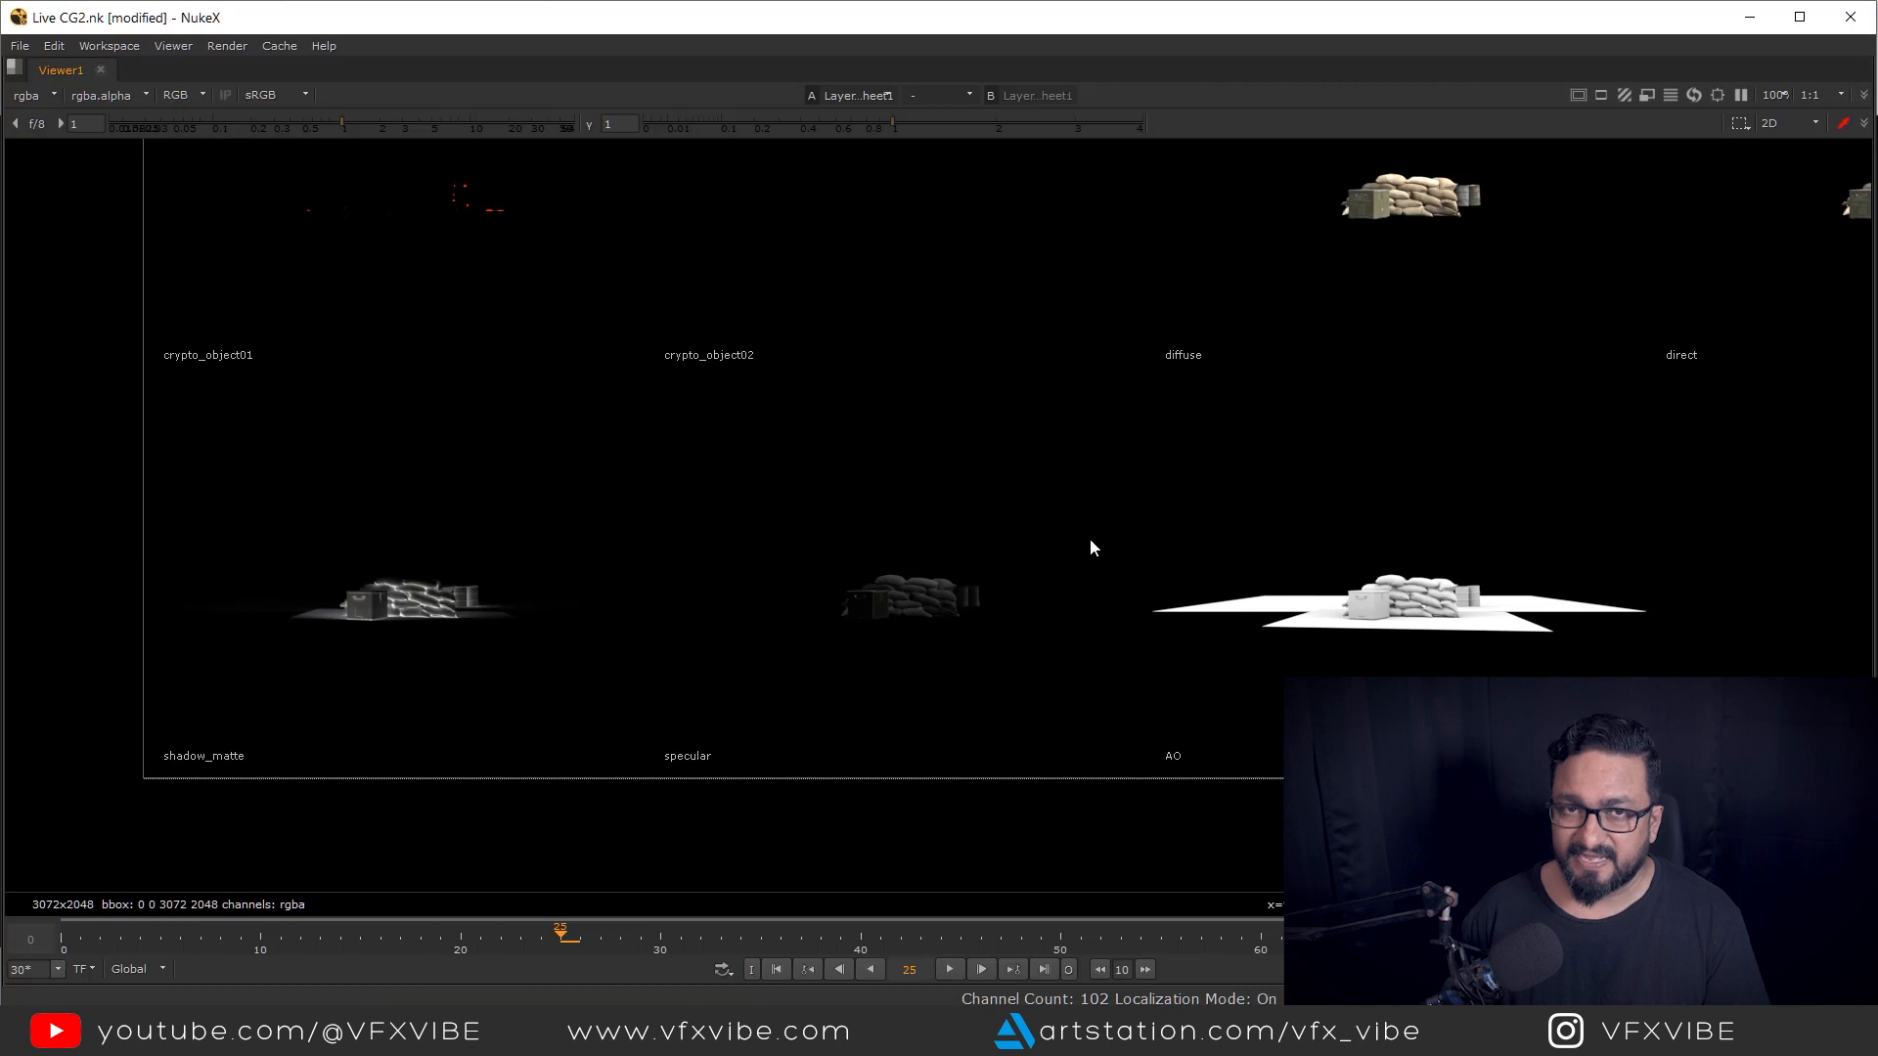
key("space")
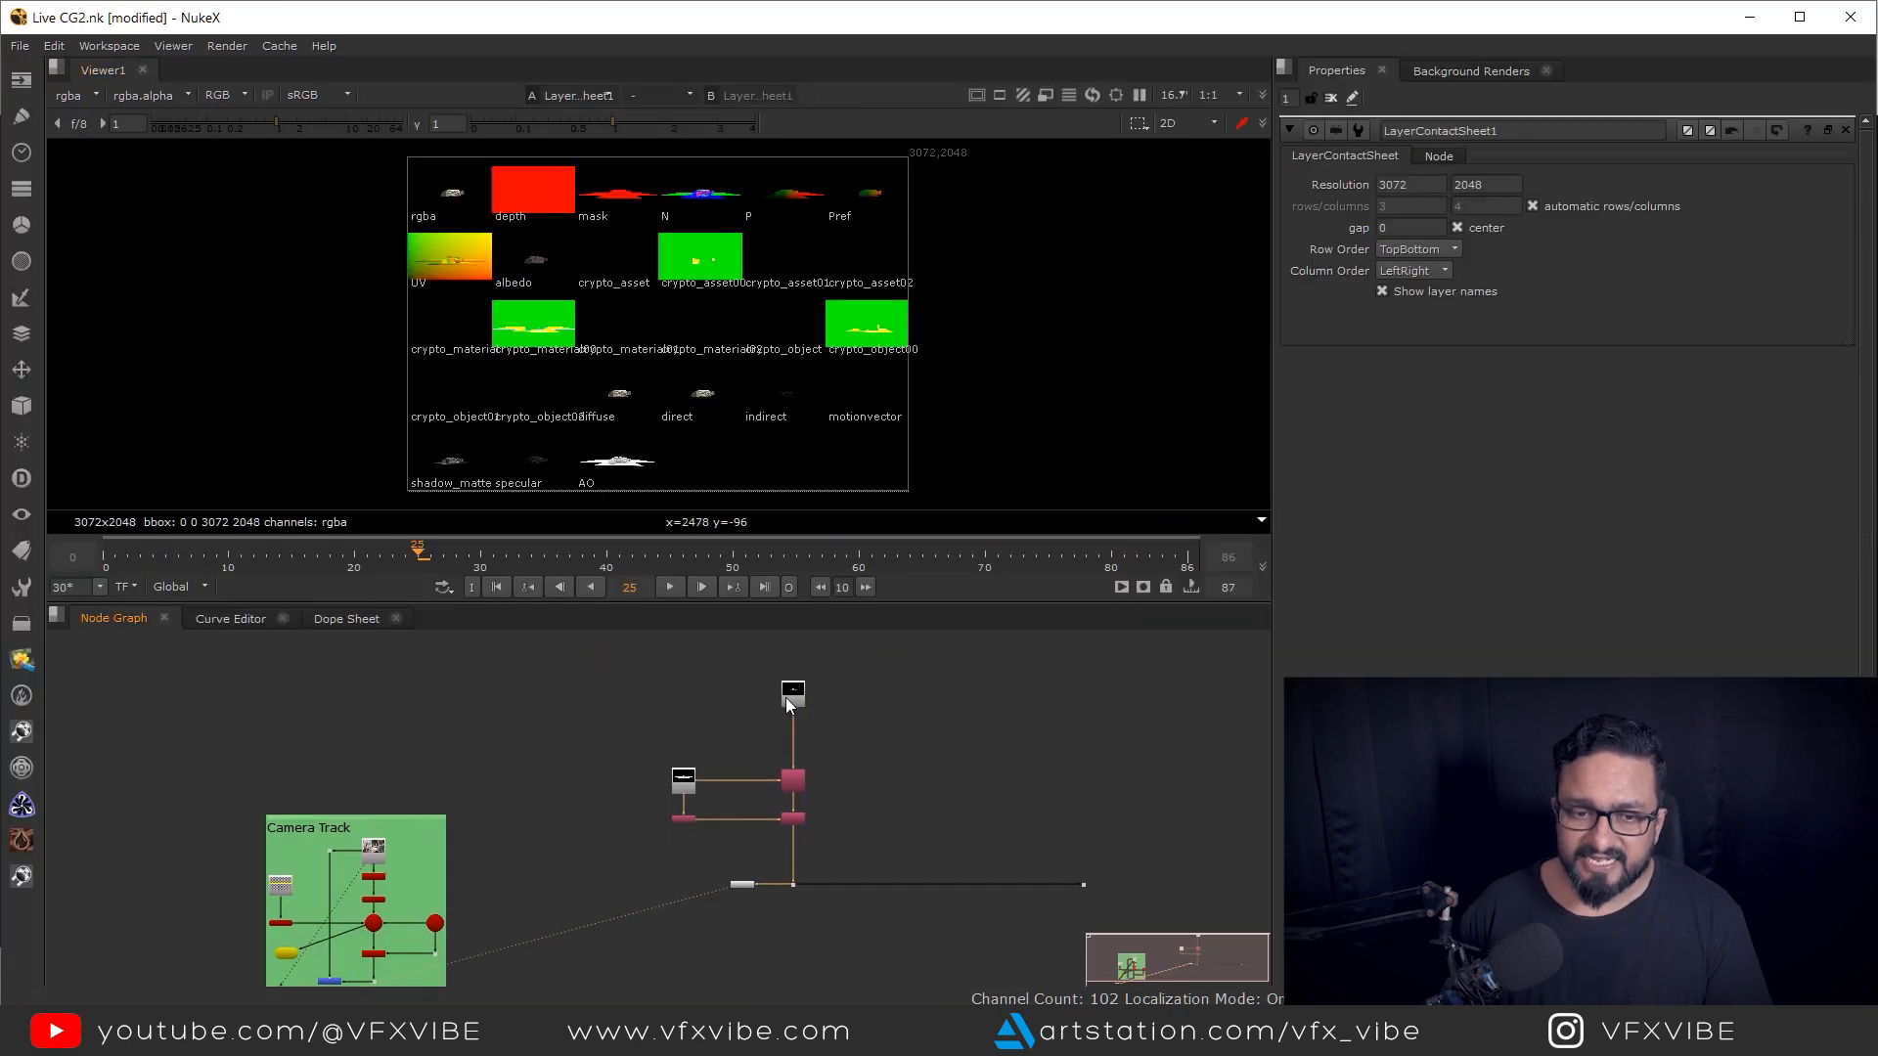
- View the Read3 render and inspect the highlights on the upper sandbags up close
left_click(788, 693)
key("1")
left_click_drag(771, 367, 1050, 372)
scroll(1050, 373, "up", 10)
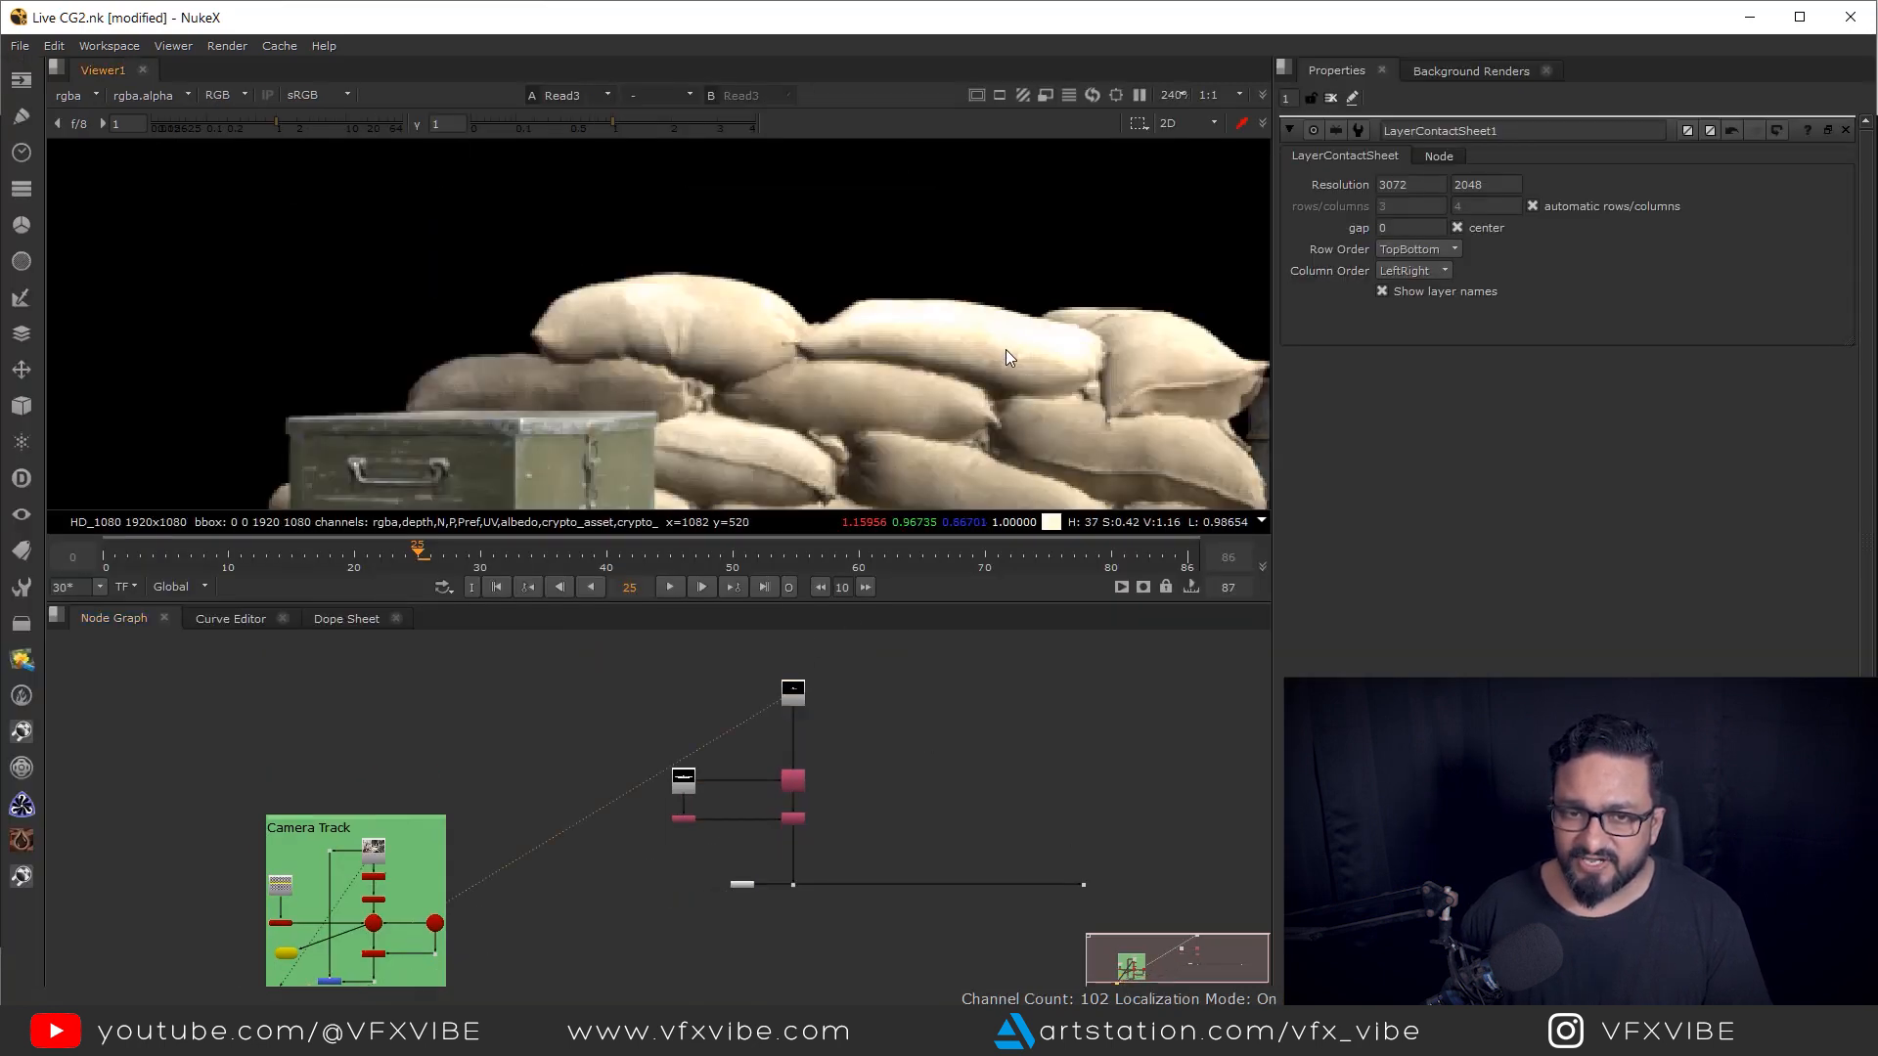
left_click_drag(628, 256, 1159, 444)
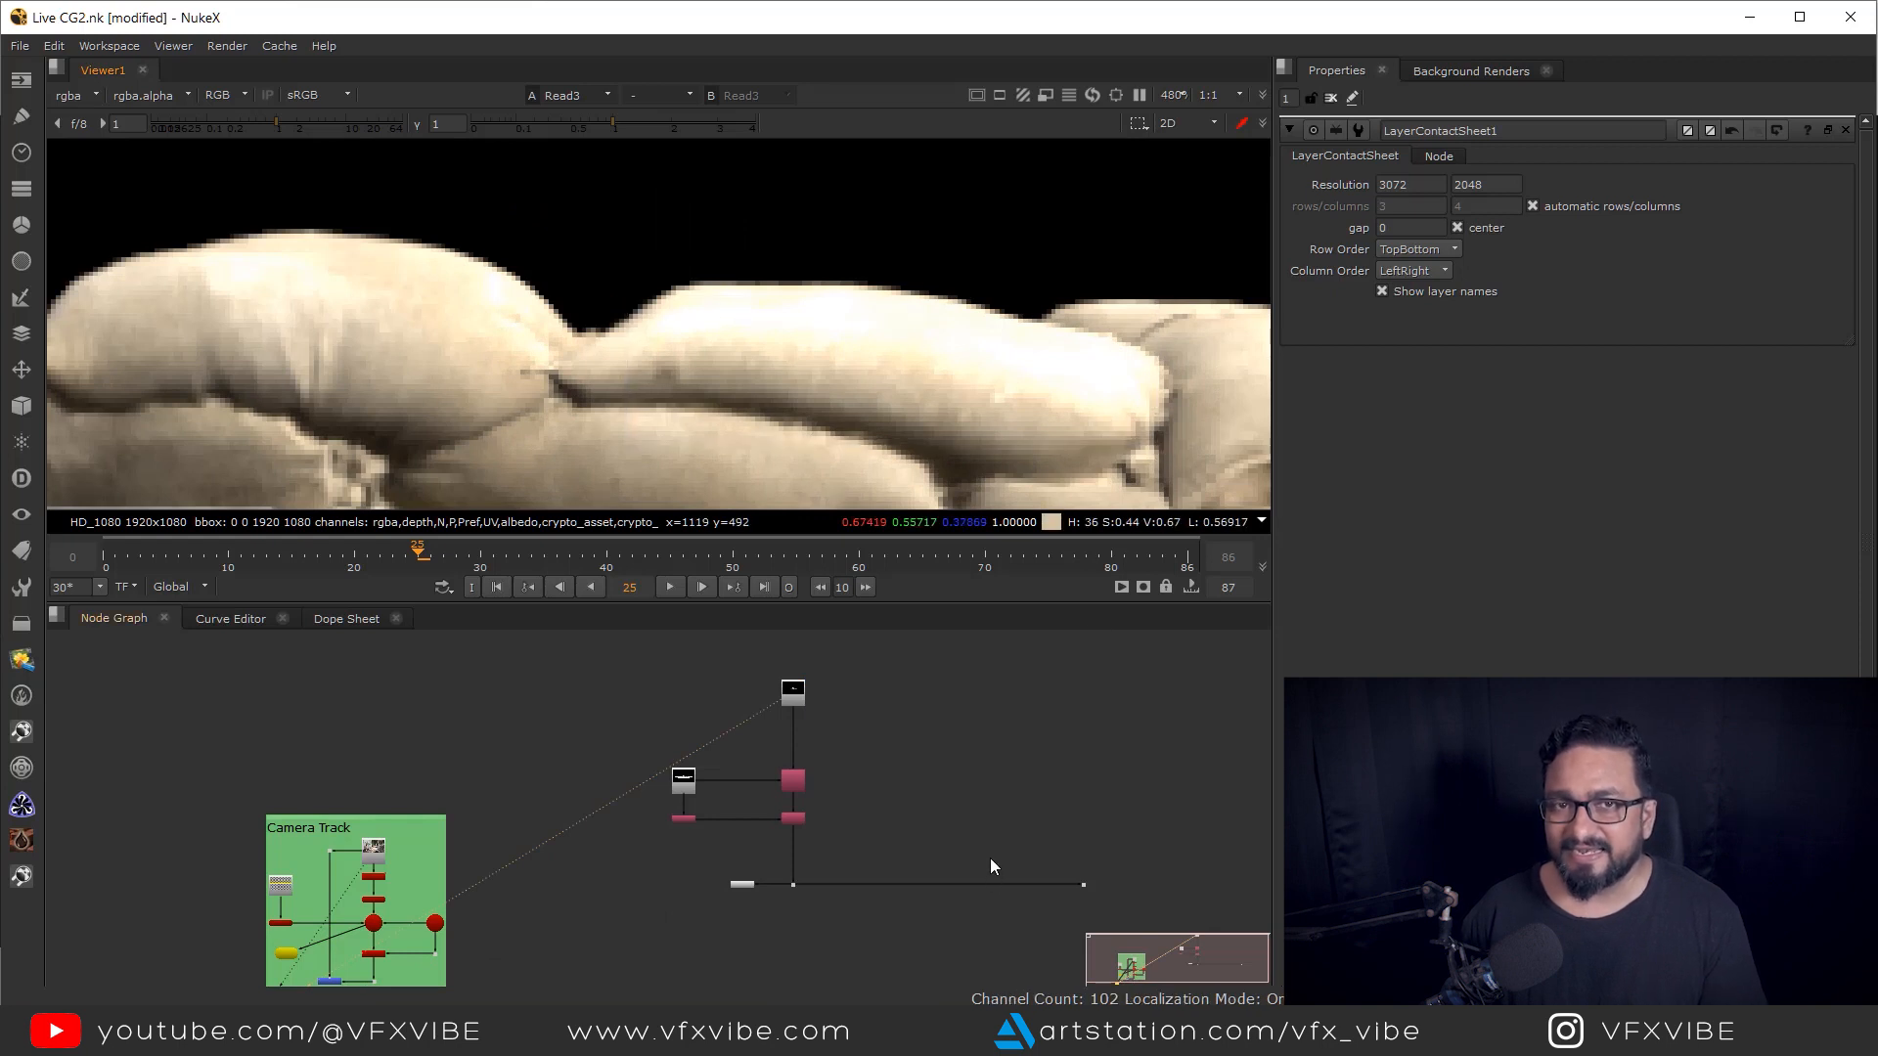
- Set the project's color management to OCIO and its OCIO config to aces_1.1
left_click(1029, 782)
key("s")
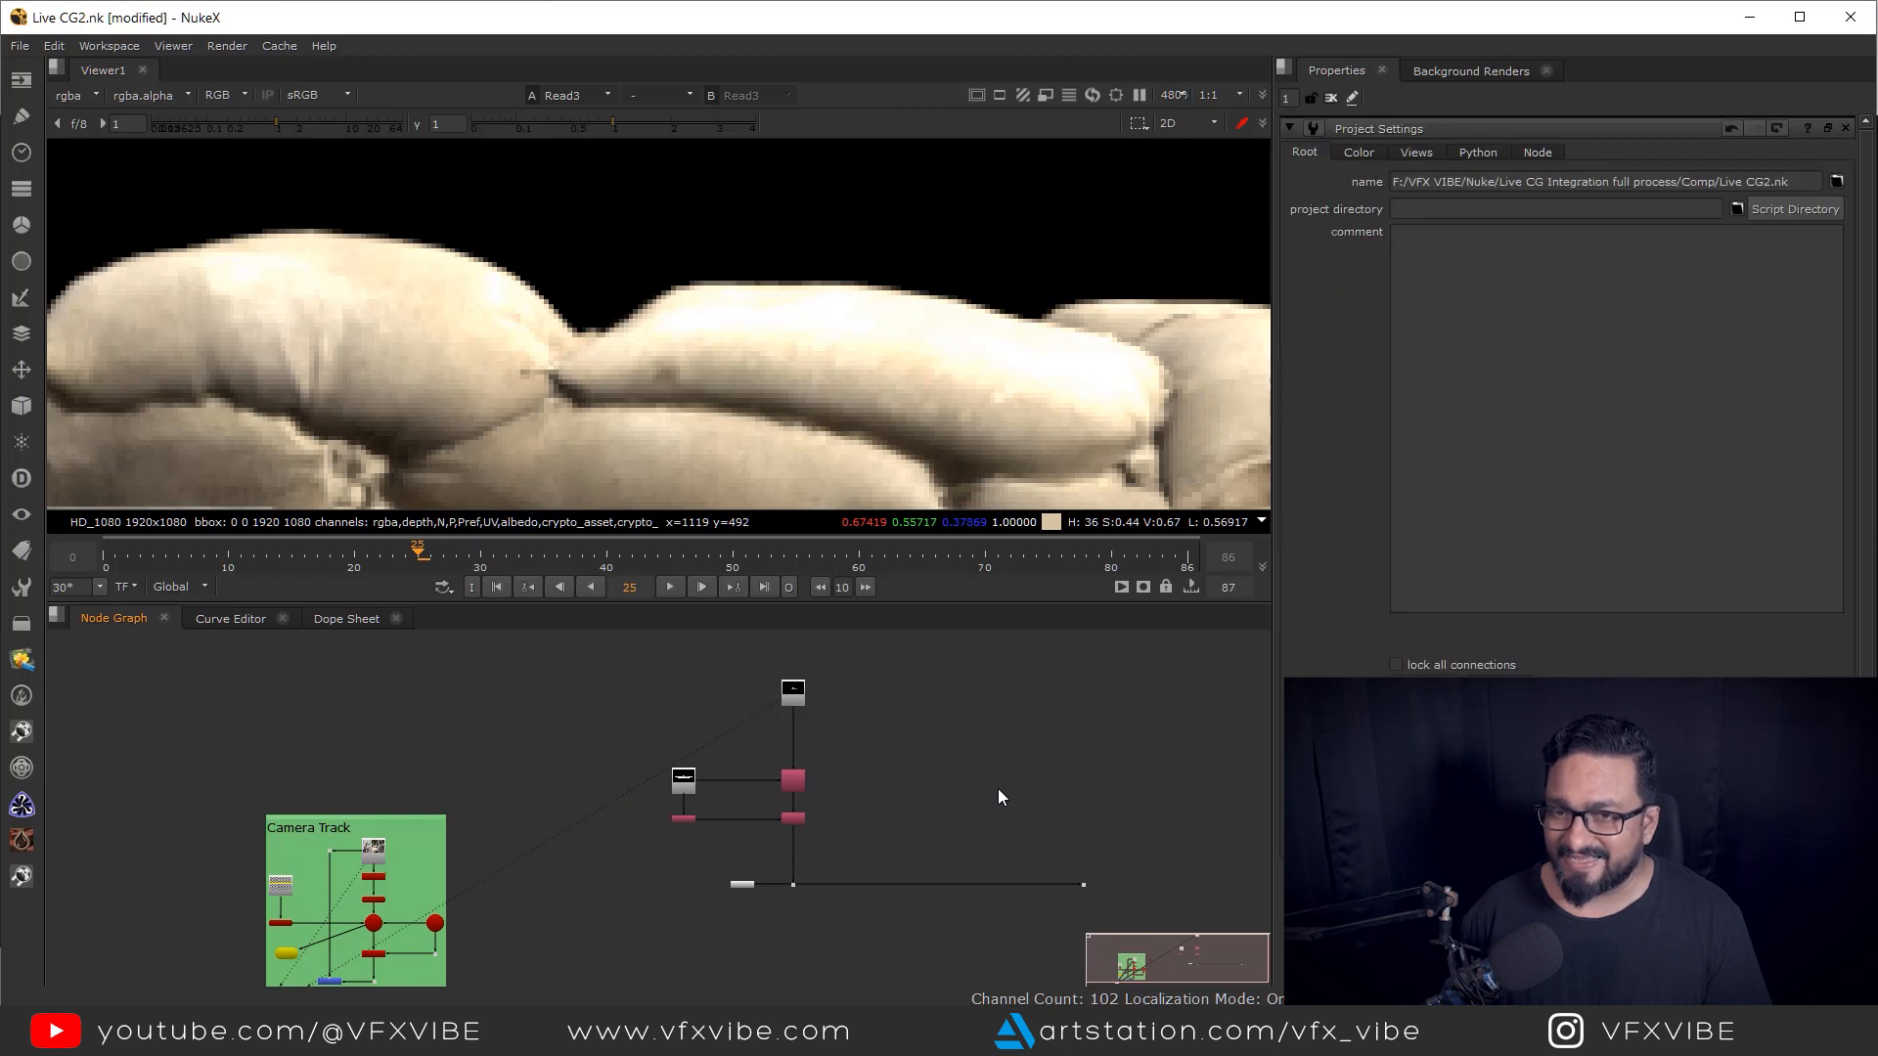
left_click(1359, 152)
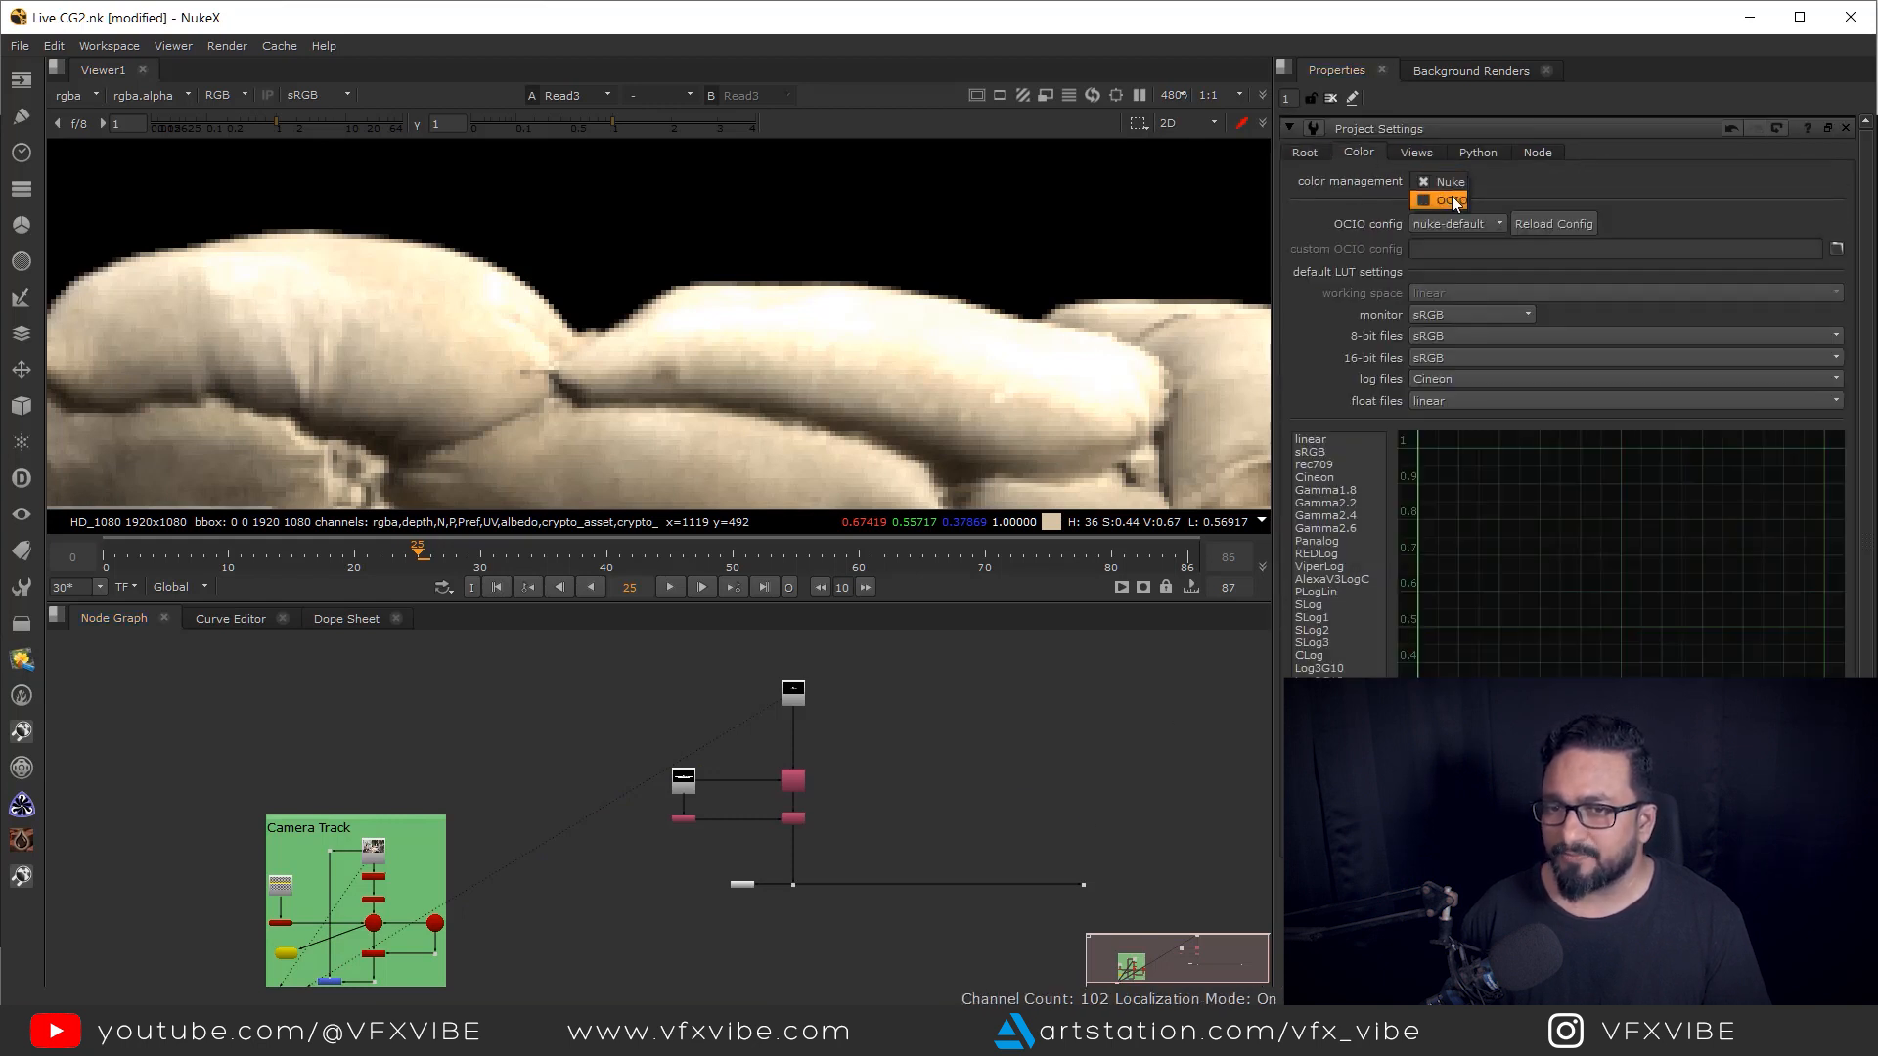
left_click(1451, 199)
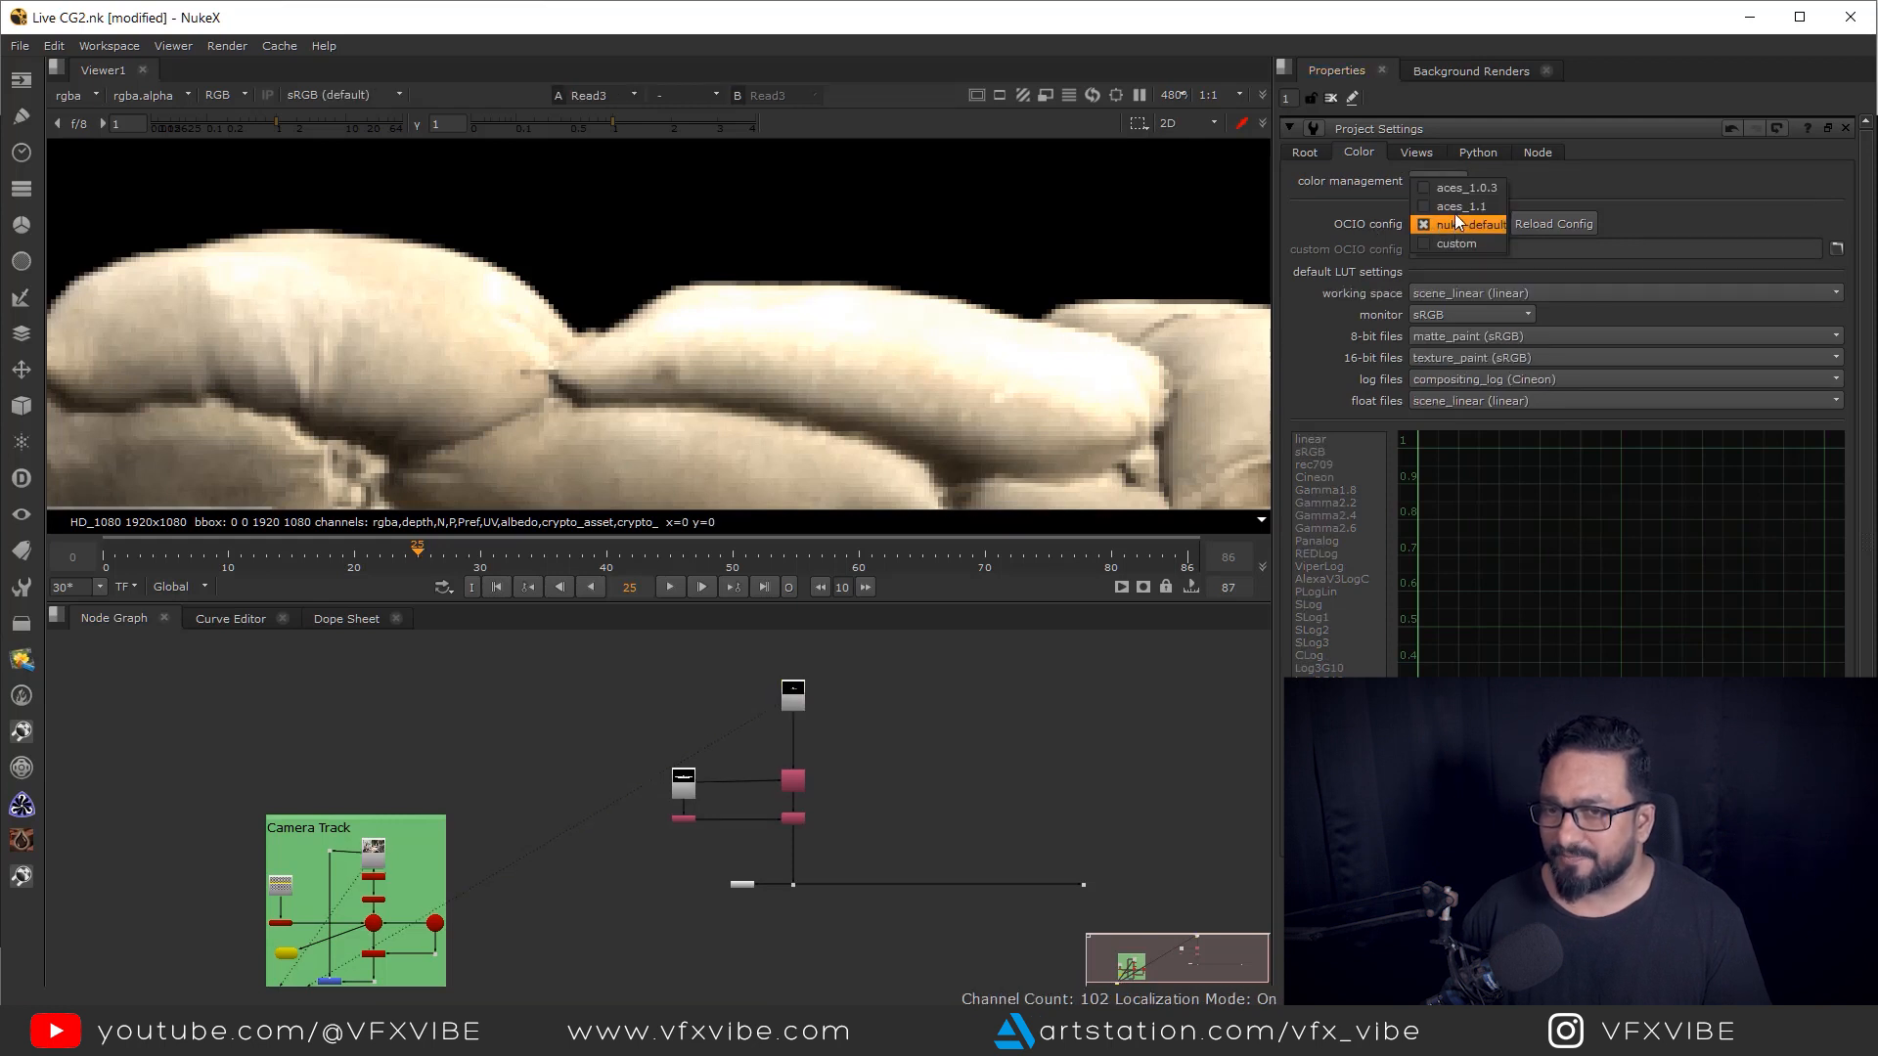
left_click(1457, 207)
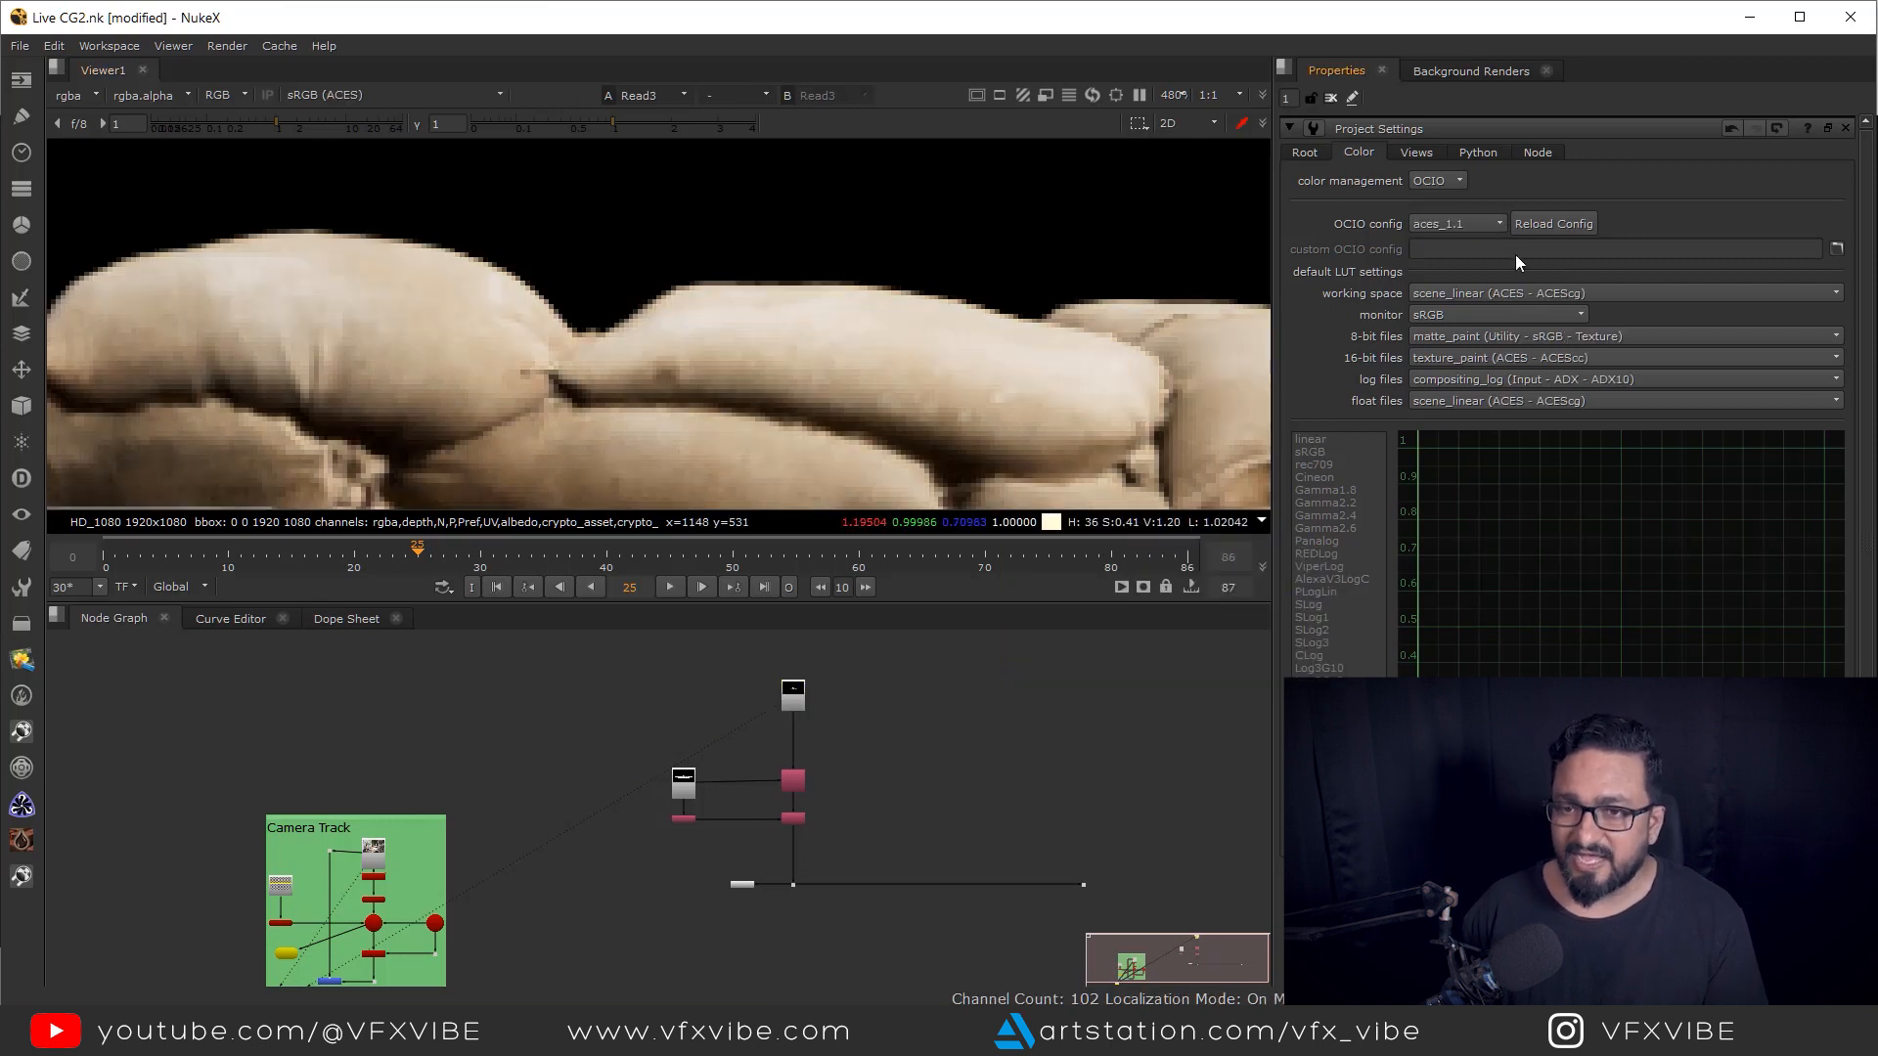
- Copy the plate's Read node from the Camera Track group, paste it into empty graph space beside the CG nodes, and view it
scroll(870, 355, "down", 3)
left_click_drag(503, 291, 1206, 433)
scroll(725, 806, "down", 3)
scroll(572, 804, "up", 7)
left_click(565, 794)
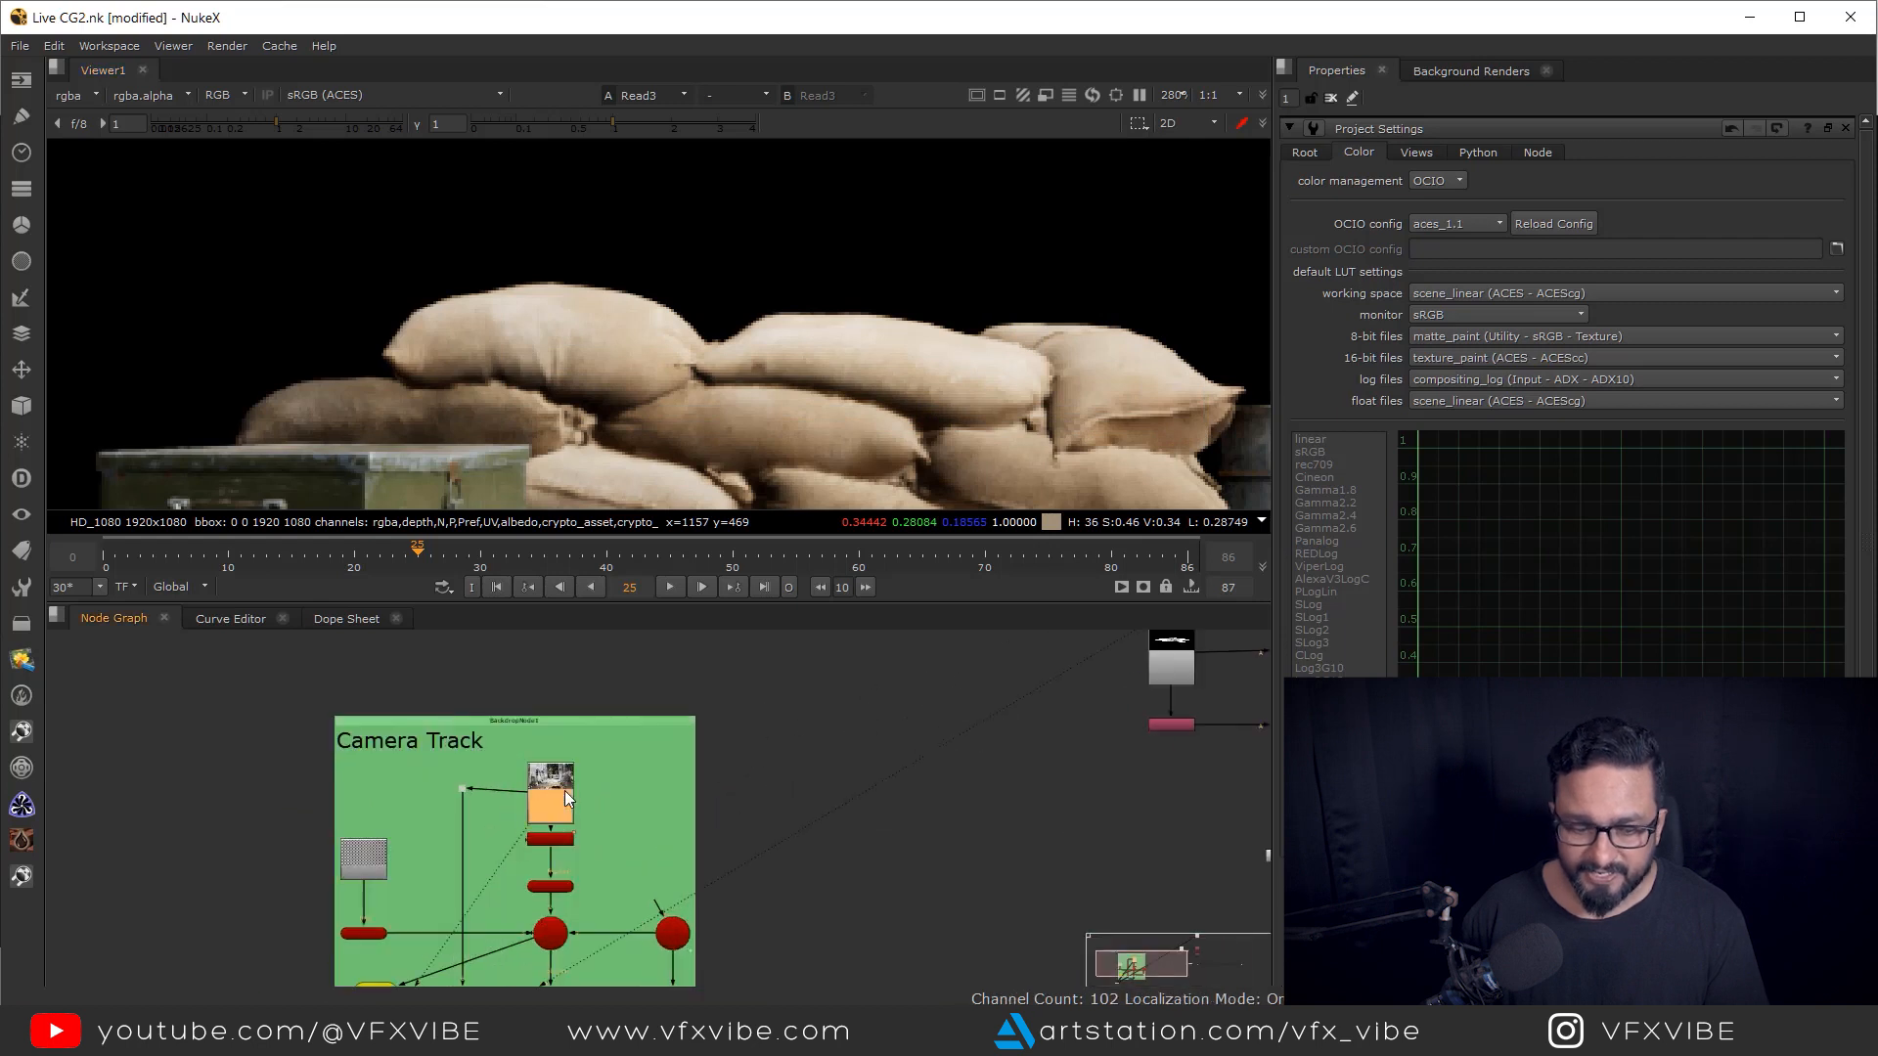
left_click_drag(1089, 775, 643, 835)
left_click_drag(1090, 814, 847, 960)
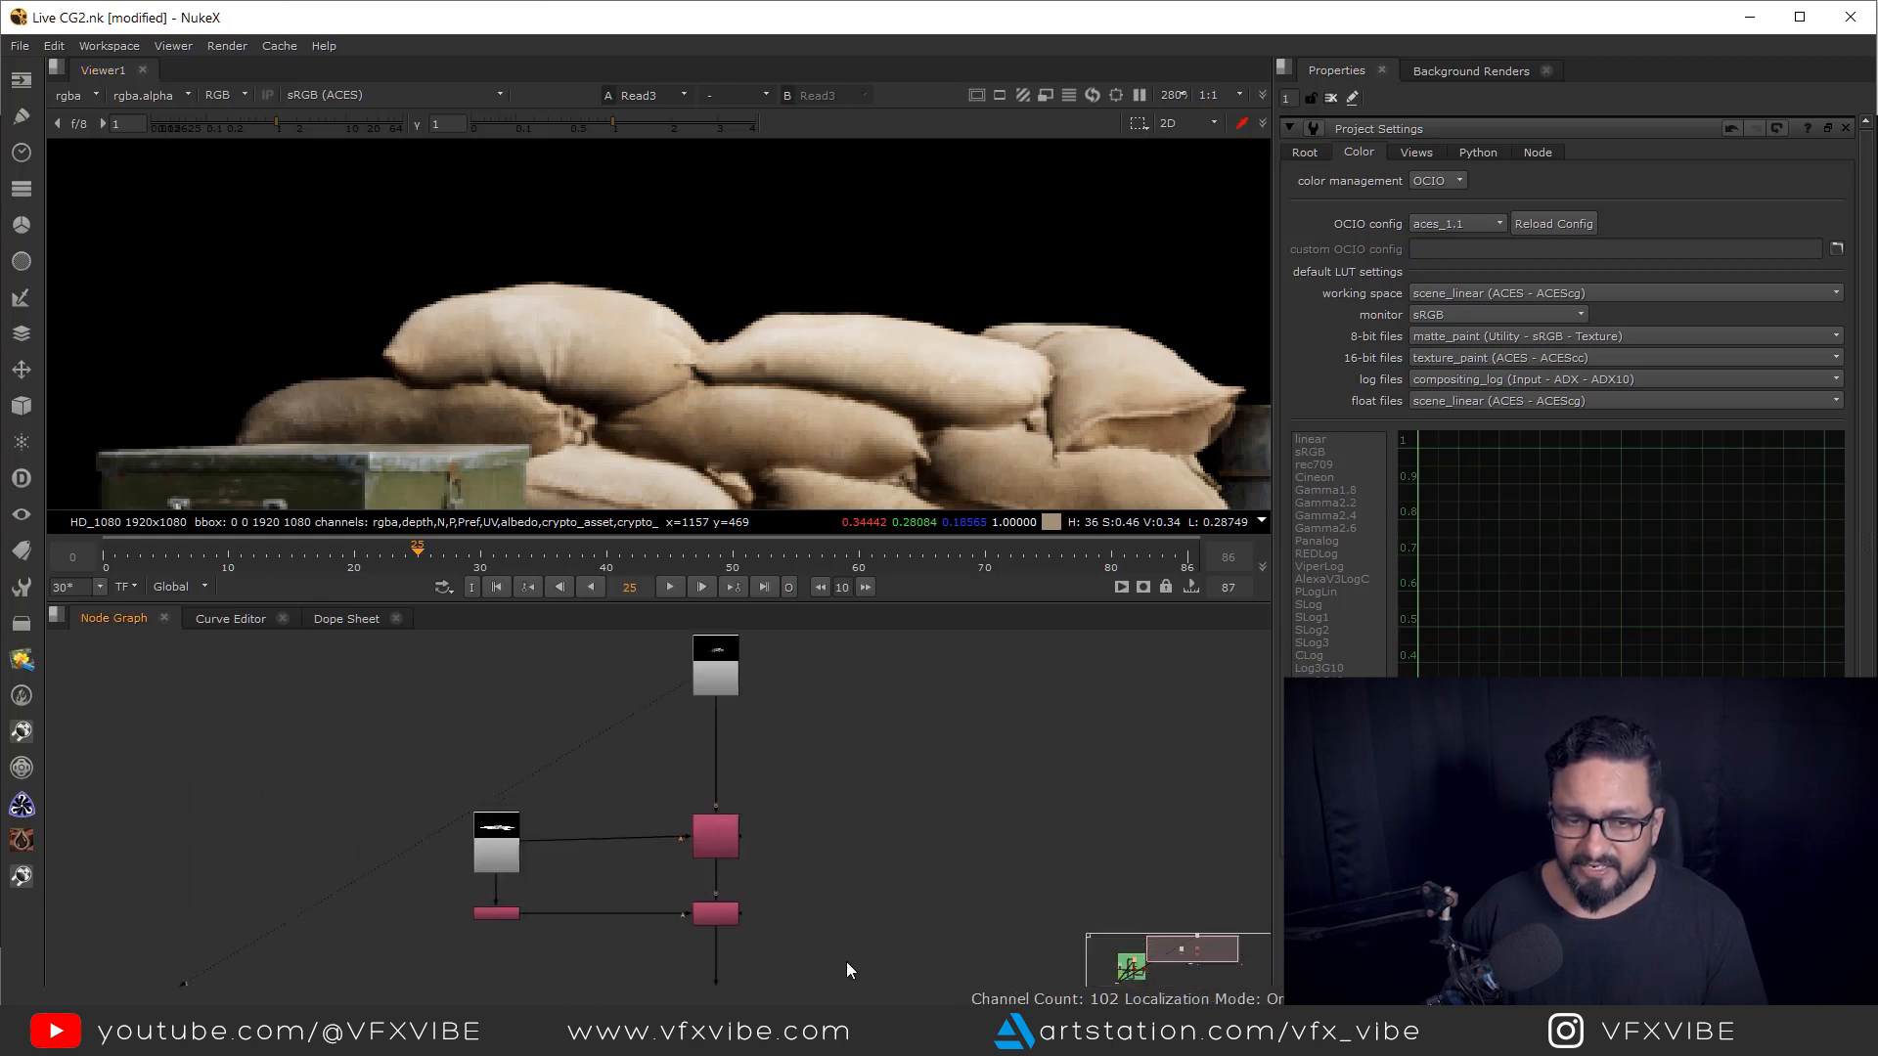
scroll(846, 839, "down", 4)
left_click_drag(928, 831, 594, 812)
key("ctrl+v")
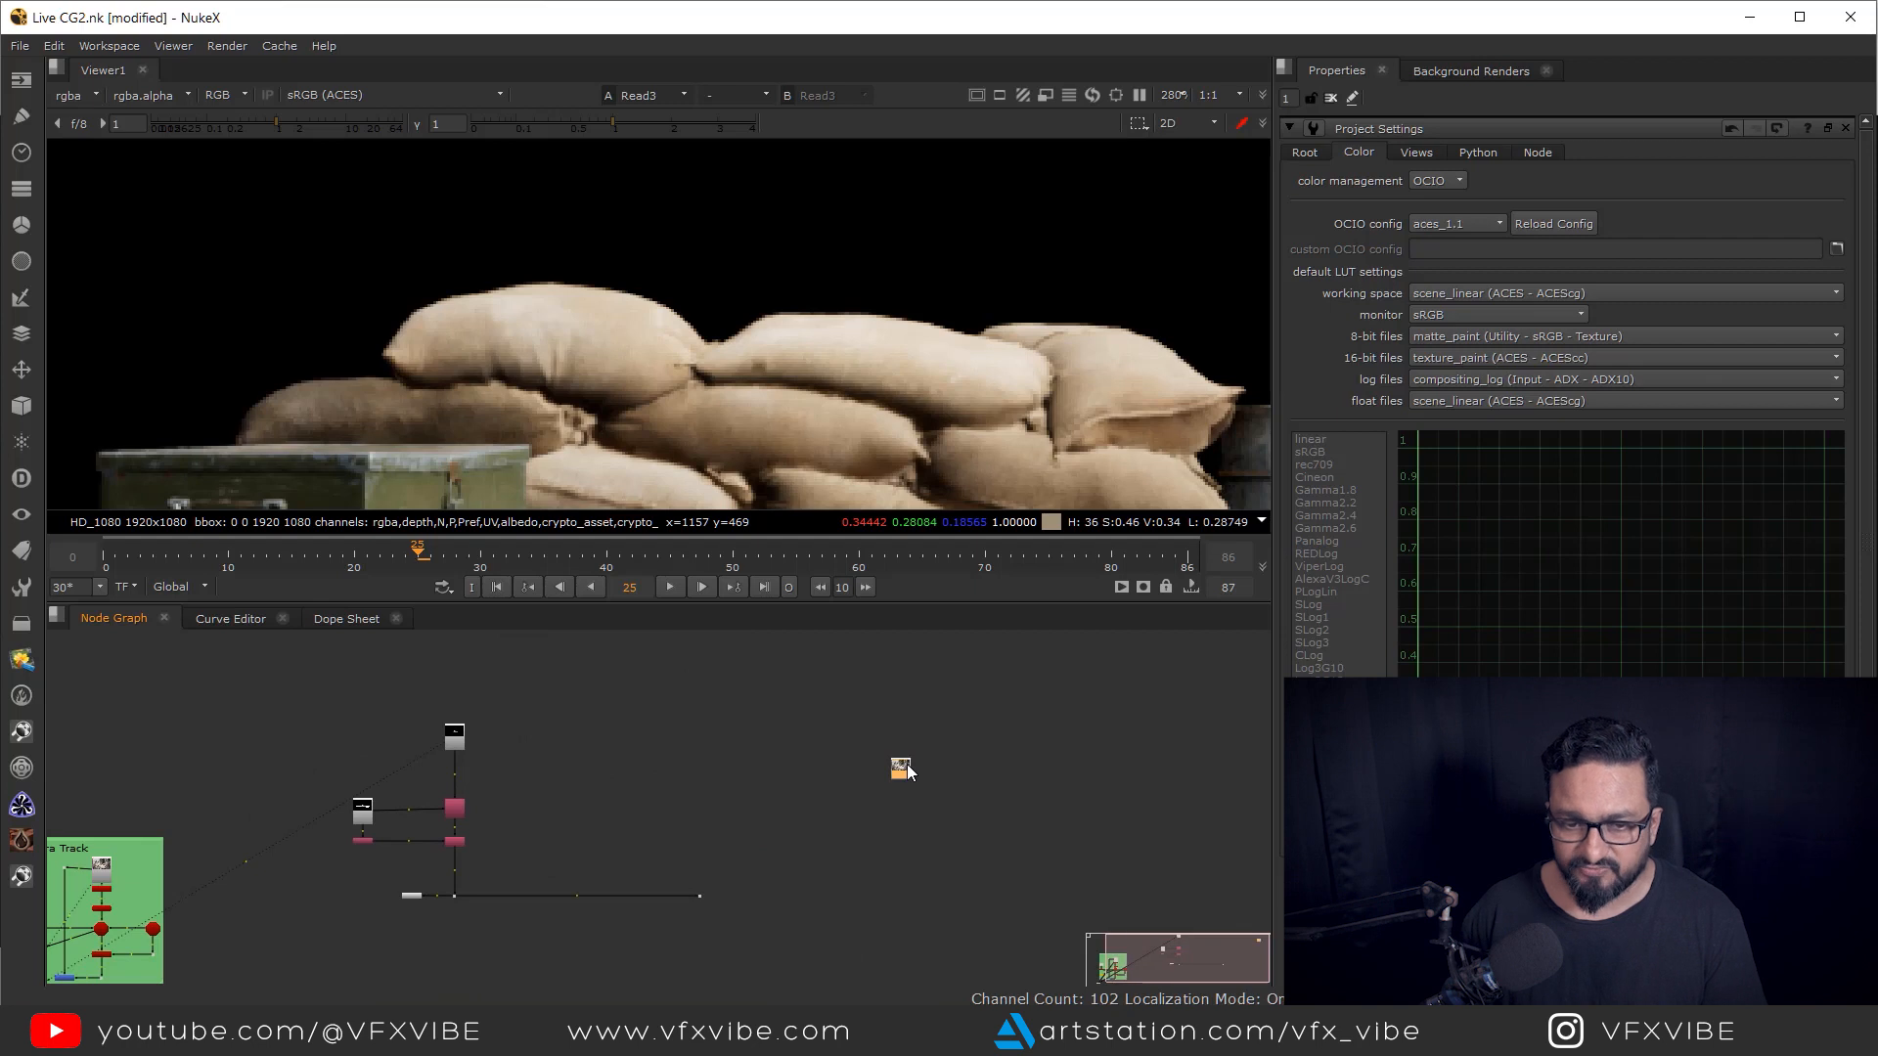
scroll(900, 768, "up", 5)
key("1")
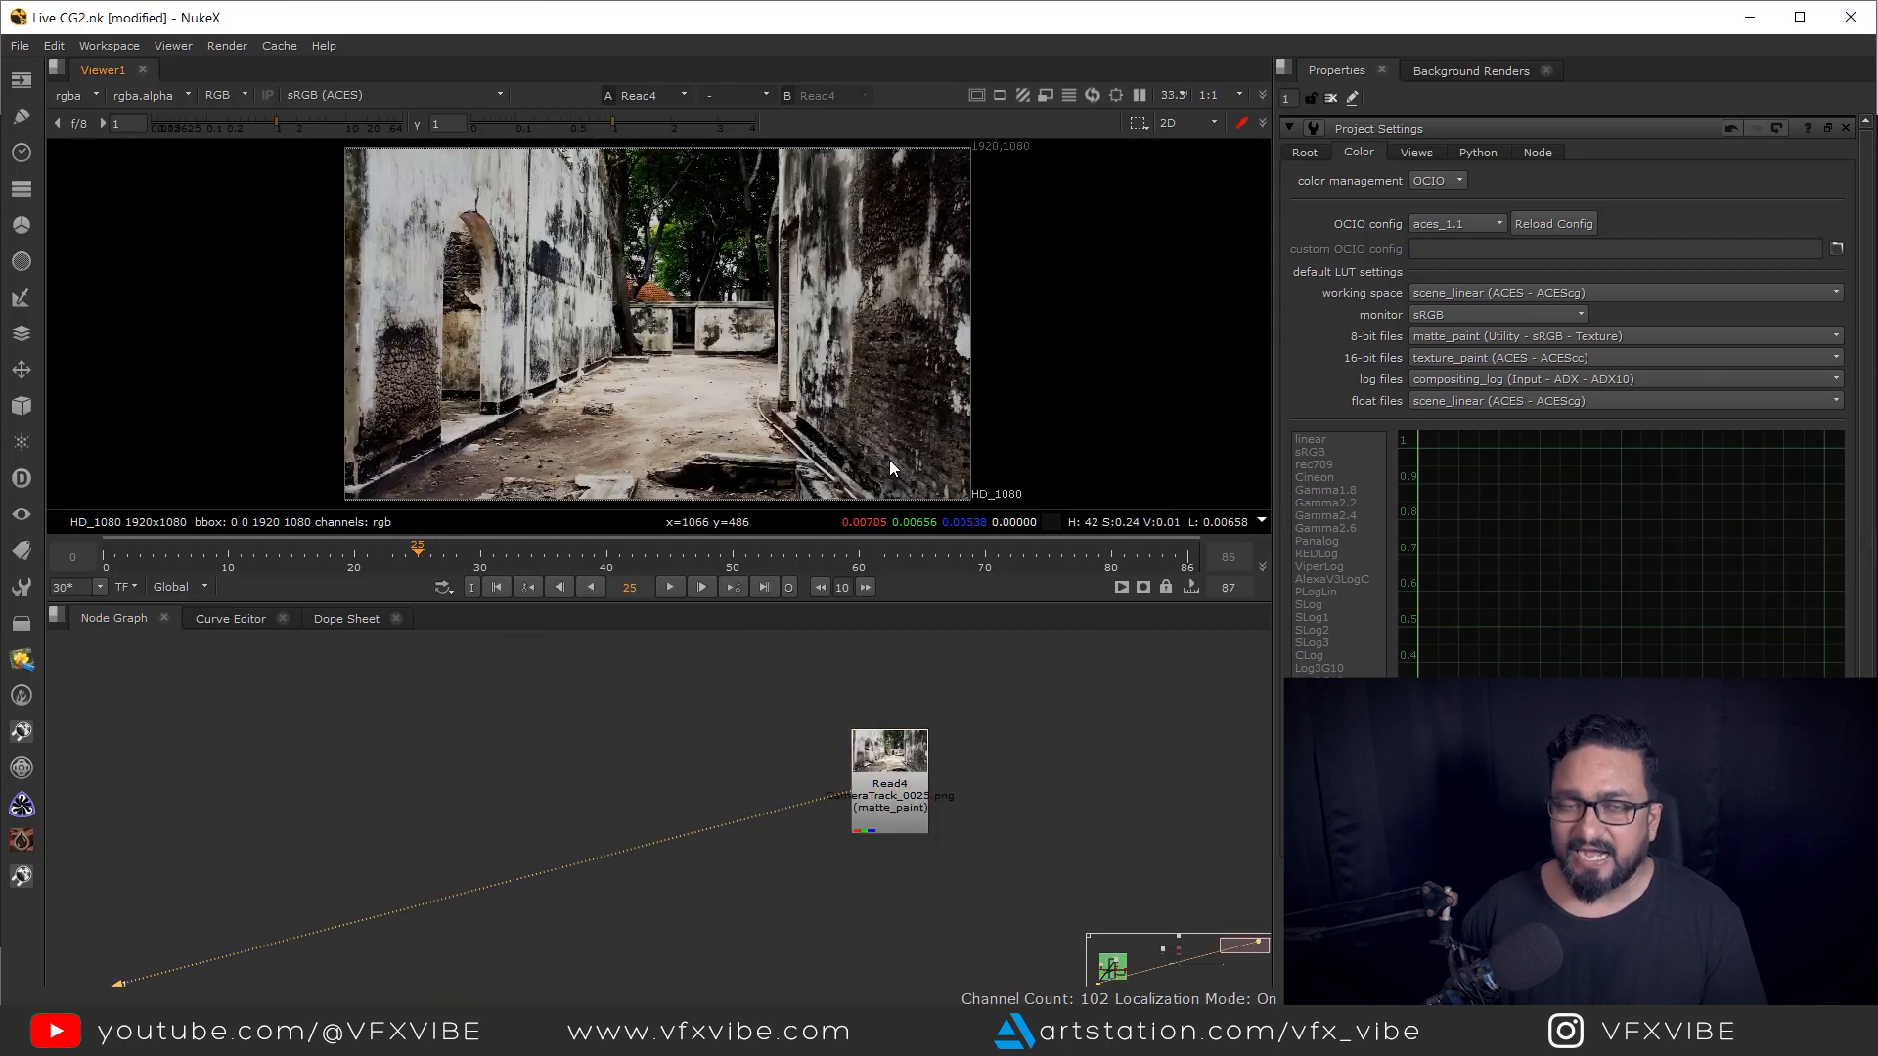
- Set the copied plate Read node's colorspace to Output - sRGB
double_click(925, 771)
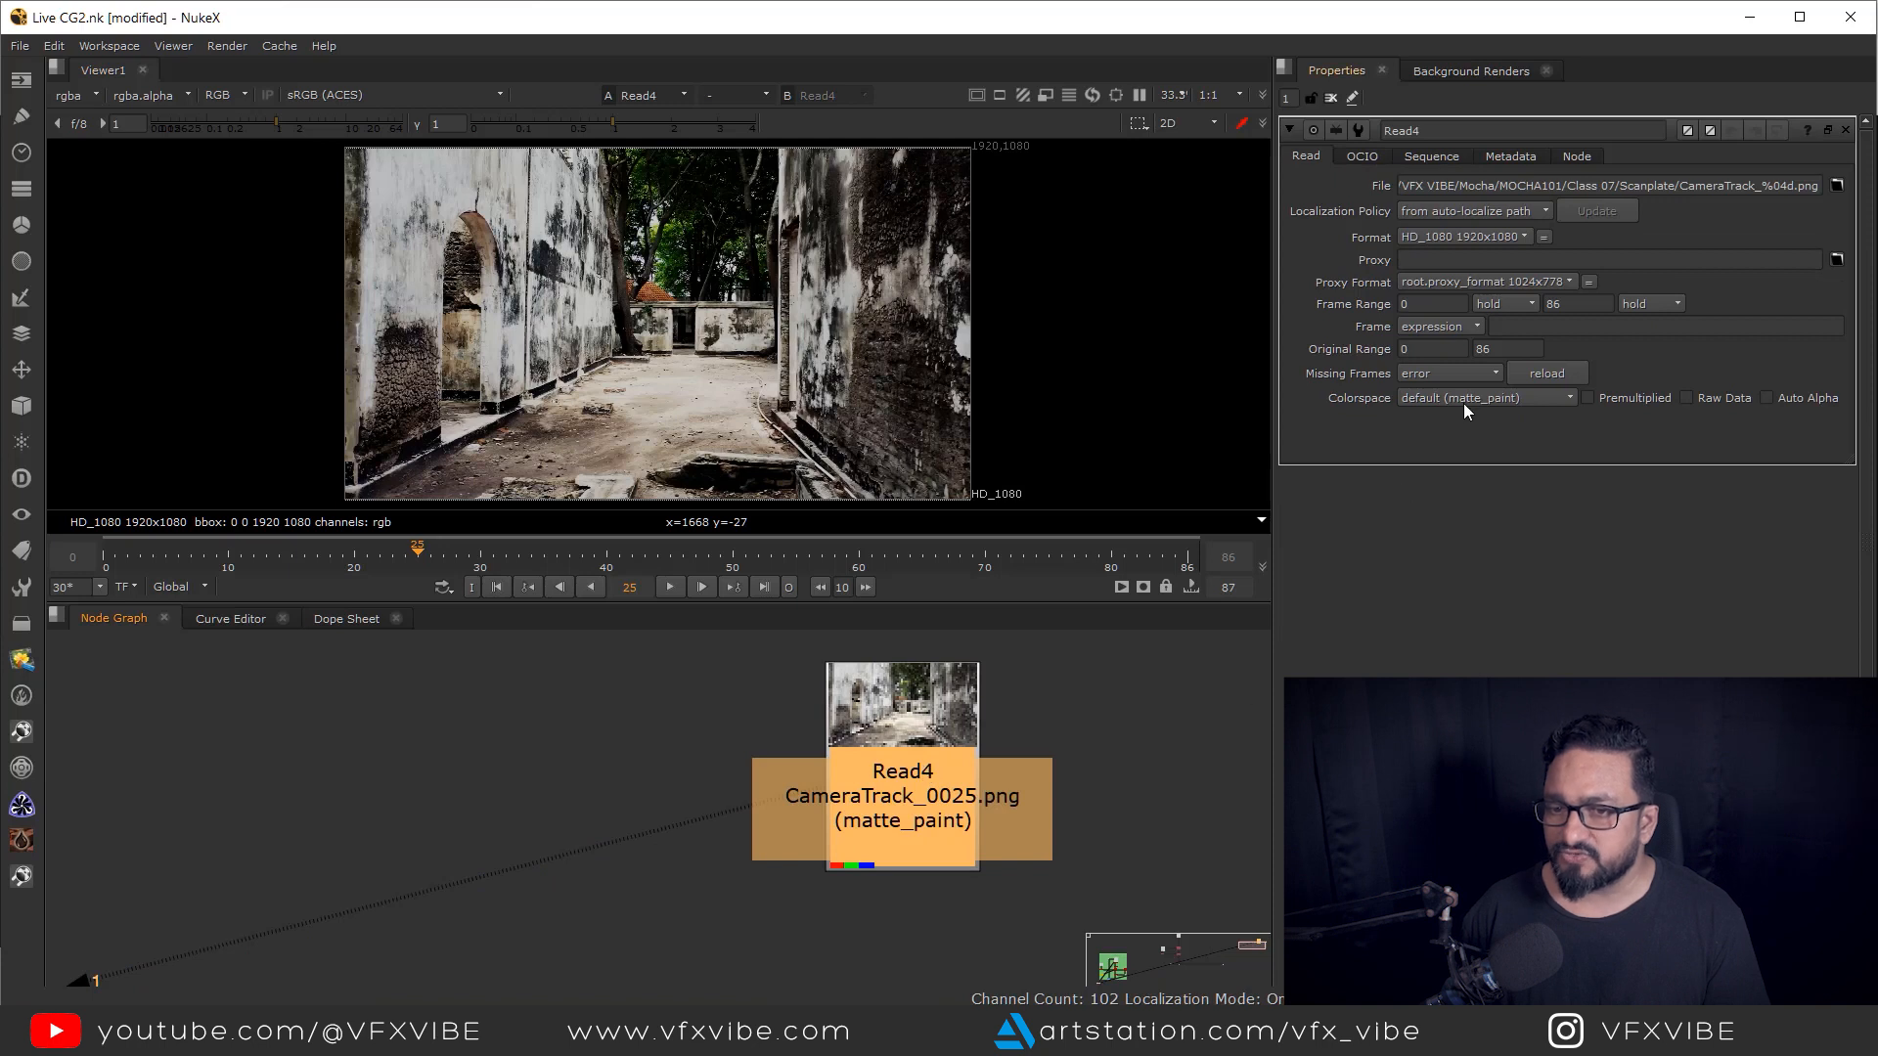
left_click(1525, 397)
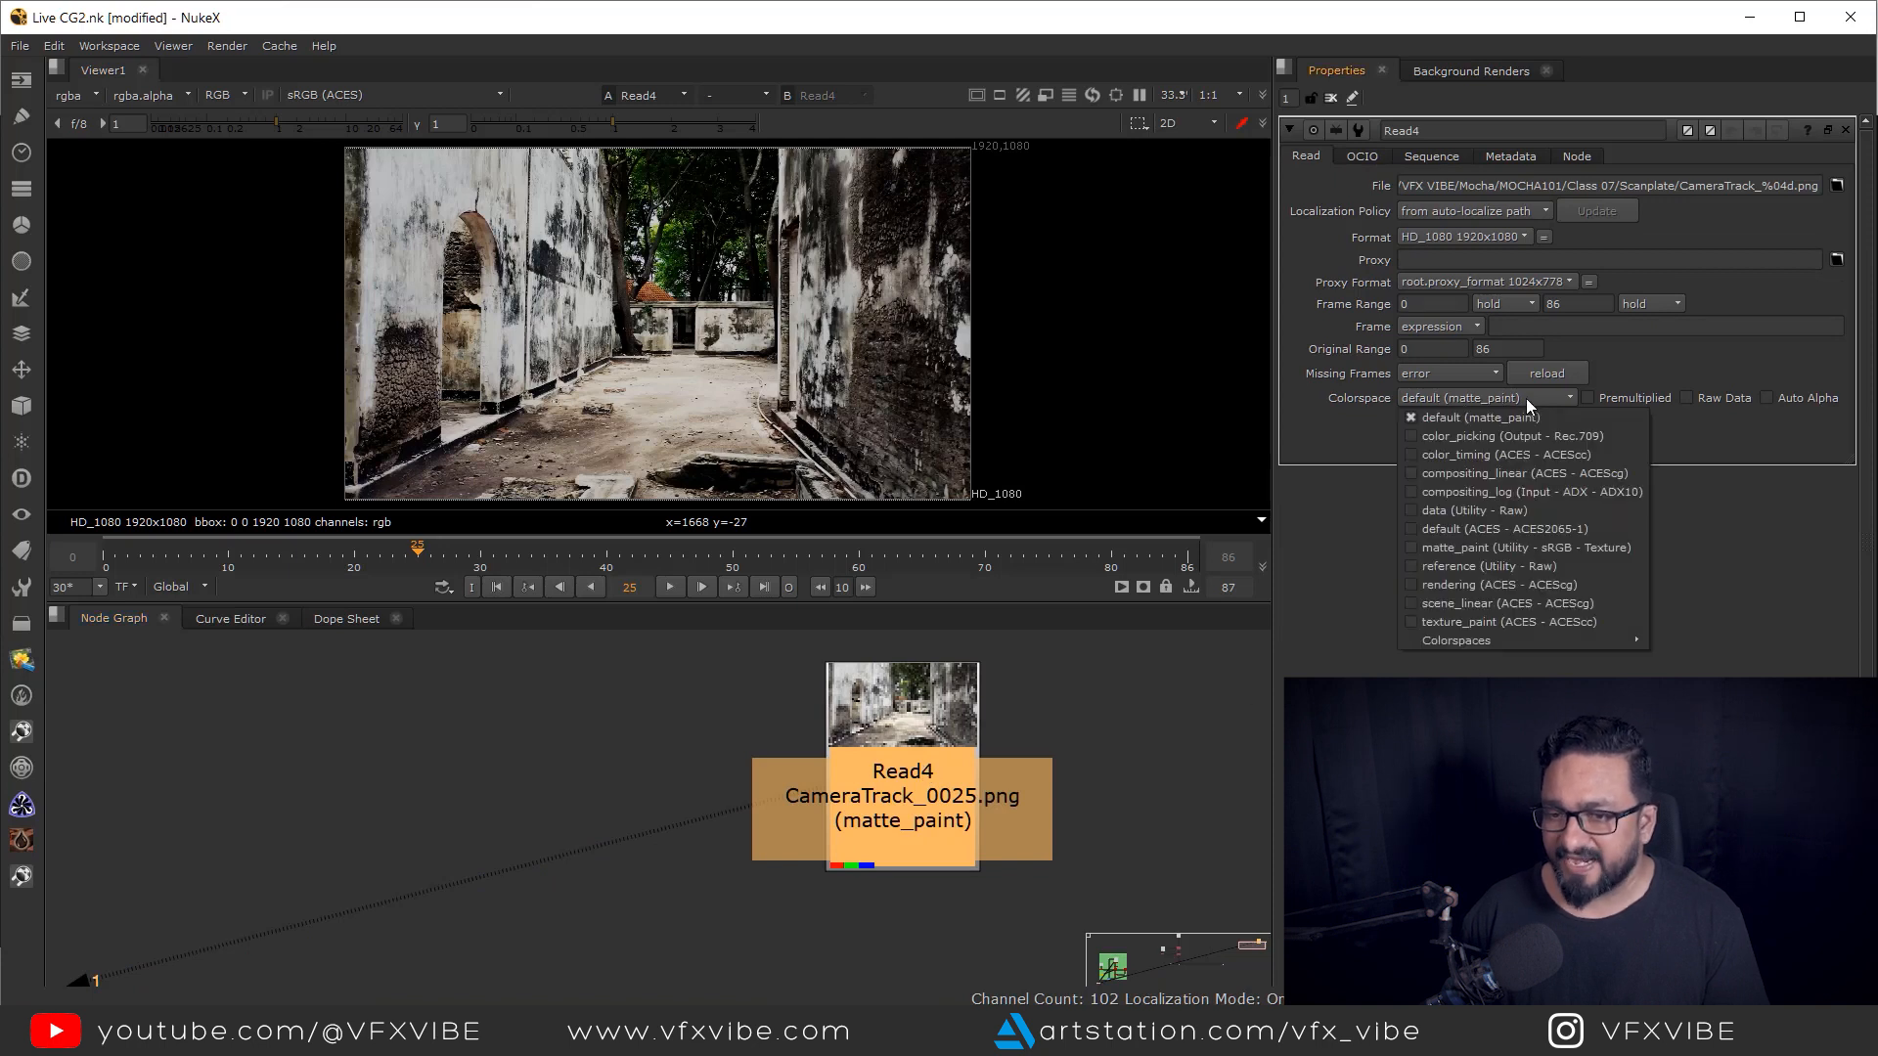
mouse_move(1556, 640)
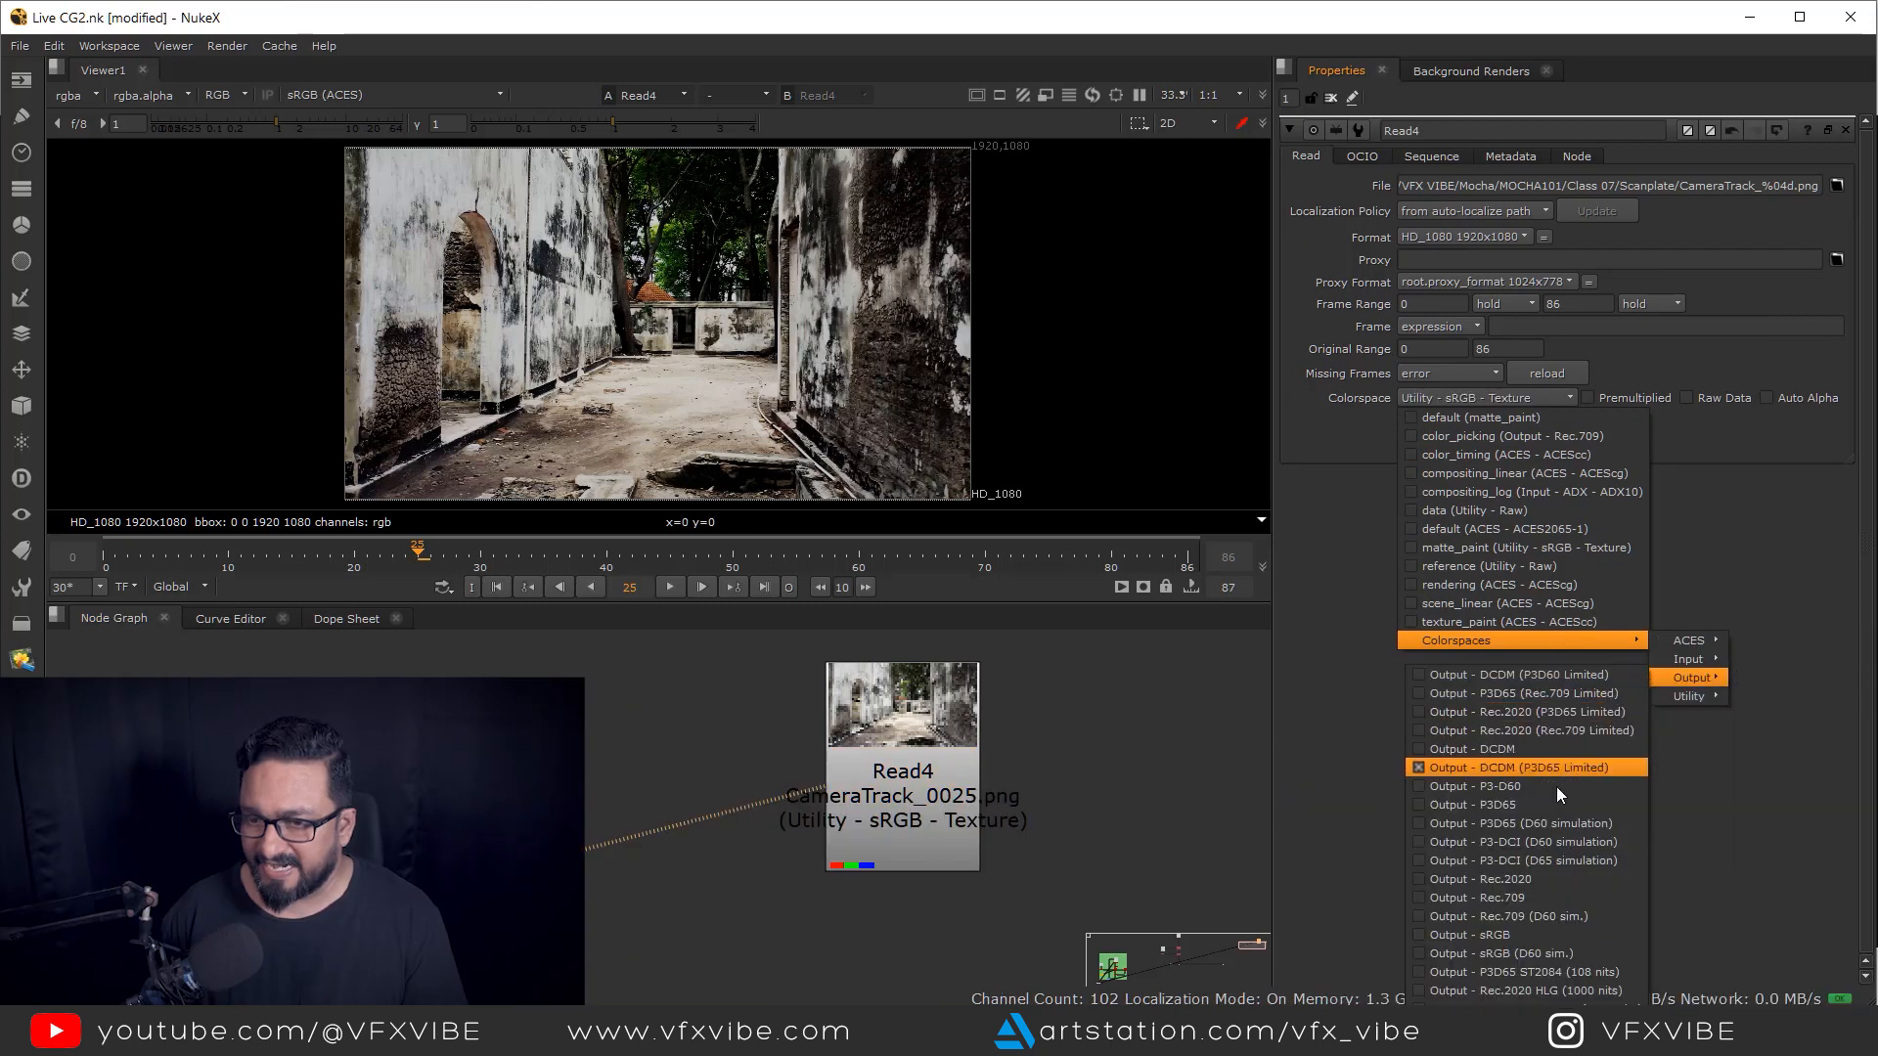
left_click(1499, 936)
left_click_drag(698, 408, 804, 436)
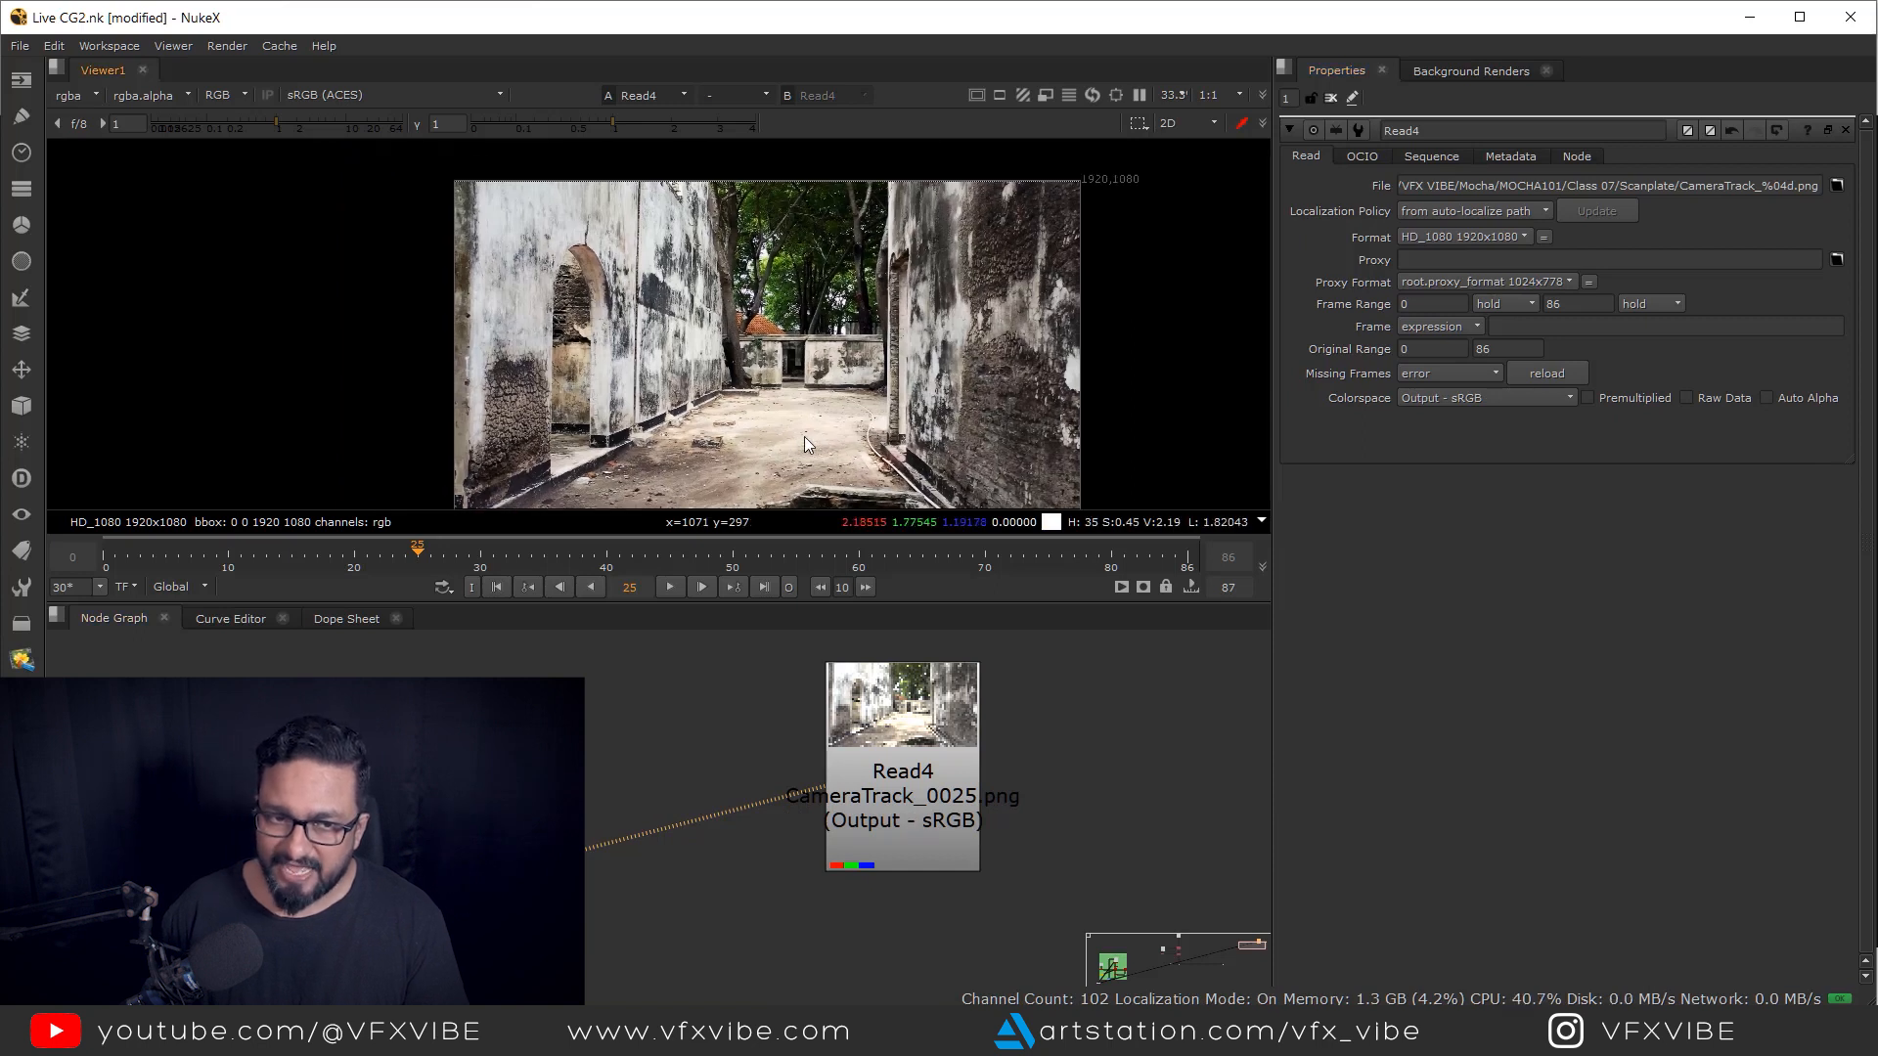
left_click(927, 767)
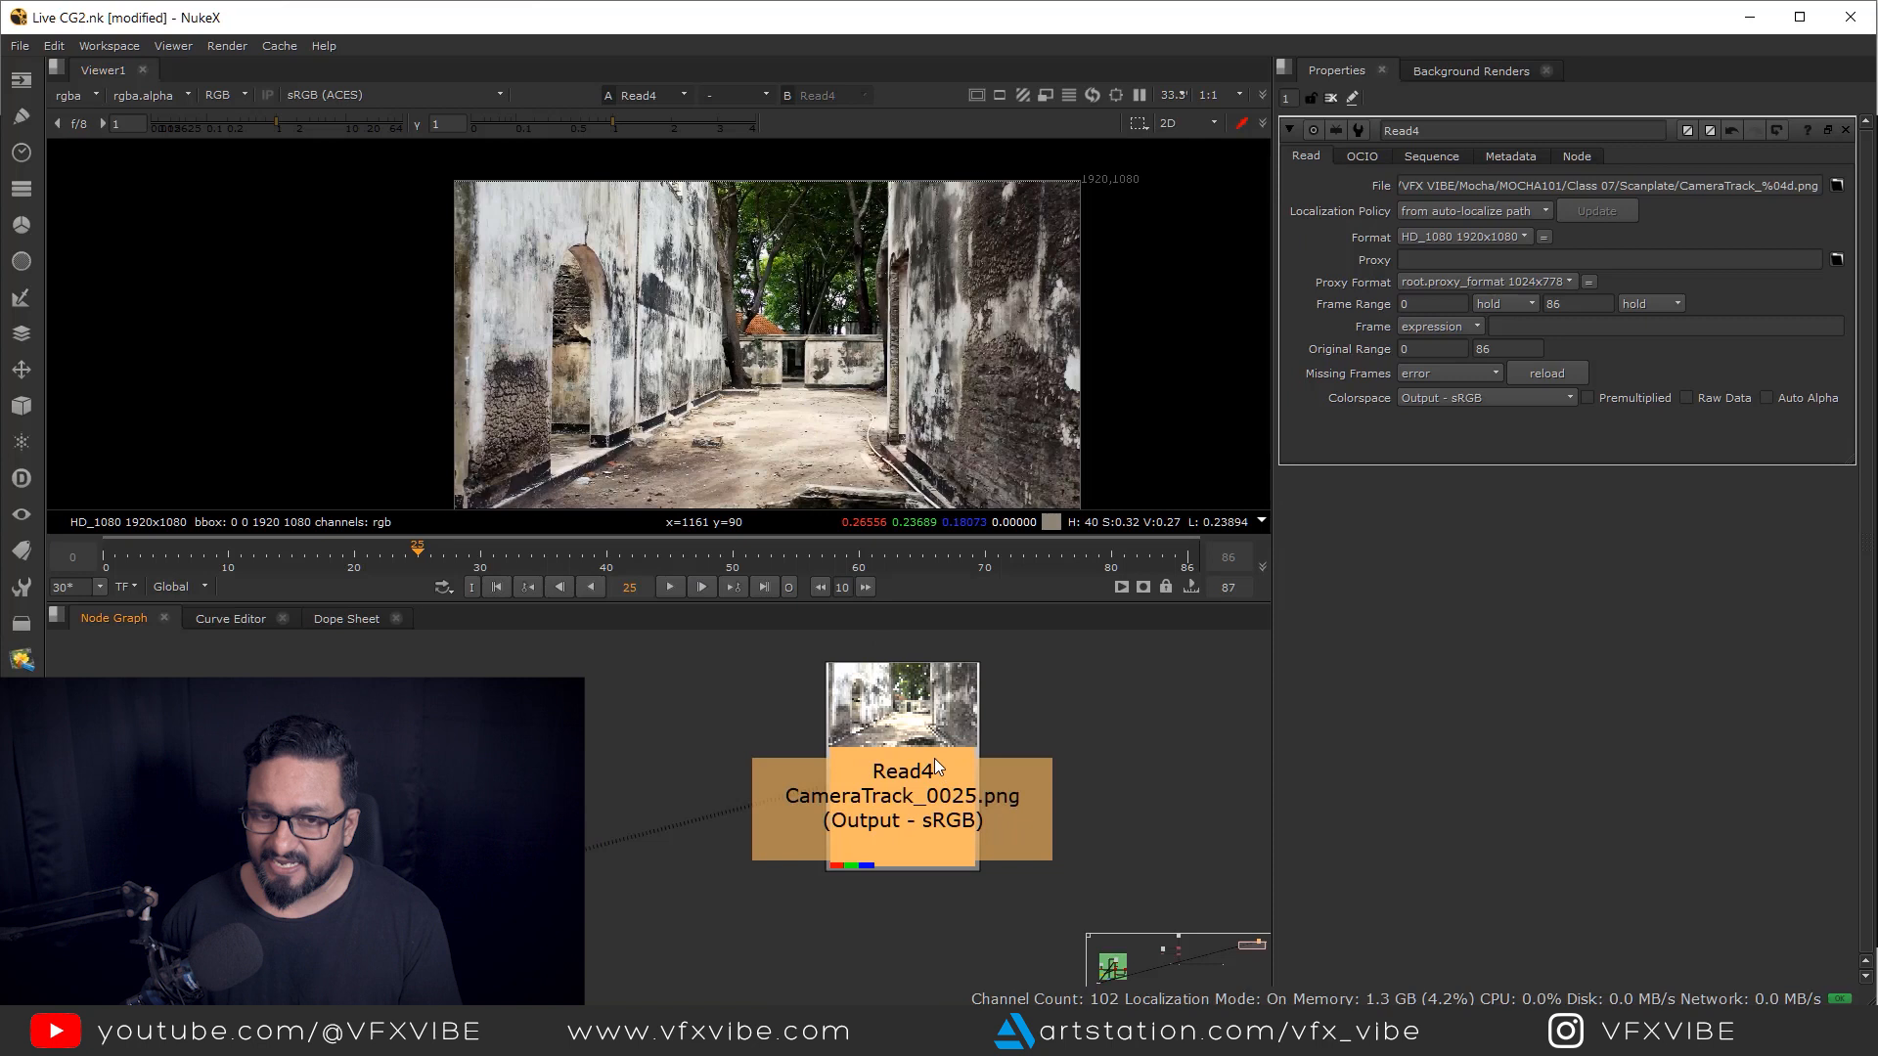
- Display the Read3 CG render in the viewer to check it under the ACES color setup
scroll(936, 763, "down", 5)
scroll(886, 818, "down", 3)
left_click_drag(858, 825, 1179, 850)
scroll(820, 780, "up", 5)
left_click(845, 711)
key("1")
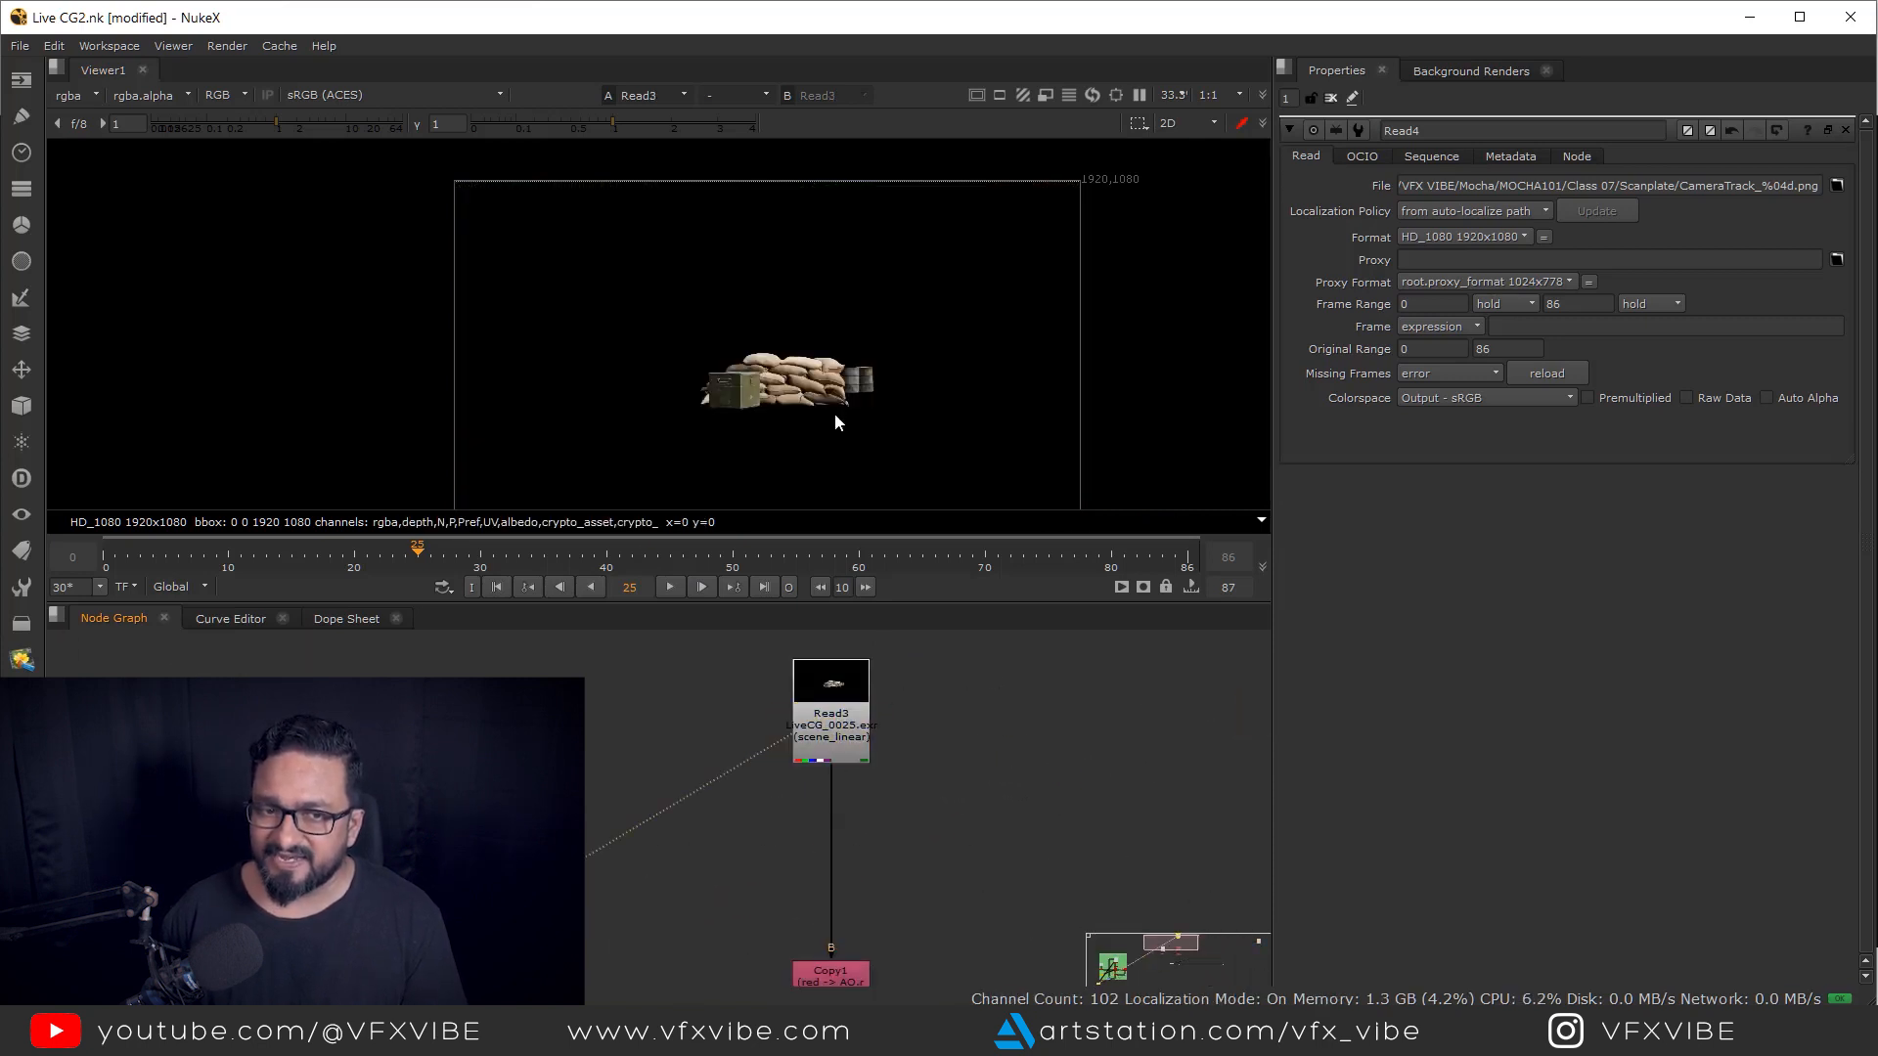
- View the dot below the mask Copy node at the end of the CG chain, framing the whole image in the viewer
scroll(870, 695, "down", 5)
left_click_drag(871, 694, 799, 771)
scroll(972, 795, "up", 4)
scroll(985, 786, "down", 4)
scroll(1003, 770, "down", 2)
scroll(1011, 759, "up", 1)
left_click_drag(1012, 754, 778, 721)
left_click_drag(1072, 772, 1134, 779)
scroll(923, 750, "up", 3)
scroll(750, 801, "down", 3)
left_click_drag(449, 895, 732, 830)
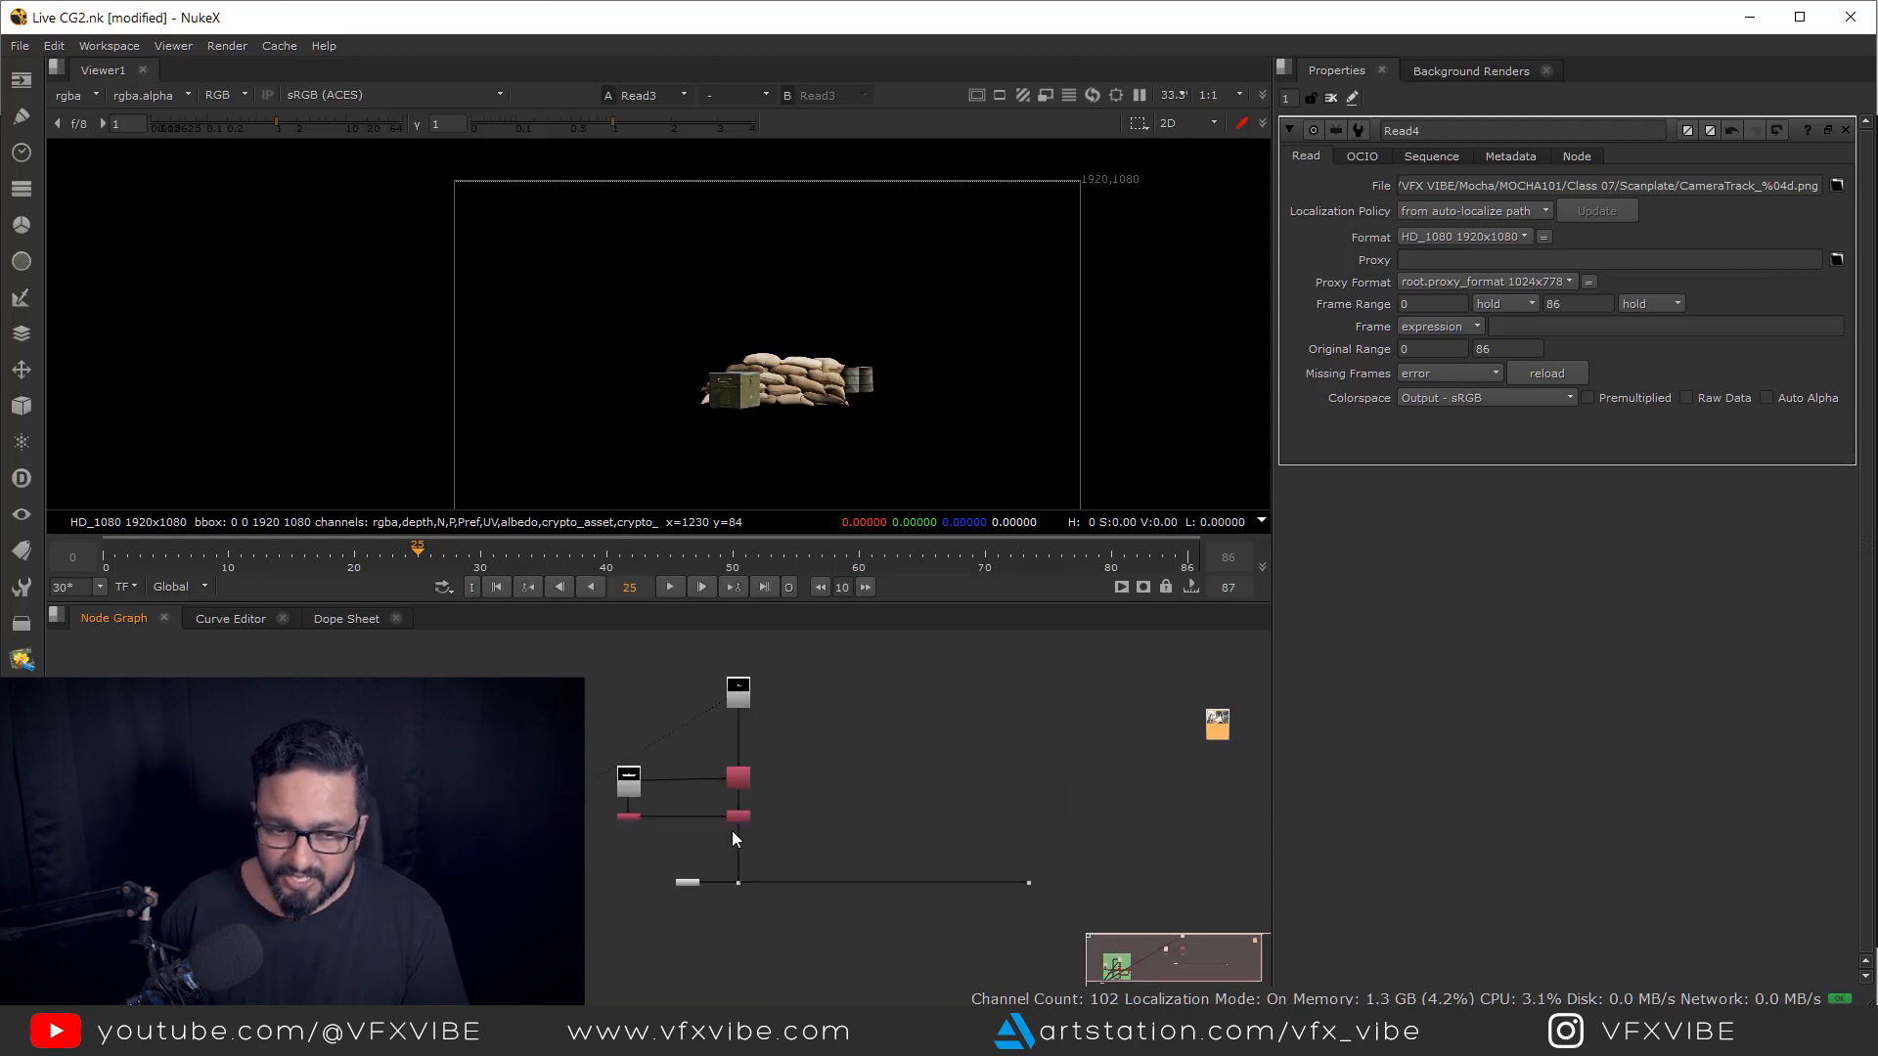
scroll(731, 835, "up", 5)
left_click_drag(875, 906, 797, 836)
left_click(690, 906)
key("1")
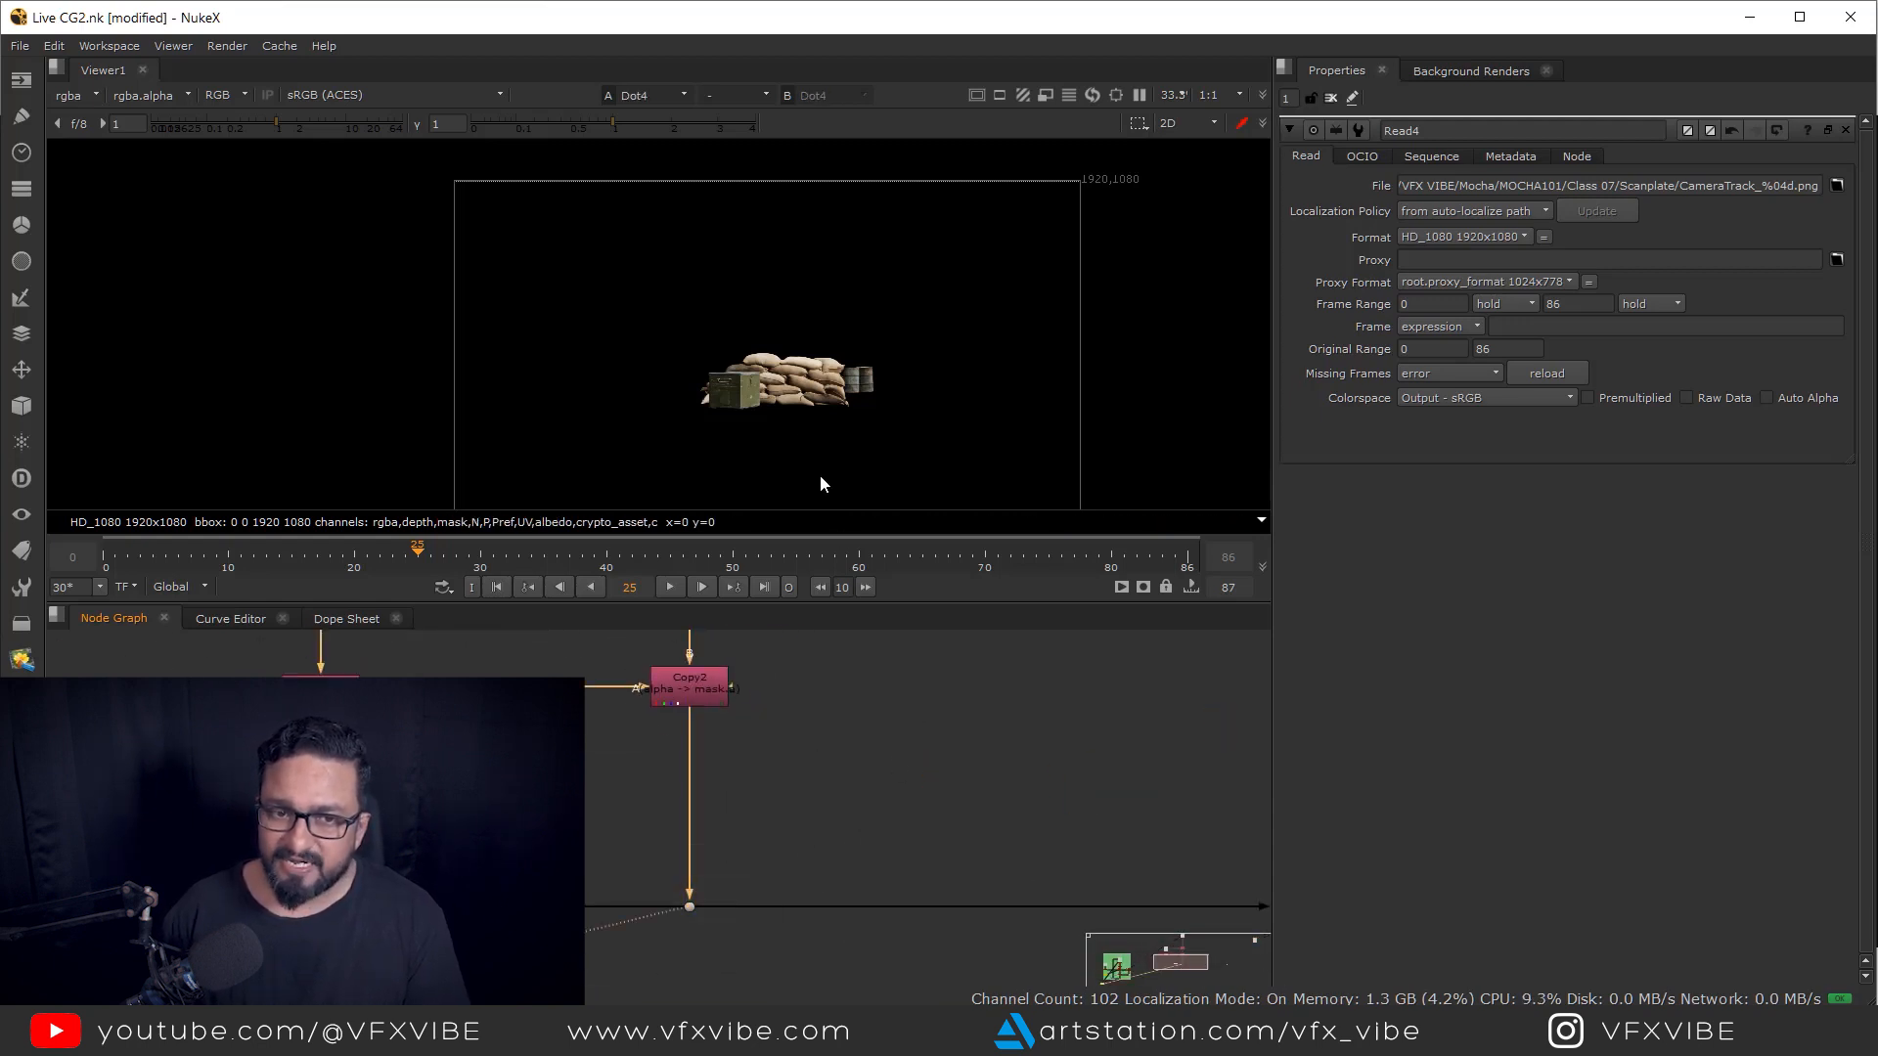
left_click_drag(779, 401, 784, 401)
key("f")
- Add a Shuffle node, connect it to the second dot on the horizontal pipe, place it below that dot, and view it
left_click_drag(700, 967, 737, 848)
scroll(738, 848, "up", 3)
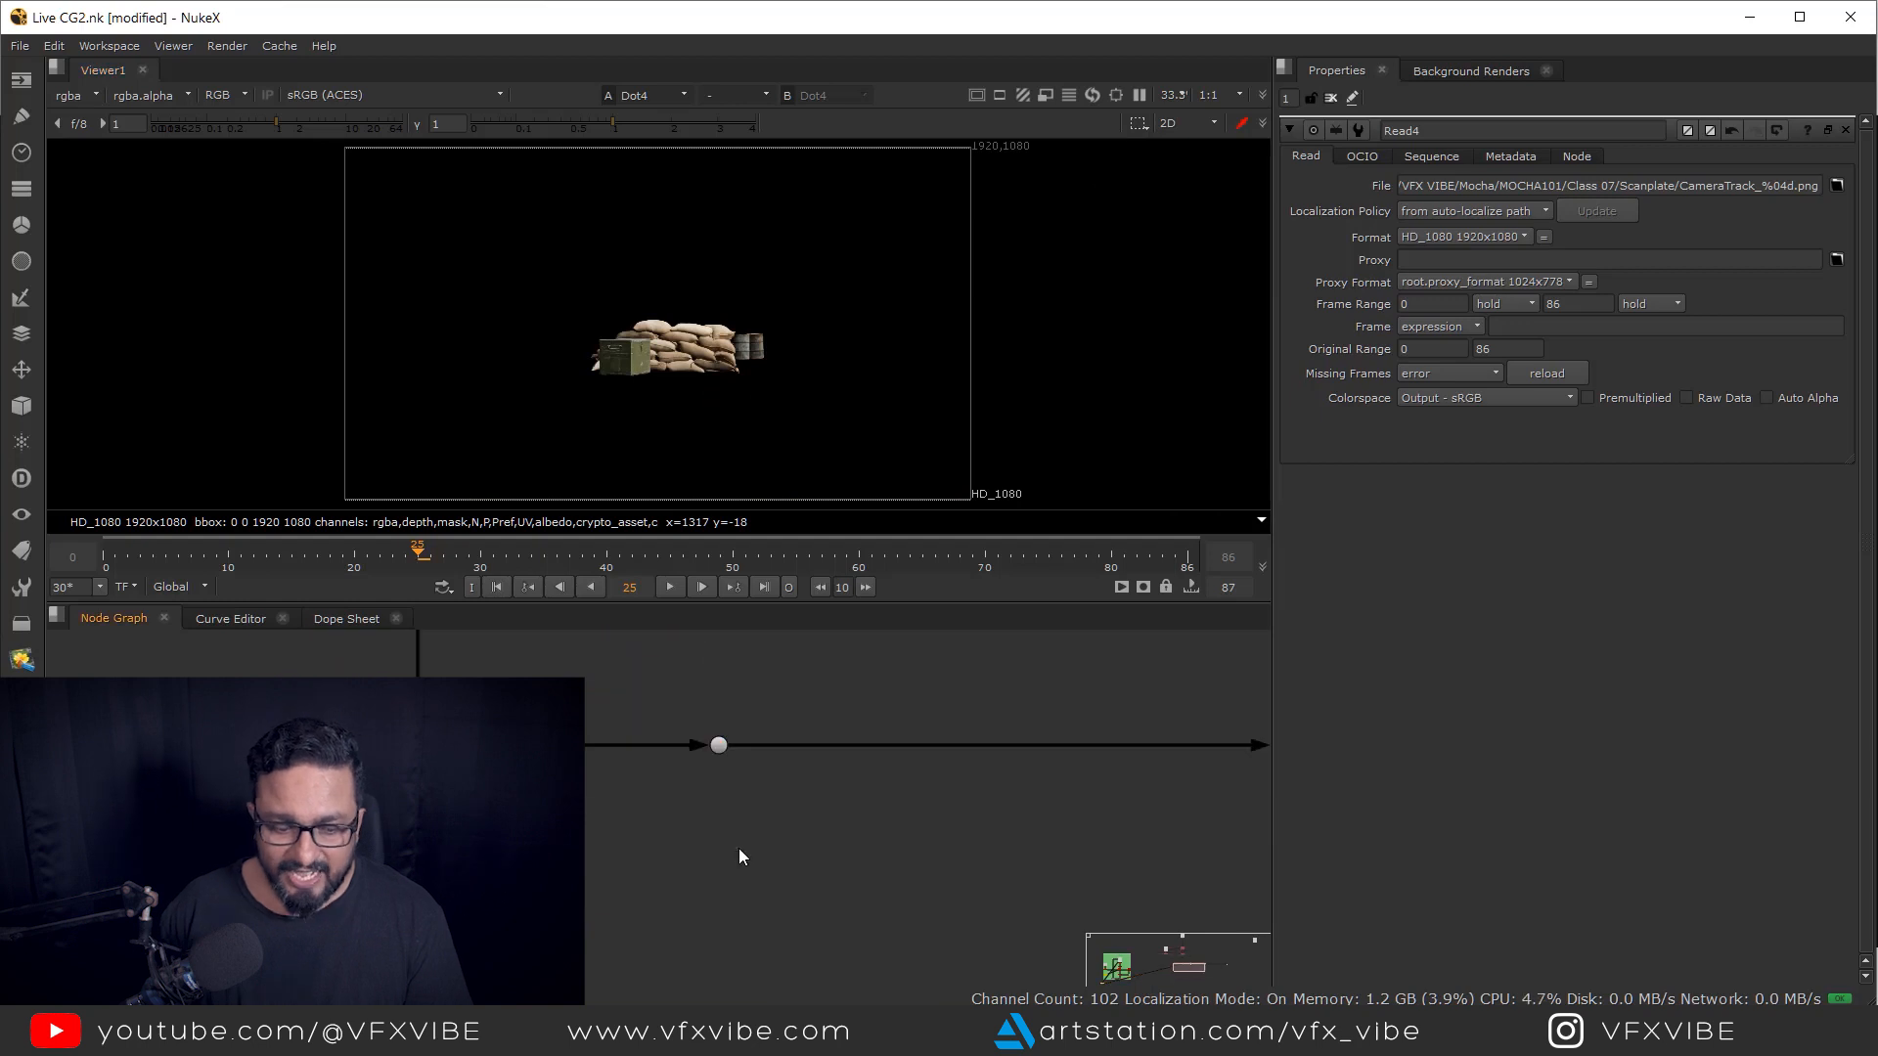
key("Tab")
type("shu")
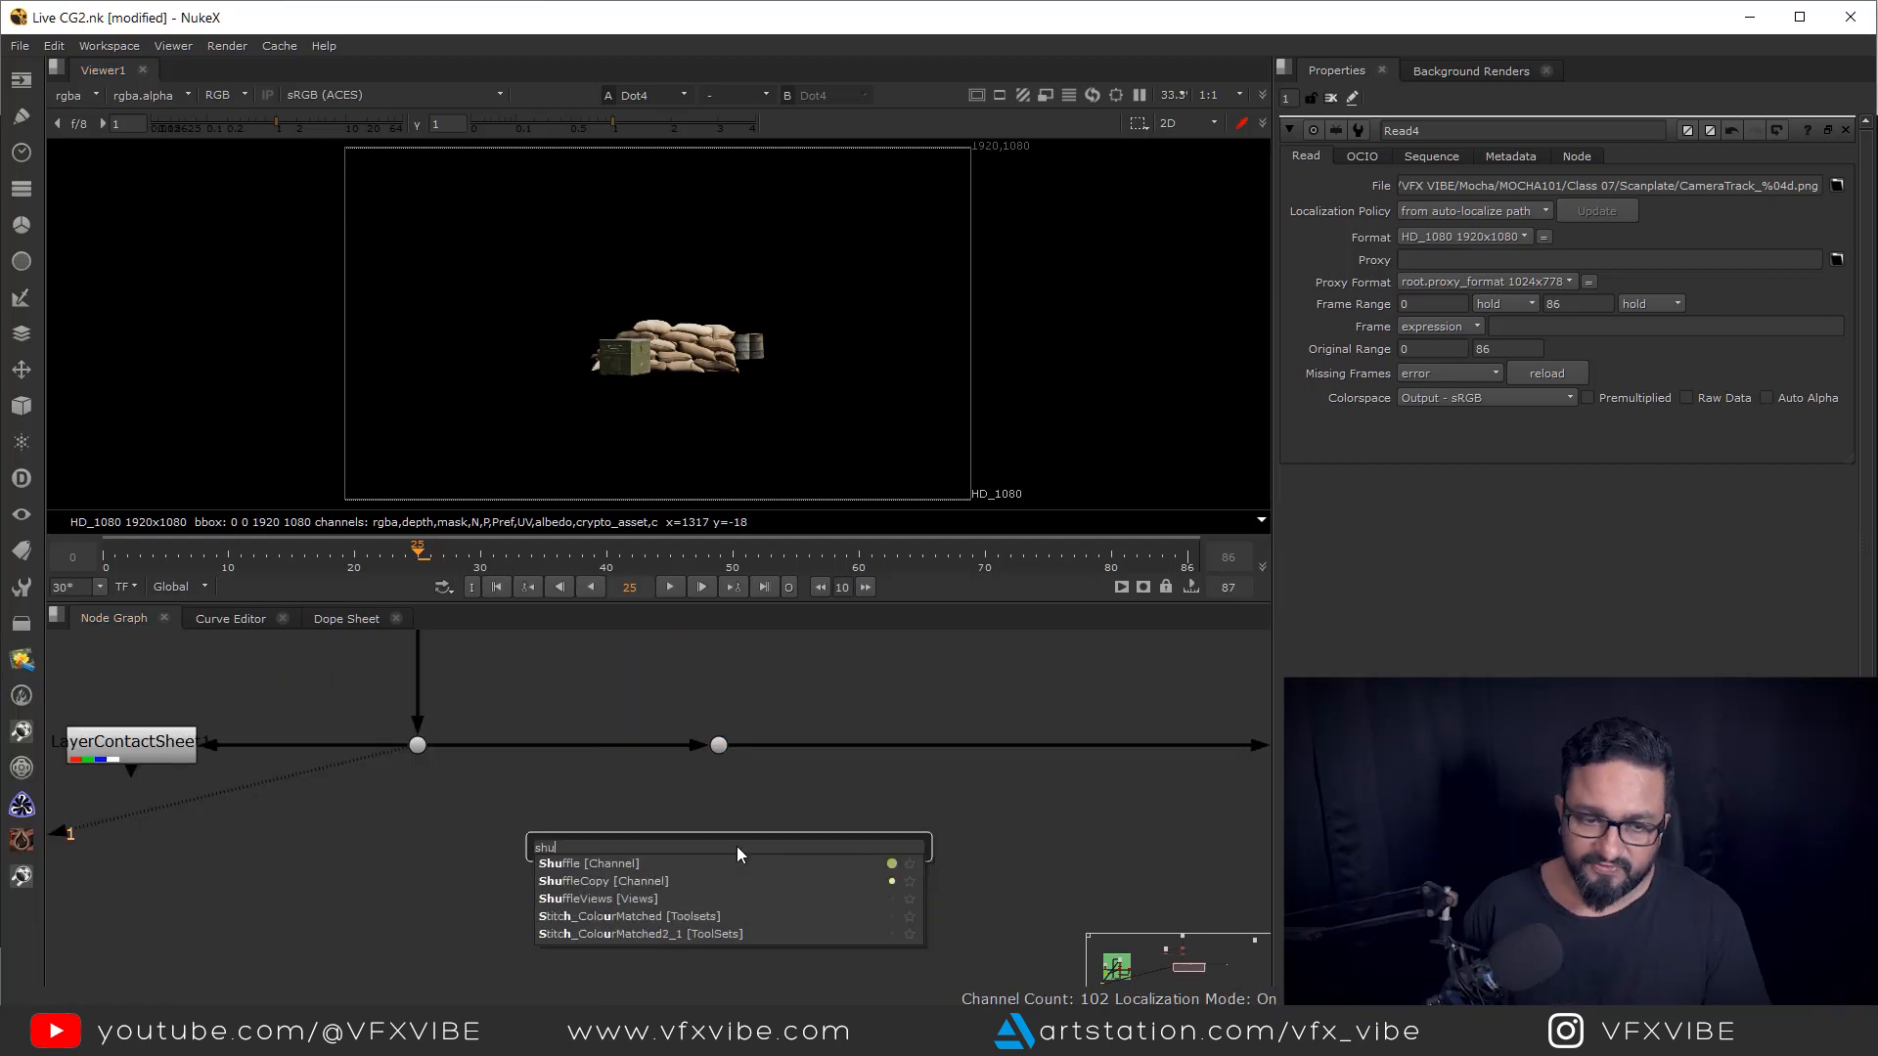
left_click(603, 864)
left_click_drag(702, 788, 724, 741)
left_click_drag(738, 853, 722, 896)
key("1")
- Label the Shuffle node with [value in] so that it displays its input layer
left_click(1367, 161)
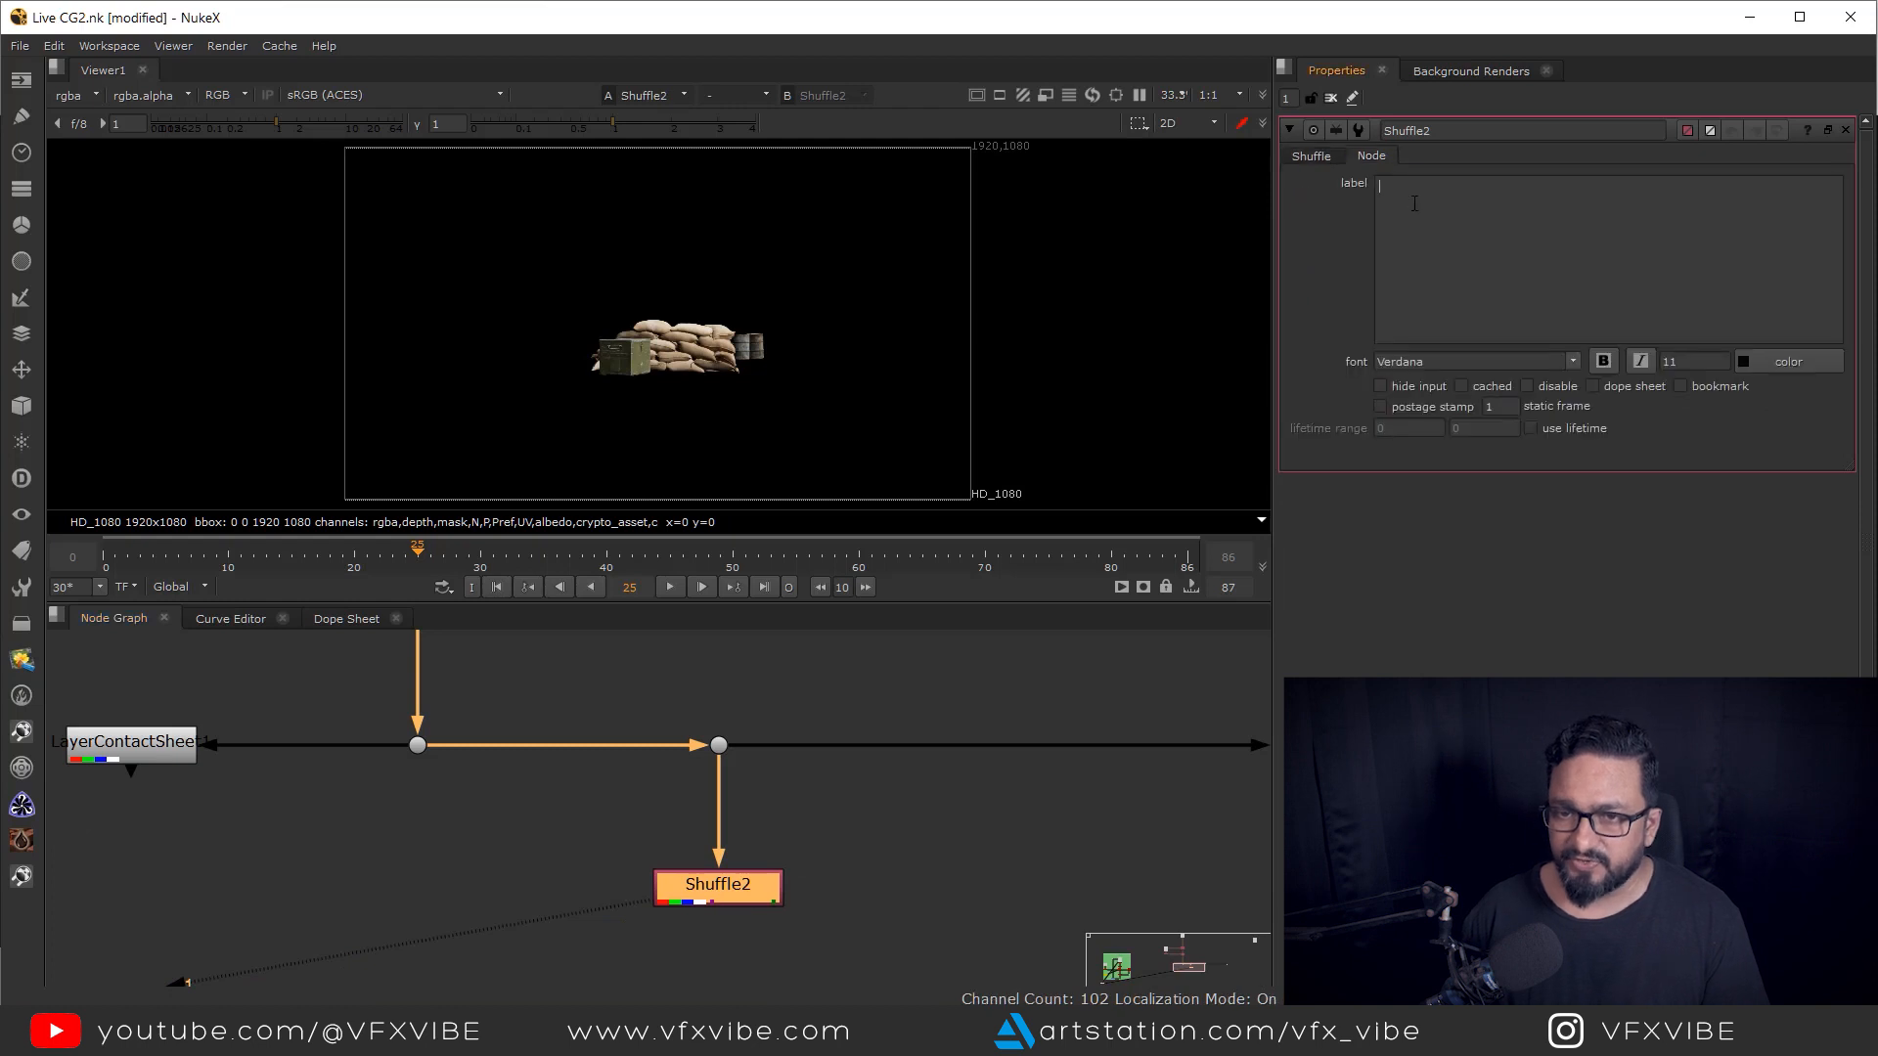
type("[value in")
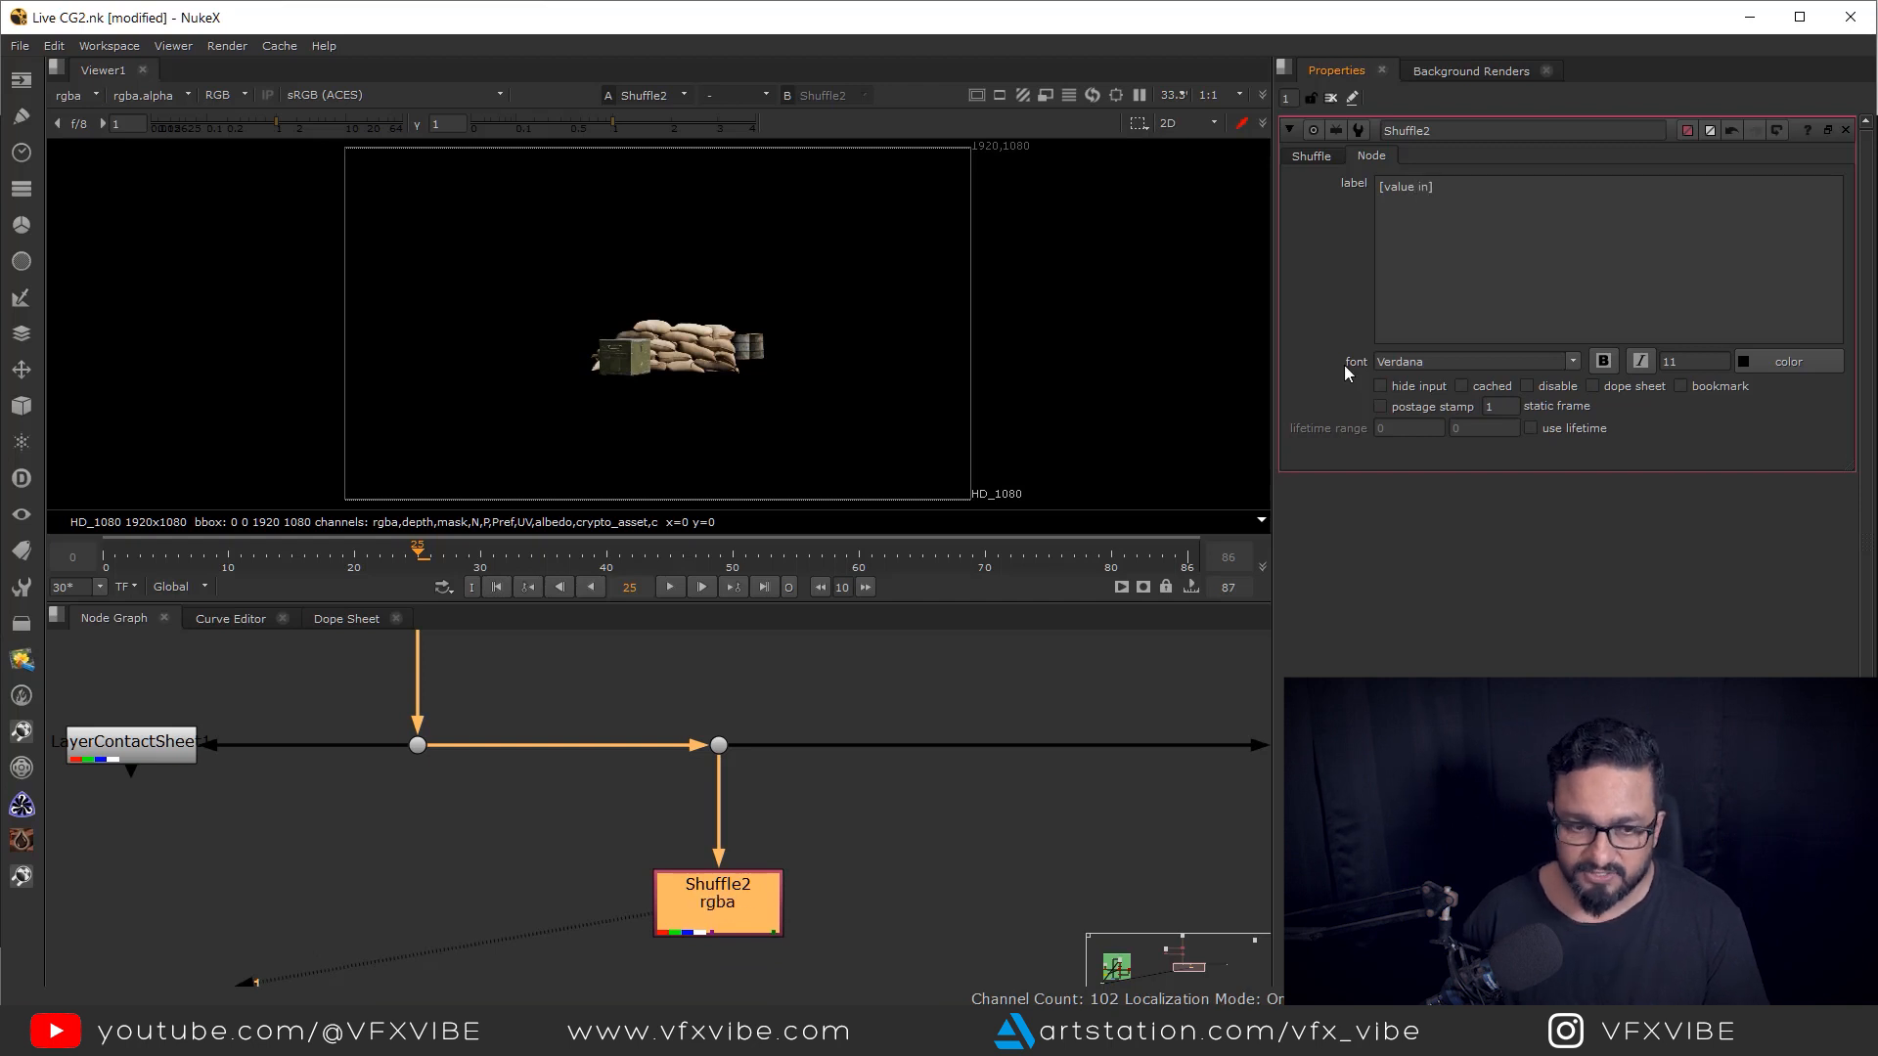
left_click(822, 880)
left_click(753, 905)
left_click_drag(753, 905, 764, 901)
- Set the Shuffle's first input to the albedo layer and align the node straight under its dot
left_click(1311, 156)
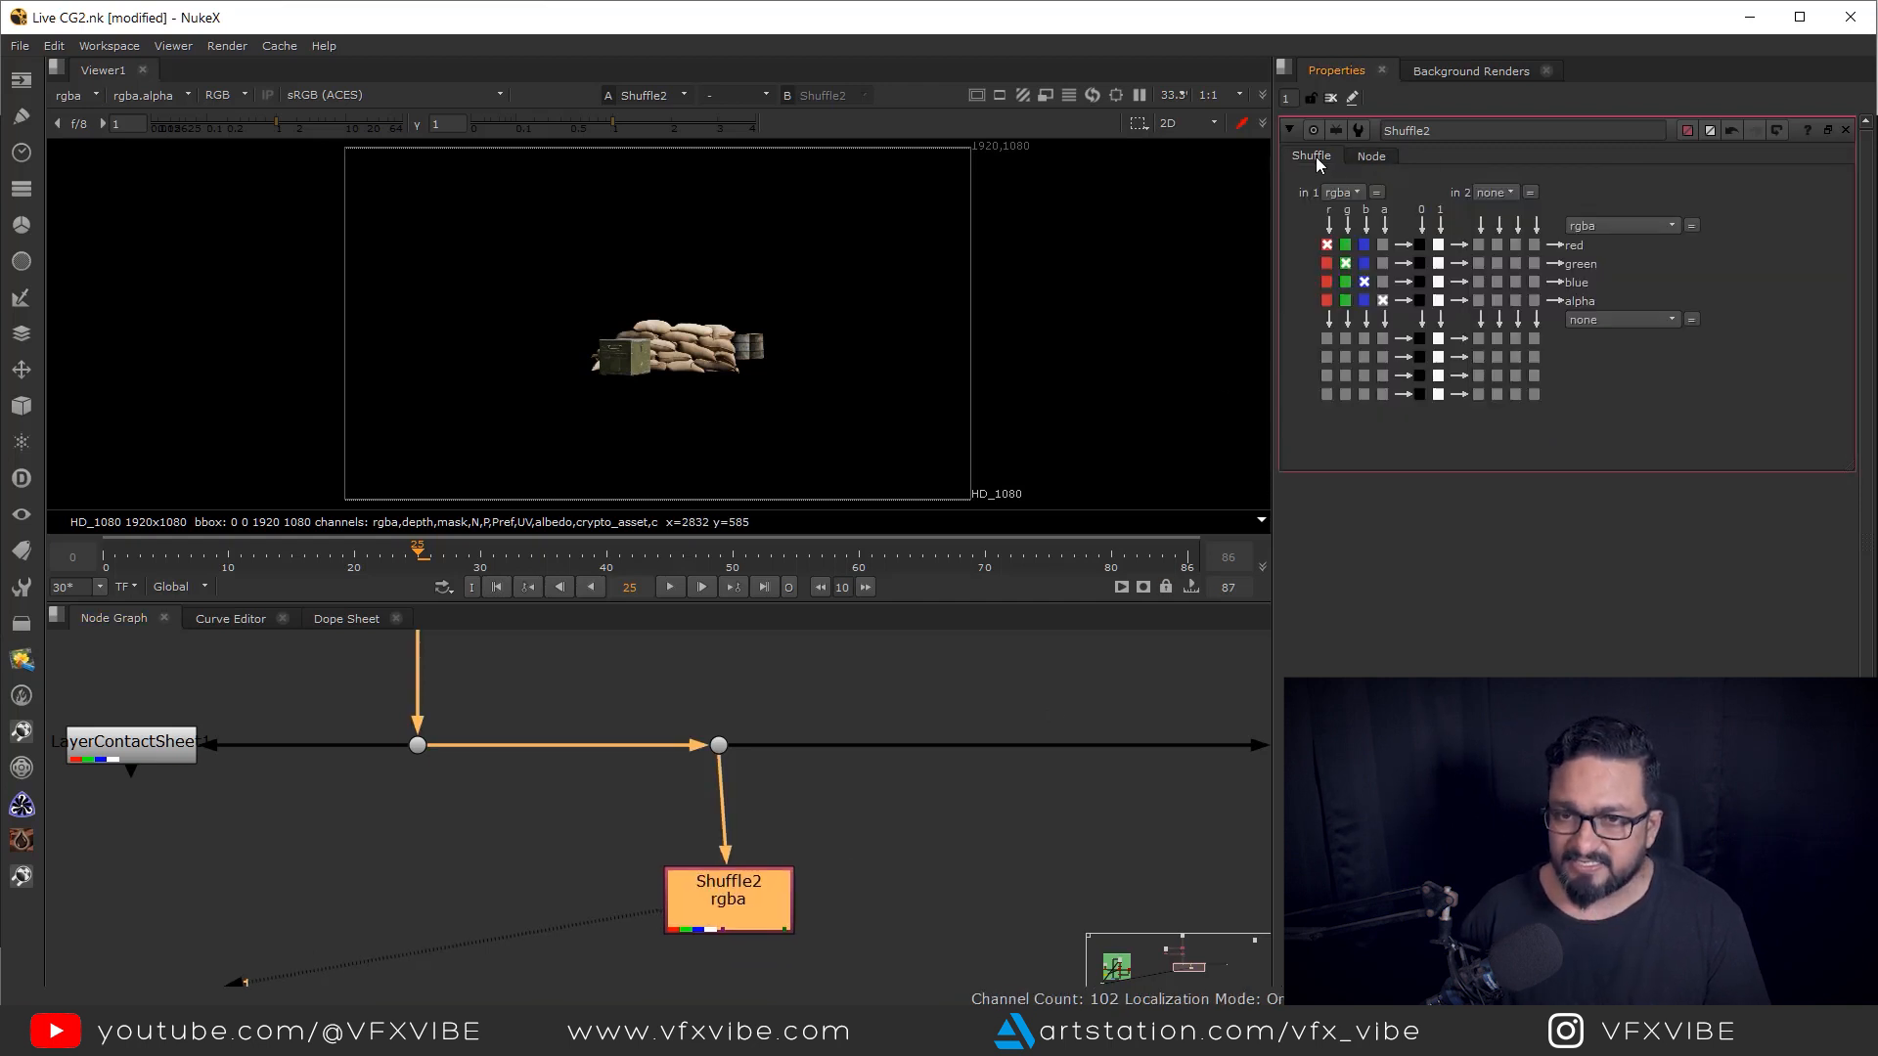
left_click(1343, 193)
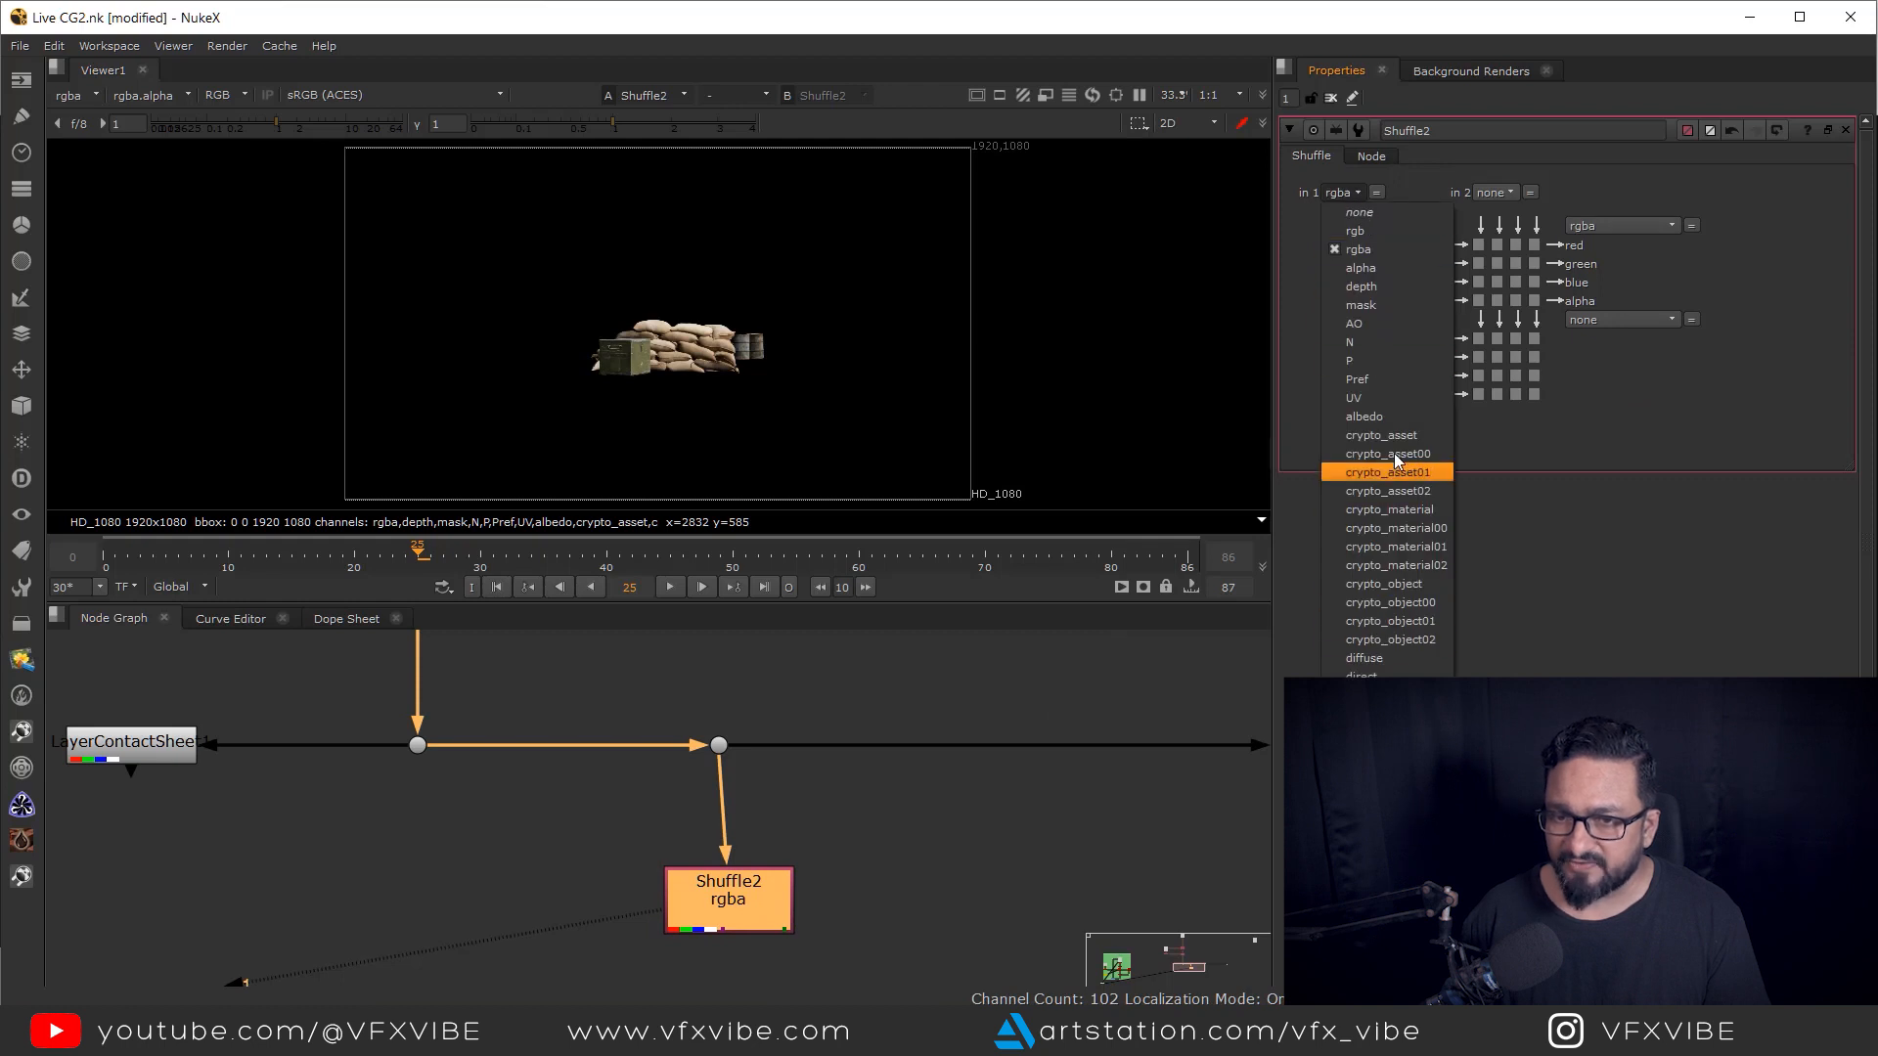
left_click(1369, 418)
left_click_drag(731, 924, 722, 948)
left_click(720, 821)
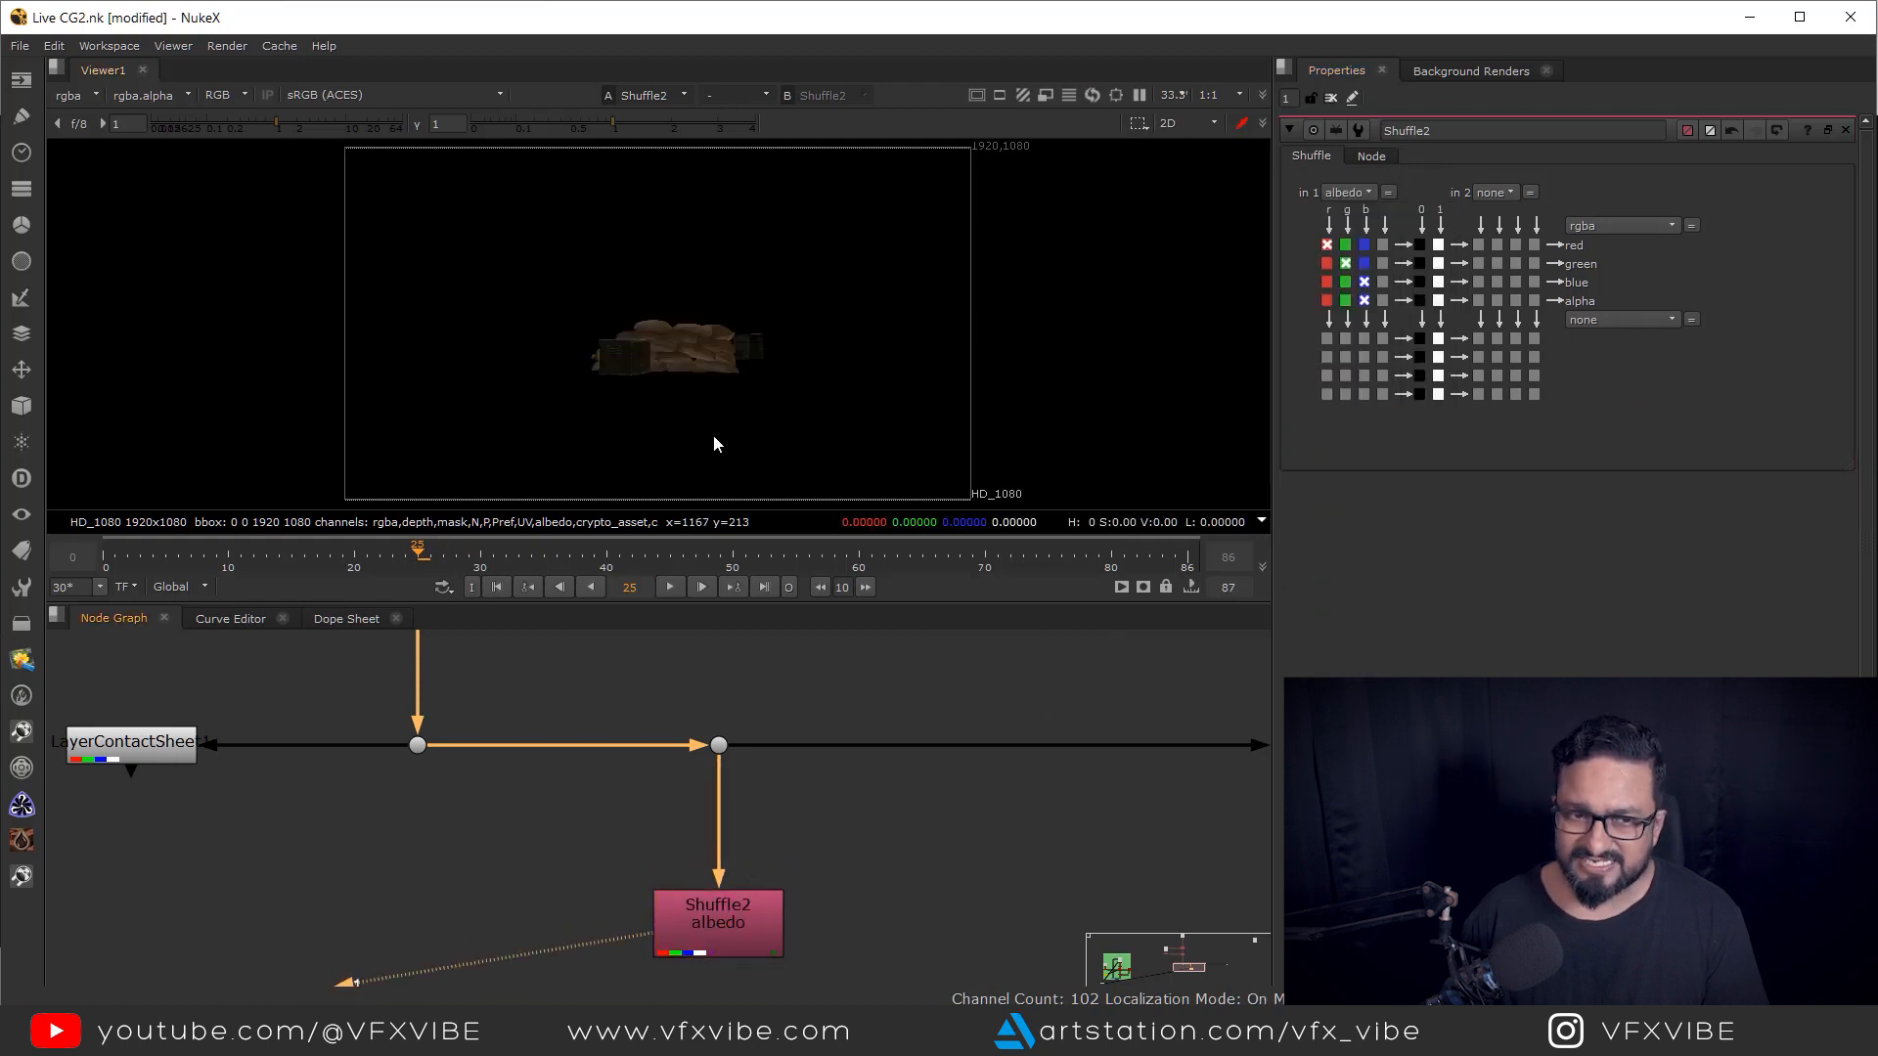
scroll(684, 357, "up", 5)
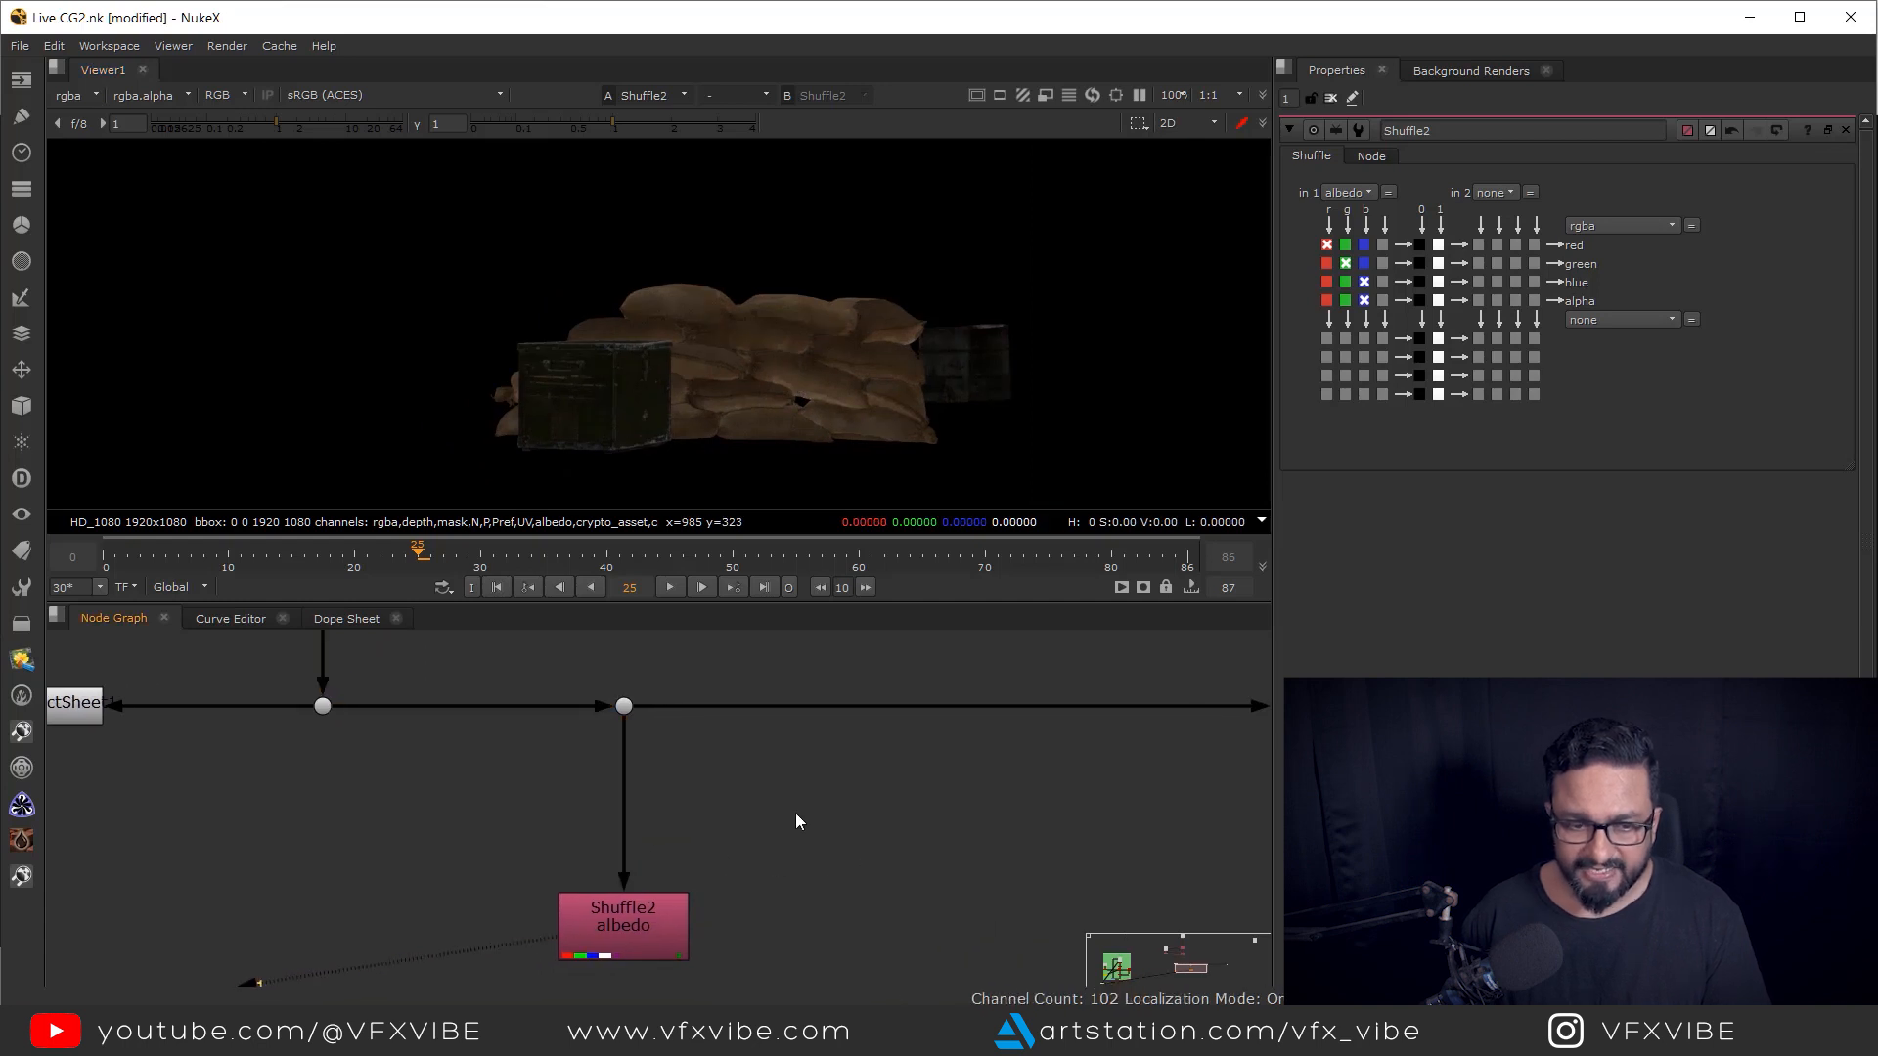
- Duplicate the albedo Shuffle, connect the copy to a new dot further along the pipe, and set its first input to AO
left_click_drag(796, 820, 641, 964)
left_click(829, 909)
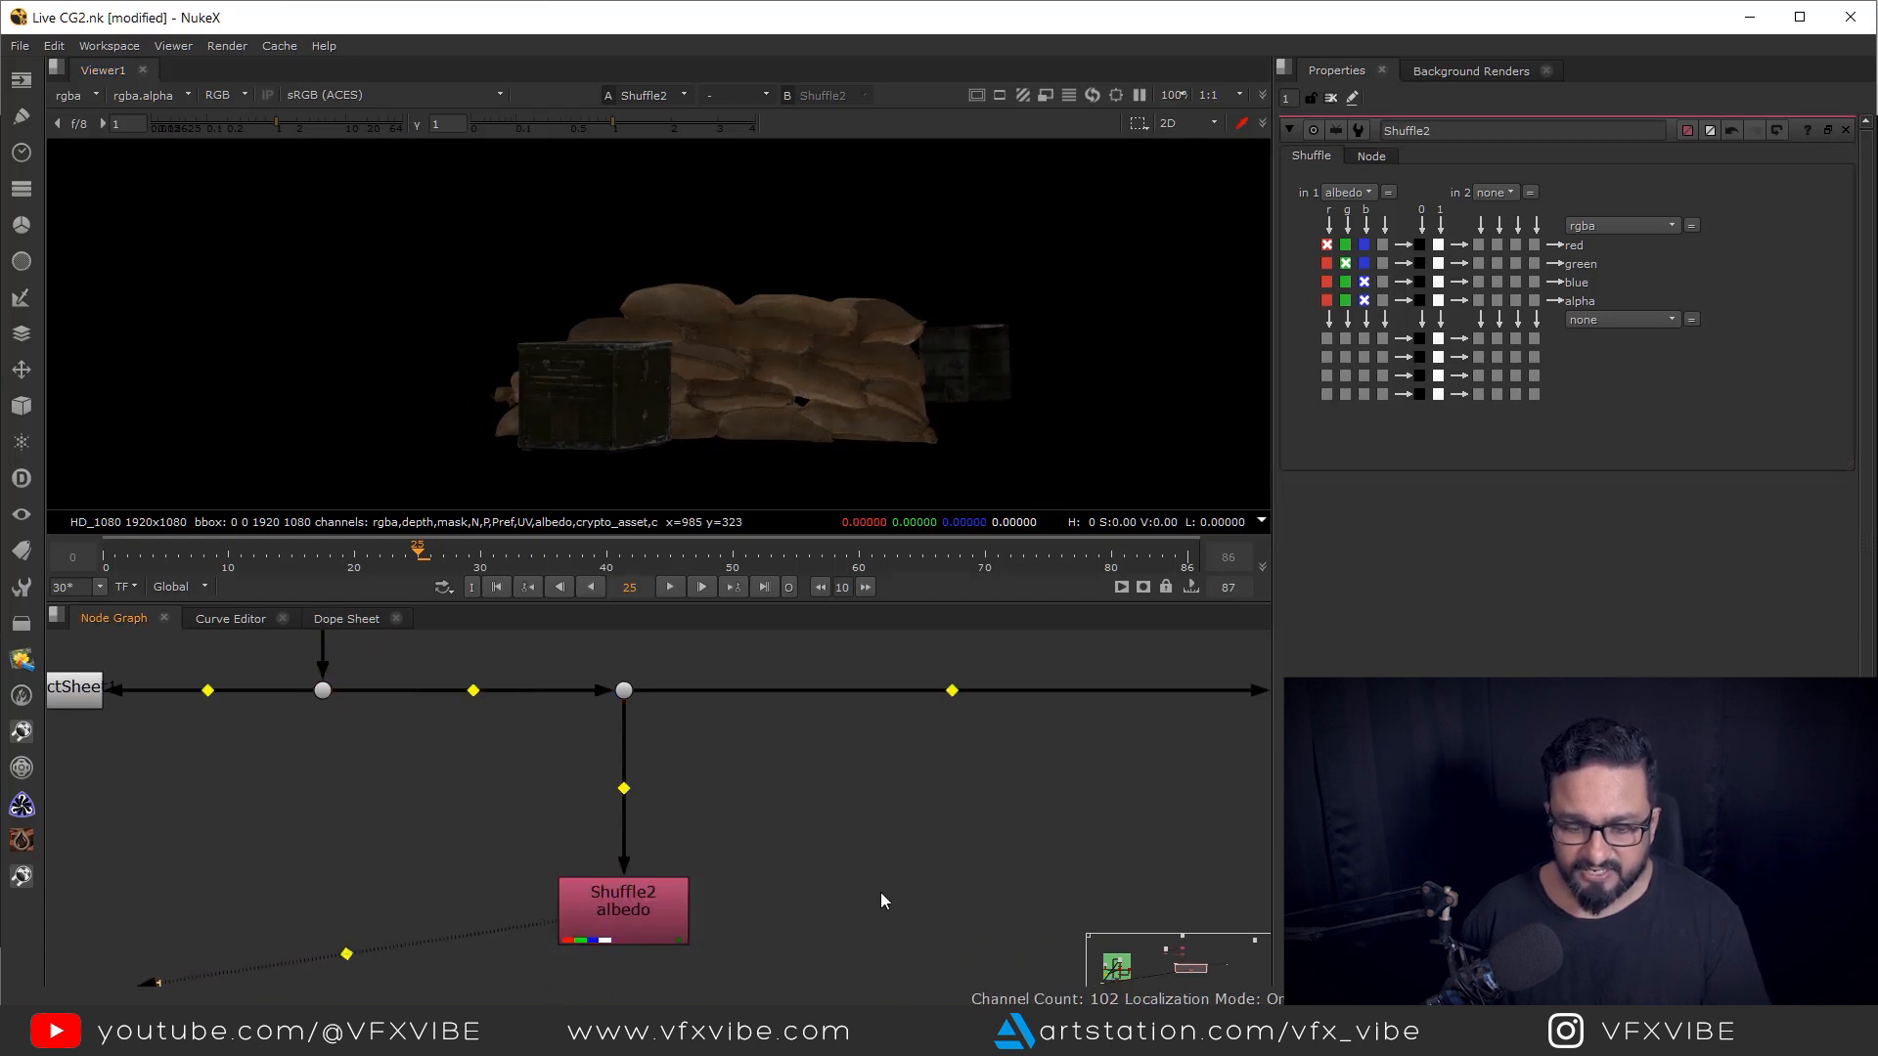
key("ctrl+v")
left_click(950, 690, "ctrl")
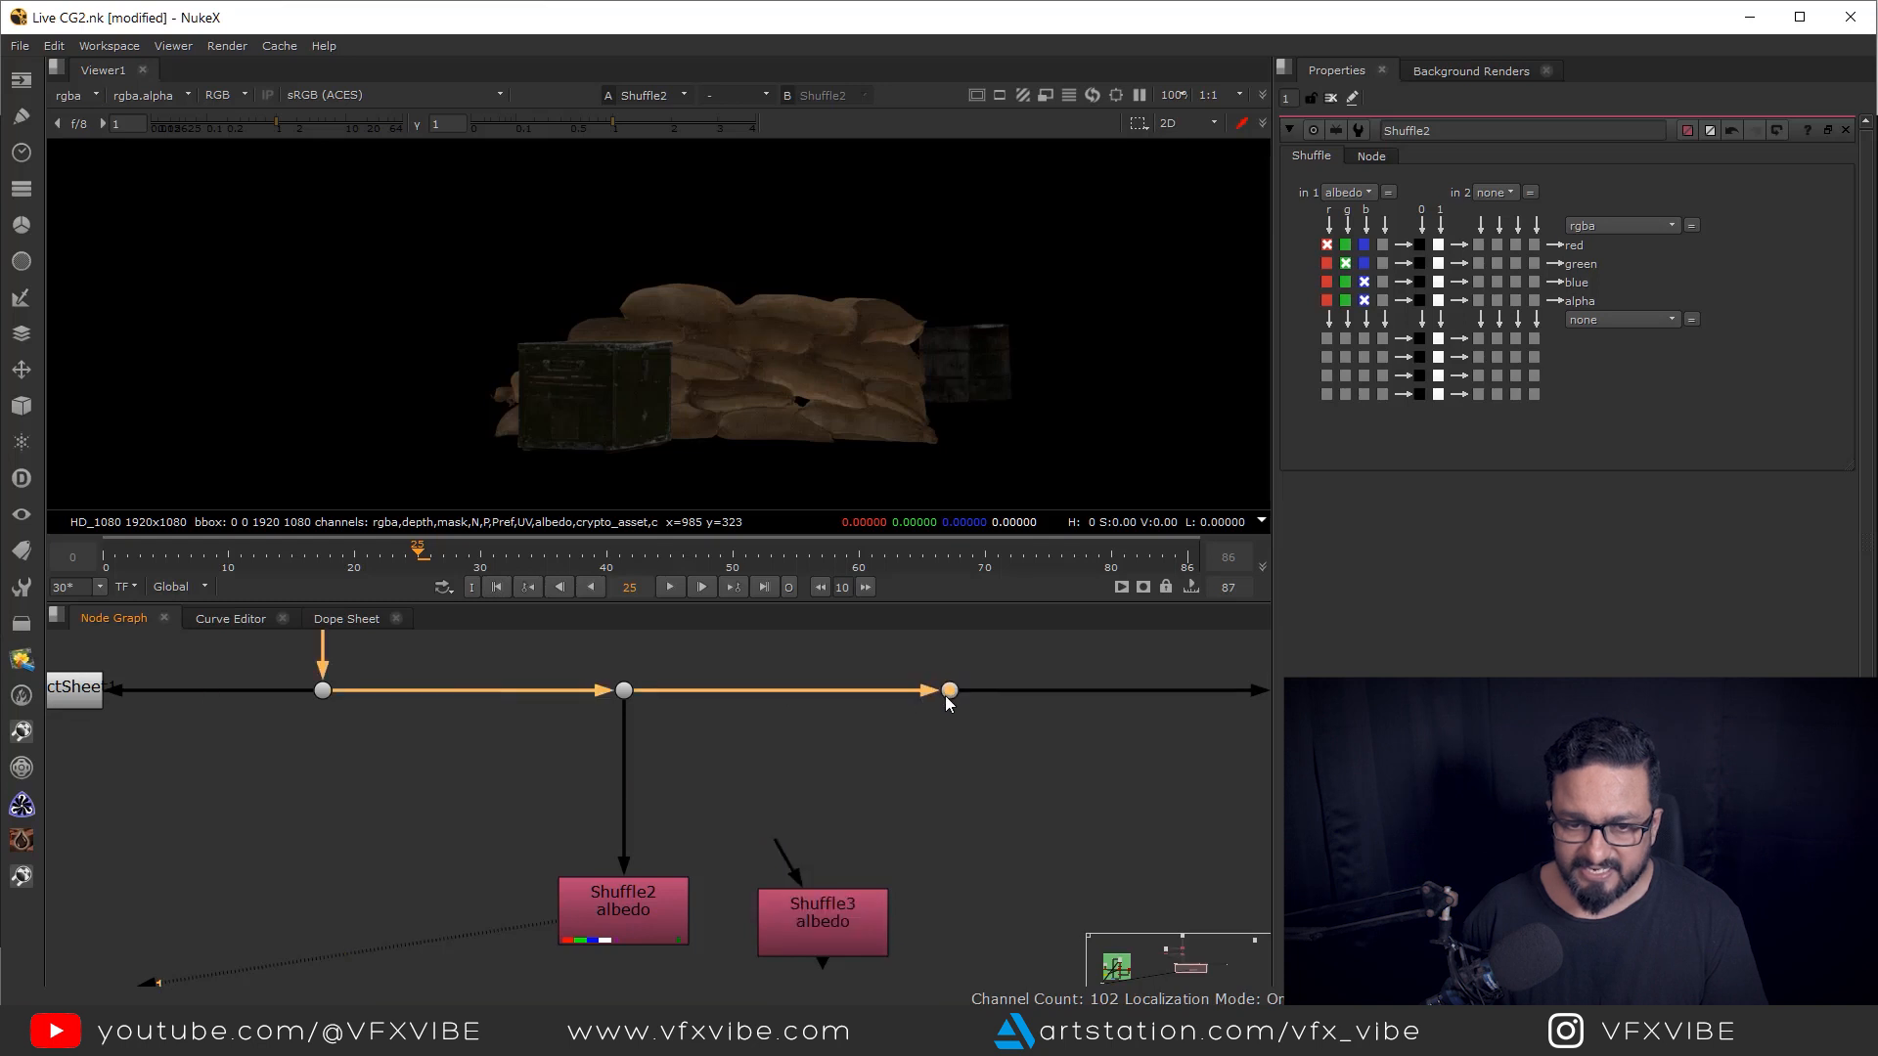
left_click_drag(826, 919, 953, 910)
left_click_drag(941, 714, 940, 693)
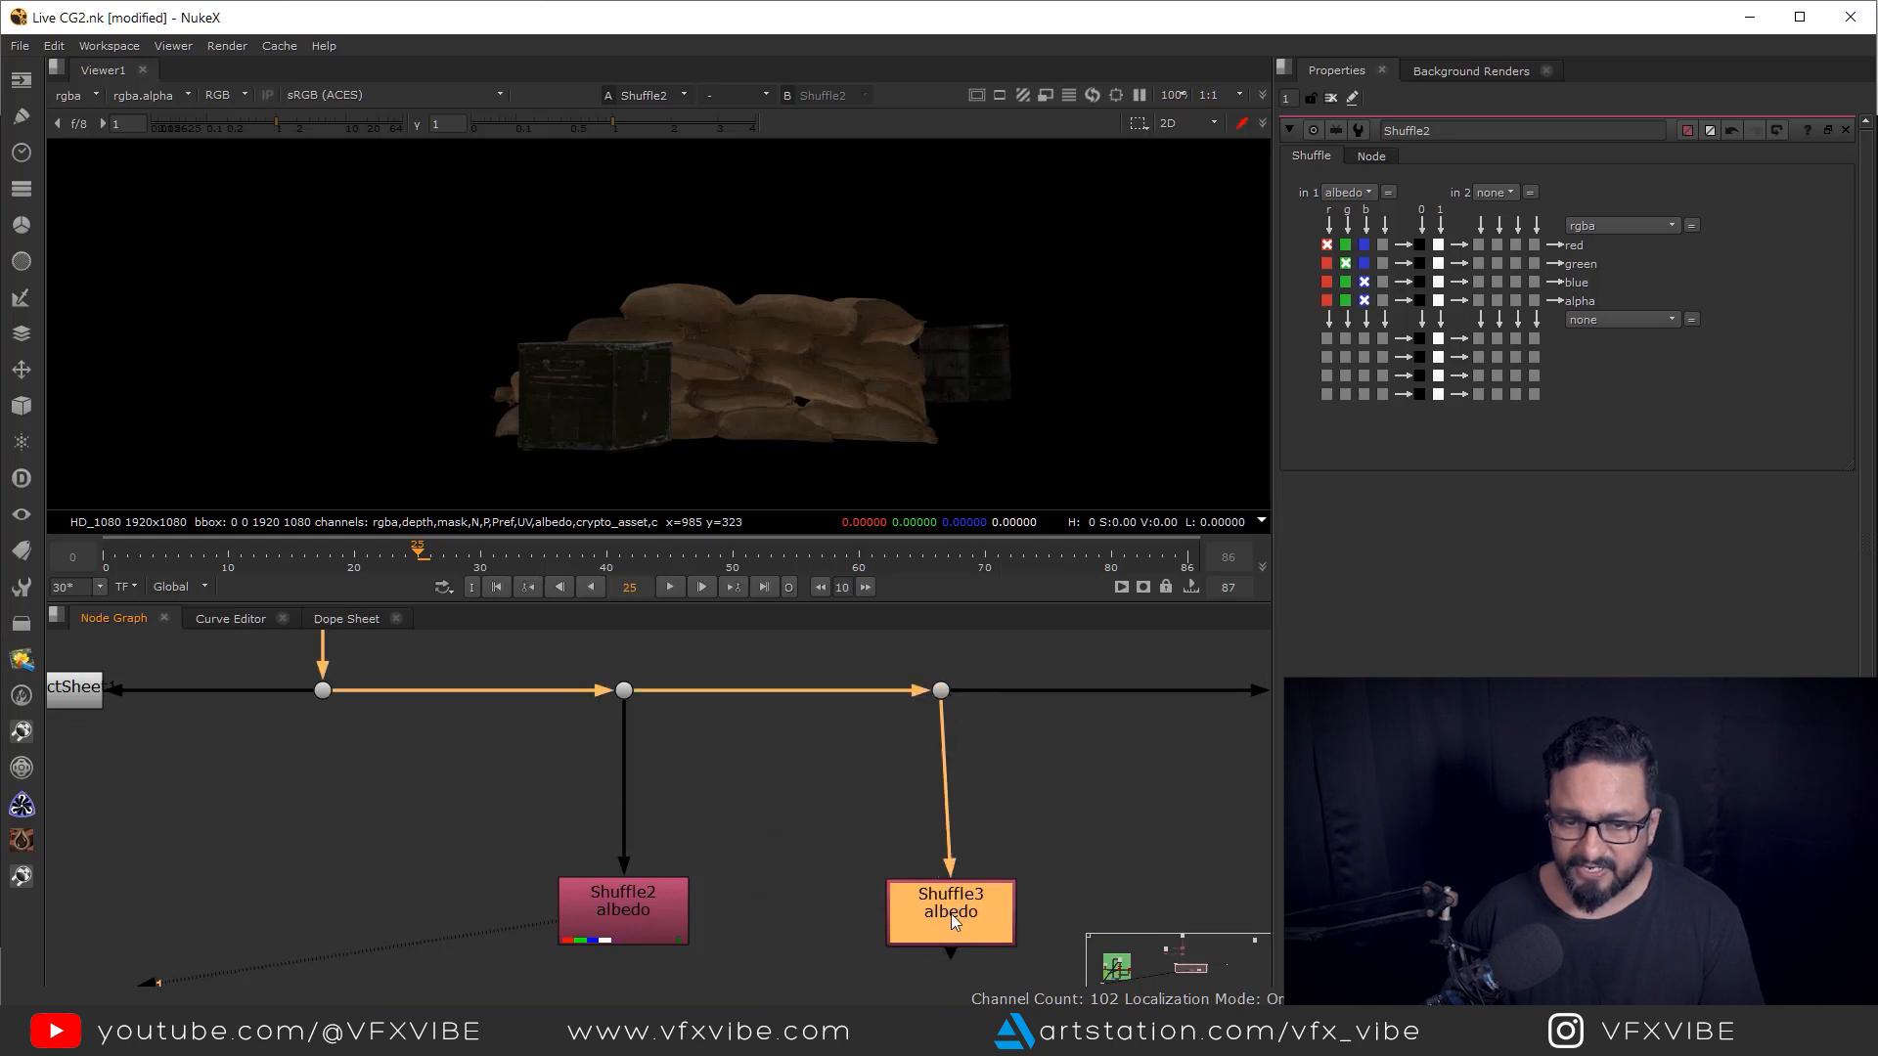
left_click_drag(951, 913, 936, 933)
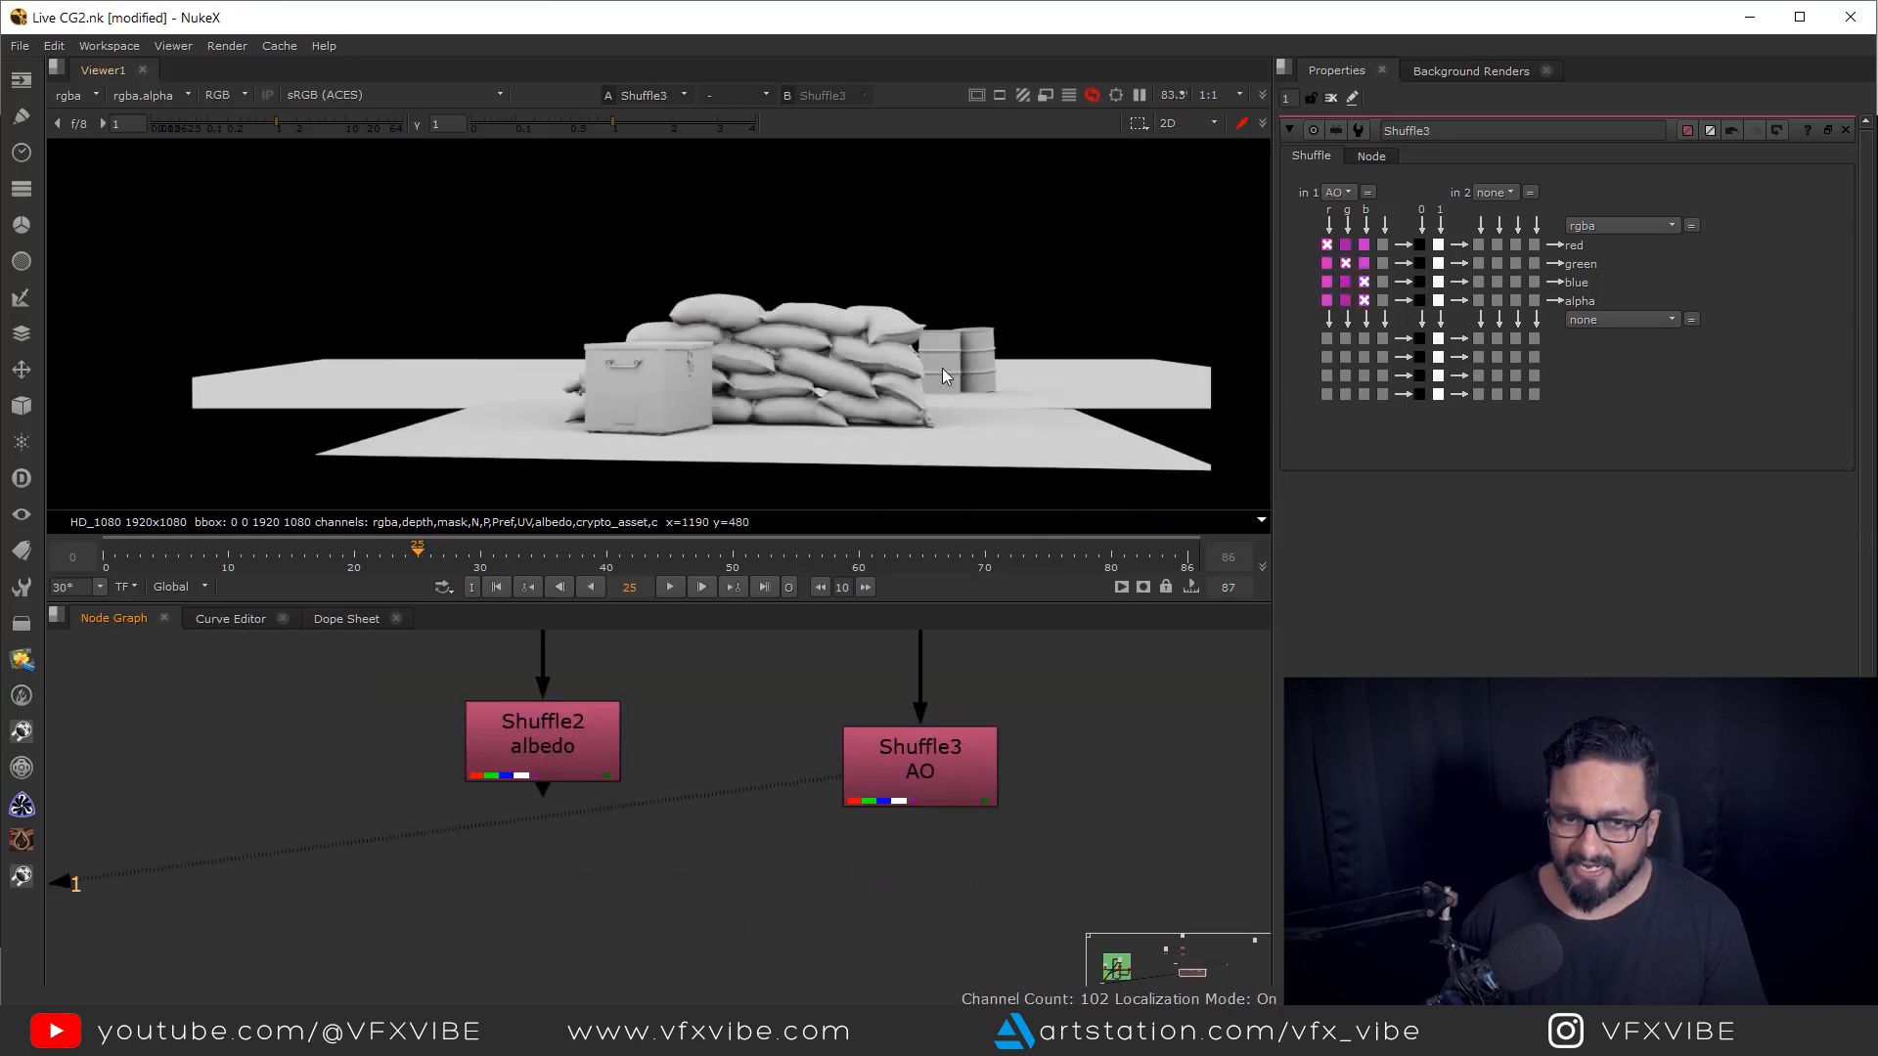
- Inspect the AO pass up close in the viewer, switching between its alpha channel and full color
scroll(941, 368, "down", 3)
key("a")
scroll(929, 284, "down", 3)
key("a")
key("a")
scroll(894, 321, "up", 6)
scroll(894, 320, "up", 3)
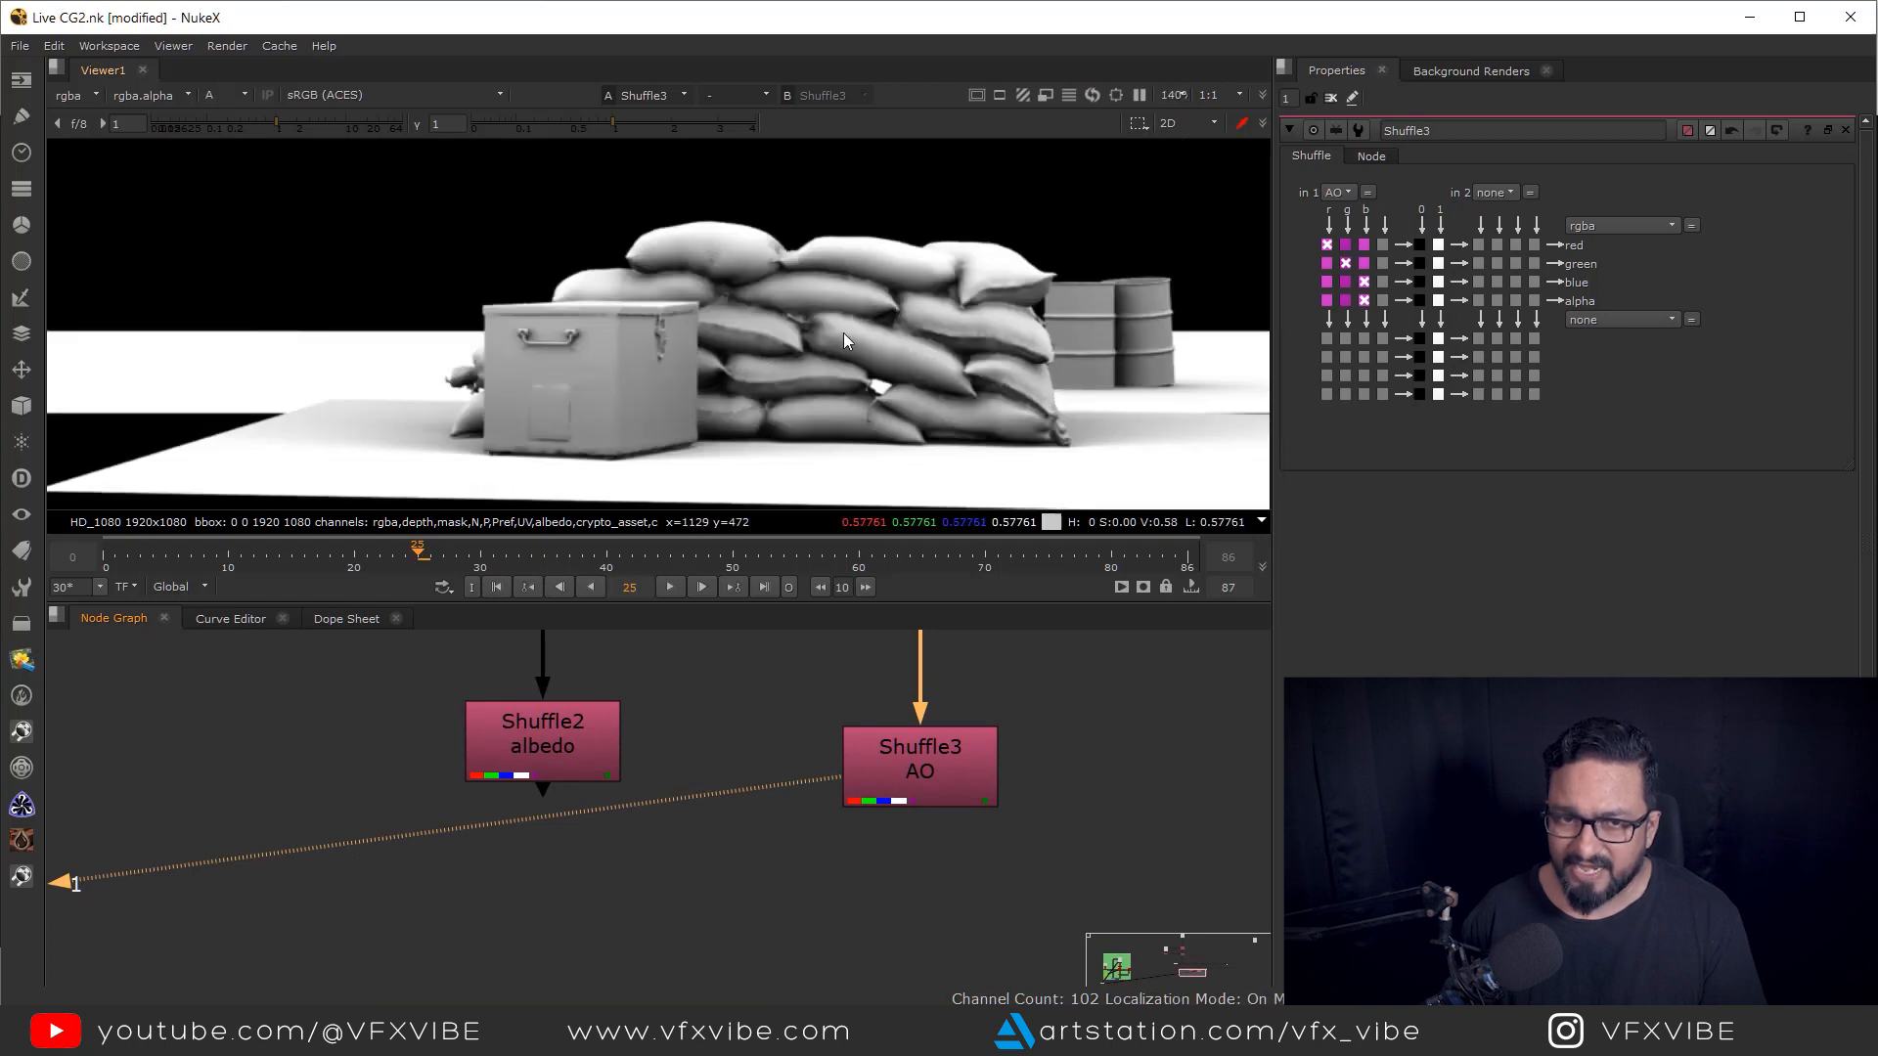
key("a")
scroll(913, 806, "down", 5)
left_click(921, 796)
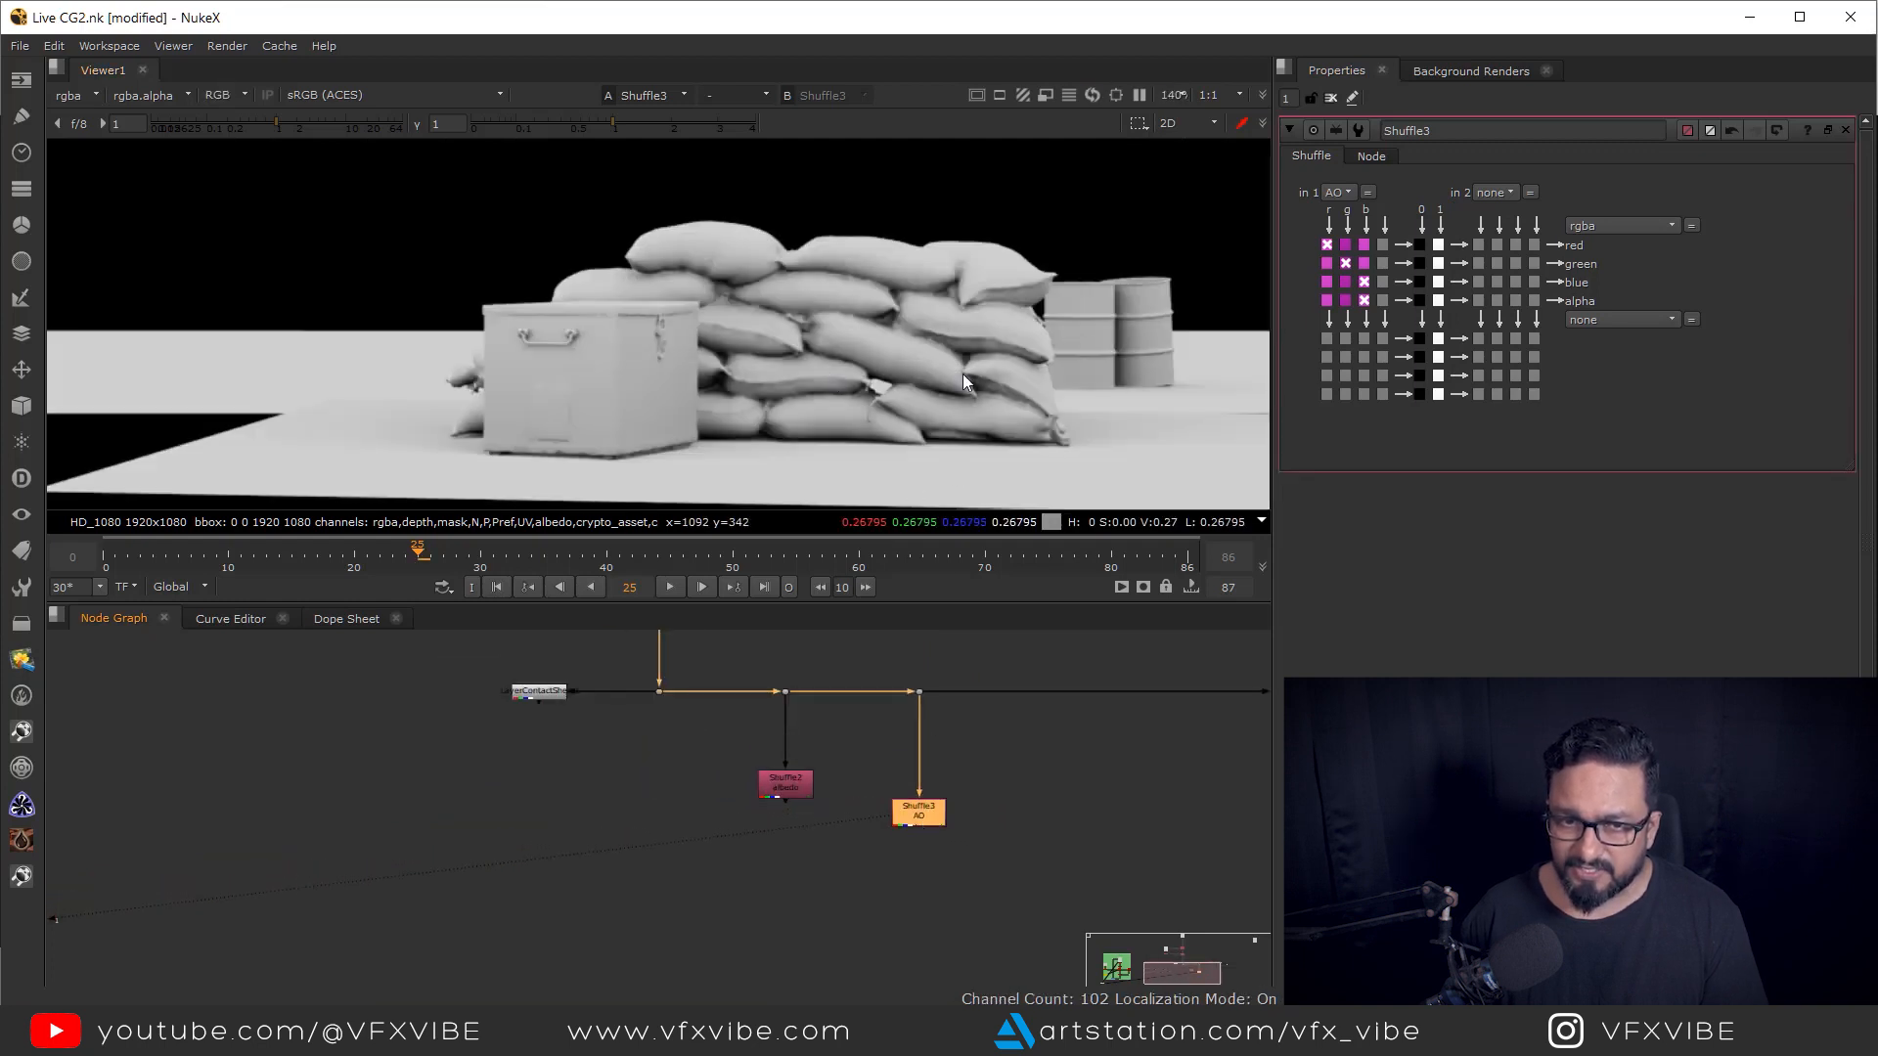
scroll(962, 374, "down", 5)
- Merge the AO Shuffle, routed through a dot, onto the albedo Shuffle with the multiply operation, and view the Merge
left_click(767, 829)
scroll(765, 827, "up", 3)
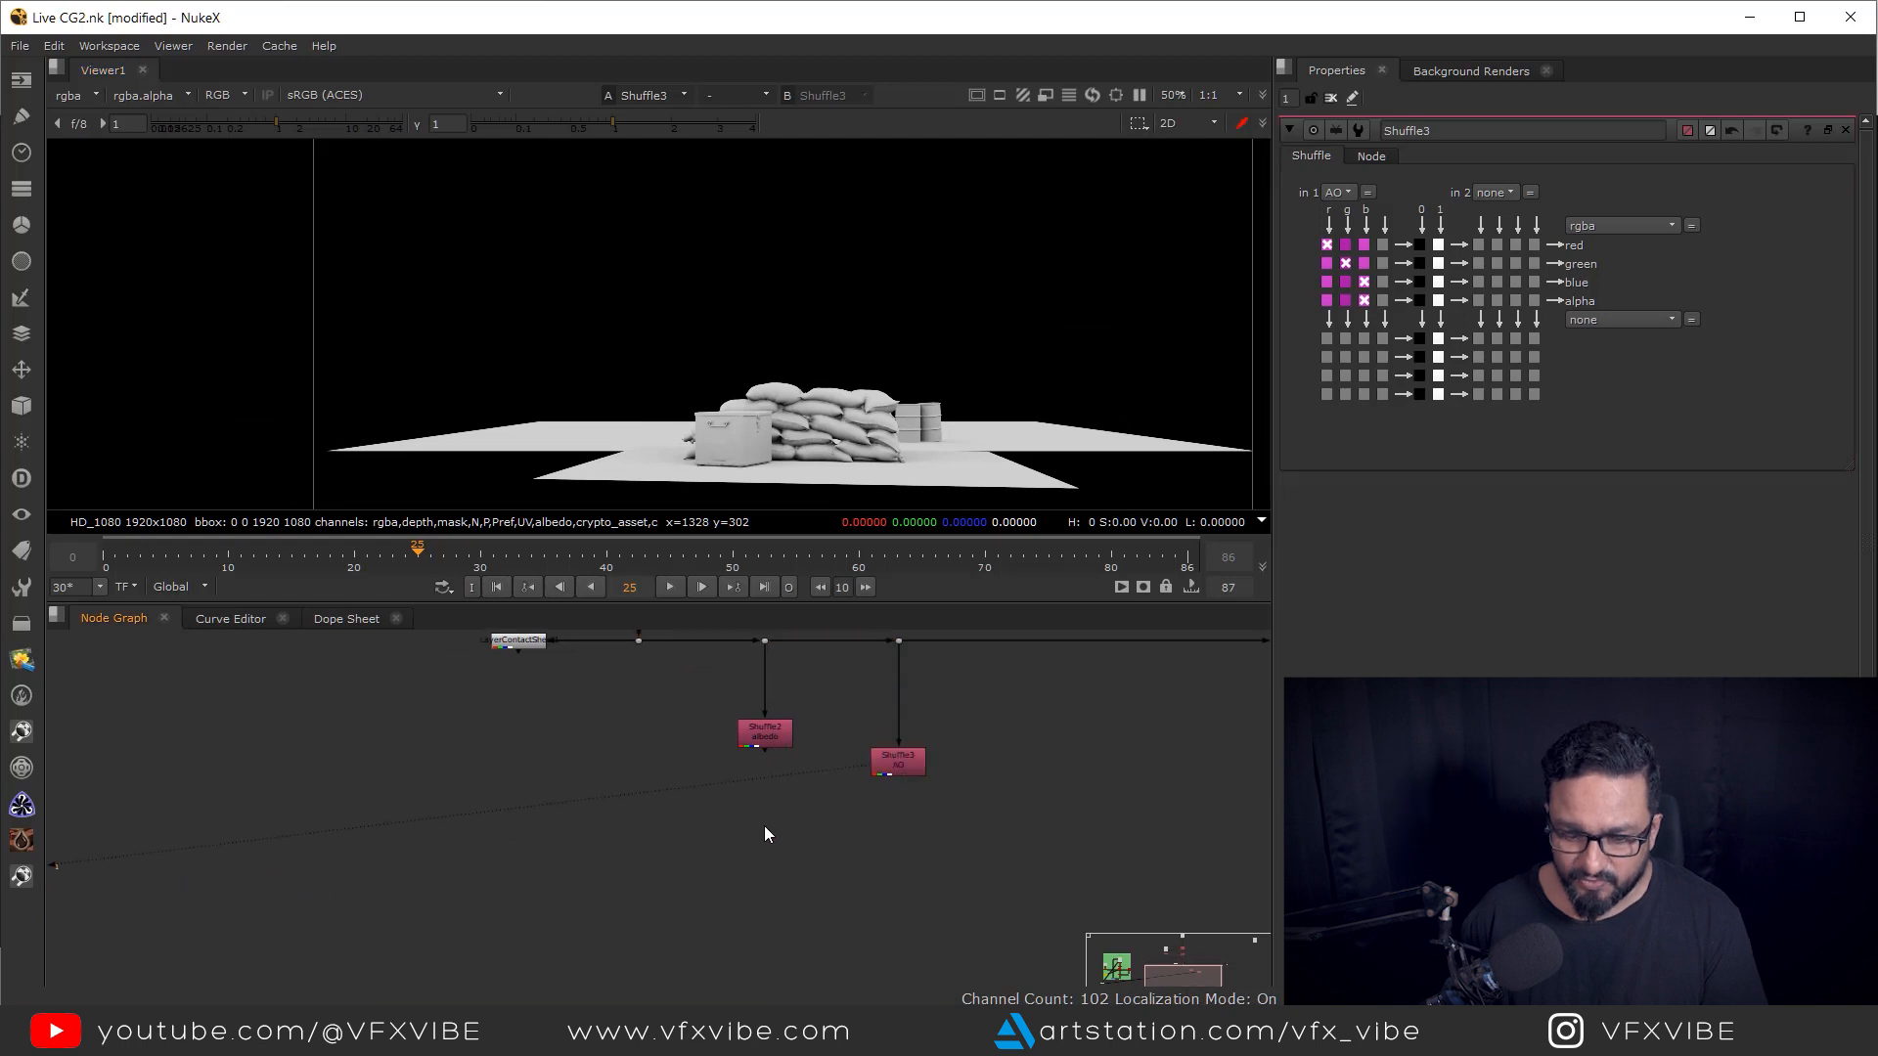
key("m")
left_click_drag(782, 800, 771, 711)
left_click_drag(760, 871, 981, 751)
left_click_drag(858, 810, 977, 872)
key("1")
left_click(1410, 184)
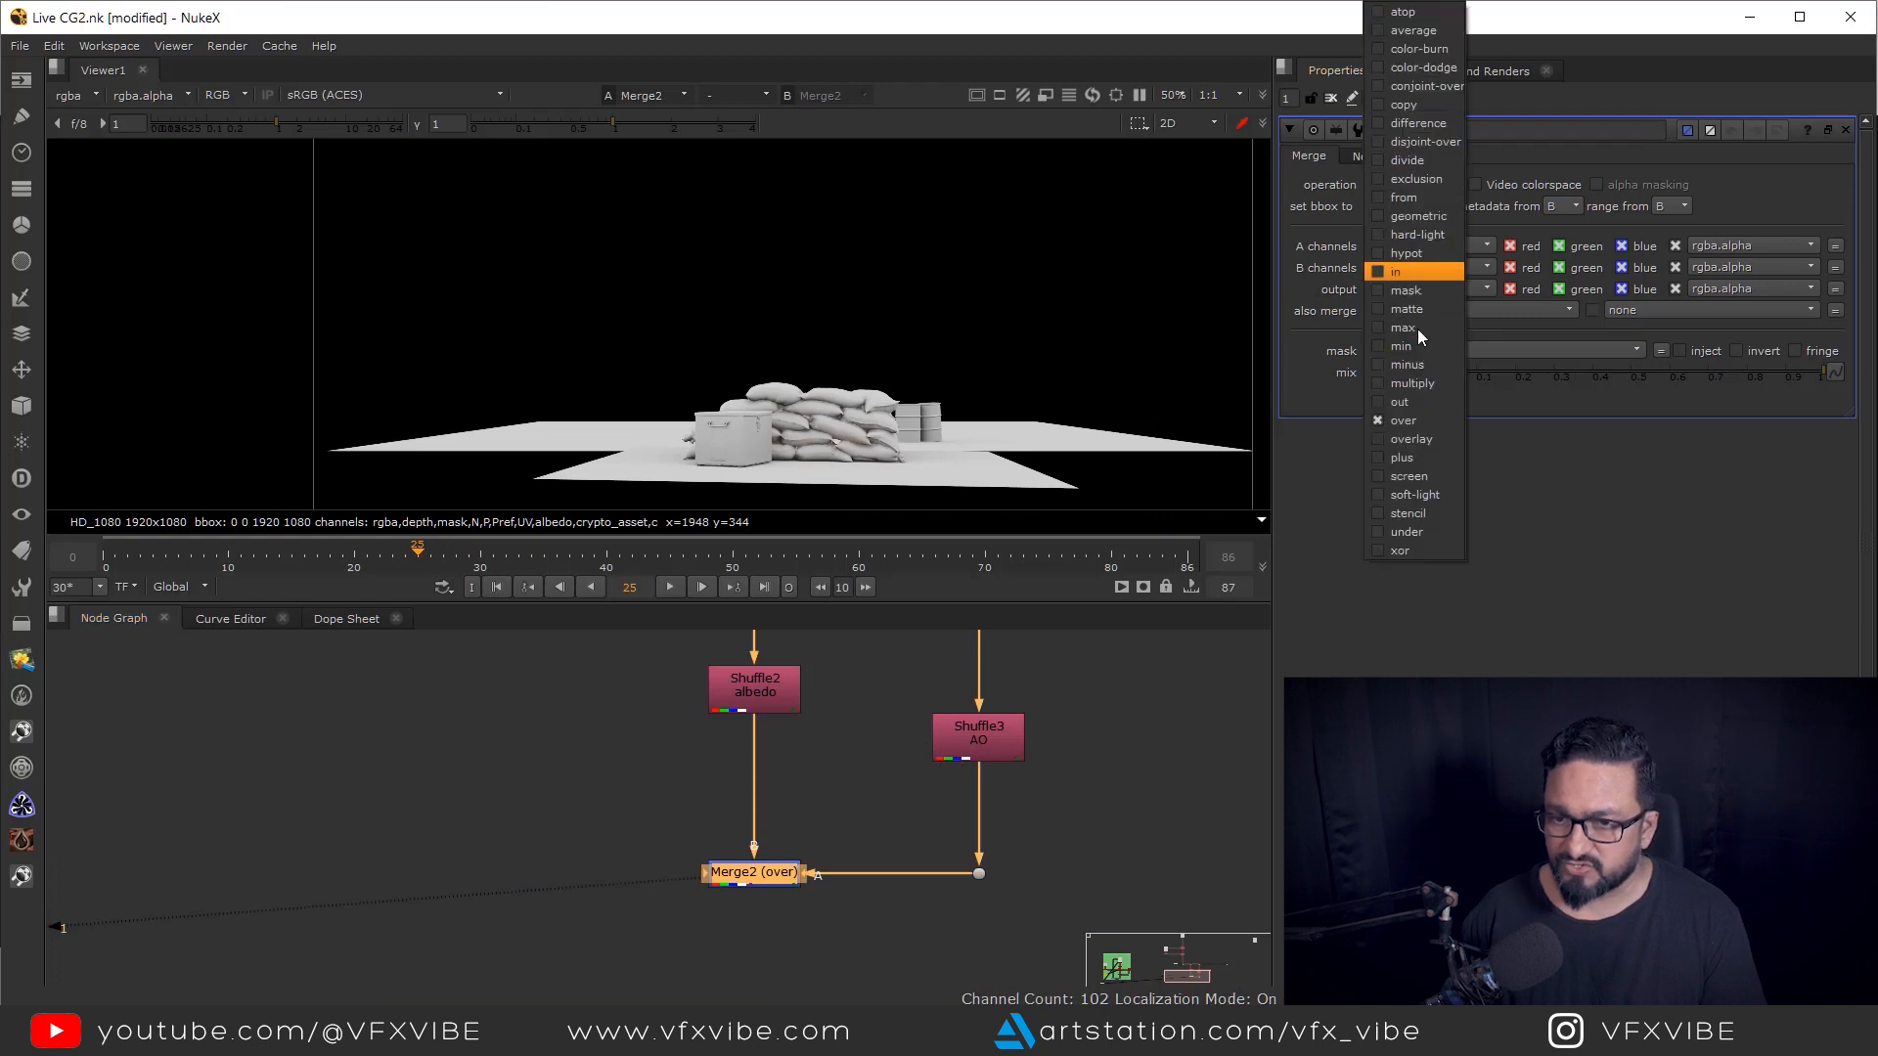
left_click(1422, 382)
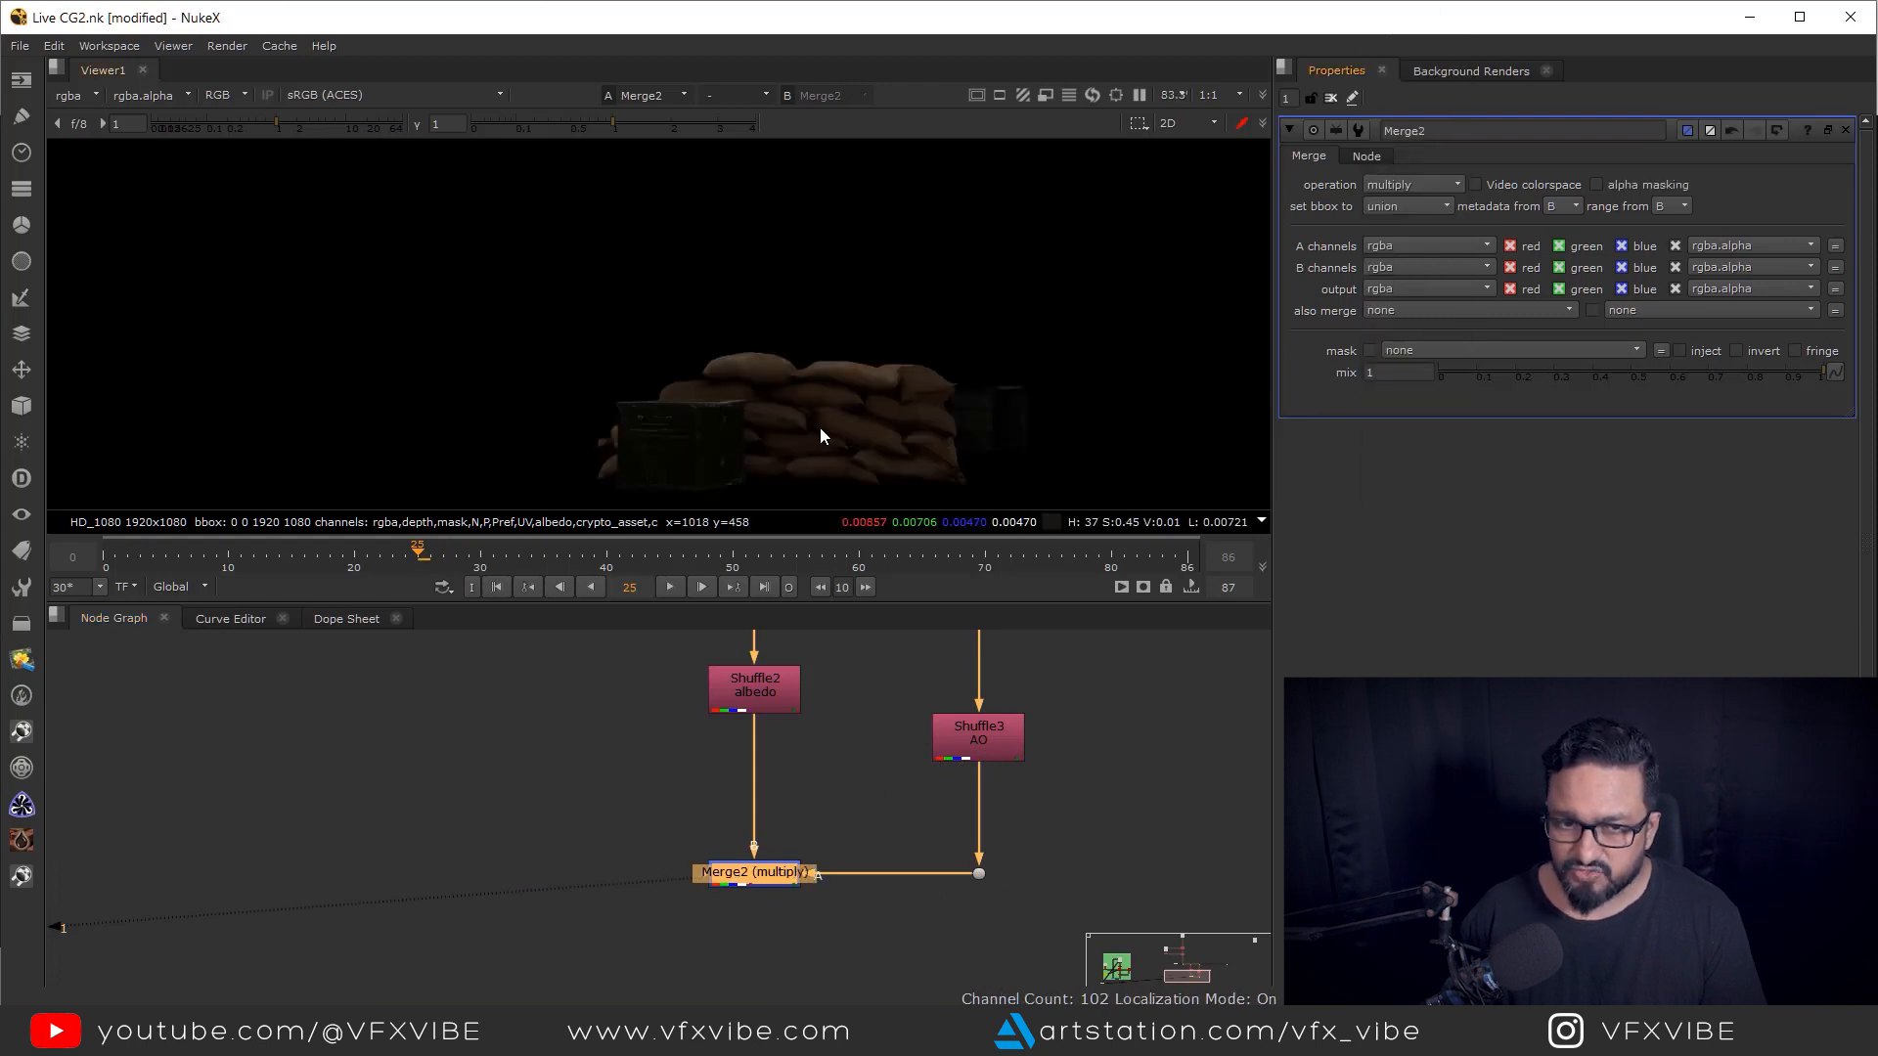
- Raise the viewer gain to 5.8 and compare the albedo pass alone with its AO multiply result
scroll(888, 397, "up", 2)
scroll(855, 358, "up", 4)
left_click(759, 721)
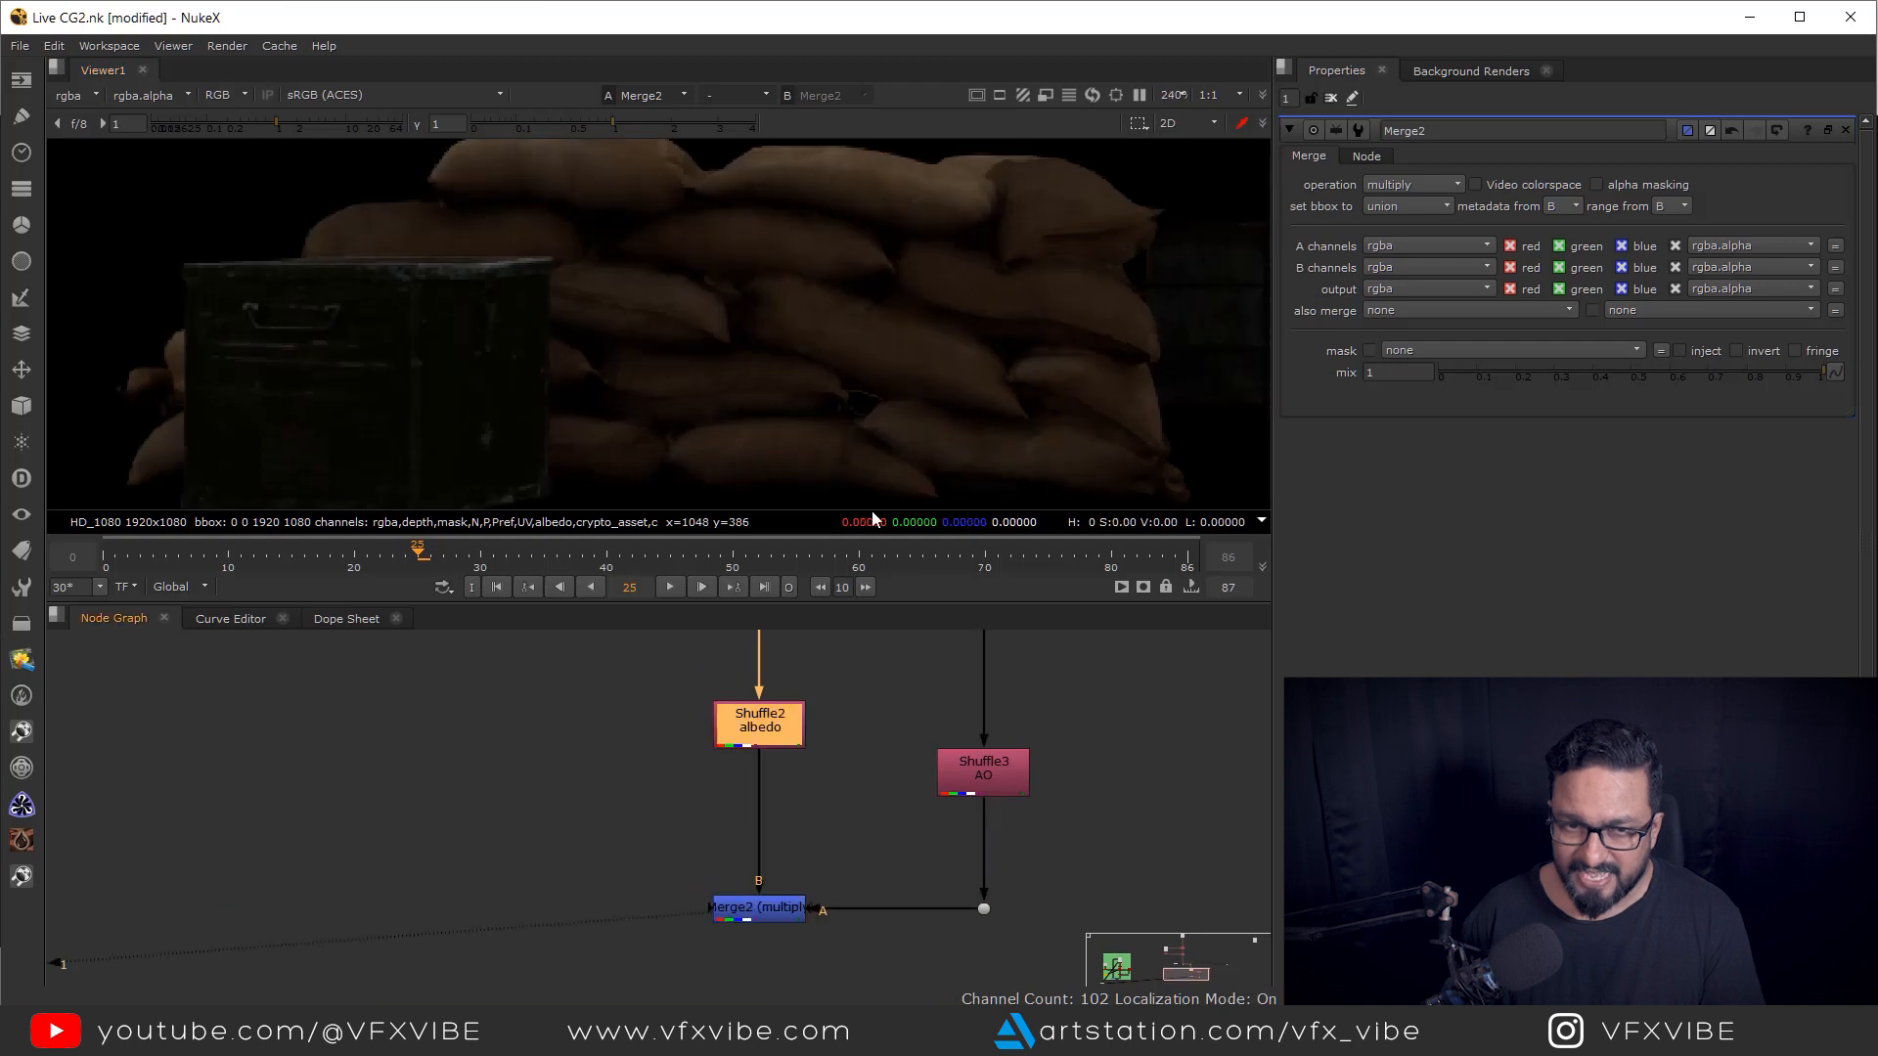
key("1")
left_click(933, 789)
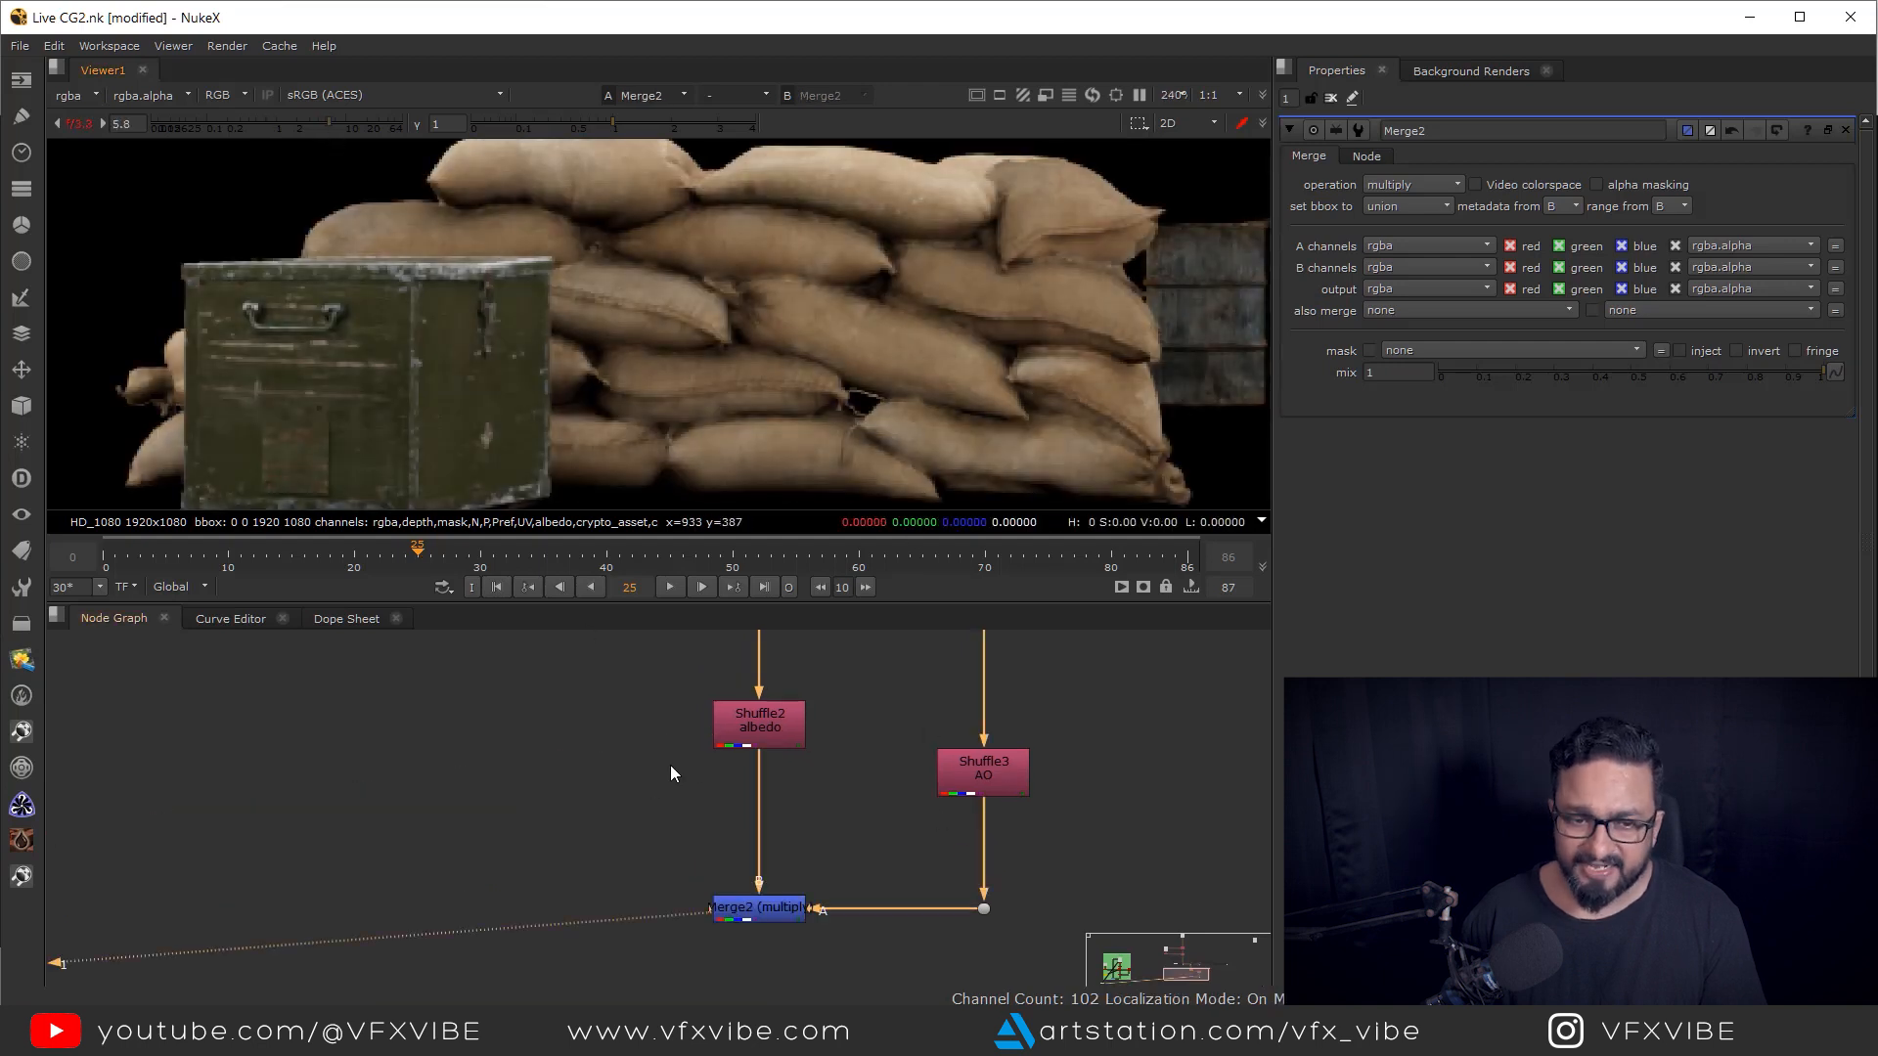
left_click(743, 737)
key("1")
left_click(761, 909)
key("1")
left_click(806, 815)
scroll(871, 348, "down", 4)
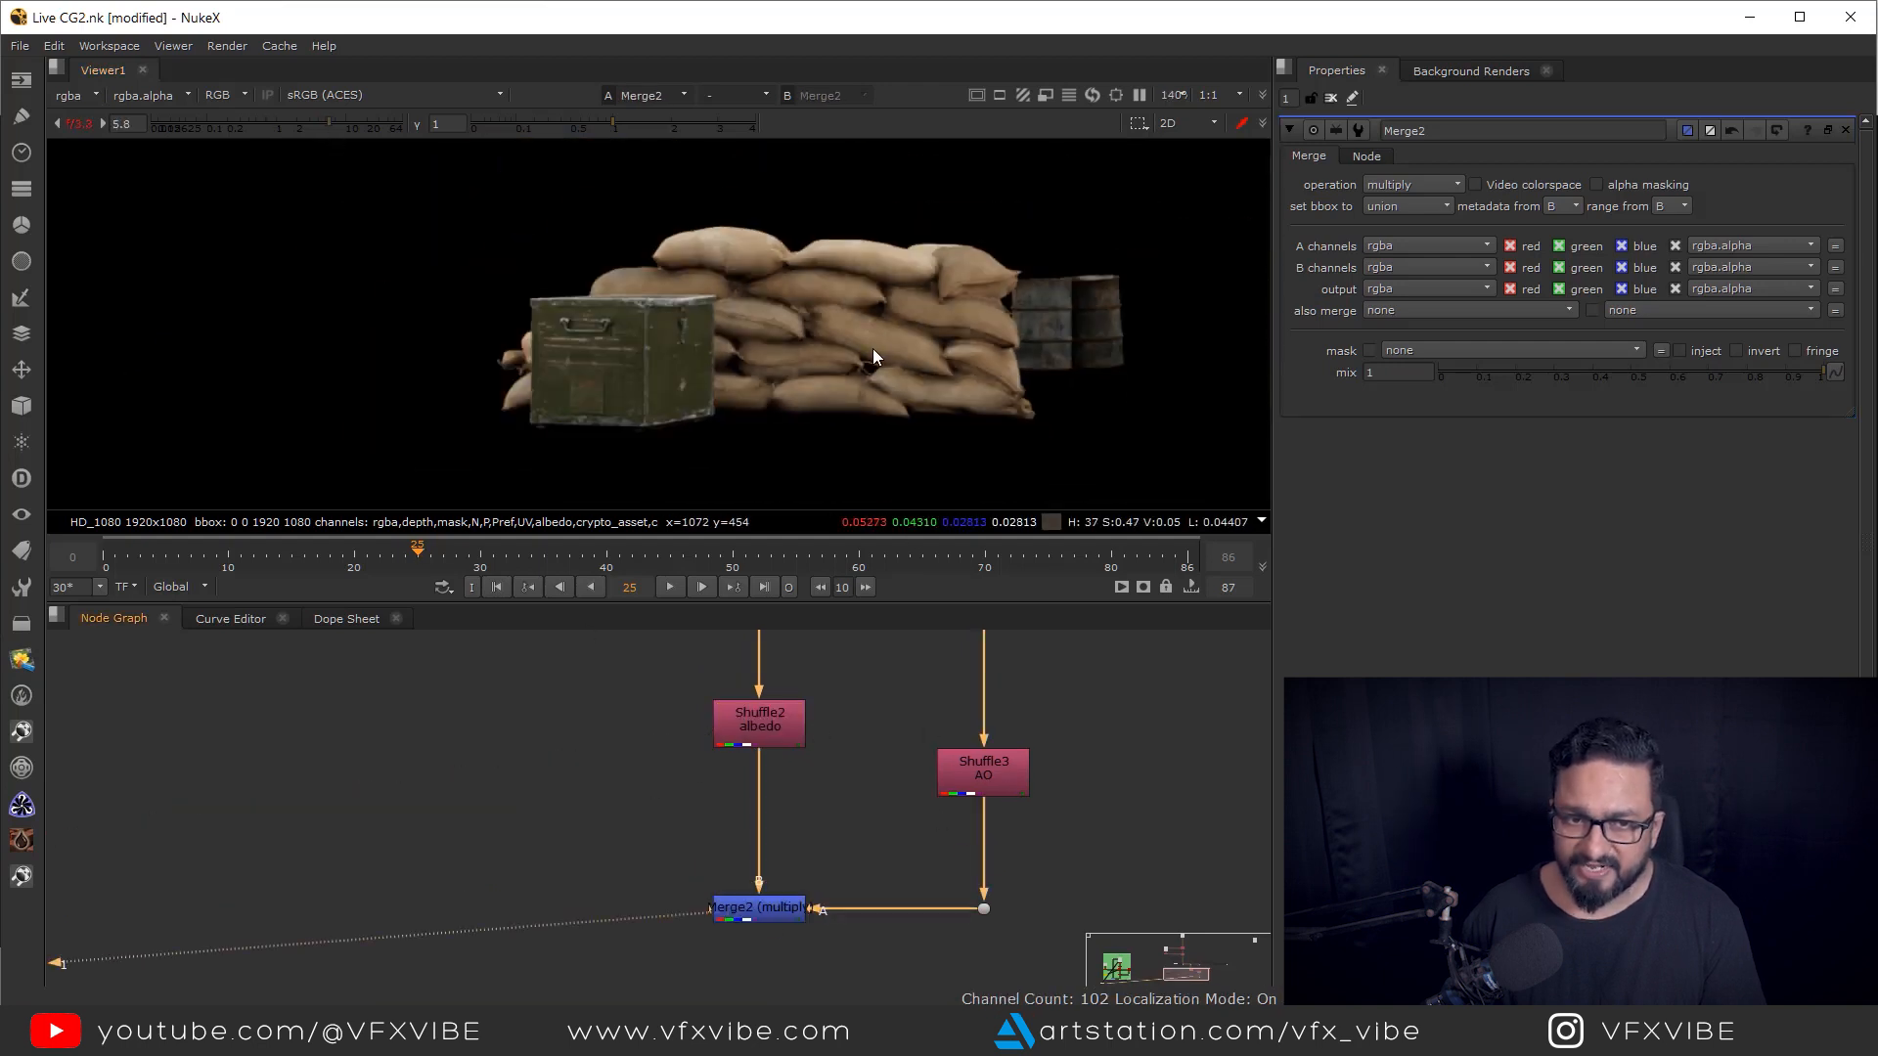
left_click_drag(872, 350, 825, 377)
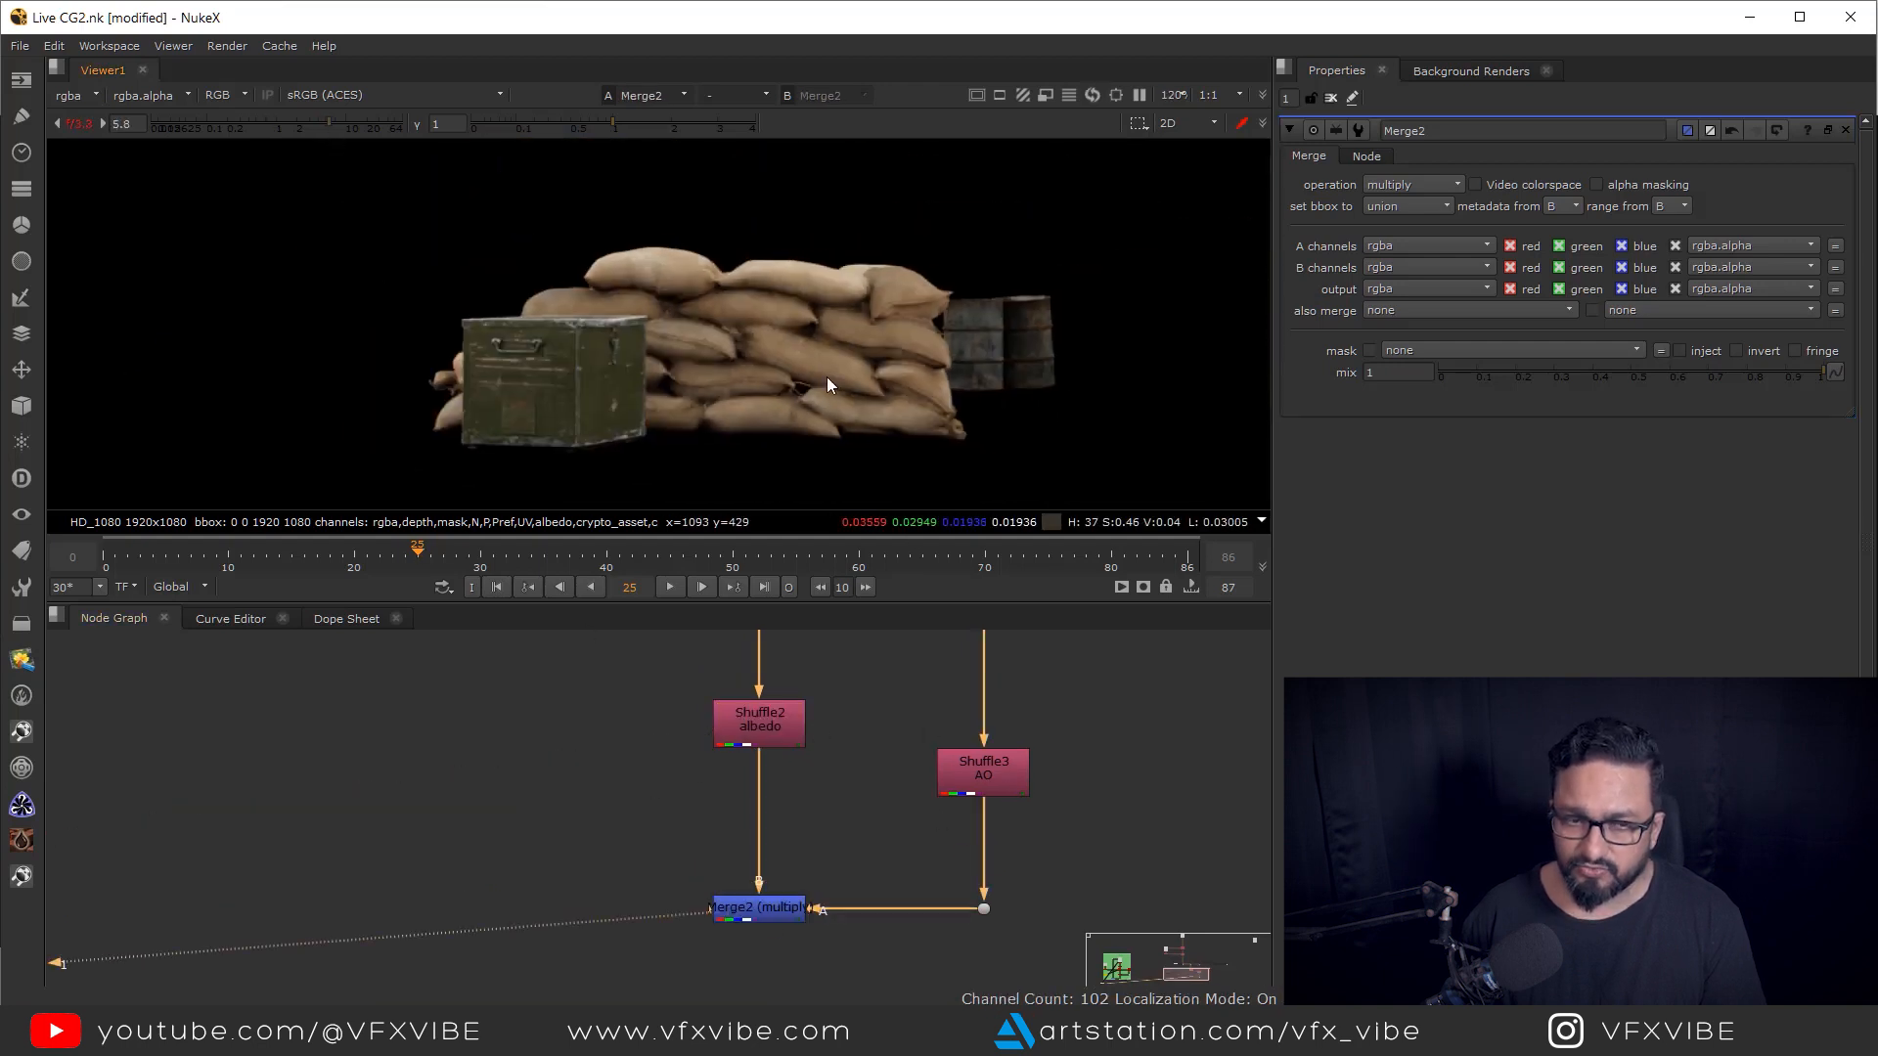
scroll(763, 315, "up", 3)
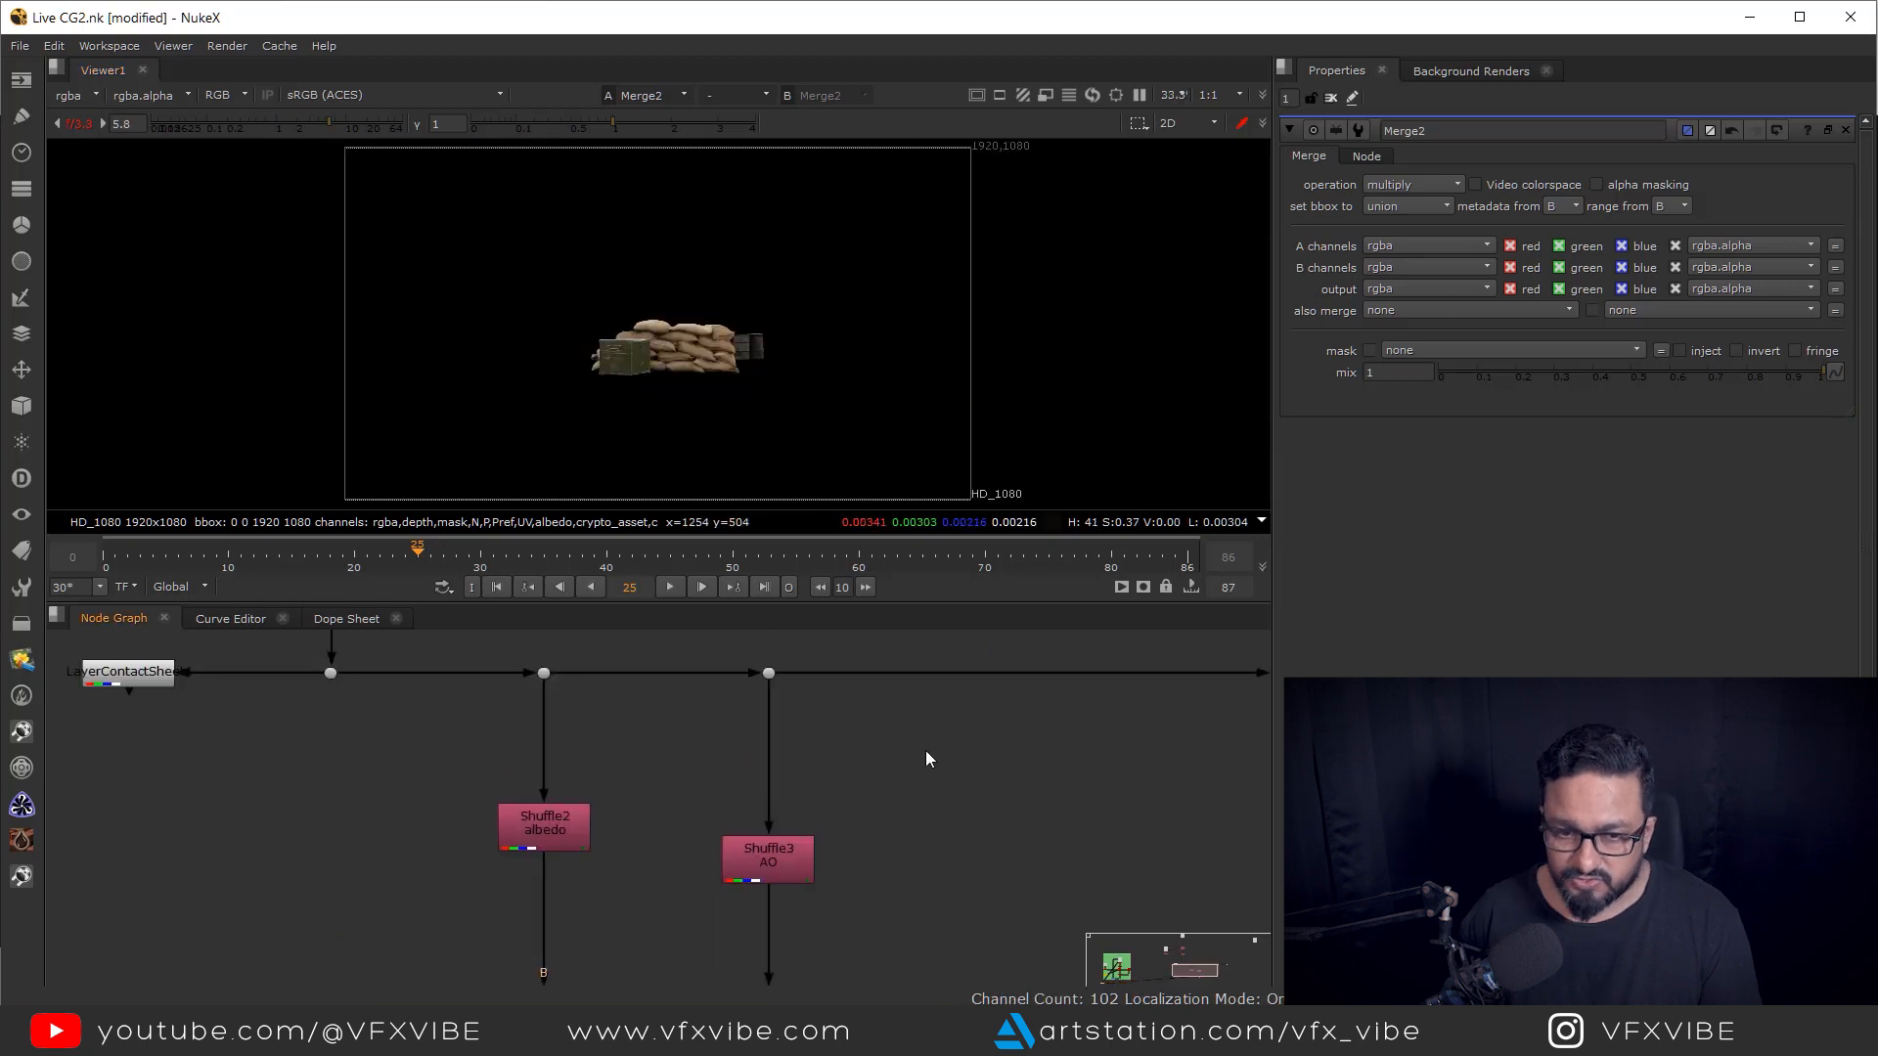
- Add a third branch dot on the pipe beyond the AO branch and paste another albedo Shuffle connected below it
left_click_drag(925, 749, 767, 764)
left_click(945, 686, "ctrl")
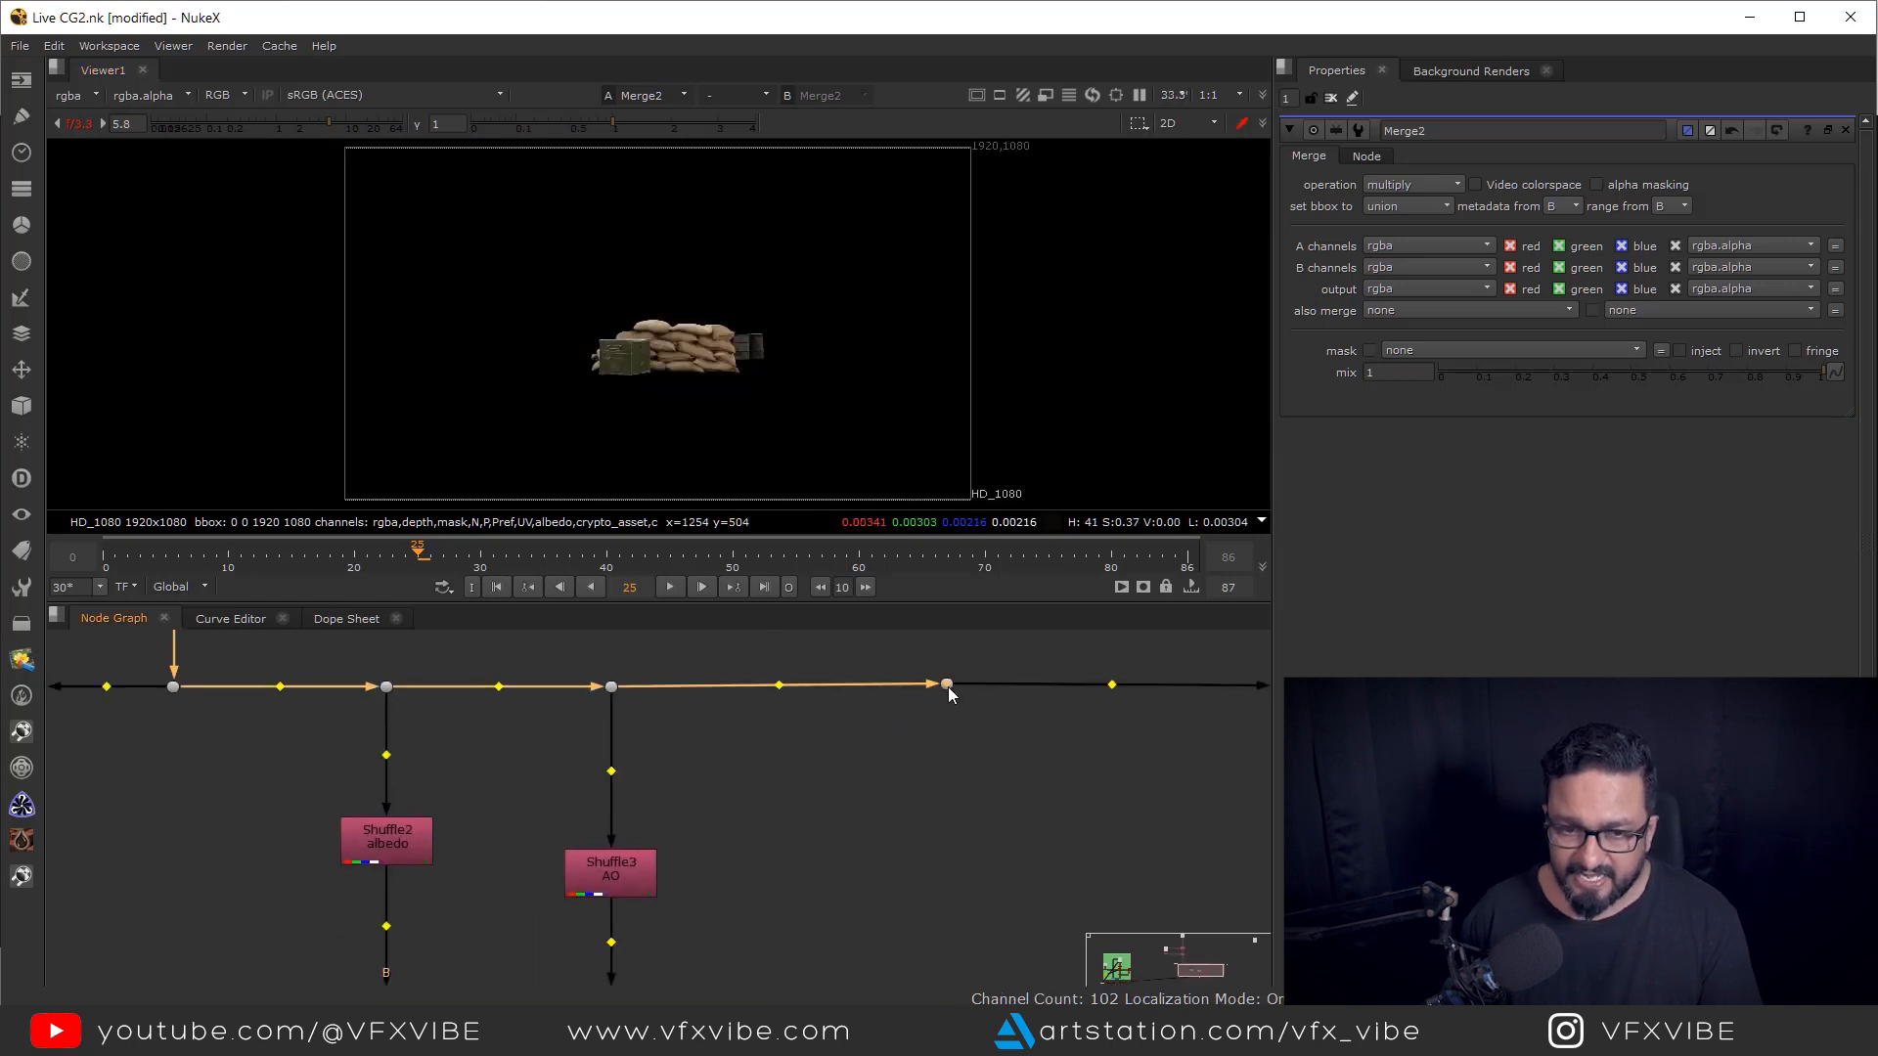
key("ctrl+v")
left_click_drag(943, 792, 942, 873)
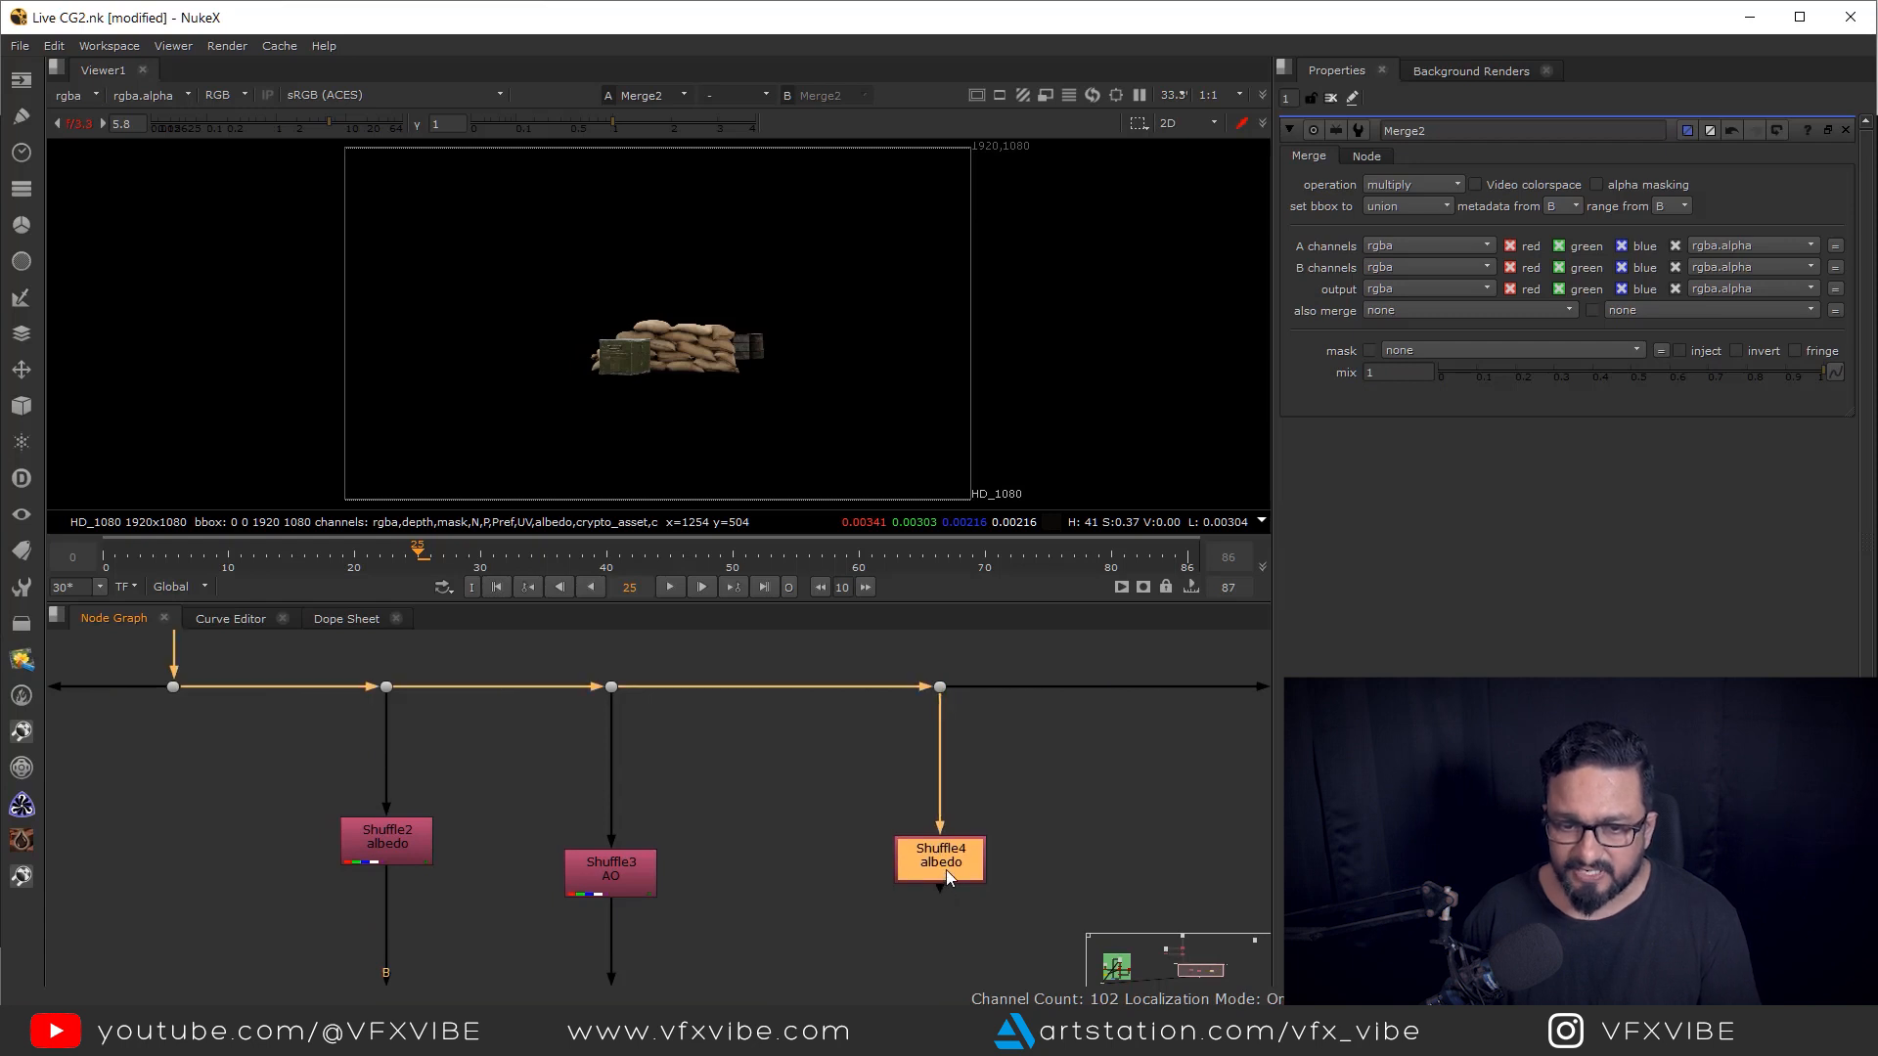
- Set the third Shuffle's first input to the direct layer and inspect it with the viewer gain back at 1
key("1")
double_click(947, 870)
left_click(1355, 193)
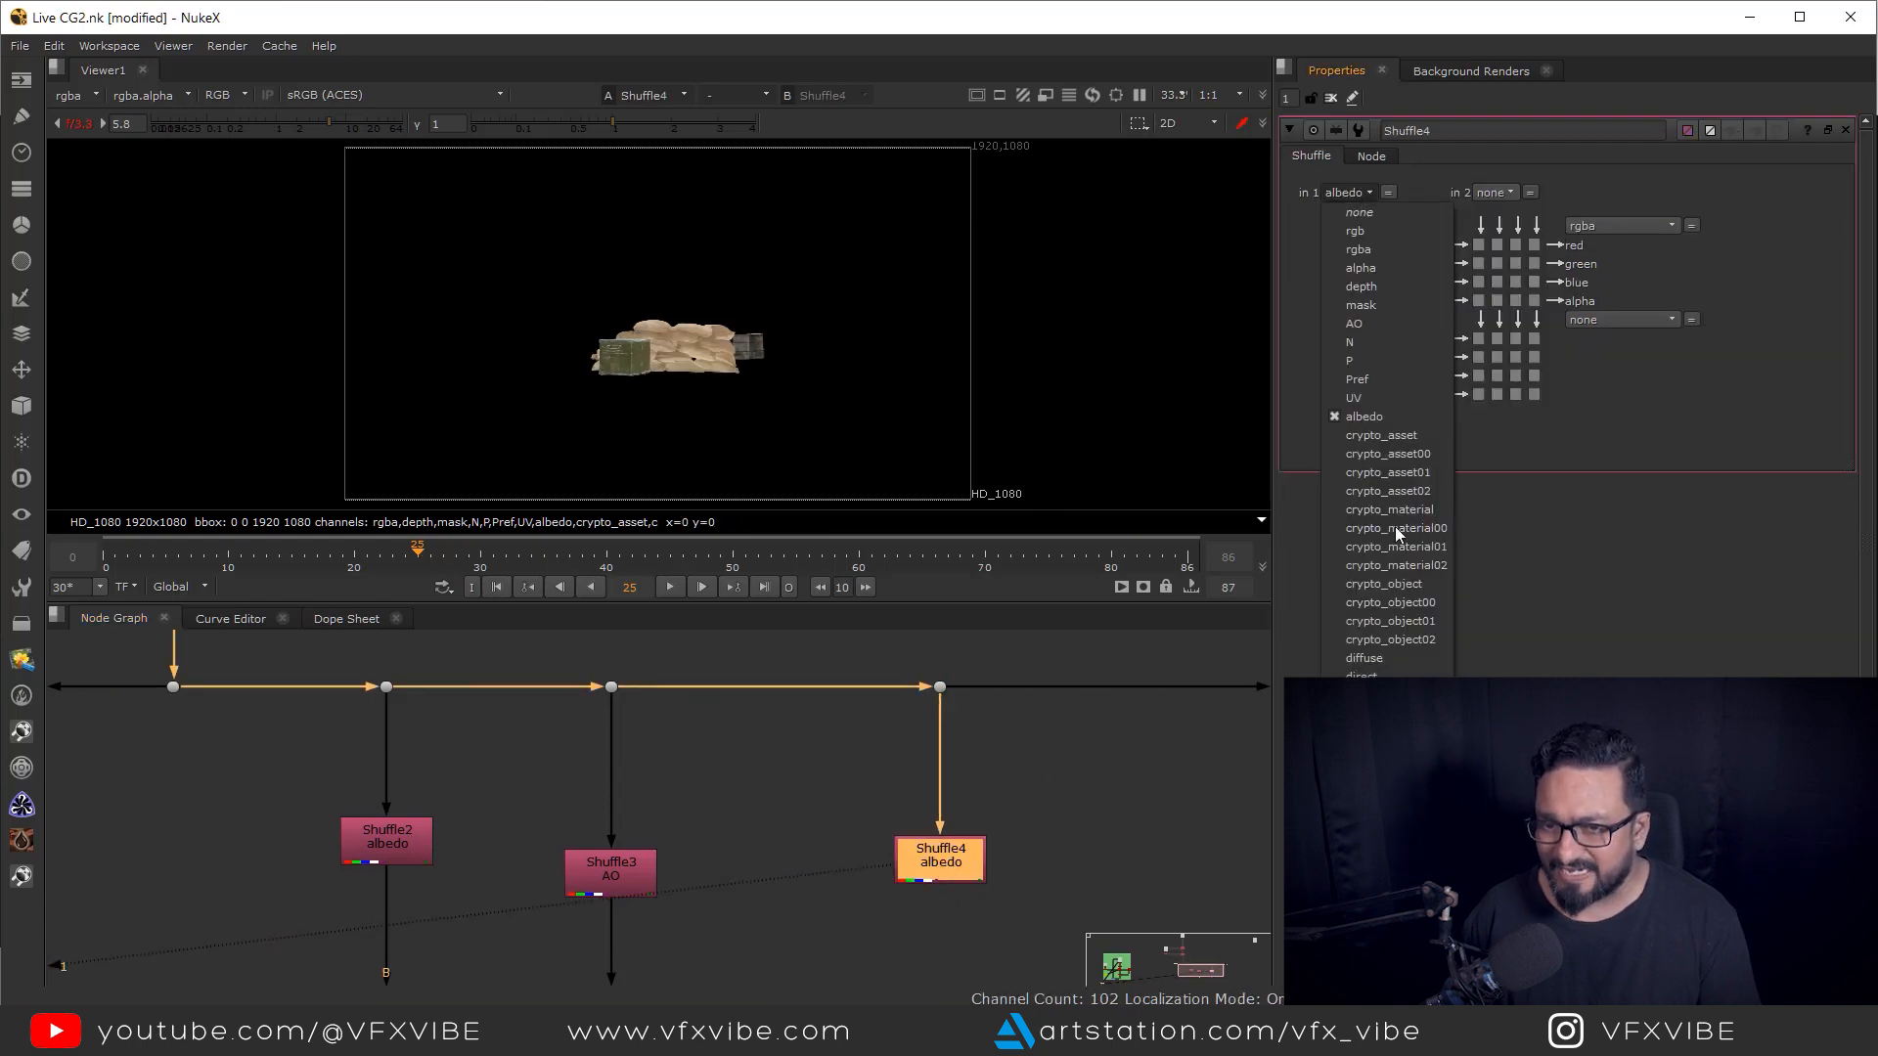
left_click(1369, 675)
scroll(668, 354, "up", 7)
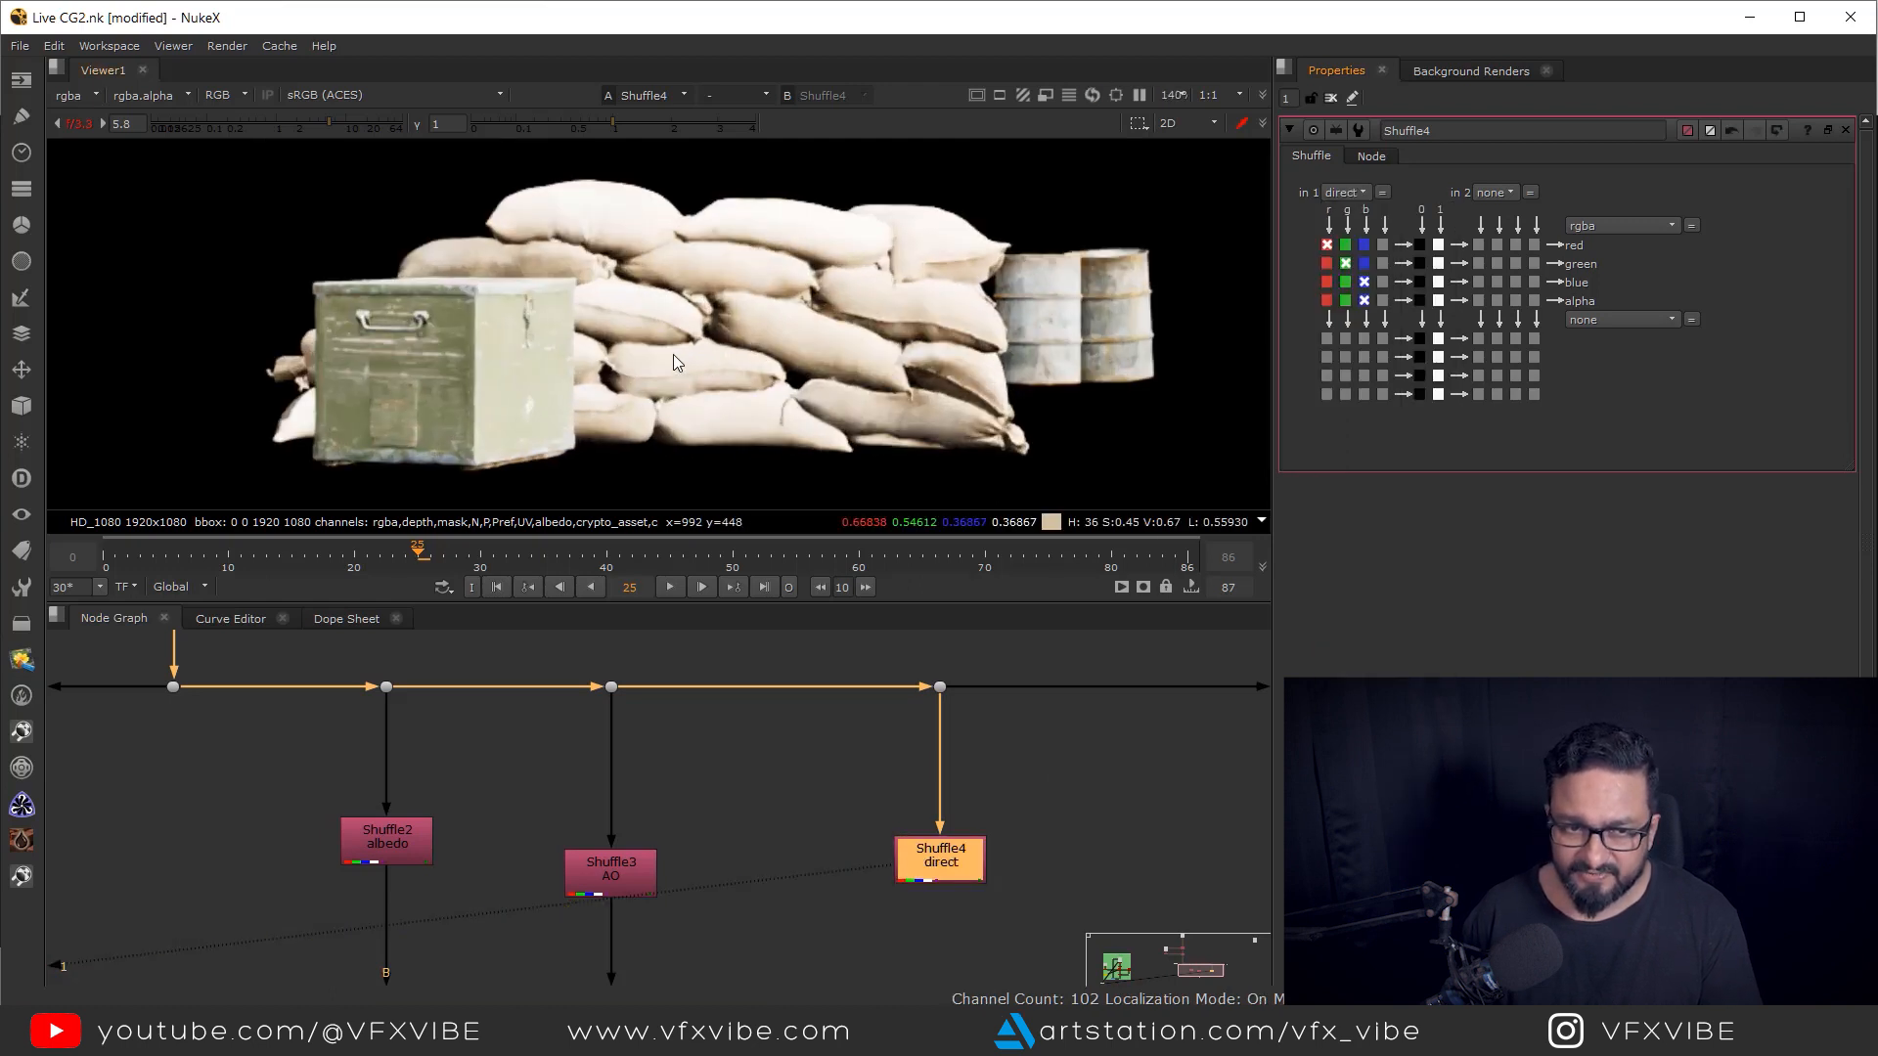
scroll(741, 440, "down", 4)
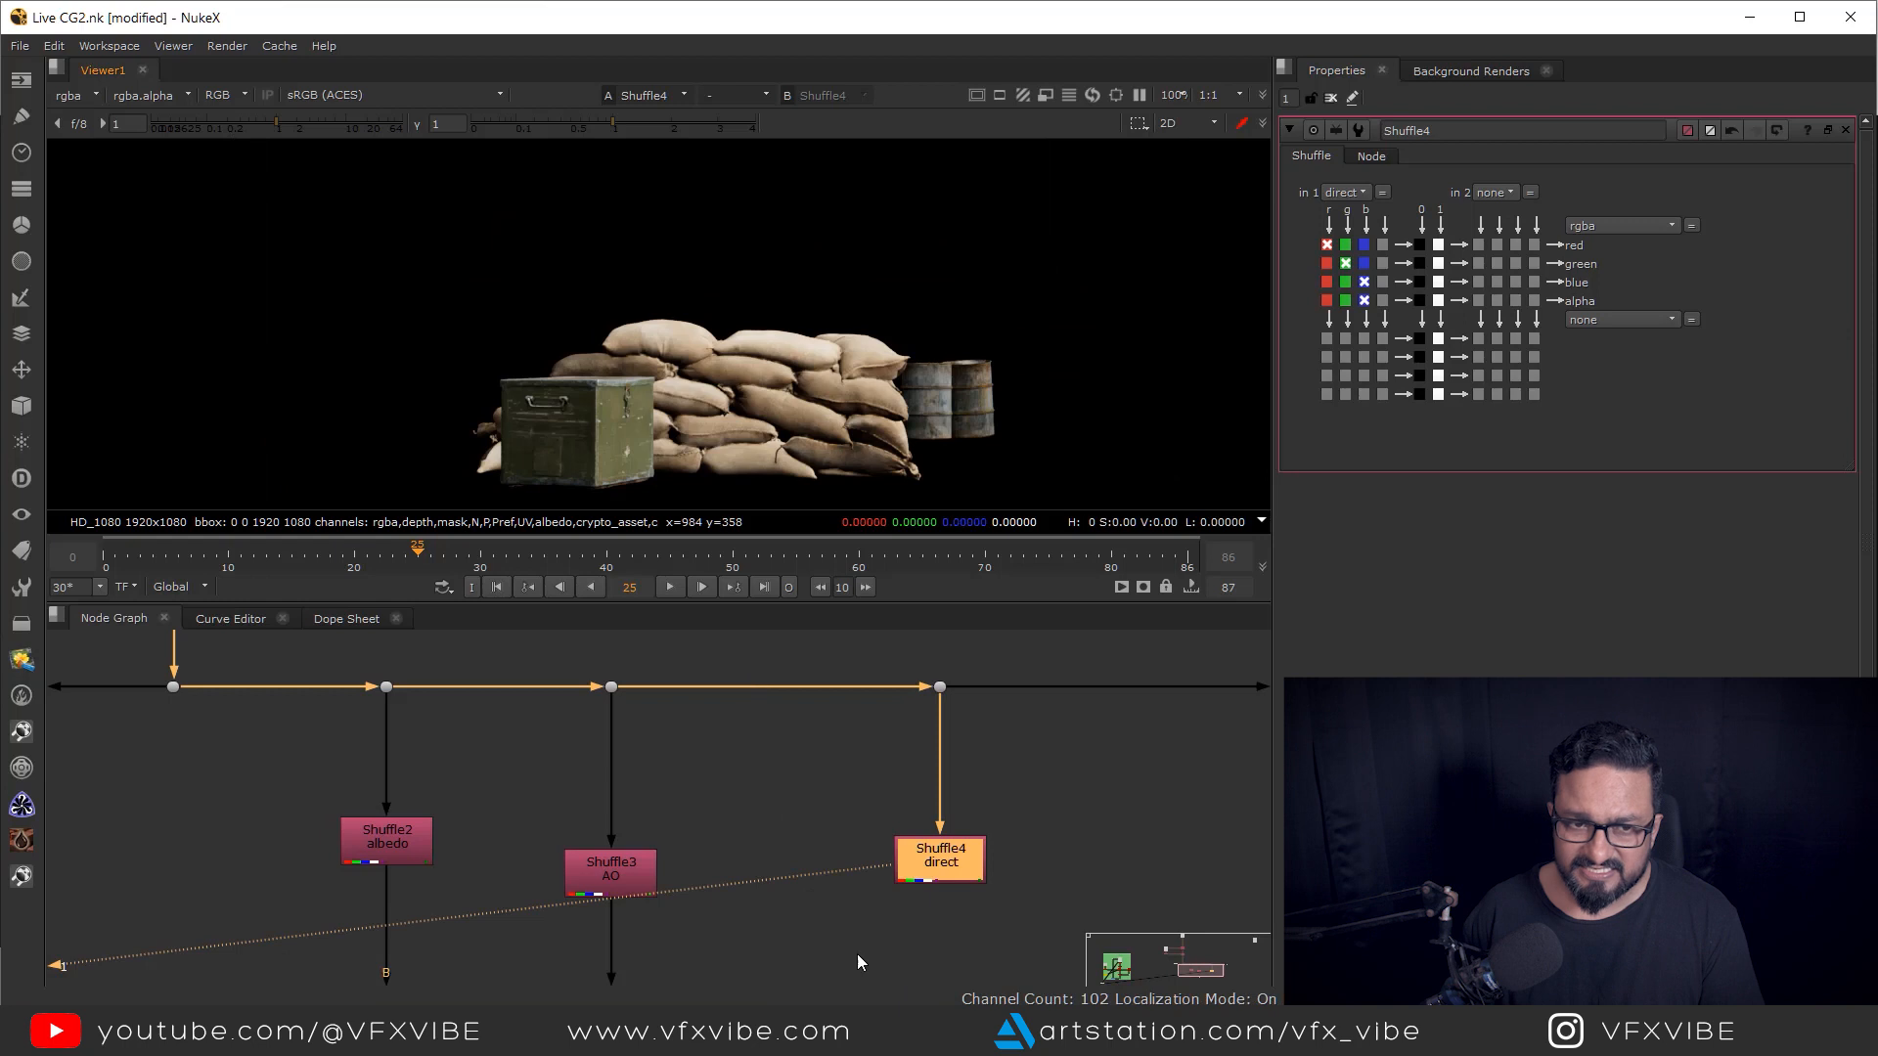
- Move the multiply Merge below the AO Shuffle, remove its old dot, and route the albedo branch into it through a dot
scroll(825, 827, "down", 2)
left_click_drag(826, 827, 787, 745)
left_click_drag(855, 884, 861, 831)
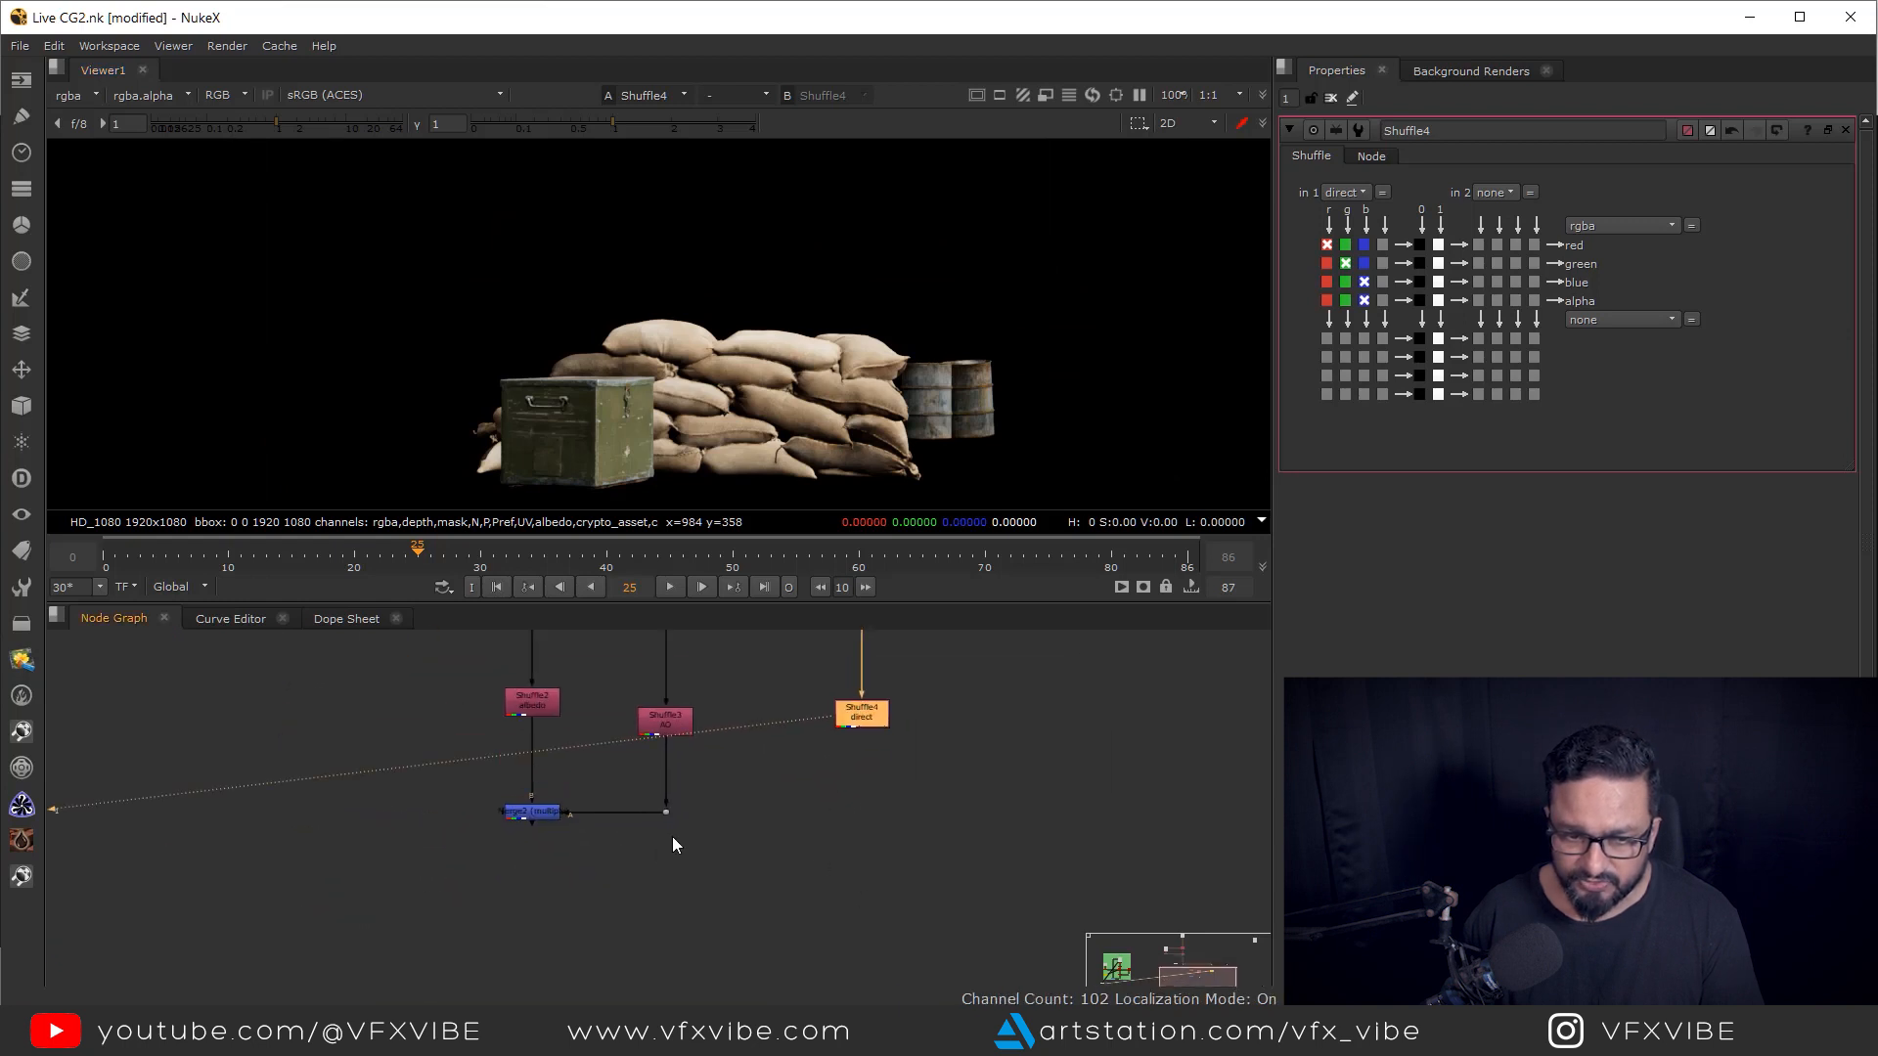
scroll(672, 833, "up", 1)
left_click_drag(528, 825, 716, 854)
key("Delete")
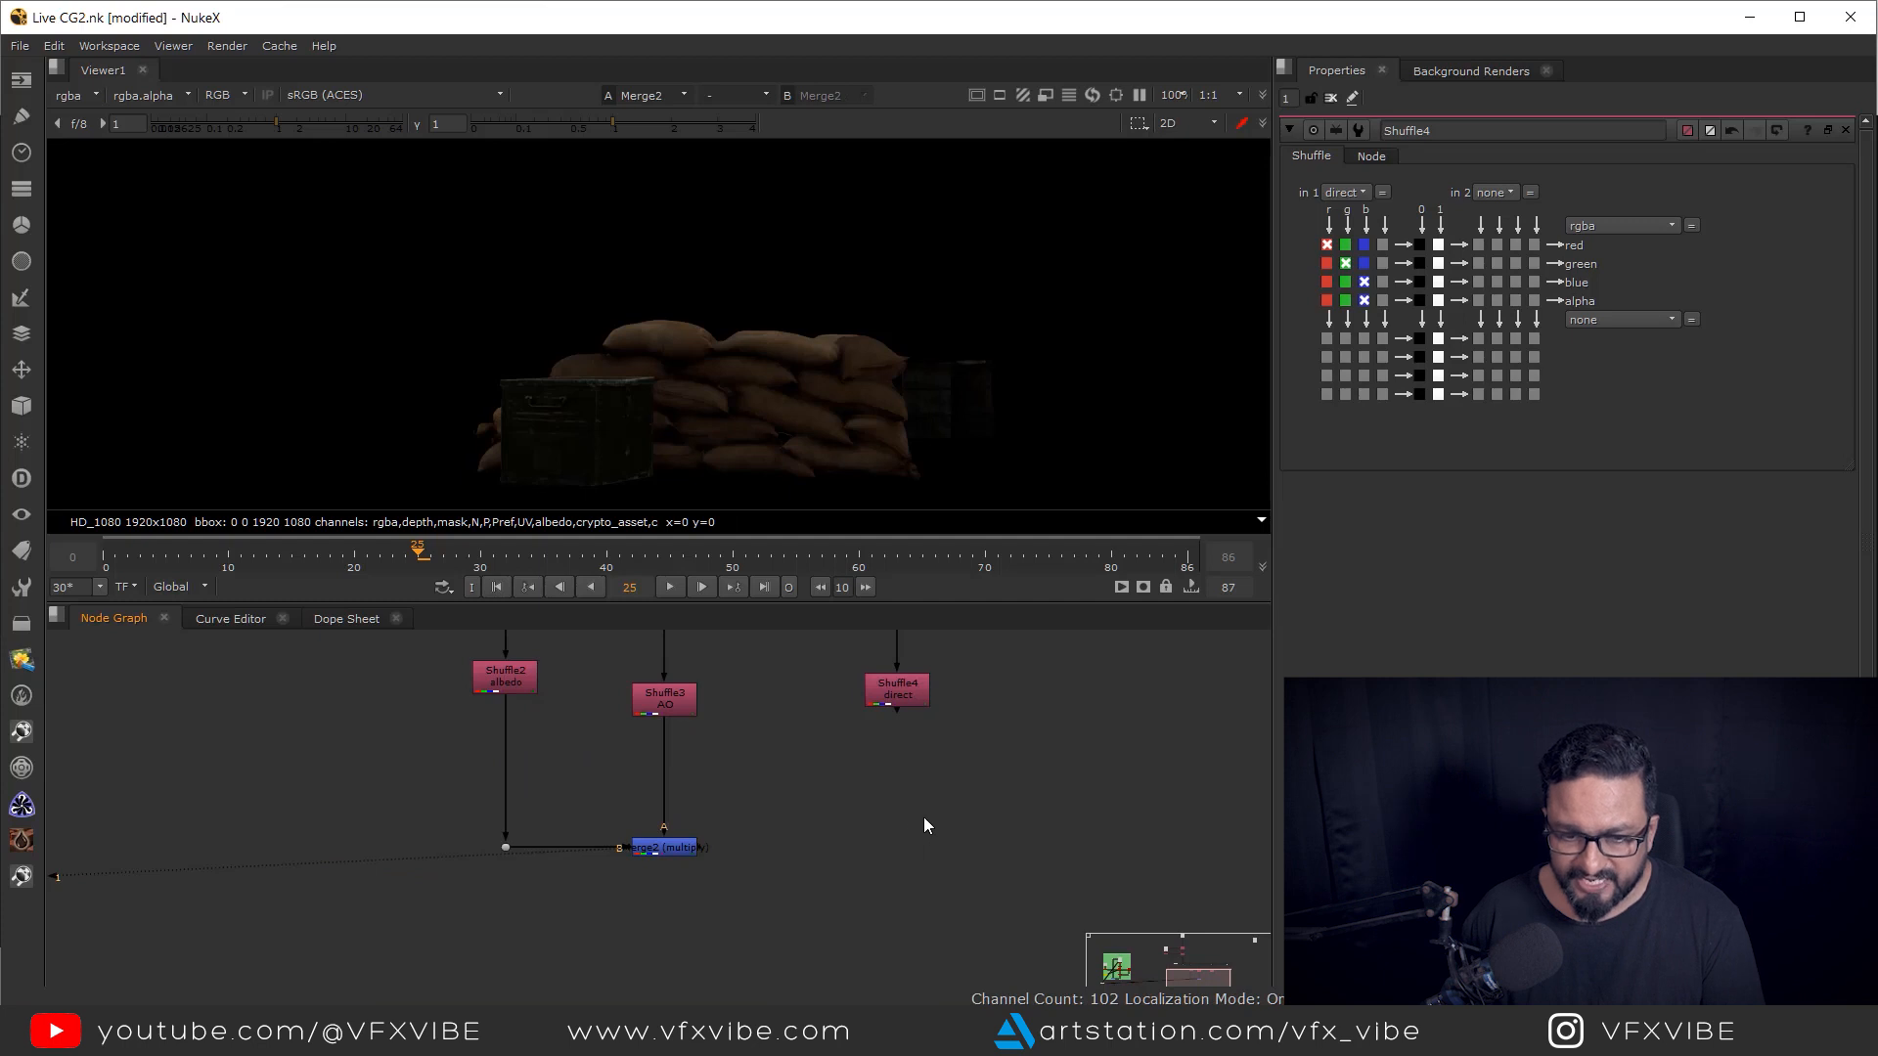
- Add a Merge joining the multiply result with the direct Shuffle, view it, and set its operation to plus
scroll(919, 823, "up", 1)
key("m")
left_click_drag(917, 811, 905, 683)
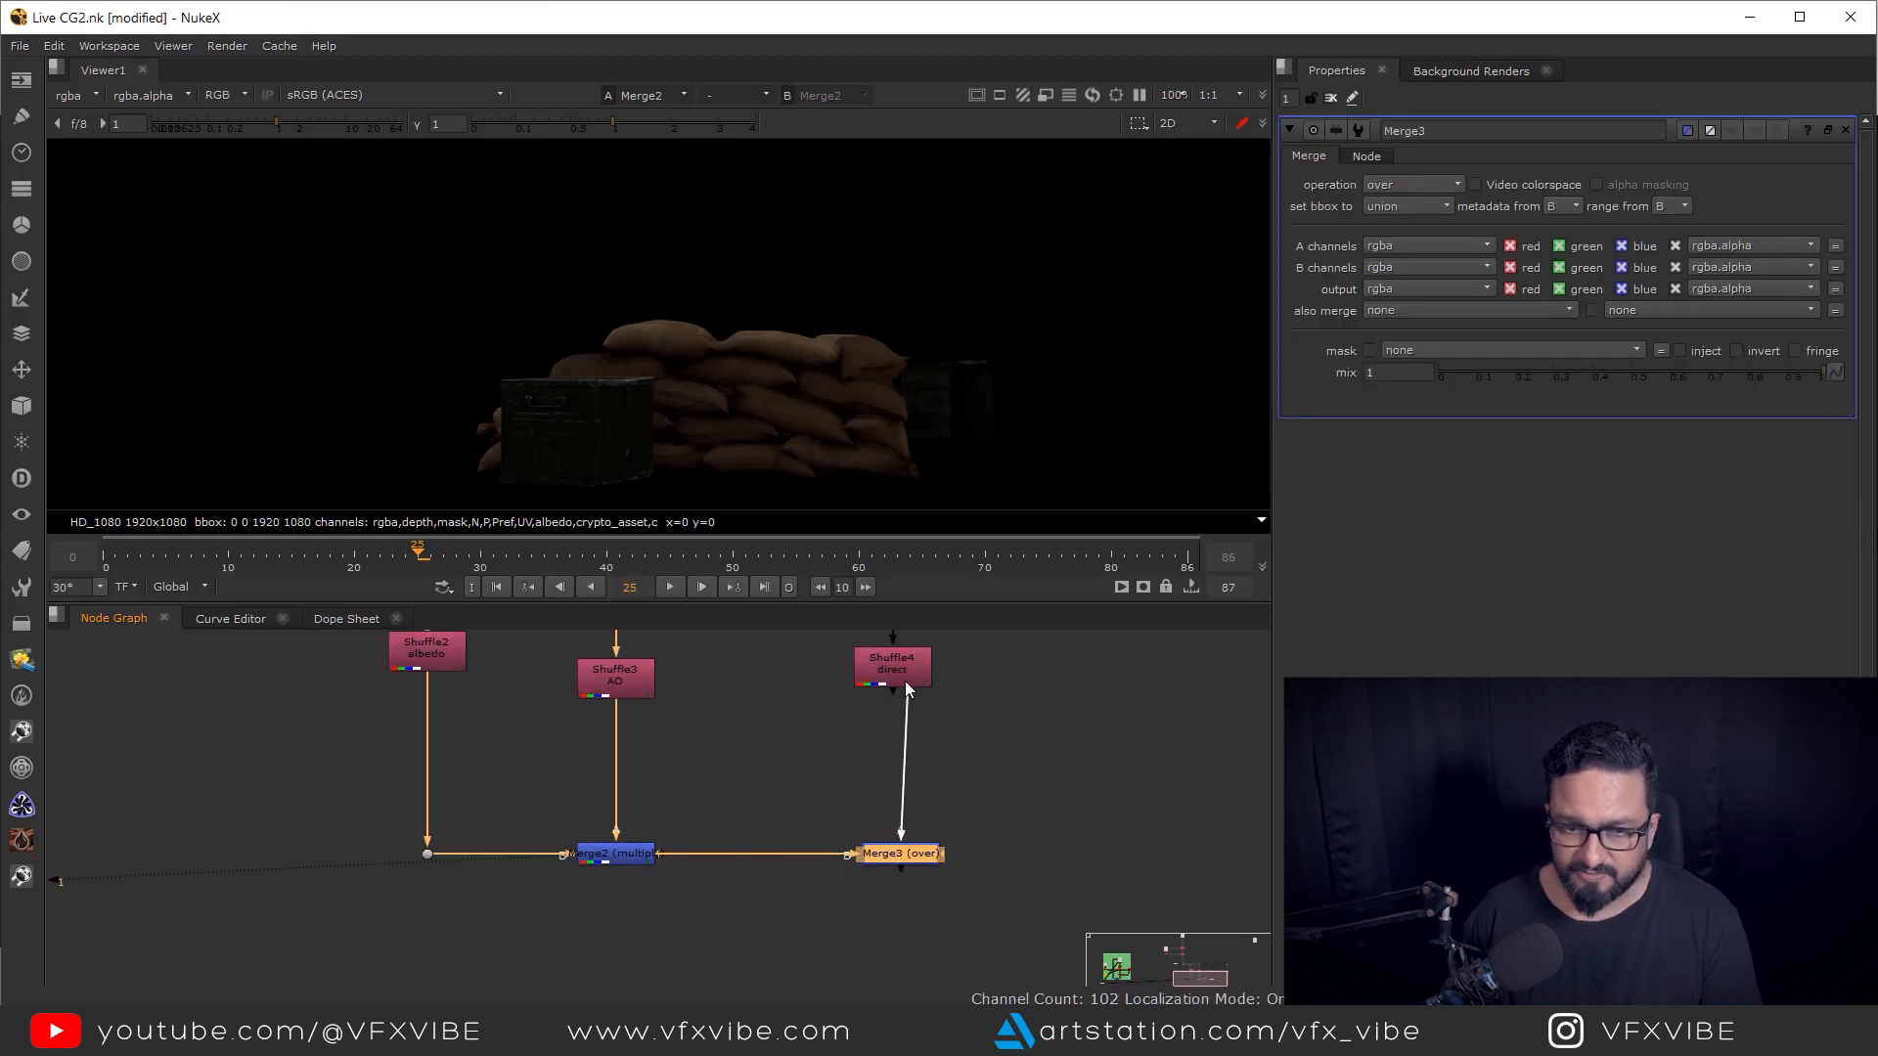
left_click(886, 858)
key("1")
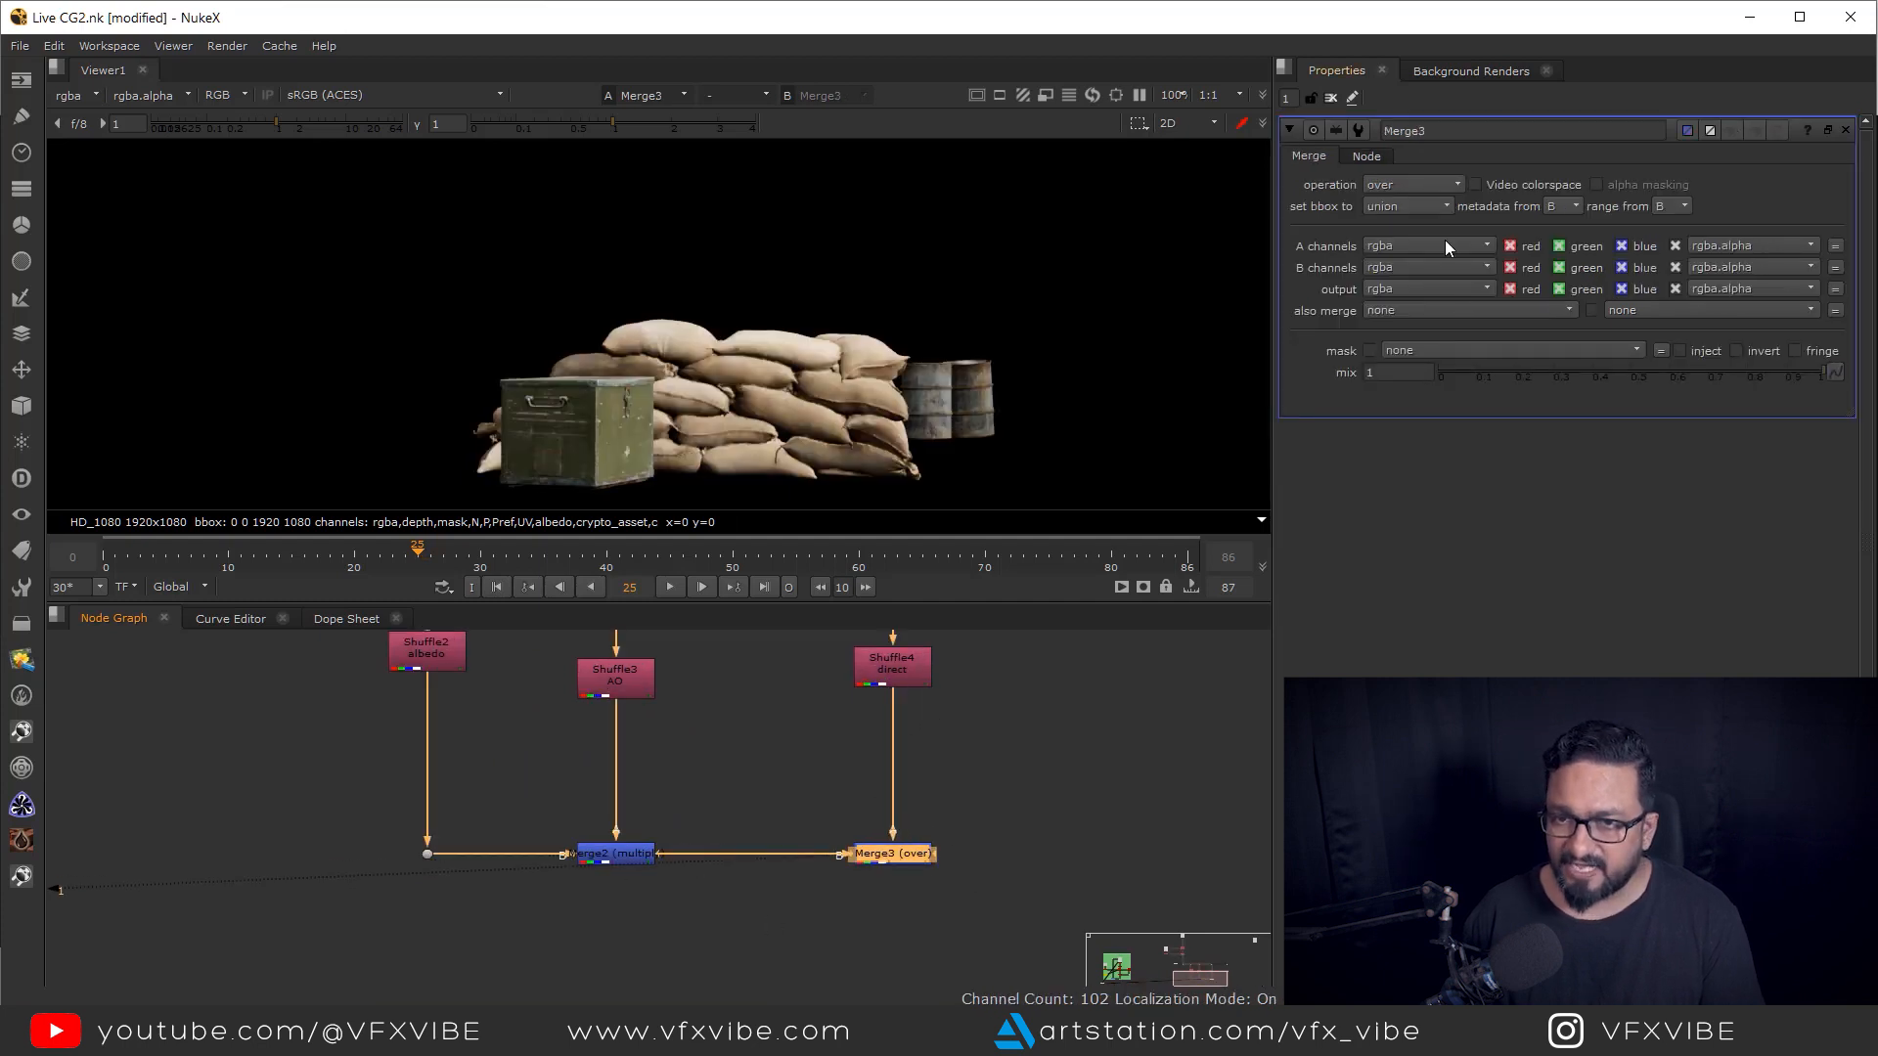
left_click(1418, 186)
left_click(1424, 460)
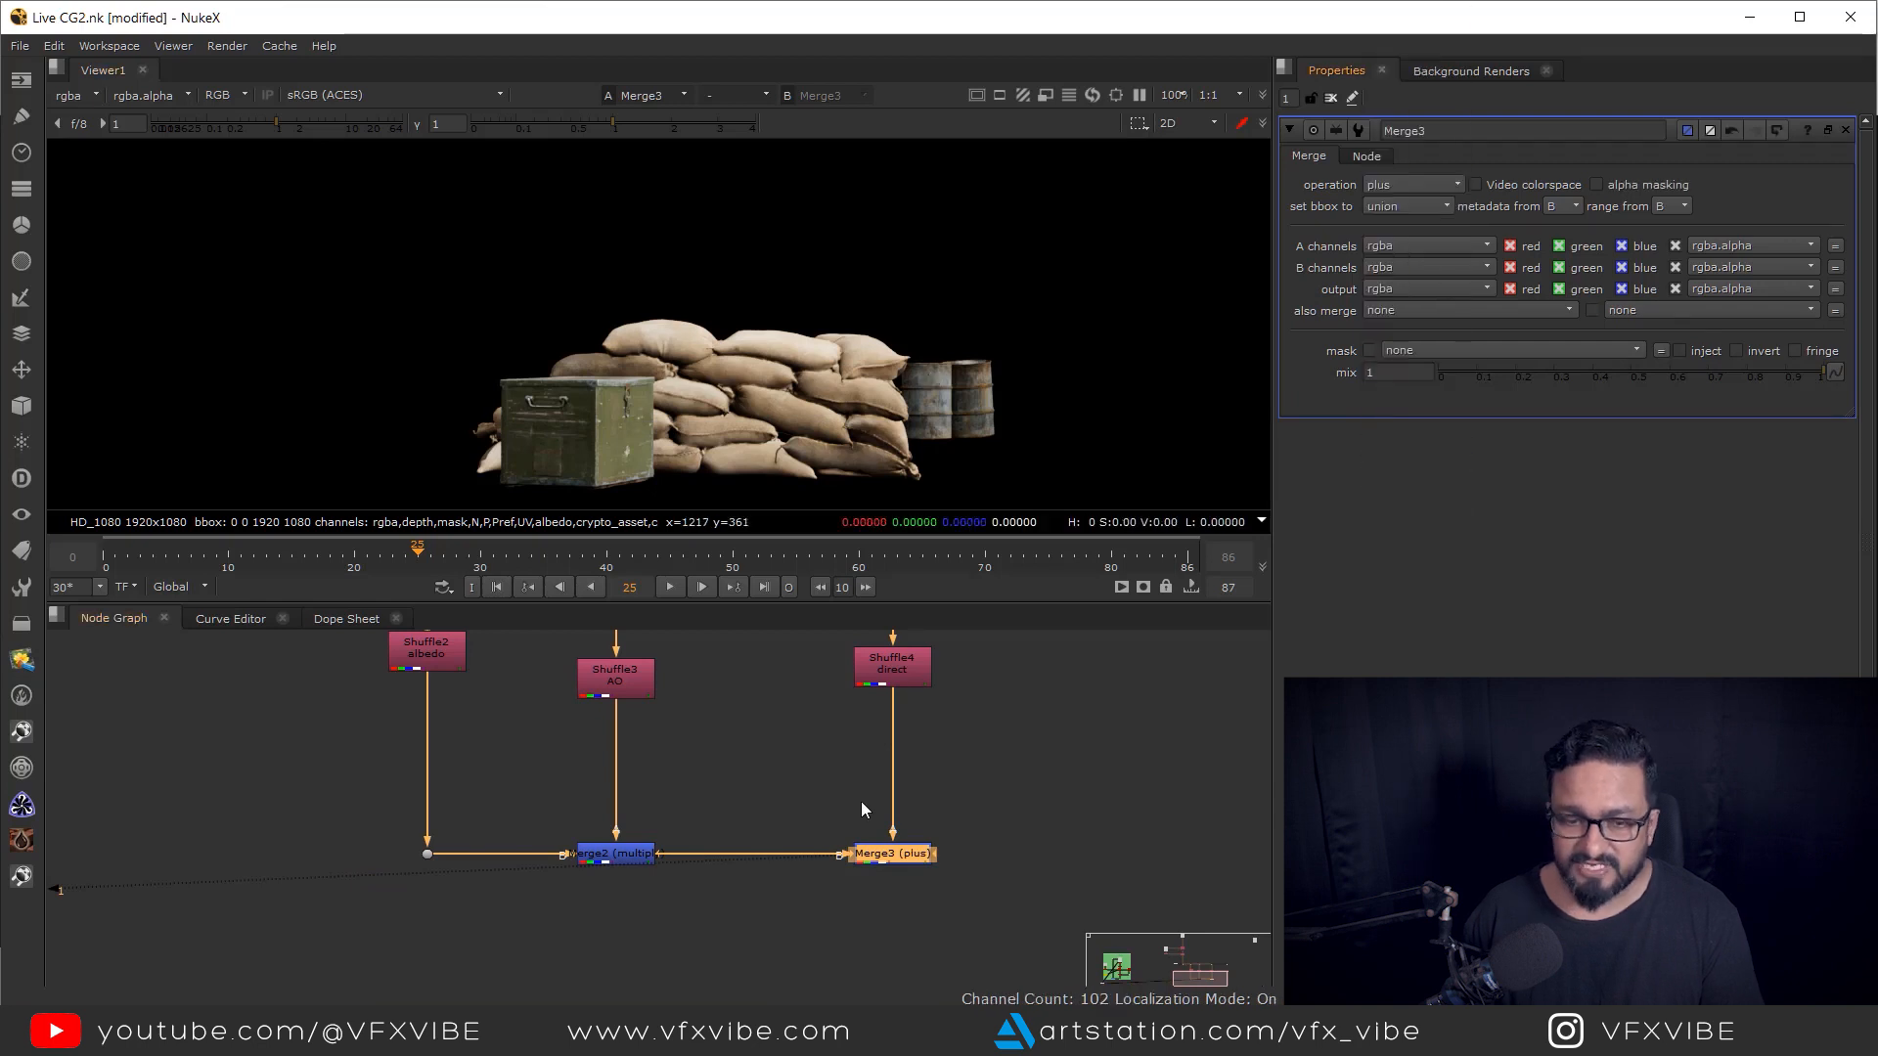
- Add a fourth branch dot on the pipe beyond the direct branch and paste an albedo Shuffle connected below it
scroll(861, 809, "down", 3)
left_click(779, 765)
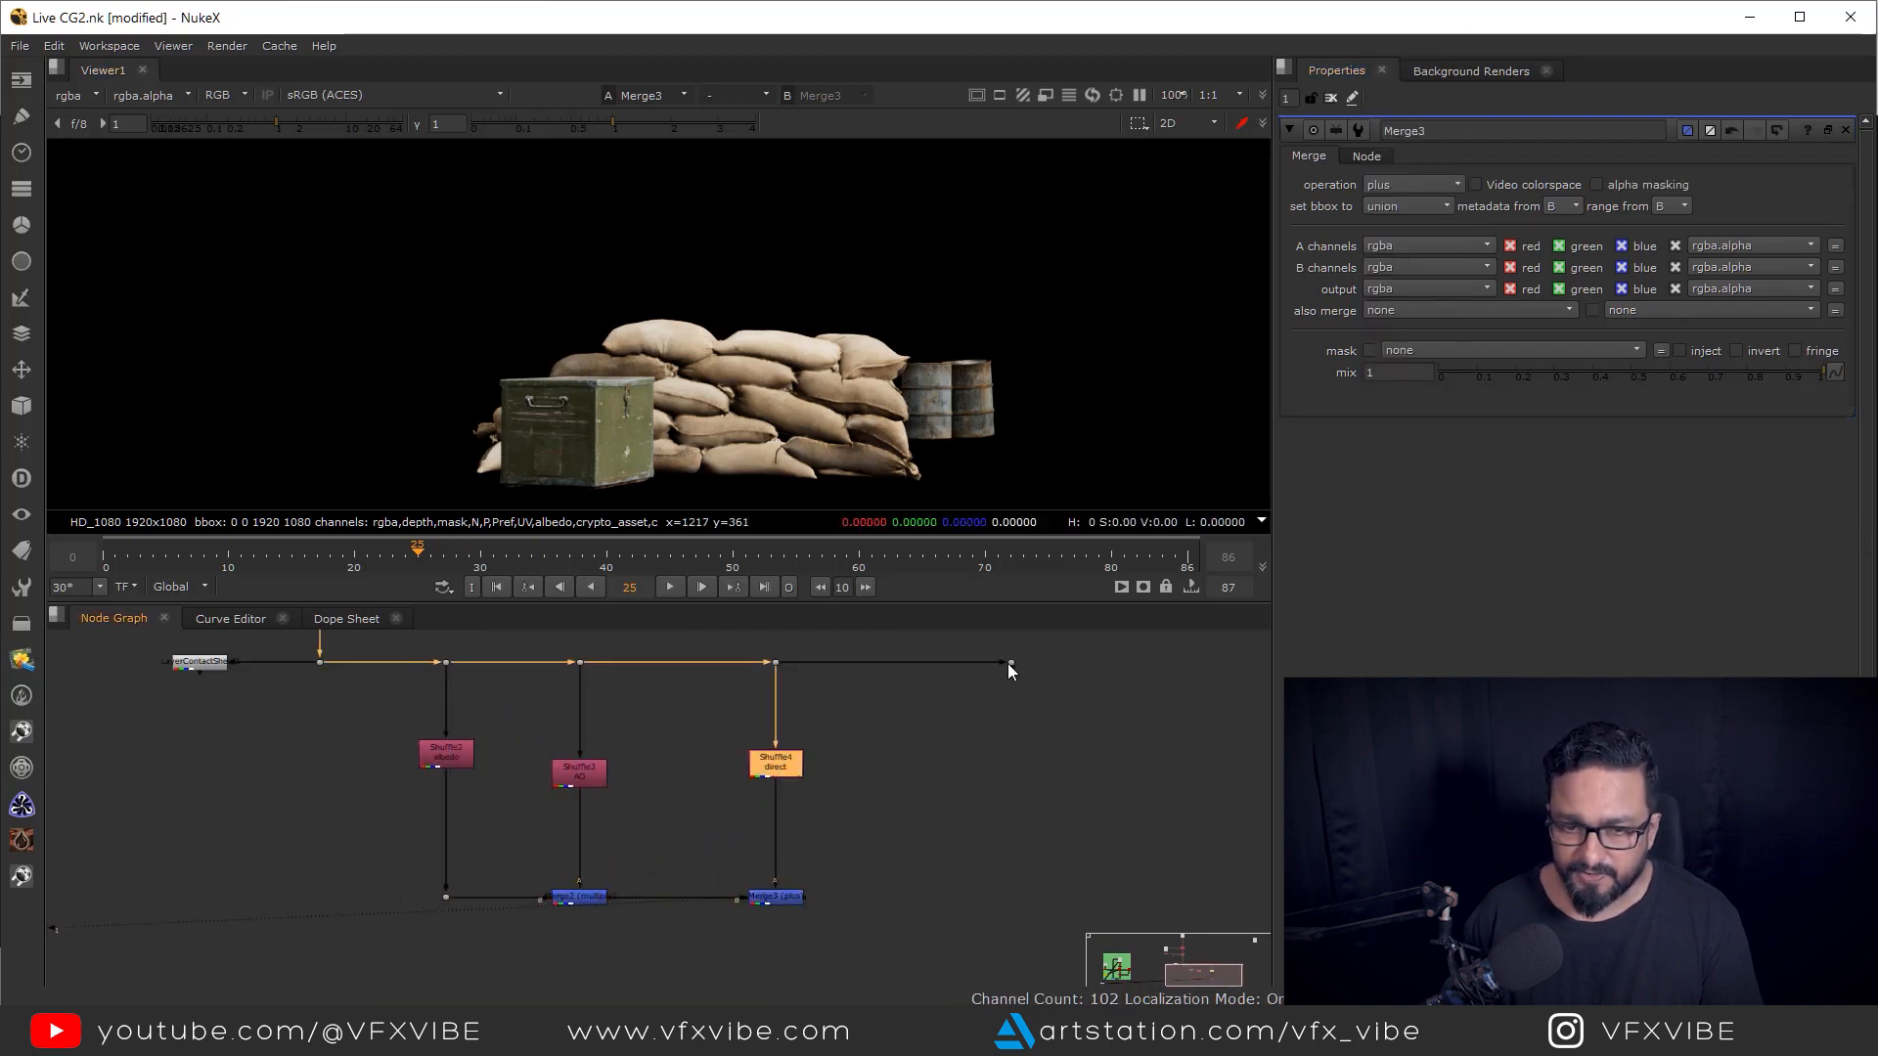
left_click_drag(1010, 663, 1110, 656)
left_click(945, 660, "ctrl")
left_click(947, 765)
key("ctrl+v")
scroll(950, 740, "up", 3)
scroll(949, 745, "up", 1)
left_click_drag(917, 735, 942, 656)
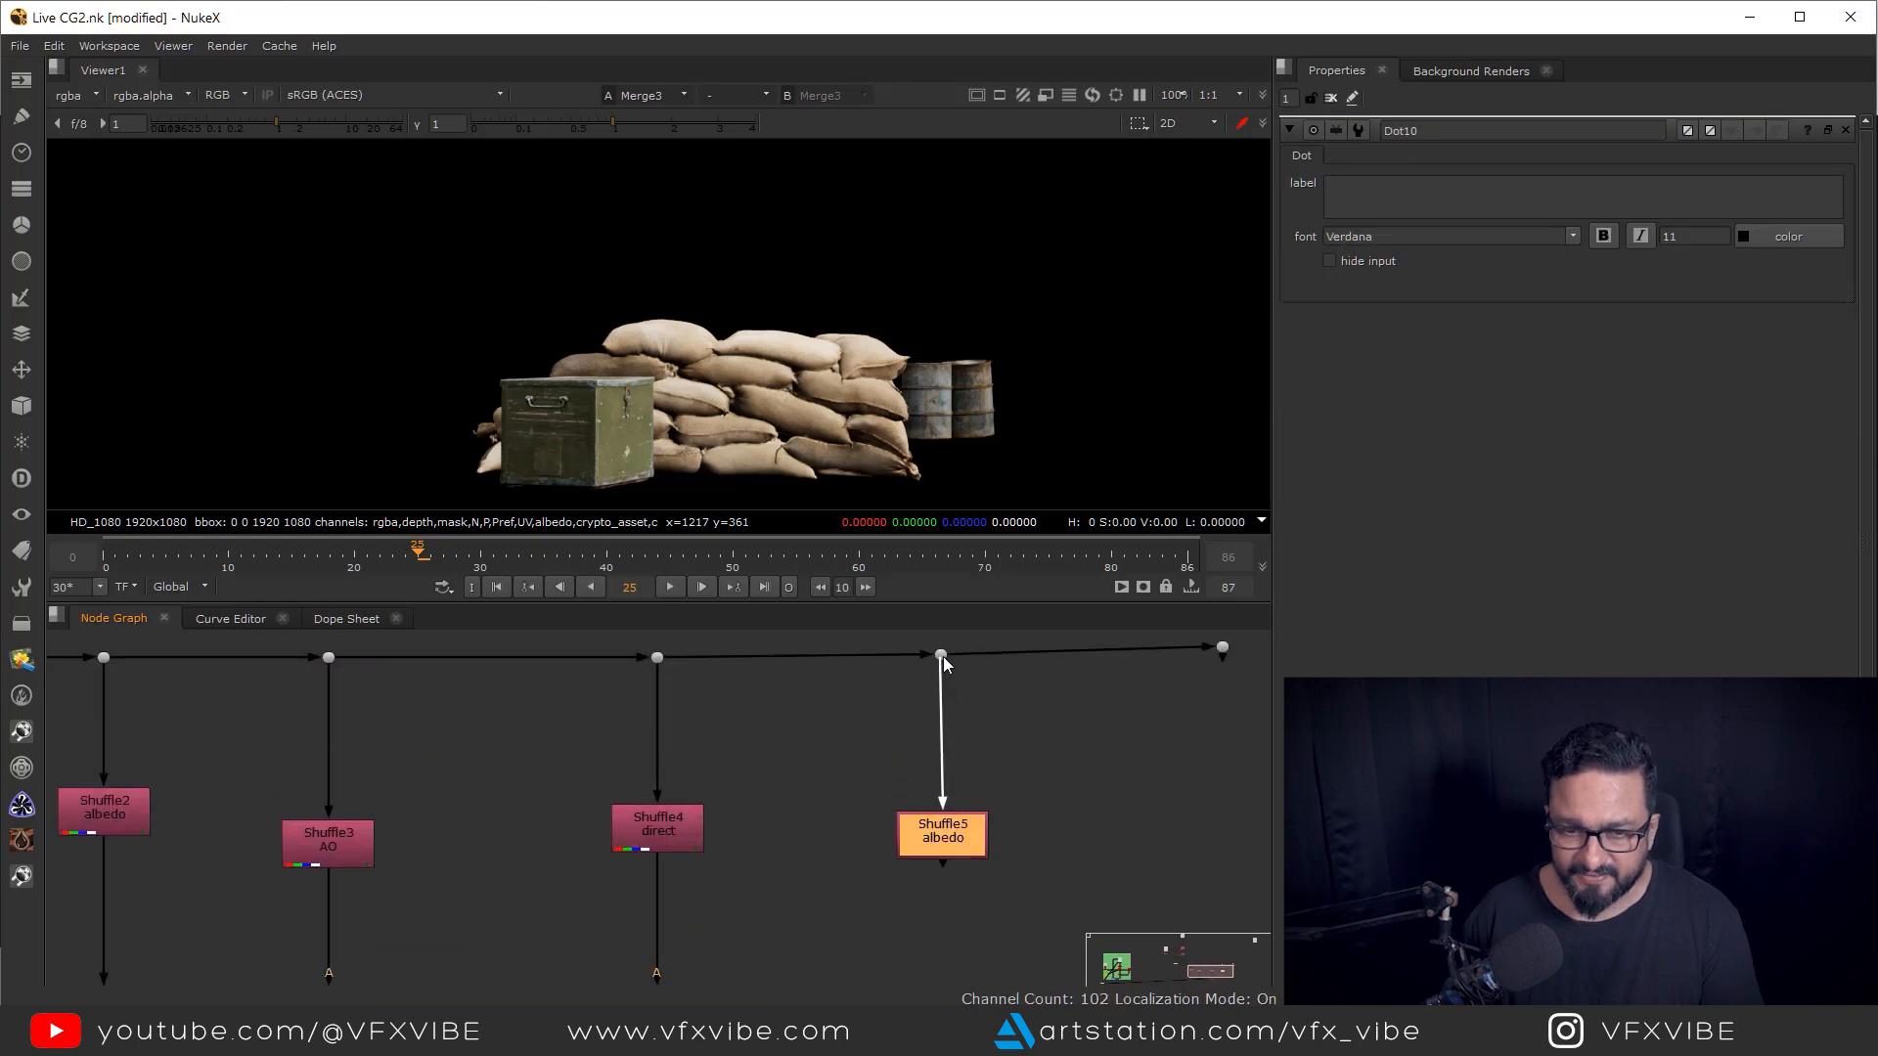
- Move the new Shuffle lower, view it, and set its first input to the indirect layer
left_click(929, 868)
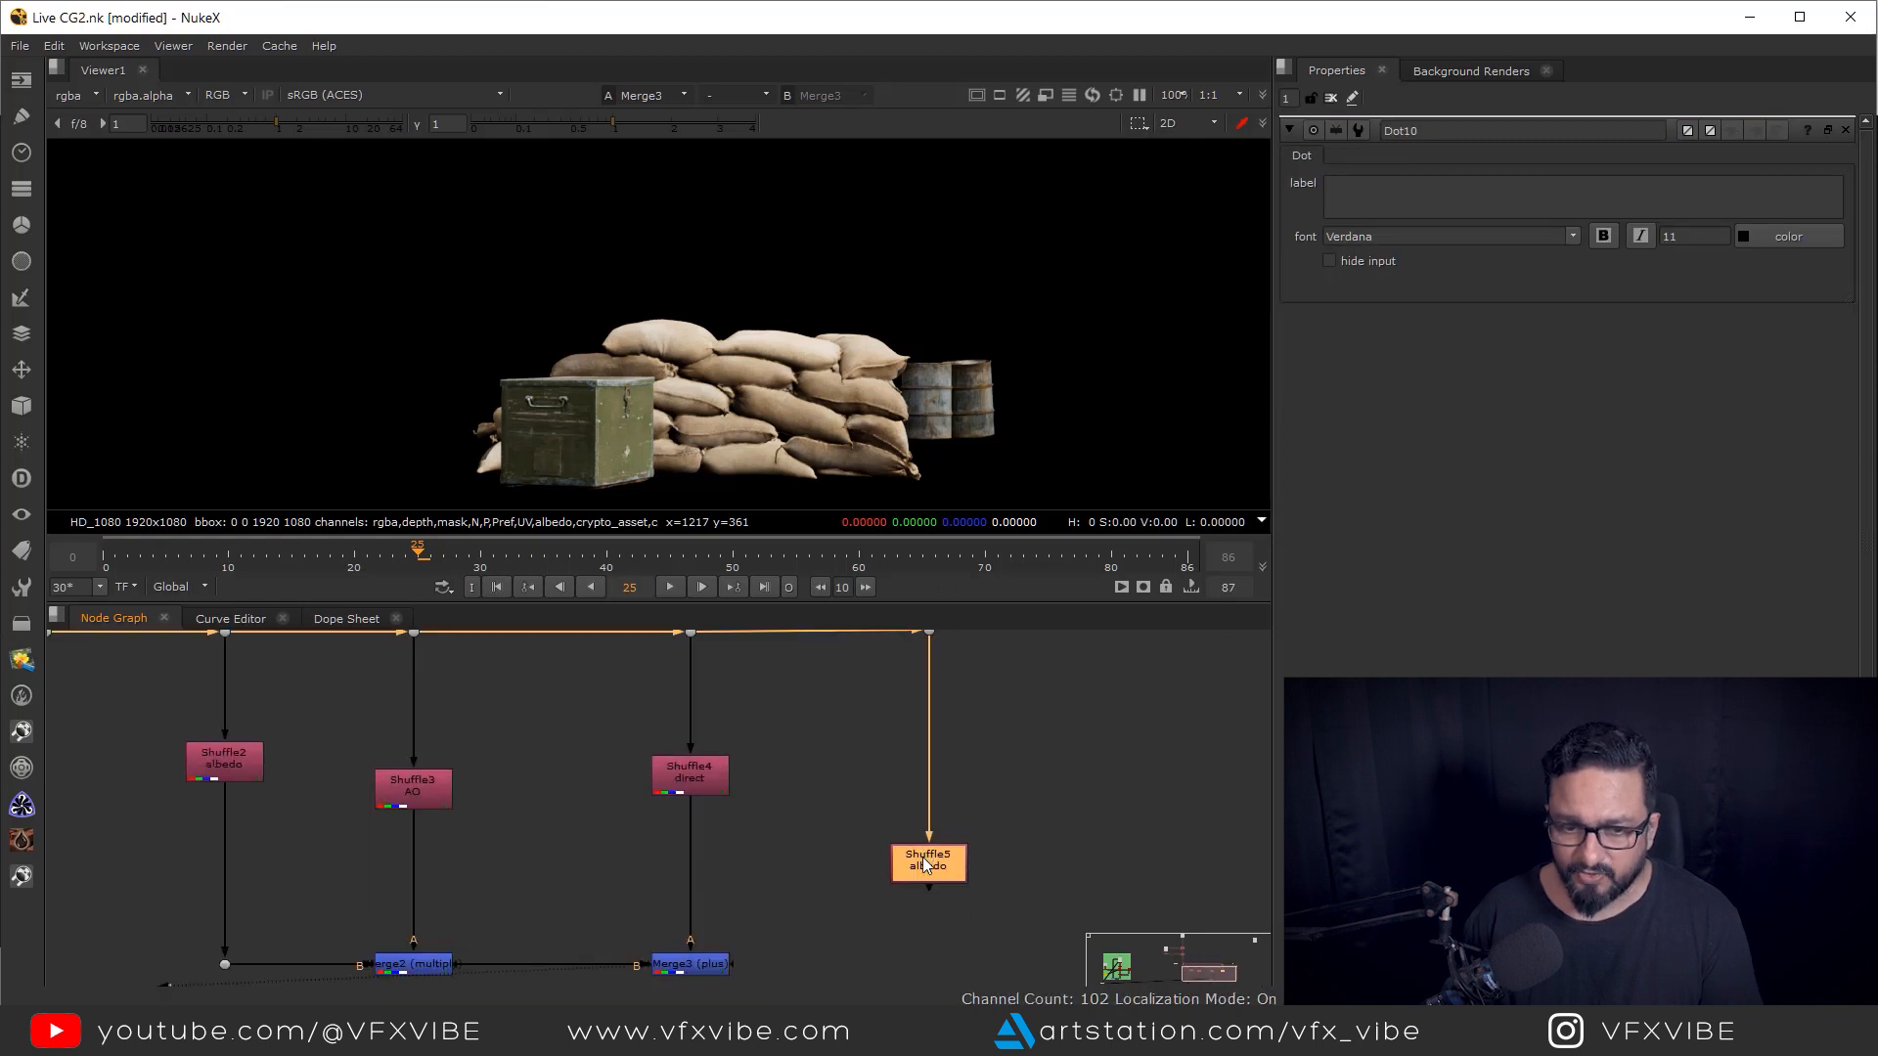
key("1")
double_click(929, 867)
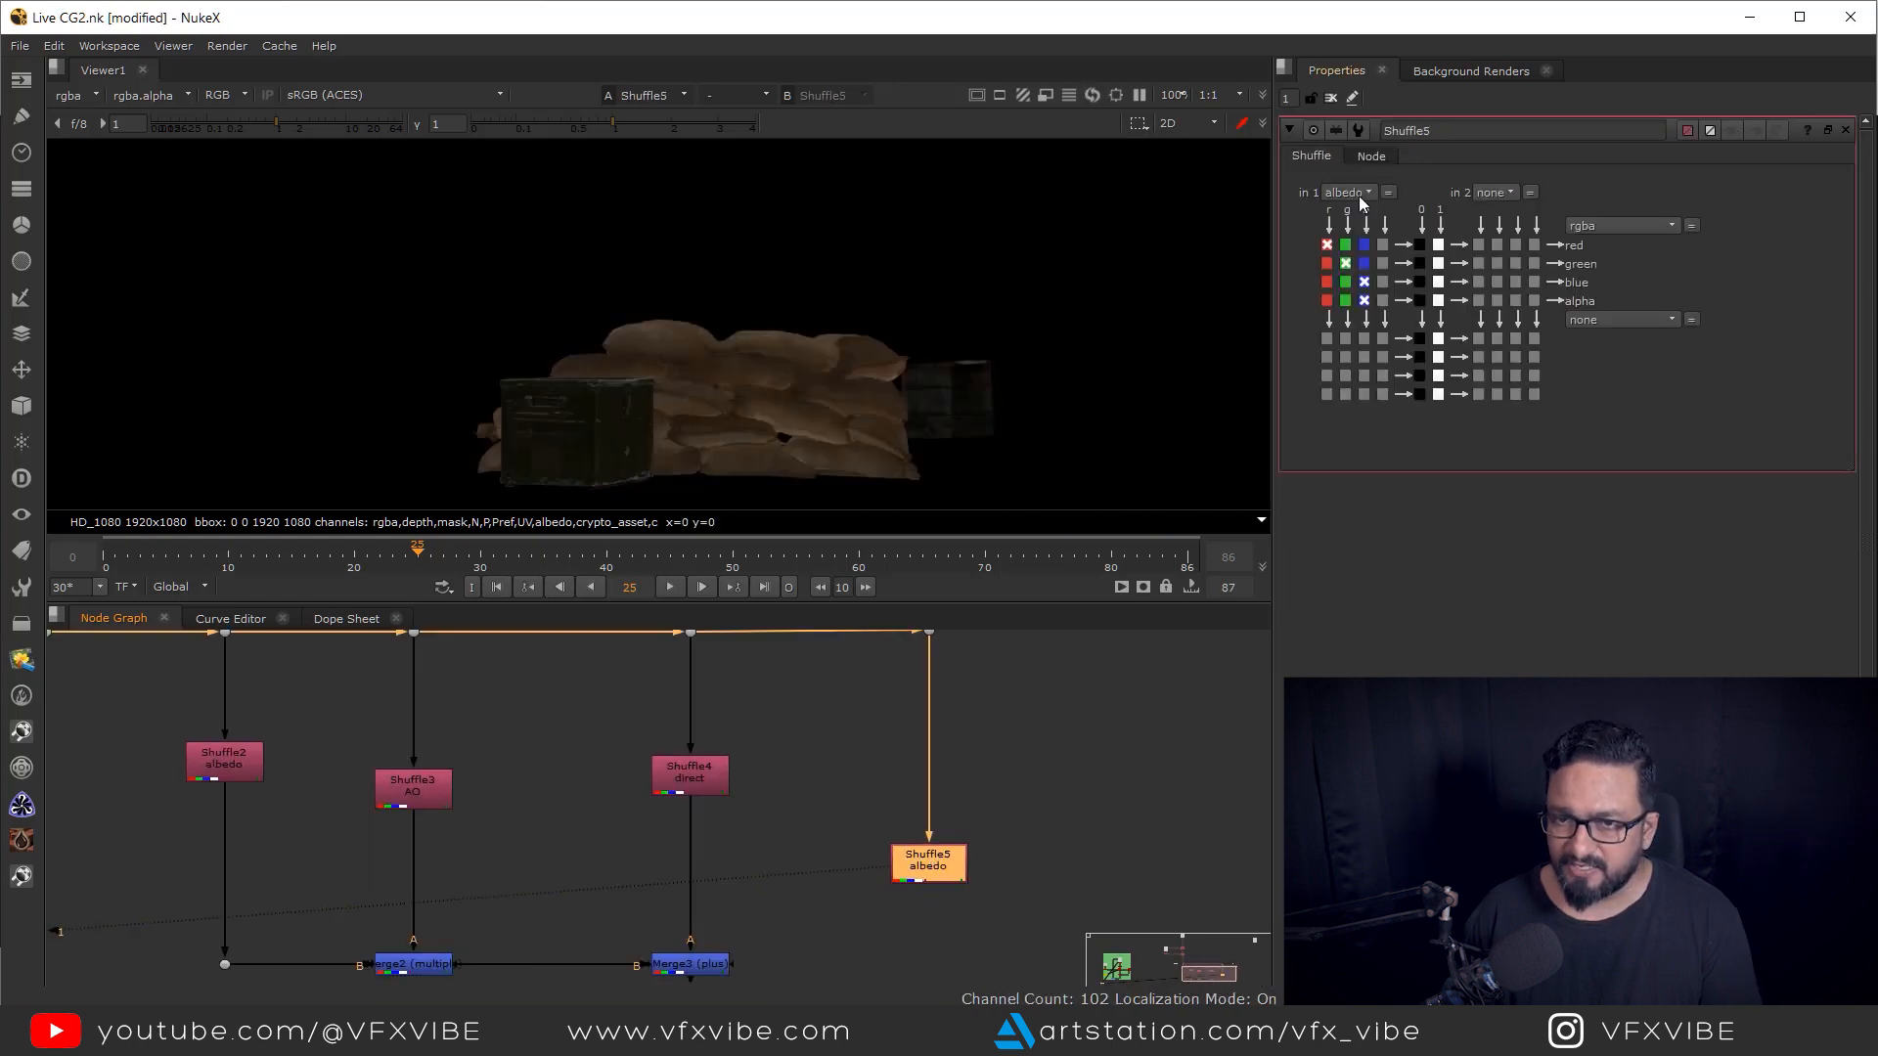
- Add a Merge joining the direct plus result with the indirect Shuffle, view it, and set its operation to plus
key("m")
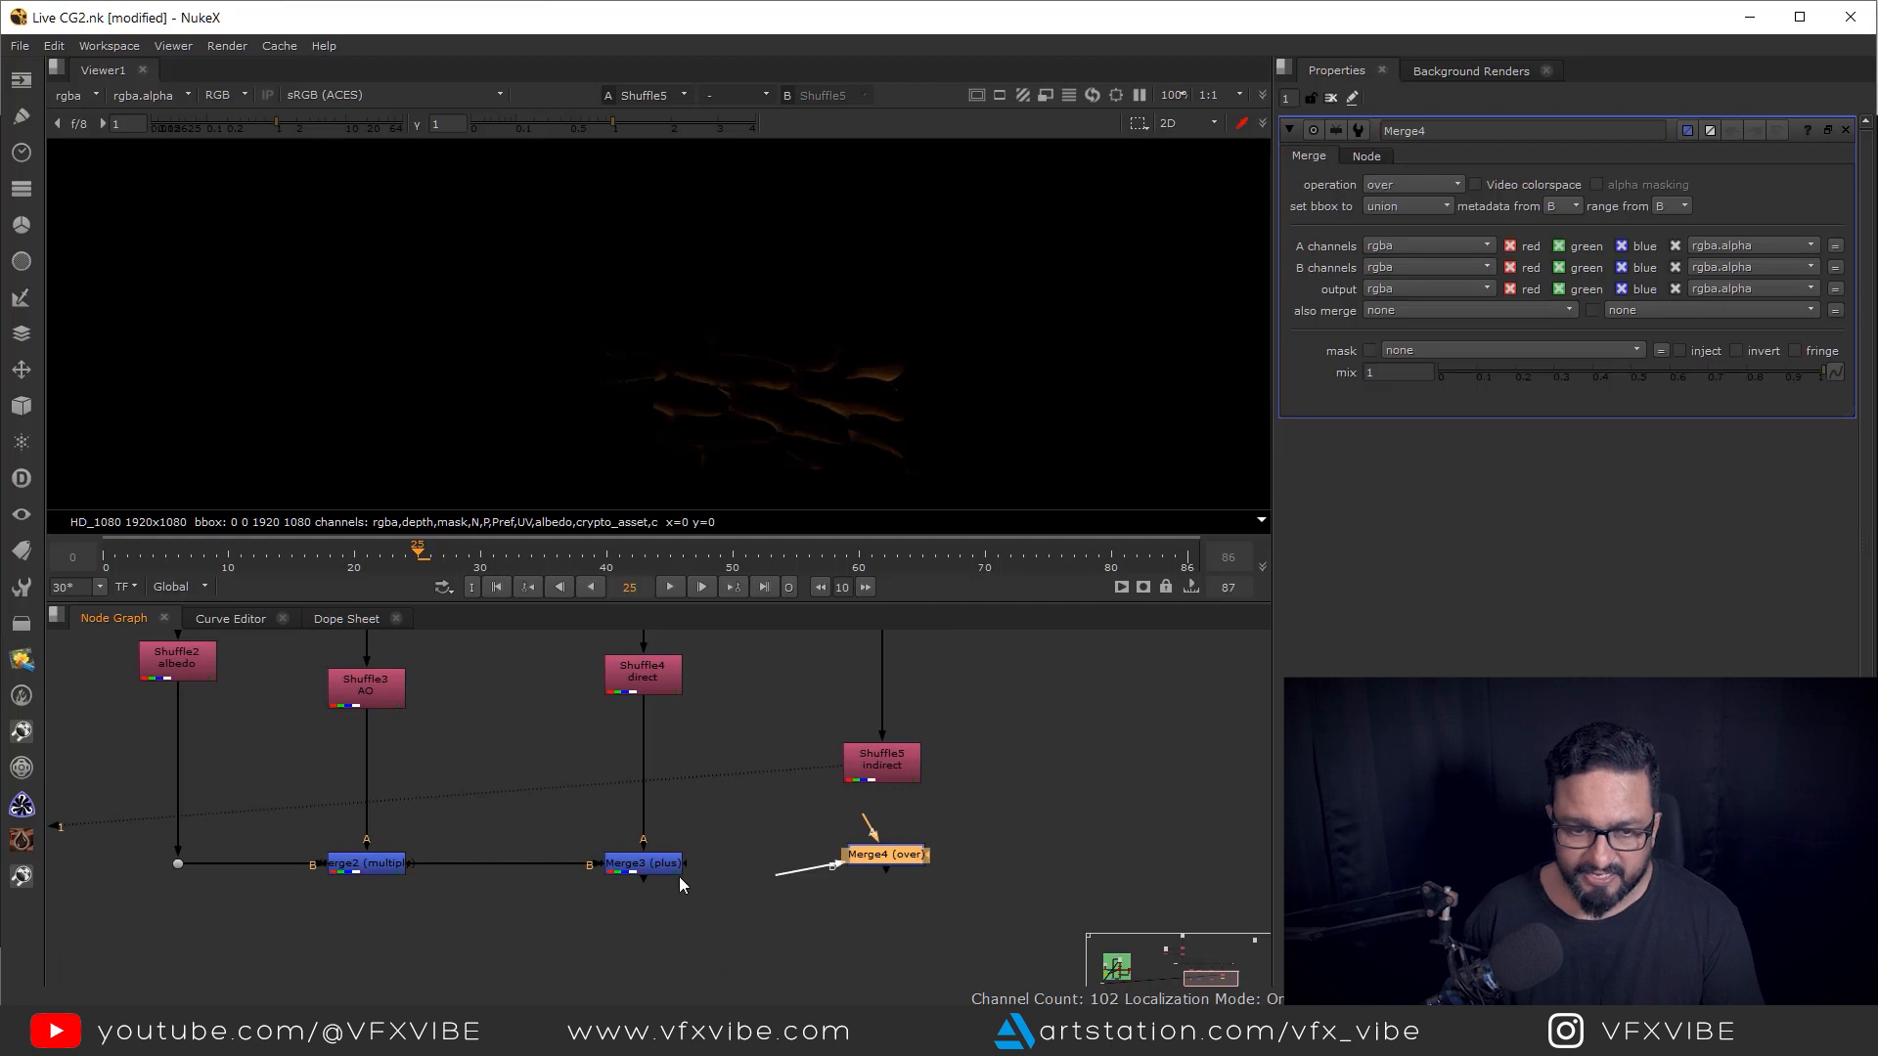
left_click_drag(682, 885, 653, 869)
left_click_drag(907, 857, 902, 866)
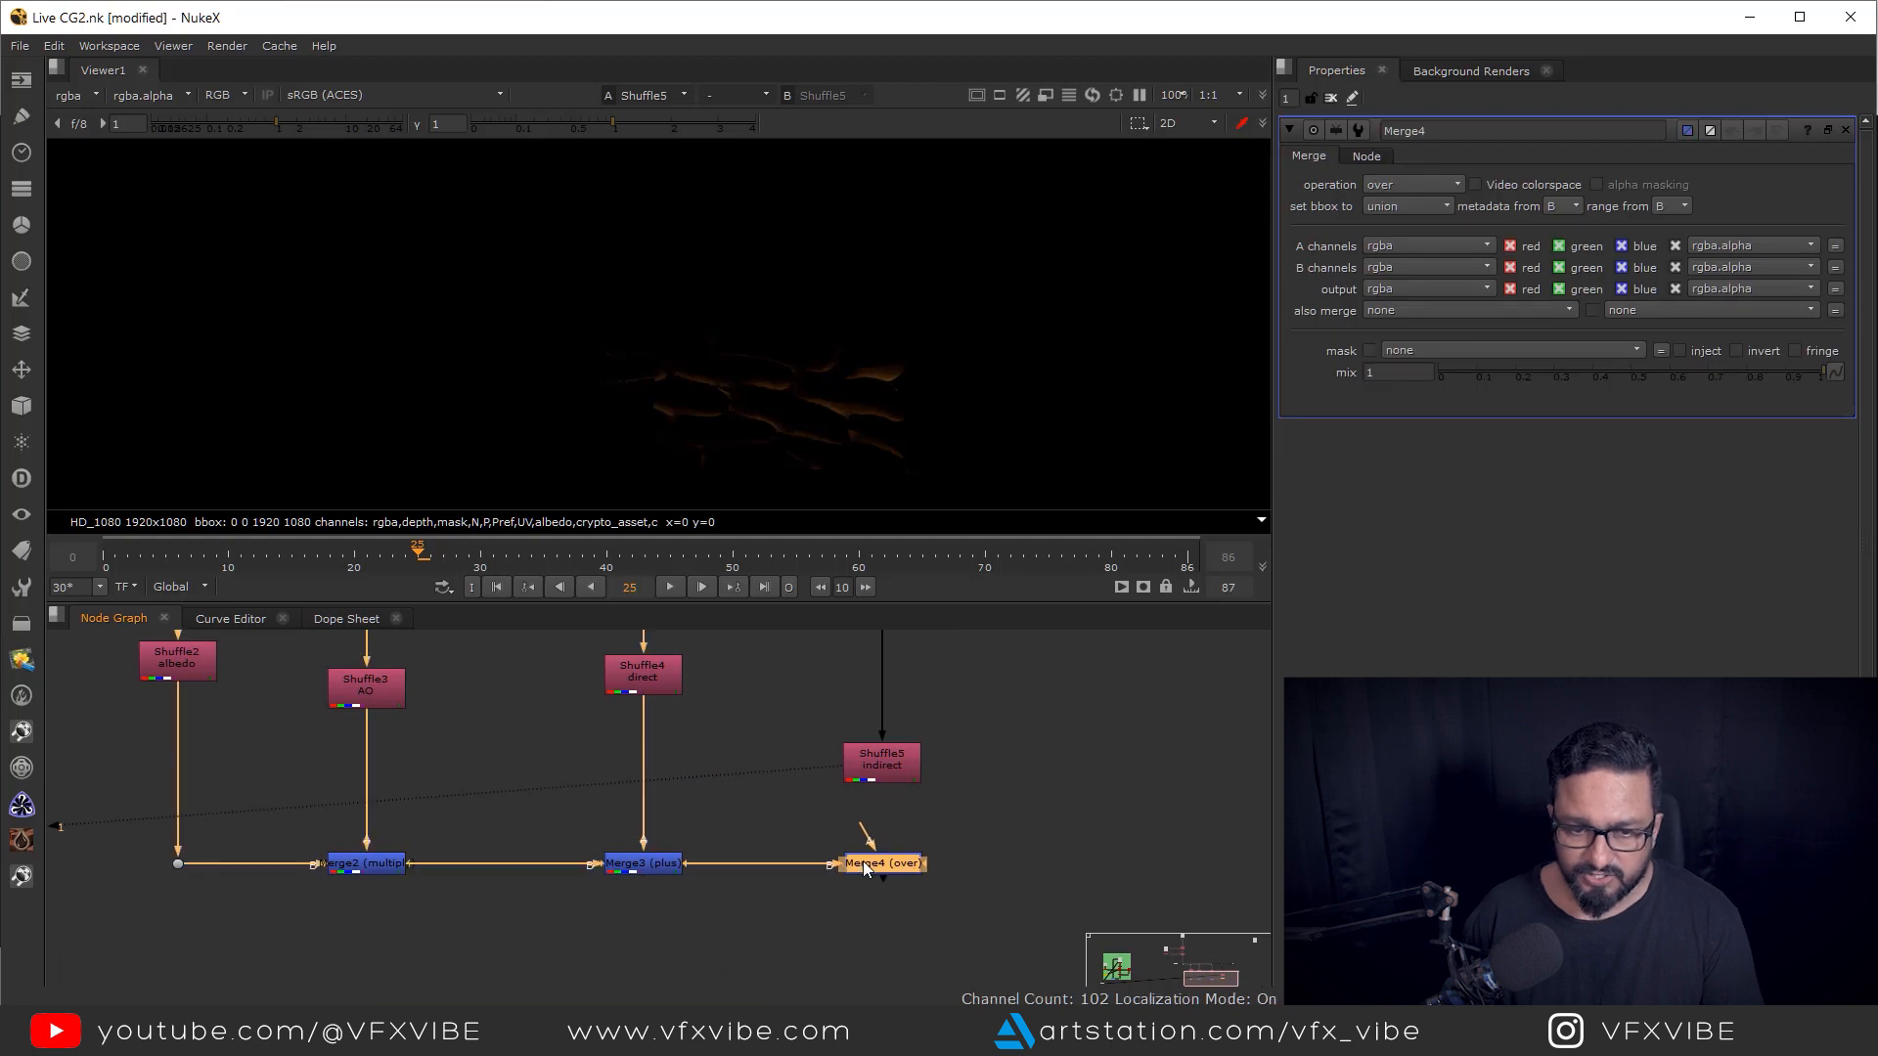
key("1")
left_click(1412, 185)
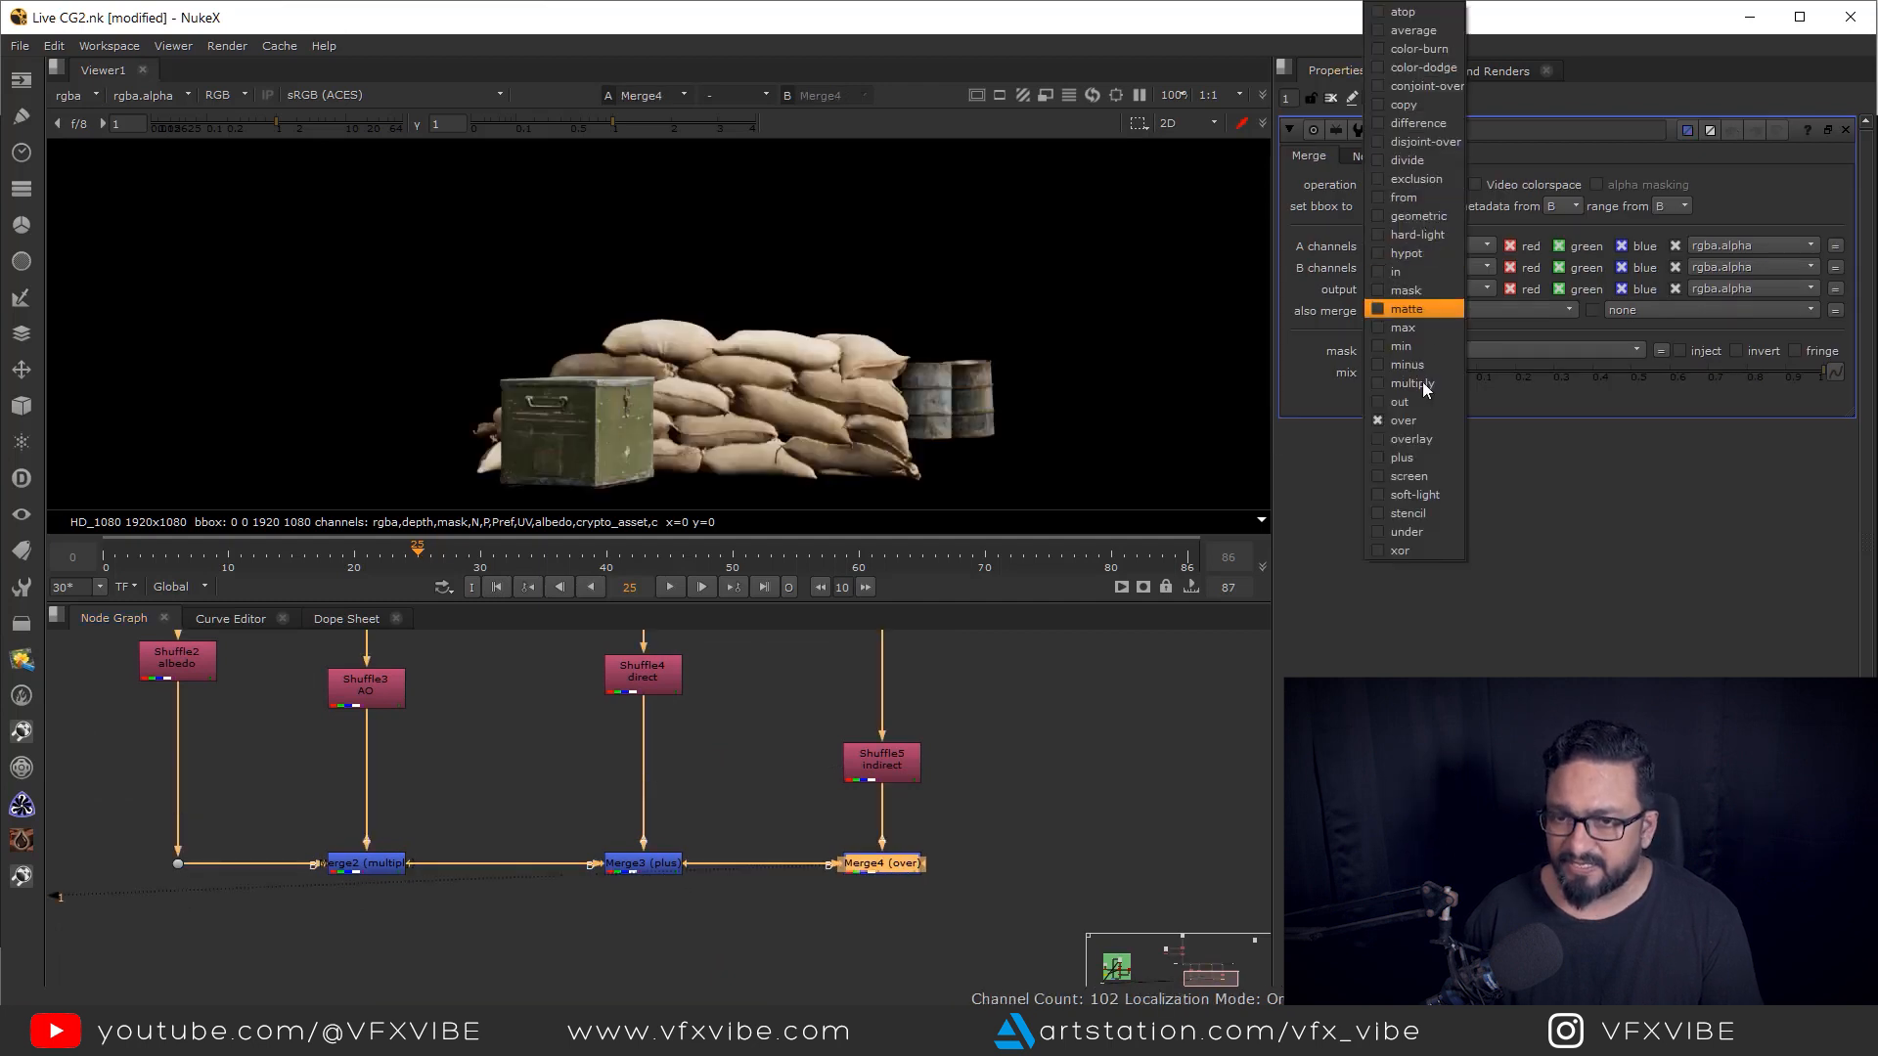
left_click(1413, 460)
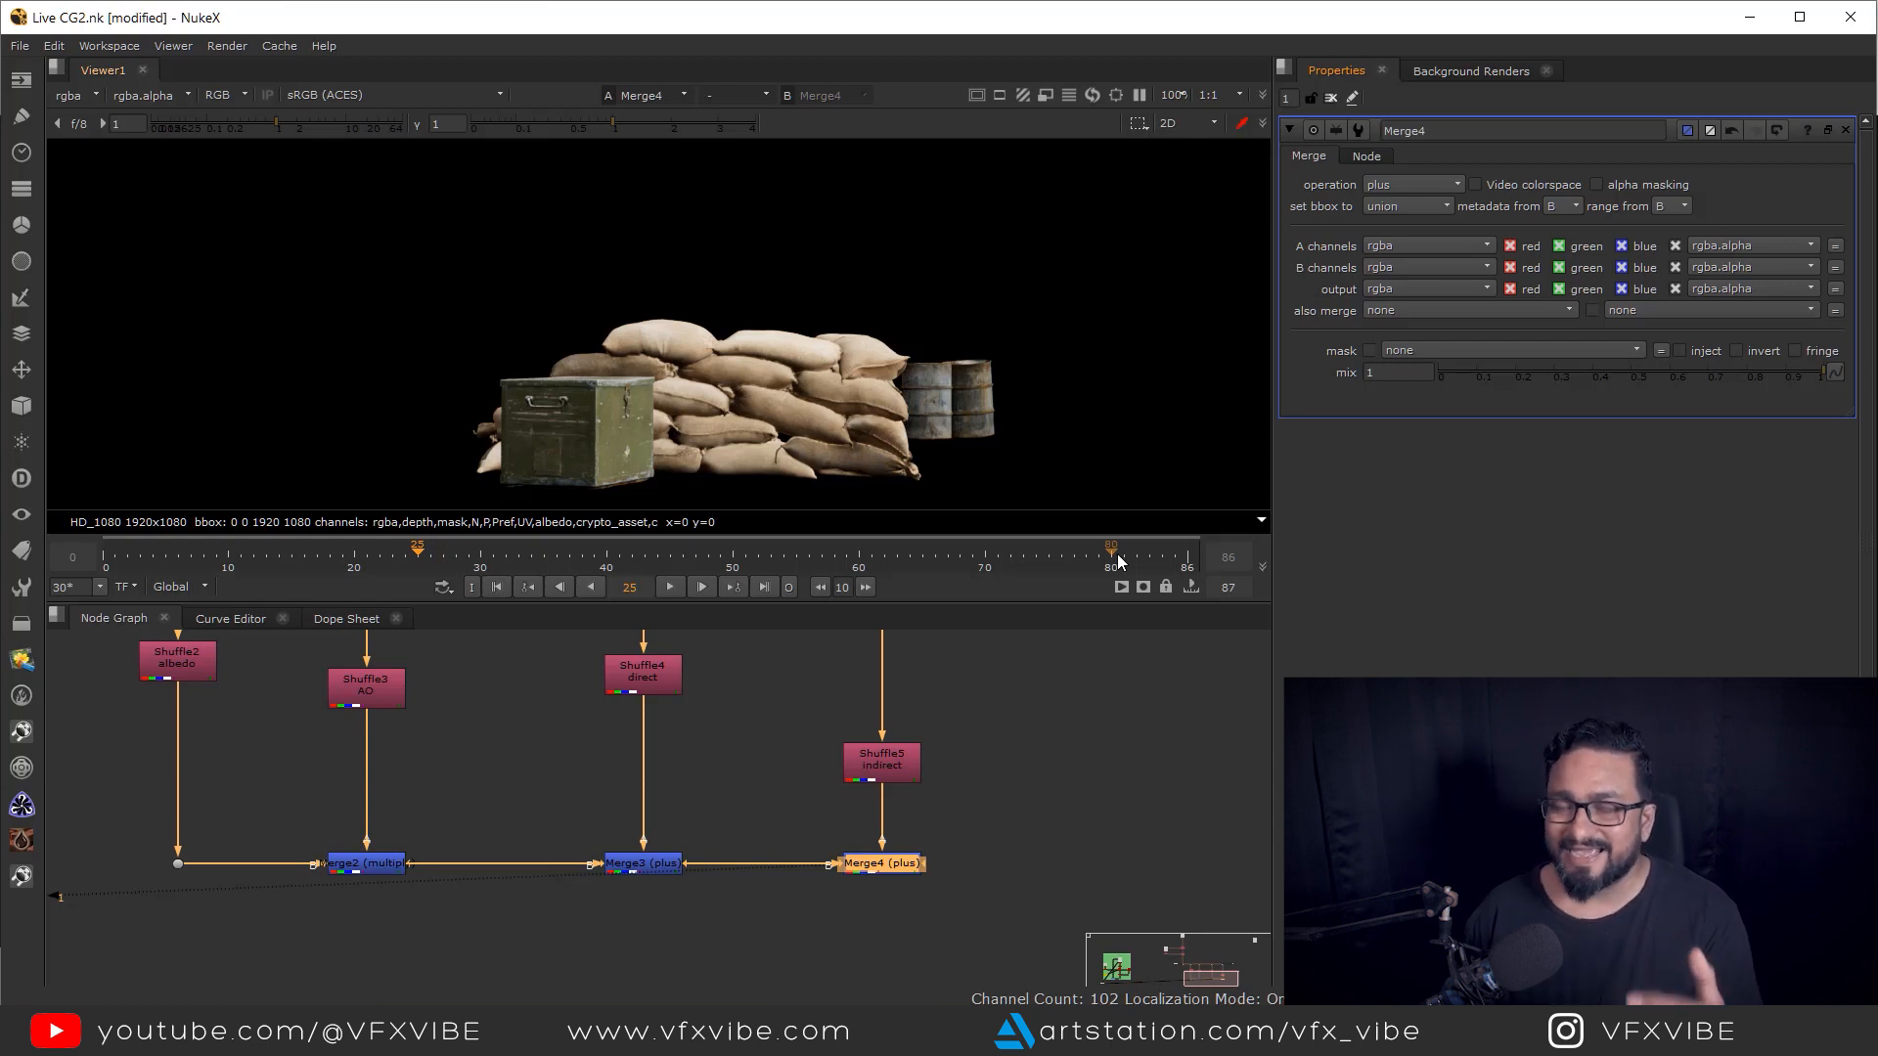
- Extend the pipe, add a branch dot beyond the indirect branch, and paste another albedo Shuffle connected to it
scroll(875, 794, "down", 2)
left_click_drag(931, 729, 954, 731)
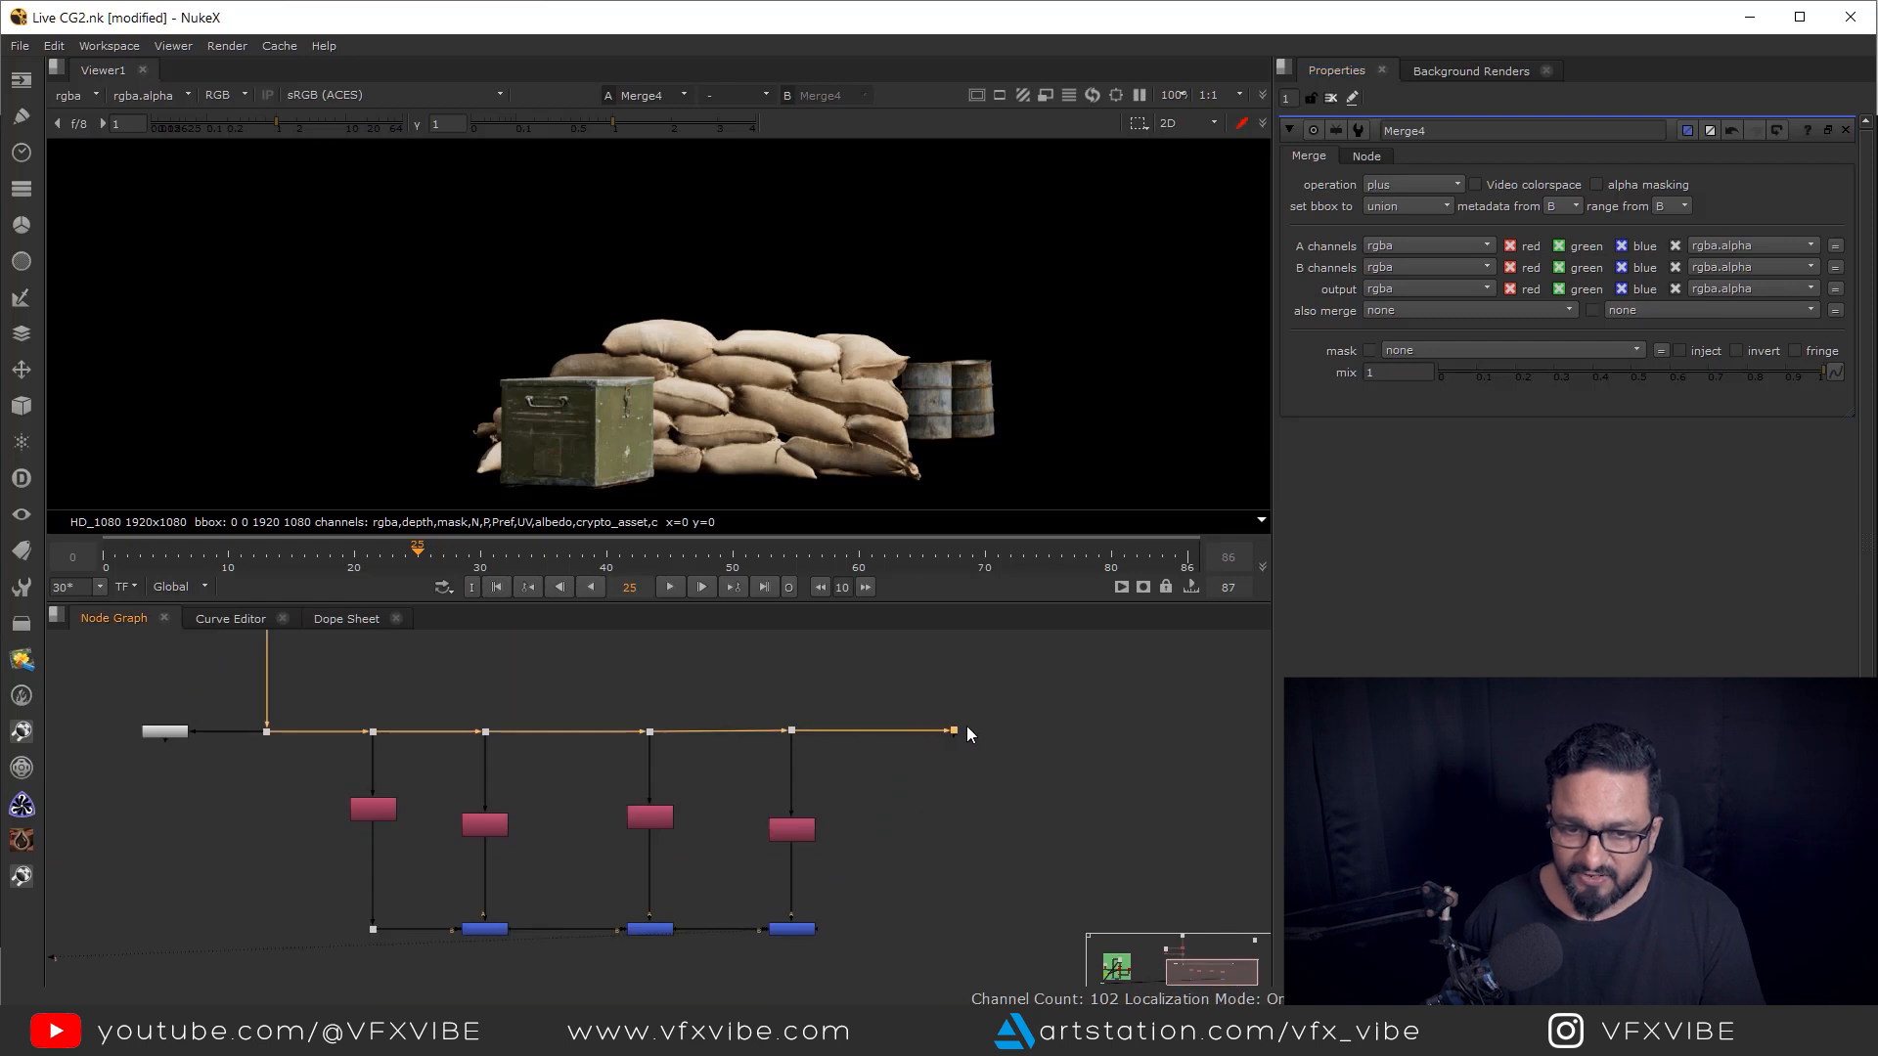
scroll(902, 738, "up", 3)
left_click(935, 728)
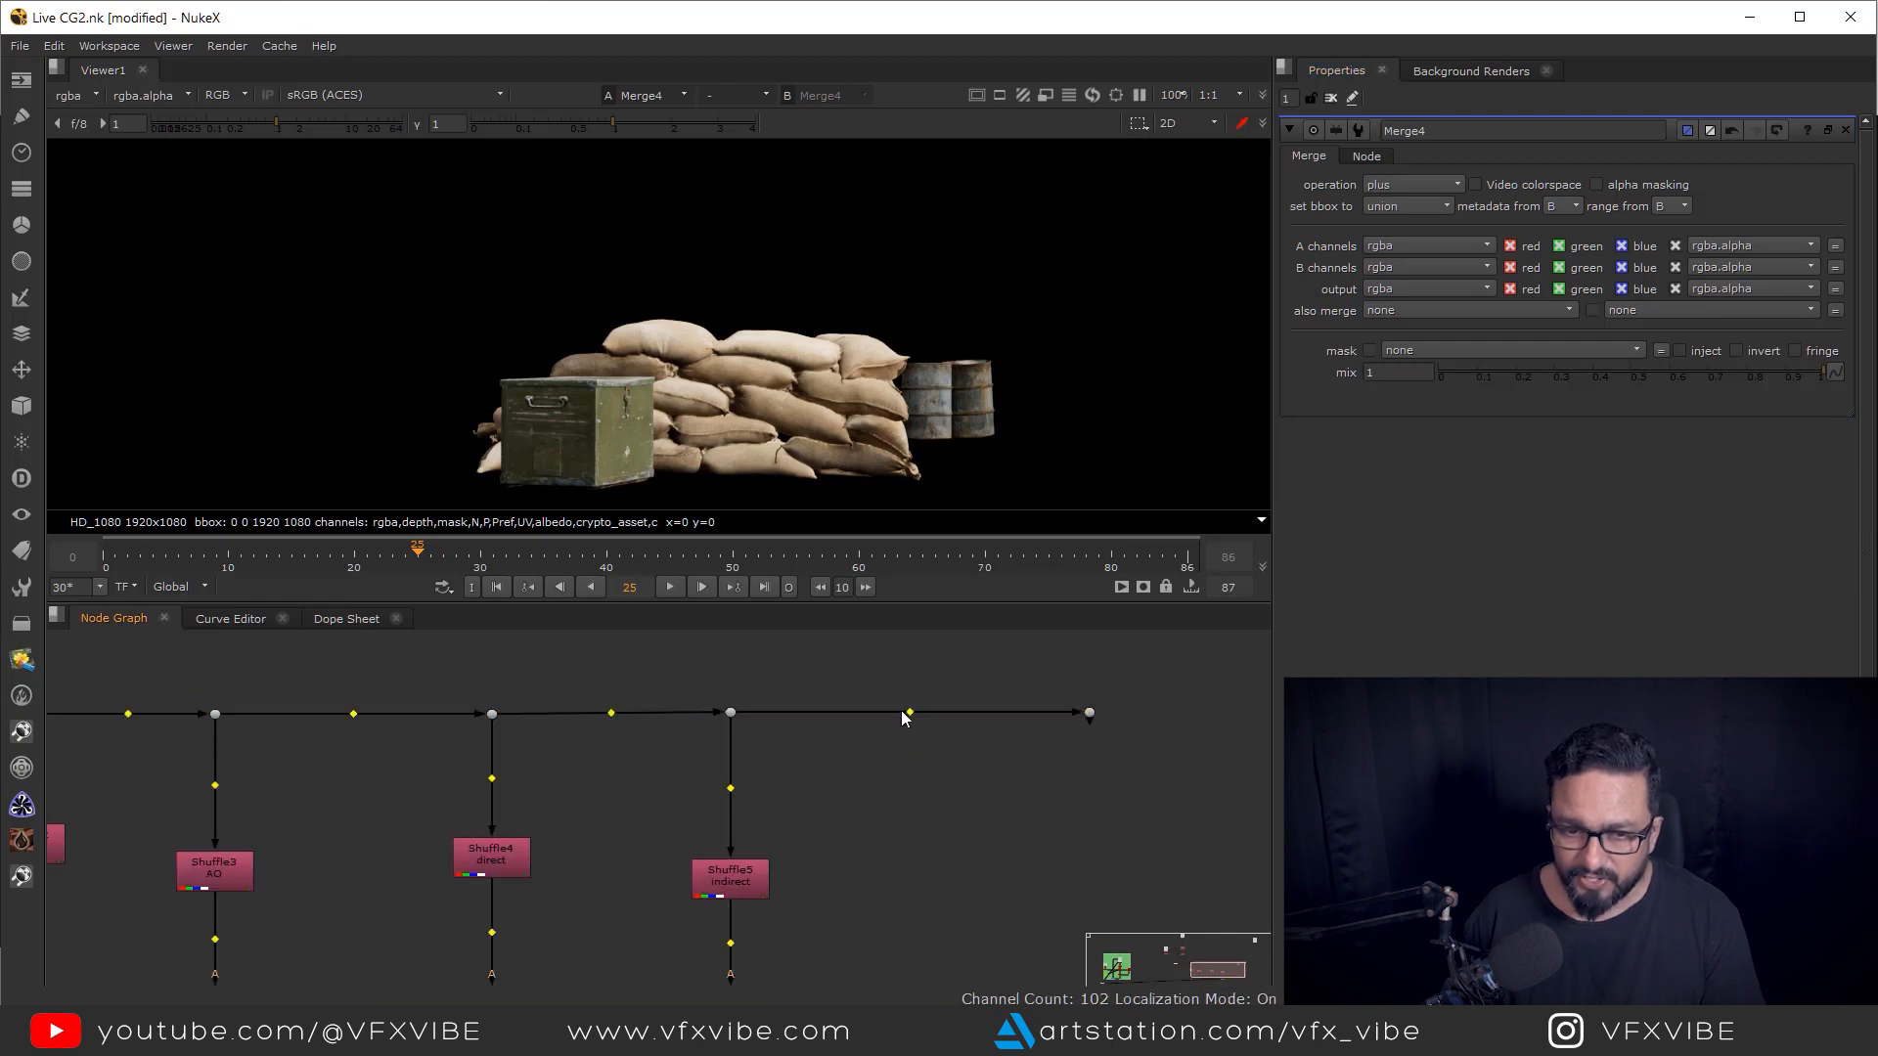
left_click(910, 712, "ctrl")
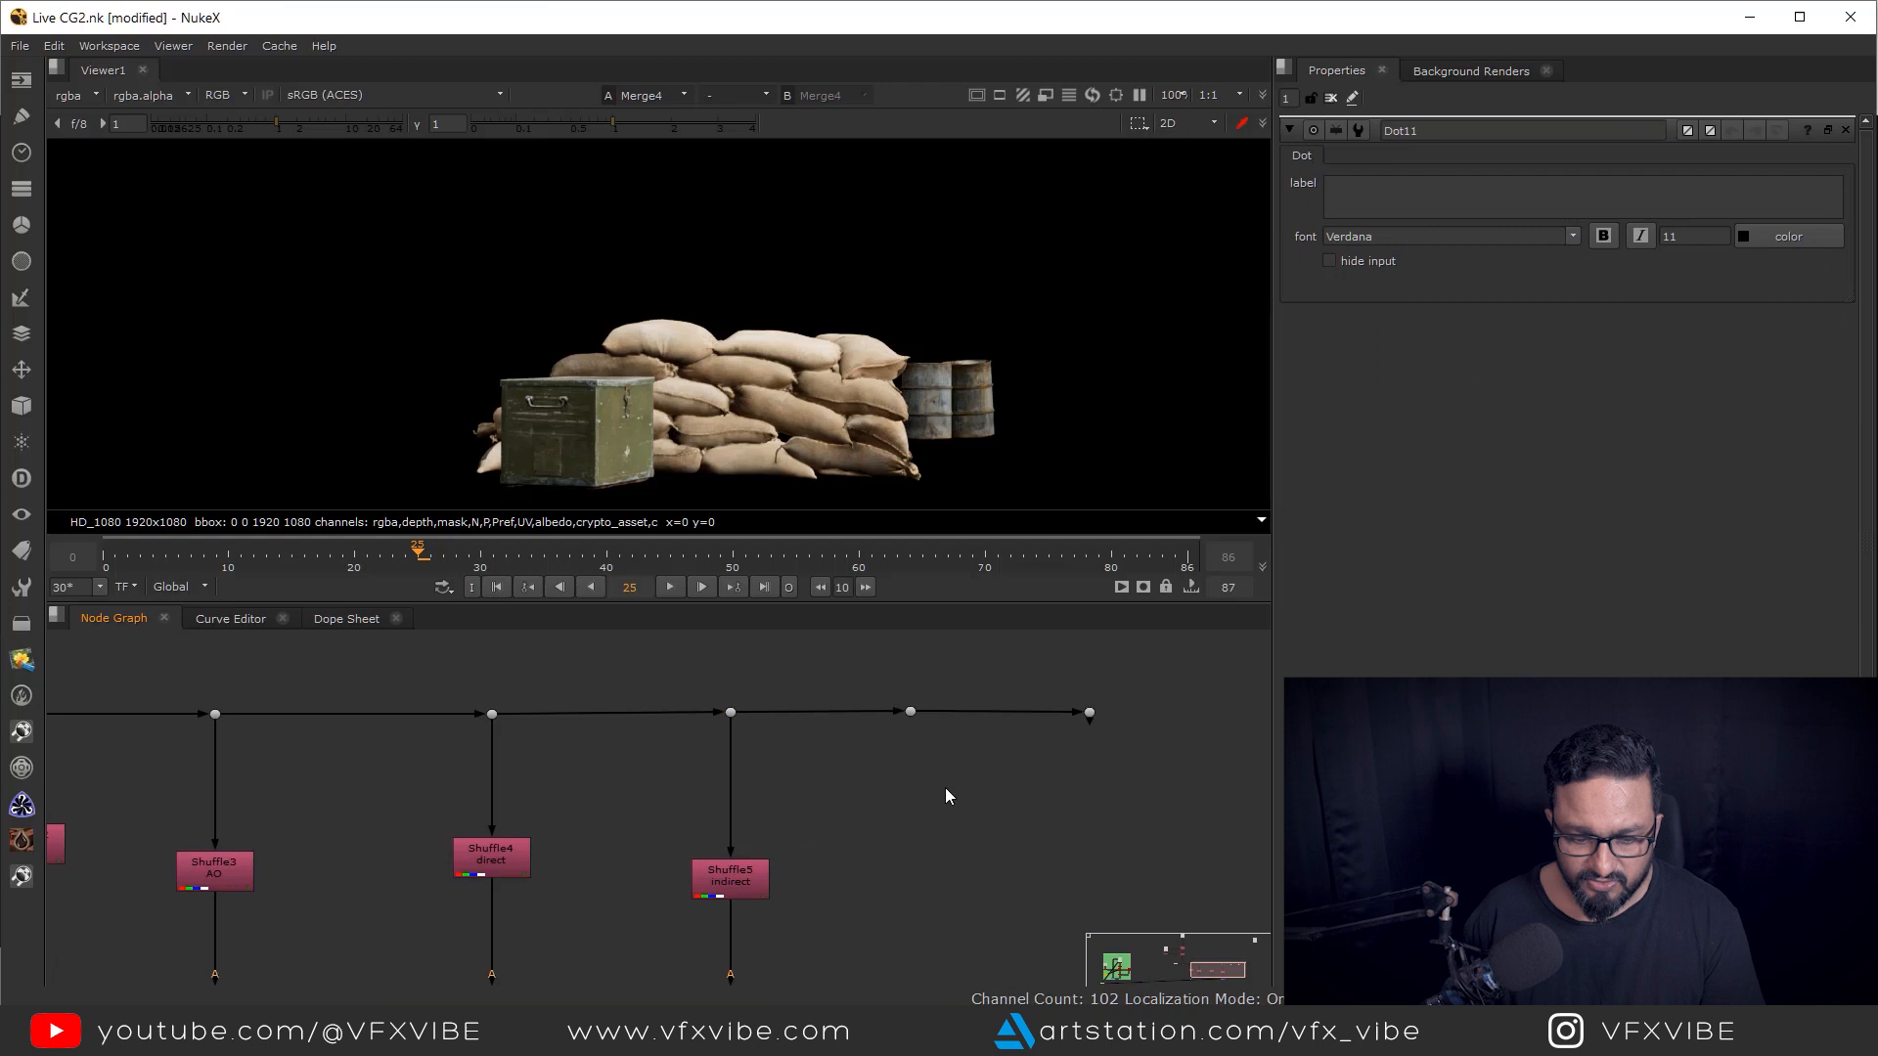
key("ctrl+v")
left_click_drag(891, 794, 912, 722)
- Align the pasted Shuffle with its branch, view it, and set its first input to the specular layer
left_click_drag(917, 835, 918, 891)
key("1")
double_click(919, 892)
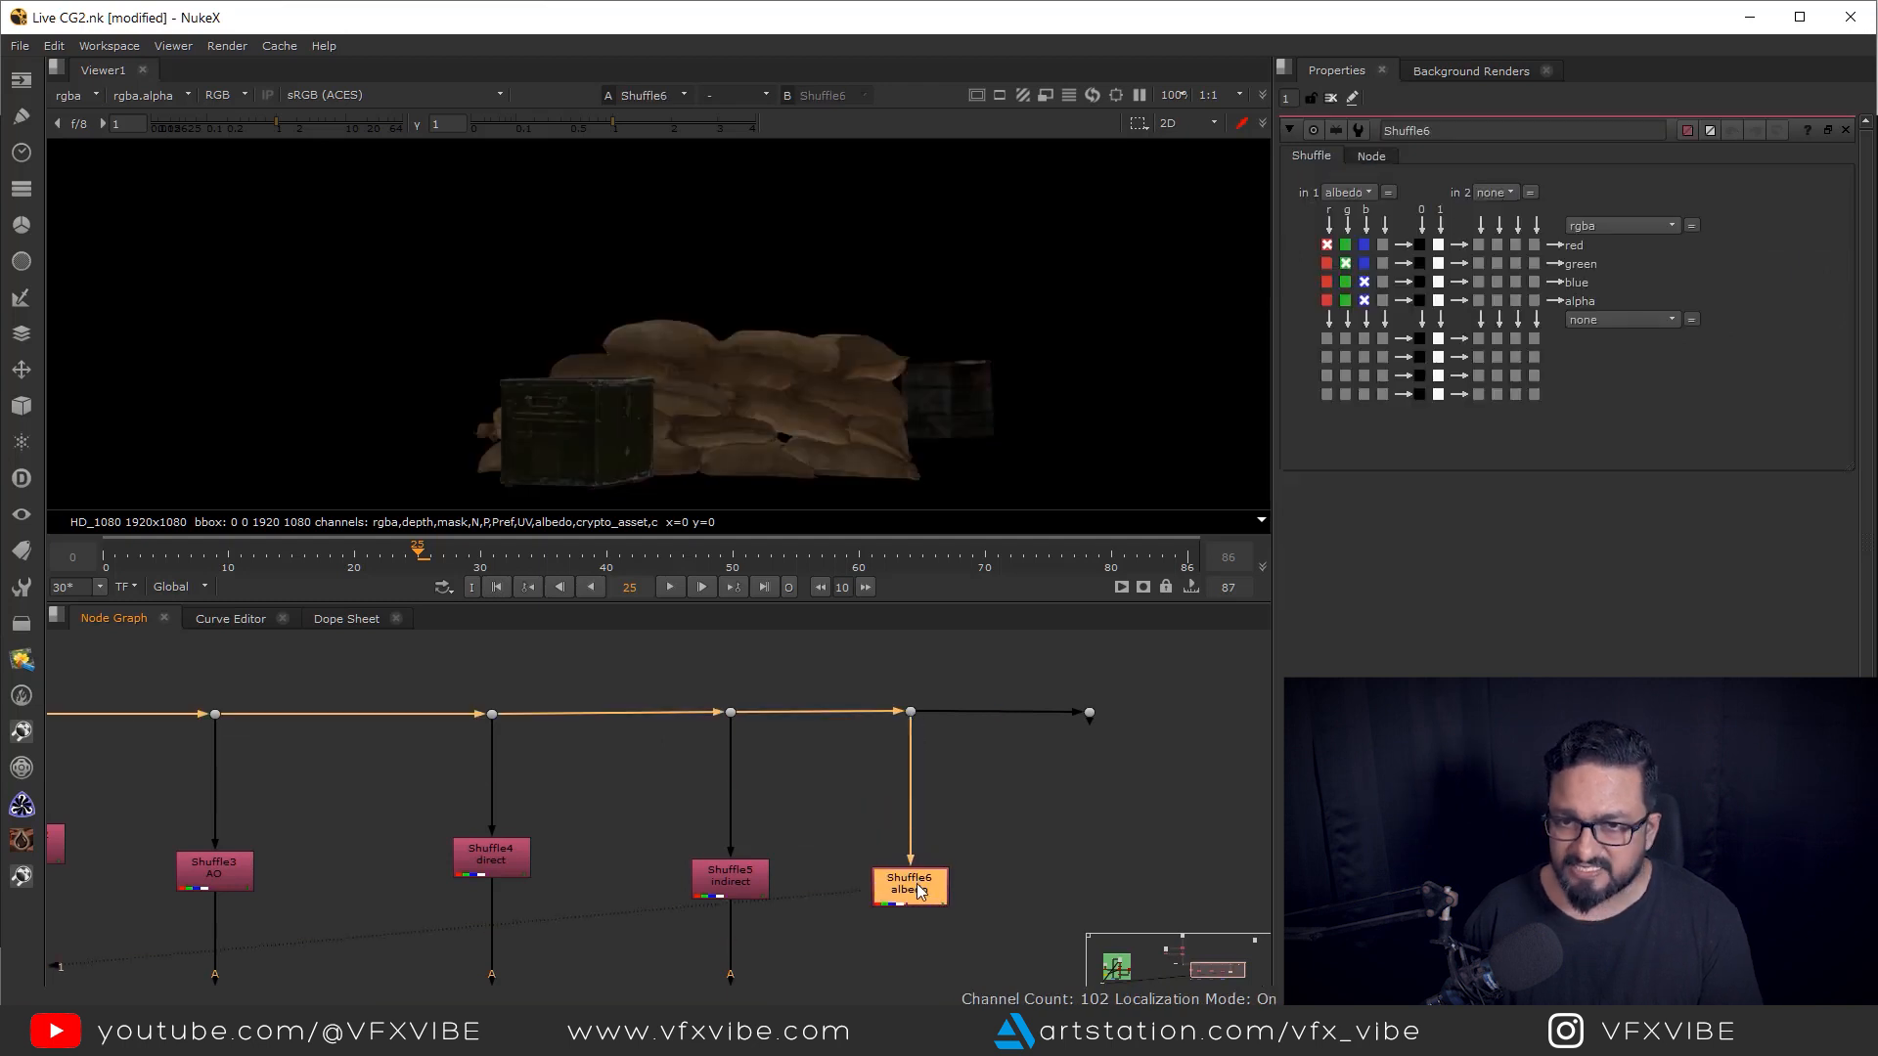
left_click(1347, 193)
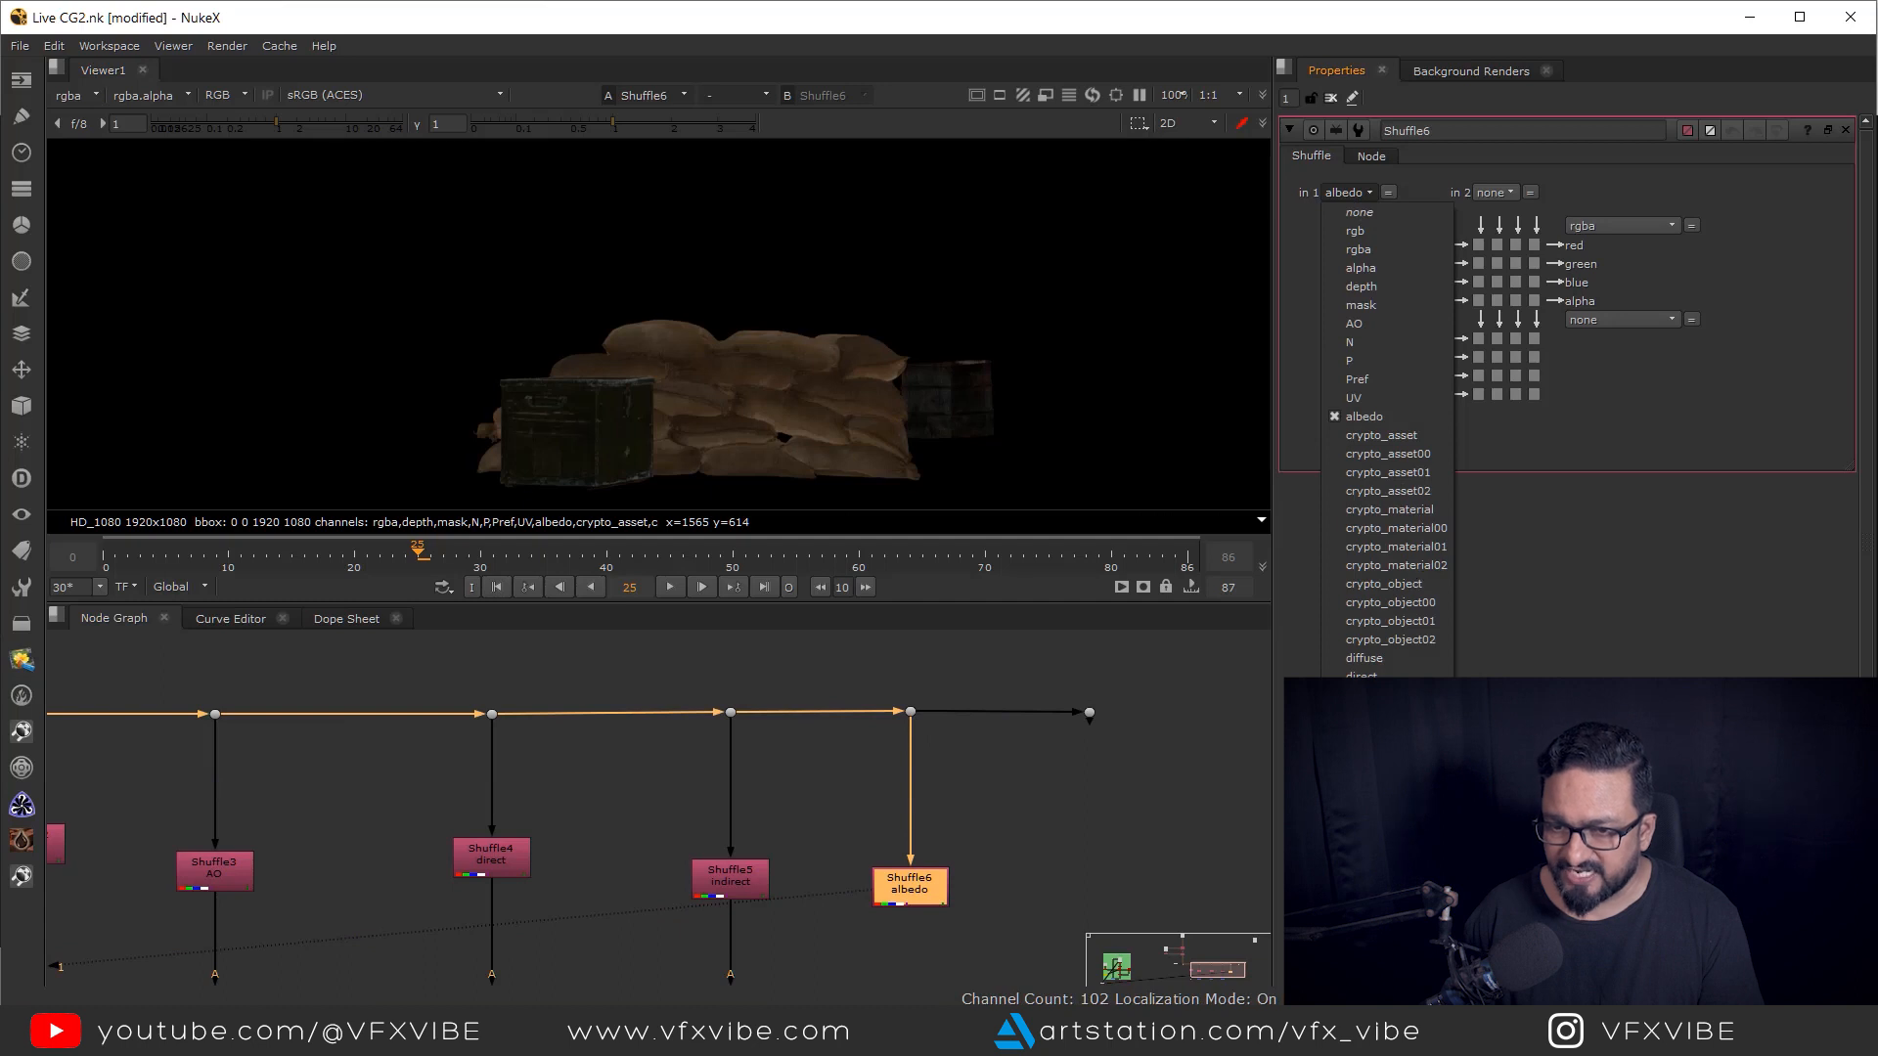
left_click(1371, 788)
- Add a plus Merge joining the indirect Merge result with the specular Shuffle and view it
left_click_drag(951, 811, 838, 693)
left_click_drag(792, 777, 795, 790)
left_click(802, 913)
key("m")
left_click_drag(814, 891, 614, 929)
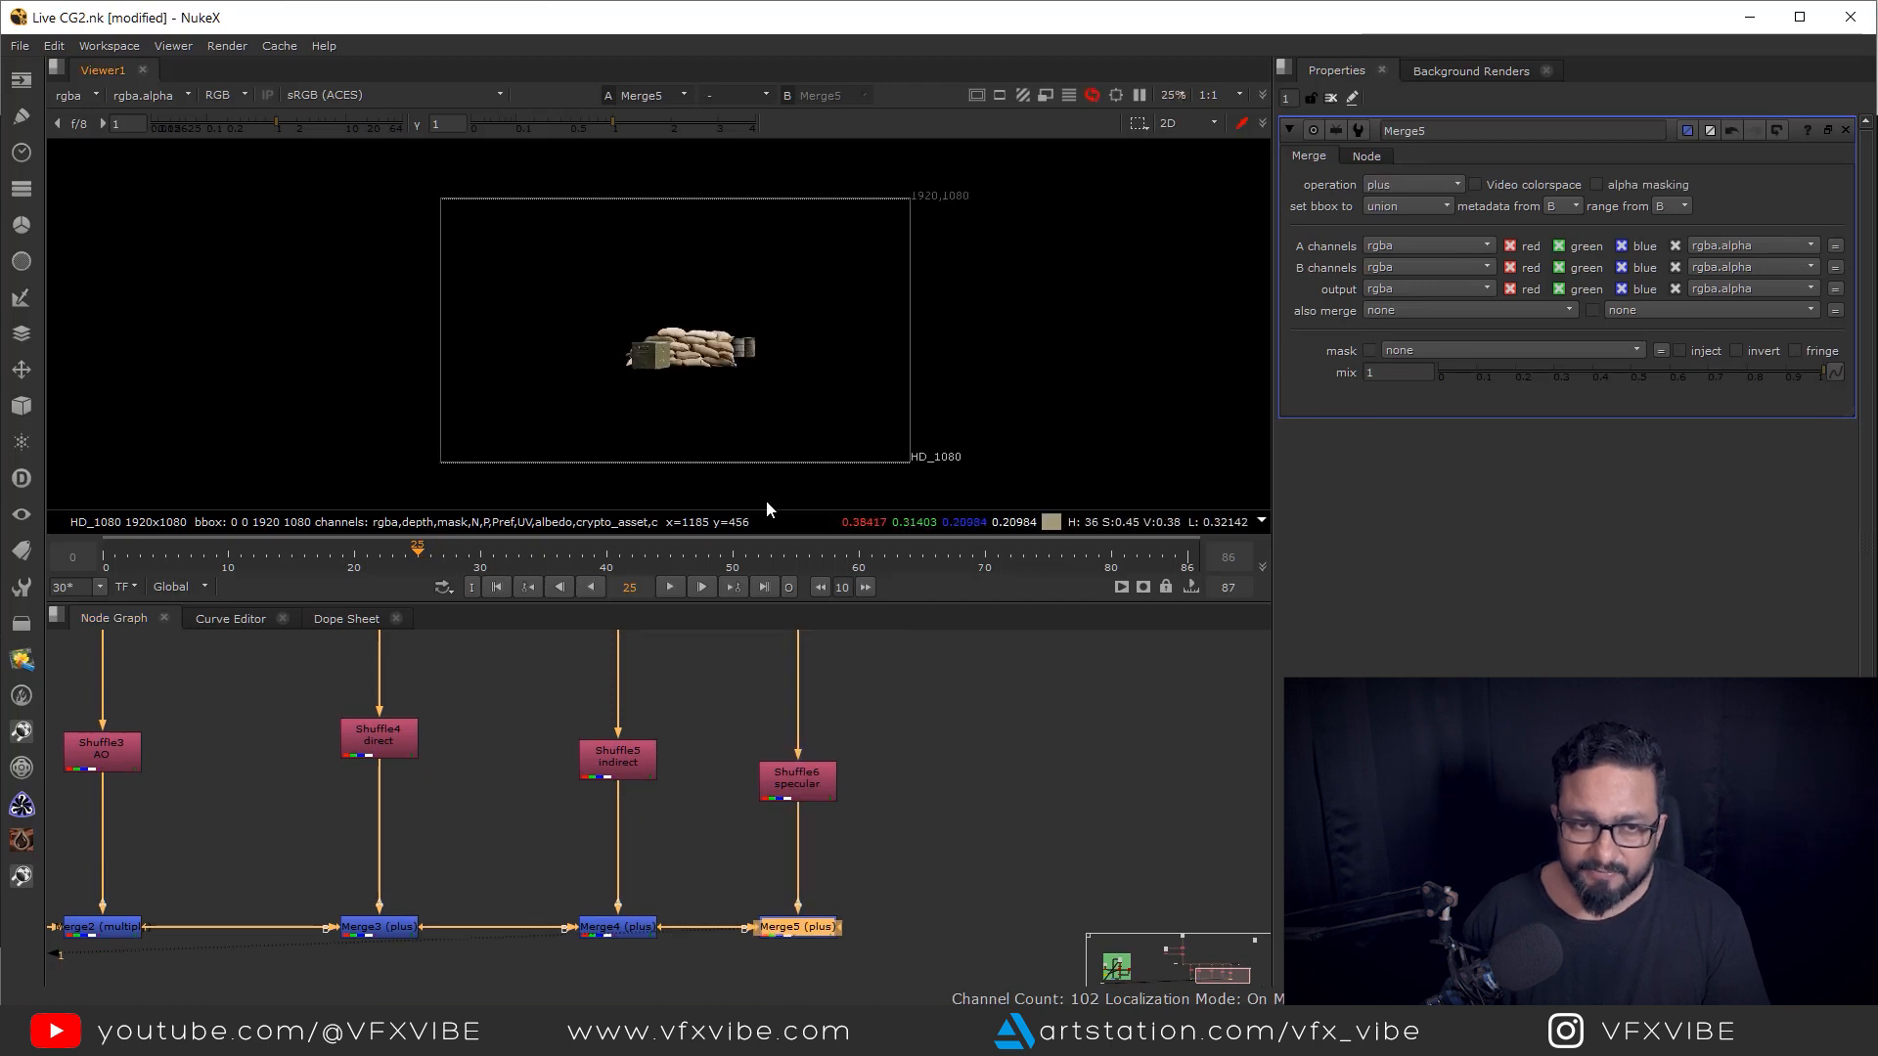
- Add an over Merge below the rebuilt CG passes for compositing them with the background plate
scroll(734, 352, "down", 1)
scroll(906, 767, "down", 6)
left_click_drag(930, 708, 877, 741)
scroll(836, 746, "up", 3)
left_click(832, 741)
scroll(905, 747, "down", 6)
left_click_drag(951, 643, 1089, 815)
scroll(847, 900, "up", 2)
left_click_drag(846, 902, 1161, 686)
left_click(812, 877)
scroll(825, 864, "up", 2)
key("m")
scroll(728, 900, "down", 3)
scroll(680, 885, "up", 3)
- Route the background plate into the over Merge through a corner dot and view the composite
left_click_drag(886, 844, 1149, 983)
left_click_drag(1109, 882, 1073, 797)
left_click_drag(1140, 868, 1140, 838)
key("1")
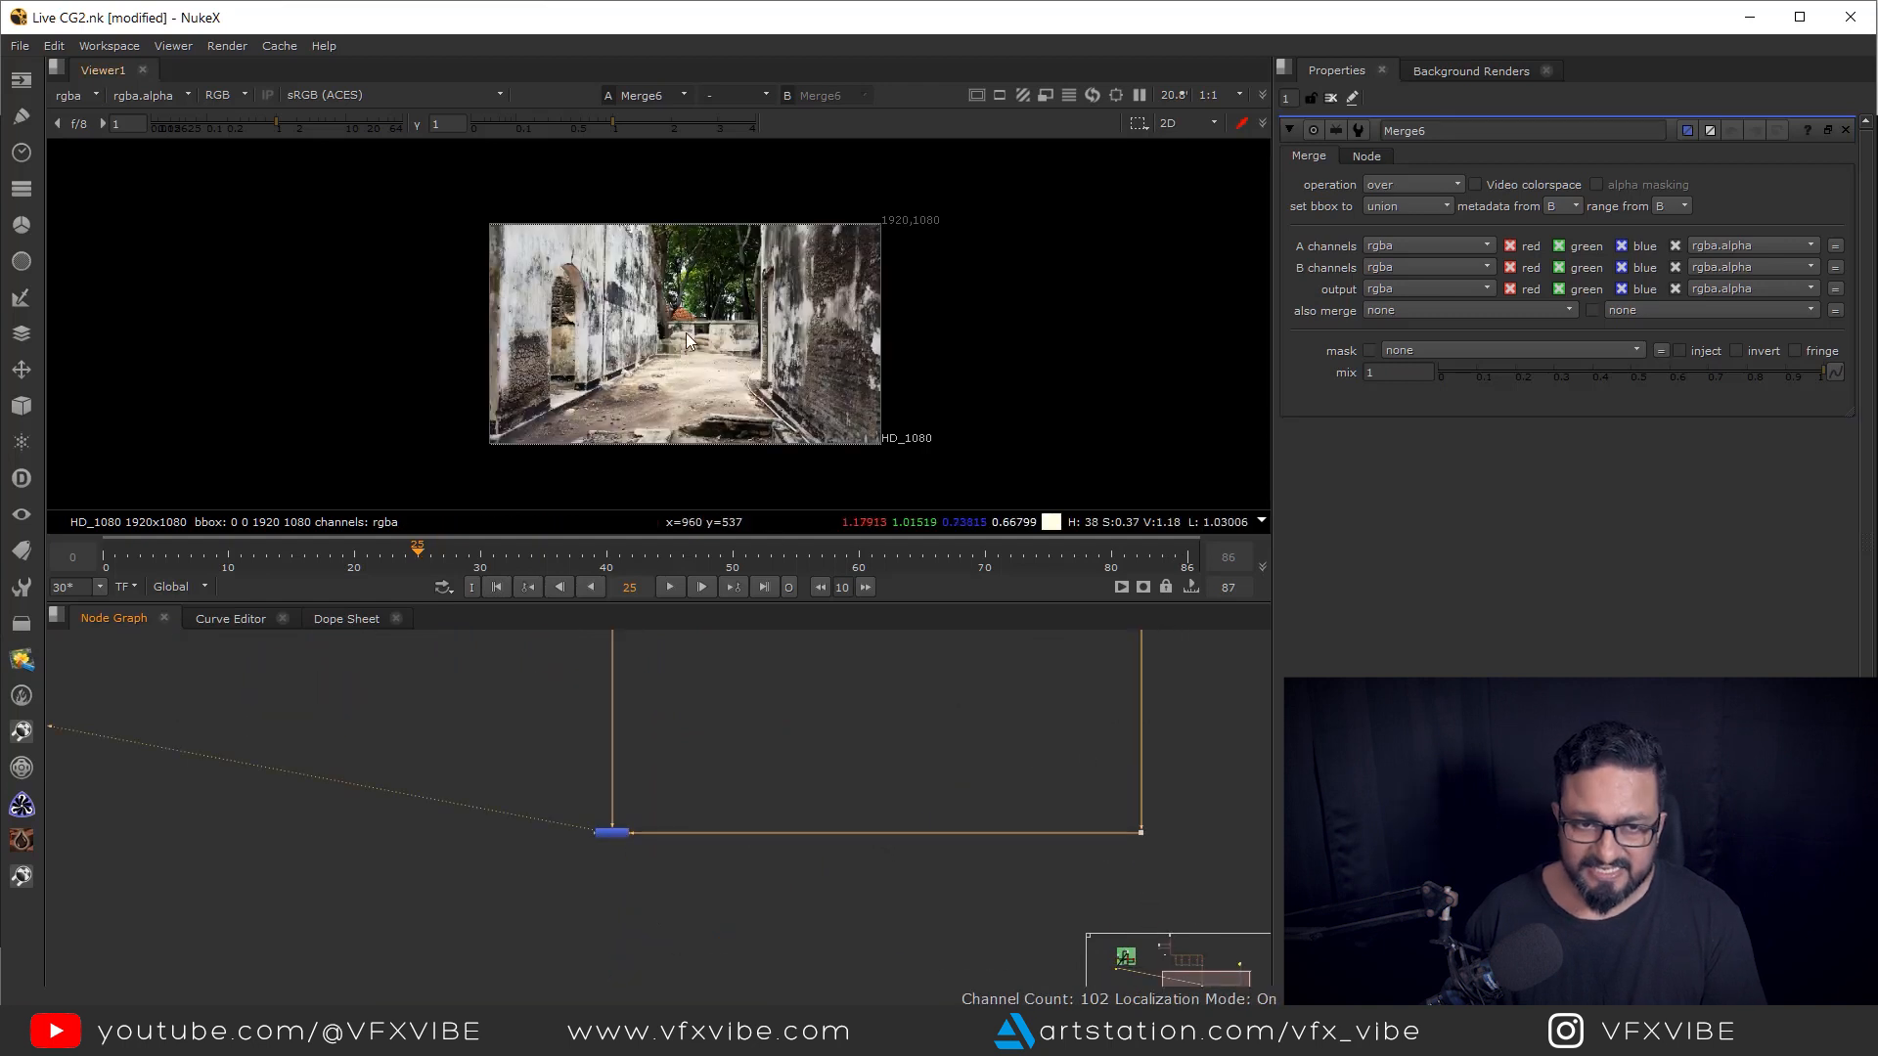
scroll(690, 348, "up", 5)
left_click_drag(950, 277, 436, 543)
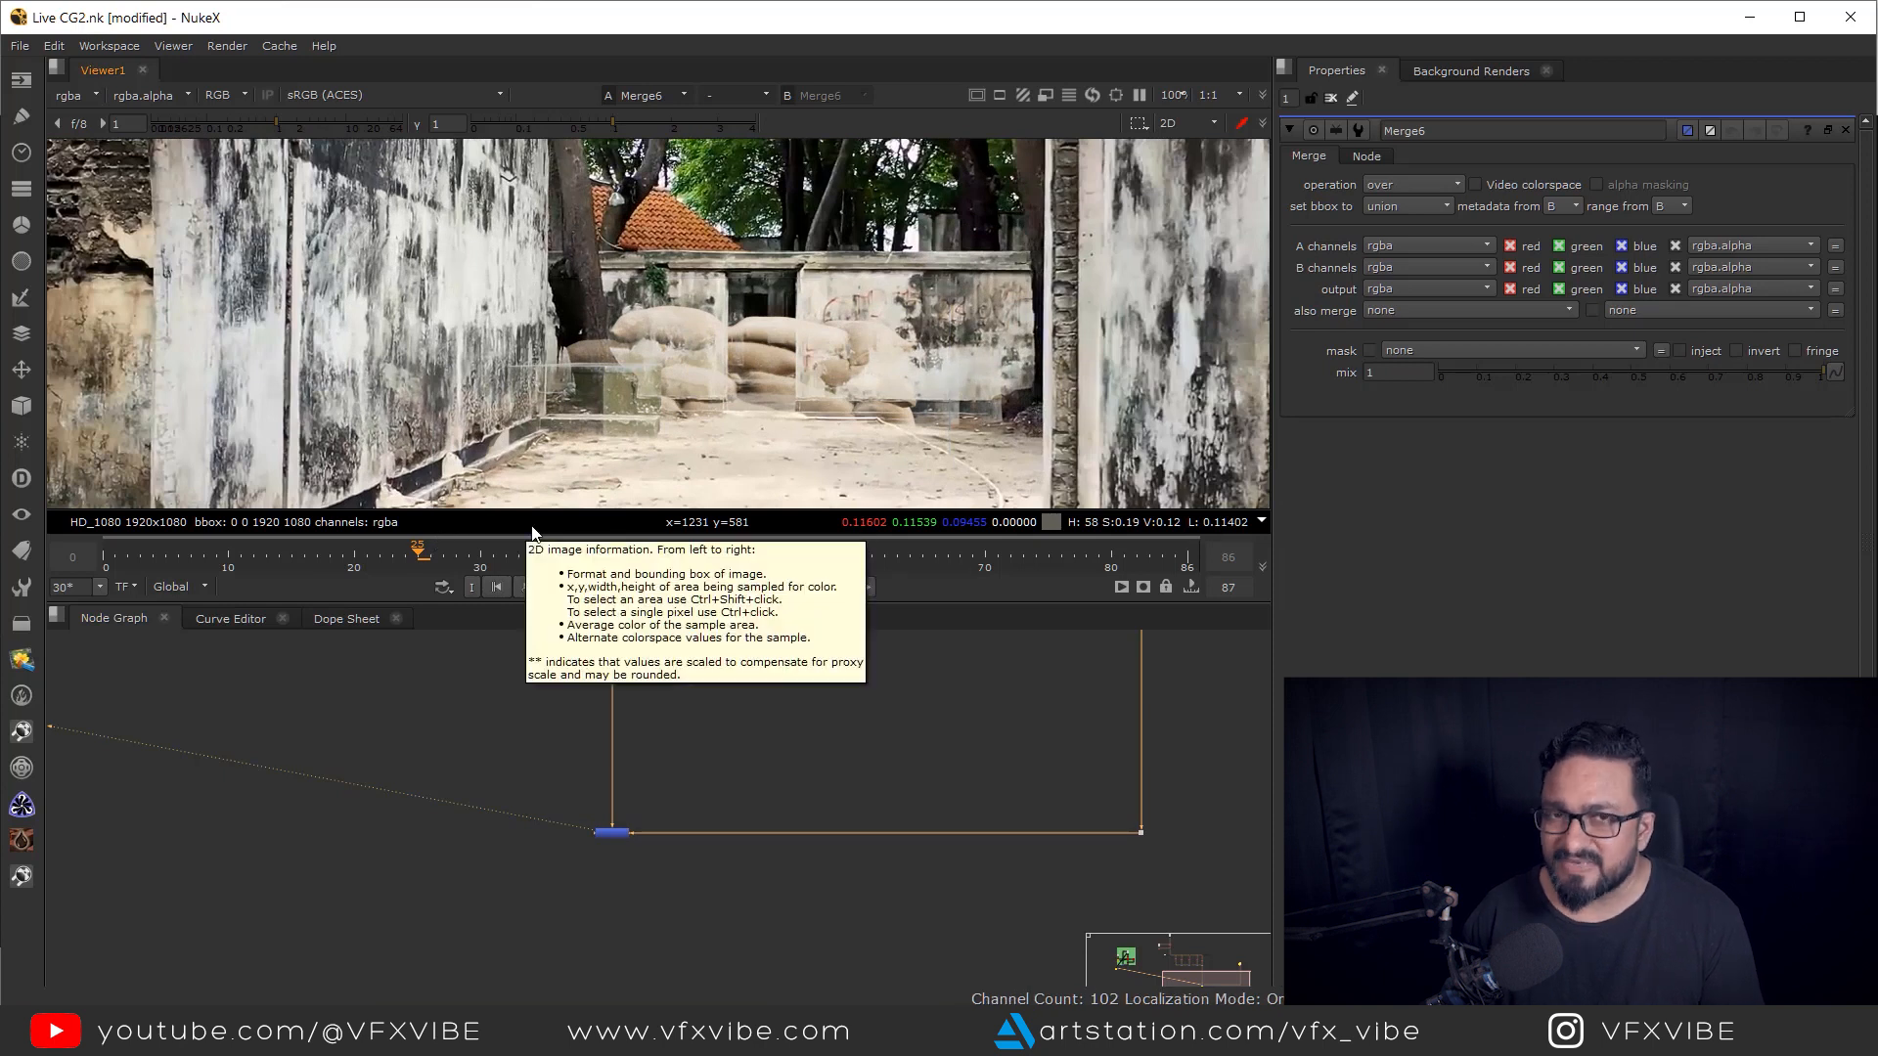
- Inspect the alpha channel of the original render at the dot feeding the pass branches
scroll(874, 857, "down", 5)
left_click_drag(874, 857, 990, 932)
scroll(807, 797, "up", 2)
scroll(666, 771, "up", 2)
left_click_drag(661, 678, 615, 748)
key("1")
key("a")
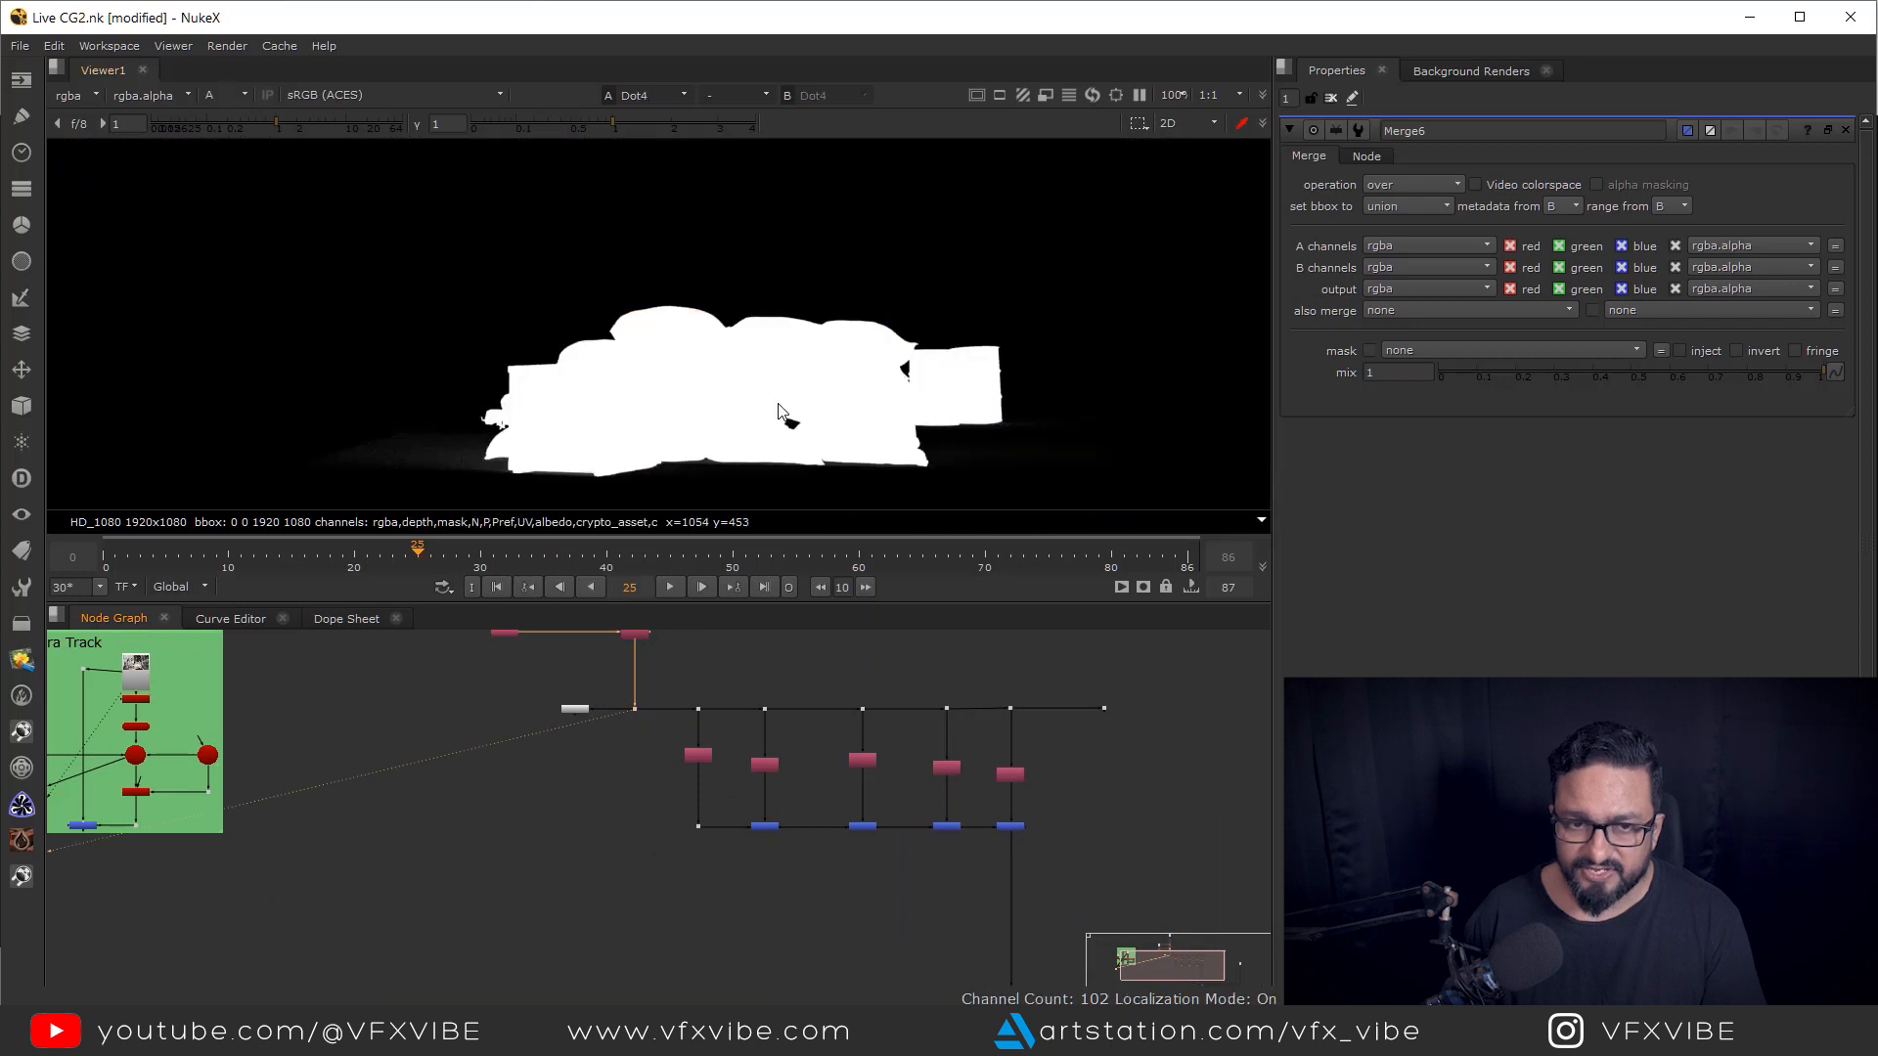
key("a")
- Insert a Copy node above the over Merge, route the original render's alpha into it through a dot, and check its alpha
left_click_drag(899, 888, 787, 792)
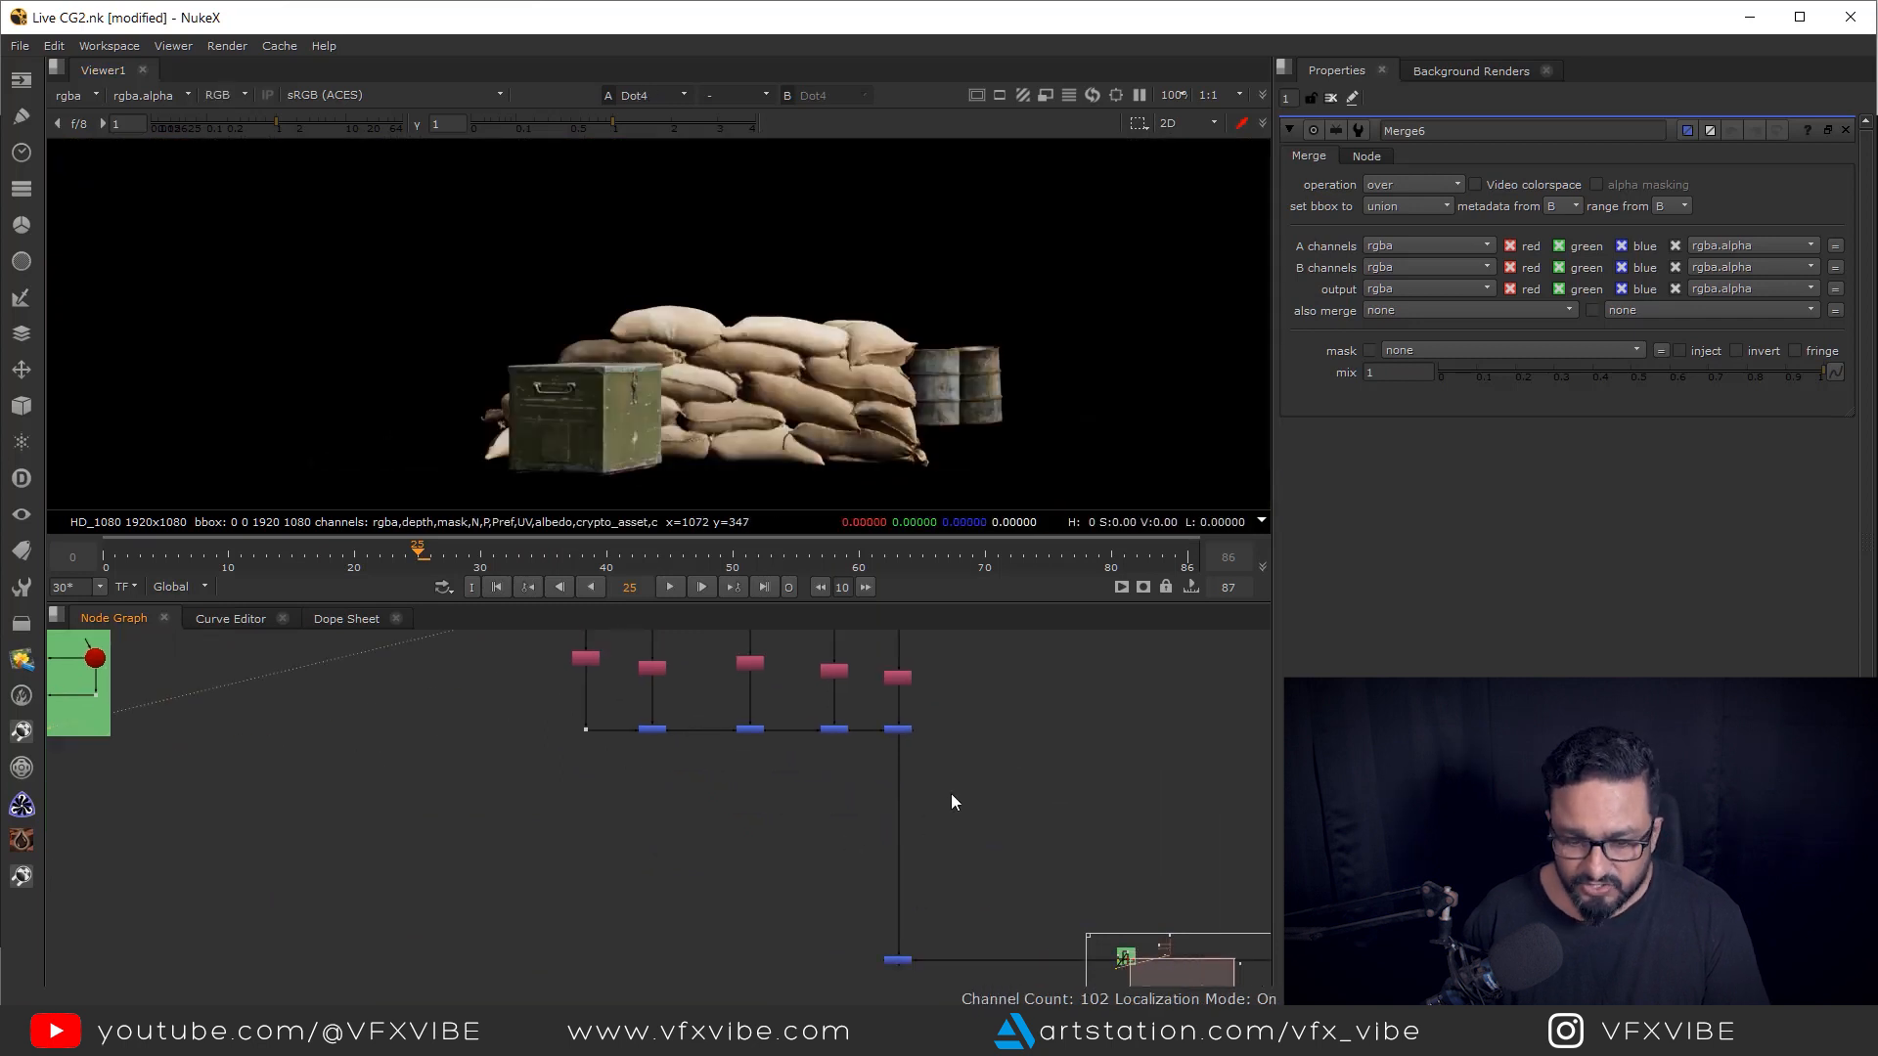
key("k")
left_click_drag(960, 788, 653, 694)
left_click_drag(835, 781, 654, 877)
left_click(1031, 879, "ctrl")
key("1")
key("a")
key("a")
- Examine how the crate, sandbags and barrels sit in the background plate in the over Merge's result
left_click_drag(1190, 945, 812, 908)
scroll(900, 830, "down", 3)
key("1")
scroll(800, 431, "down", 3)
left_click_drag(800, 431, 747, 396)
scroll(812, 404, "up", 4)
left_click_drag(872, 408, 978, 537)
key("space")
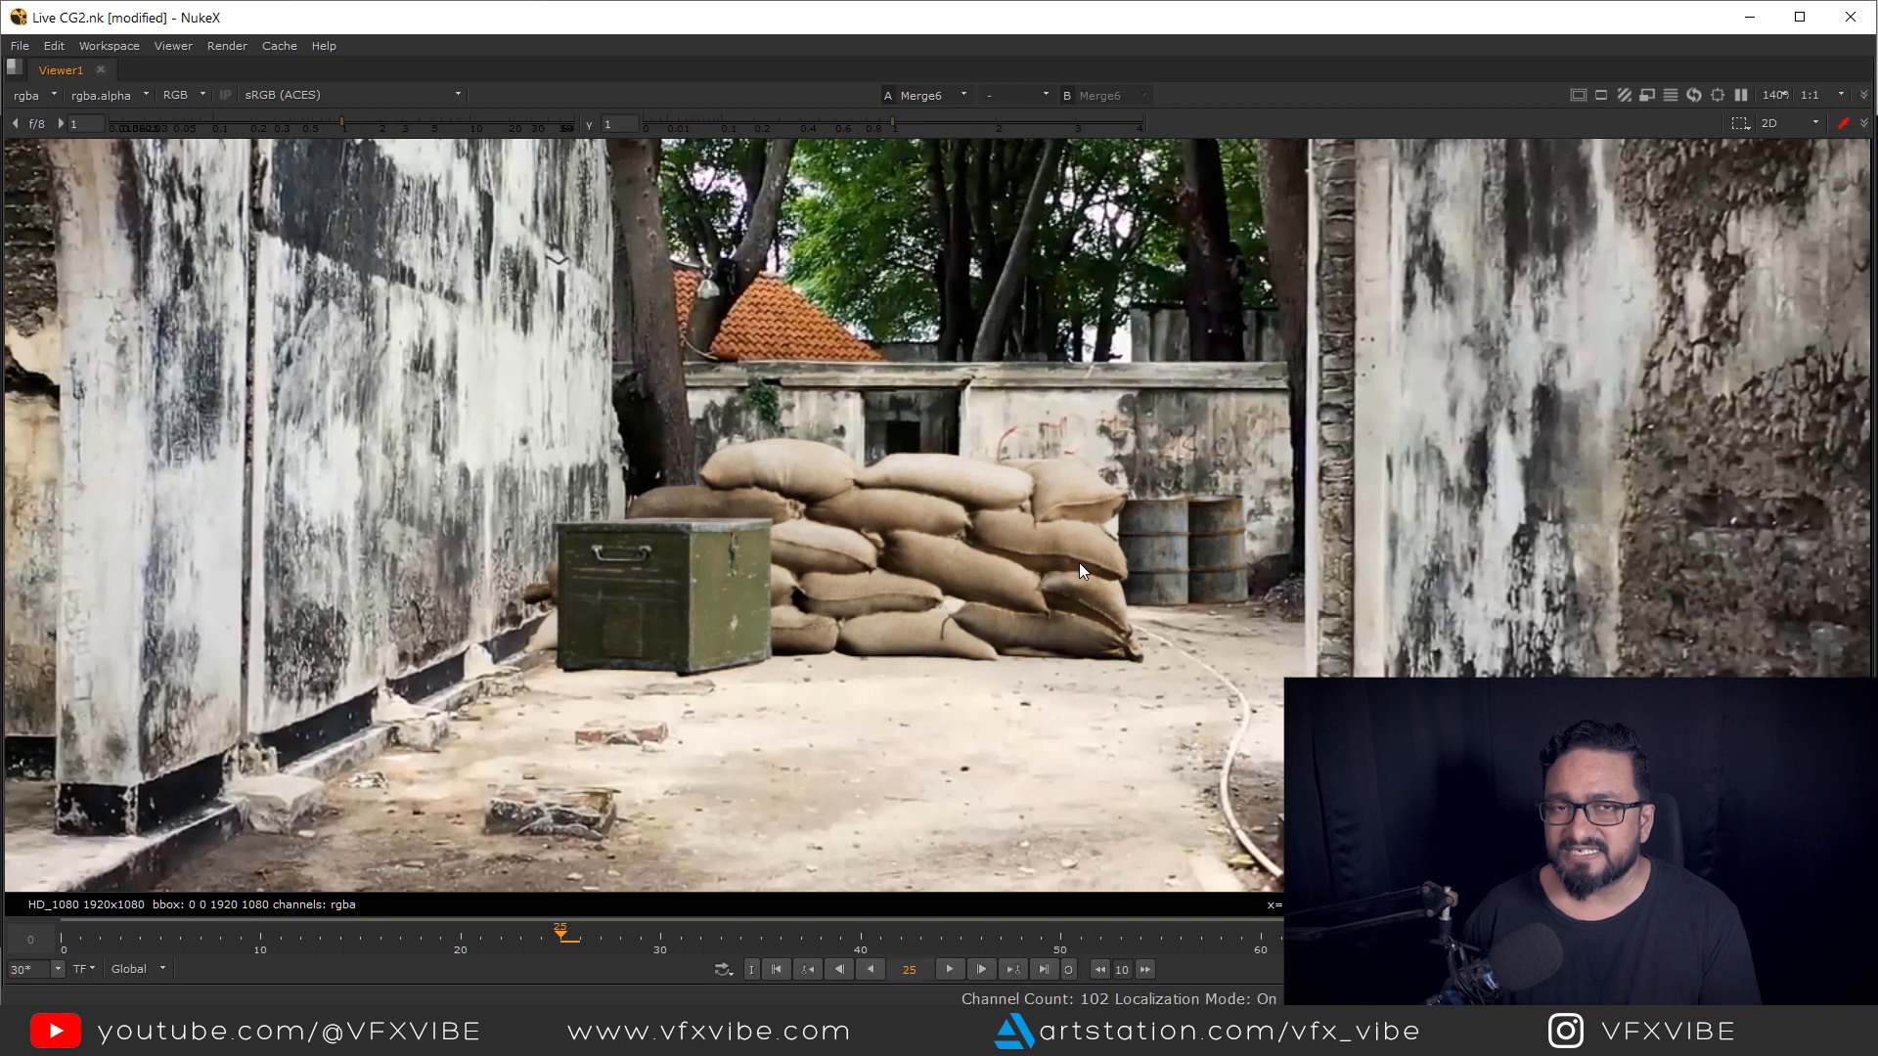
left_click_drag(1068, 669, 911, 701)
key("space")
scroll(908, 663, "up", 3)
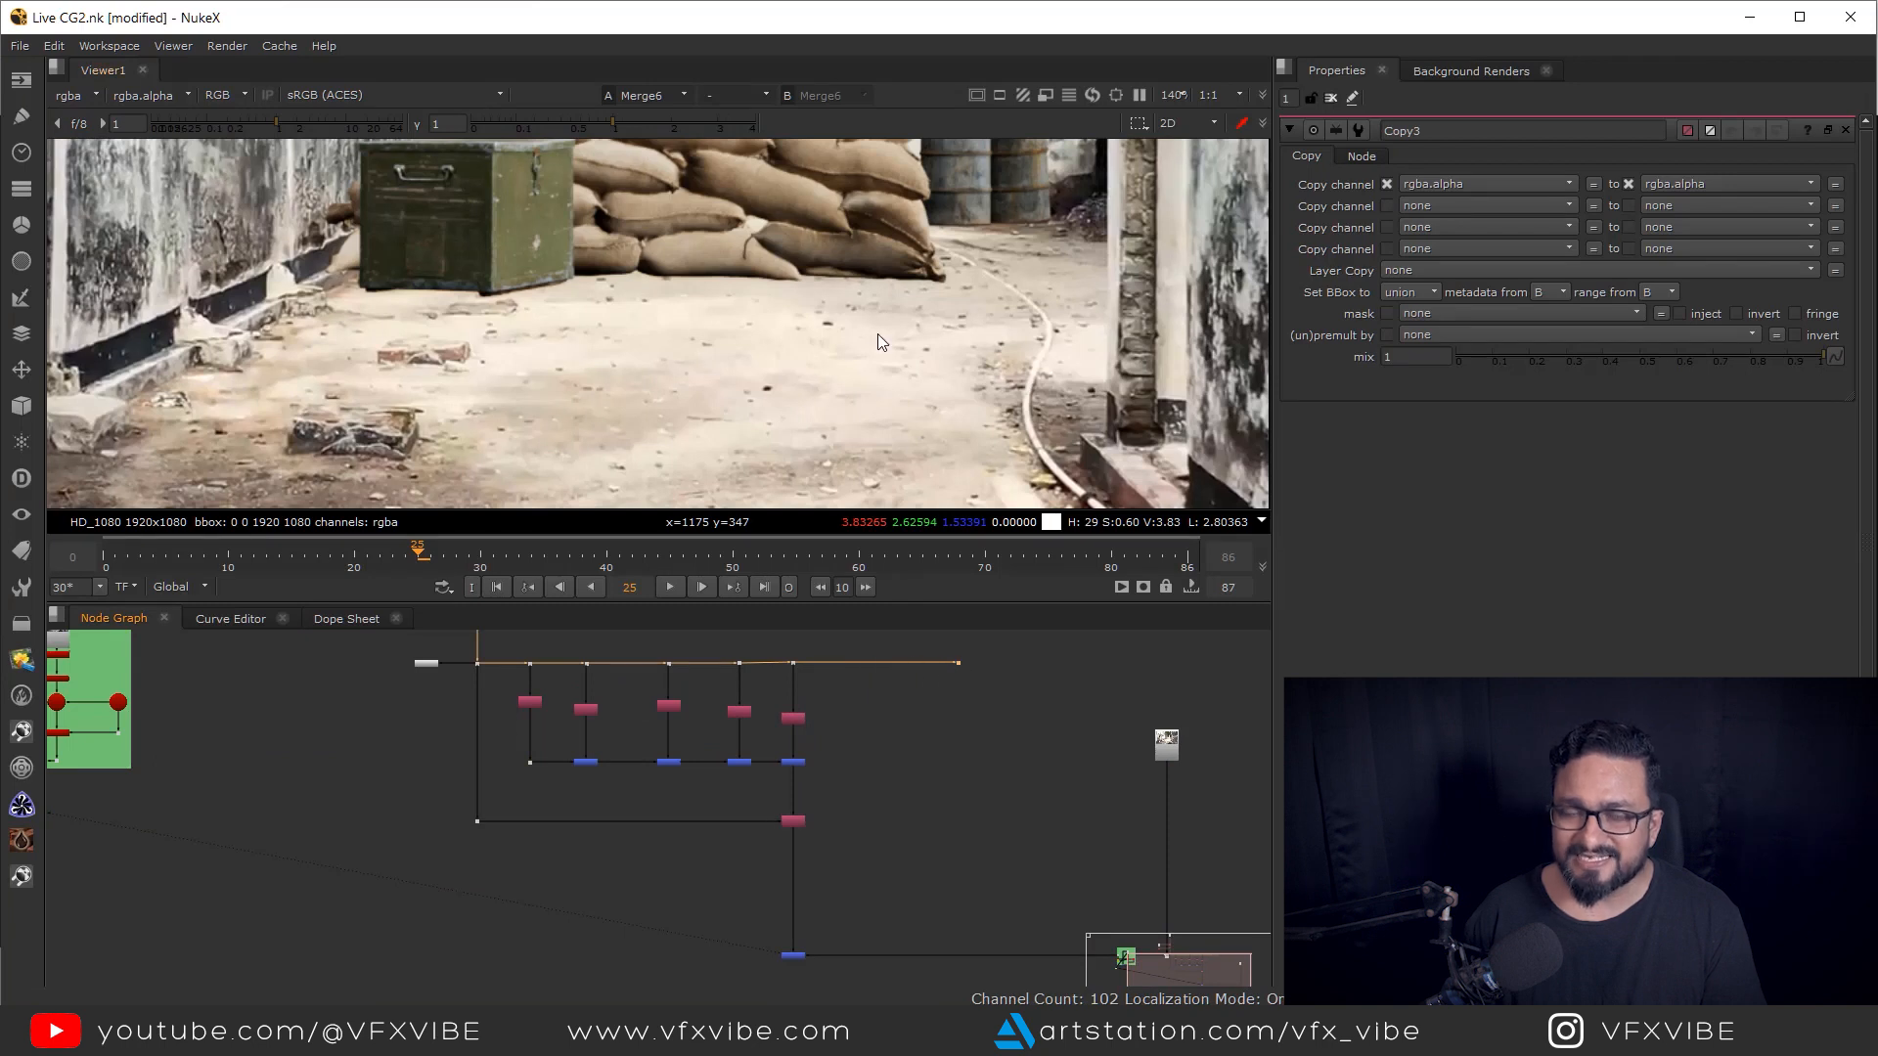
left_click_drag(732, 314, 845, 411)
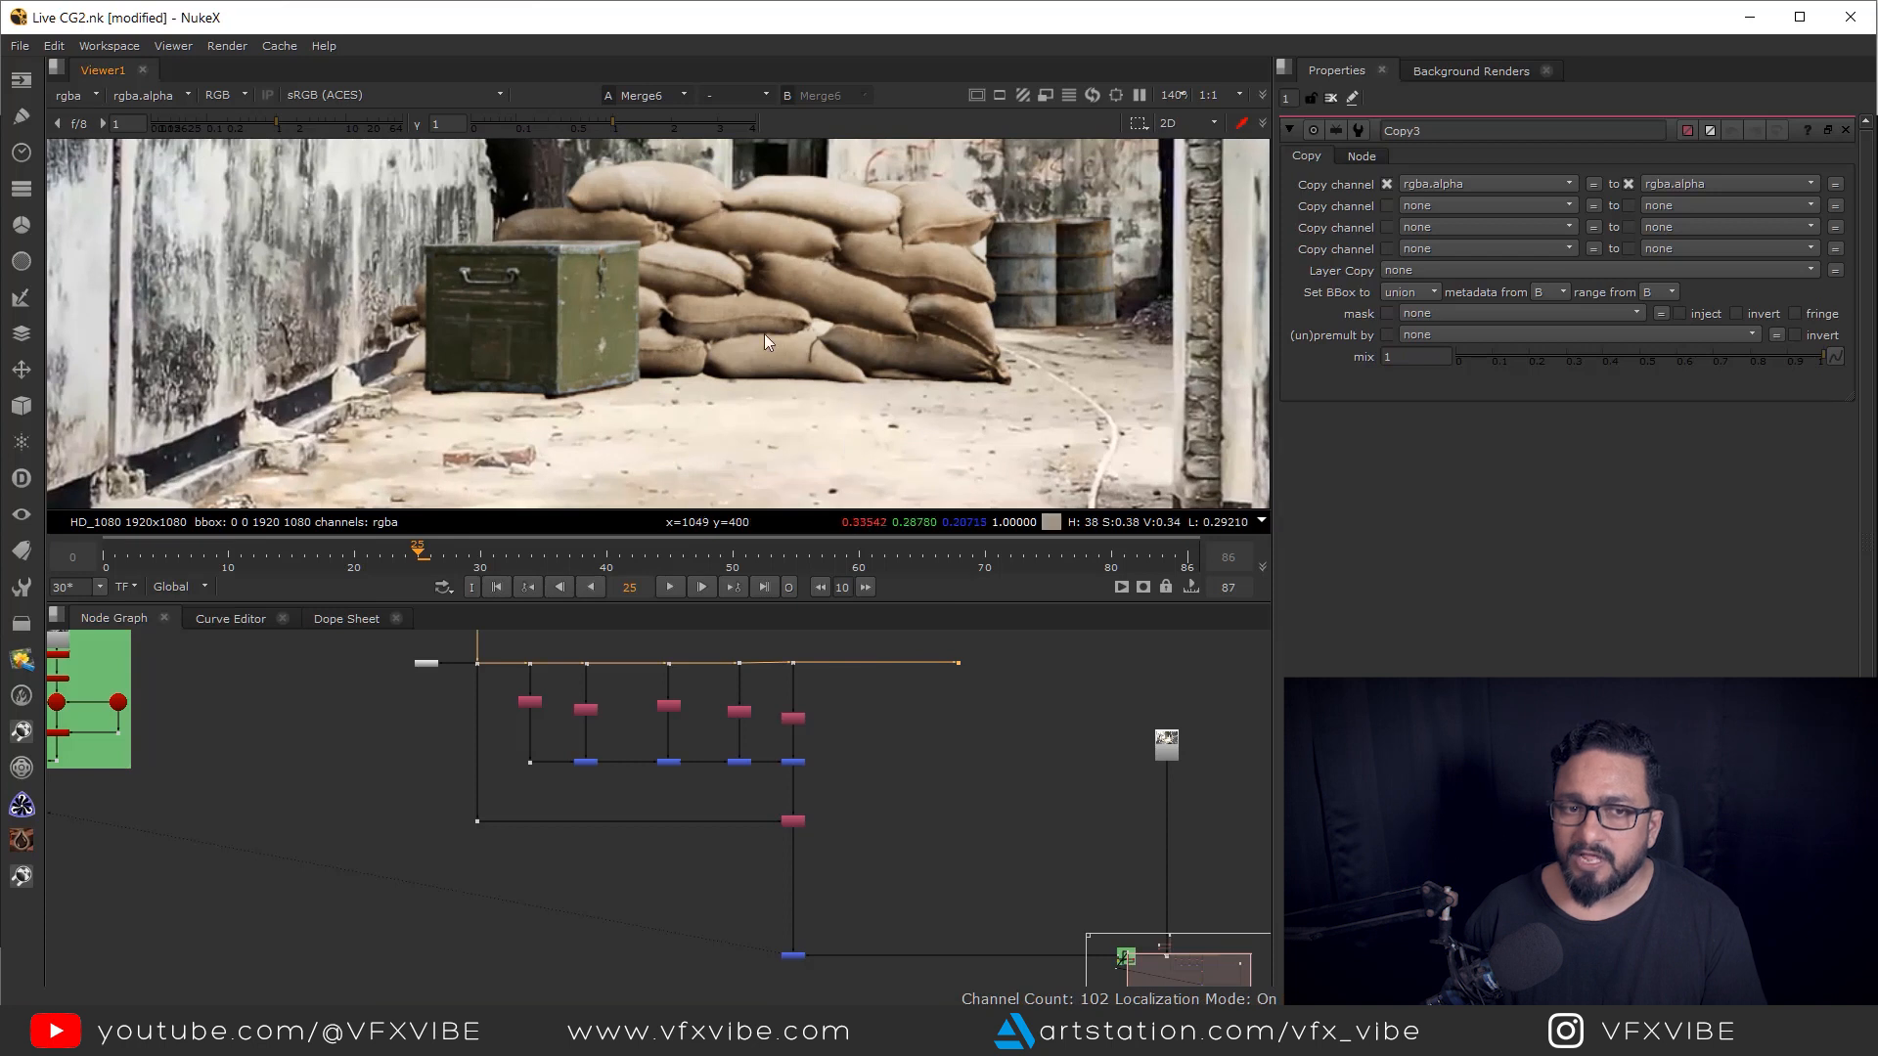
left_click_drag(508, 237, 878, 338)
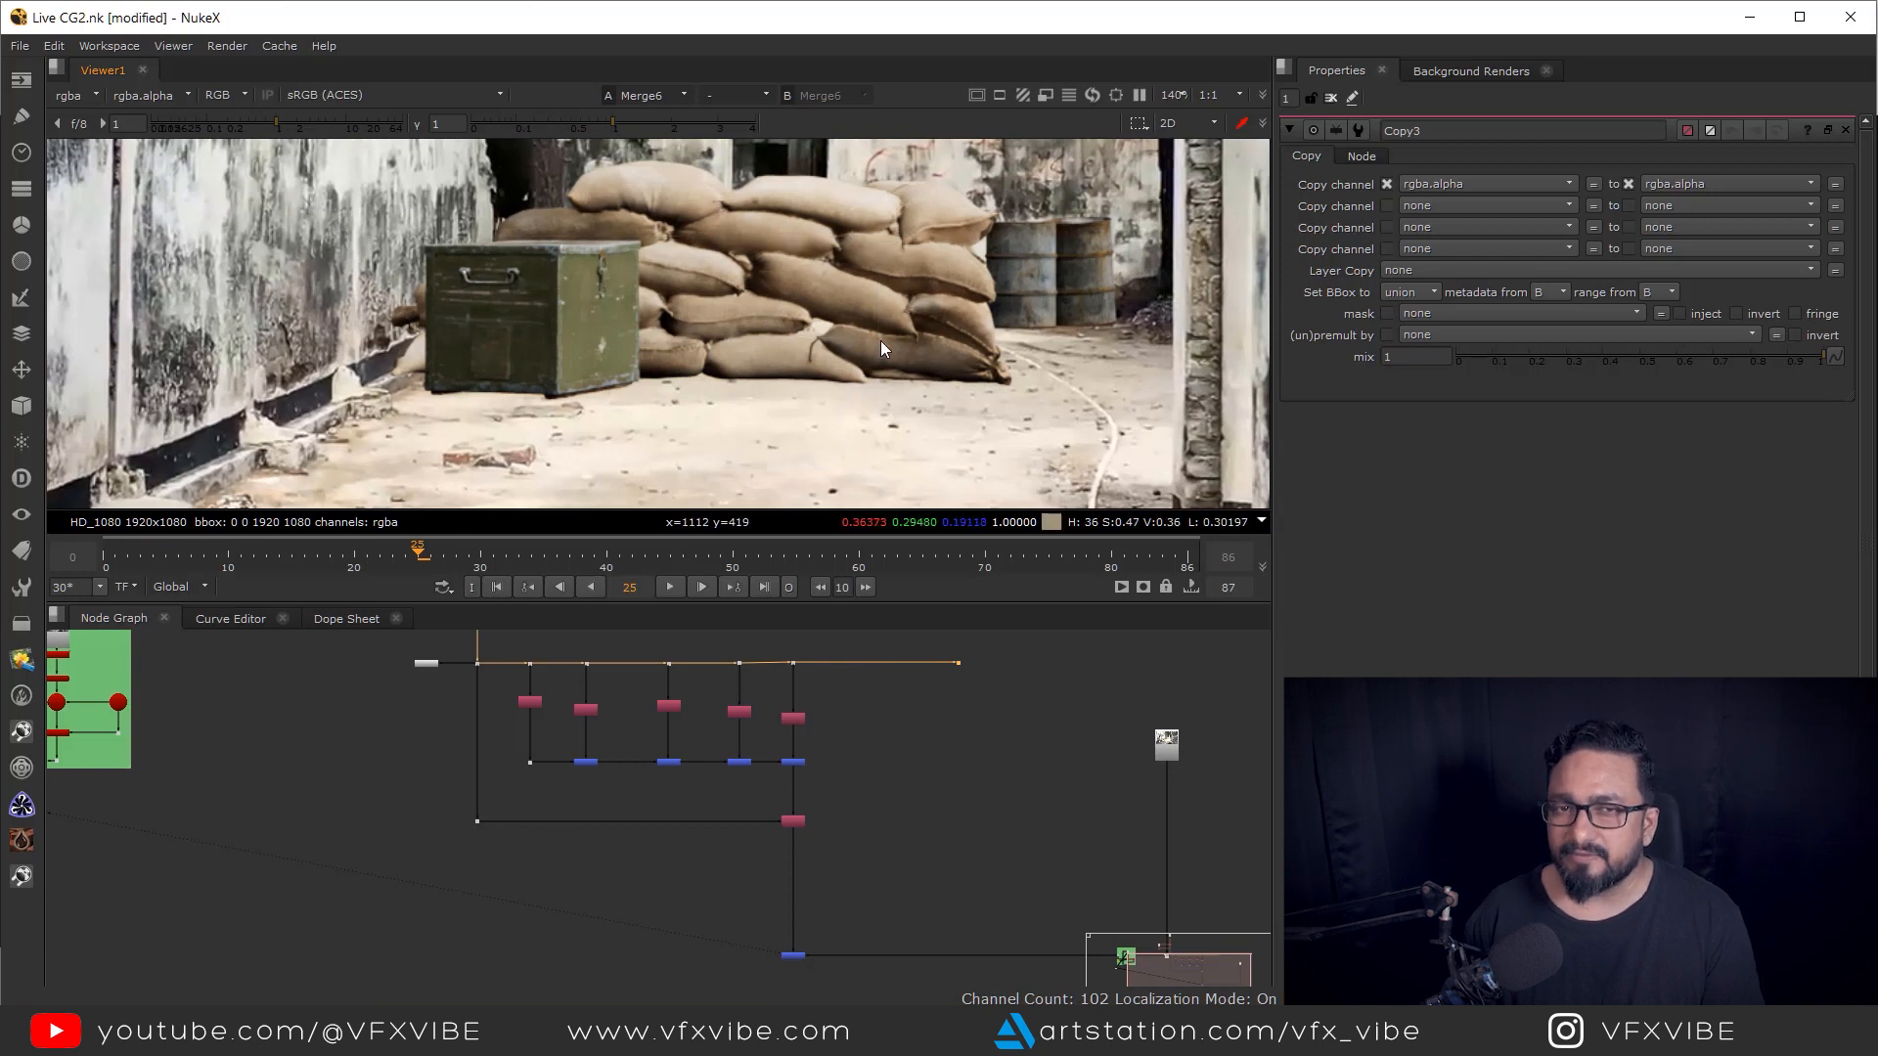
- Paste another albedo Shuffle, connect it to the dot at the far end of the pass pipe, and view it
scroll(905, 699, "up", 3)
left_click(959, 705)
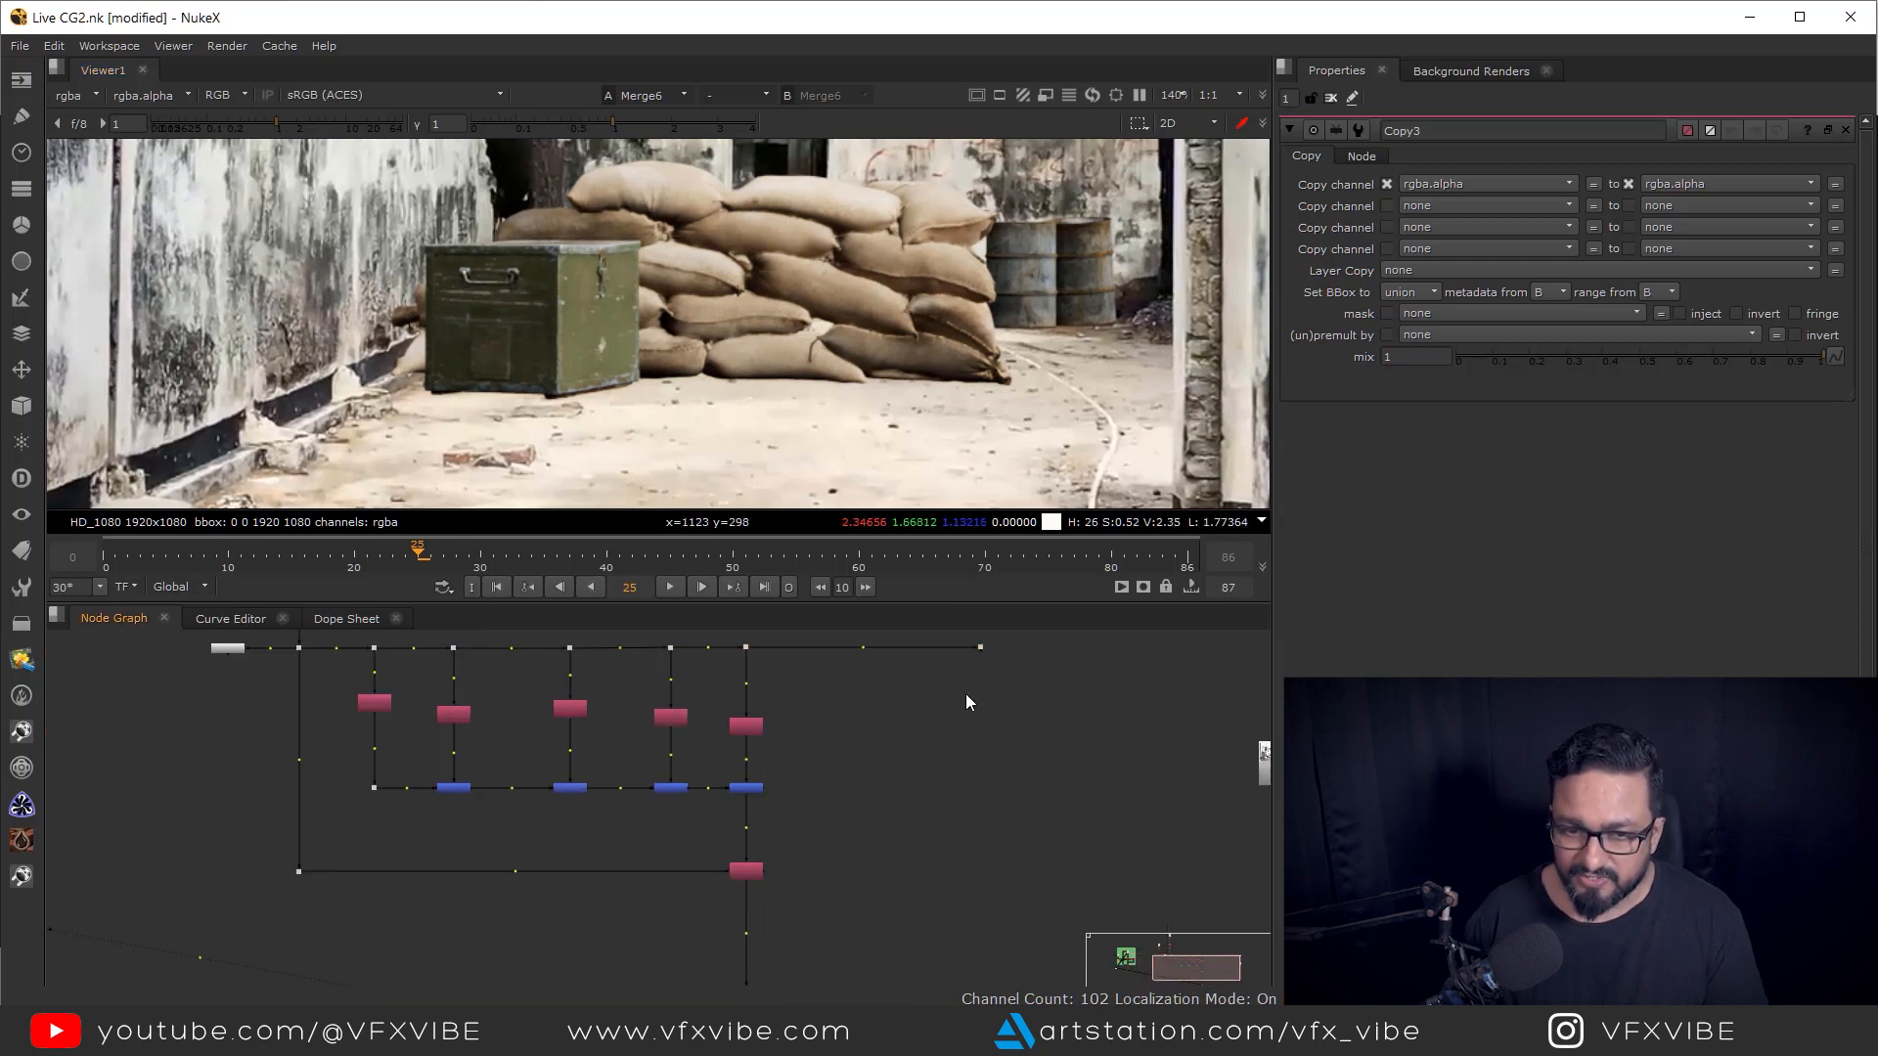
scroll(988, 711, "up", 1)
key("ctrl+v")
scroll(992, 720, "up", 1)
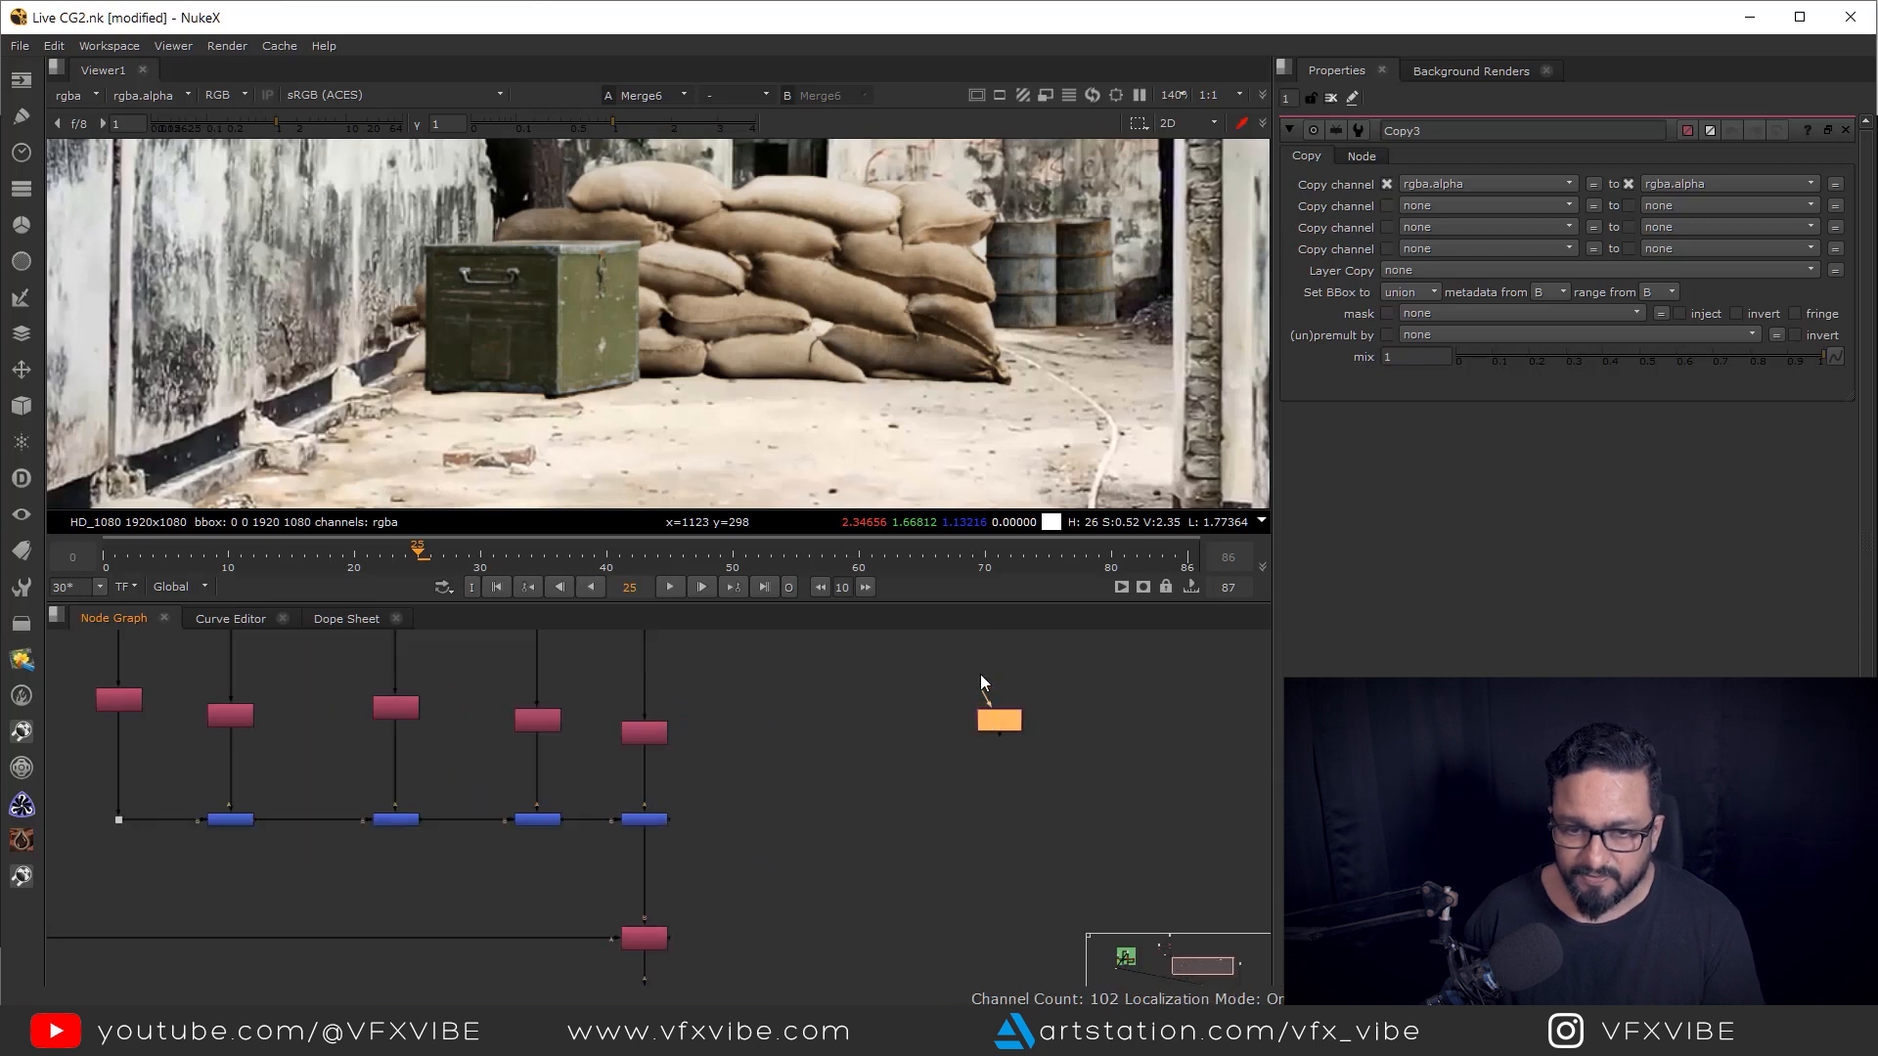
left_click_drag(980, 673, 979, 715)
left_click_drag(983, 737, 839, 705)
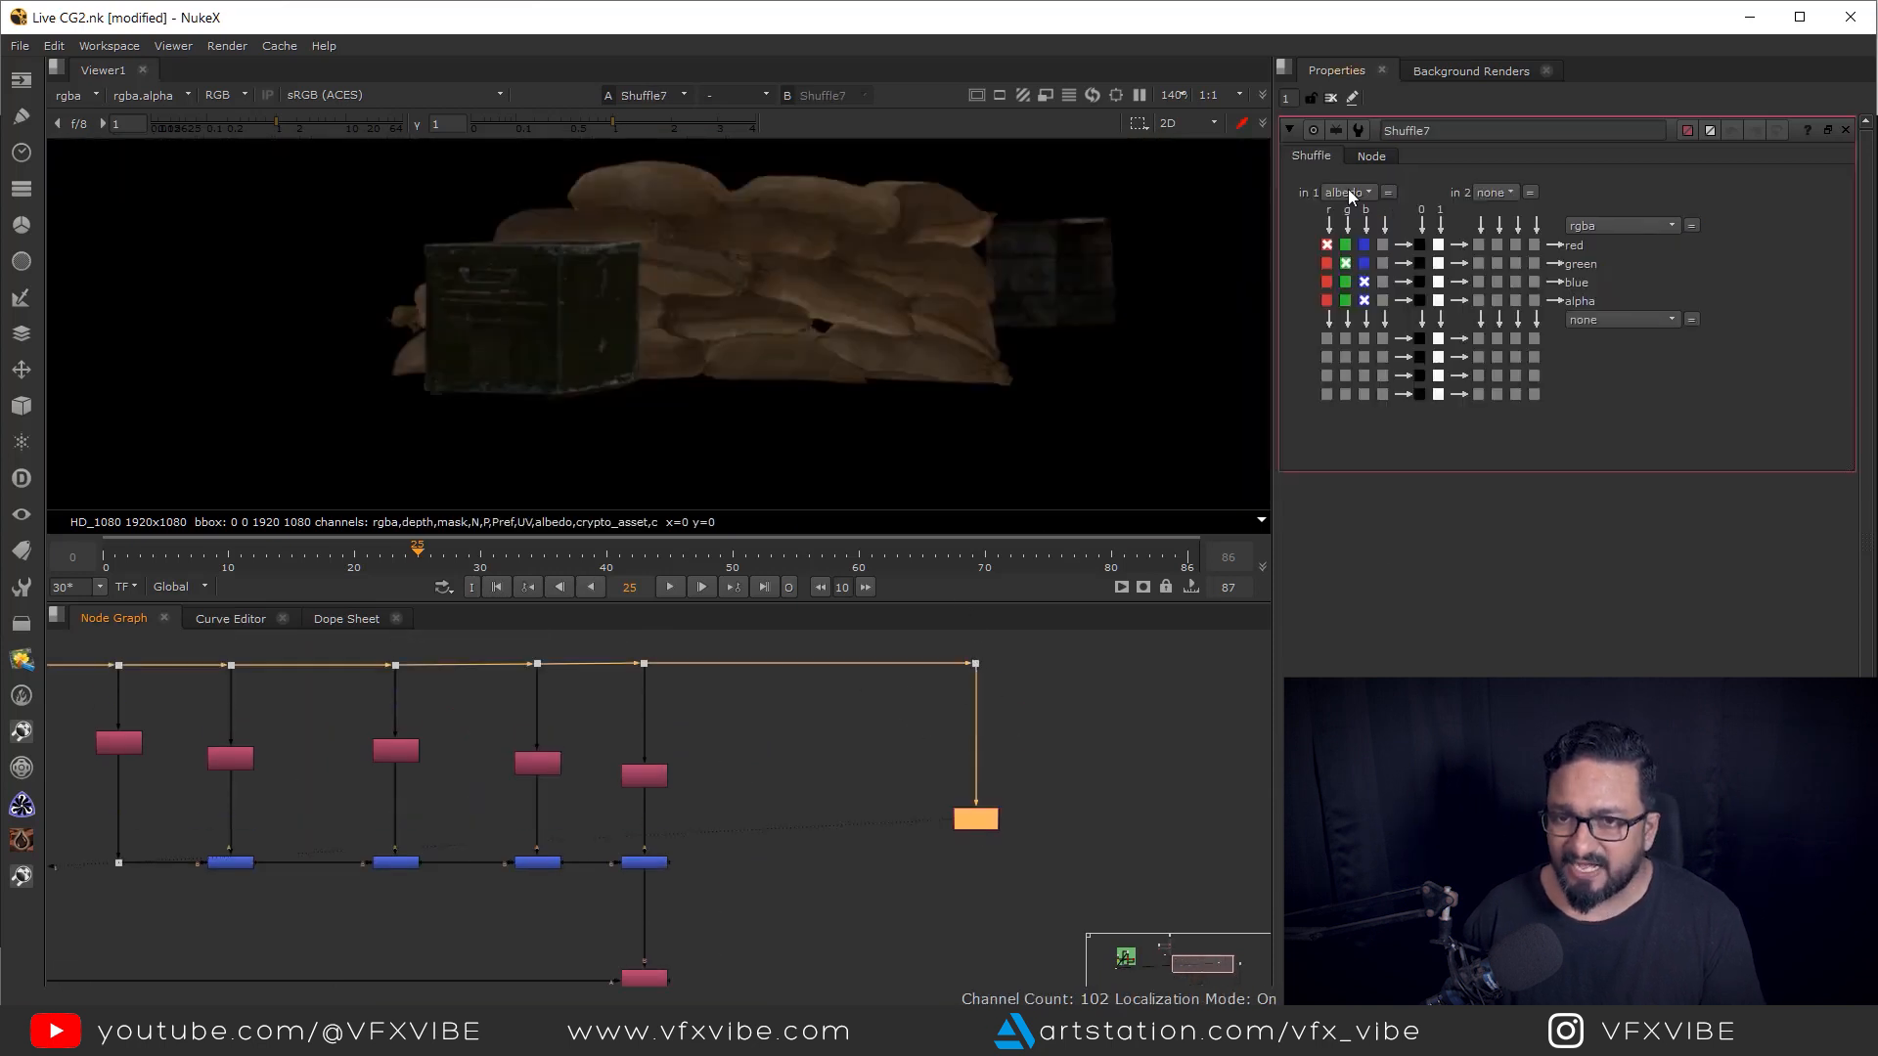
- Set the last Shuffle's first input to the shadow_matte layer and inspect it
left_click(1350, 193)
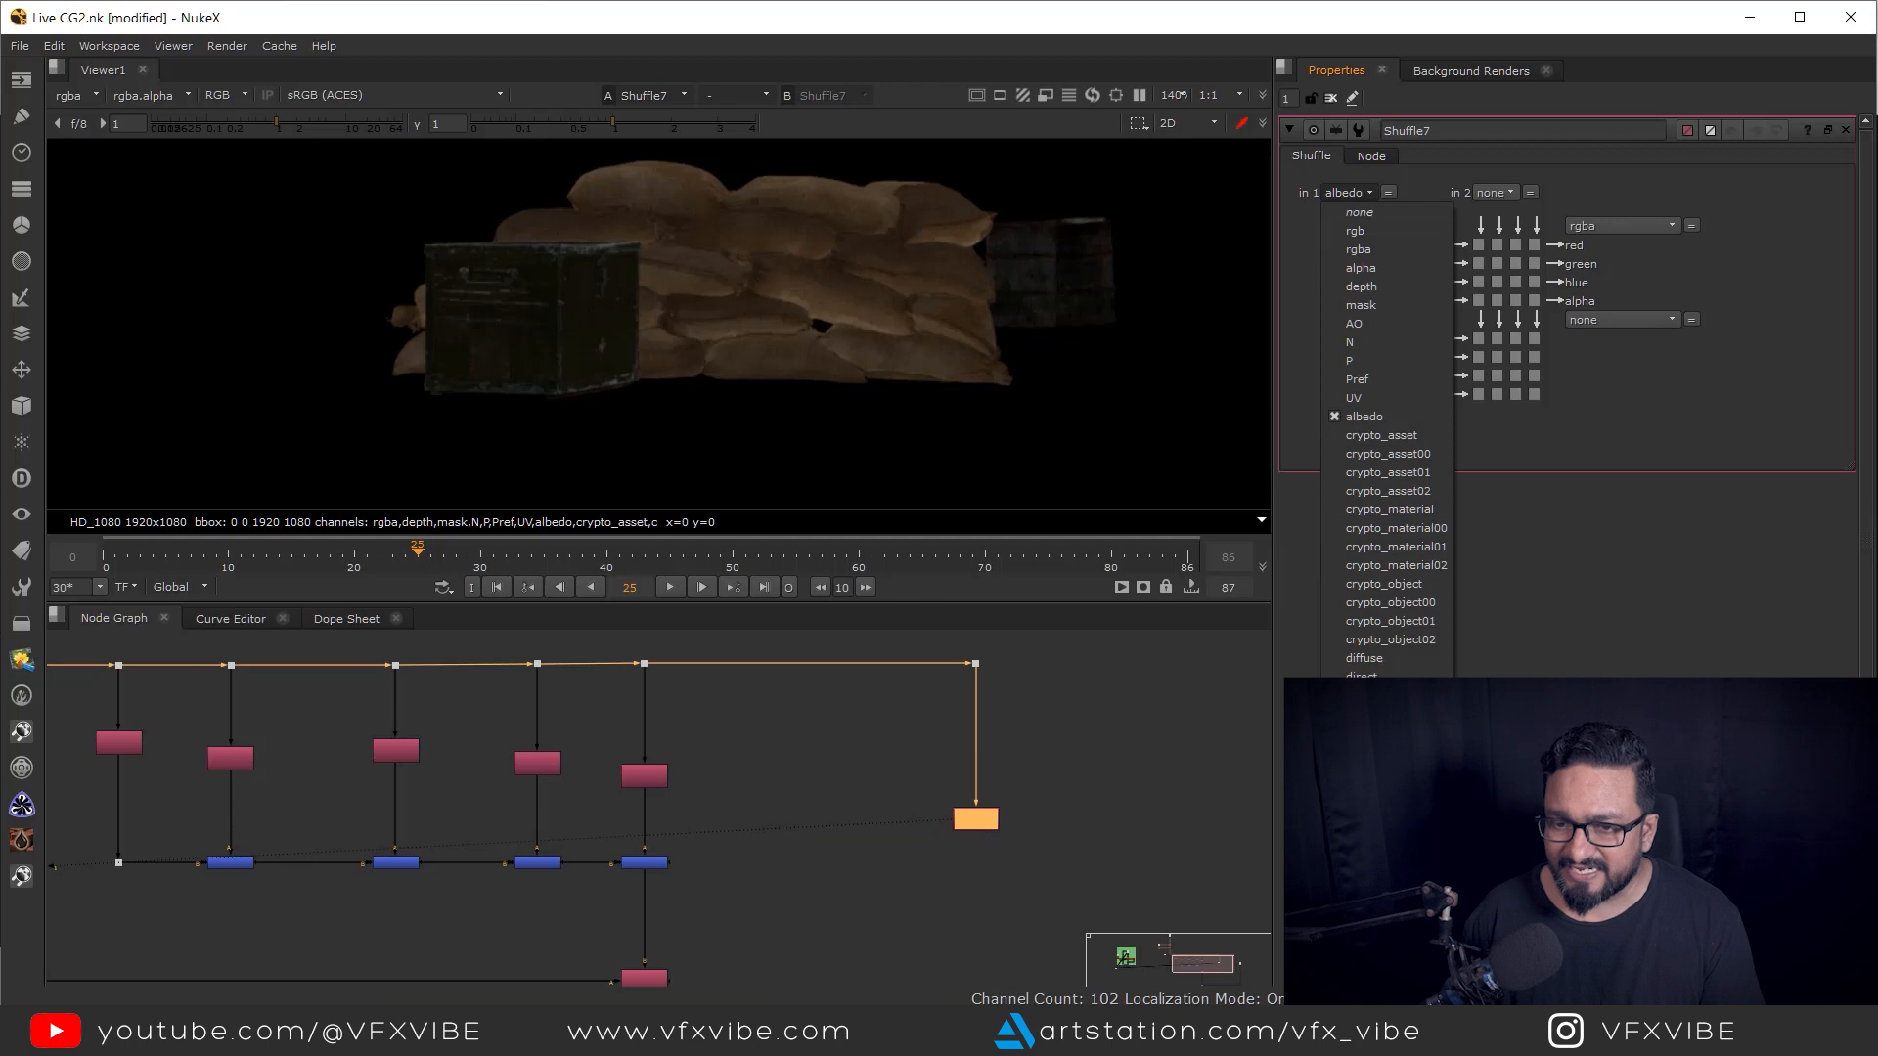
left_click(1380, 743)
left_click_drag(875, 332, 1018, 402)
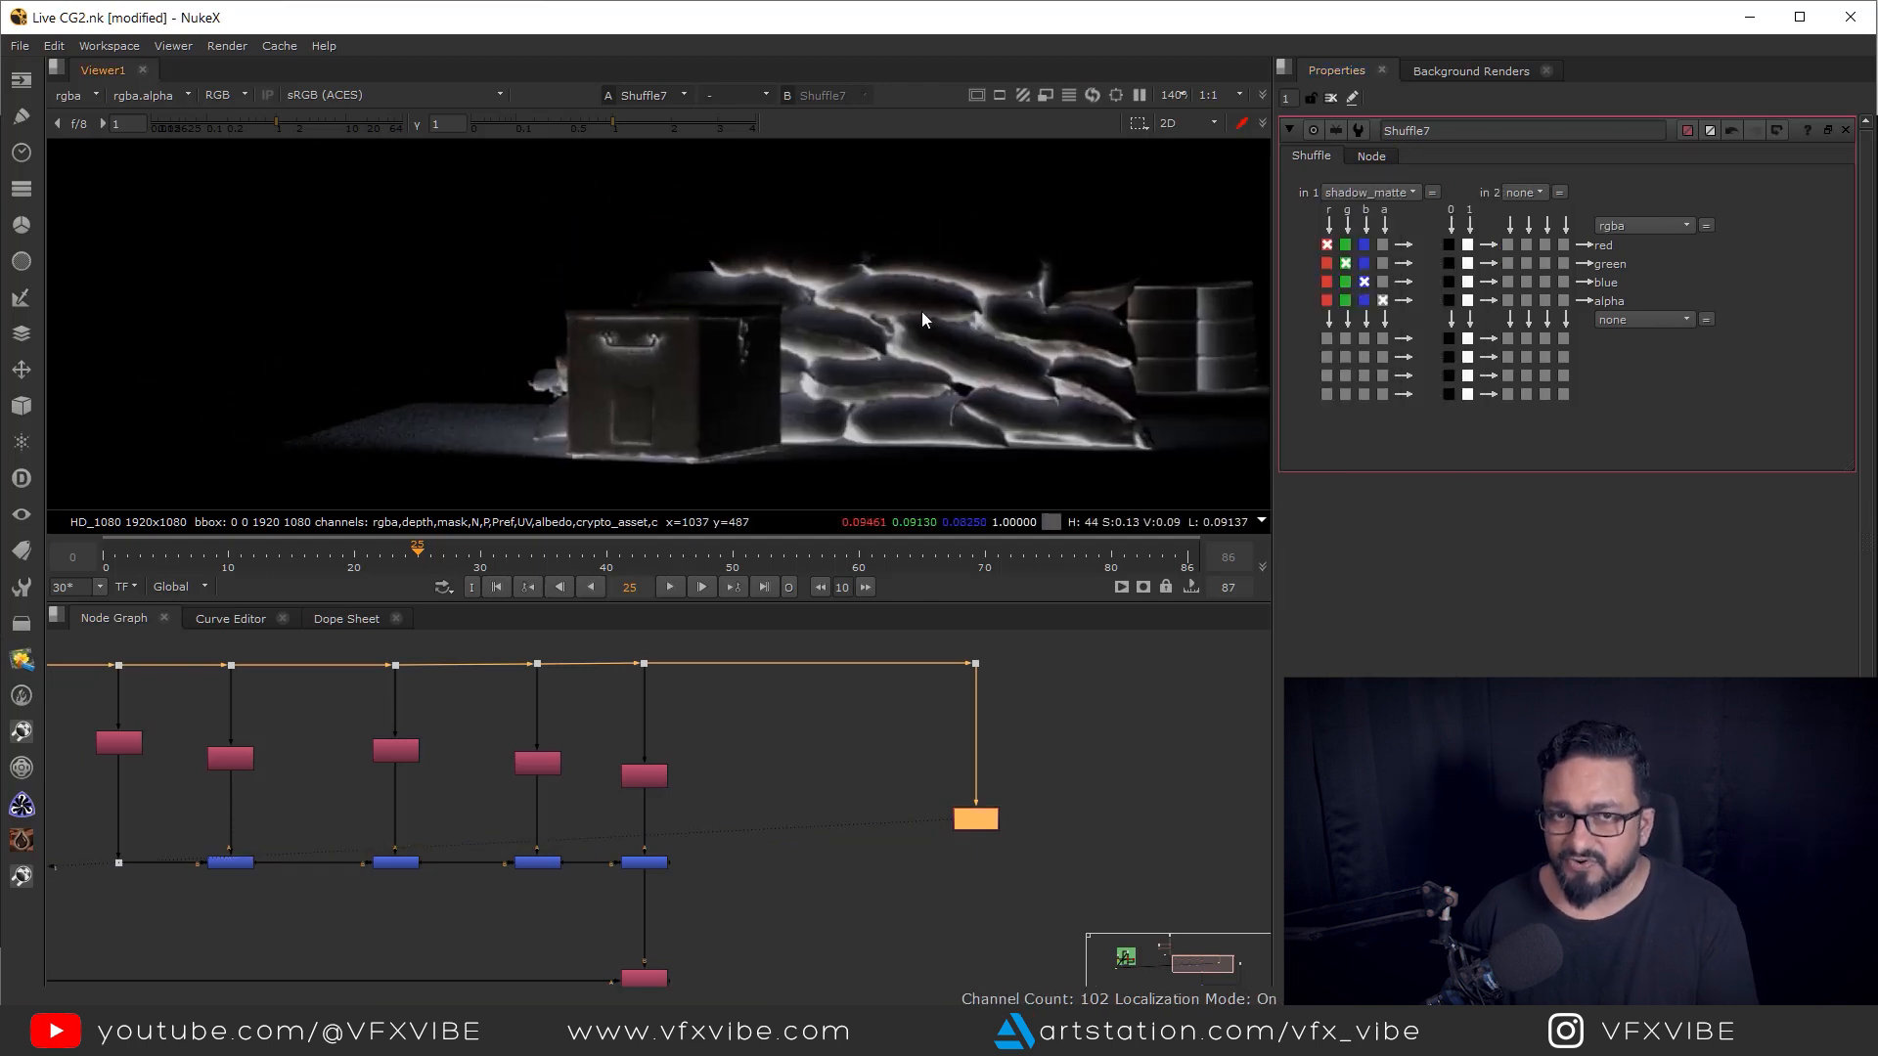
- Add an Invert node below the shadow_matte Shuffle and view its output
left_click(970, 888)
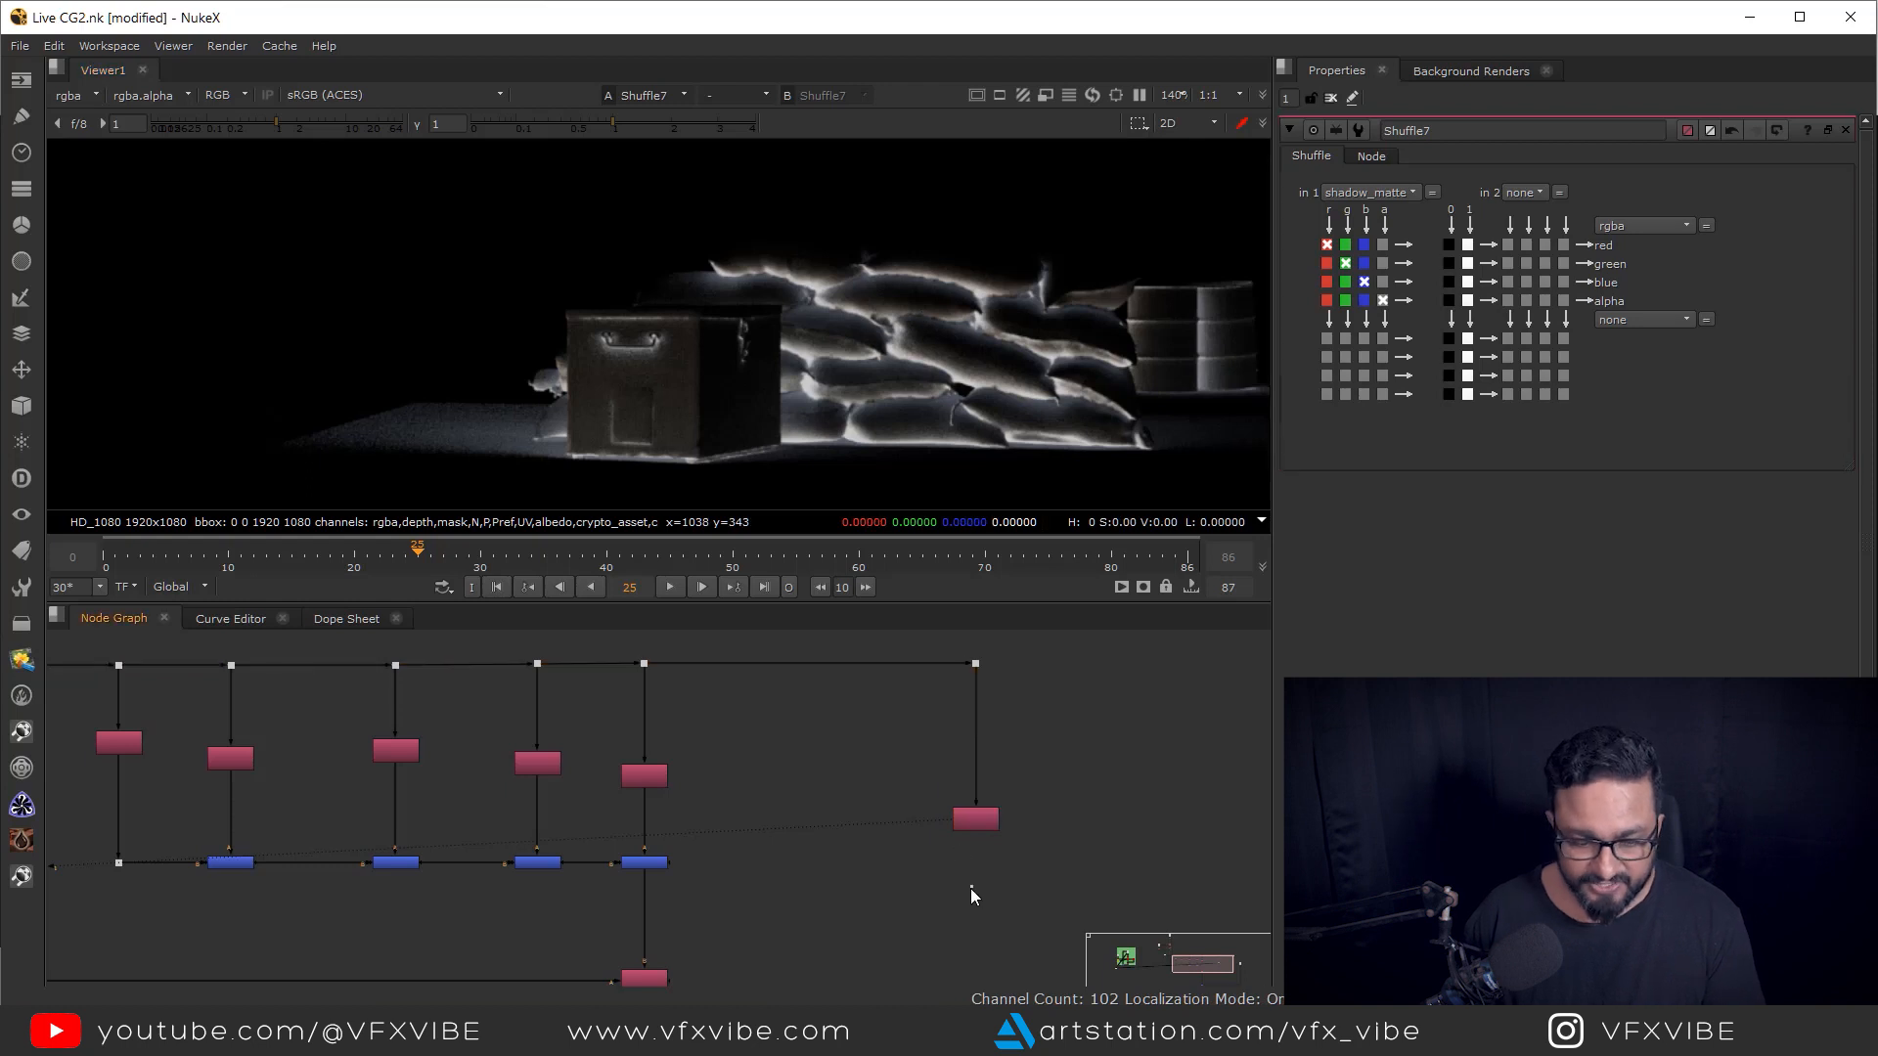
key("Tab")
type("inv")
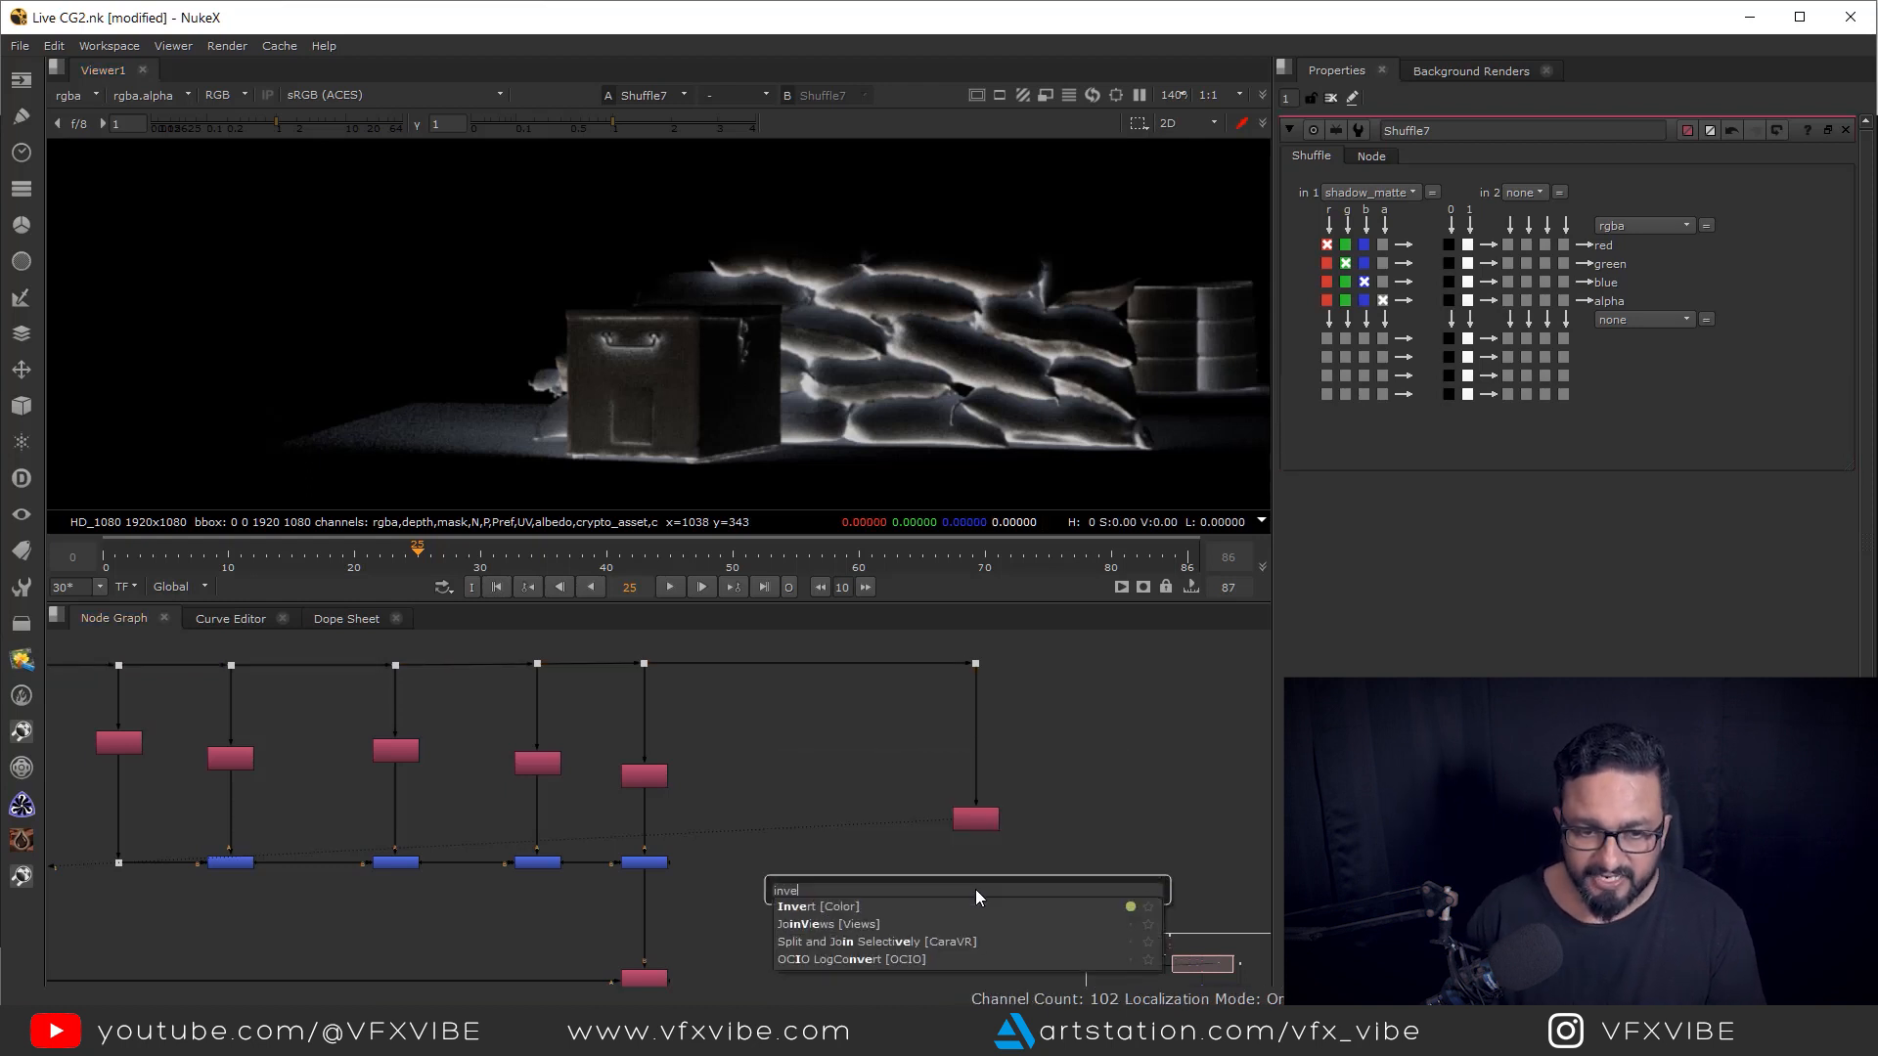
key("Return")
key("1")
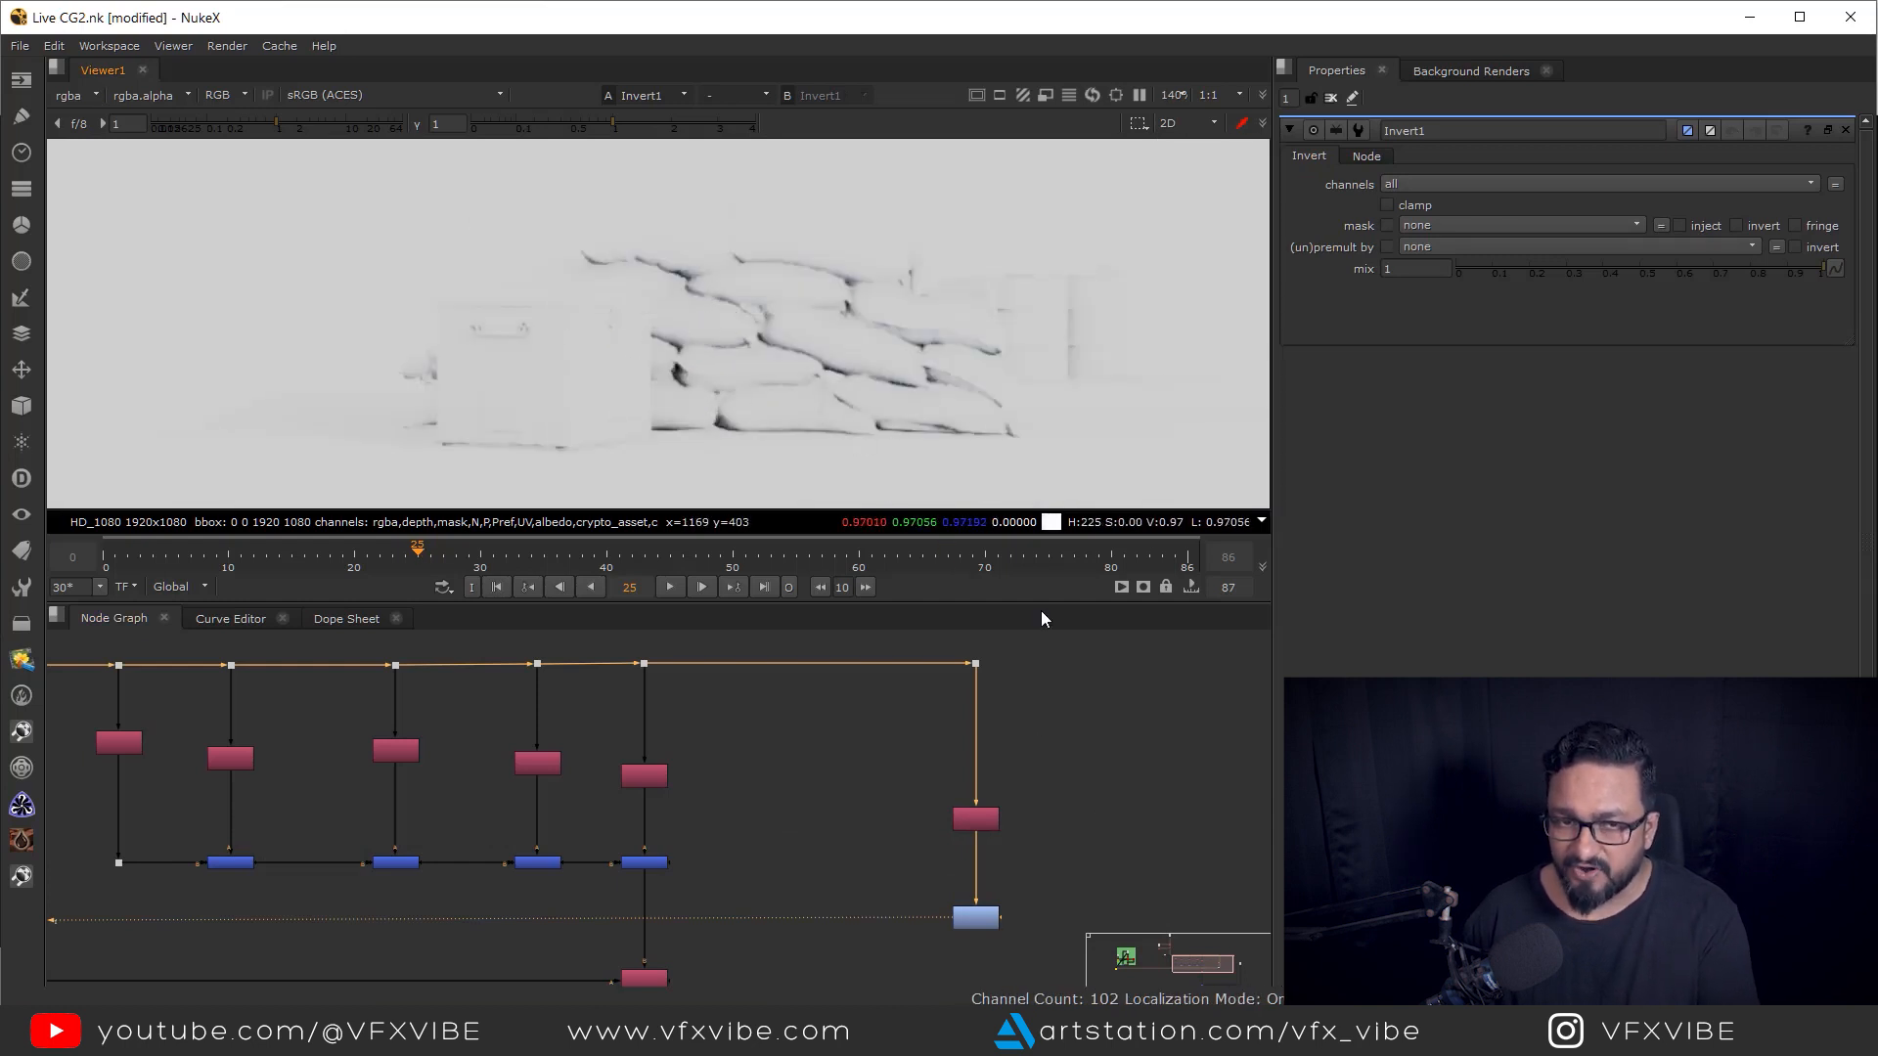
- Add a Grade below the Invert node and set its gamma to 0.78
left_click_drag(1005, 847, 959, 761)
scroll(929, 845, "up", 2)
left_click(927, 826)
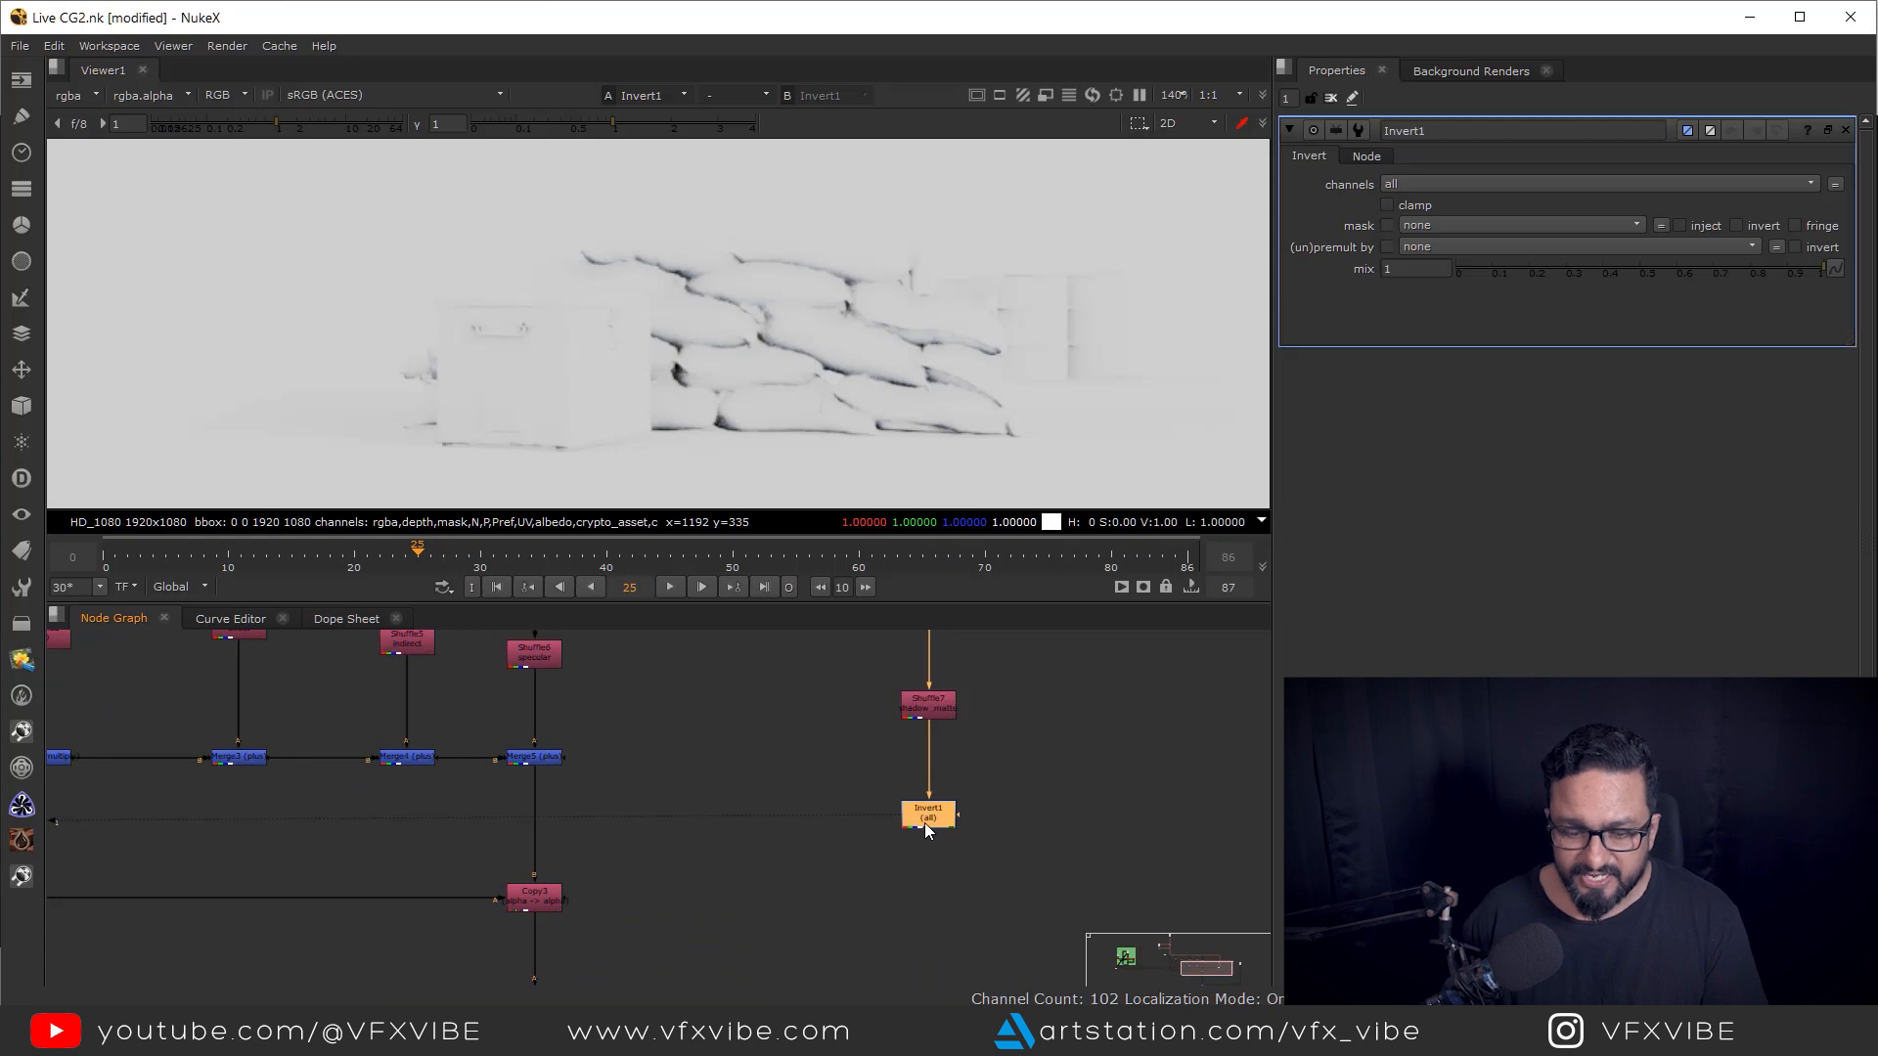
key("g")
left_click_drag(1613, 334, 1589, 339)
- Insert a Merge into the background plate's pipe, feed it from the shadow Grade, and set its operation to multiply
scroll(830, 846, "down", 2)
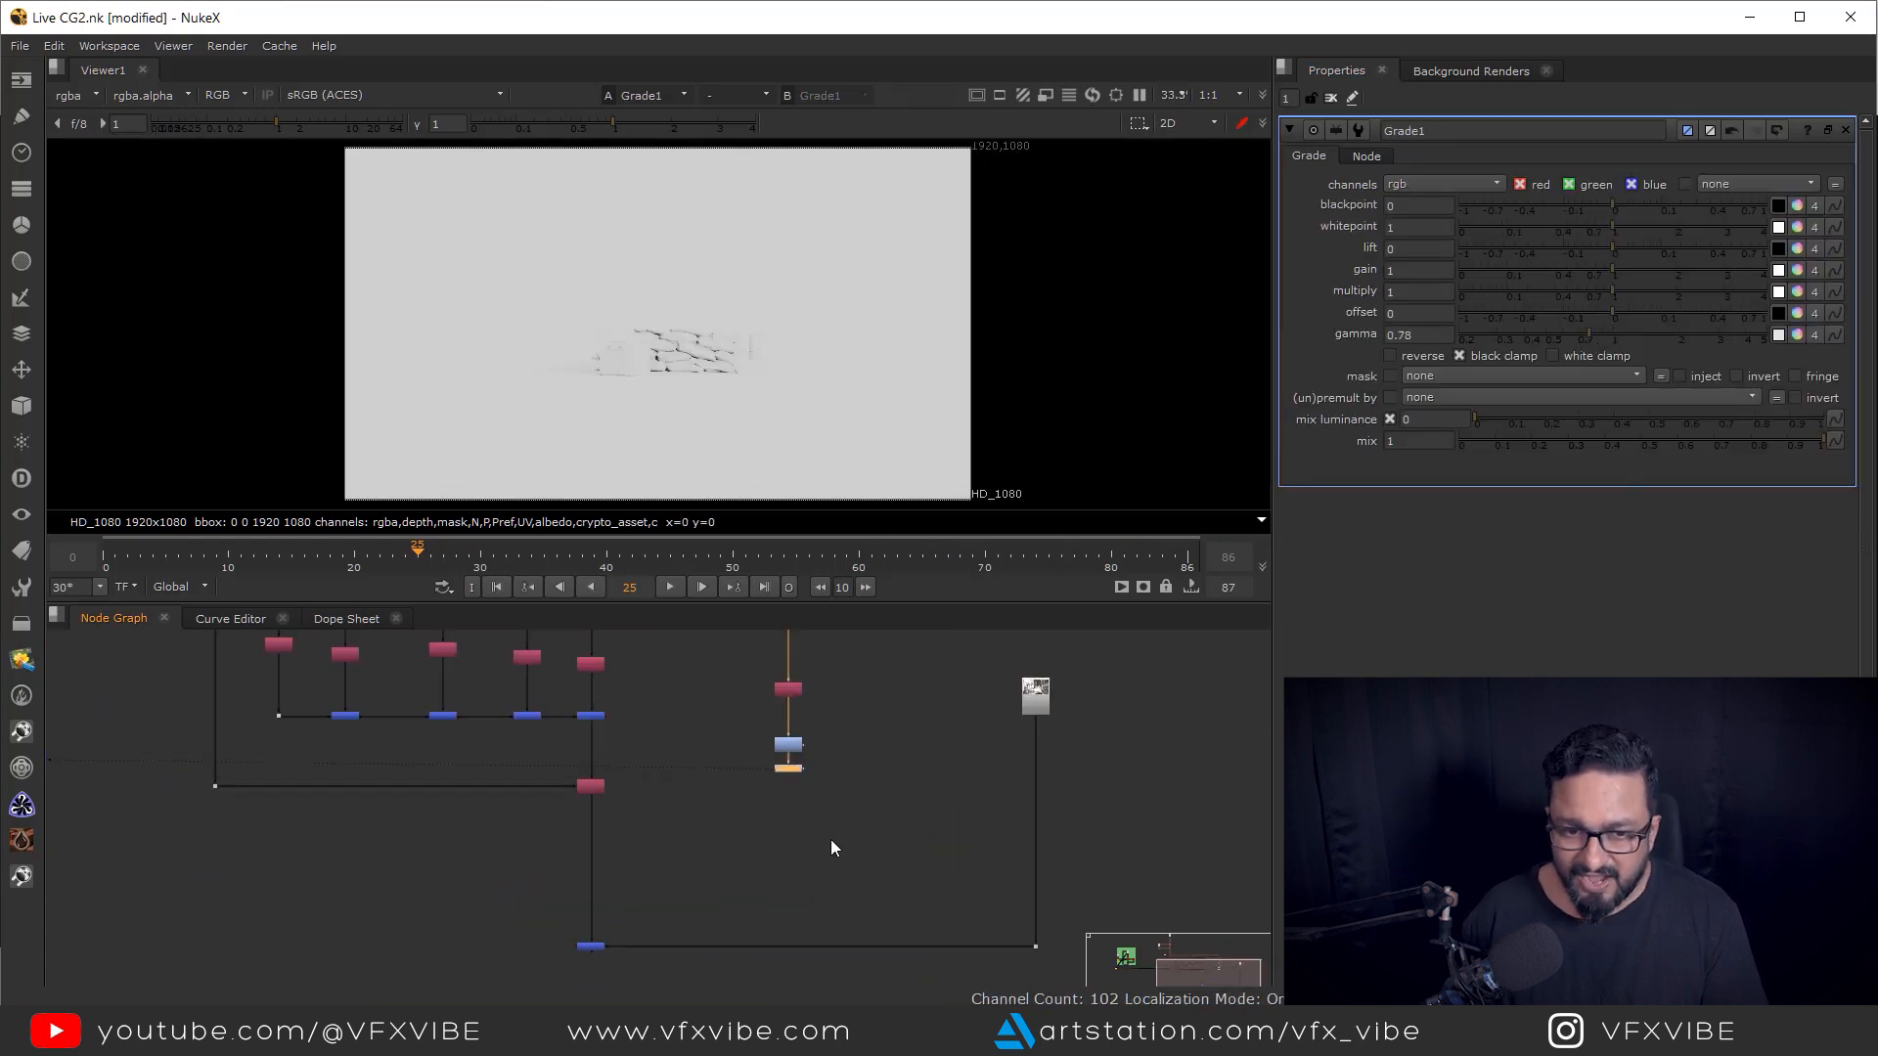
left_click_drag(833, 861, 837, 839)
scroll(837, 842, "up", 2)
left_click(768, 901)
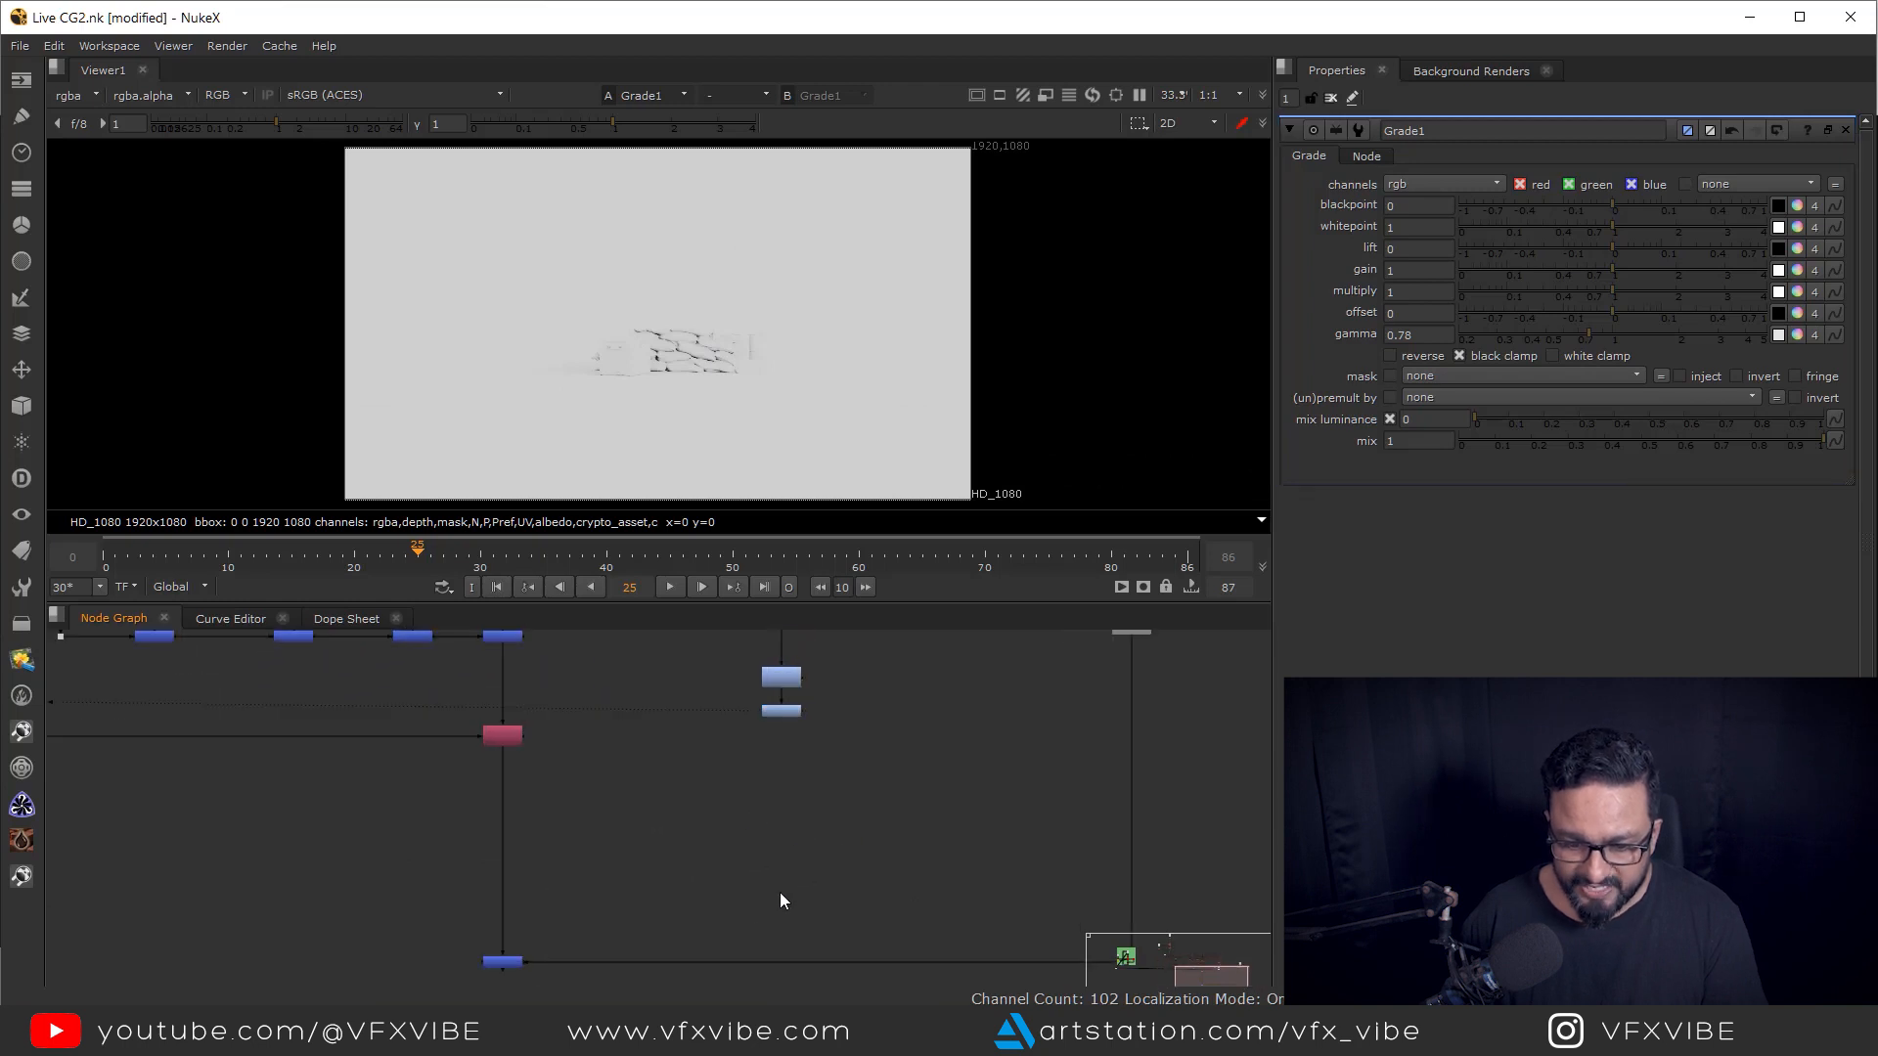
key("m")
left_click_drag(779, 900, 777, 965)
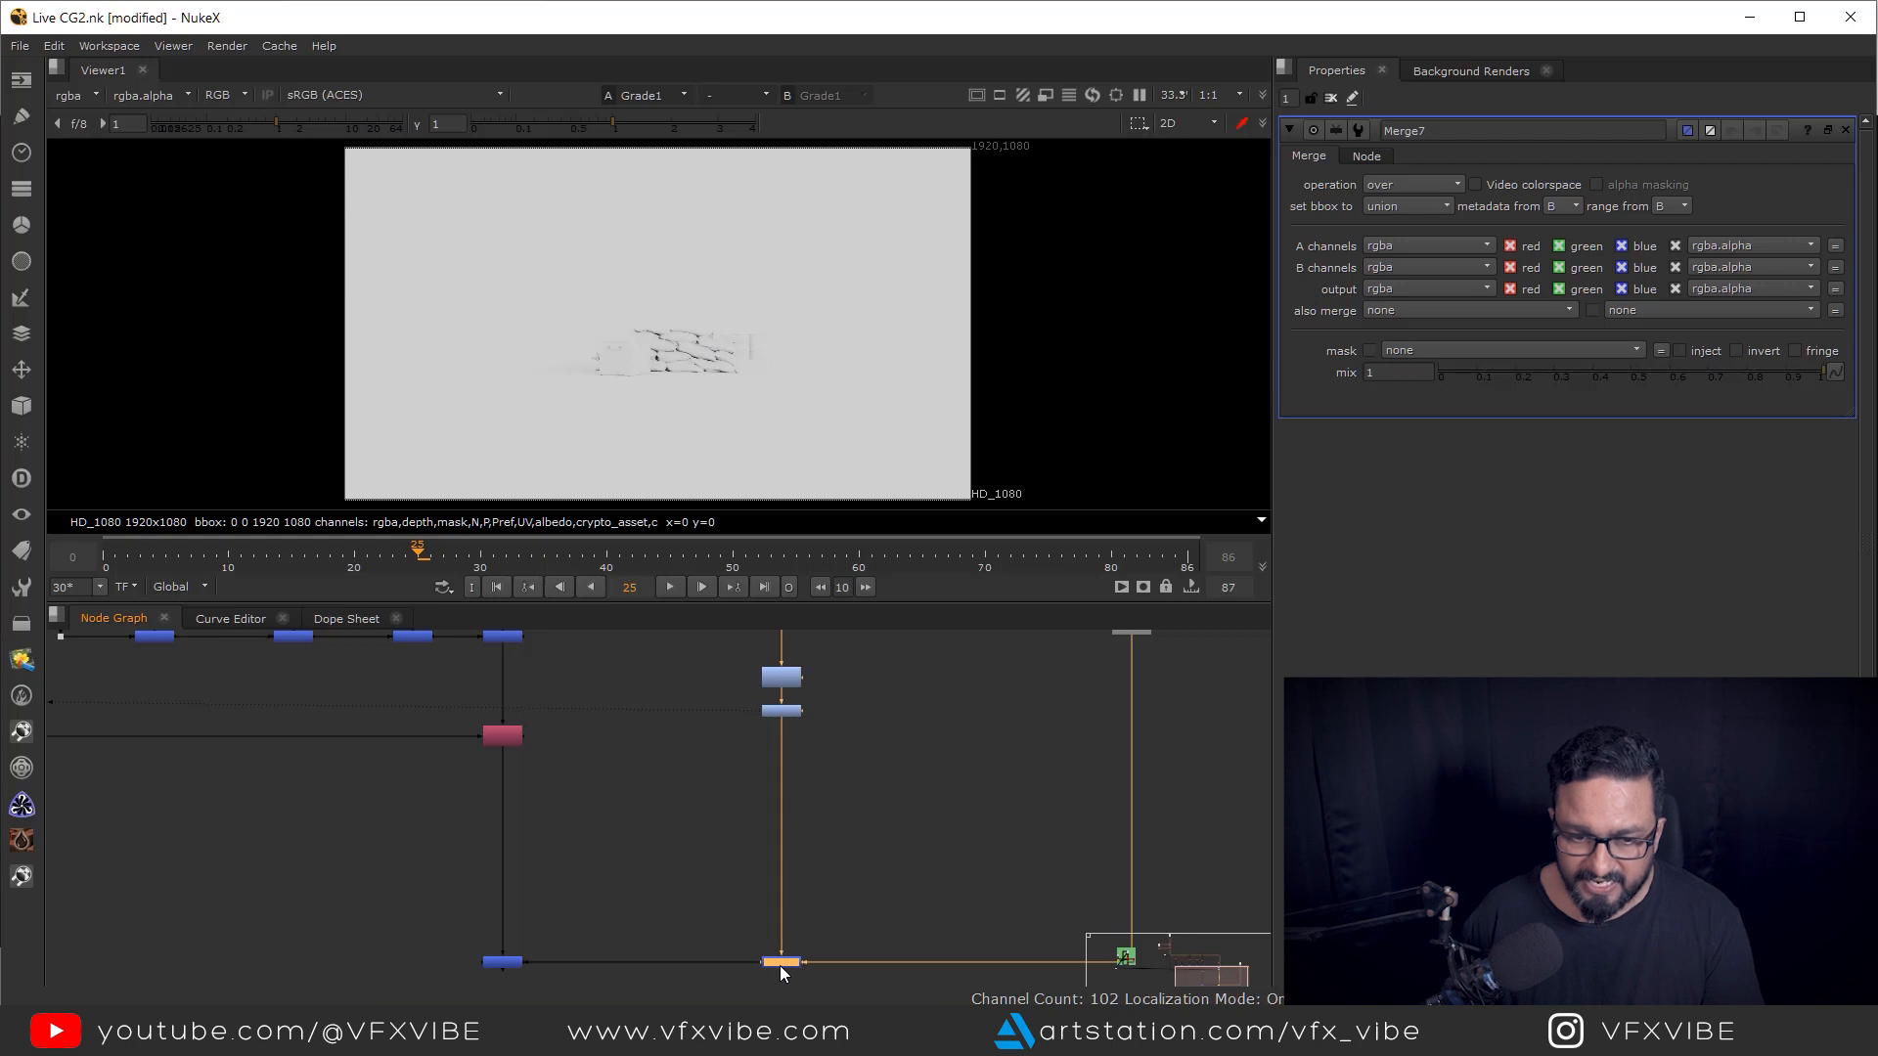
key("1")
left_click(1408, 184)
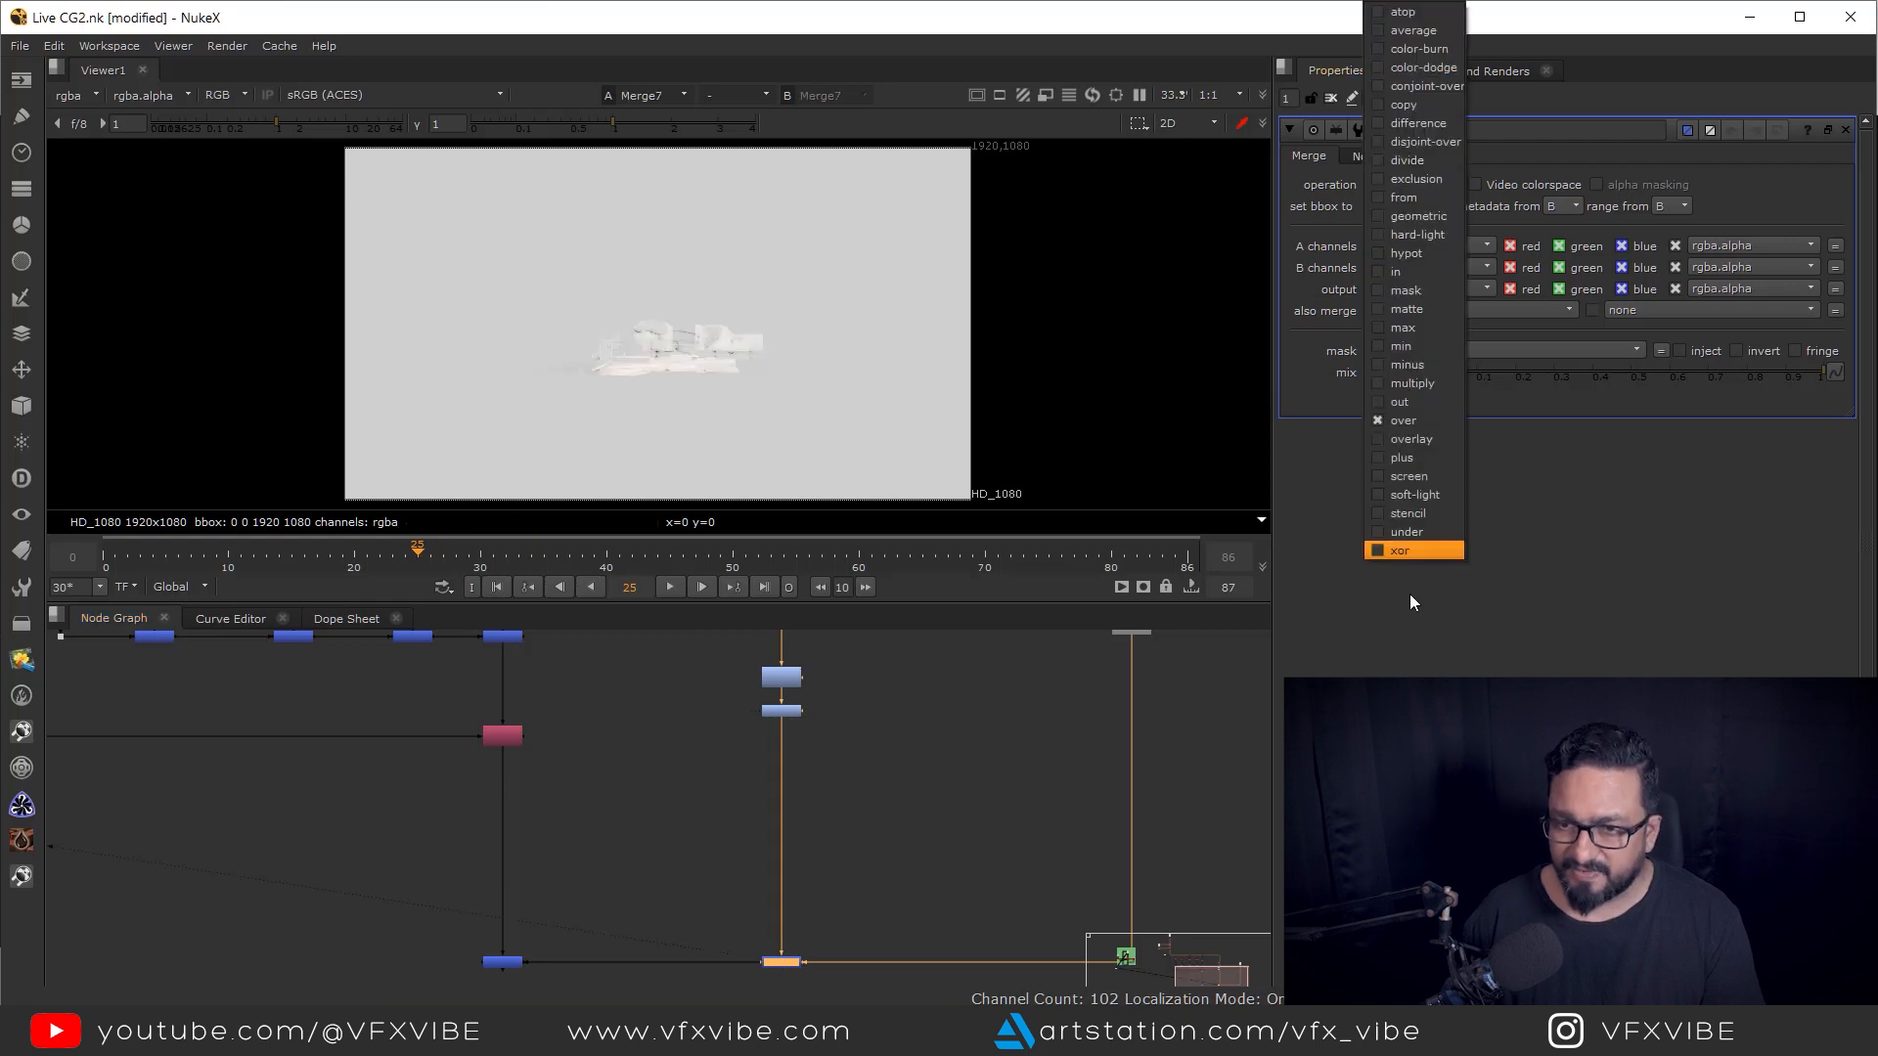
left_click(1412, 383)
- Compare the untouched background plate with the shadow multiply Merge output, examining the ground where the CG props stand
left_click_drag(826, 808, 974, 982)
key("1")
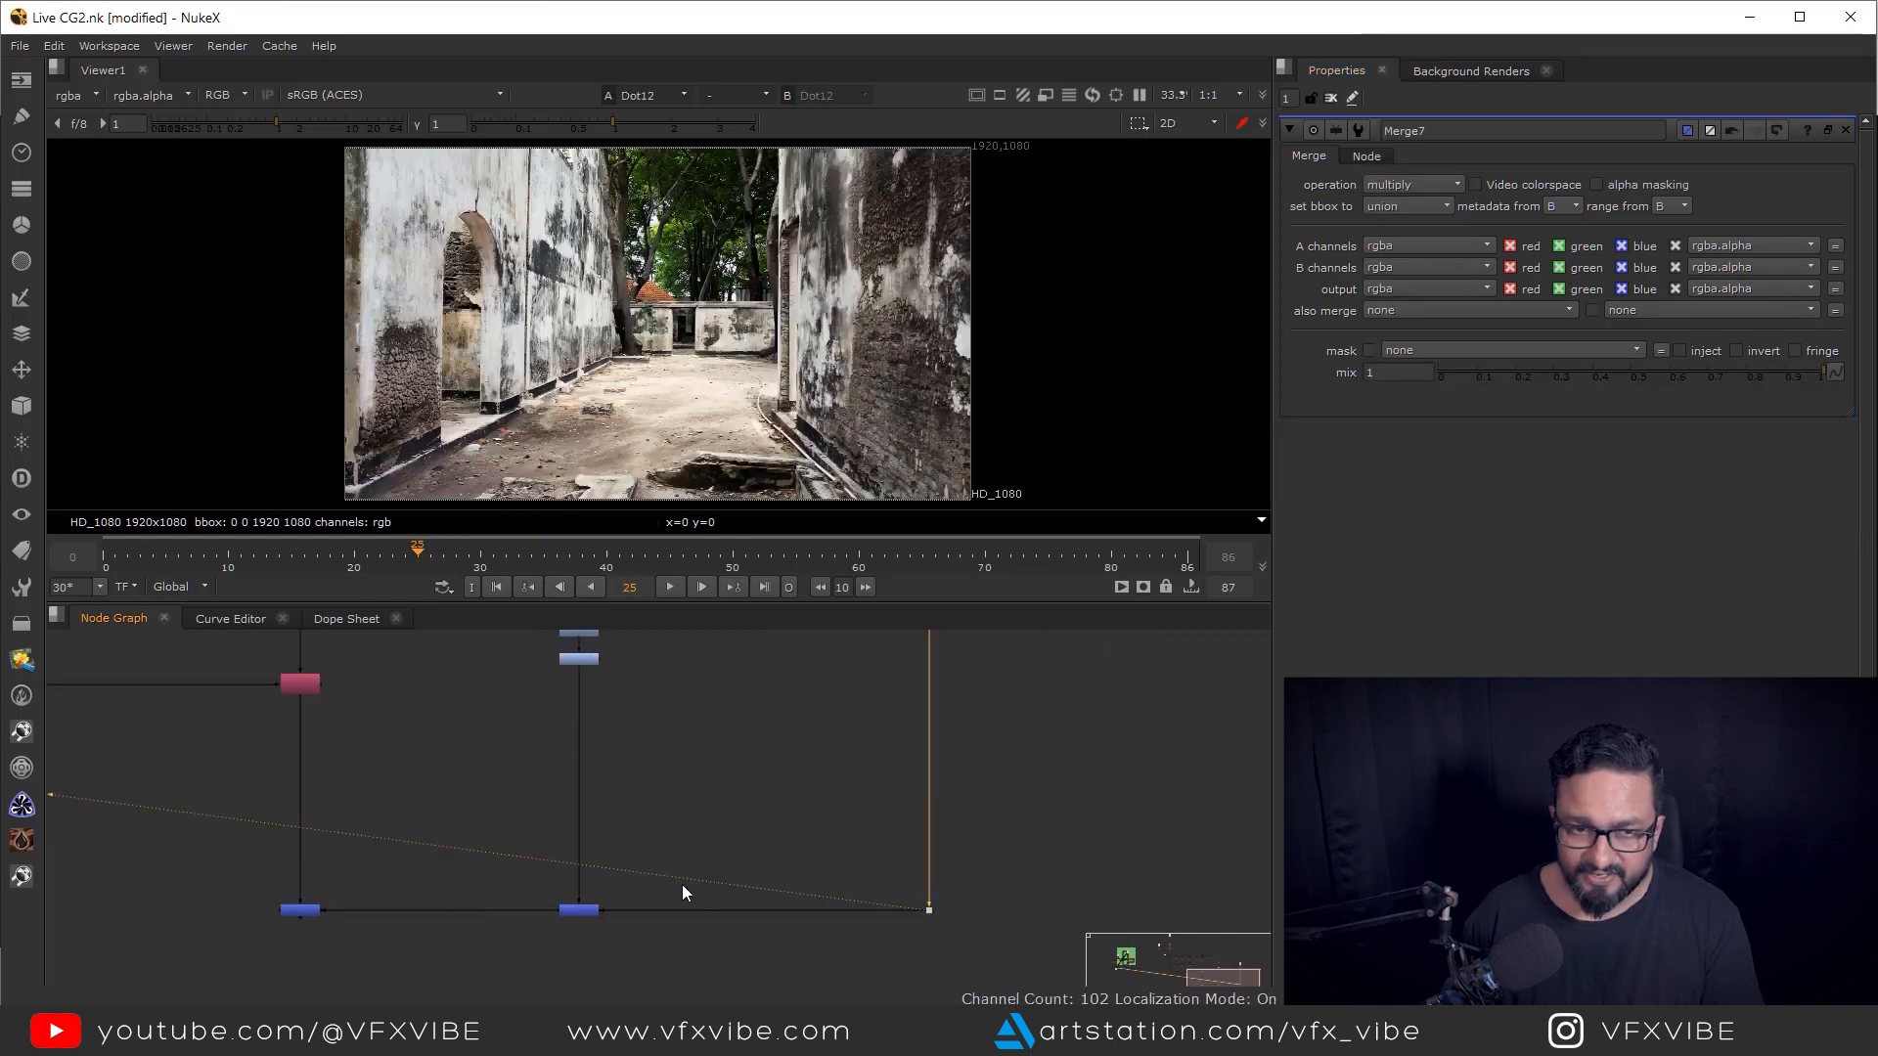
left_click_drag(672, 831, 489, 971)
key("2")
scroll(812, 389, "up", 12)
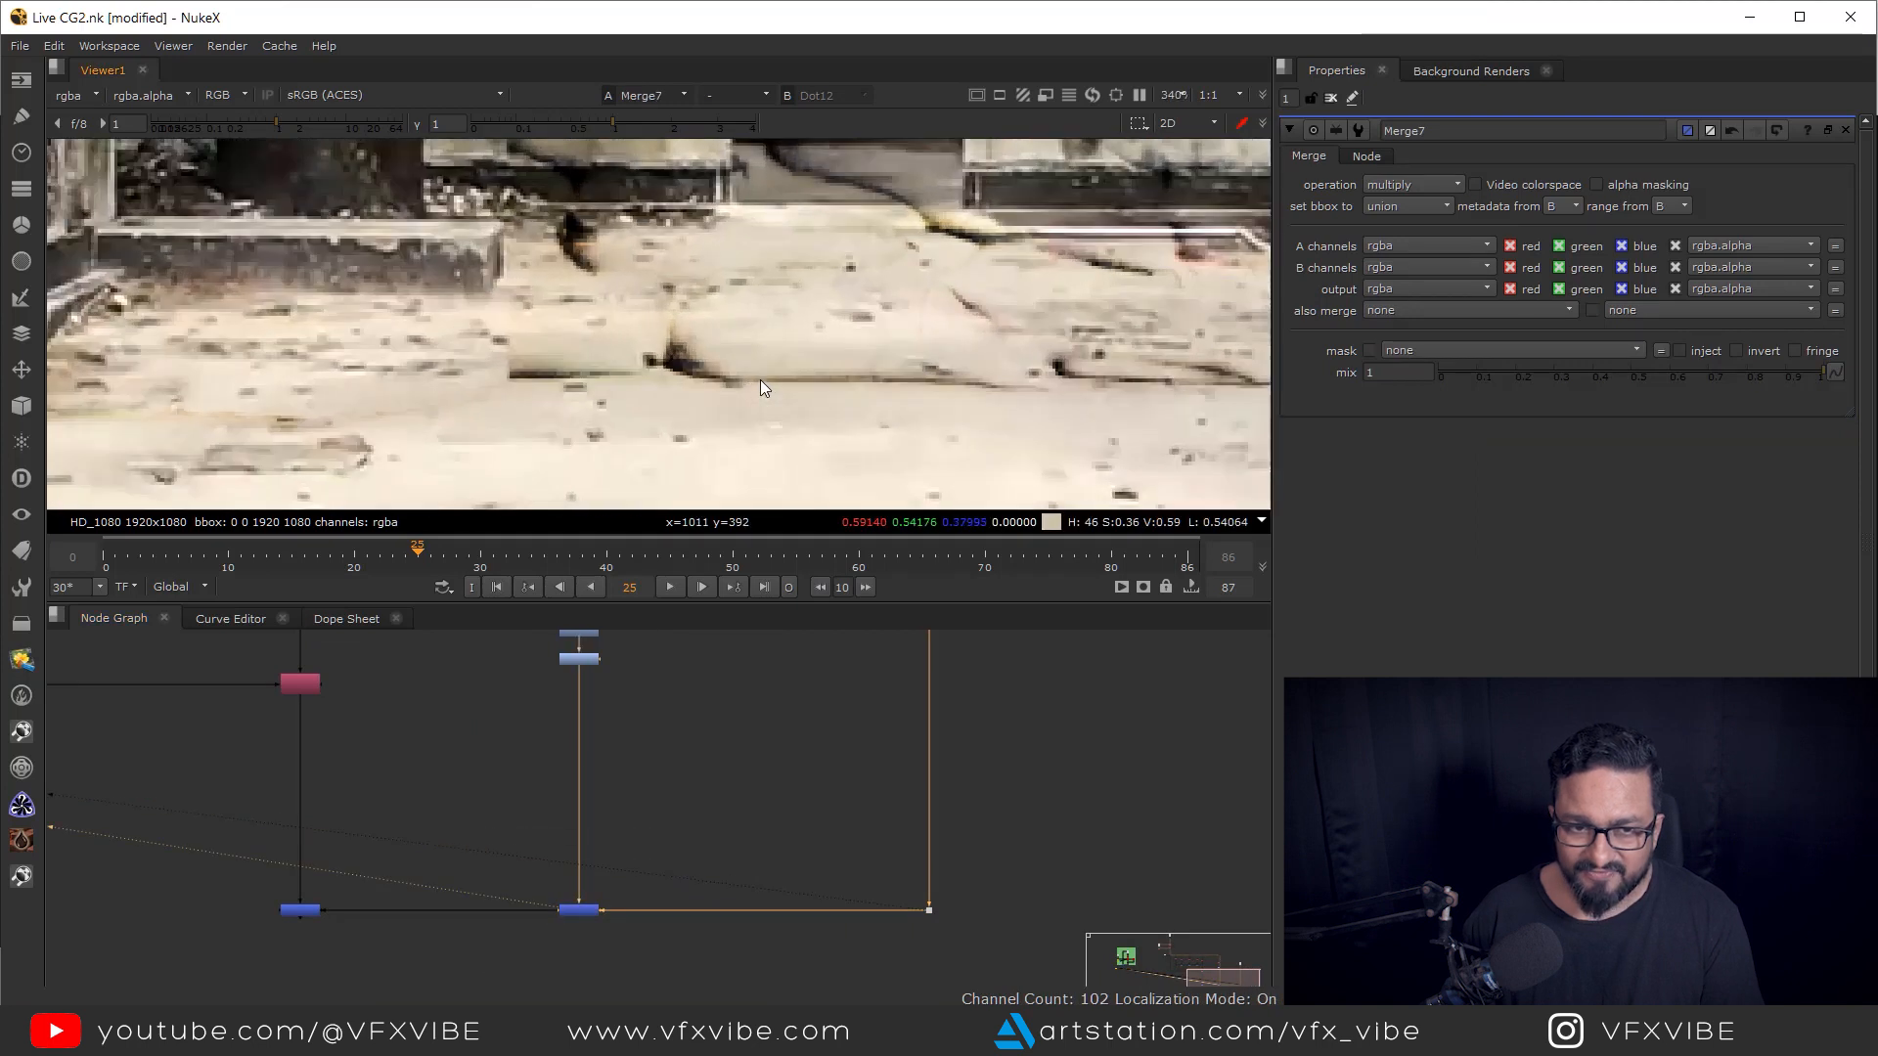
key("1")
scroll(744, 411, "down", 8)
key("2")
scroll(601, 817, "down", 3)
- View the final over Merge with the CG props composited on the shadowed plate
left_click_drag(482, 874, 620, 827)
scroll(620, 826, "up", 3)
left_click_drag(476, 764, 626, 839)
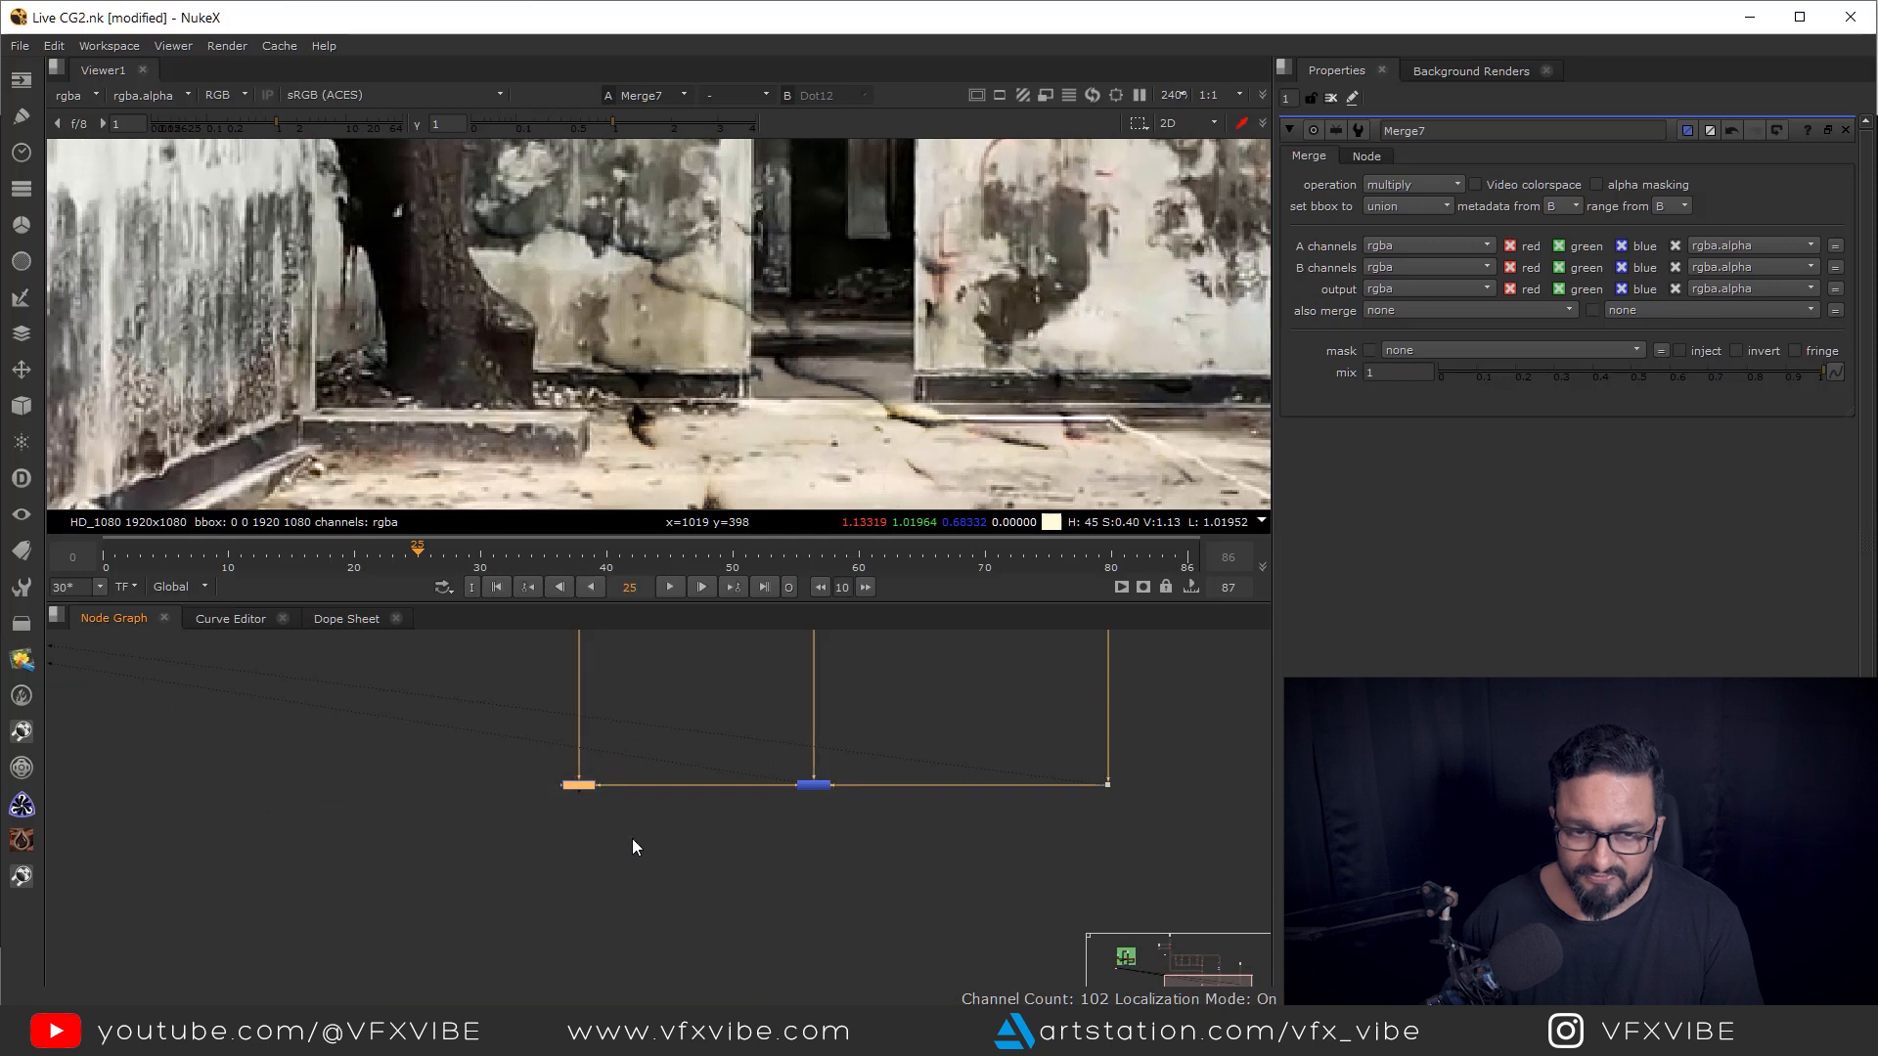
key("1")
scroll(912, 305, "down", 3)
- Toggle the shadow multiply Merge off and on to compare the contact shadows under the crate and sandbags
left_click_drag(918, 727, 724, 843)
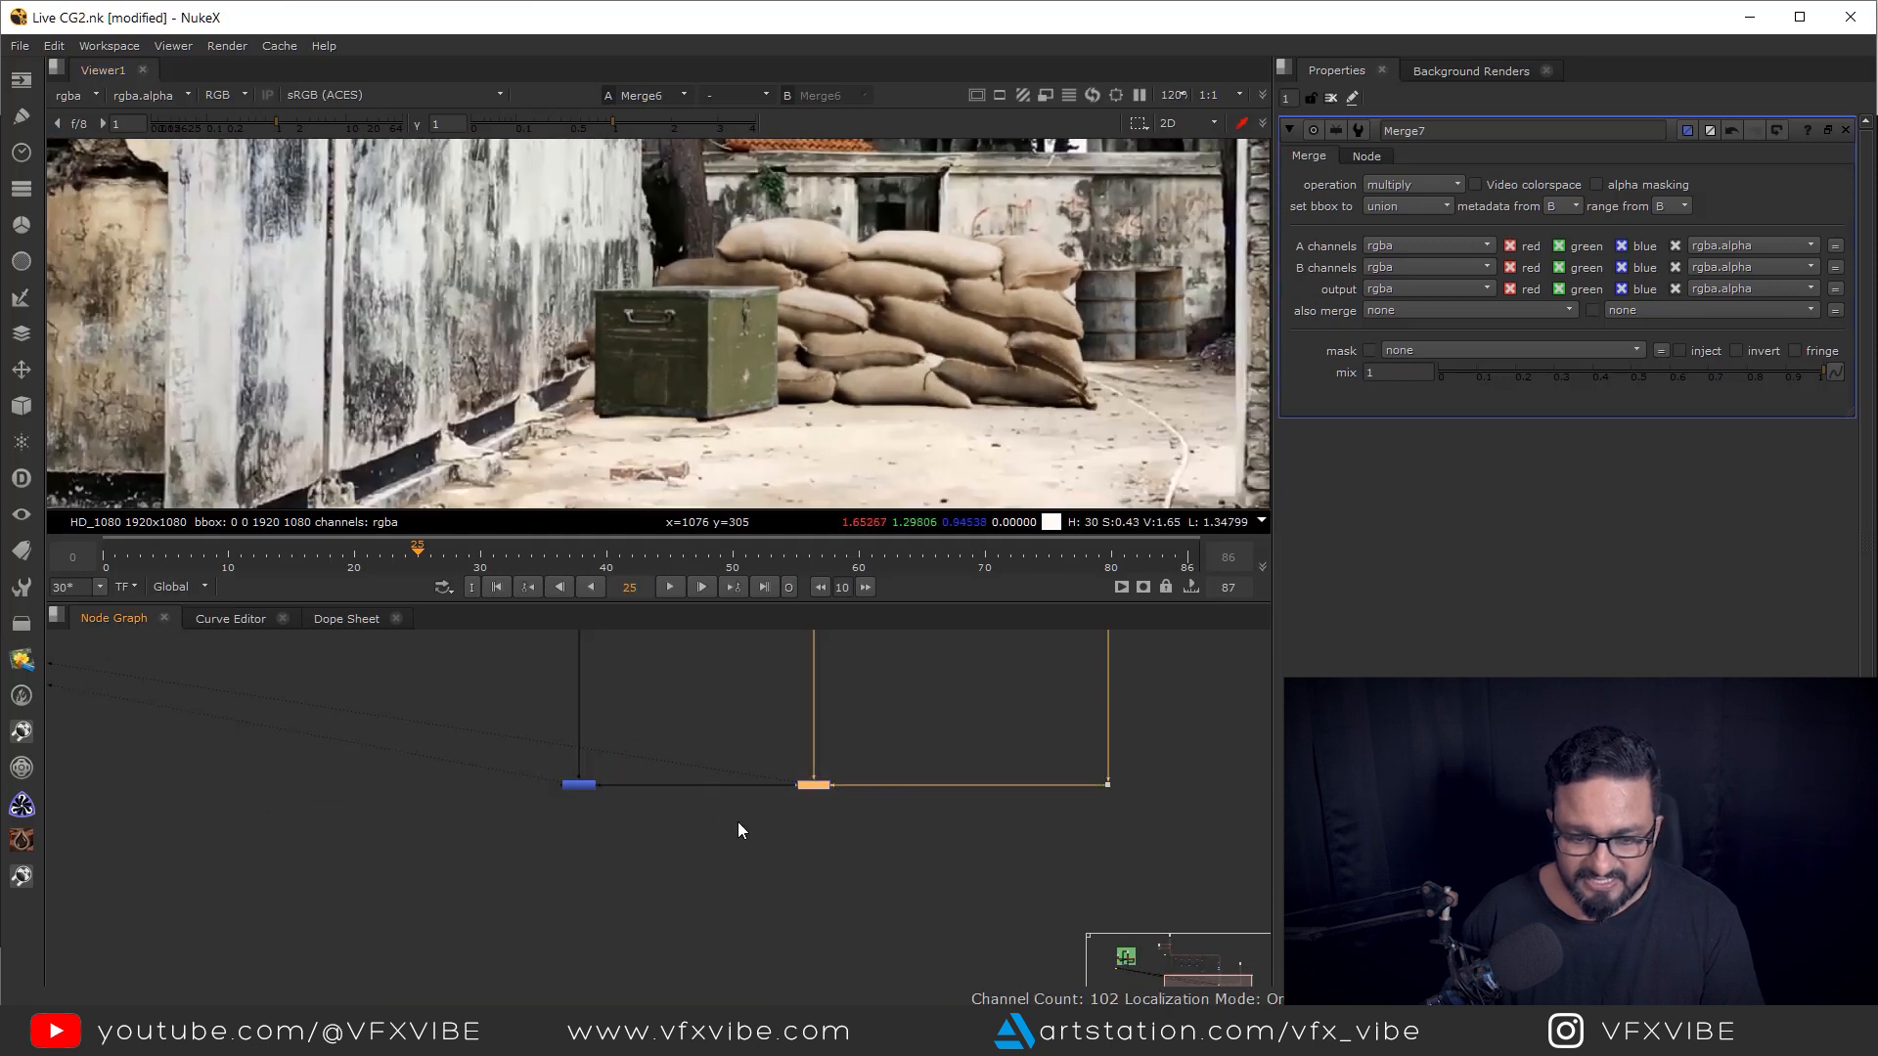
scroll(884, 384, "up", 5)
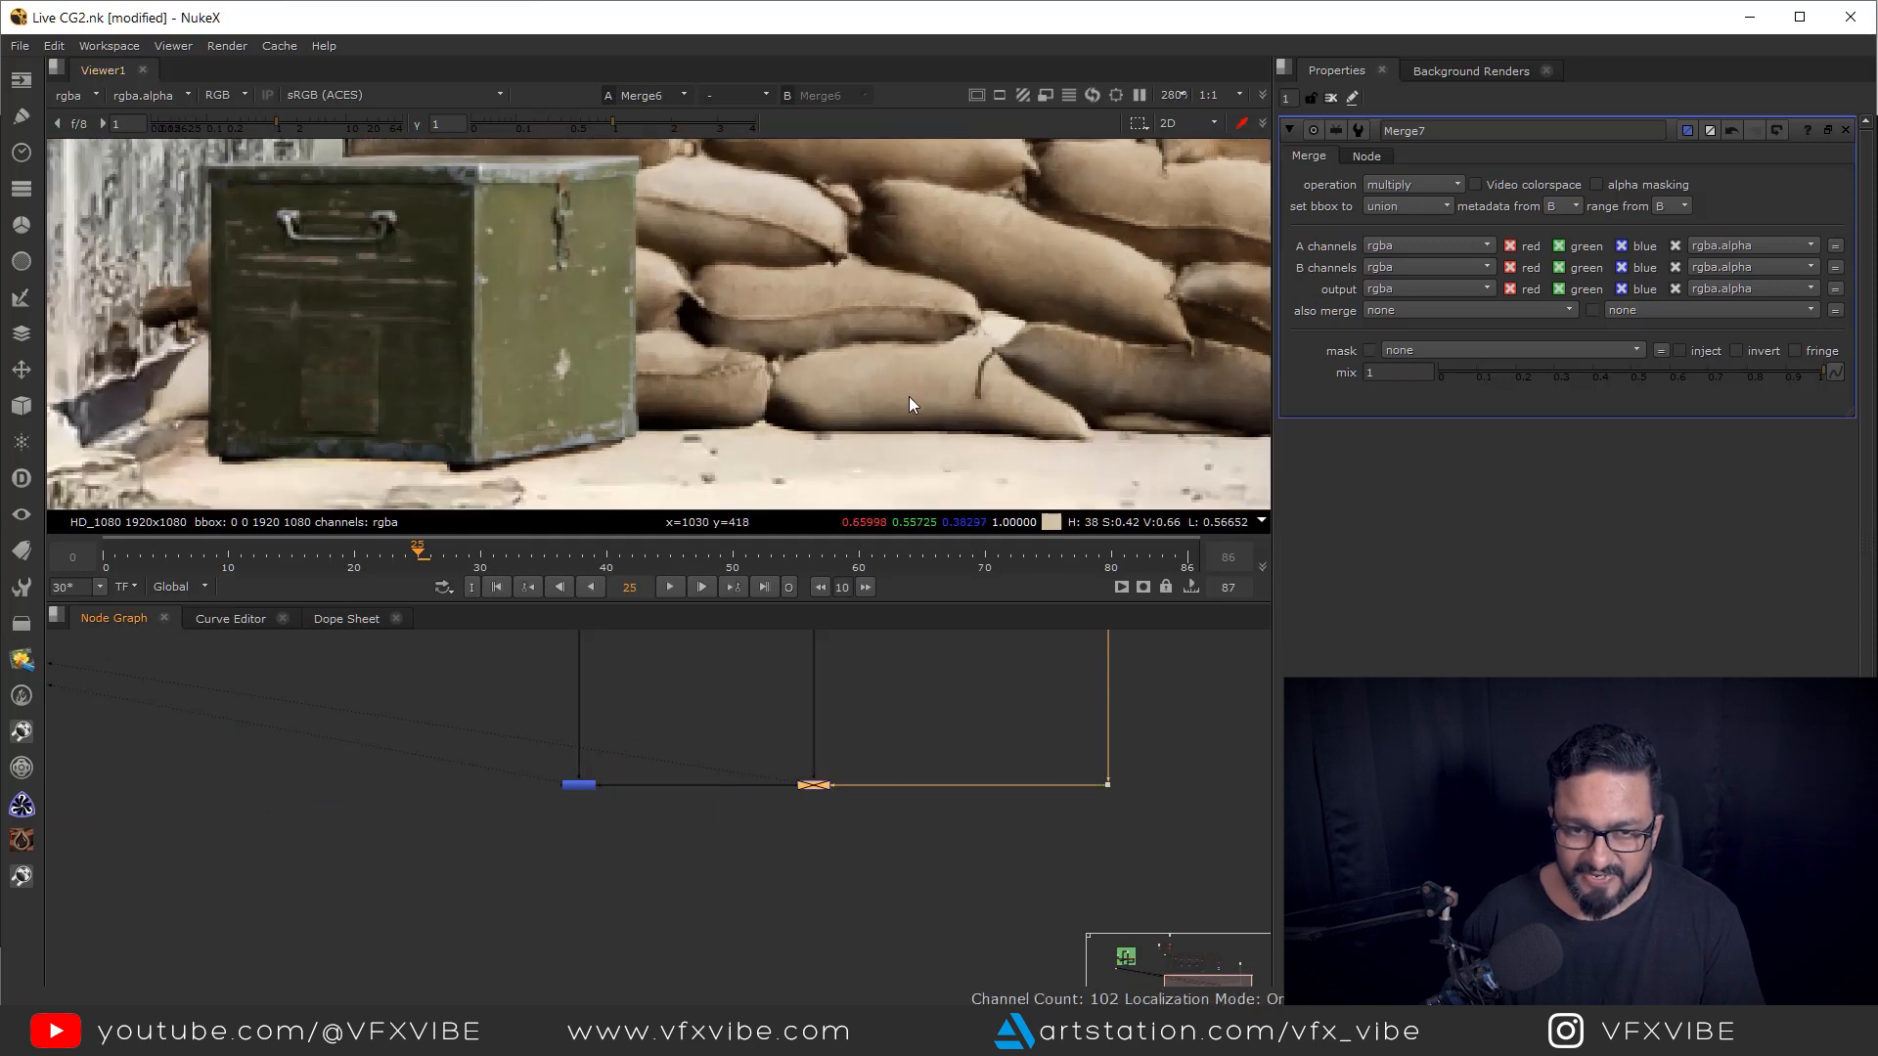
scroll(965, 369, "up", 2)
key("d")
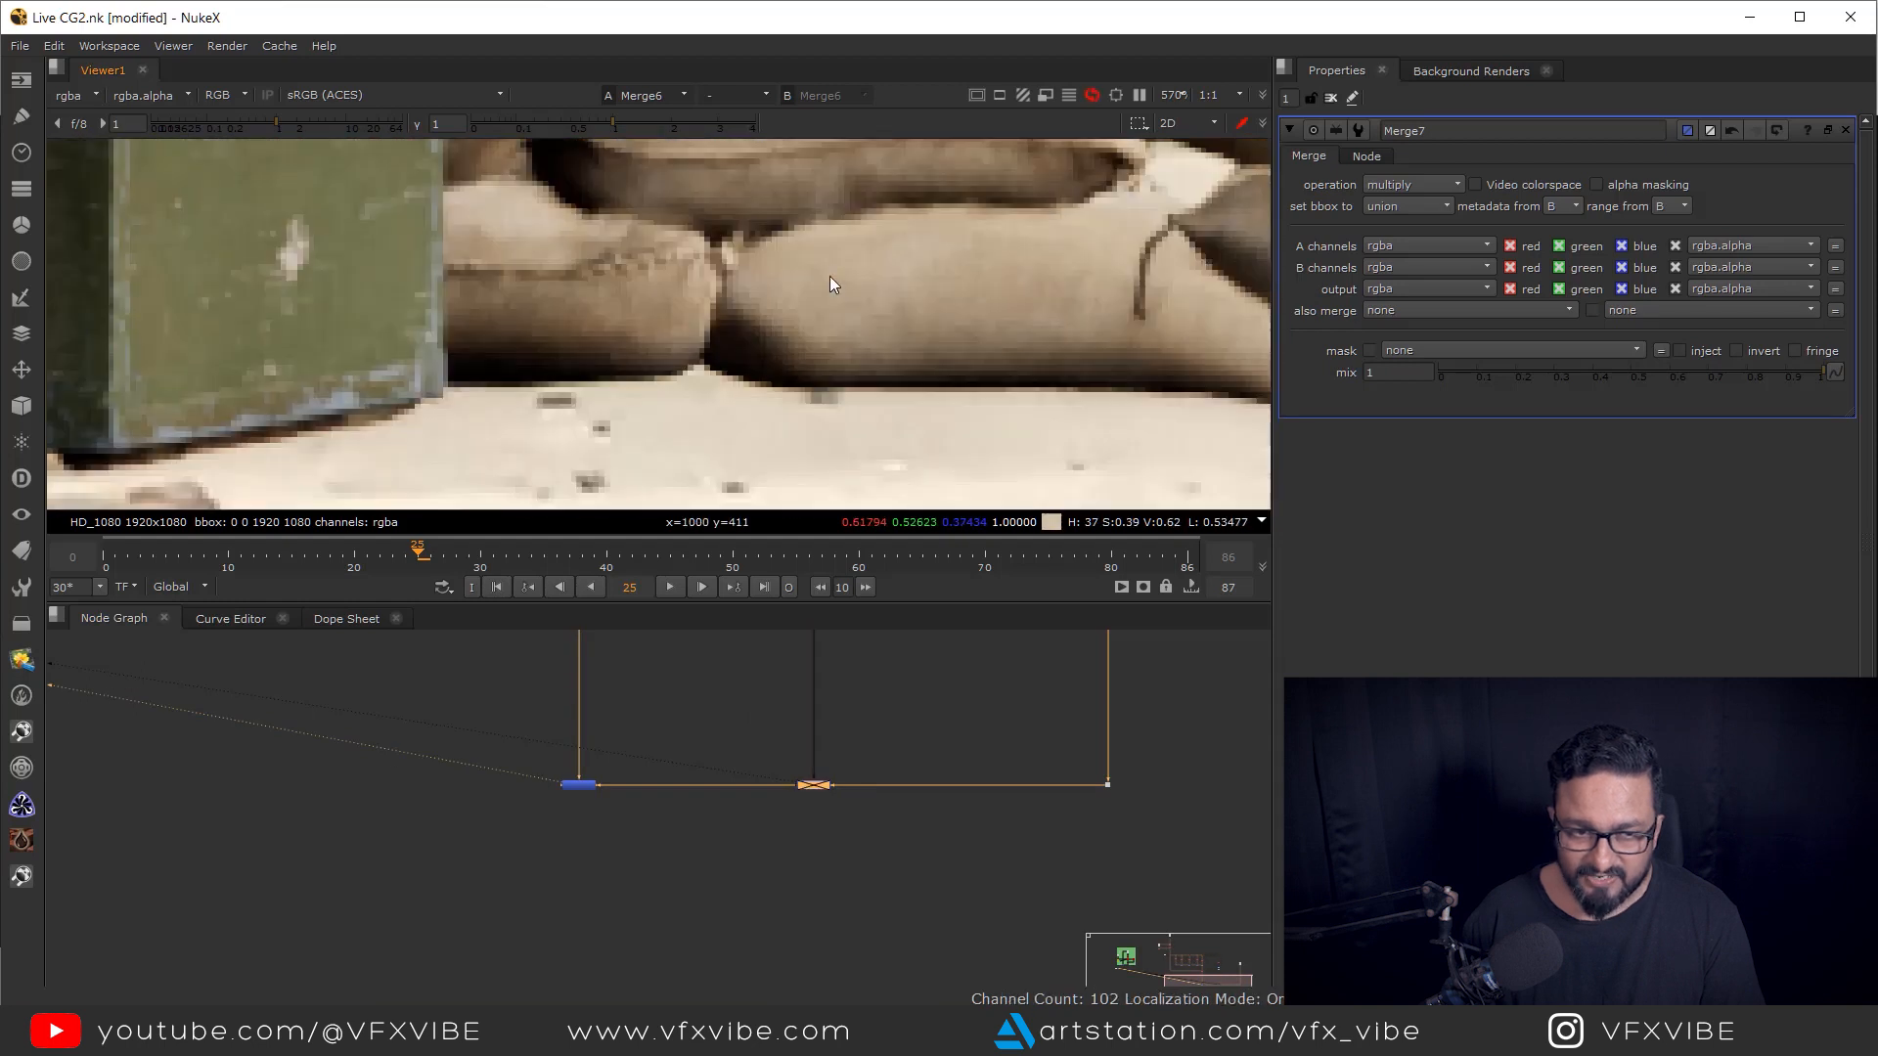
left_click_drag(626, 376, 1001, 328)
key("d")
key("d")
key("d")
key("d")
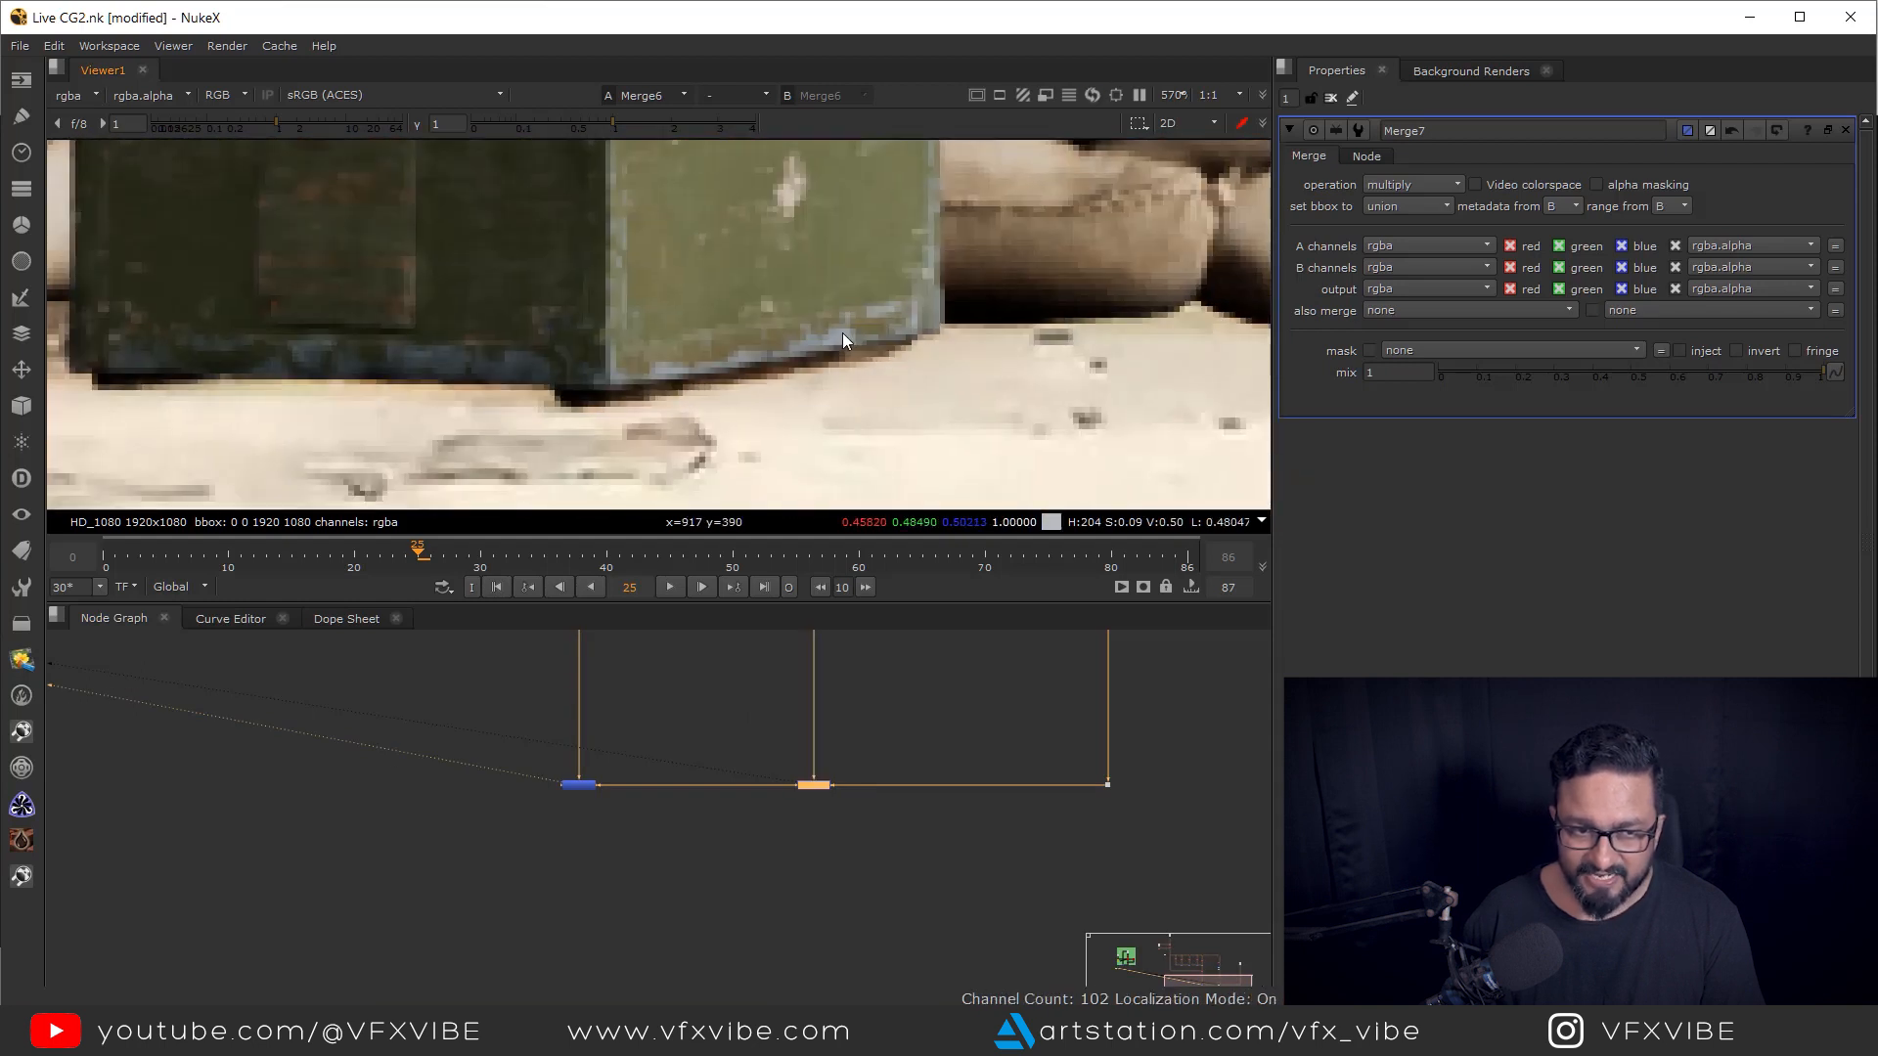
key("f")
scroll(704, 362, "up", 4)
scroll(636, 406, "up", 3)
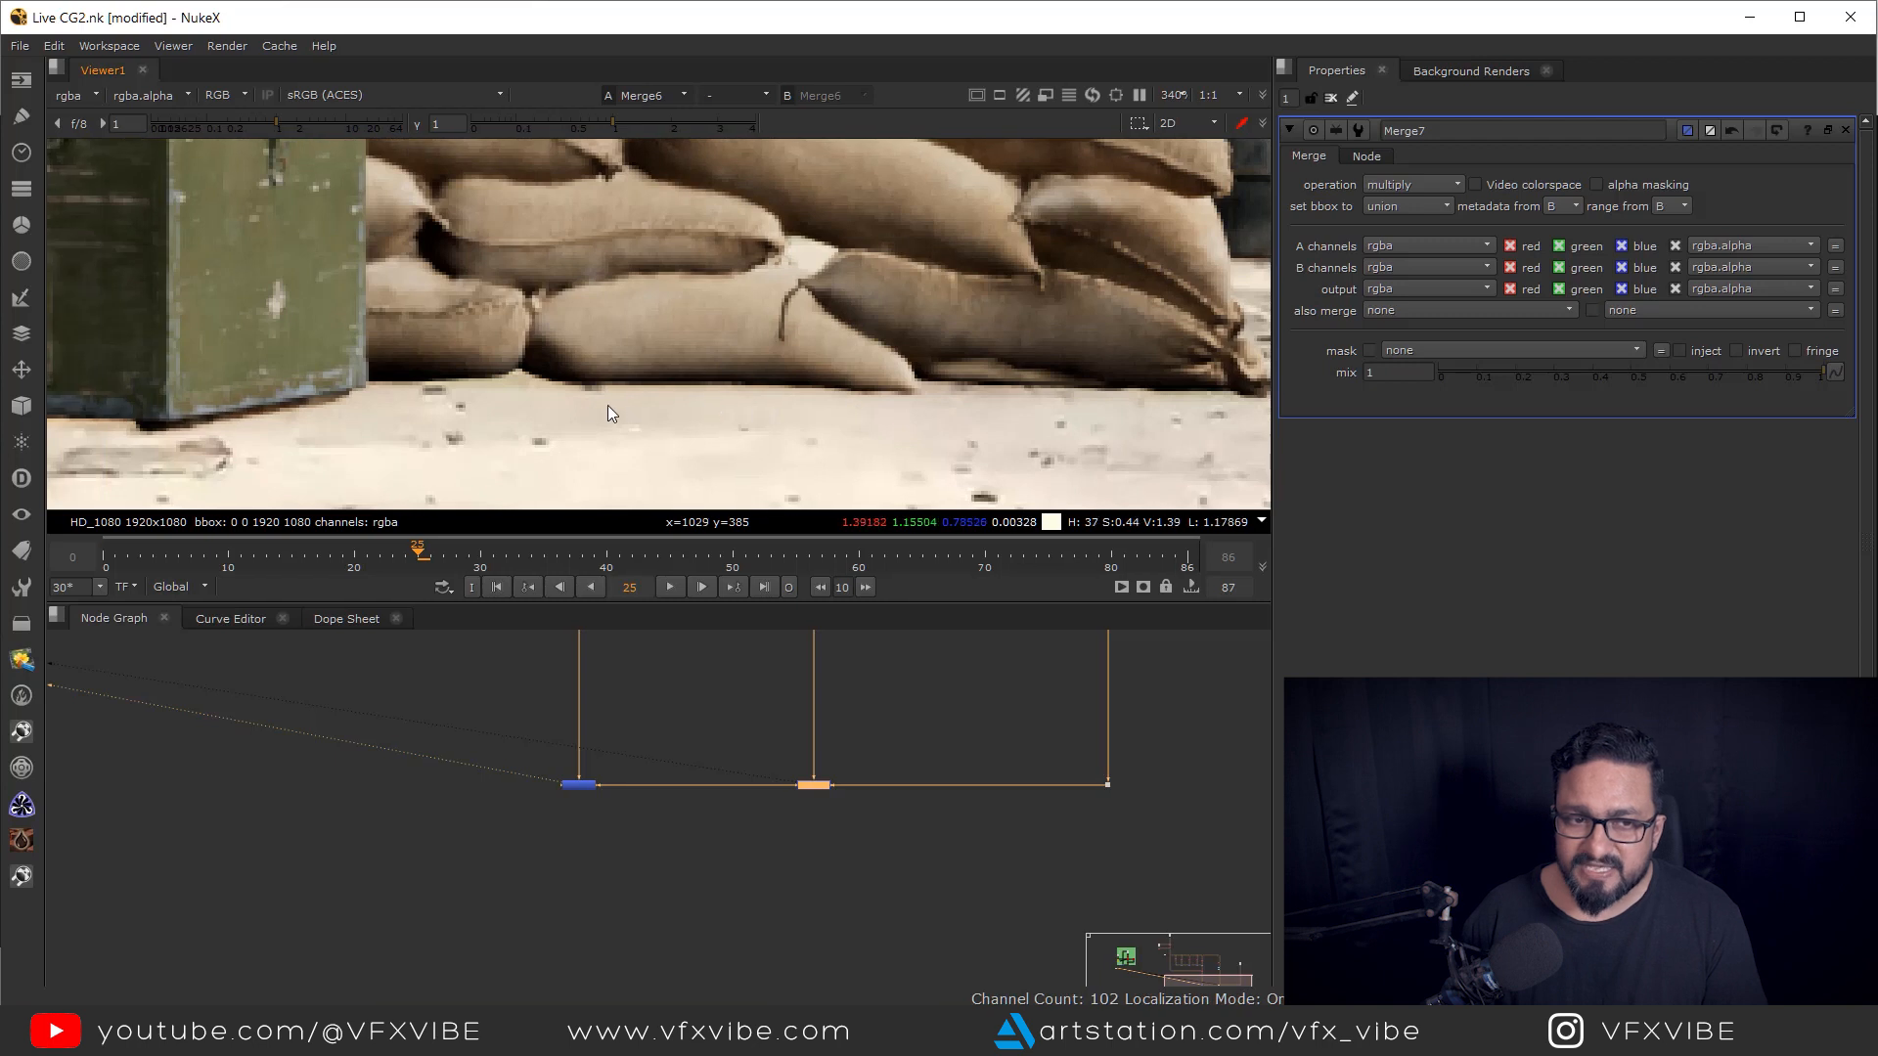
key("f")
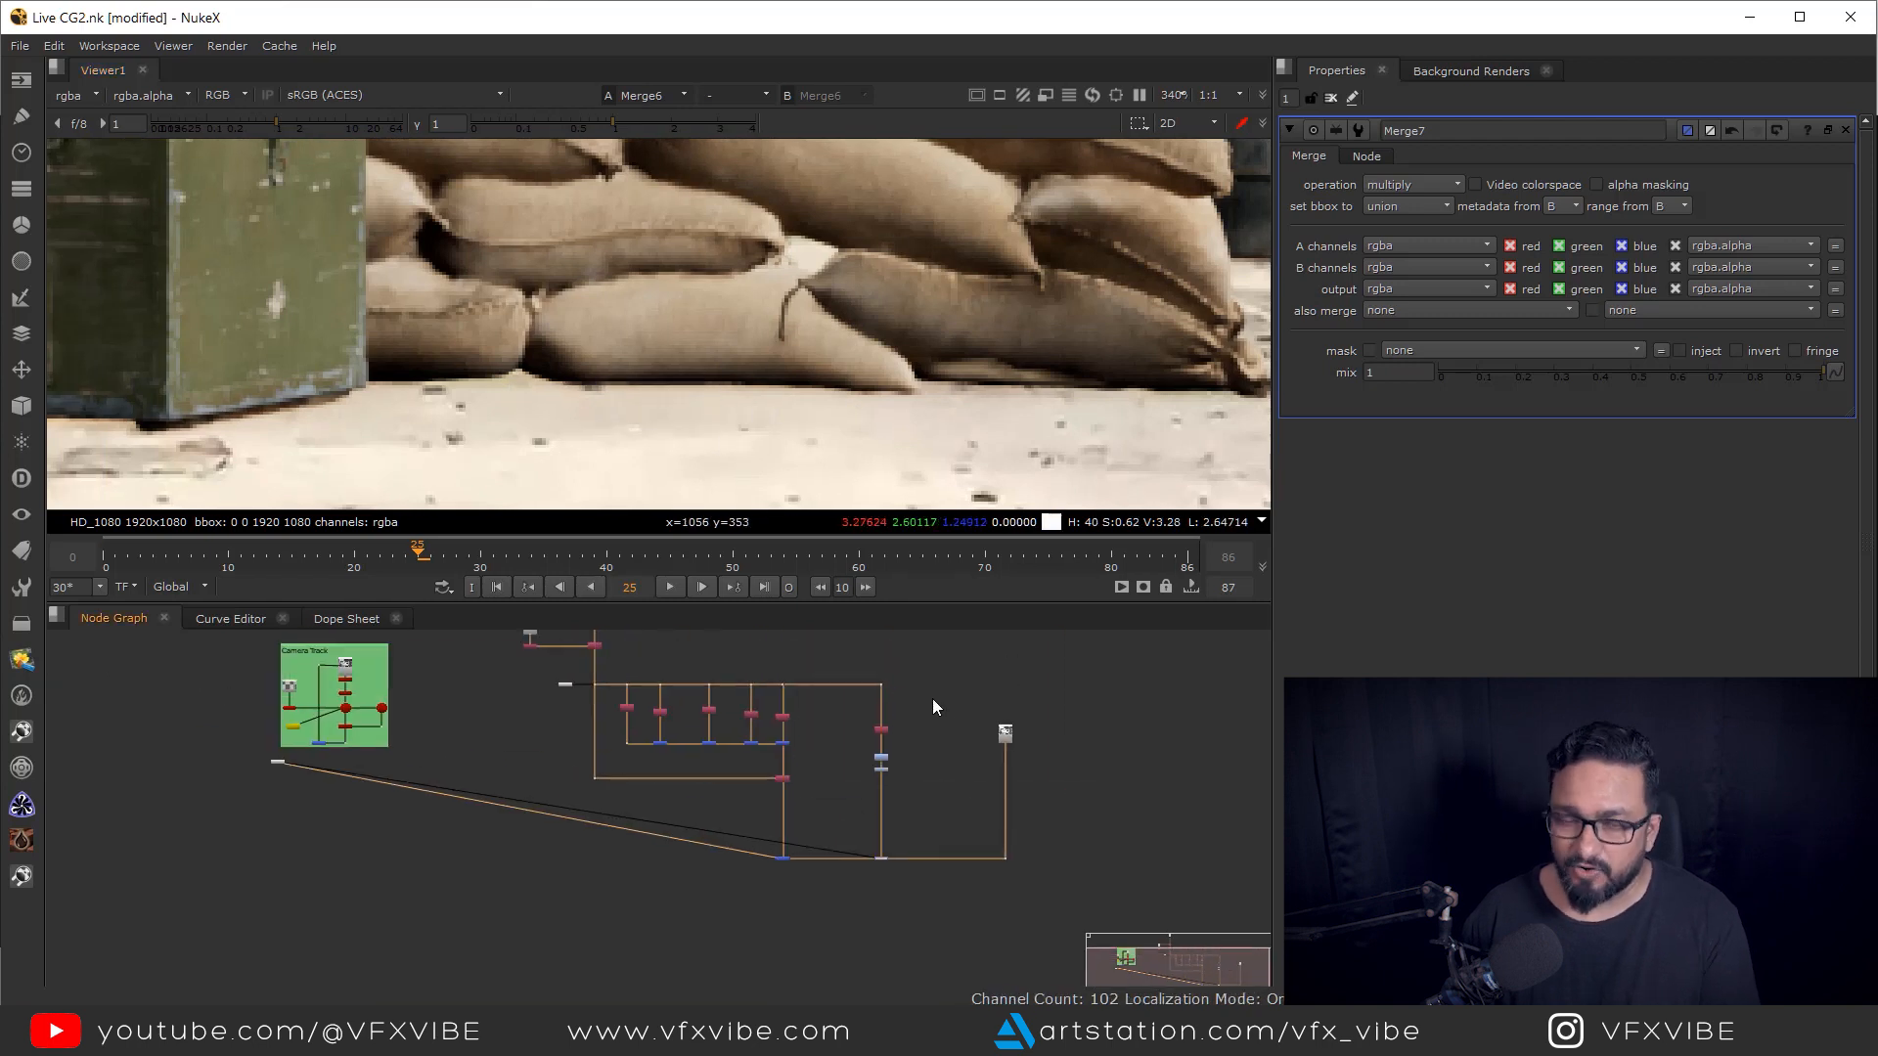
- Move the shadow_matte branch farther from the other passes and add a dot on the pass pipe between it and the specular branch
scroll(864, 714, "up", 2)
left_click(886, 779)
scroll(880, 783, "up", 2)
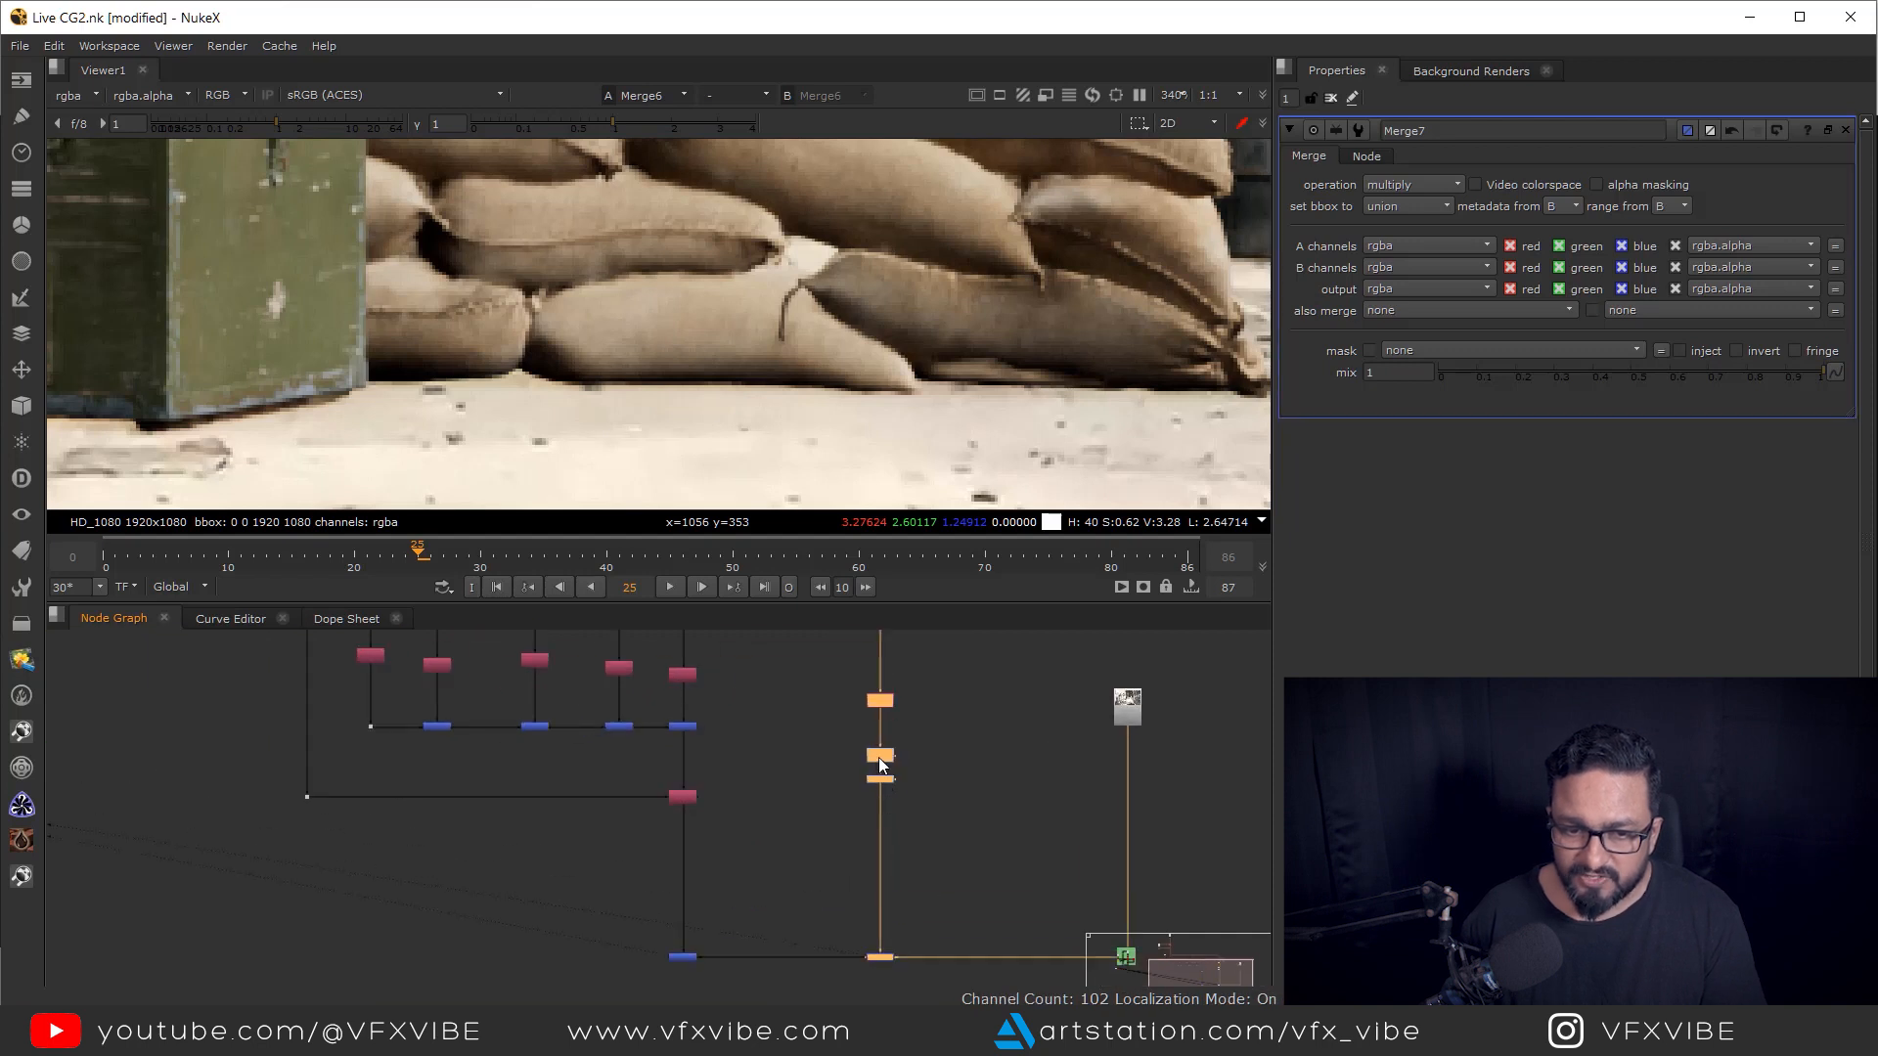
left_click_drag(803, 657, 1015, 760)
left_click(888, 771)
scroll(888, 764, "up", 3)
left_click(884, 716, "ctrl")
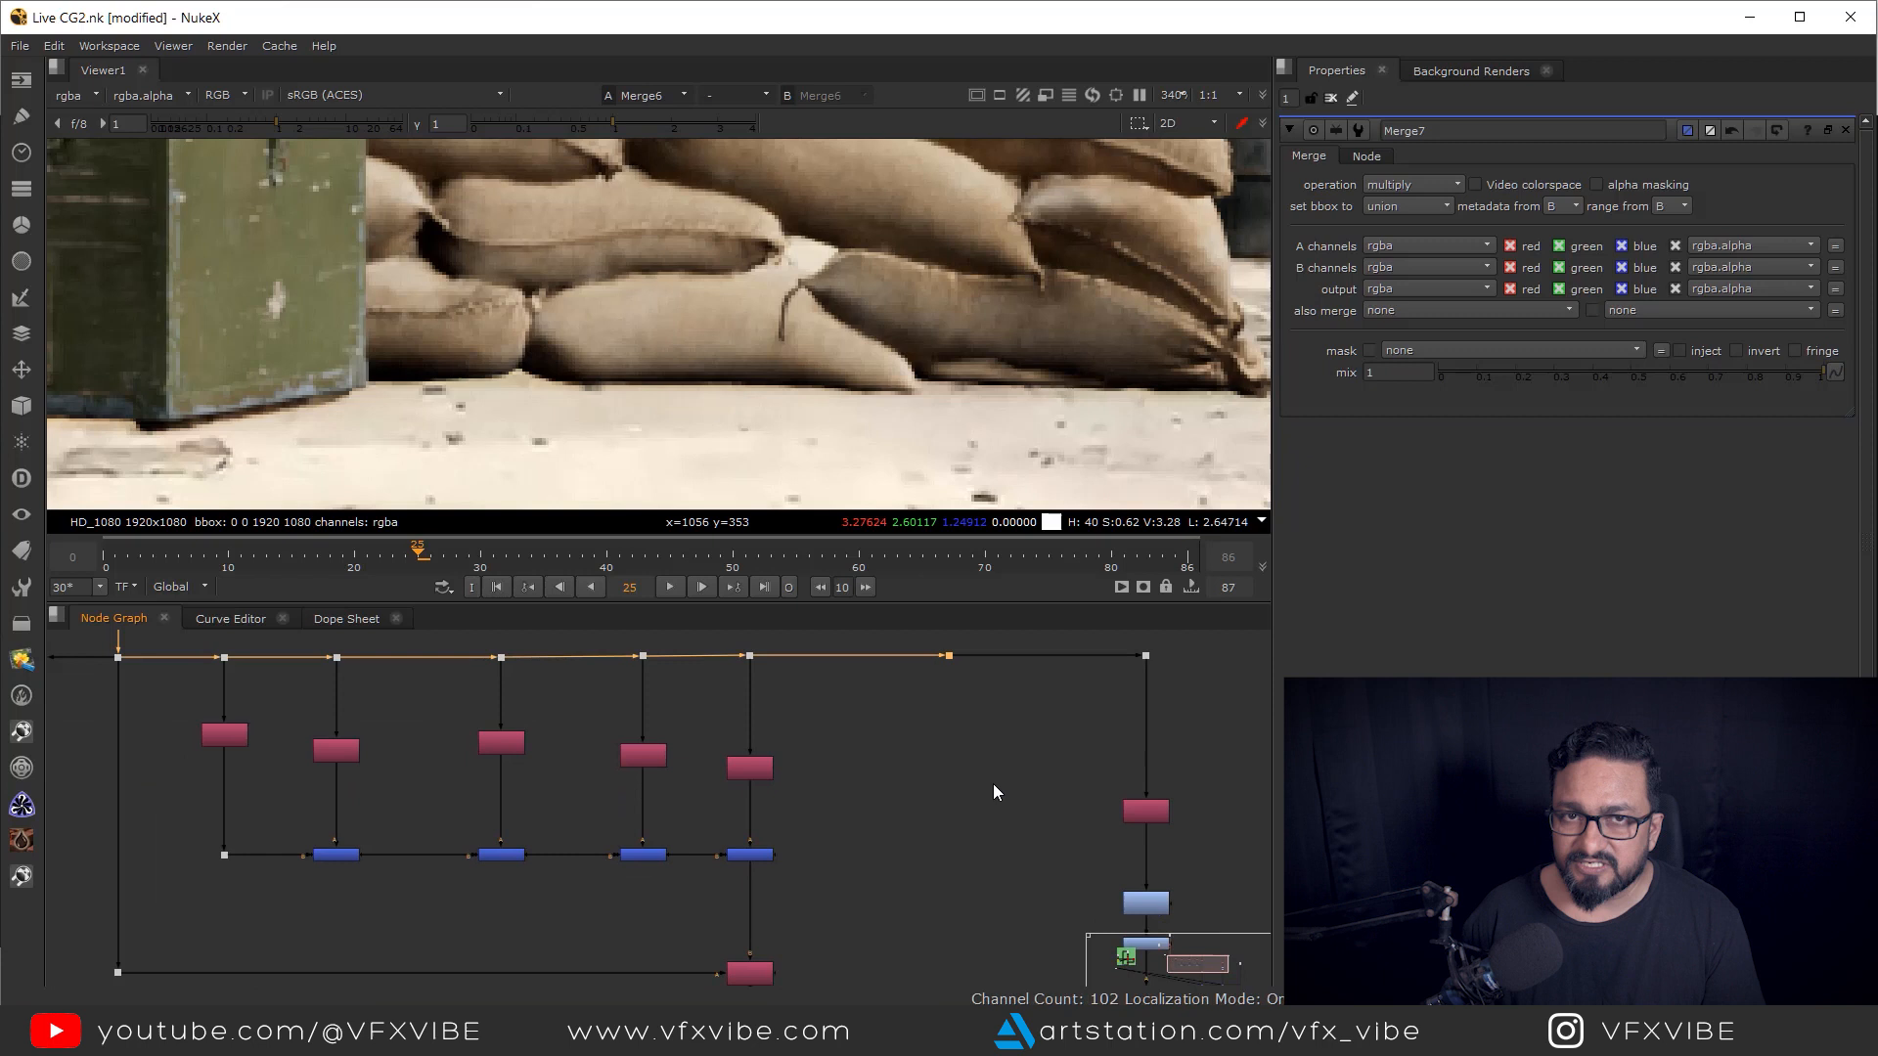
- Paste an albedo Shuffle below the dot between the specular and shadow_matte branches, connect it, and view its output
left_click(947, 783)
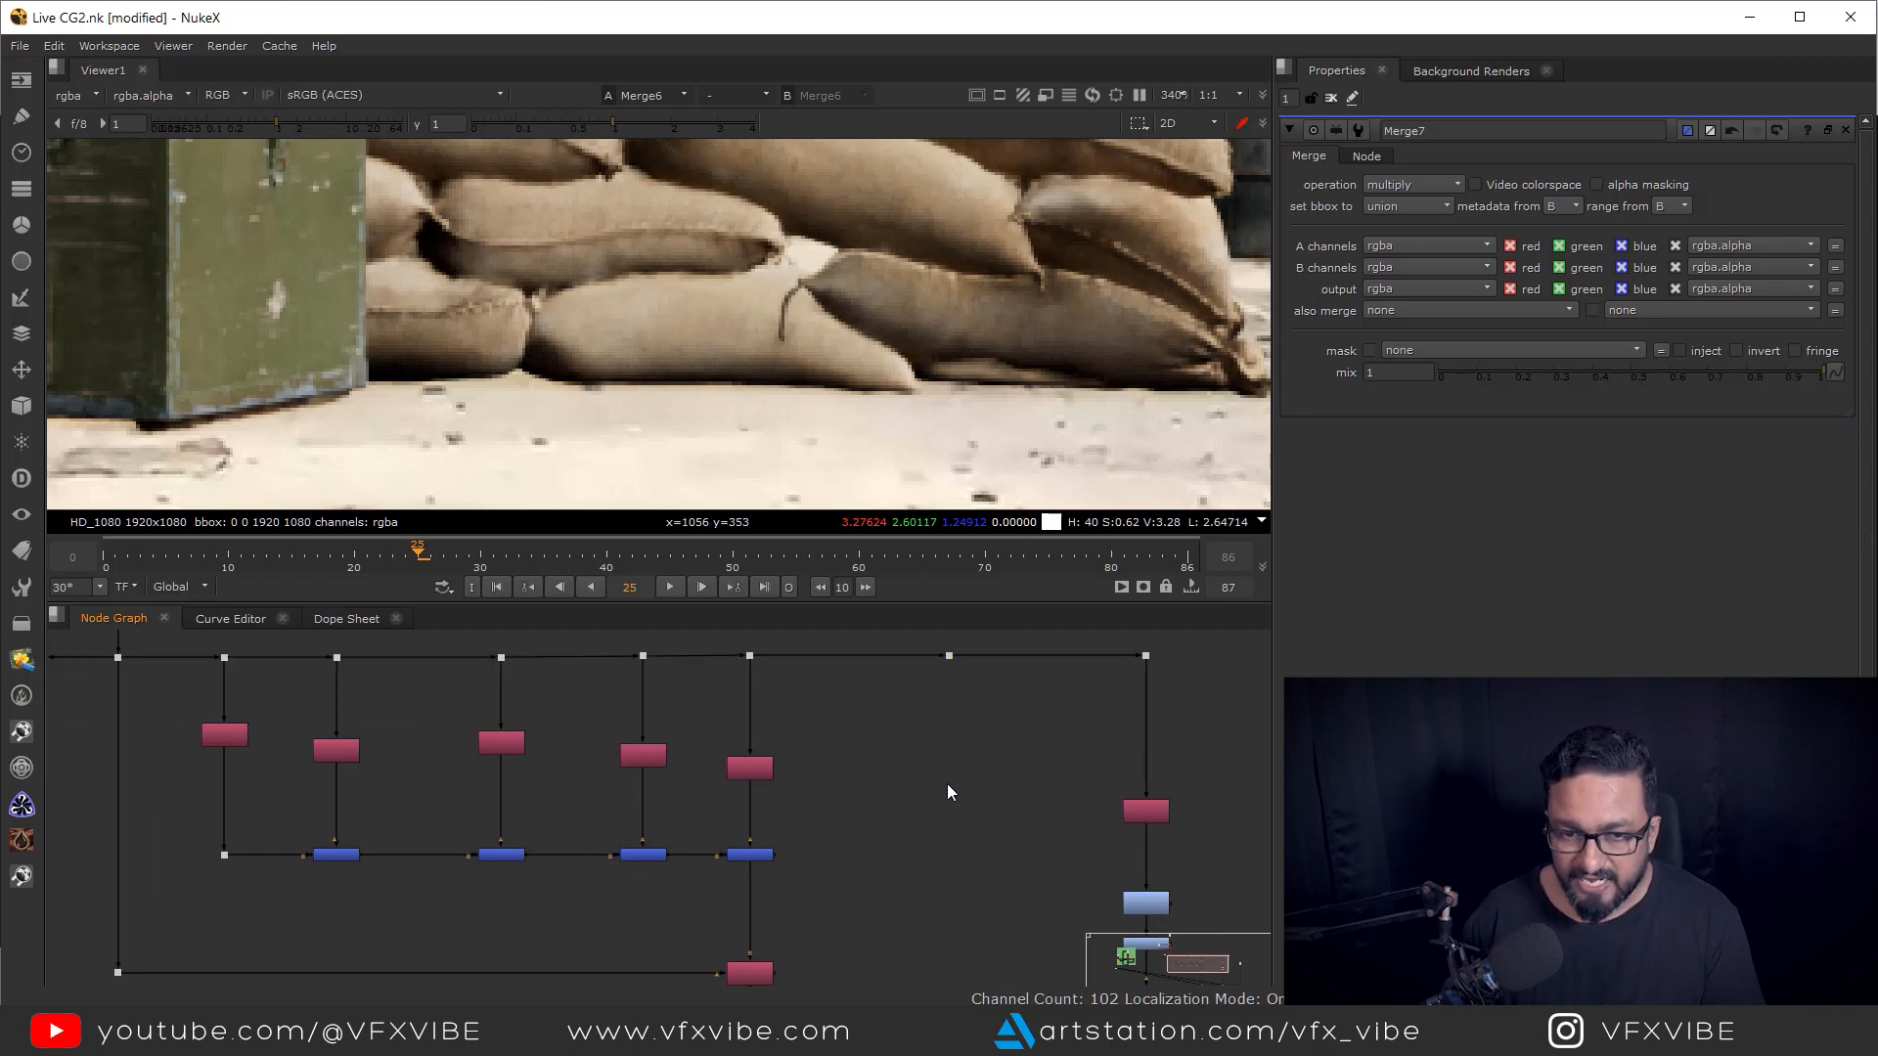
key("b")
left_click_drag(945, 779, 949, 656)
double_click(954, 804)
key("1")
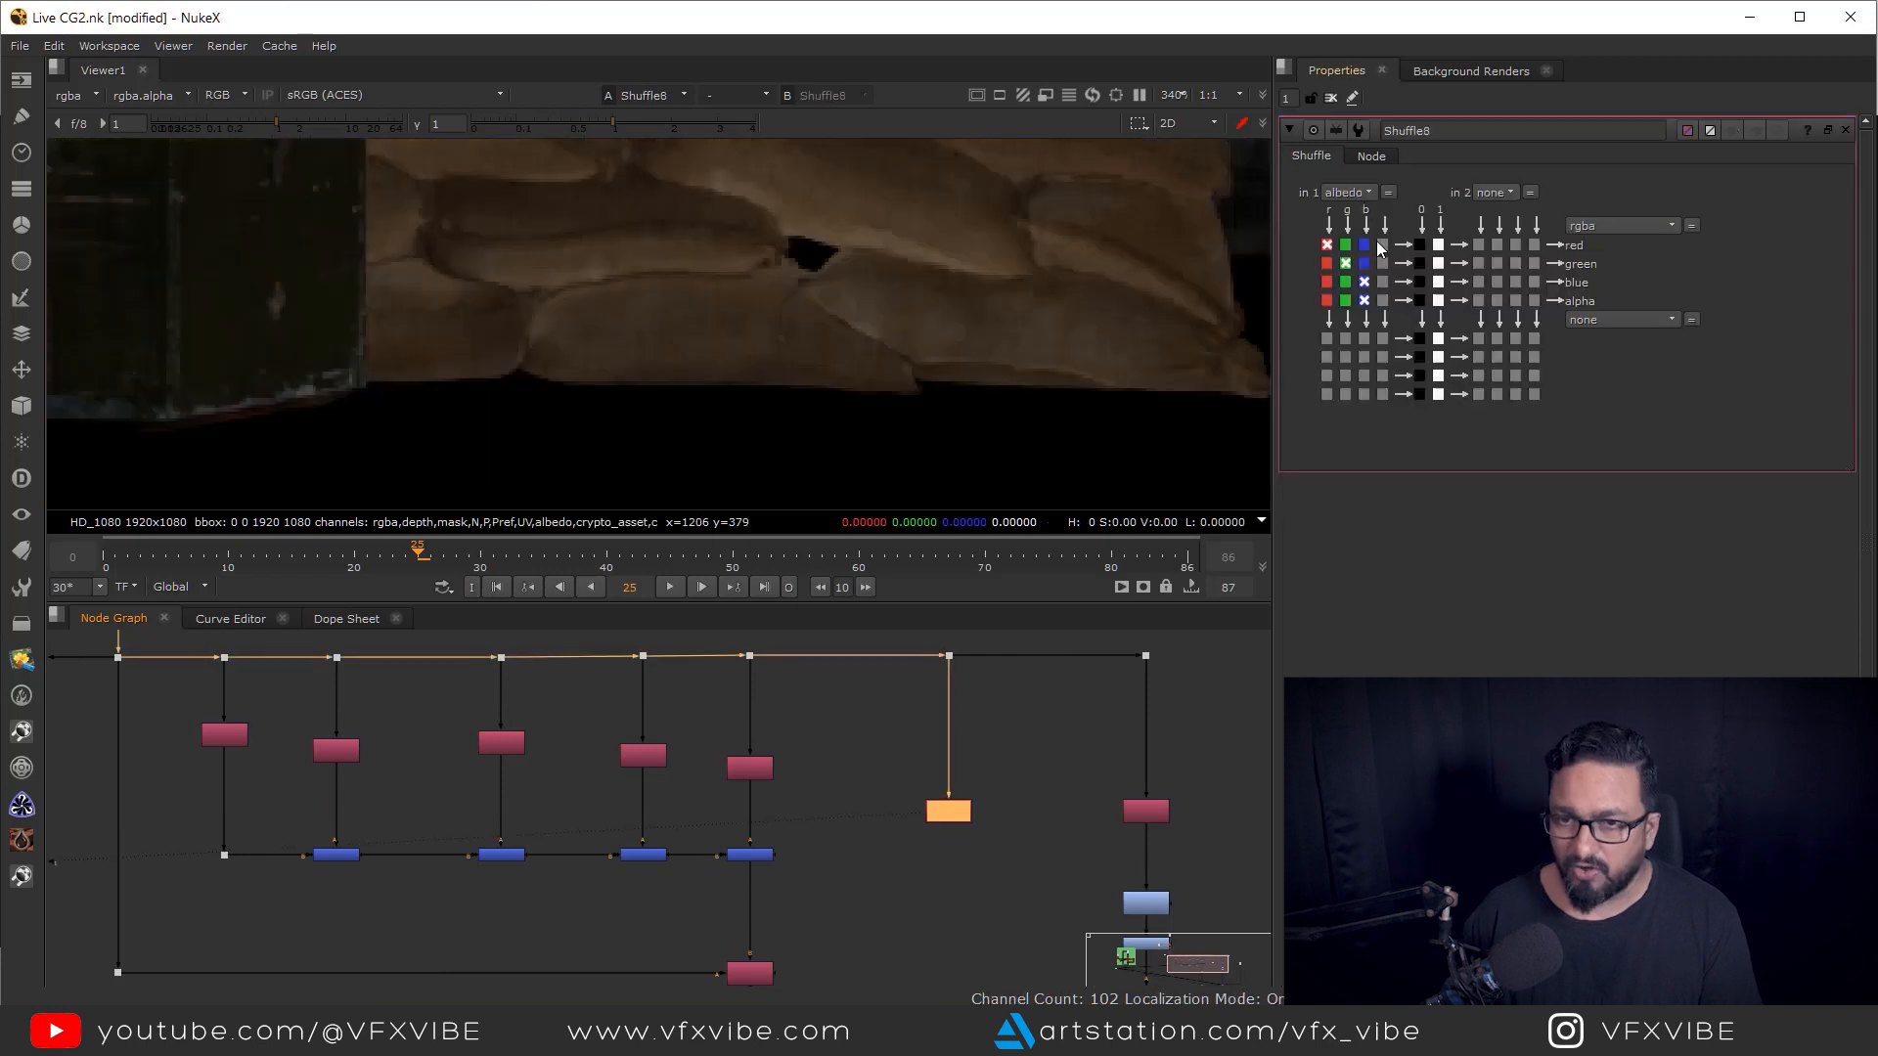
- Set the pasted Shuffle's first input to the AO layer and view the full frame
left_click(1340, 192)
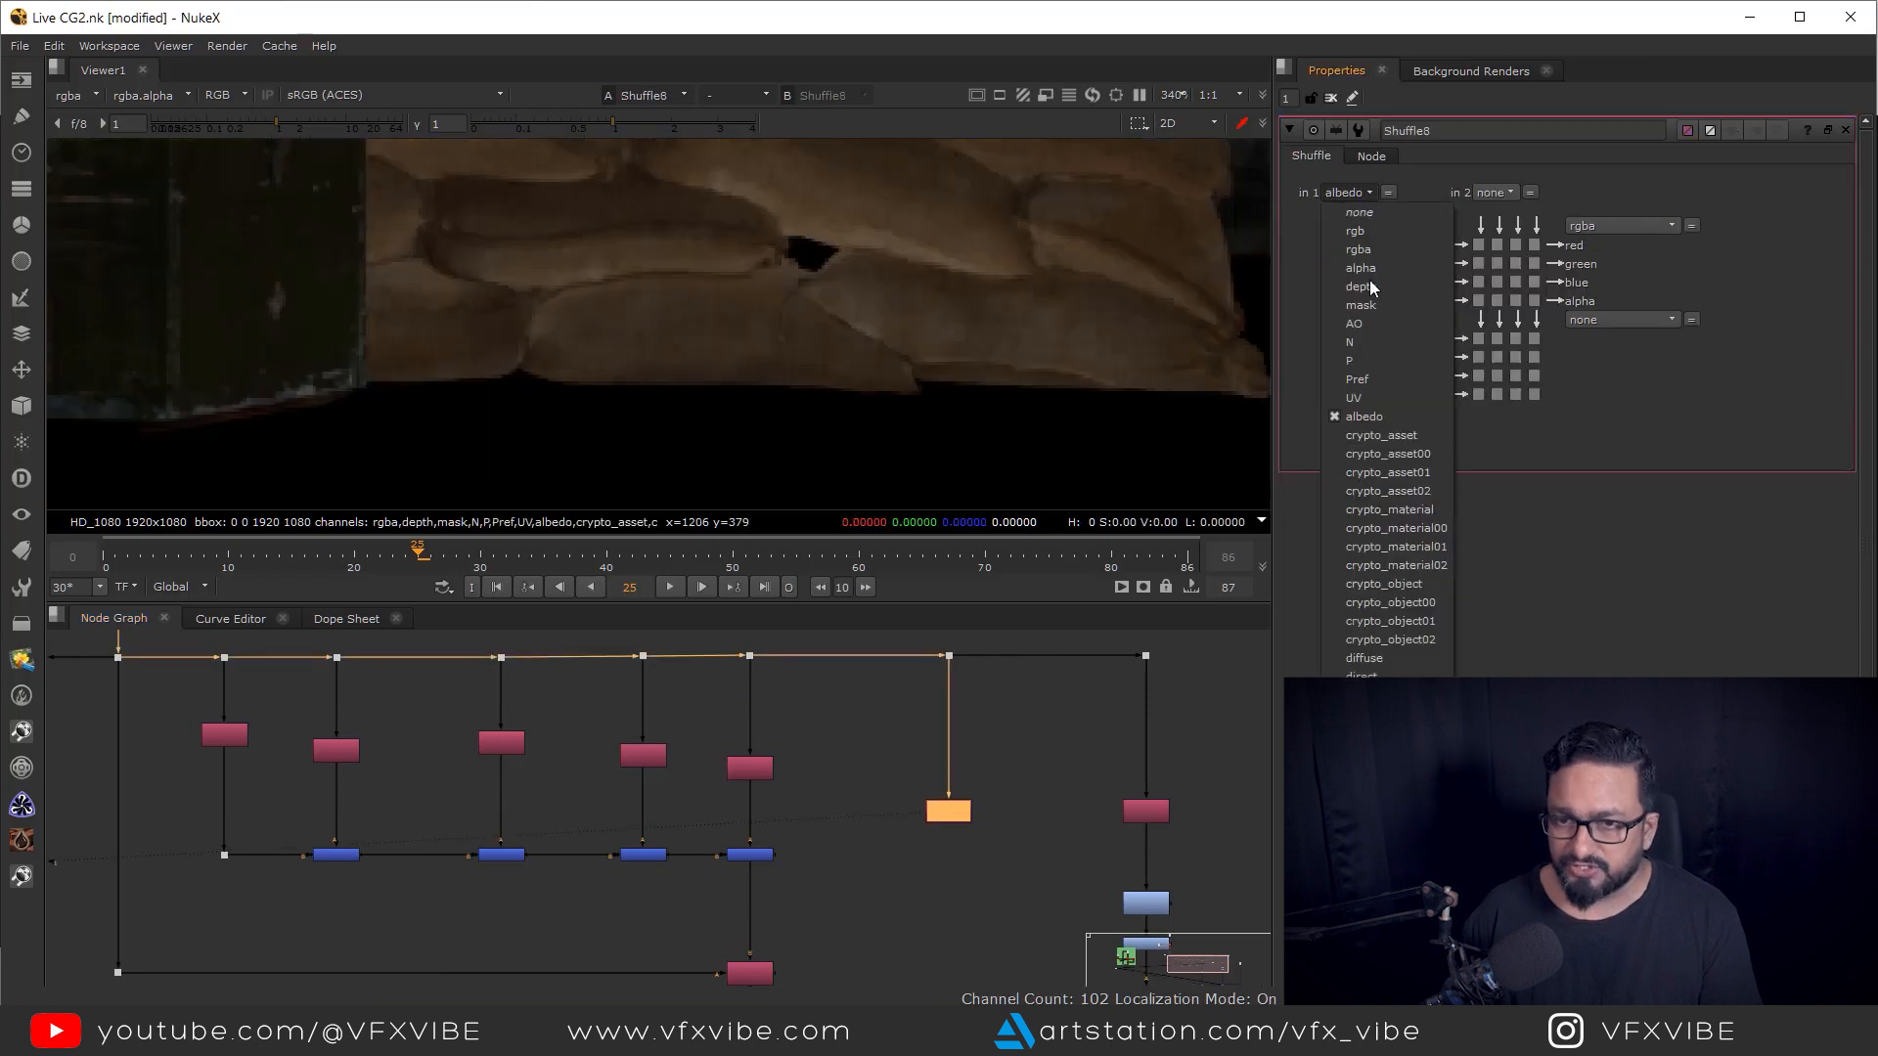
left_click(1369, 397)
key("f")
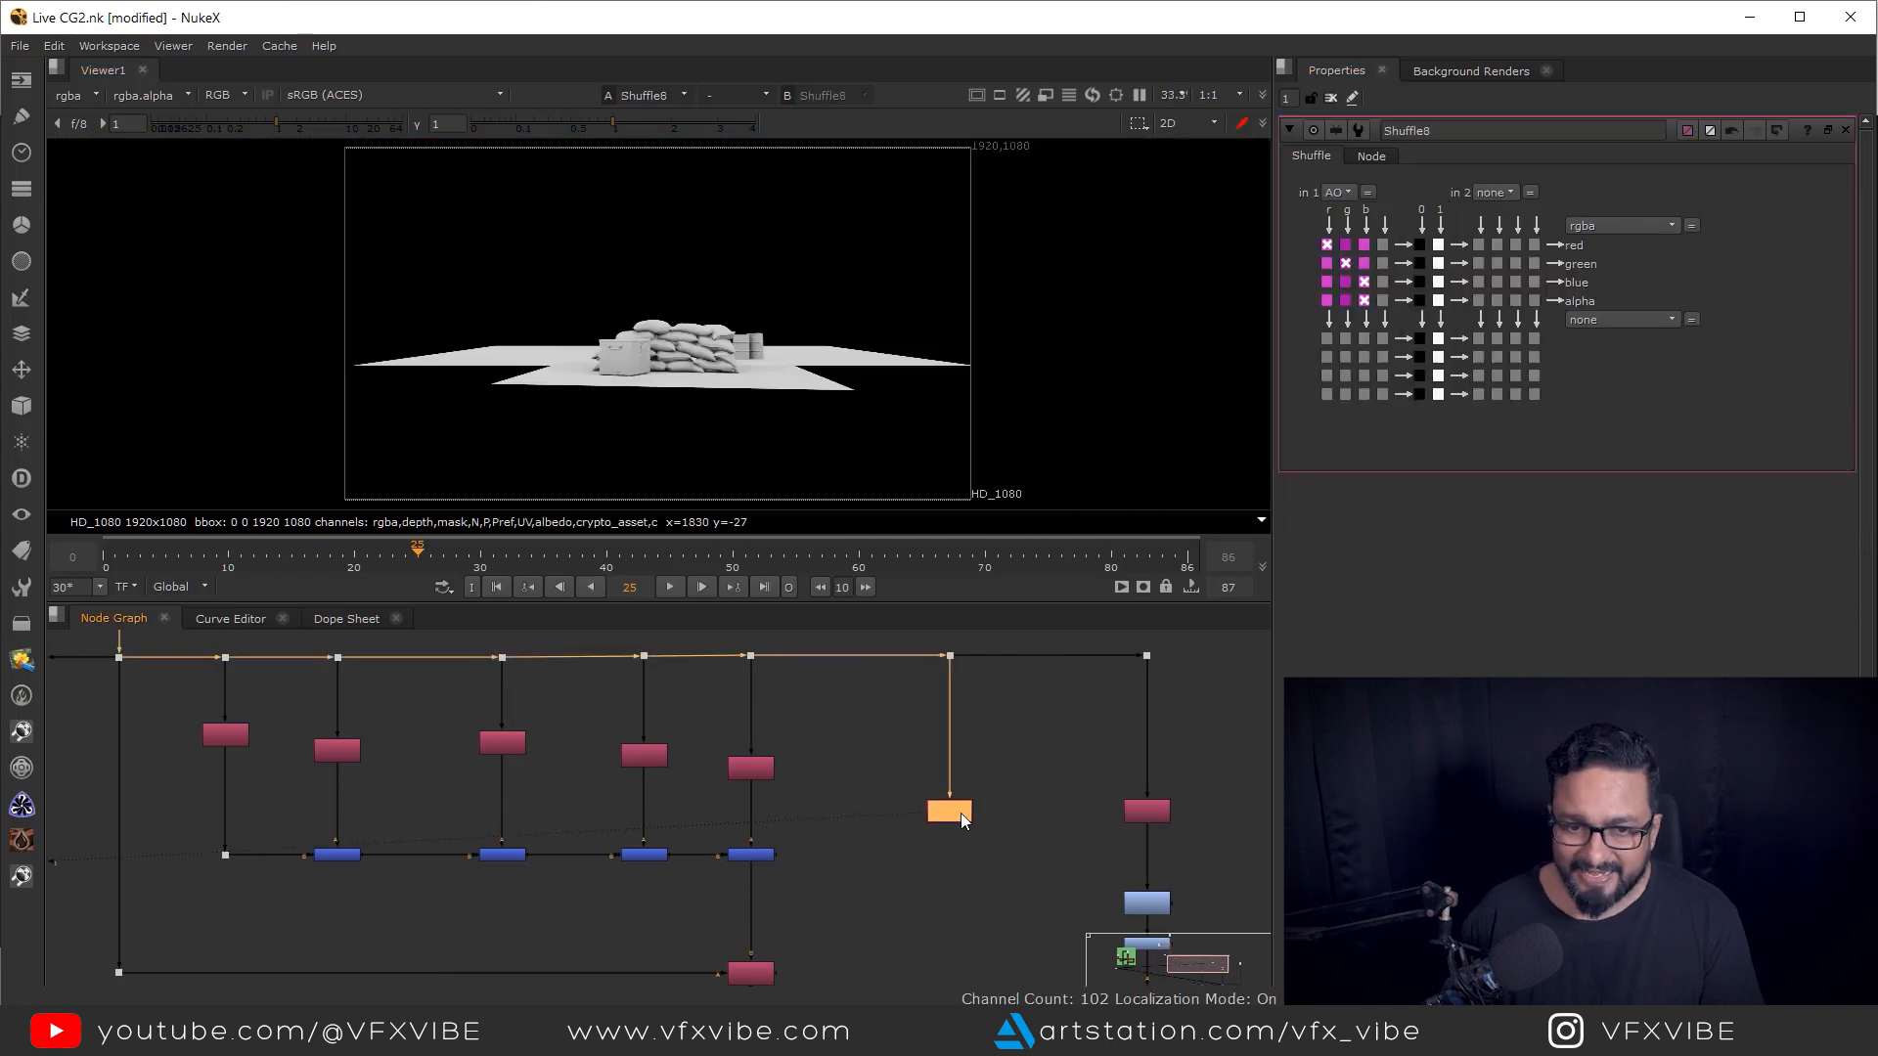
scroll(956, 809, "down", 1)
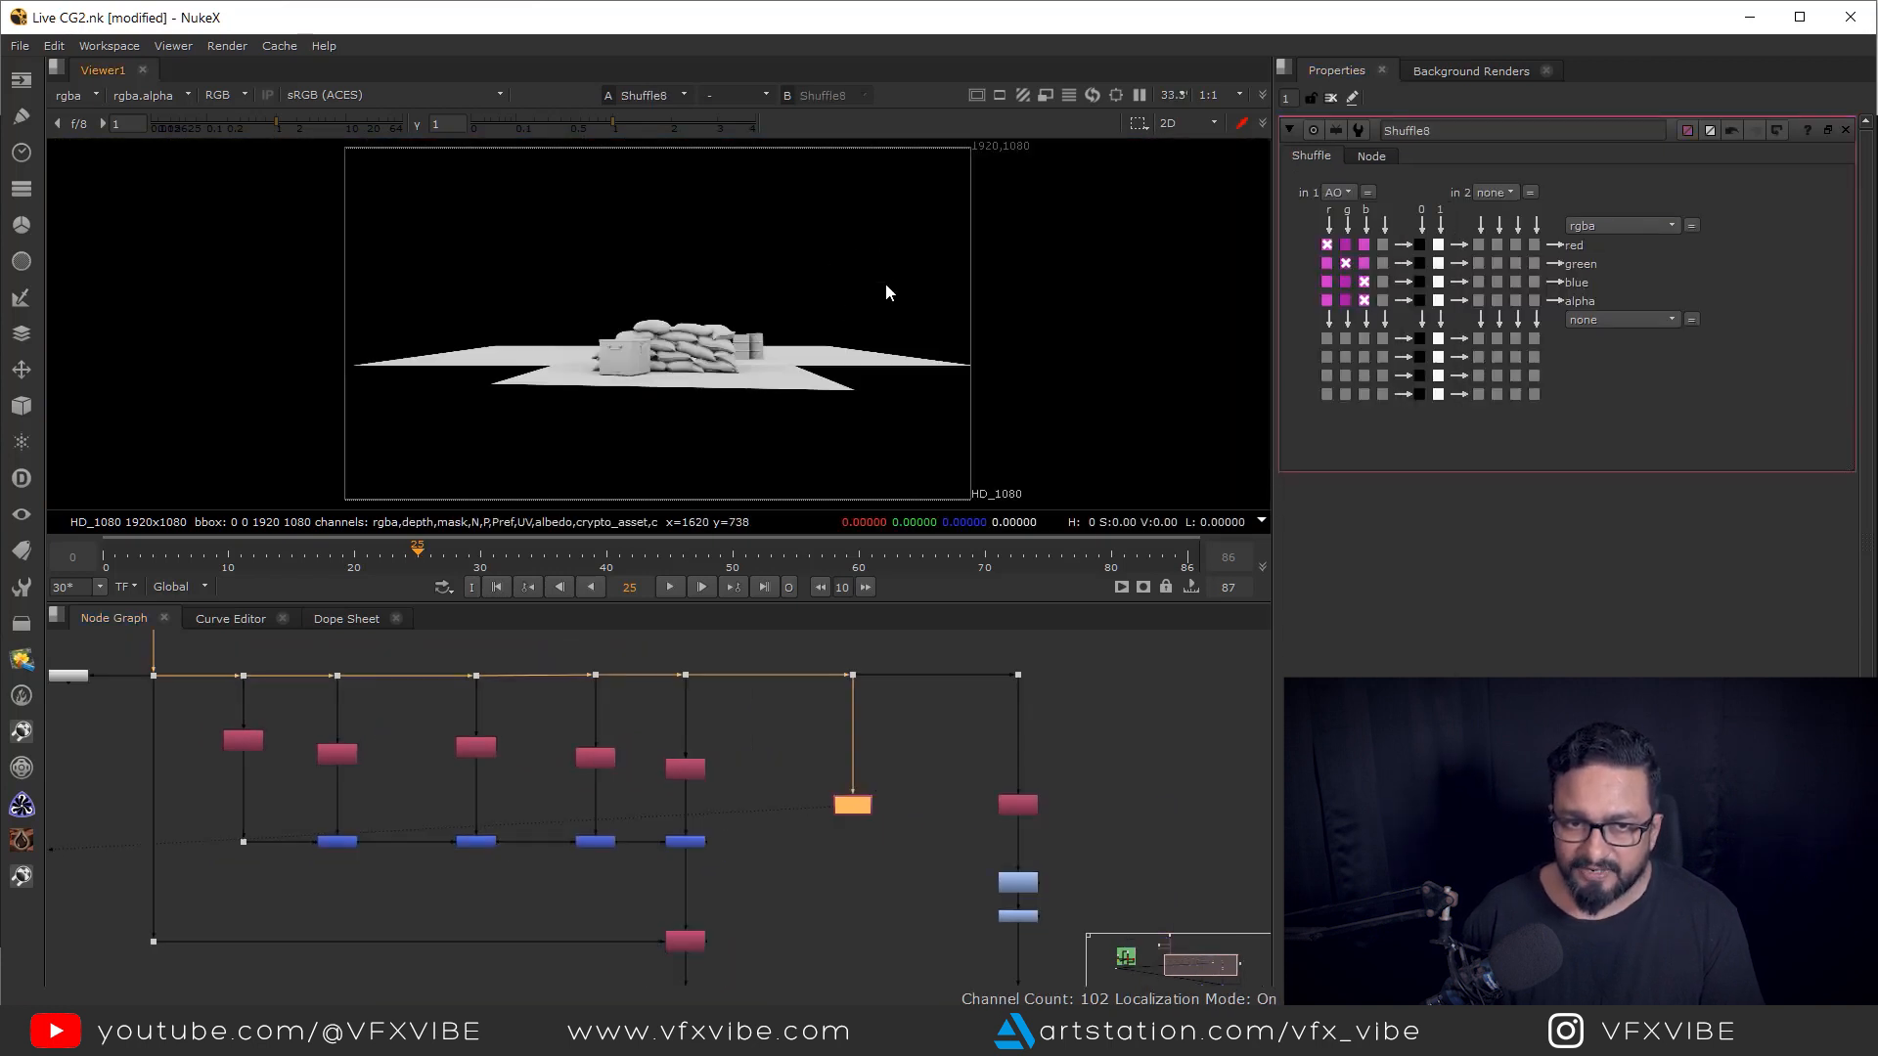
left_click_drag(906, 673, 820, 639)
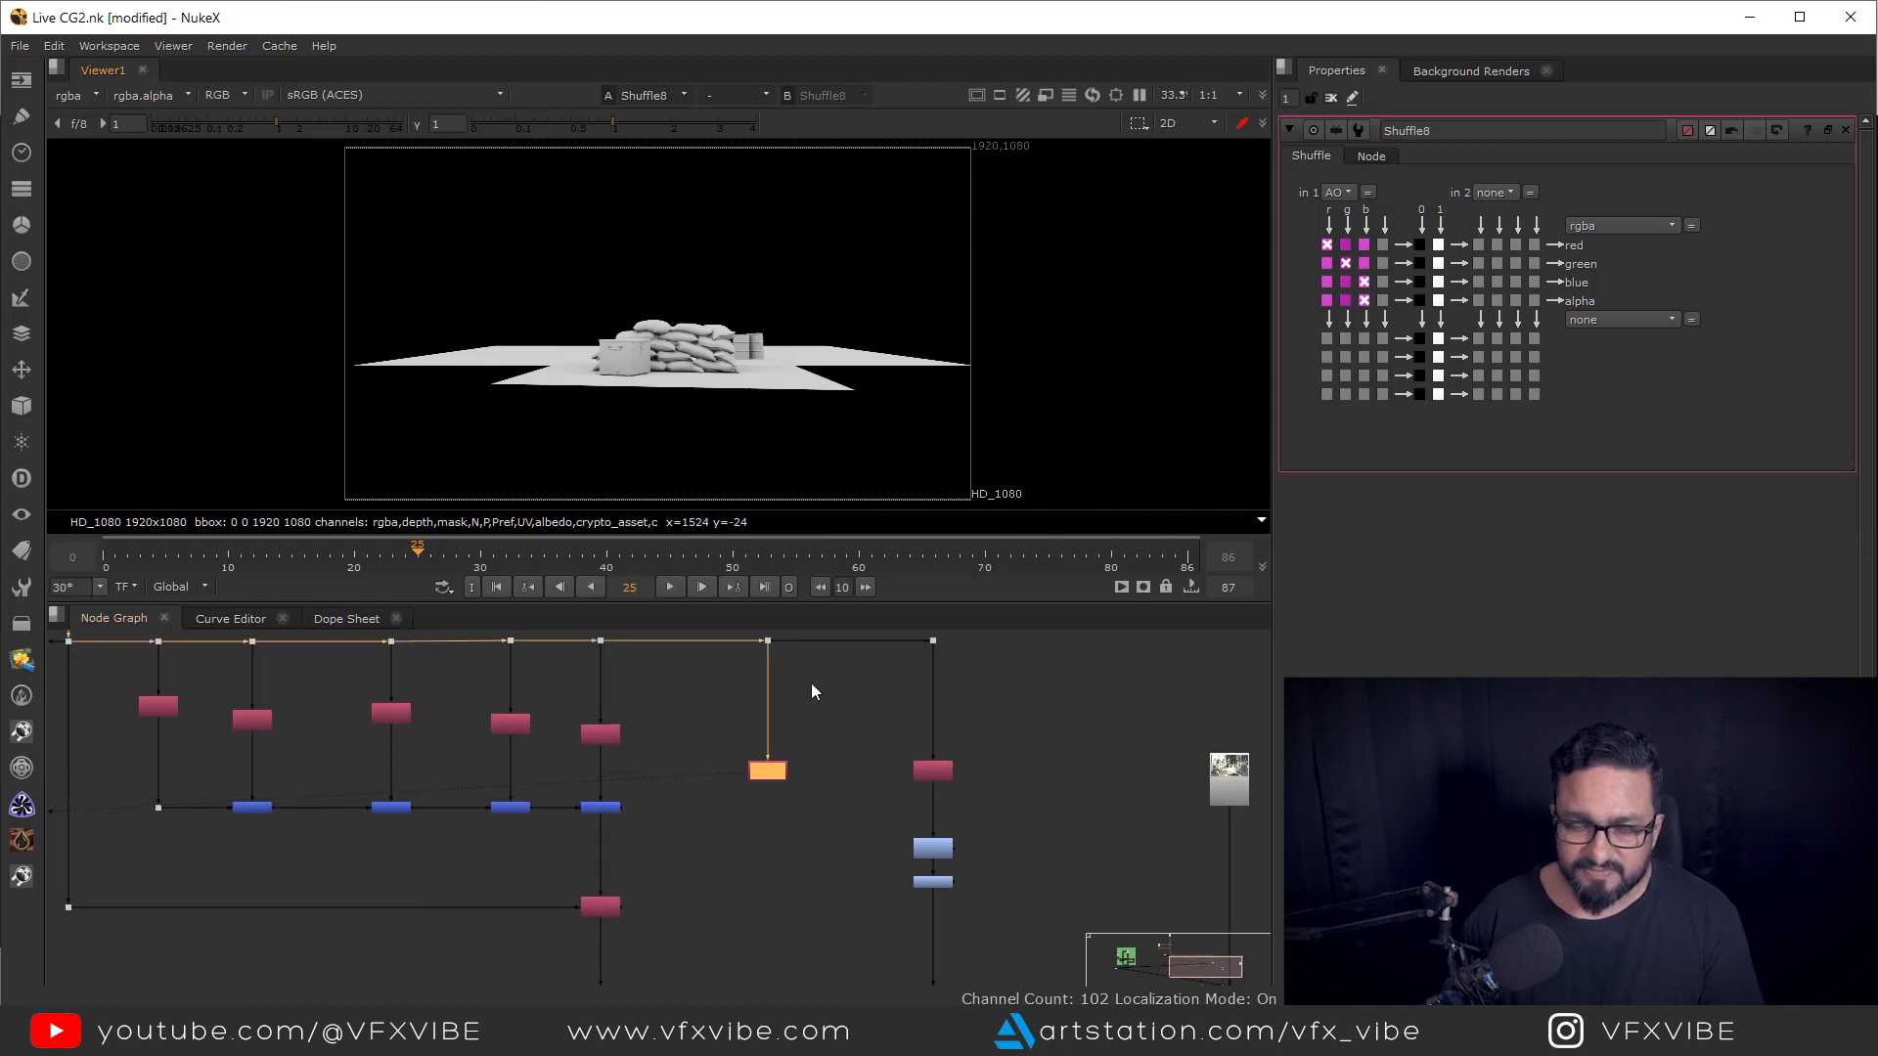
- Add a Constant node beside the AO Shuffle
scroll(813, 733, "up", 3)
left_click(817, 773)
left_click(22, 80)
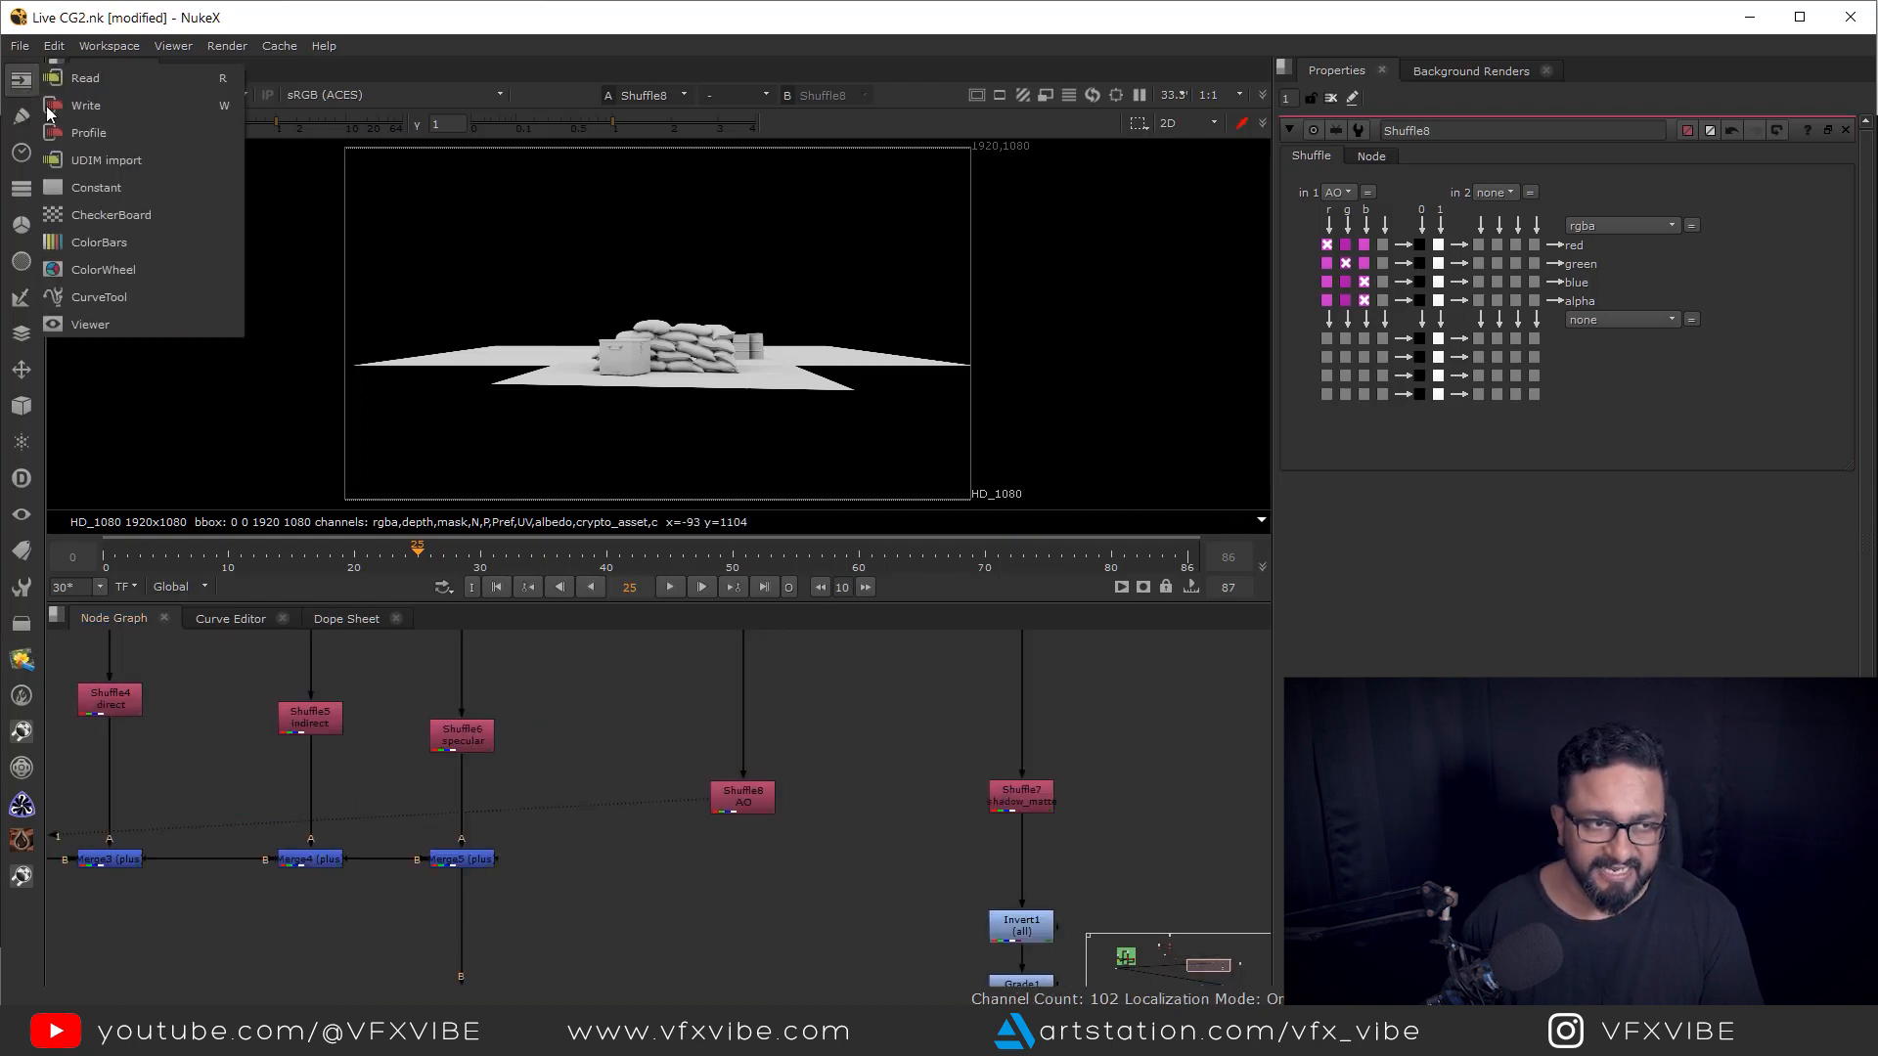
left_click(127, 187)
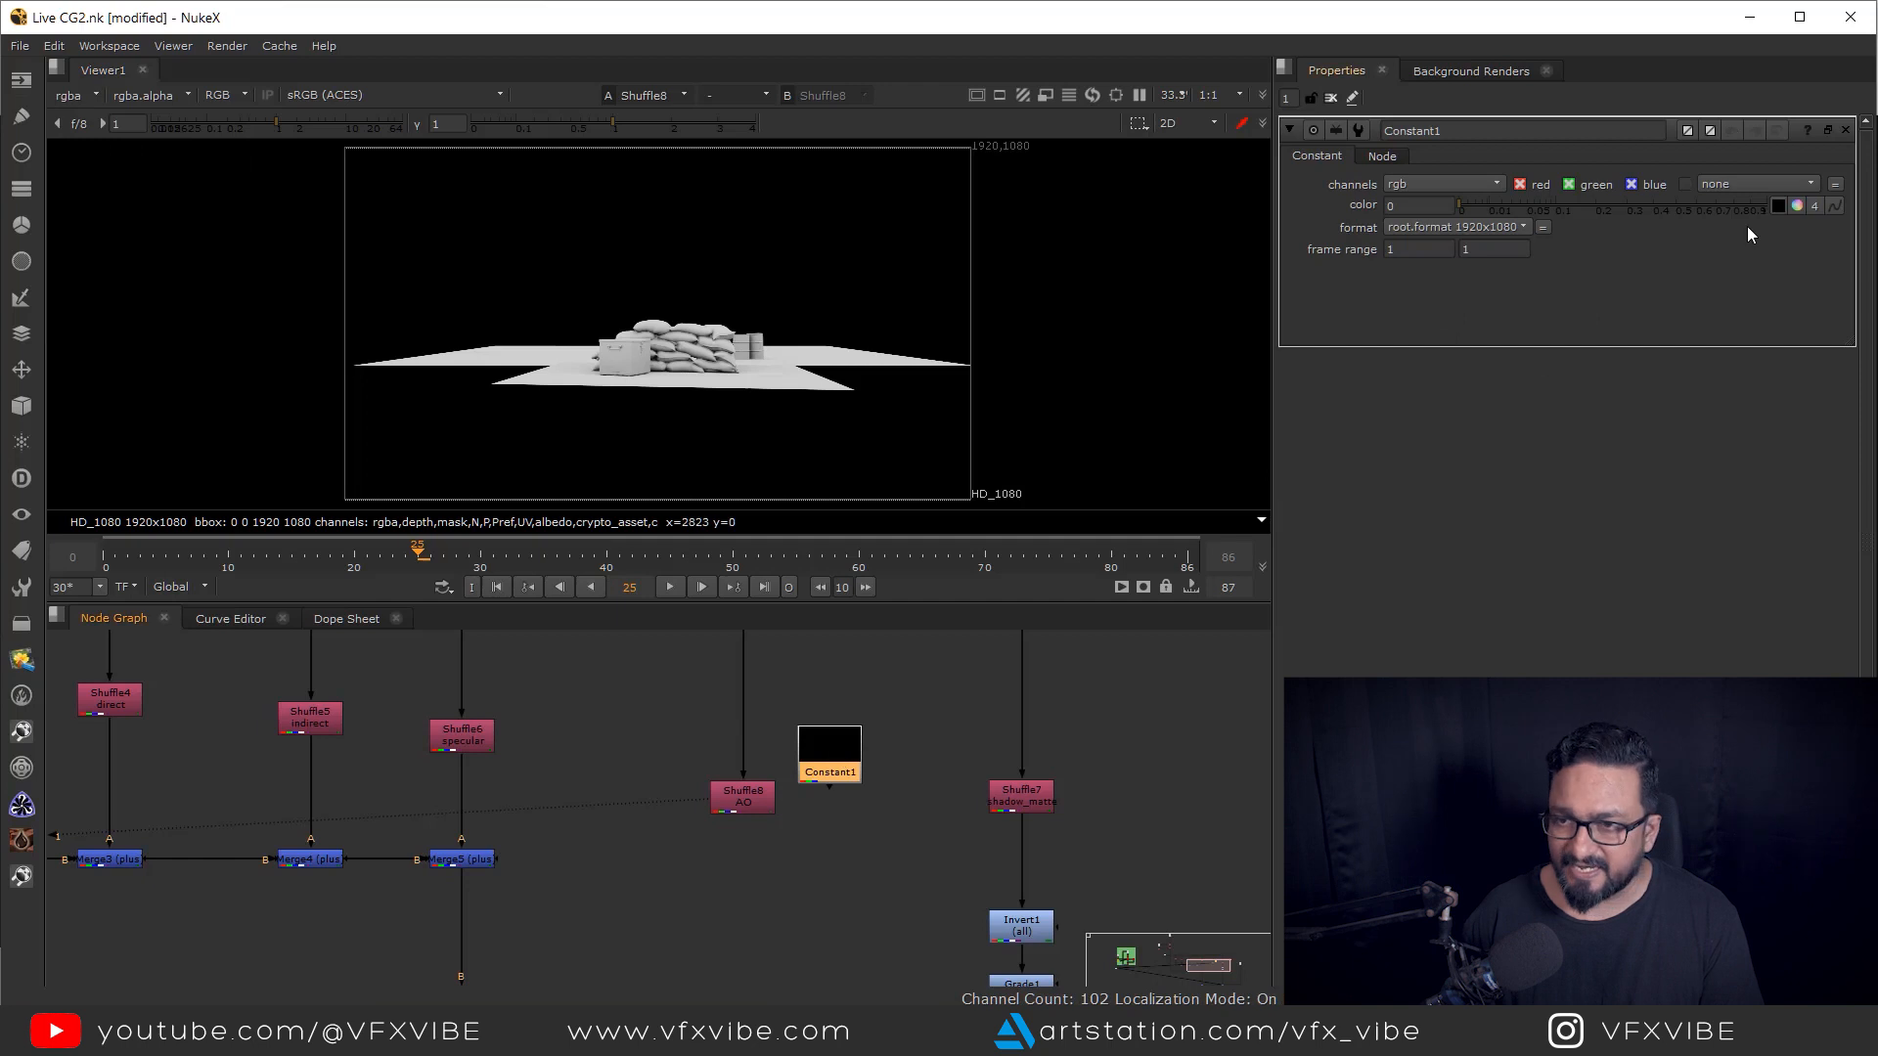
- Set the Constant's color to white by sampling the AO pass's ground, and set its channels to rgba
left_click(1781, 204)
scroll(606, 384, "up", 6)
scroll(910, 379, "up", 4)
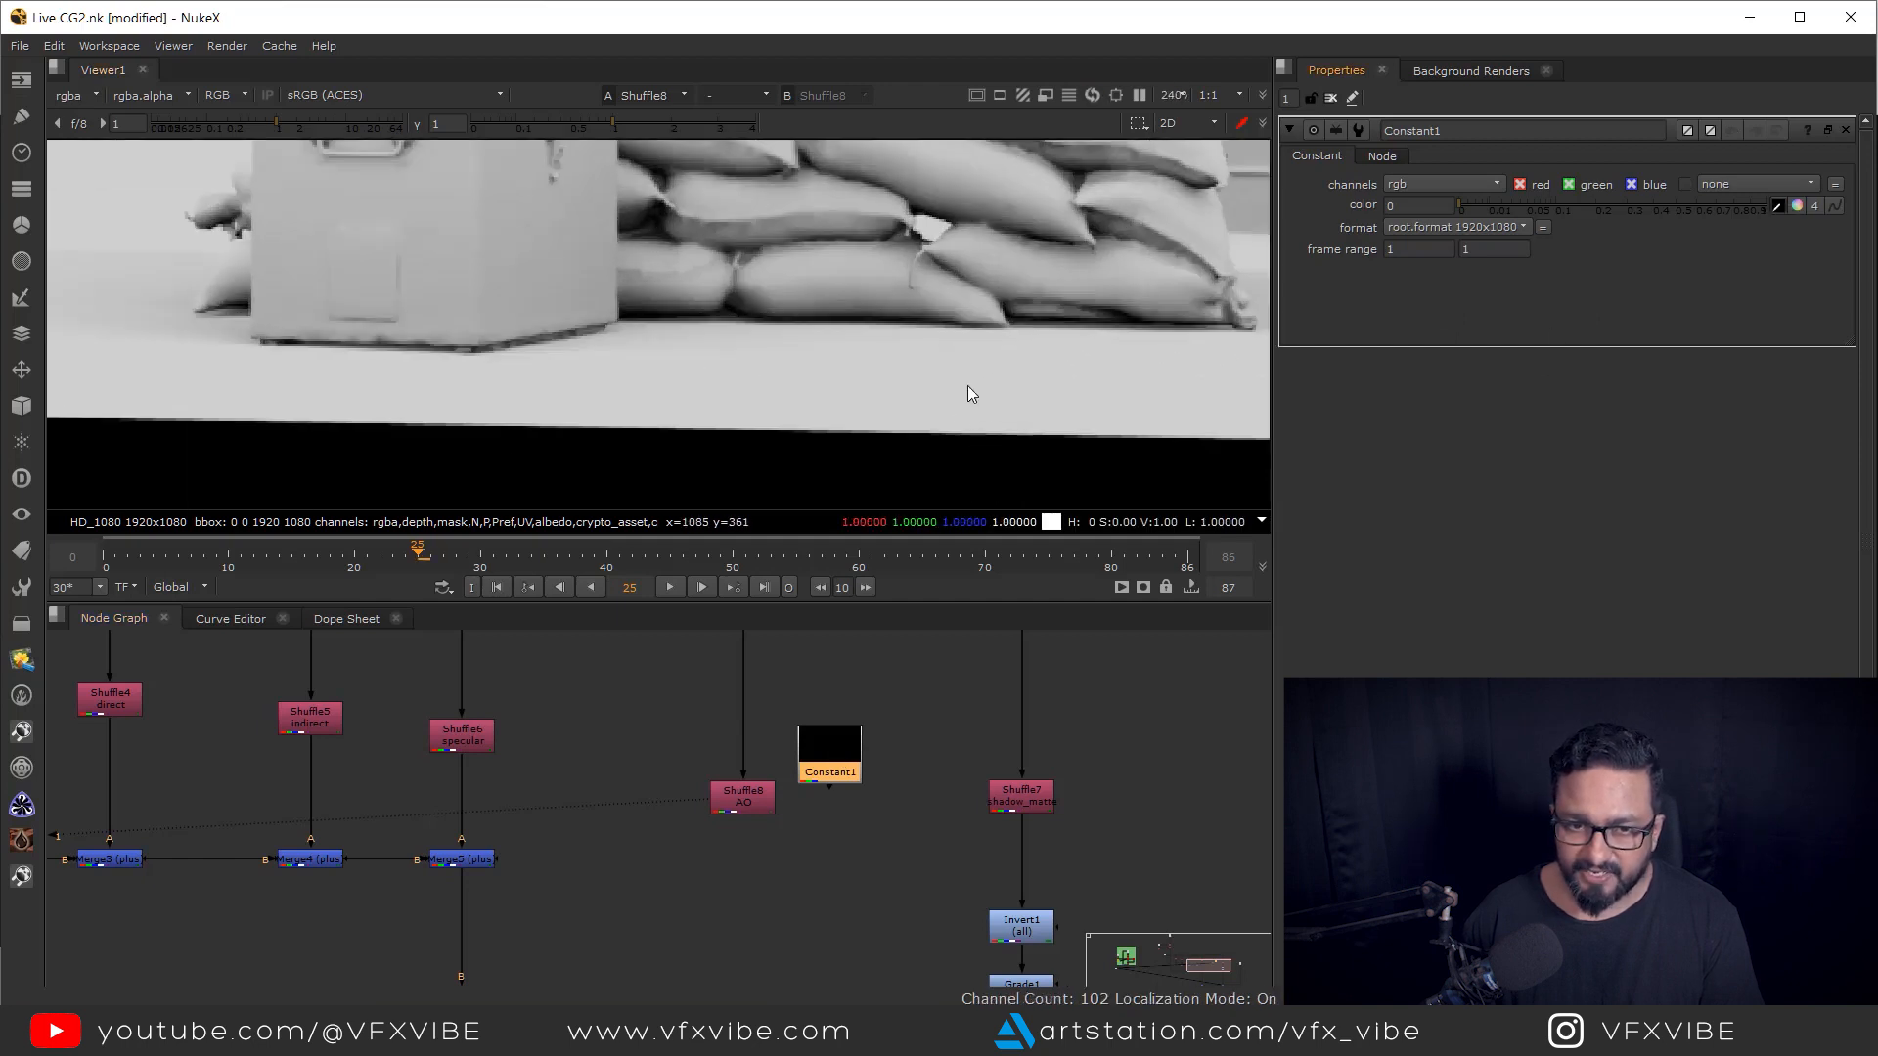
left_click_drag(961, 383, 1016, 402)
left_click(742, 868)
left_click(1434, 185)
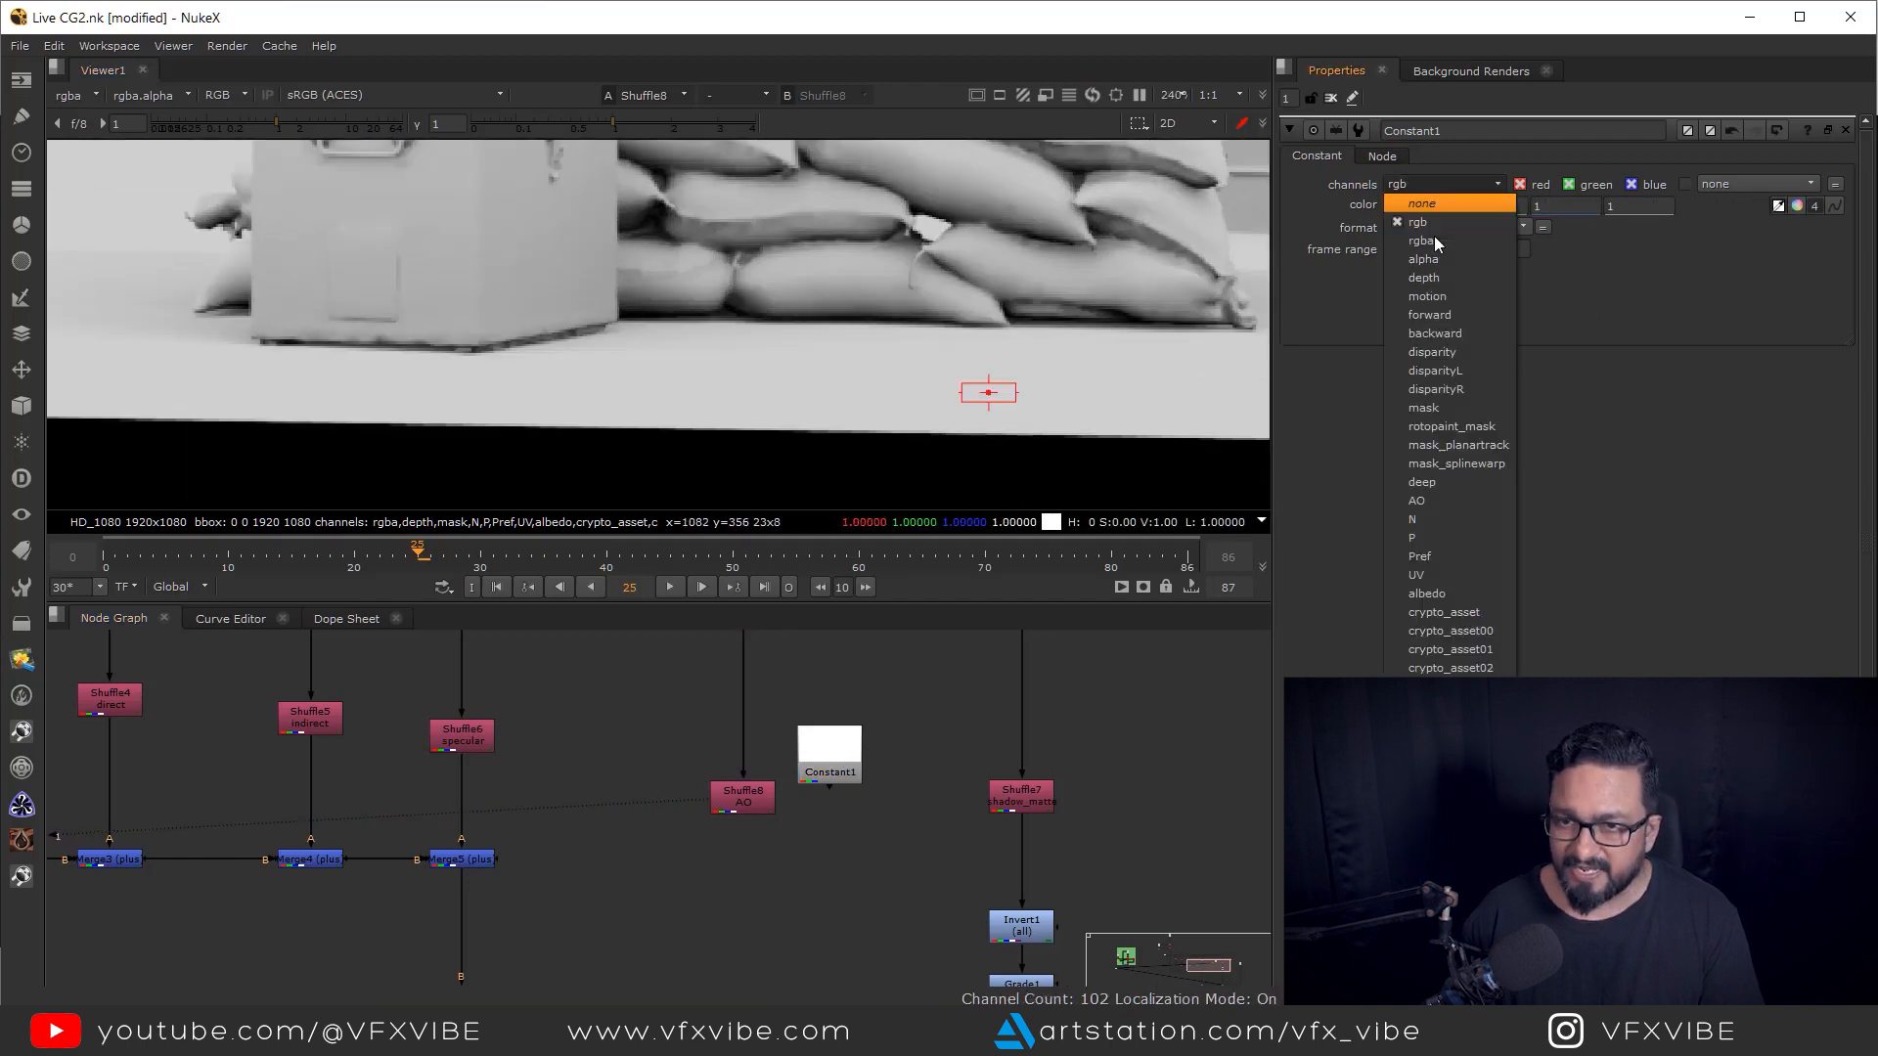
left_click(1434, 241)
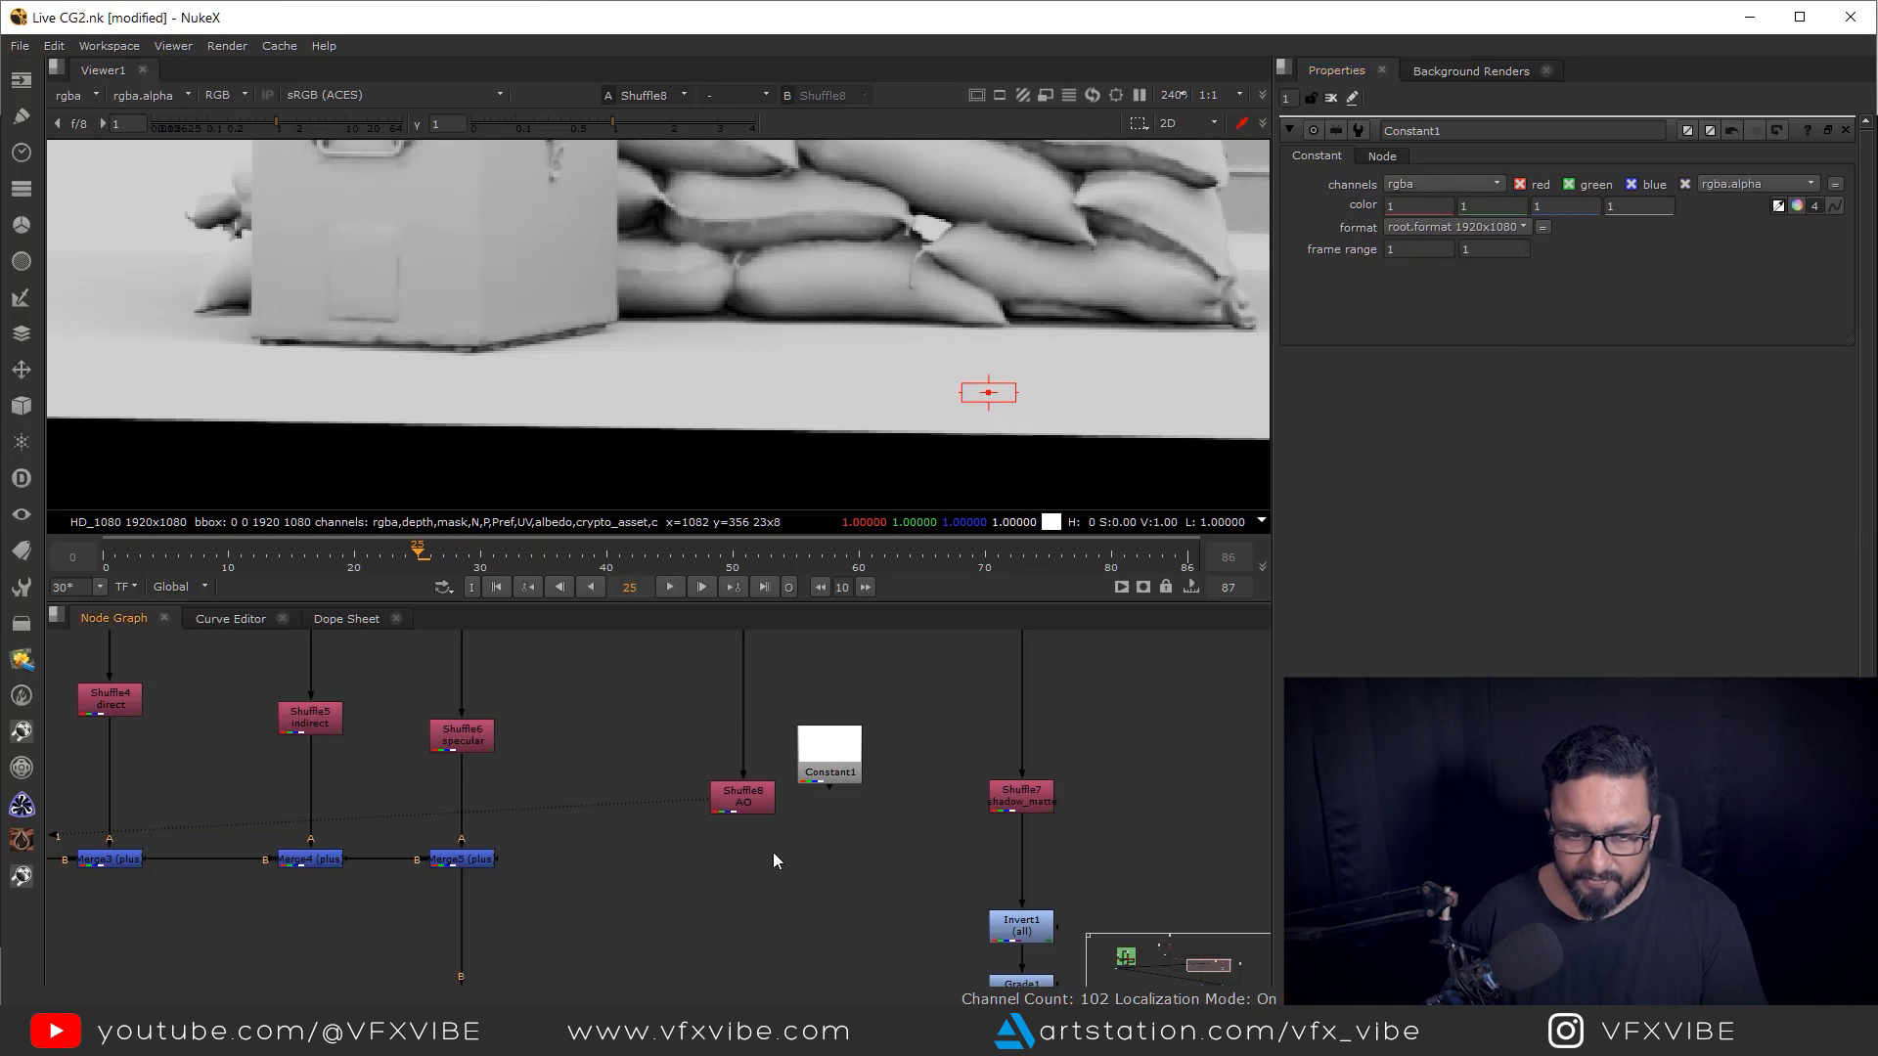
- Add a Merge below the AO Shuffle, connect the Constant as its background through a dot, and view it
key("m")
left_click_drag(769, 850, 816, 778)
left_click_drag(747, 873, 738, 882)
key("1")
left_click_drag(810, 780, 893, 759)
left_click_drag(817, 820, 916, 885)
left_click_drag(732, 805, 818, 894)
key("1")
- Check the AO branch's alpha and insert a Copy node between the AO Shuffle and its Merge
key("a")
left_click(778, 883)
key("k")
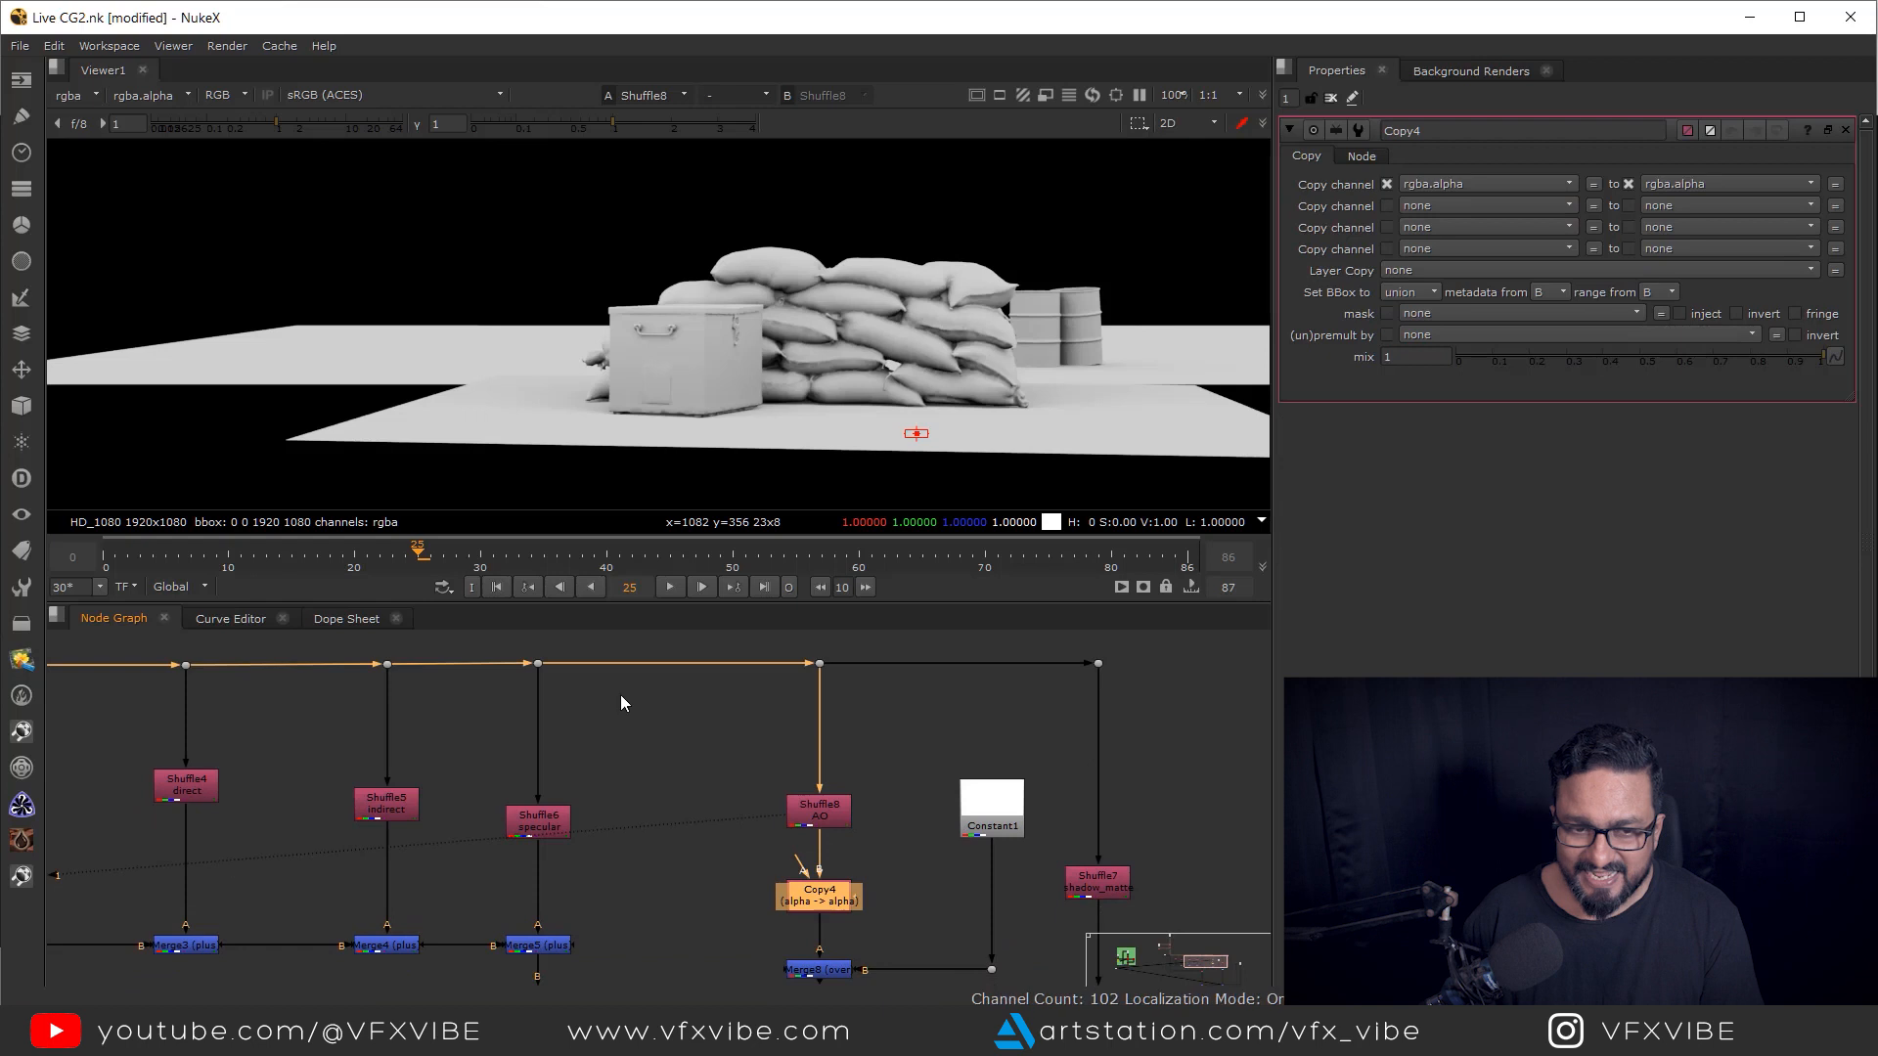
- View the CG render at the alpha branch's dot and examine the depth and mask passes in the layer contact sheet
scroll(587, 733, "down", 6)
left_click_drag(337, 880, 452, 974)
key("1")
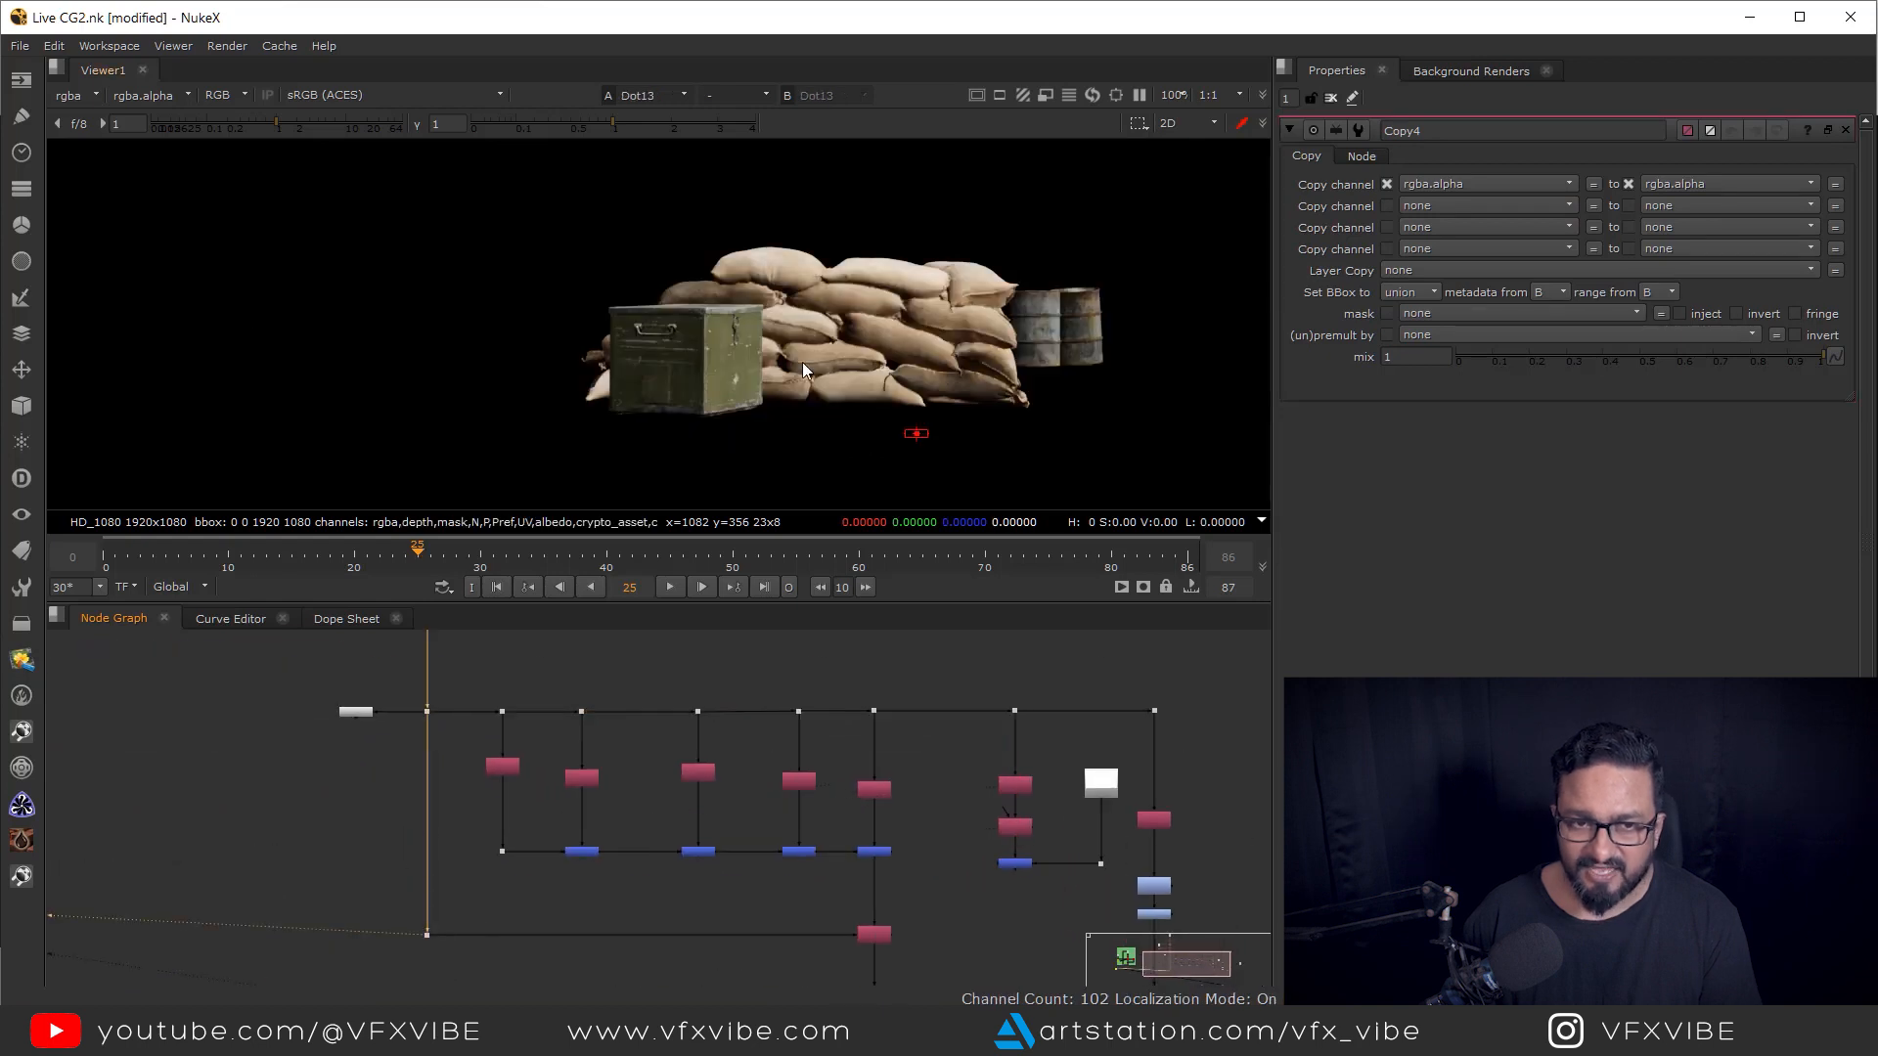
scroll(395, 812, "up", 4)
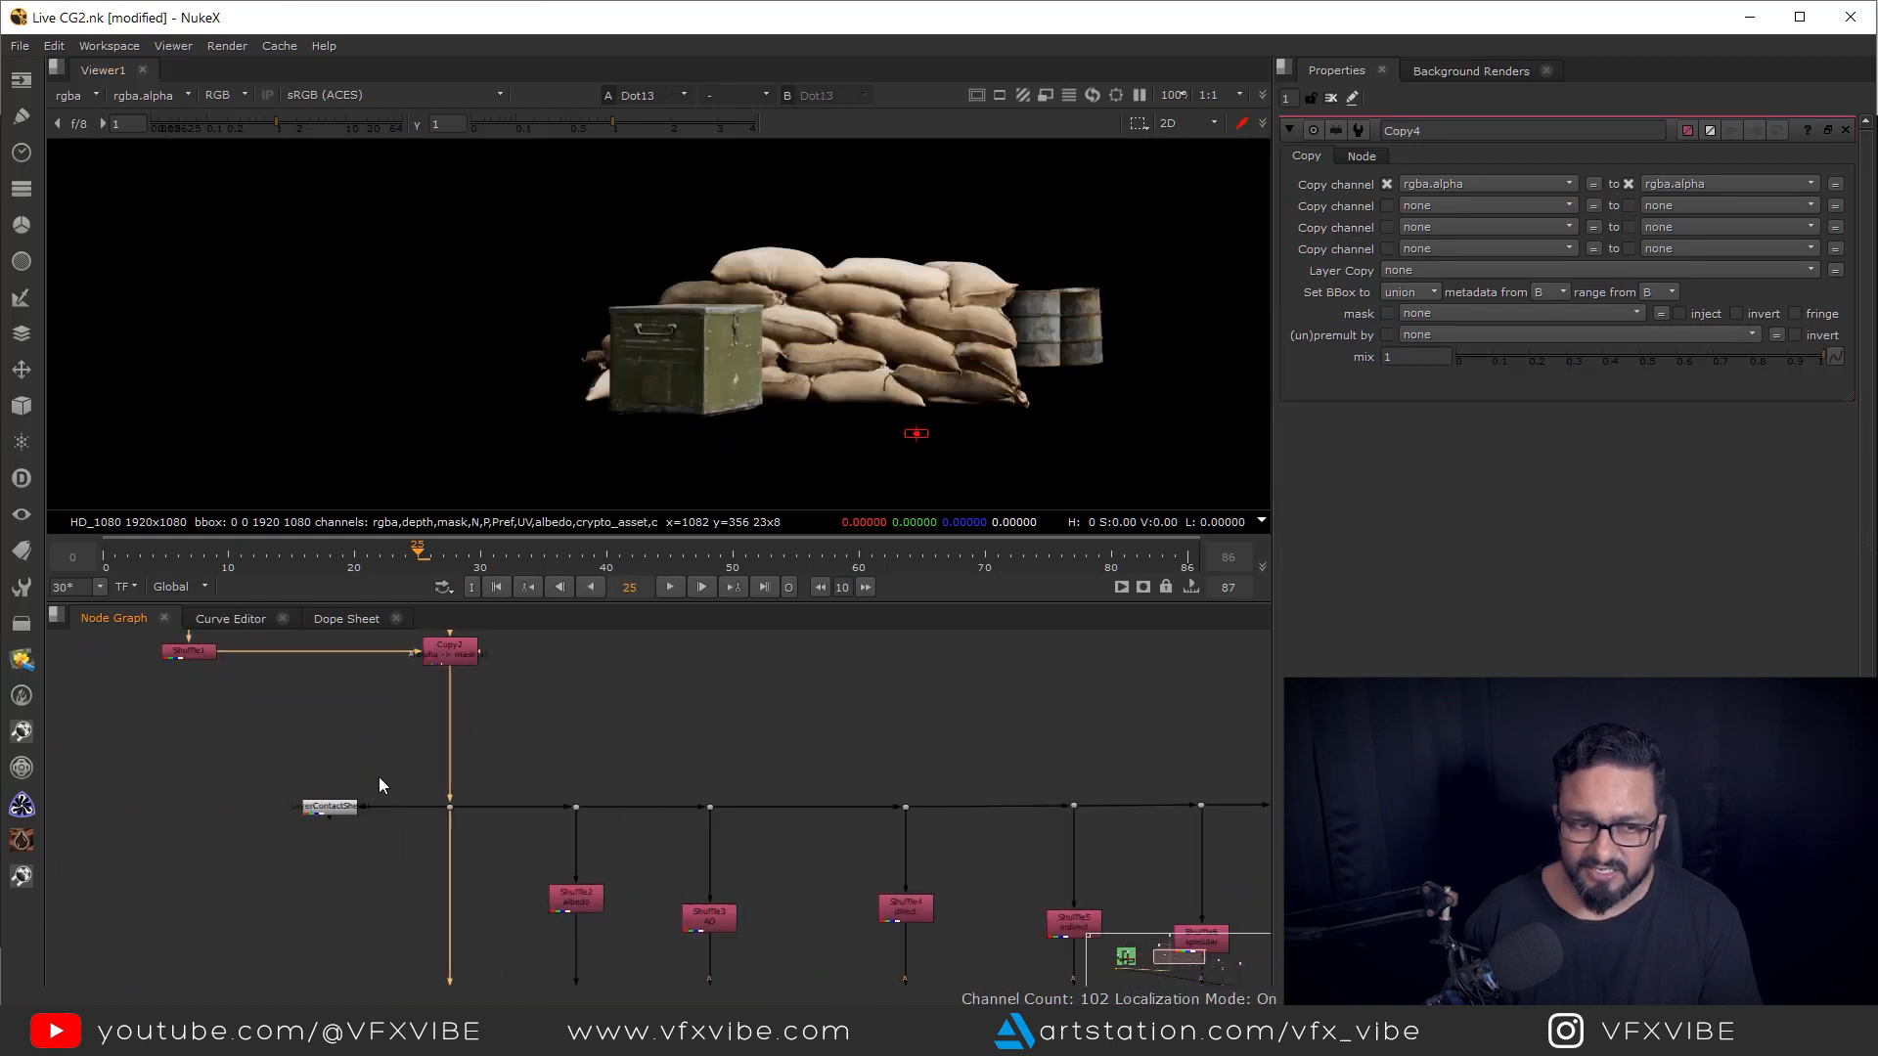
left_click(328, 807)
key("1")
key("f")
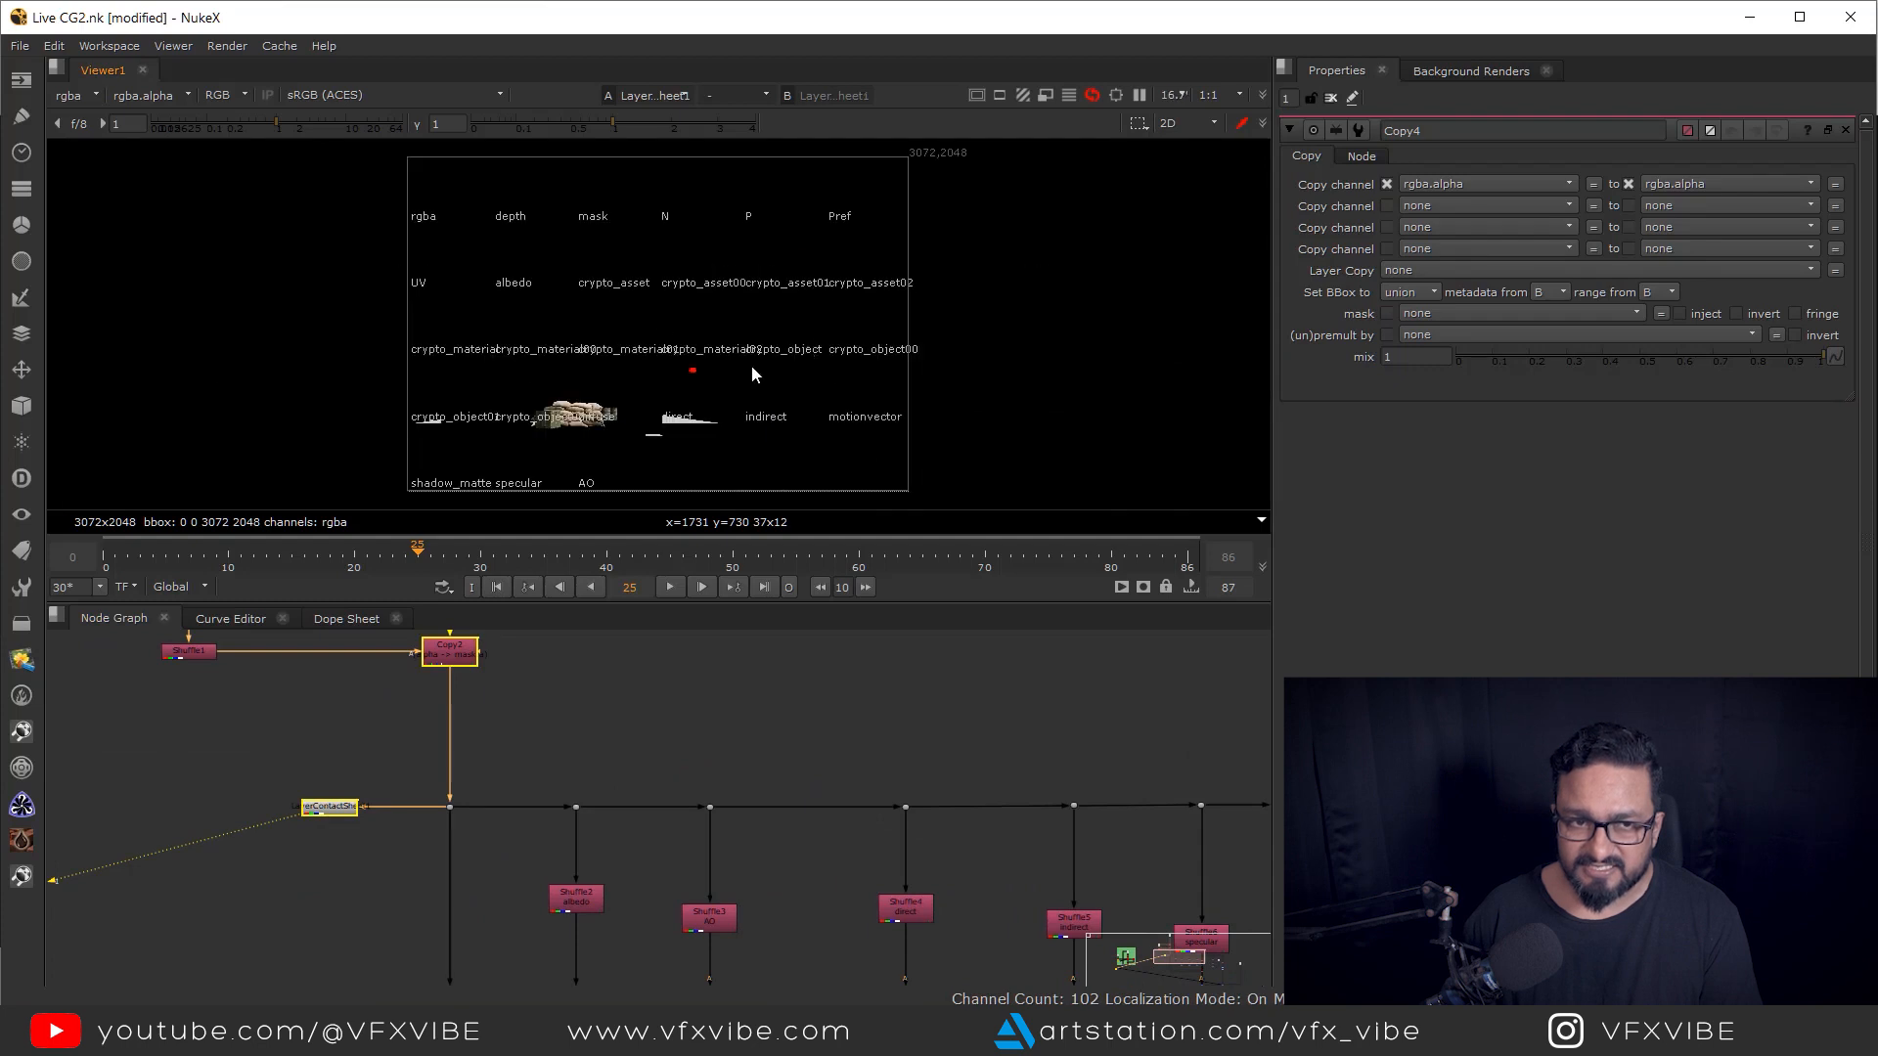
left_click_drag(751, 365, 922, 465)
scroll(741, 304, "up", 6)
scroll(796, 291, "up", 3)
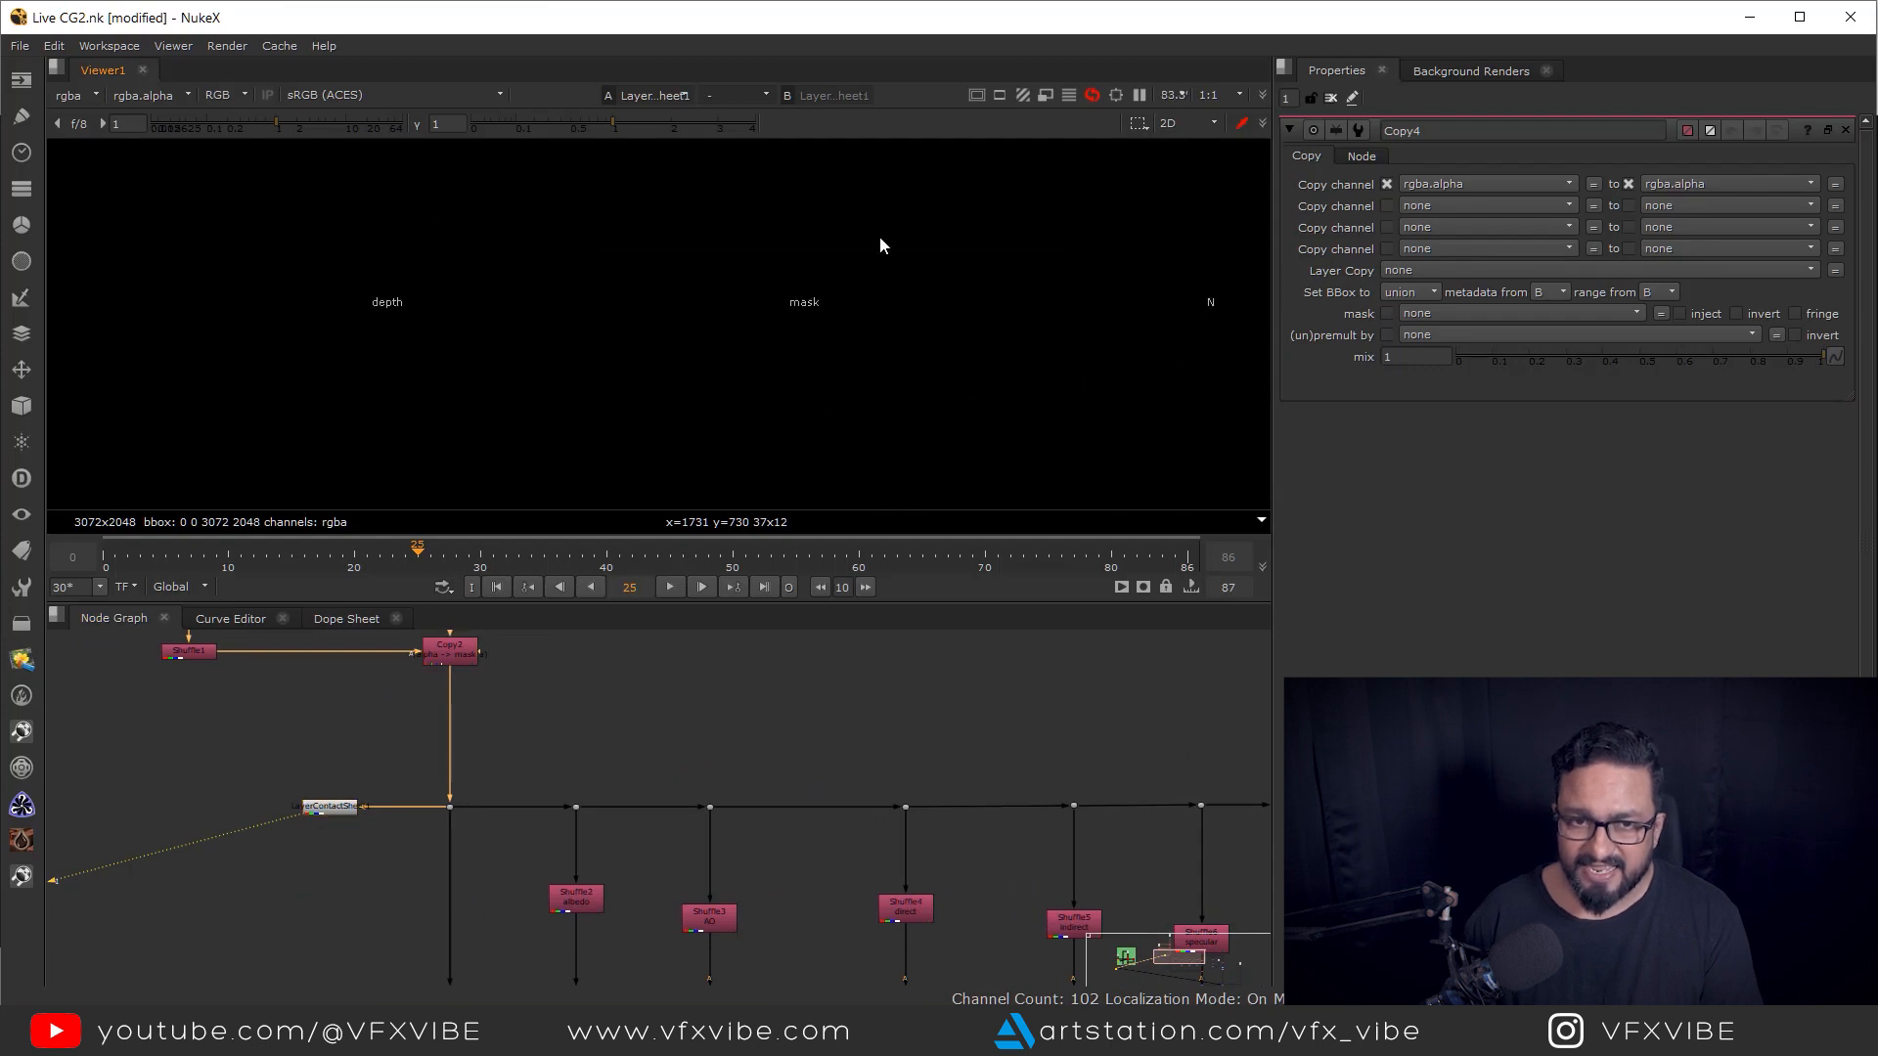
left_click_drag(907, 232, 867, 290)
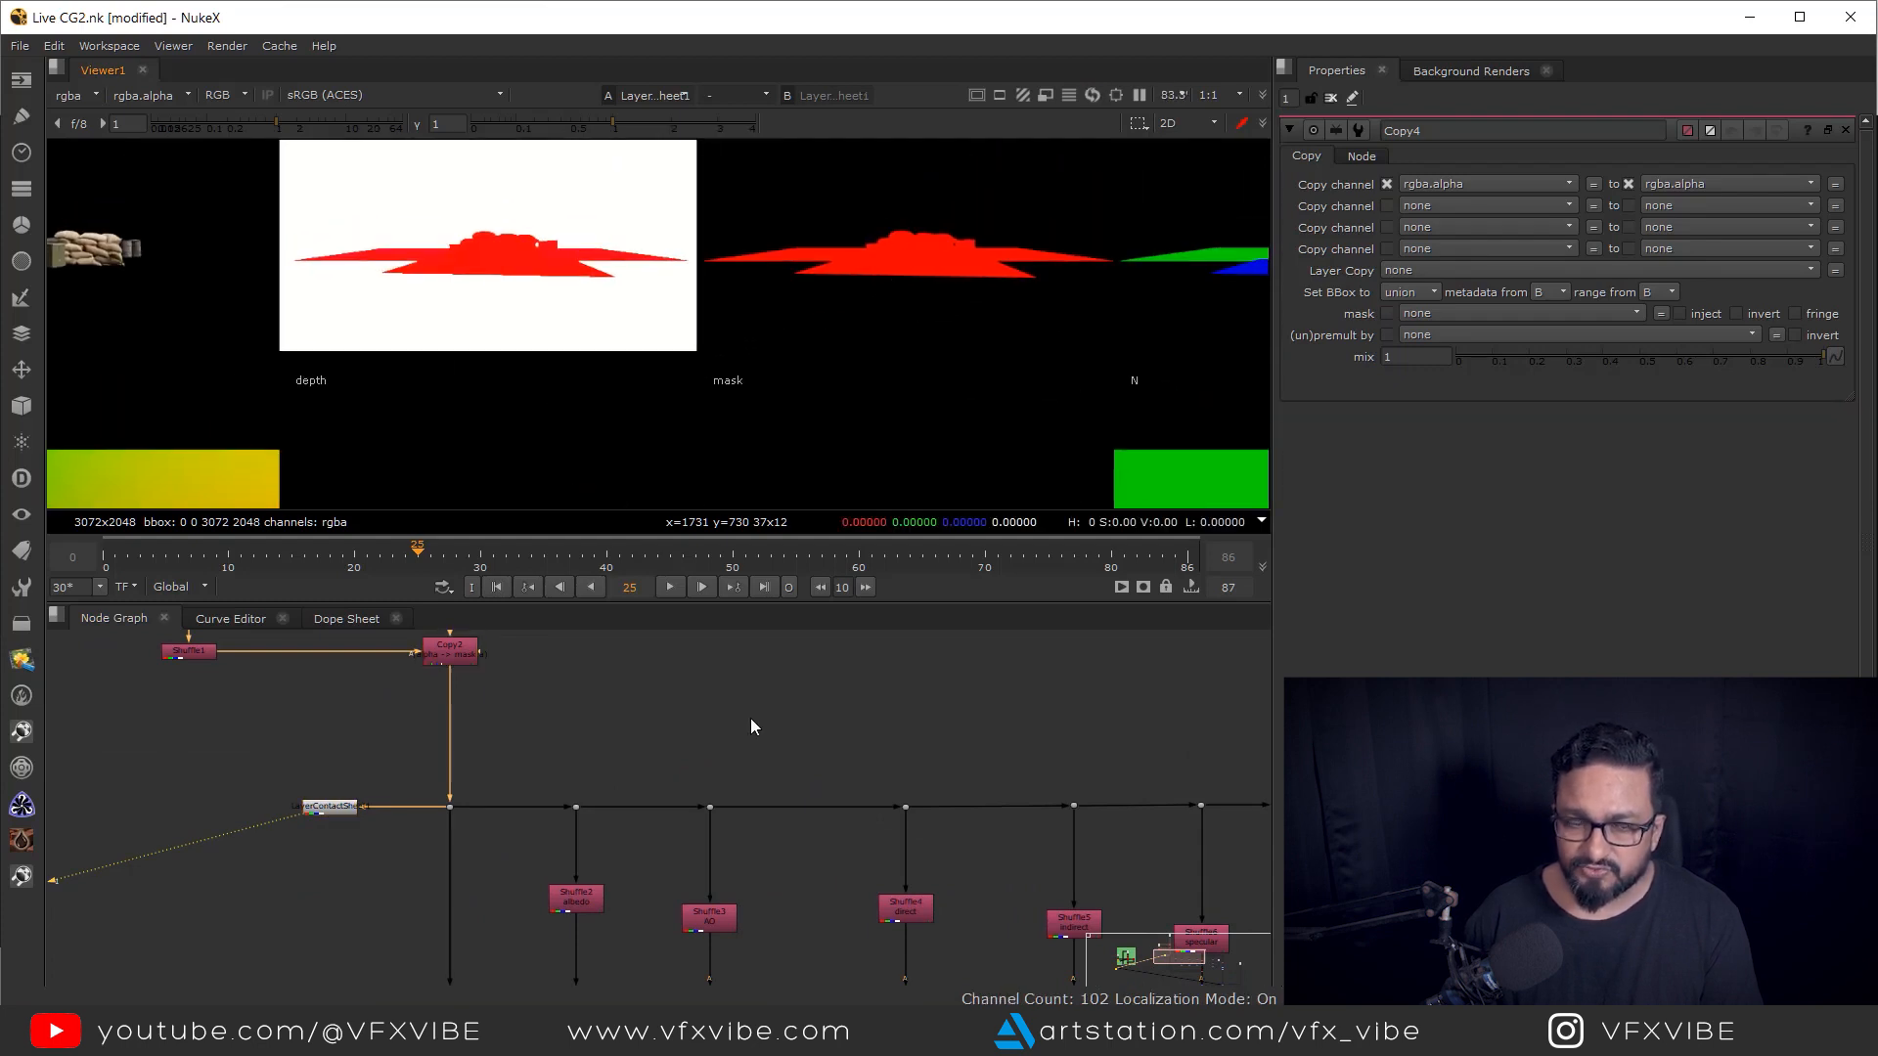
- Add a dot between the specular and AO branches, paste an albedo Shuffle connected to it, and view its output
scroll(1154, 841, "down", 1)
left_click_drag(1242, 910, 902, 816)
scroll(902, 816, "up", 3)
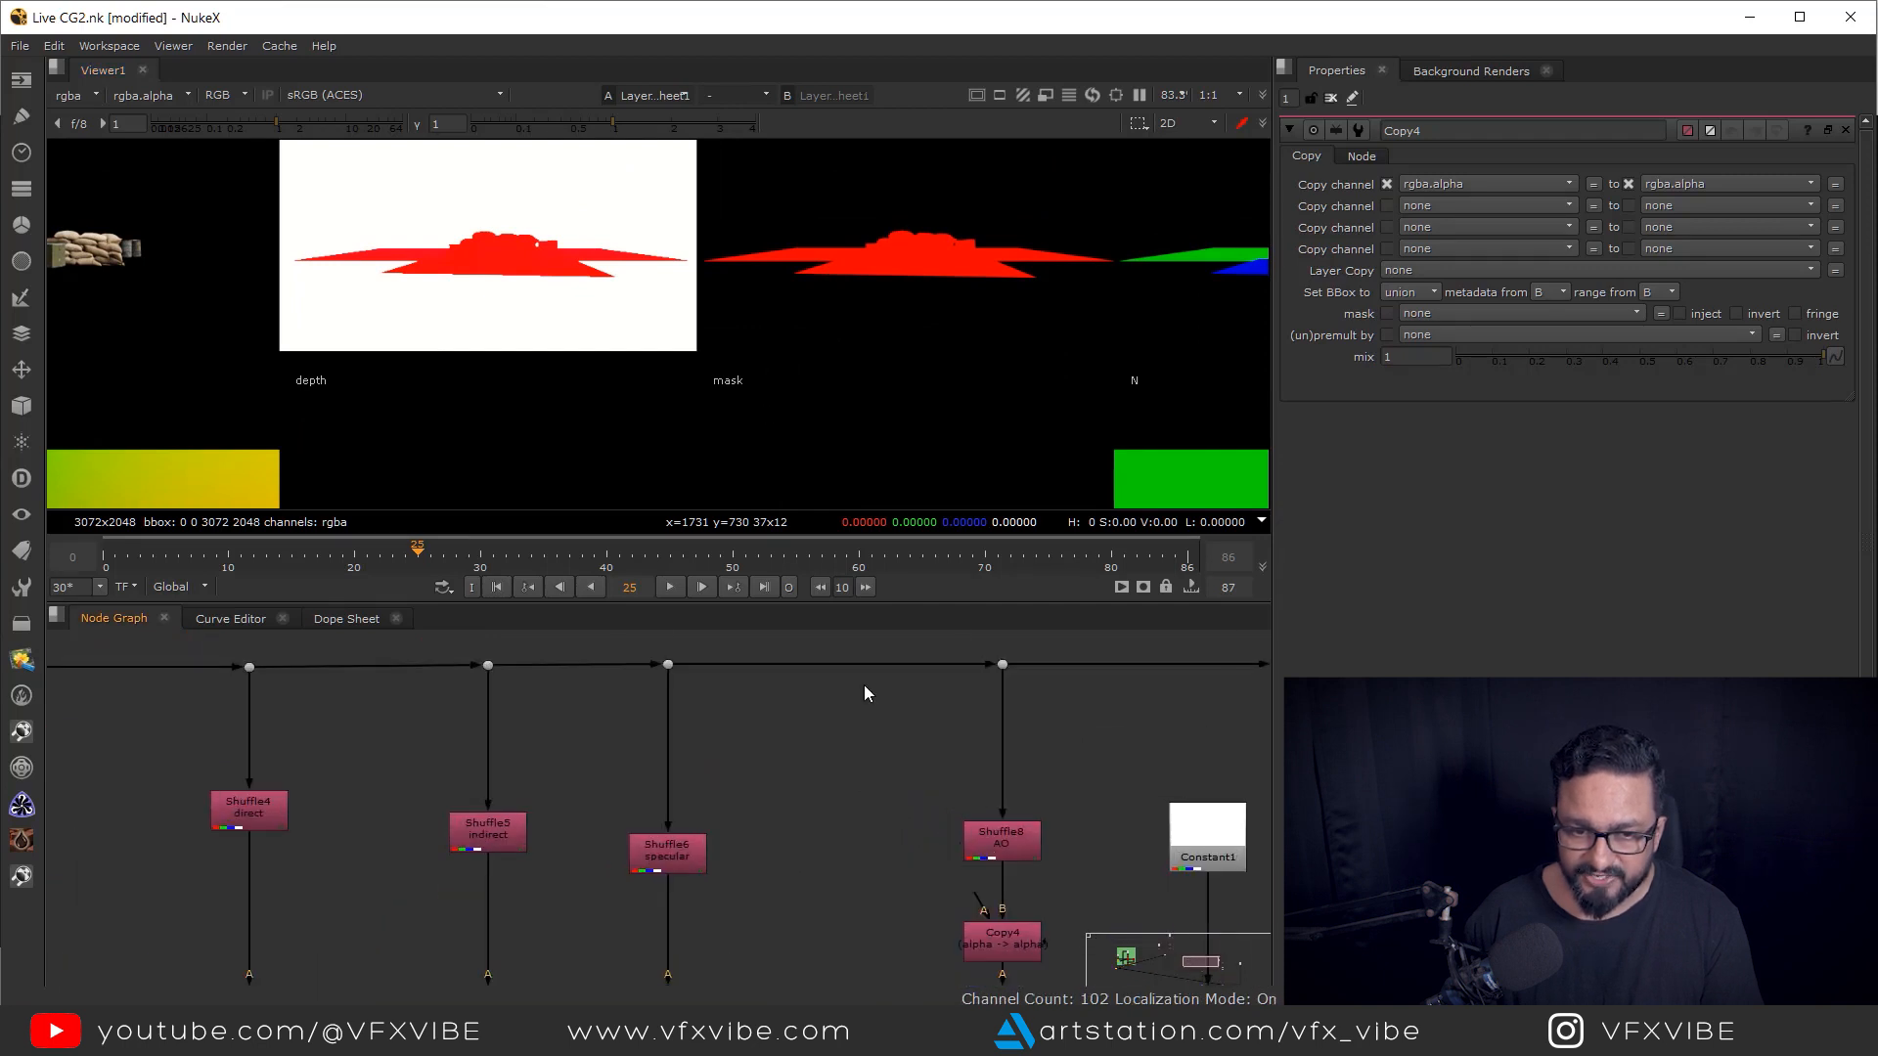
left_click(837, 665, "ctrl")
left_click(839, 783)
key("ctrl+v")
left_click_drag(829, 762, 847, 825)
double_click(841, 822)
key("1")
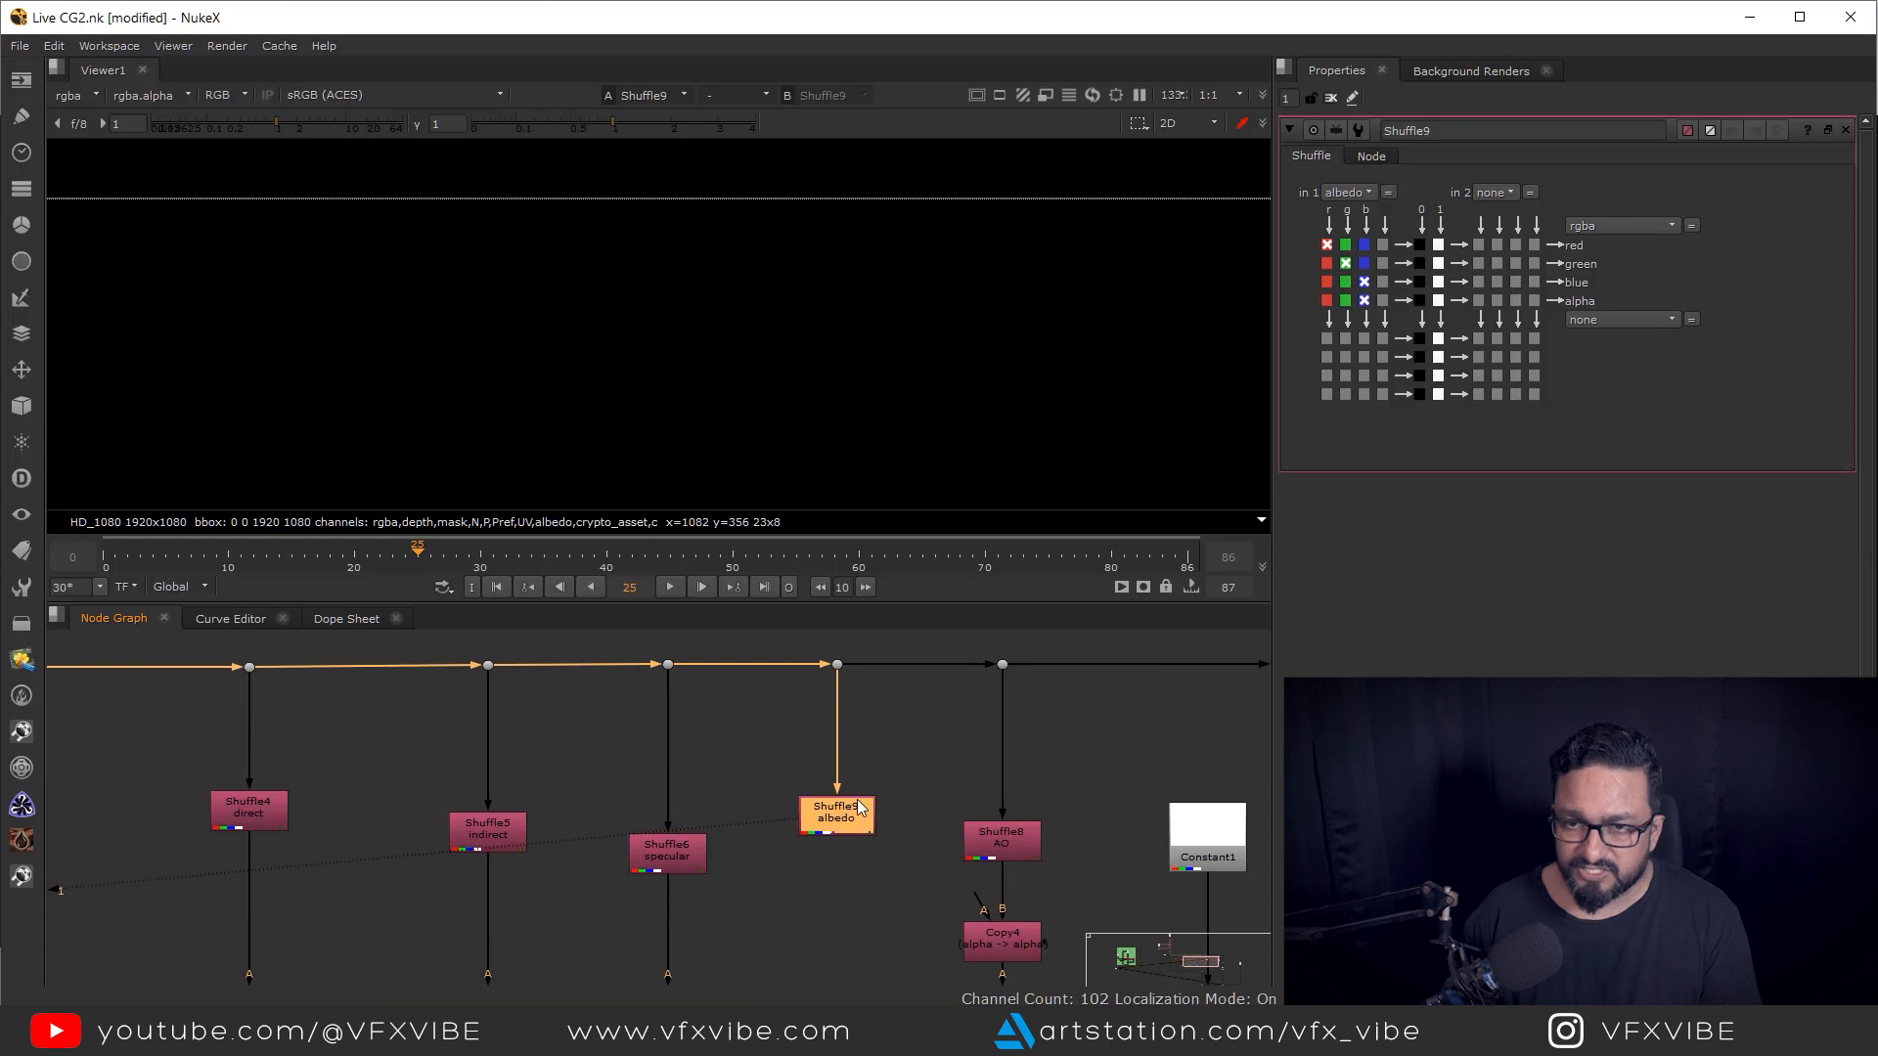
- Switch the albedo Shuffle's input layer to mask and check its alpha in the viewer
left_click(1350, 193)
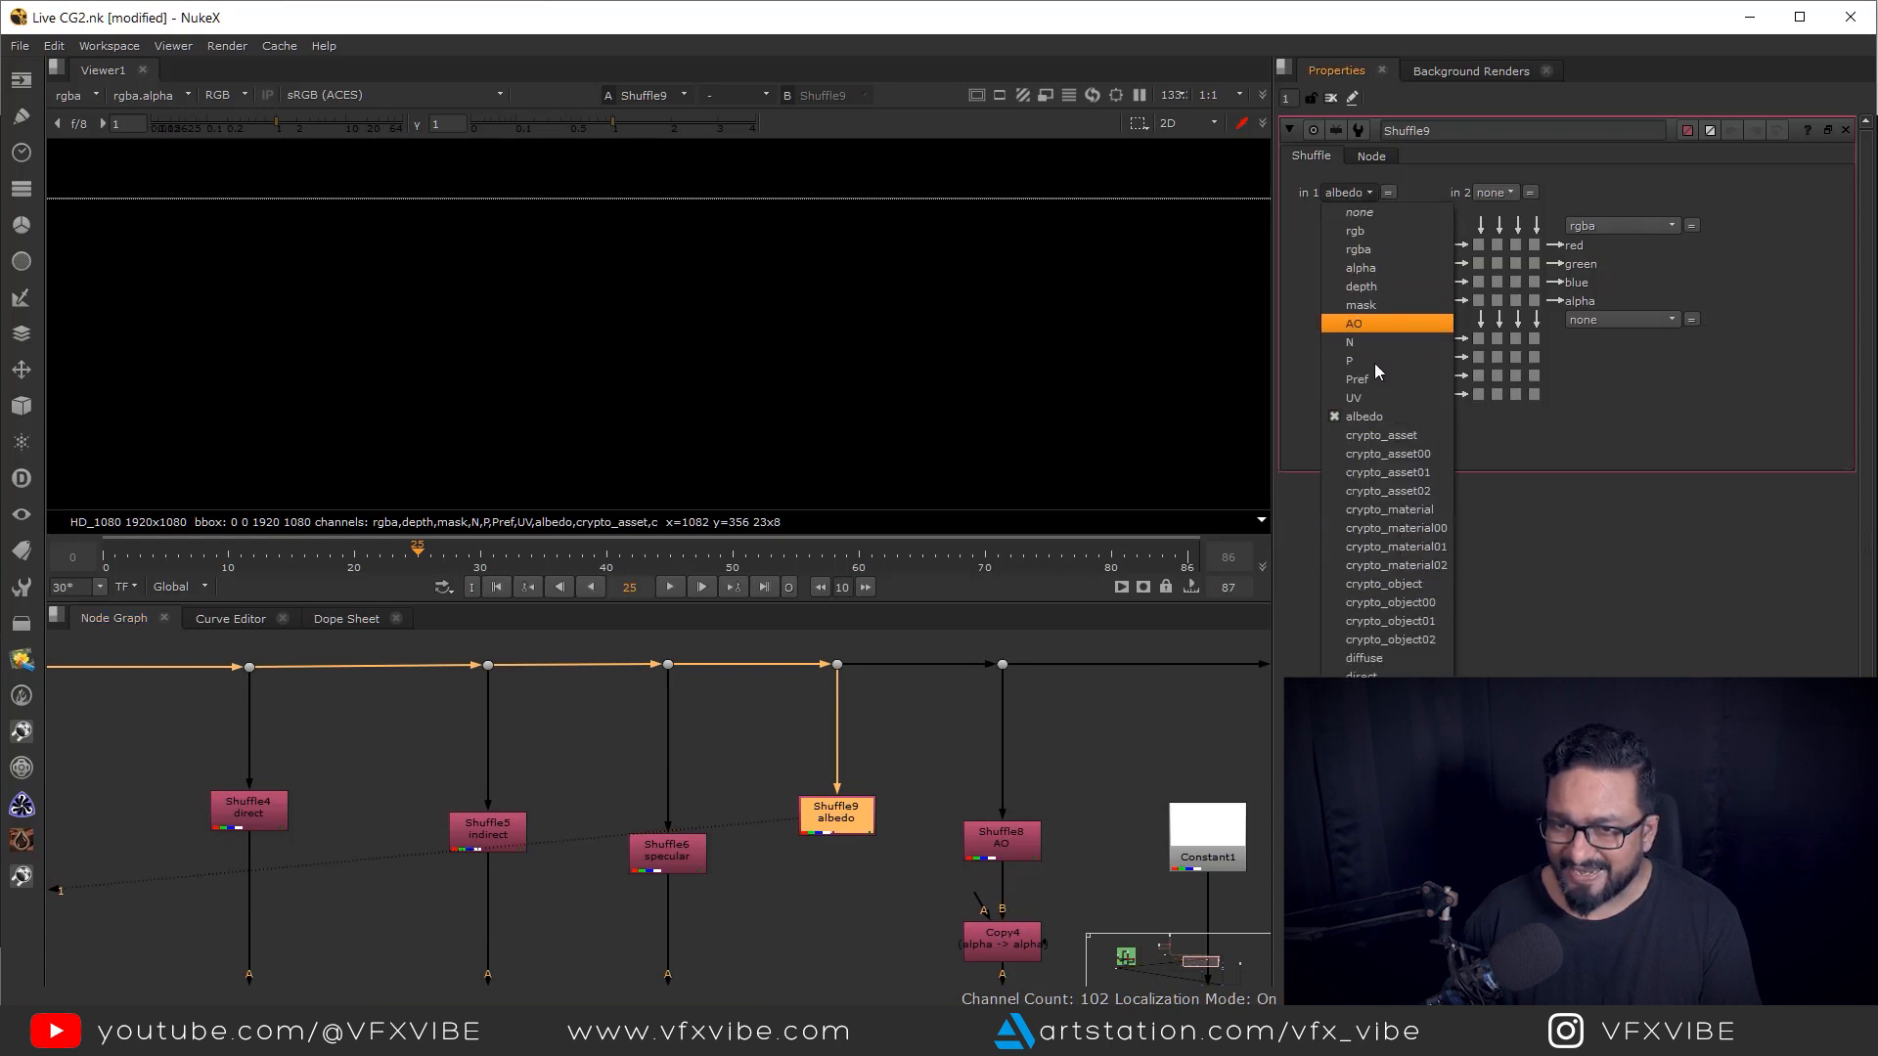
left_click(1373, 305)
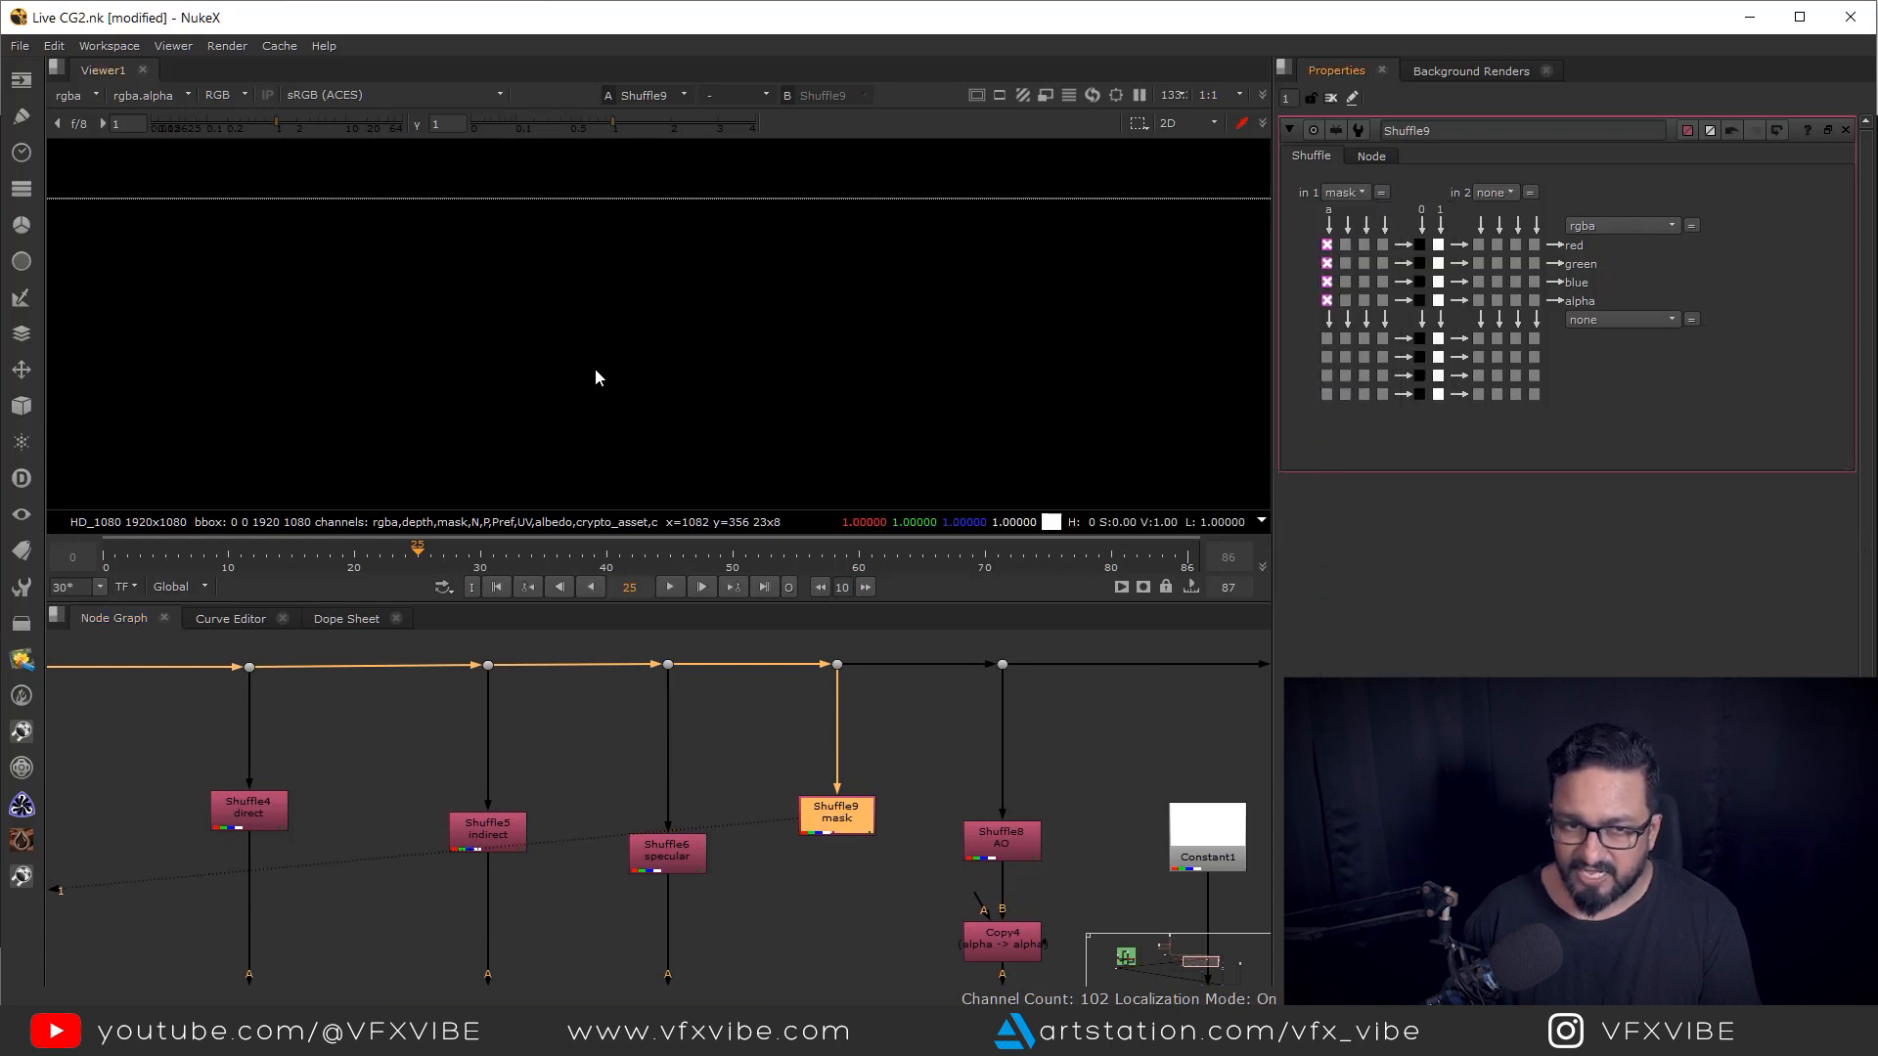
key("a")
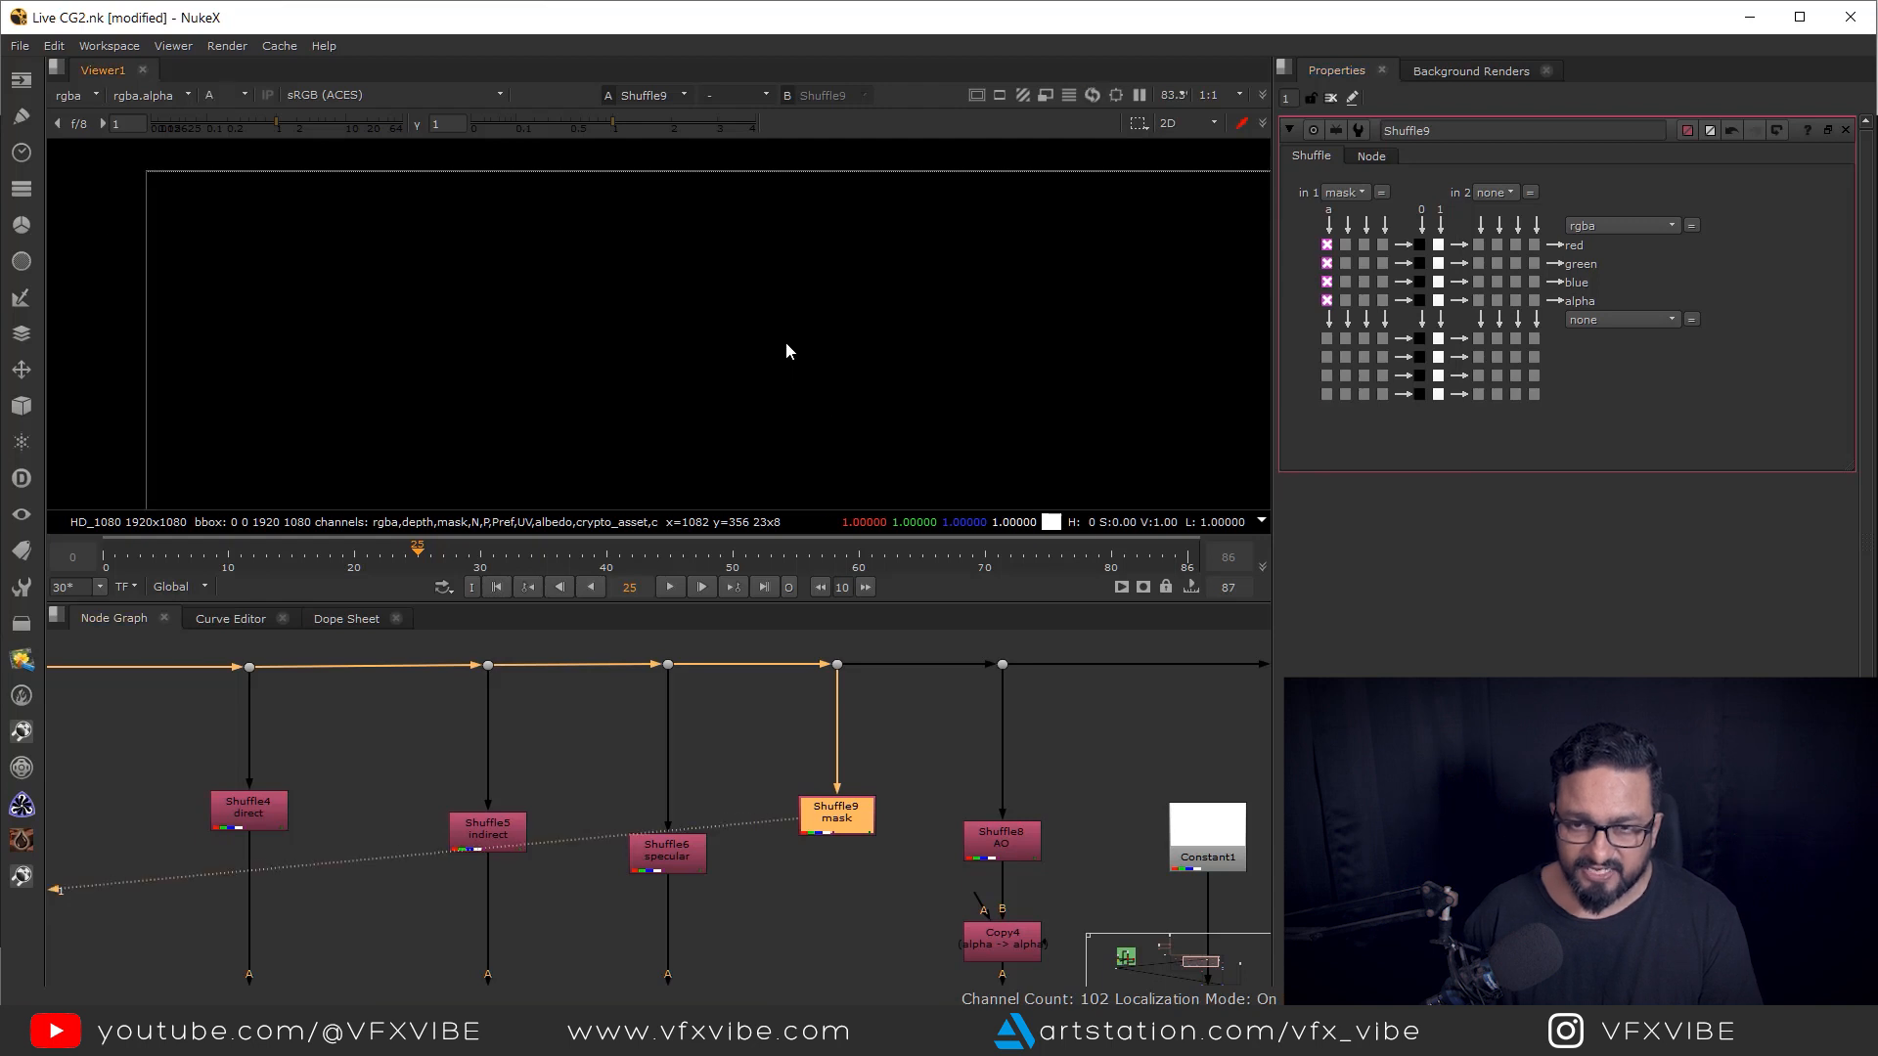
key("f")
key("a")
key("a")
- Connect the mask Shuffle through a dot to the AO branch's Copy node and view the AO Merge in colour
scroll(939, 885, "up", 2)
left_click_drag(944, 892, 684, 645)
left_click_drag(790, 720, 677, 810)
left_click(908, 810)
left_click(907, 929)
key("1")
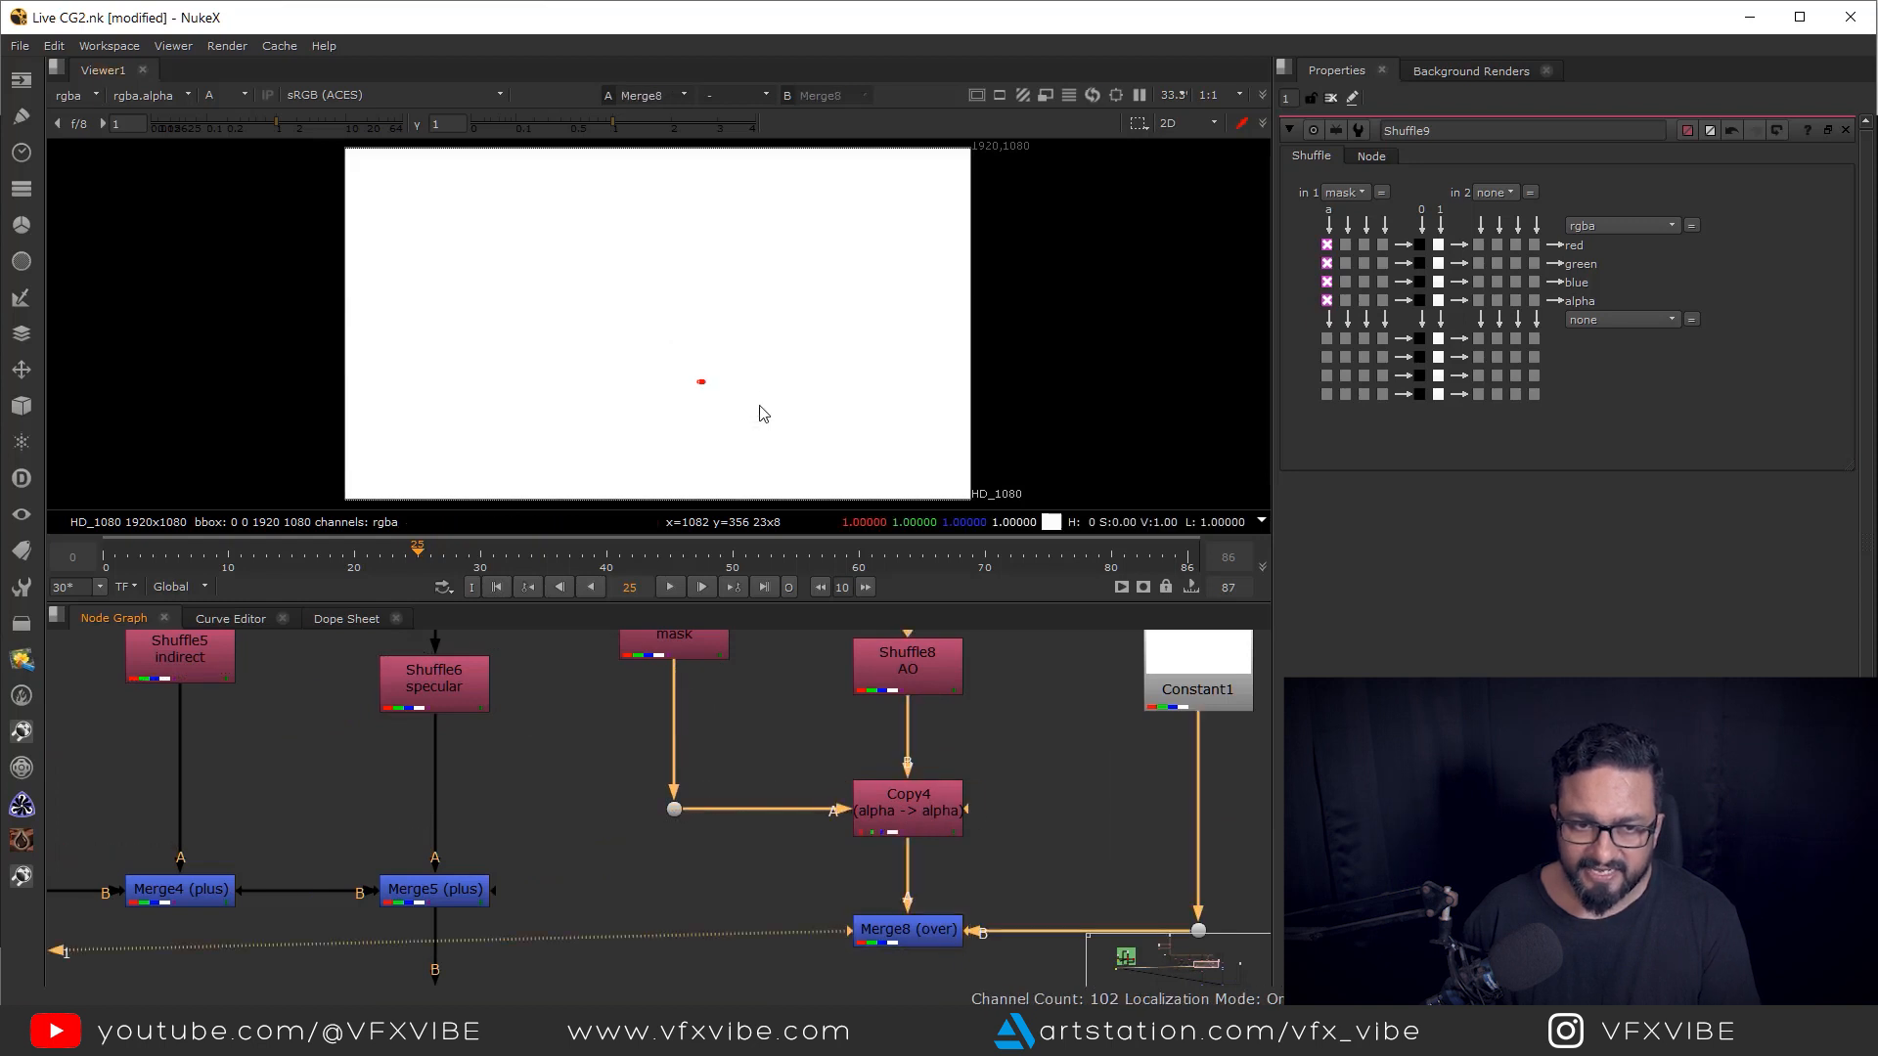
key("a")
scroll(680, 366, "up", 1)
left_click_drag(681, 367, 693, 401)
- Add a Merge on the plate line between the shadow and CG merges, feed it the AO branch, and set its operation to multiply
scroll(895, 880, "down", 6)
left_click_drag(924, 963, 878, 757)
key("m")
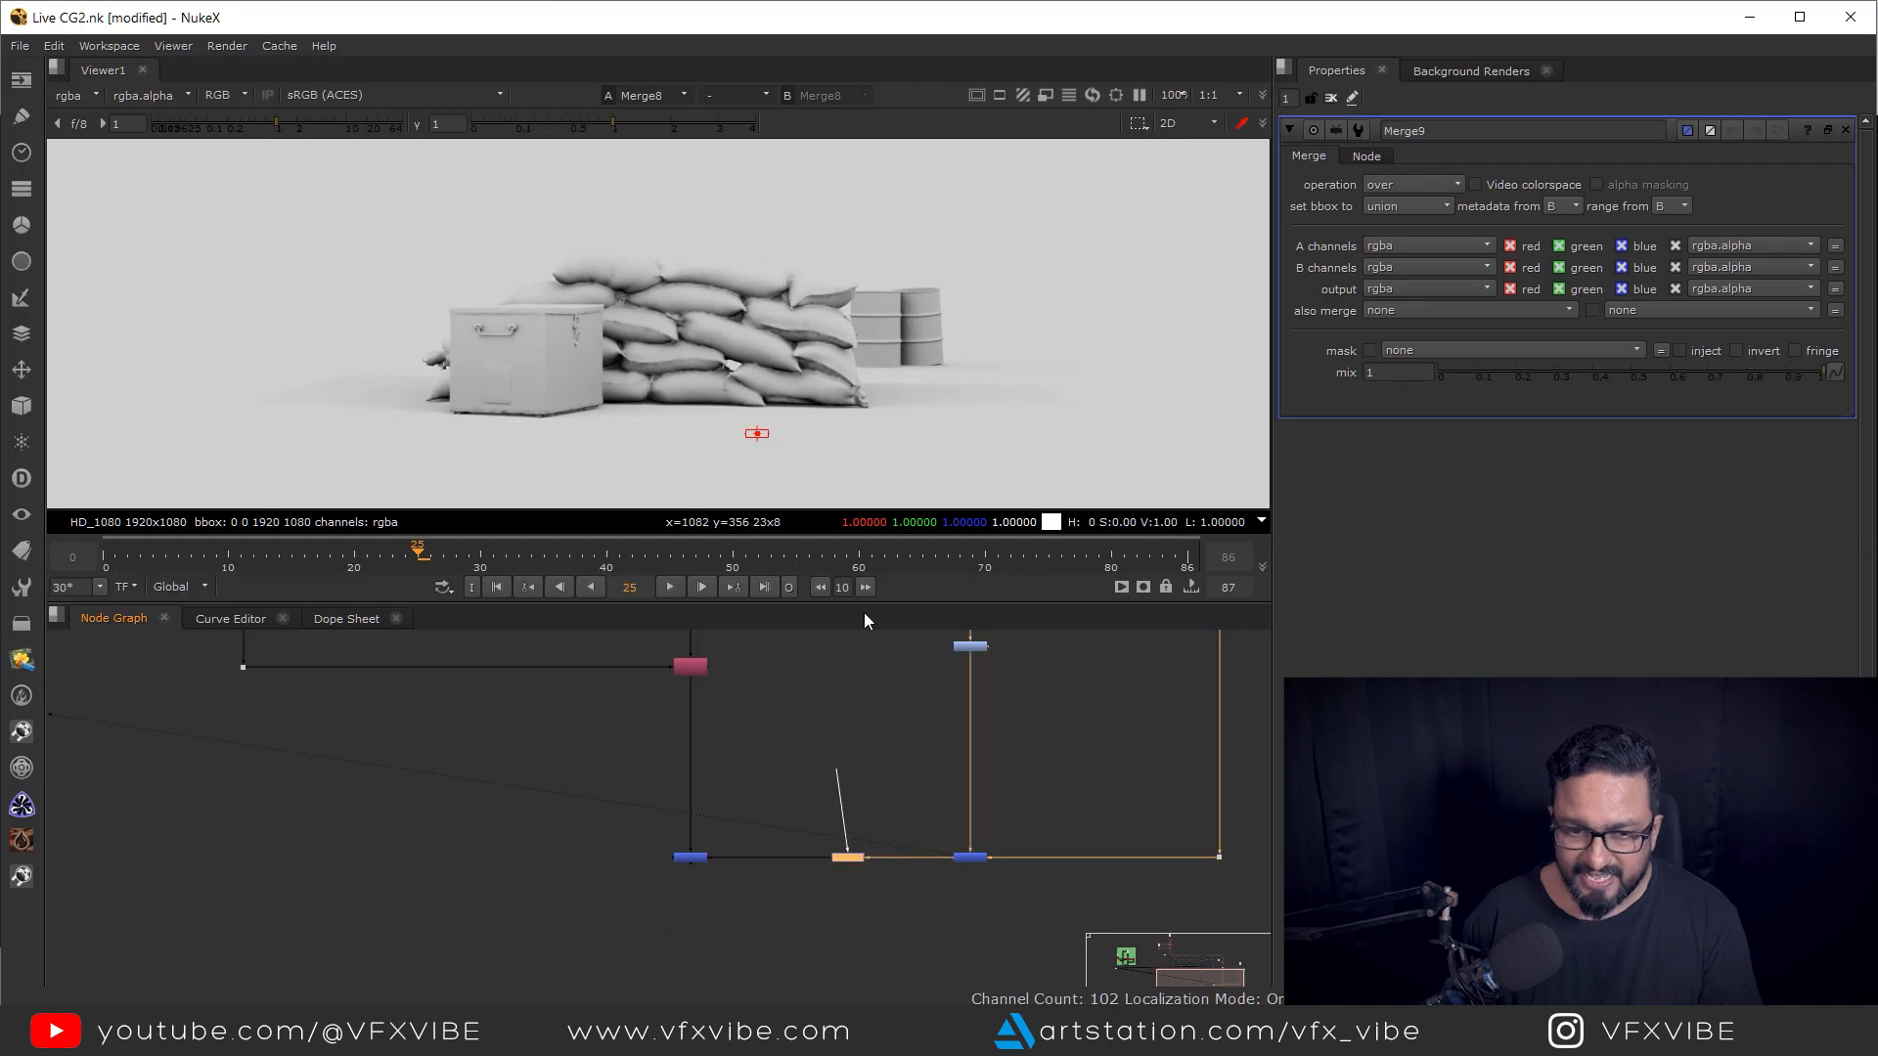
left_click_drag(864, 614, 845, 667)
left_click_drag(833, 923, 824, 923)
key("1")
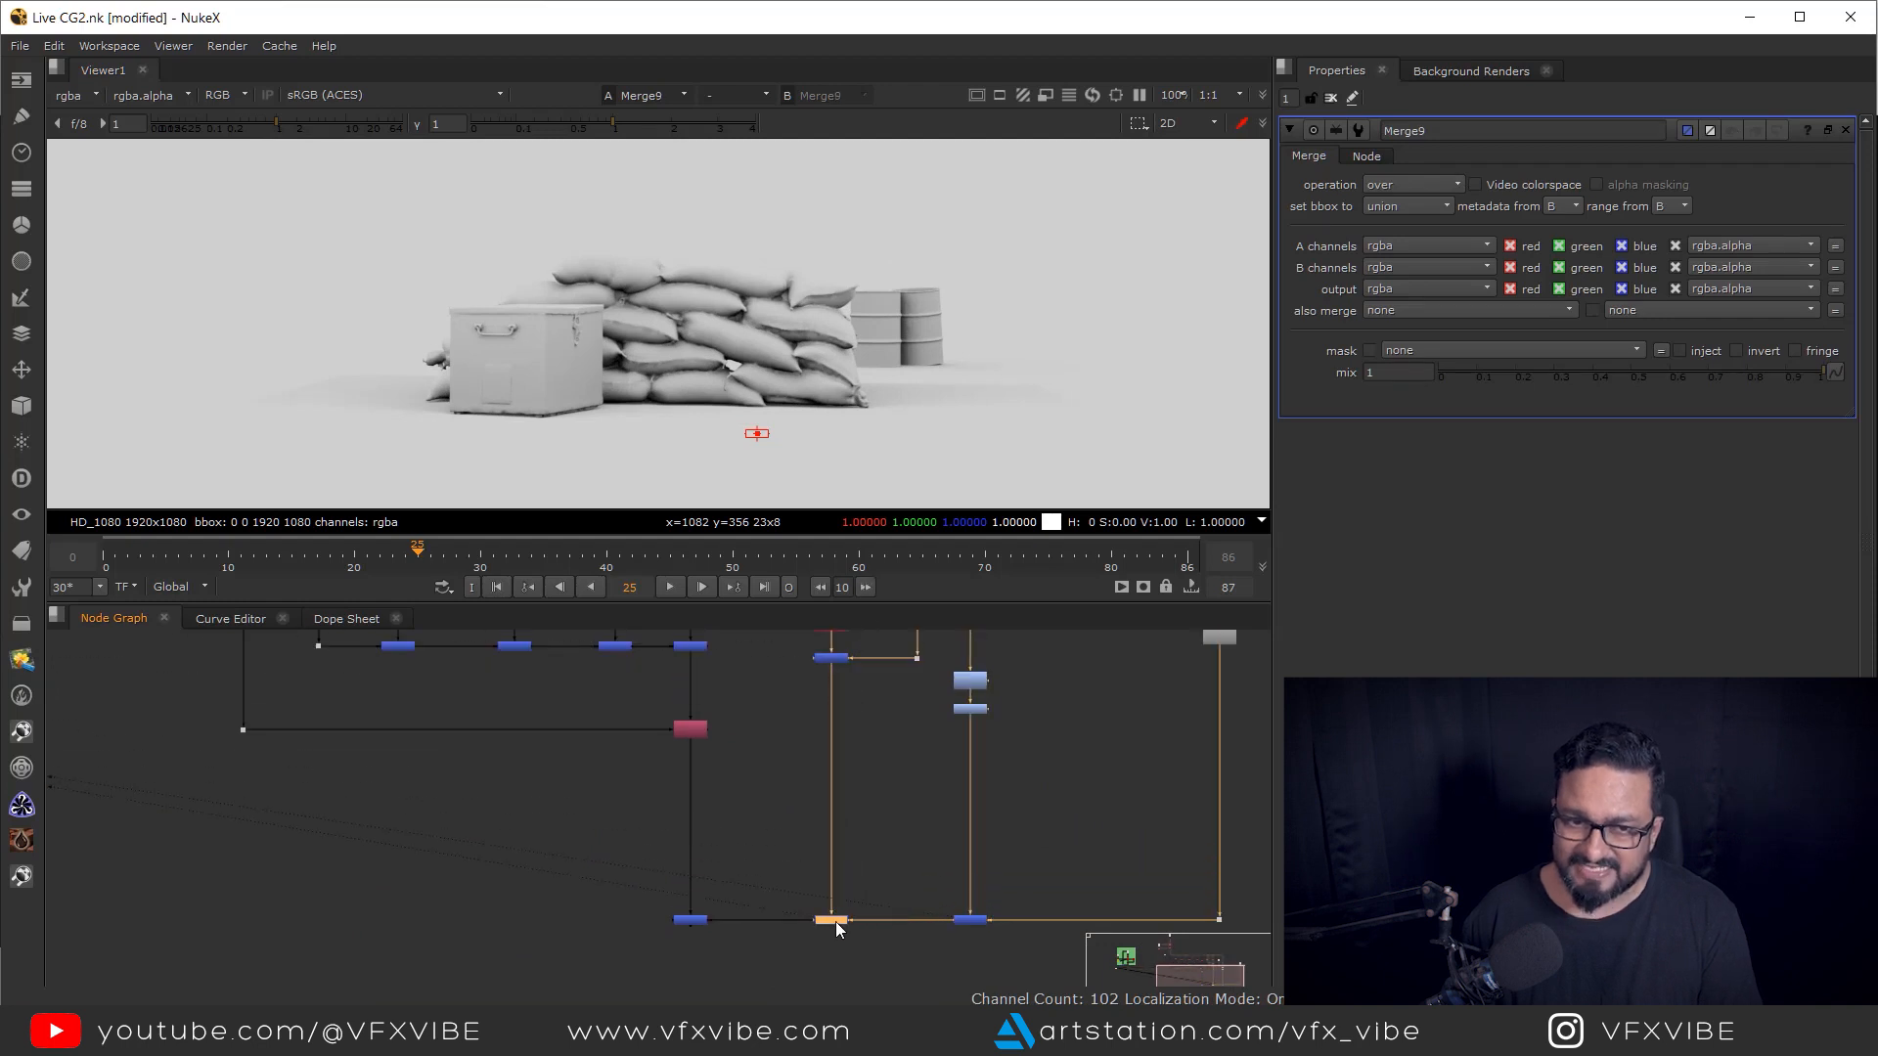
left_click(1413, 184)
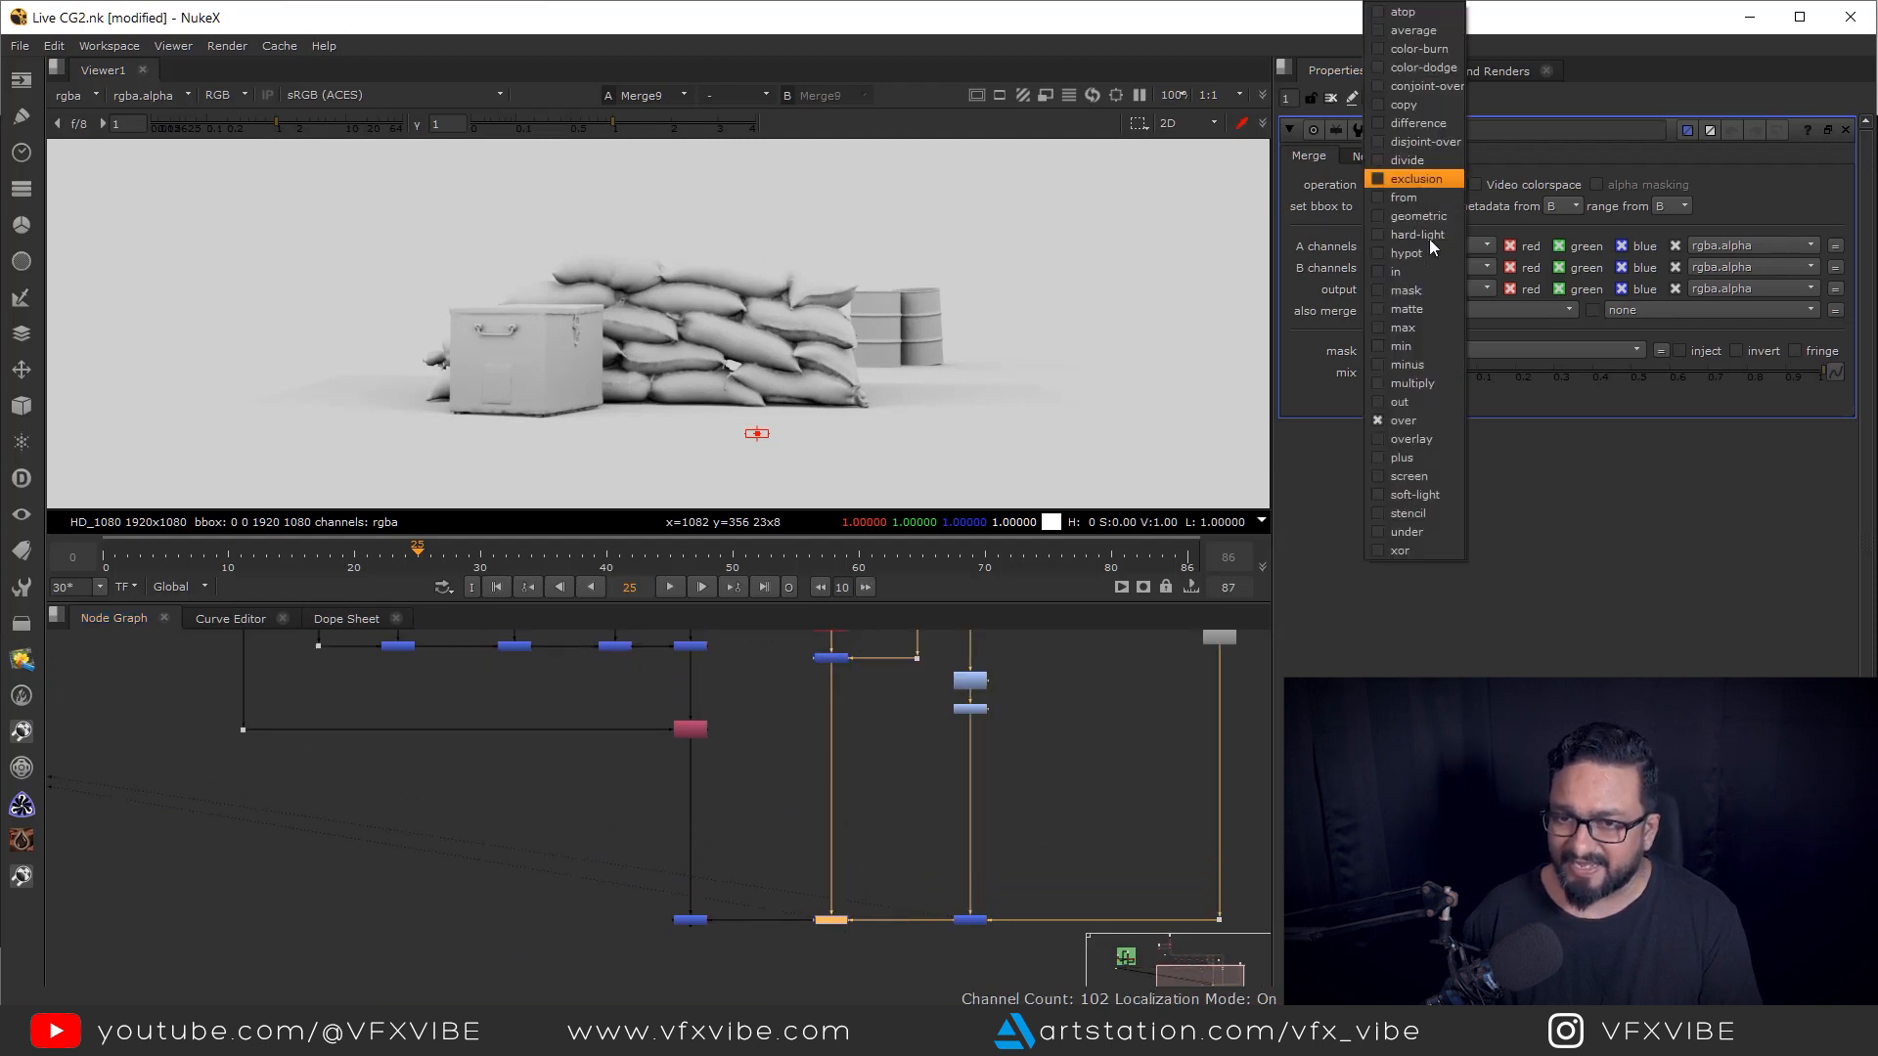
left_click(1422, 389)
- Examine the AO multiplied over the plate up close and compare it with the plain plate at its dot
scroll(848, 350, "up", 5)
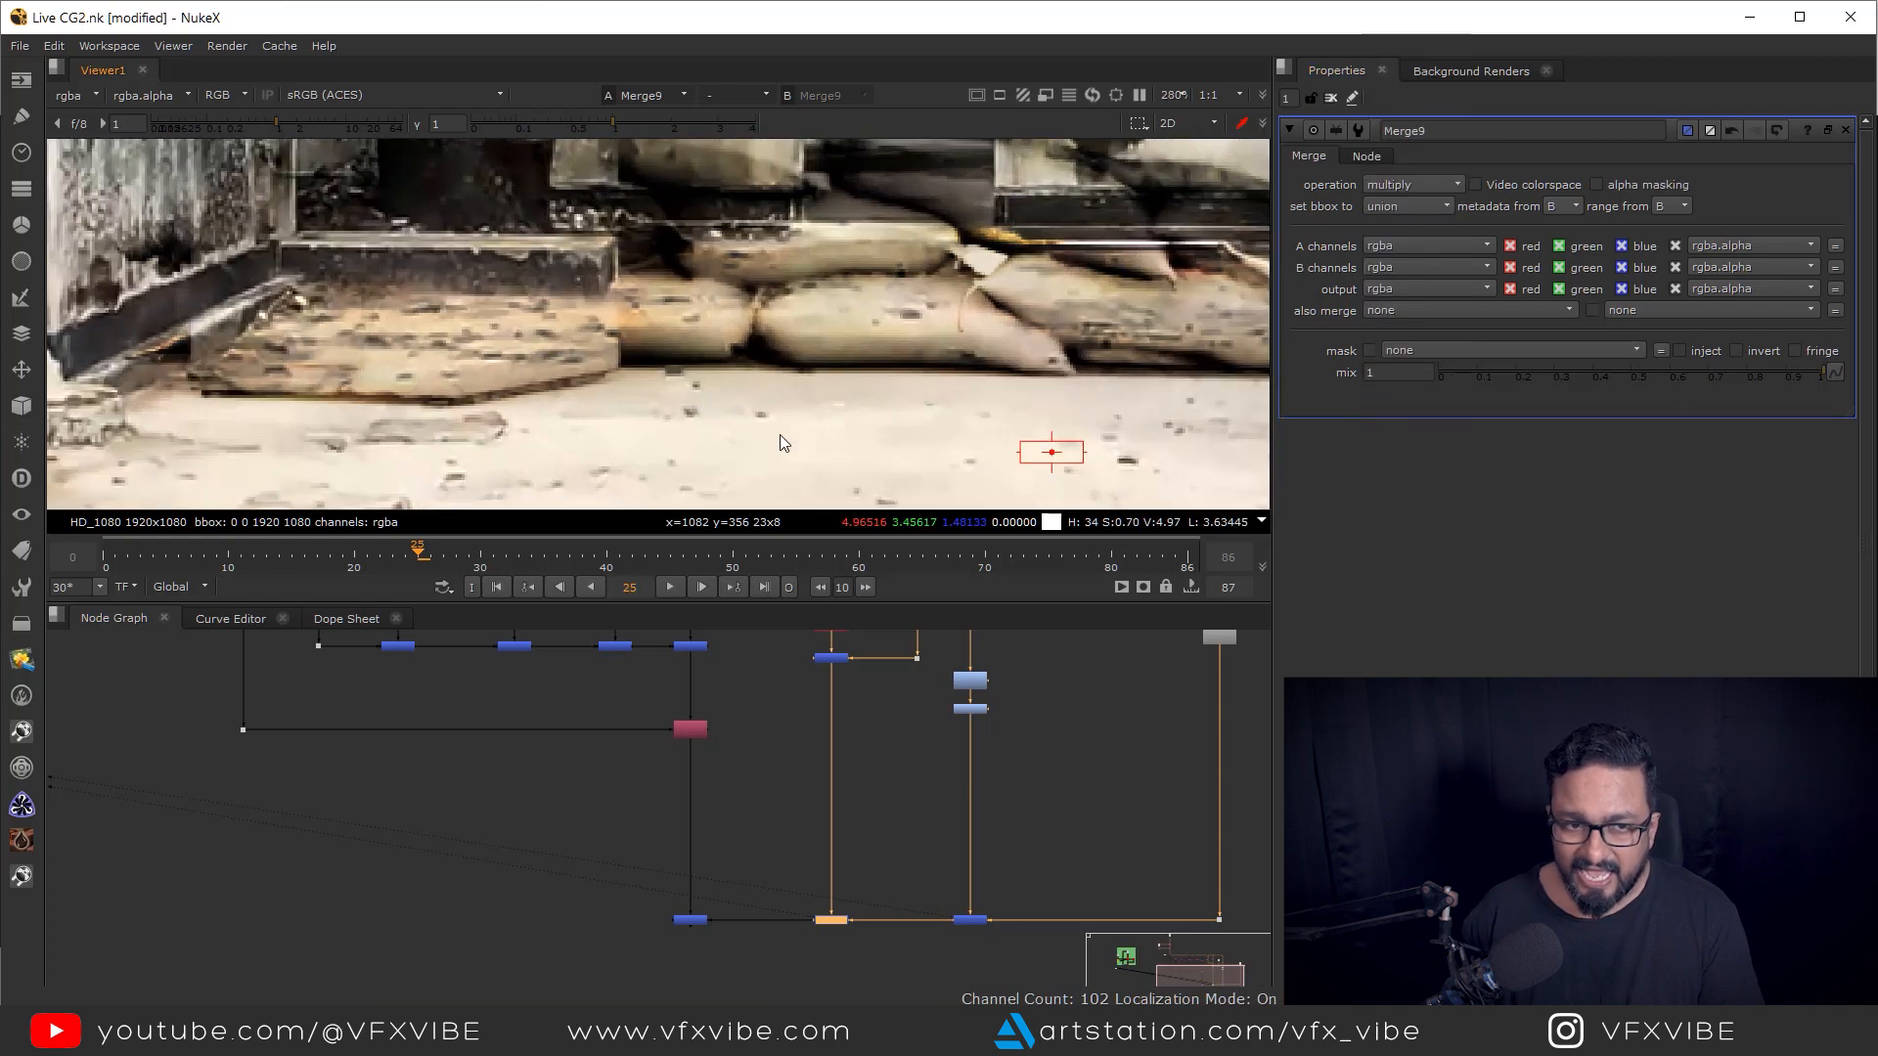
left_click_drag(710, 395, 784, 440)
left_click_drag(1013, 450, 1068, 437)
left_click_drag(1070, 433, 841, 506)
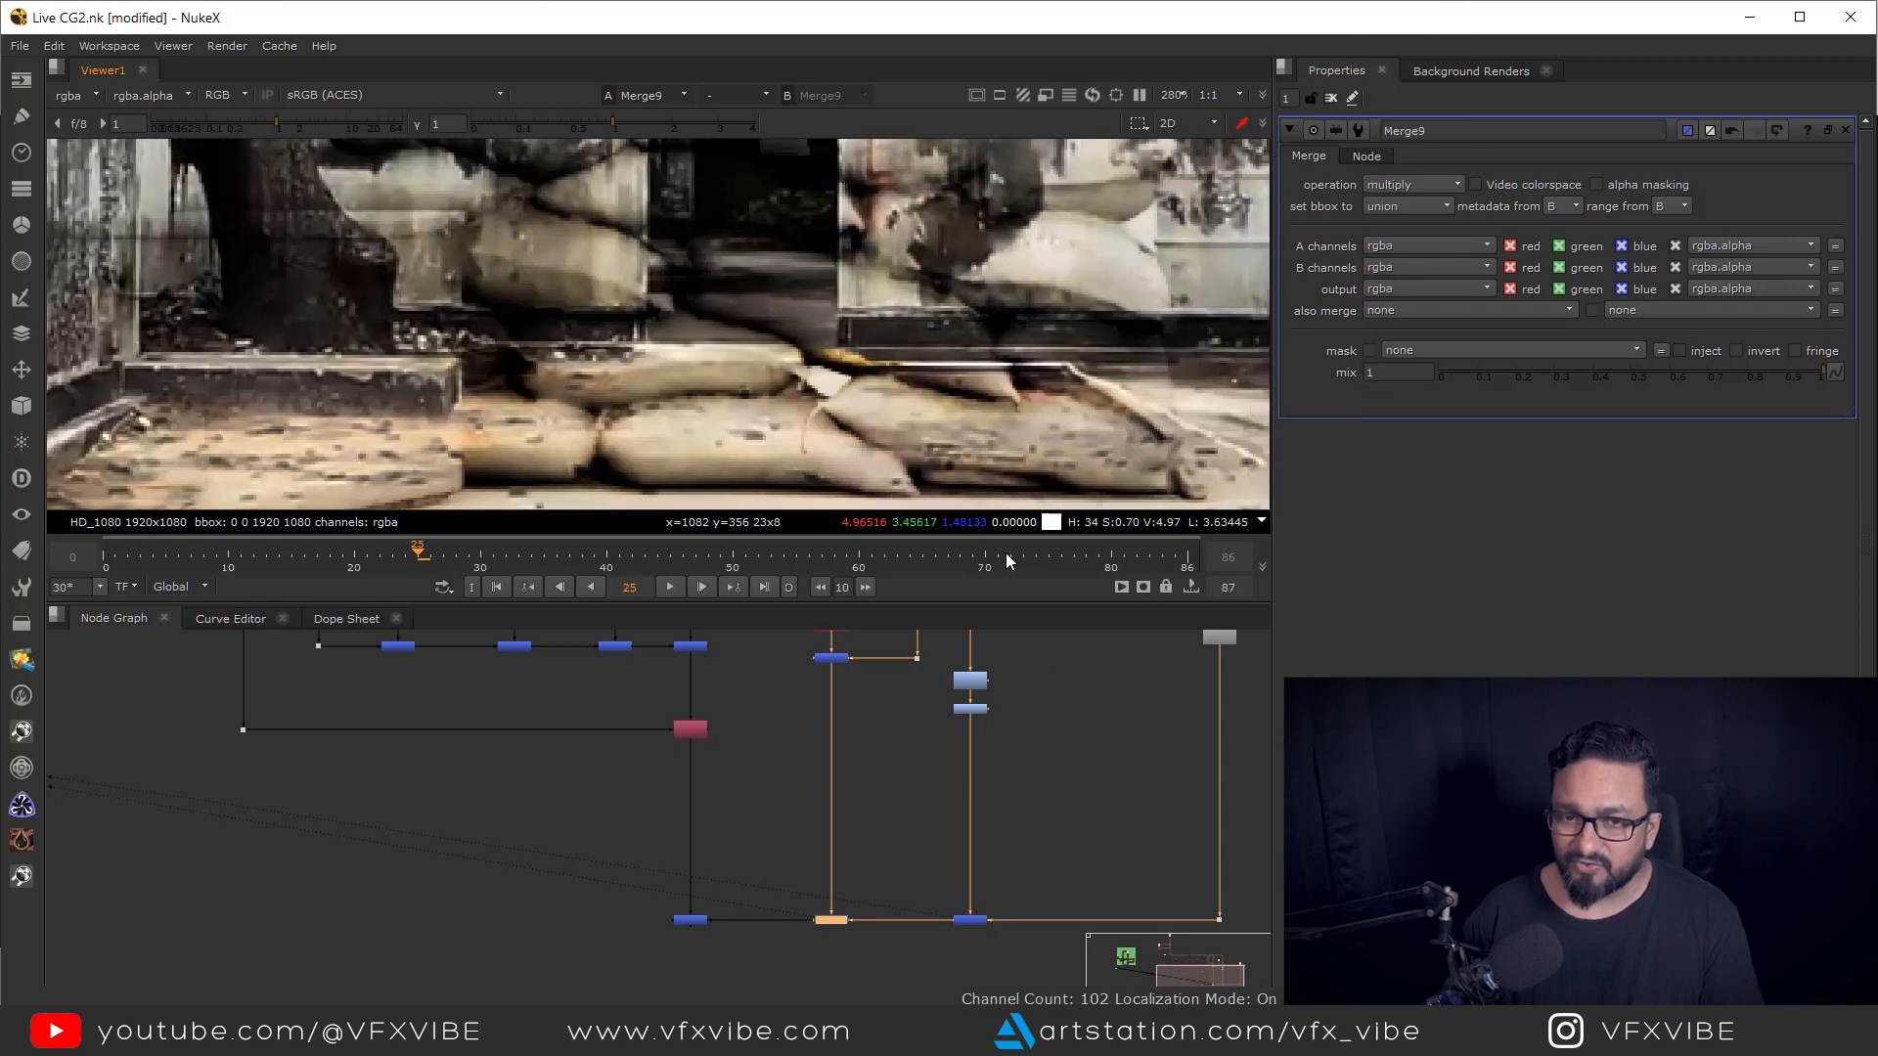
scroll(1052, 815, "down", 3)
left_click_drag(1030, 819, 961, 807)
left_click_drag(1025, 830, 1095, 919)
key("1")
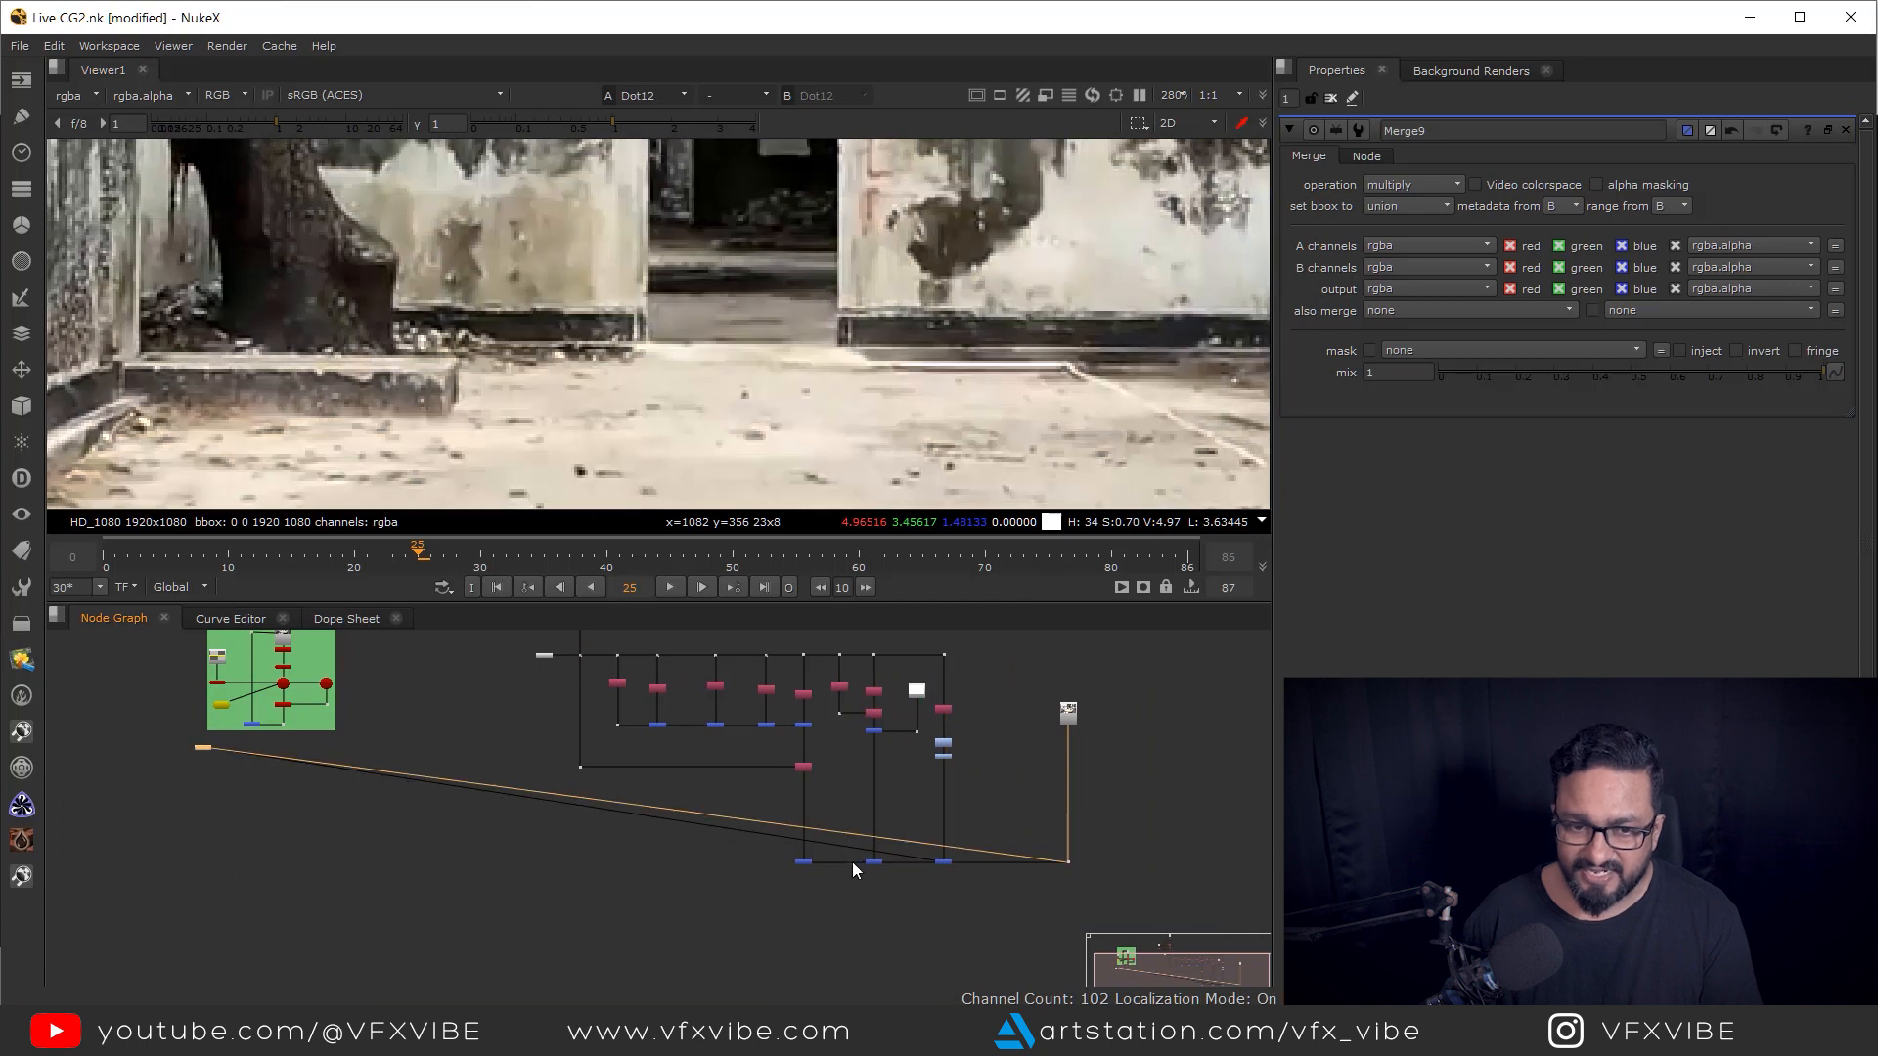
left_click_drag(849, 815, 895, 890)
key("1")
scroll(978, 430, "down", 7)
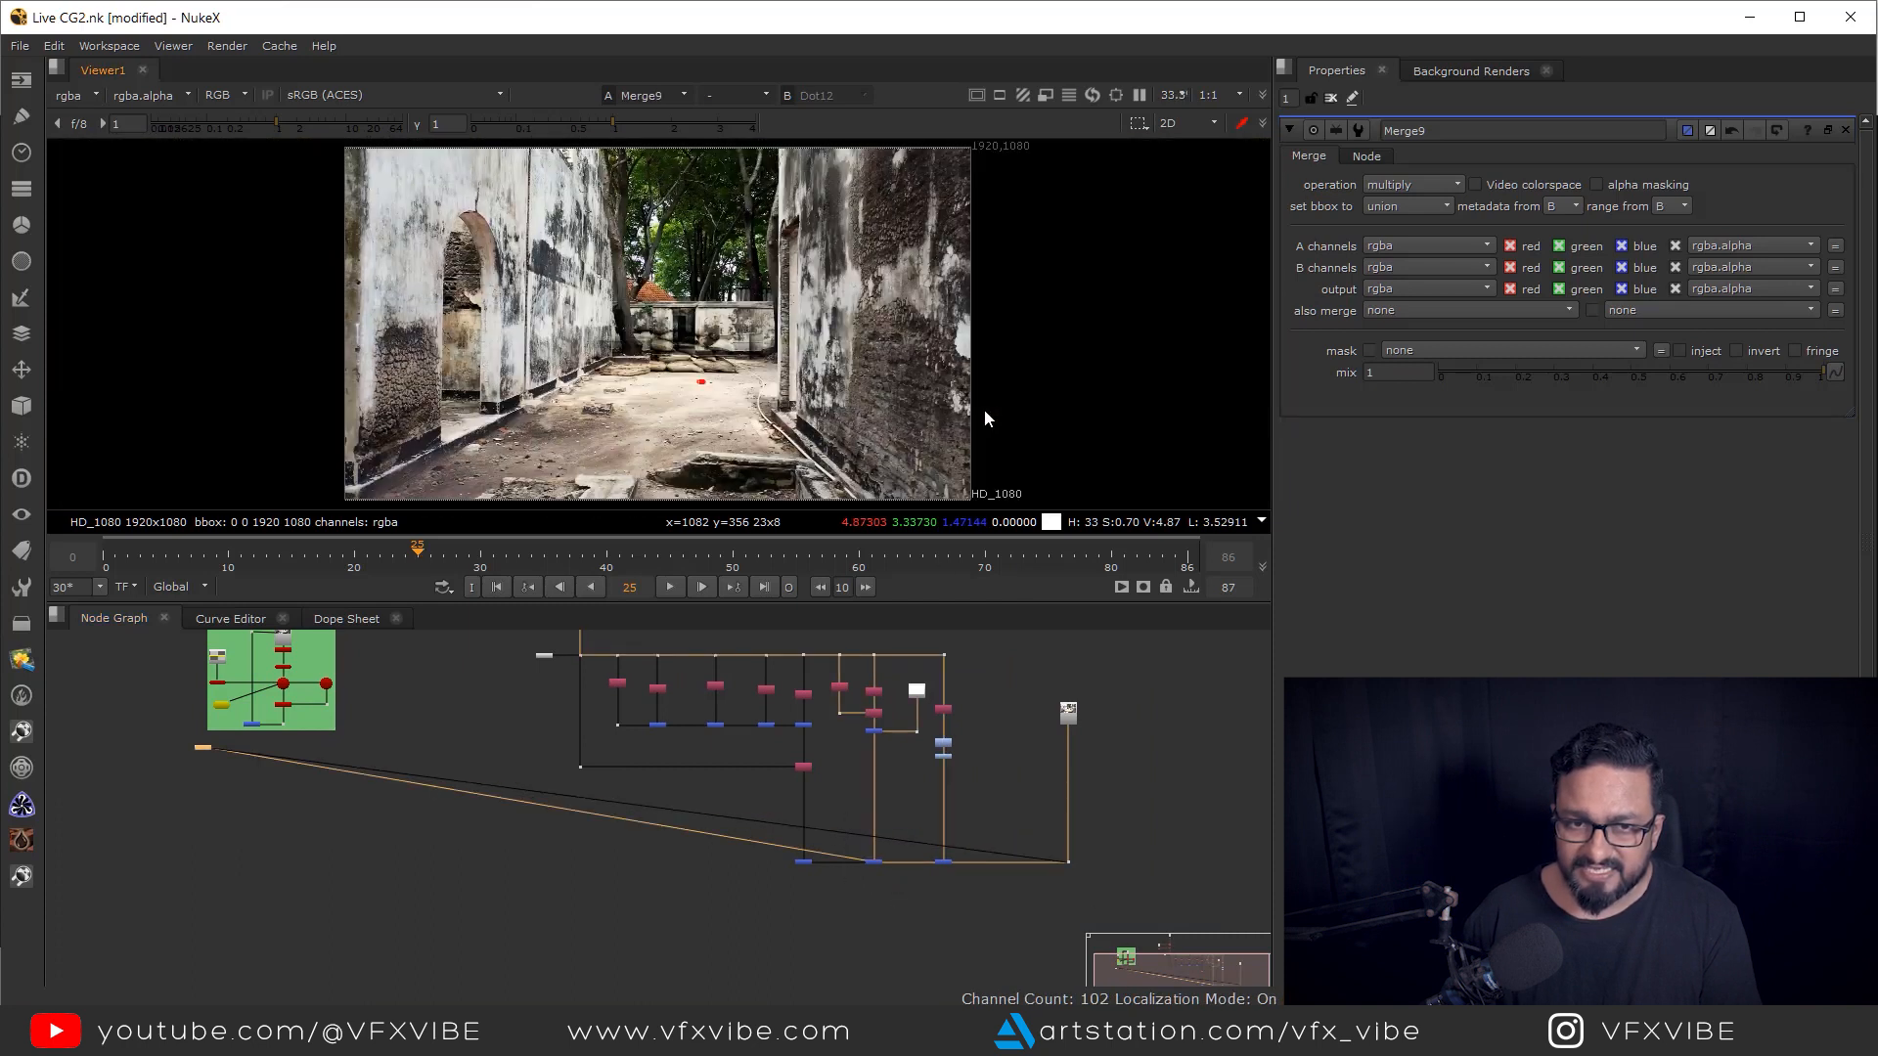
- View the final CG Merge and inspect the ground contact of the crate and sandbags with the AO and shadow merges selected
scroll(984, 408, "up", 3)
left_click_drag(762, 898, 828, 848)
key("1")
scroll(872, 404, "up", 5)
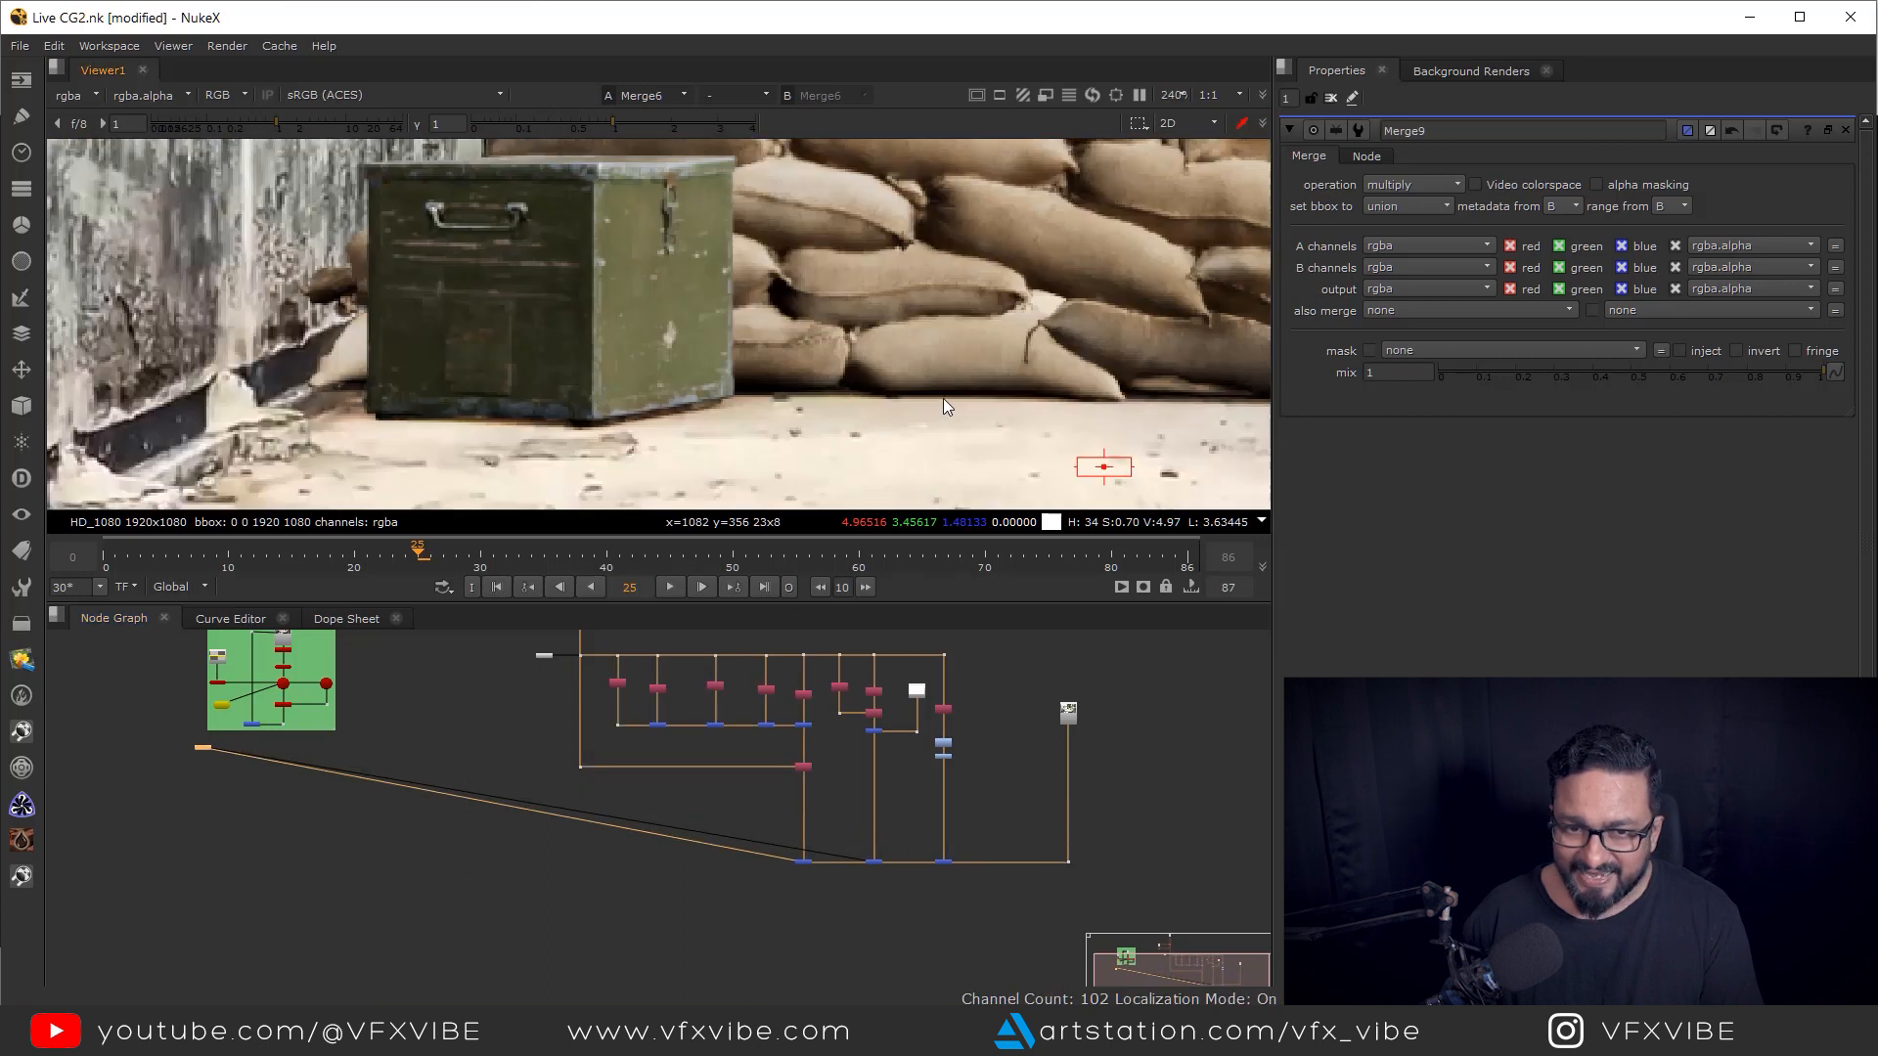
left_click_drag(847, 830, 996, 906)
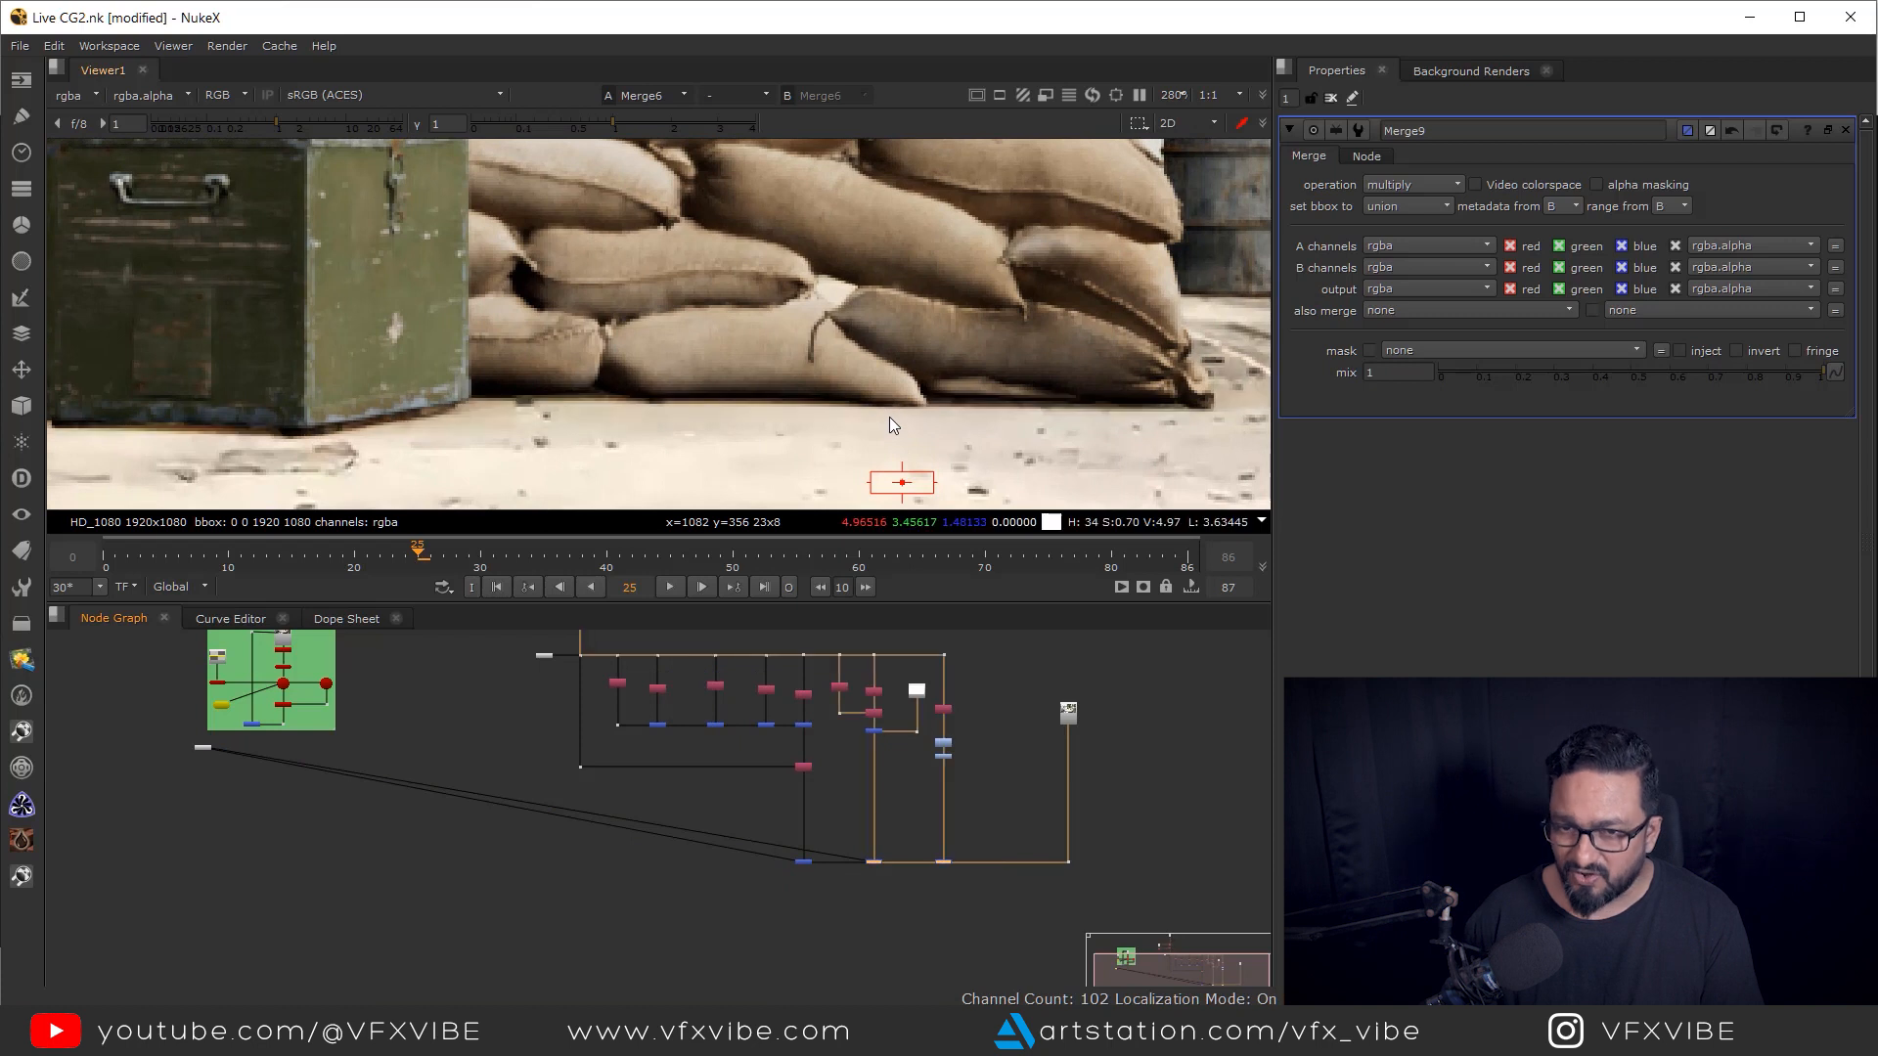
scroll(704, 408, "up", 1)
left_click_drag(711, 407, 791, 470)
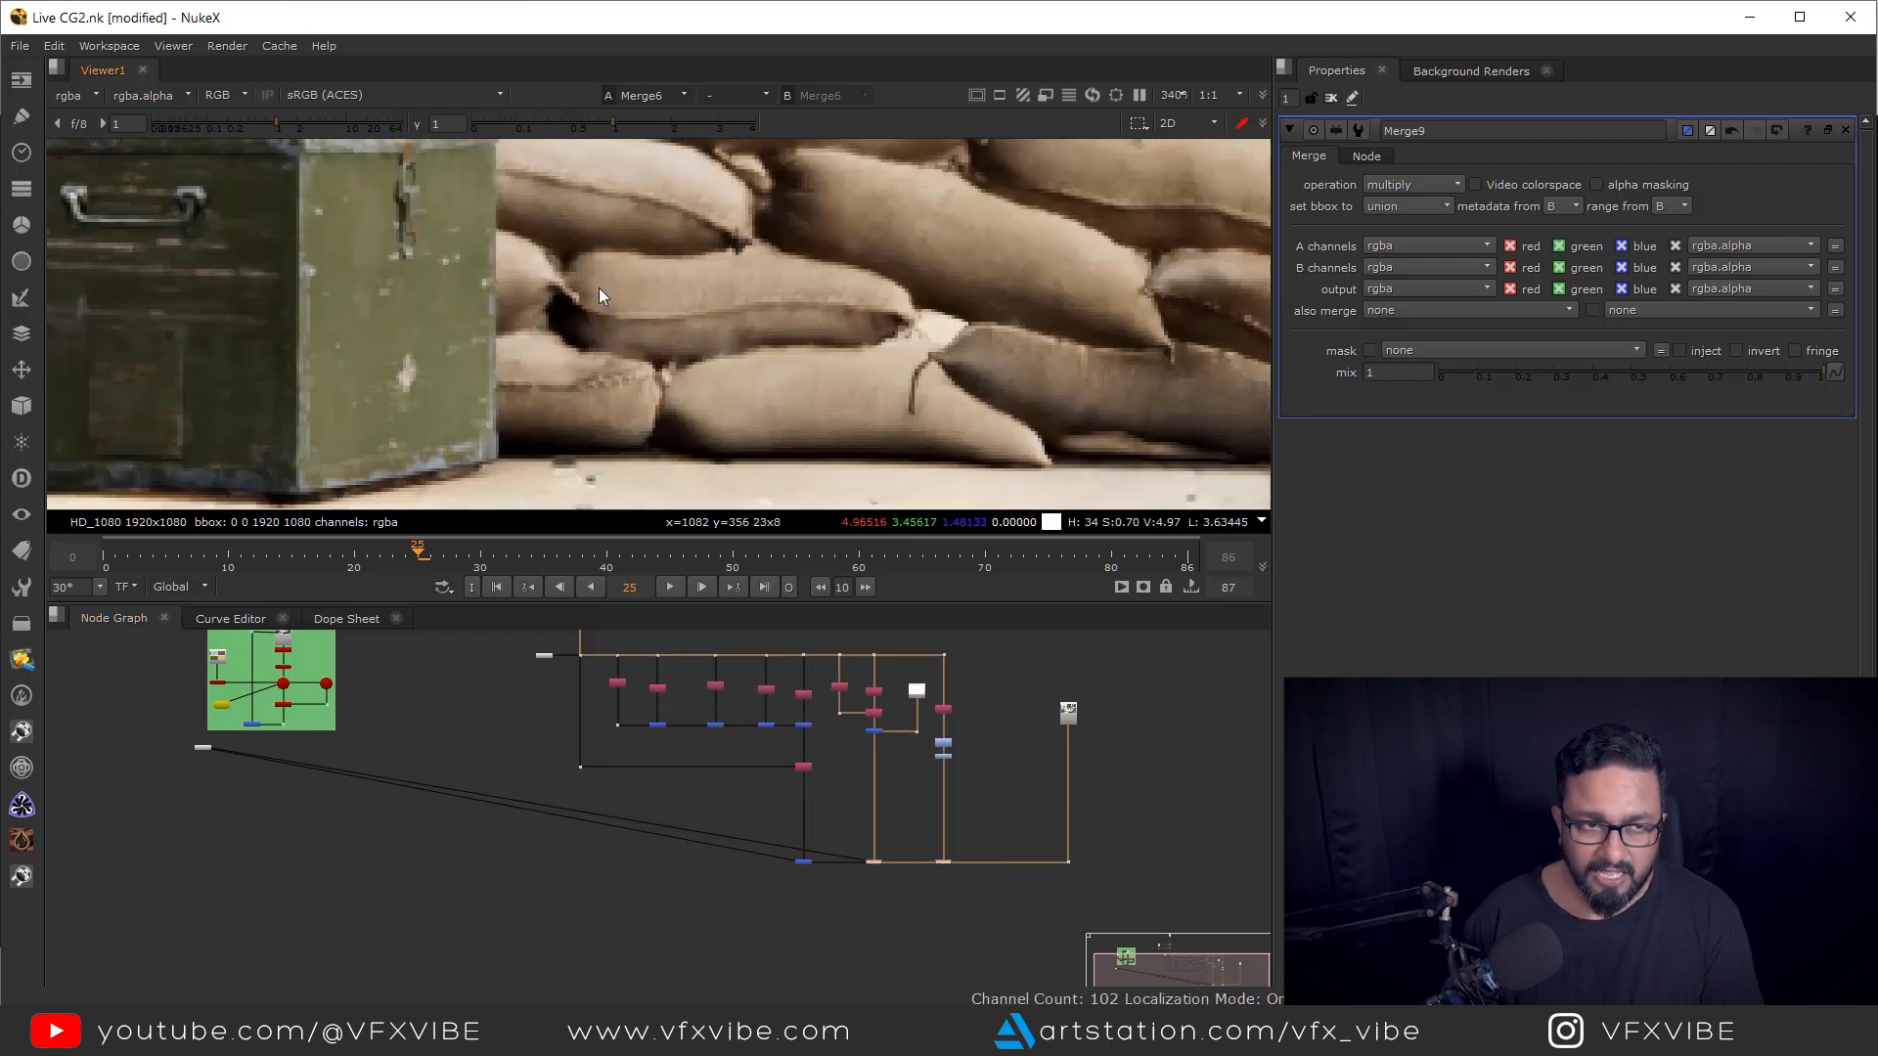
- Raise the viewer gain to 50 and examine the black levels of the CG props against the plate
left_click_drag(278, 121, 399, 147)
scroll(849, 342, "down", 5)
left_click_drag(841, 399, 877, 334)
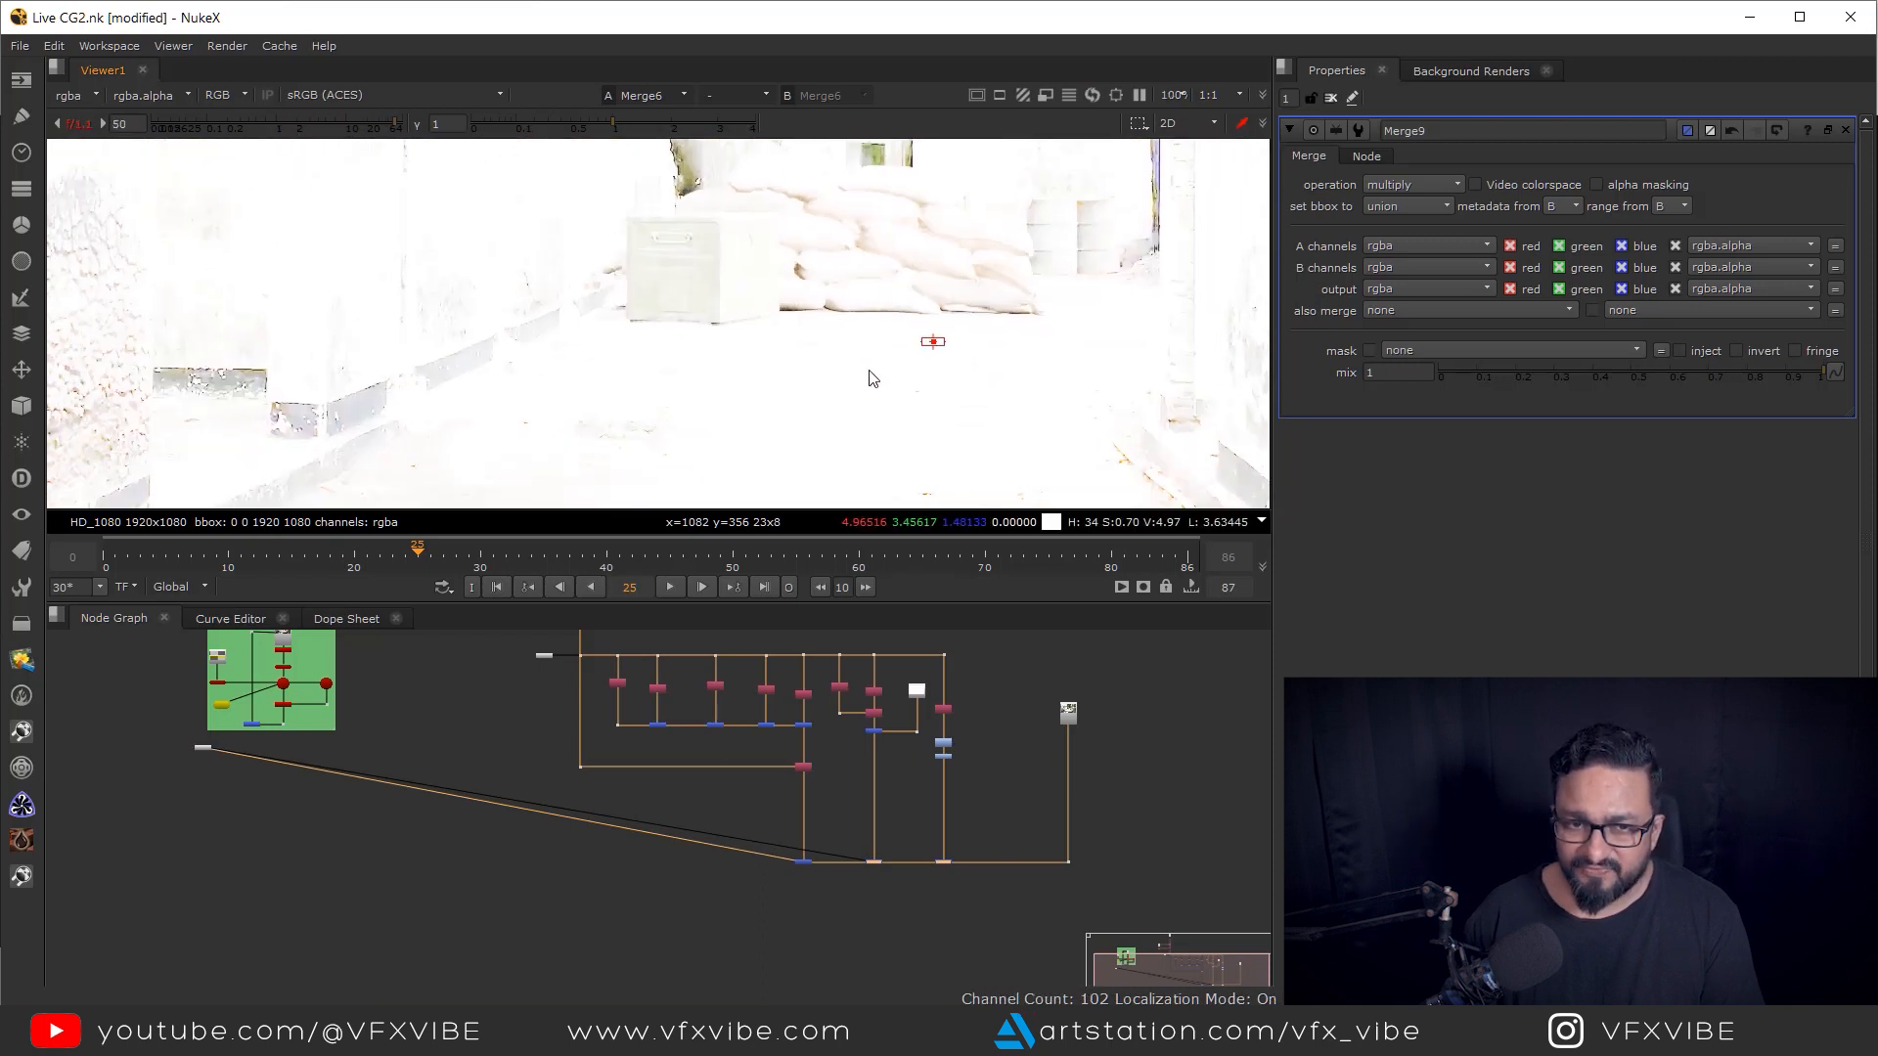
scroll(876, 748, "up", 5)
left_click(874, 680)
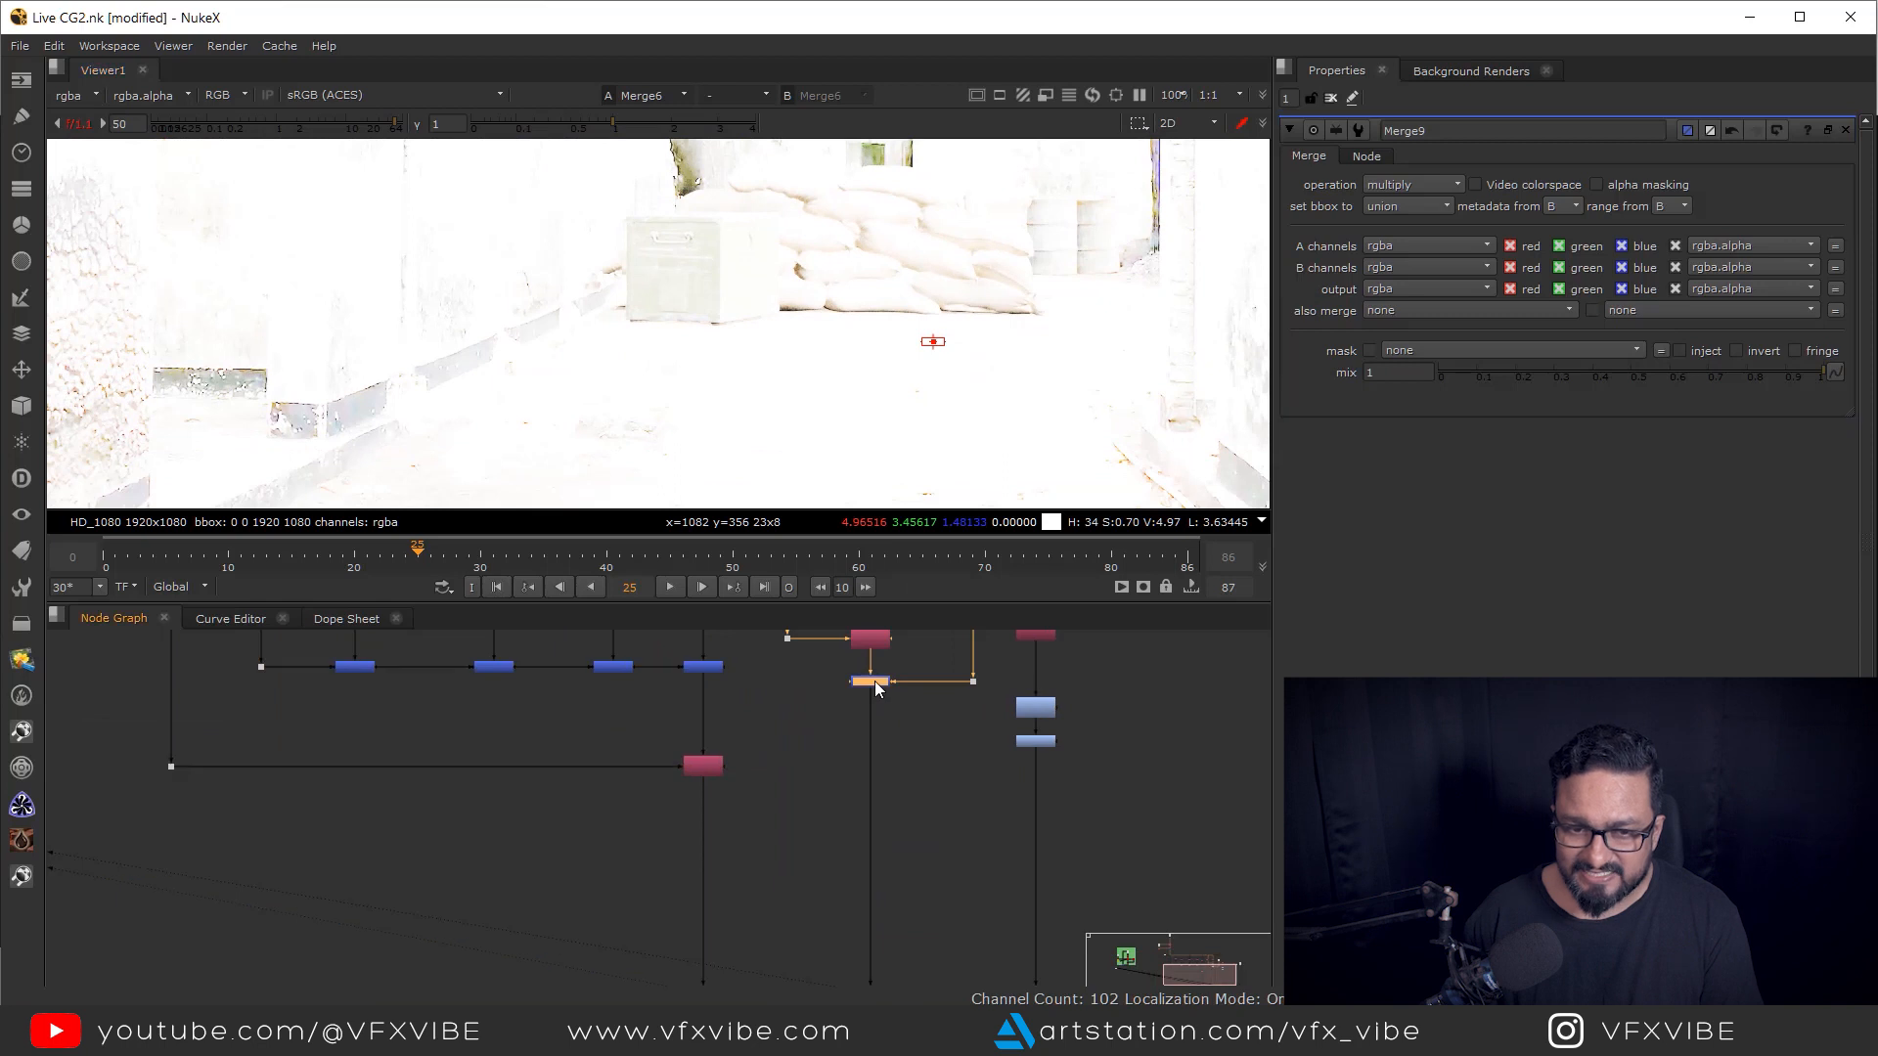
scroll(943, 382, "up", 5)
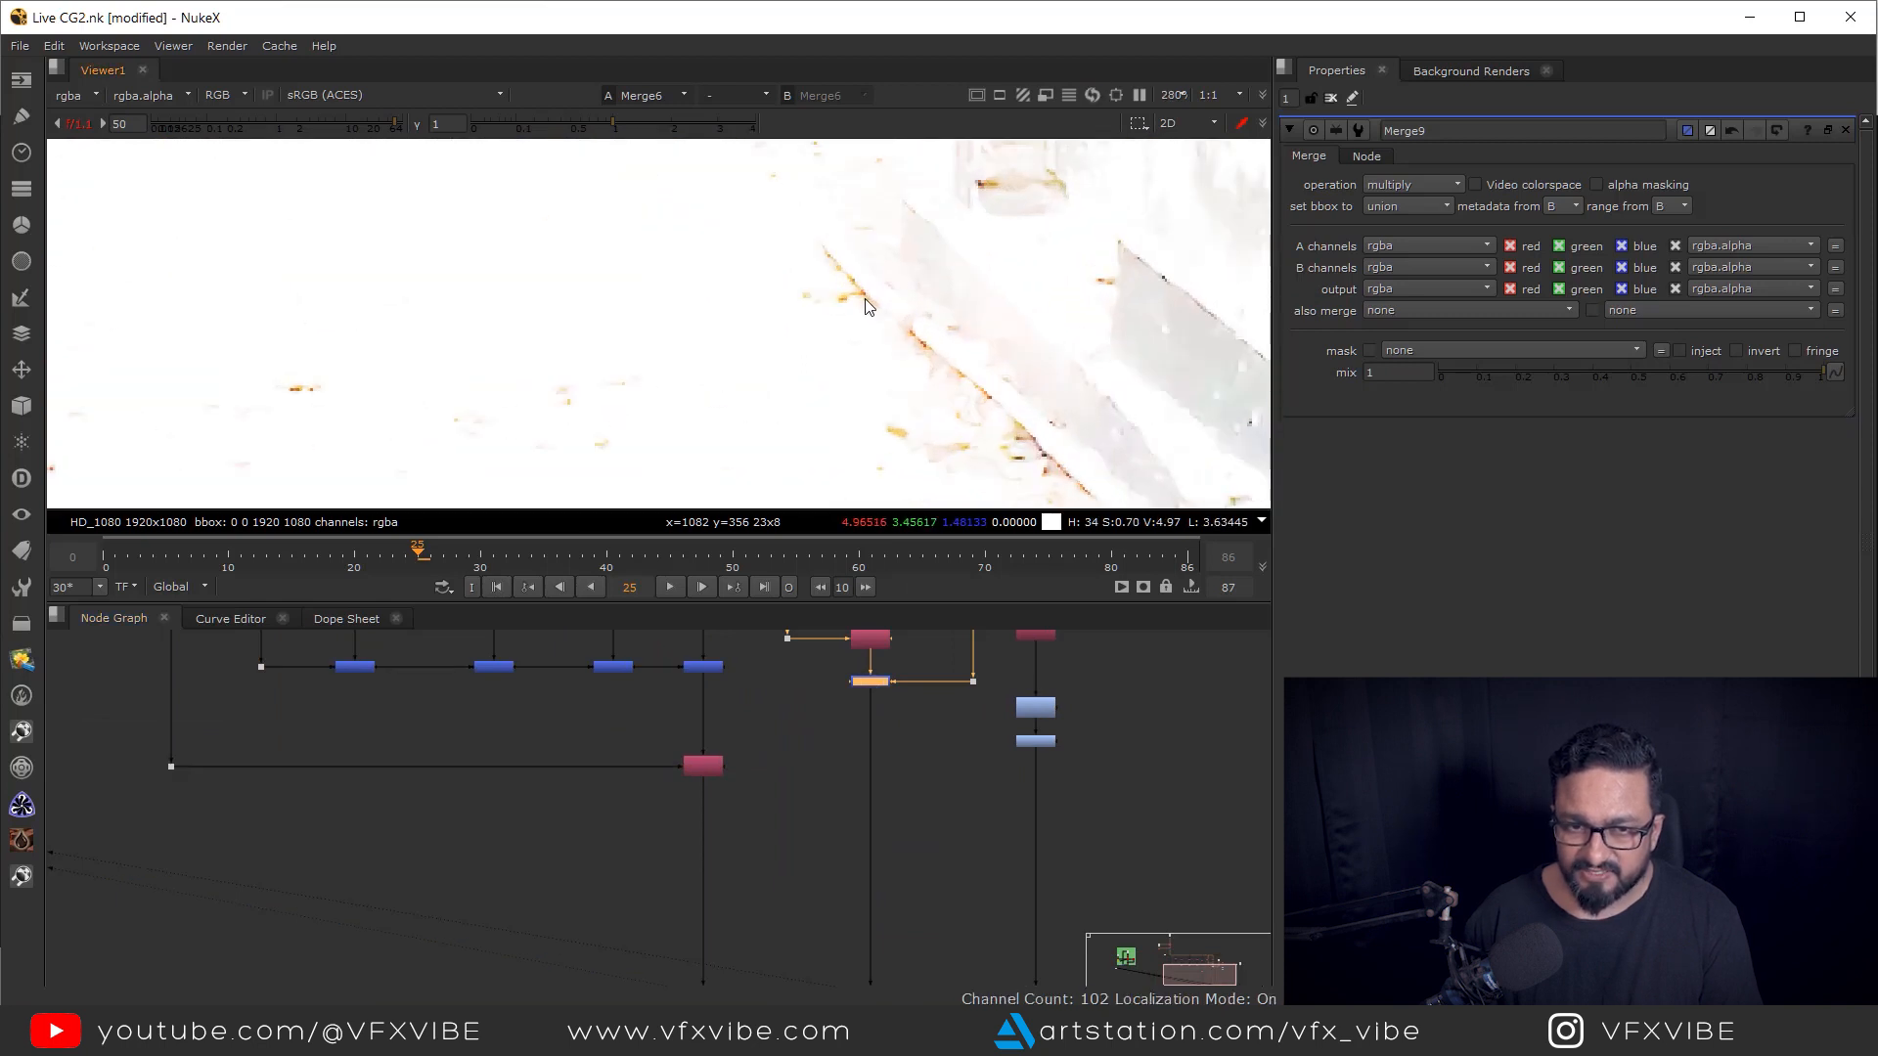
scroll(866, 303, "down", 5)
left_click_drag(696, 500, 780, 415)
scroll(832, 401, "up", 5)
- Insert a Grade below the AO Merge, view it, and undo the trial lift in the red channel
left_click(900, 759)
key("g")
left_click_drag(906, 753, 873, 770)
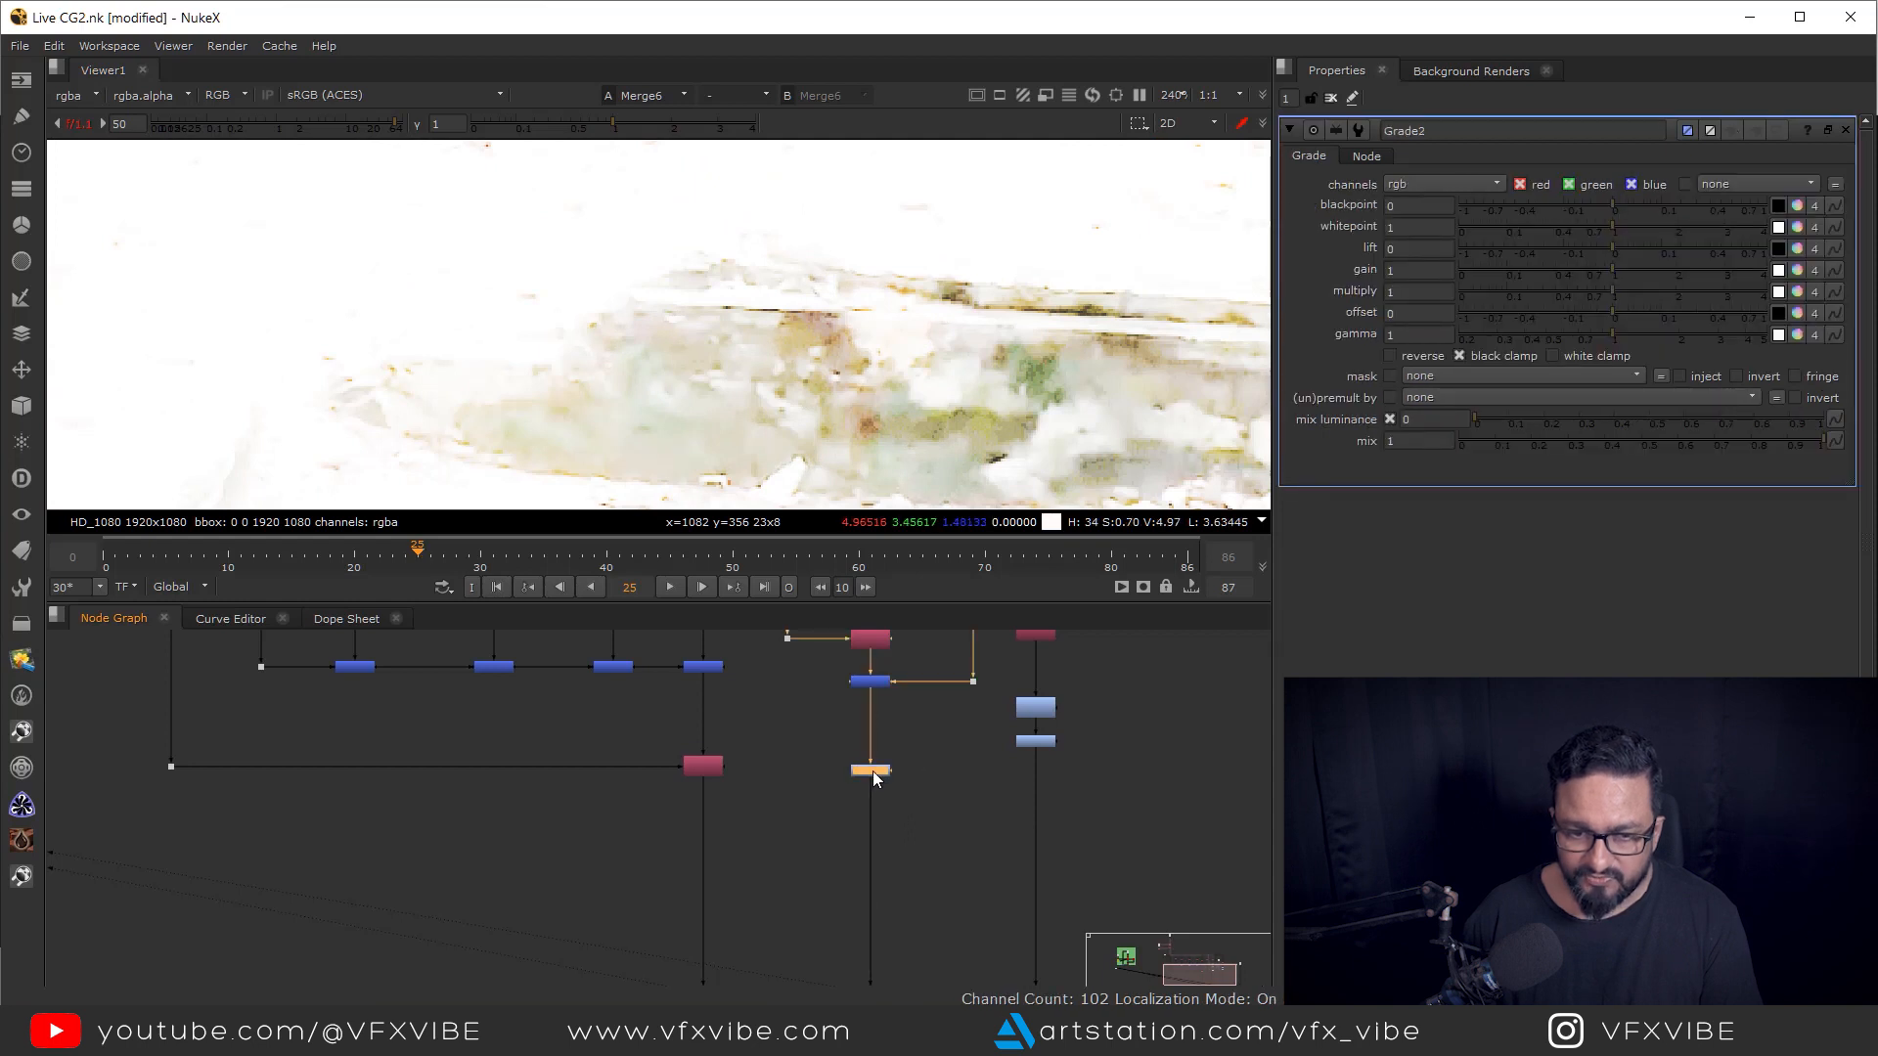
key("1")
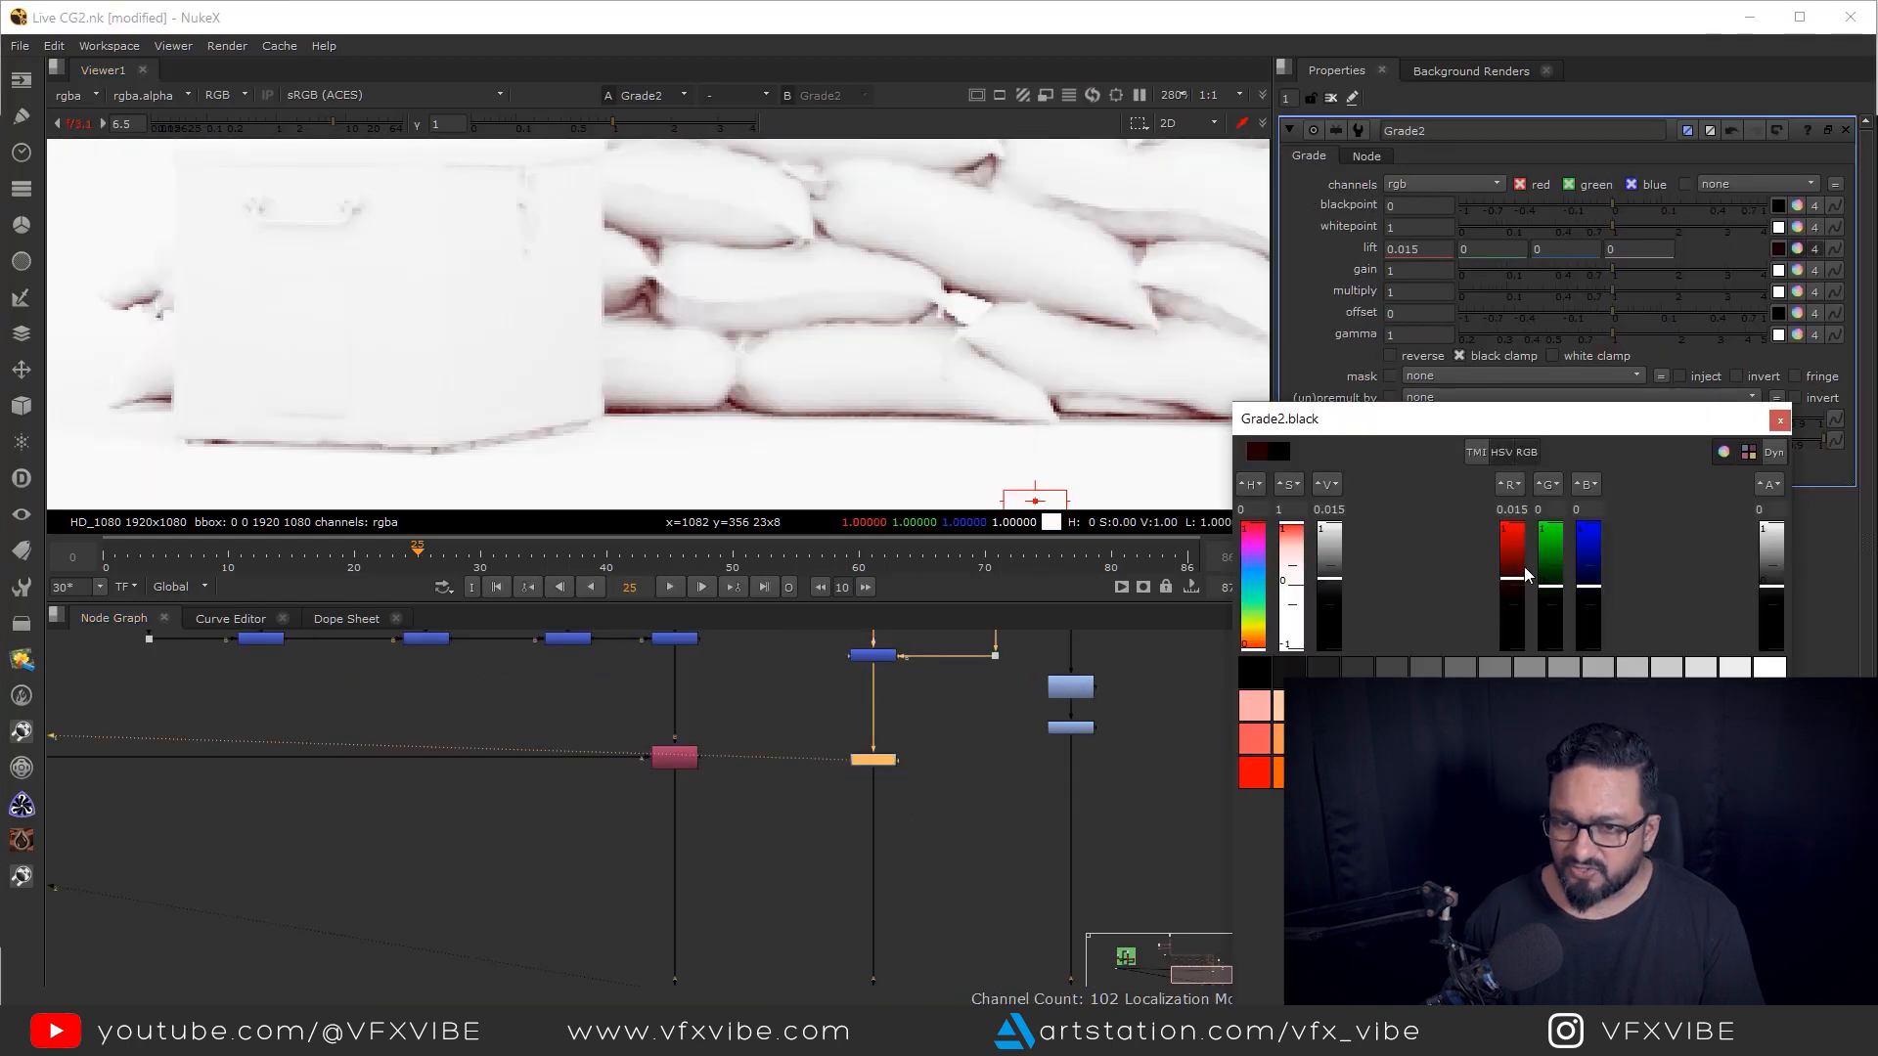
key("ctrl+z")
left_click(1780, 420)
scroll(755, 285, "down", 8)
left_click_drag(926, 460, 788, 391)
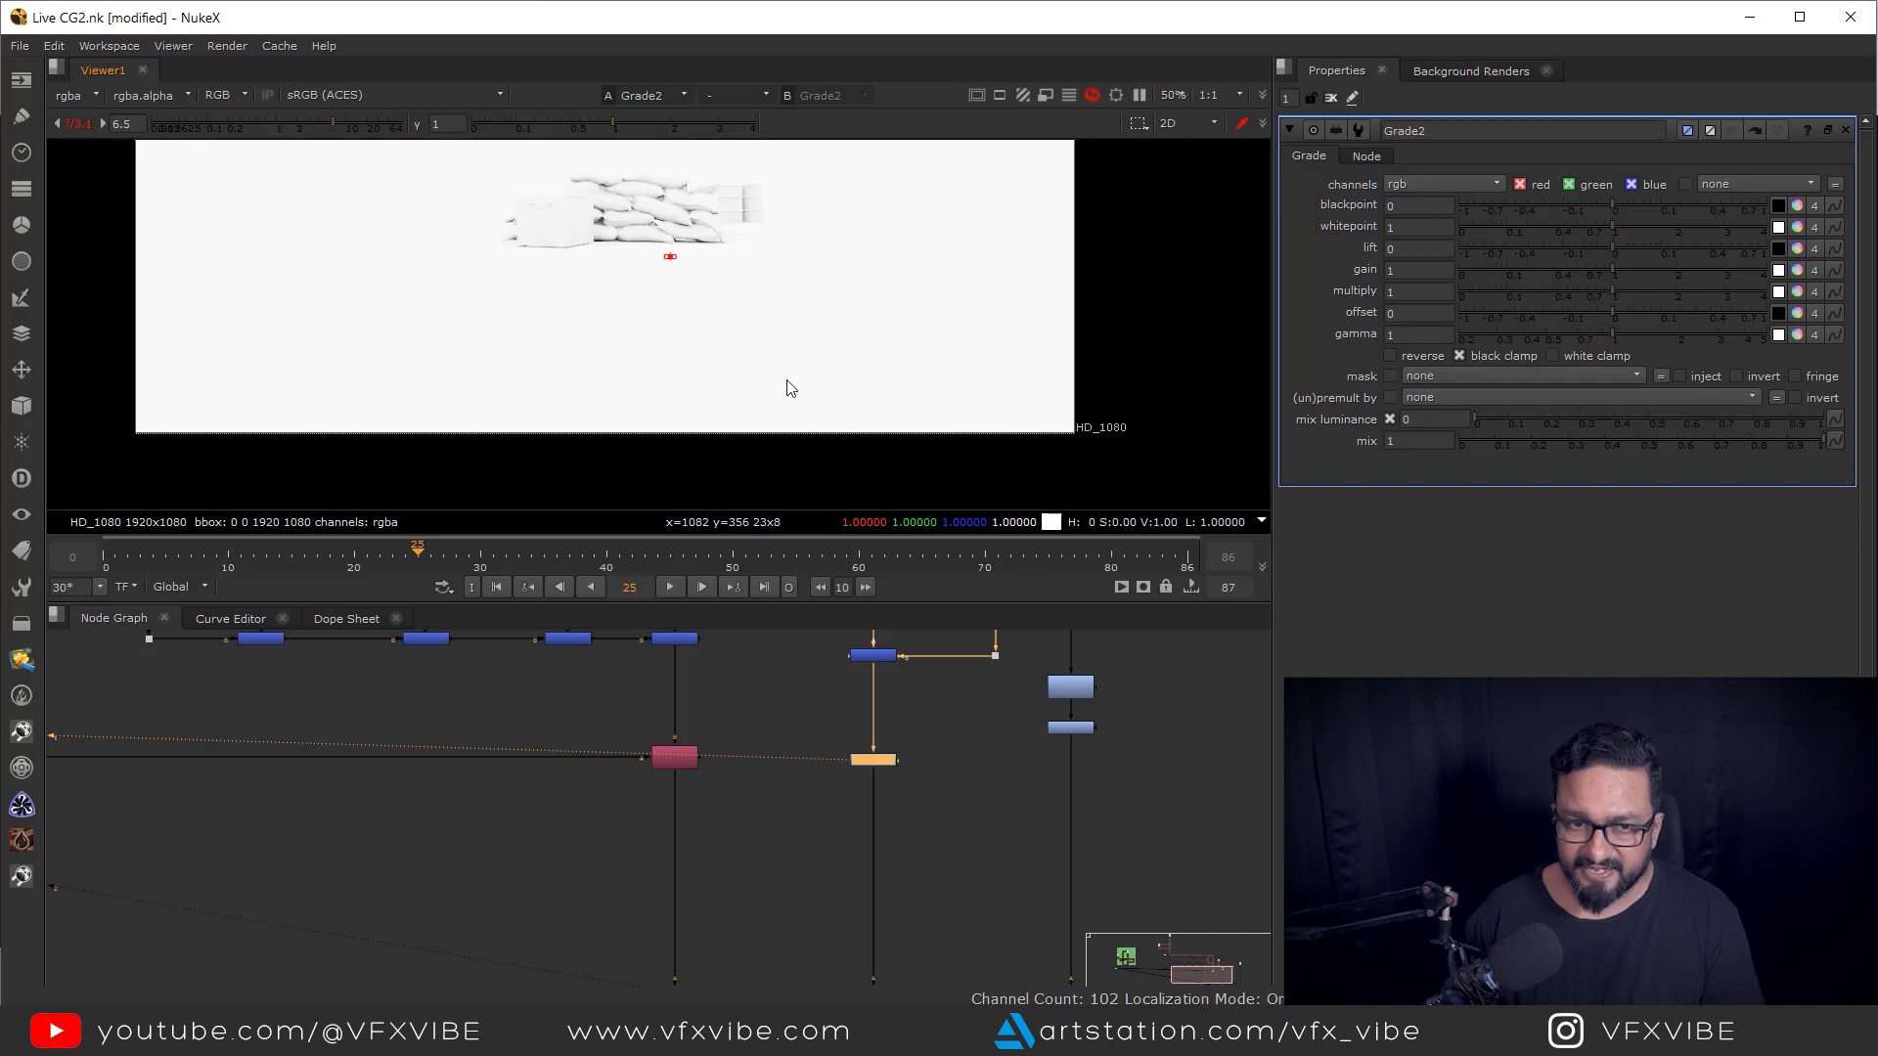
- View the plate at gain 64 and sample its dark pit as the Grade's lift: 0.01764, 0.014894, 0.006958
left_click_drag(1011, 962, 851, 808)
left_click(908, 869)
left_click_drag(1266, 830, 964, 803)
left_click(959, 843)
key("1")
scroll(690, 409, "up", 7)
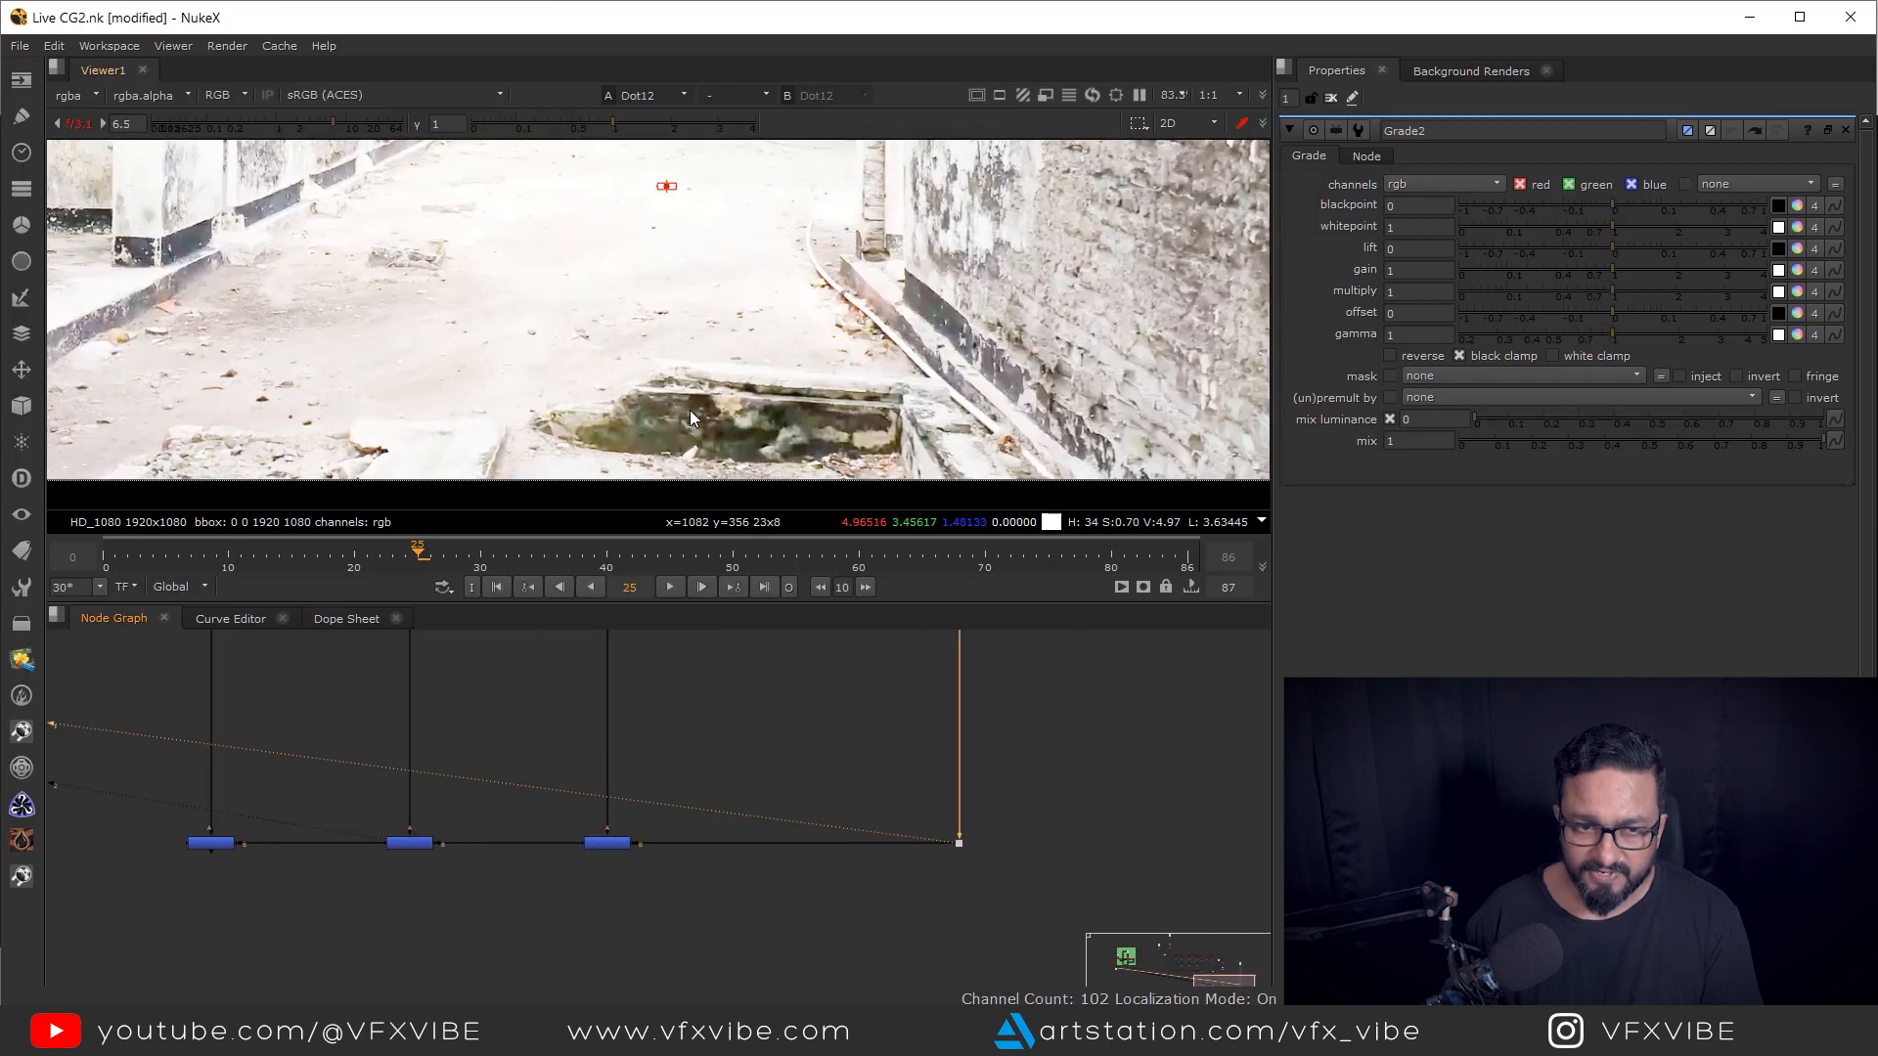
left_click_drag(333, 127, 403, 128)
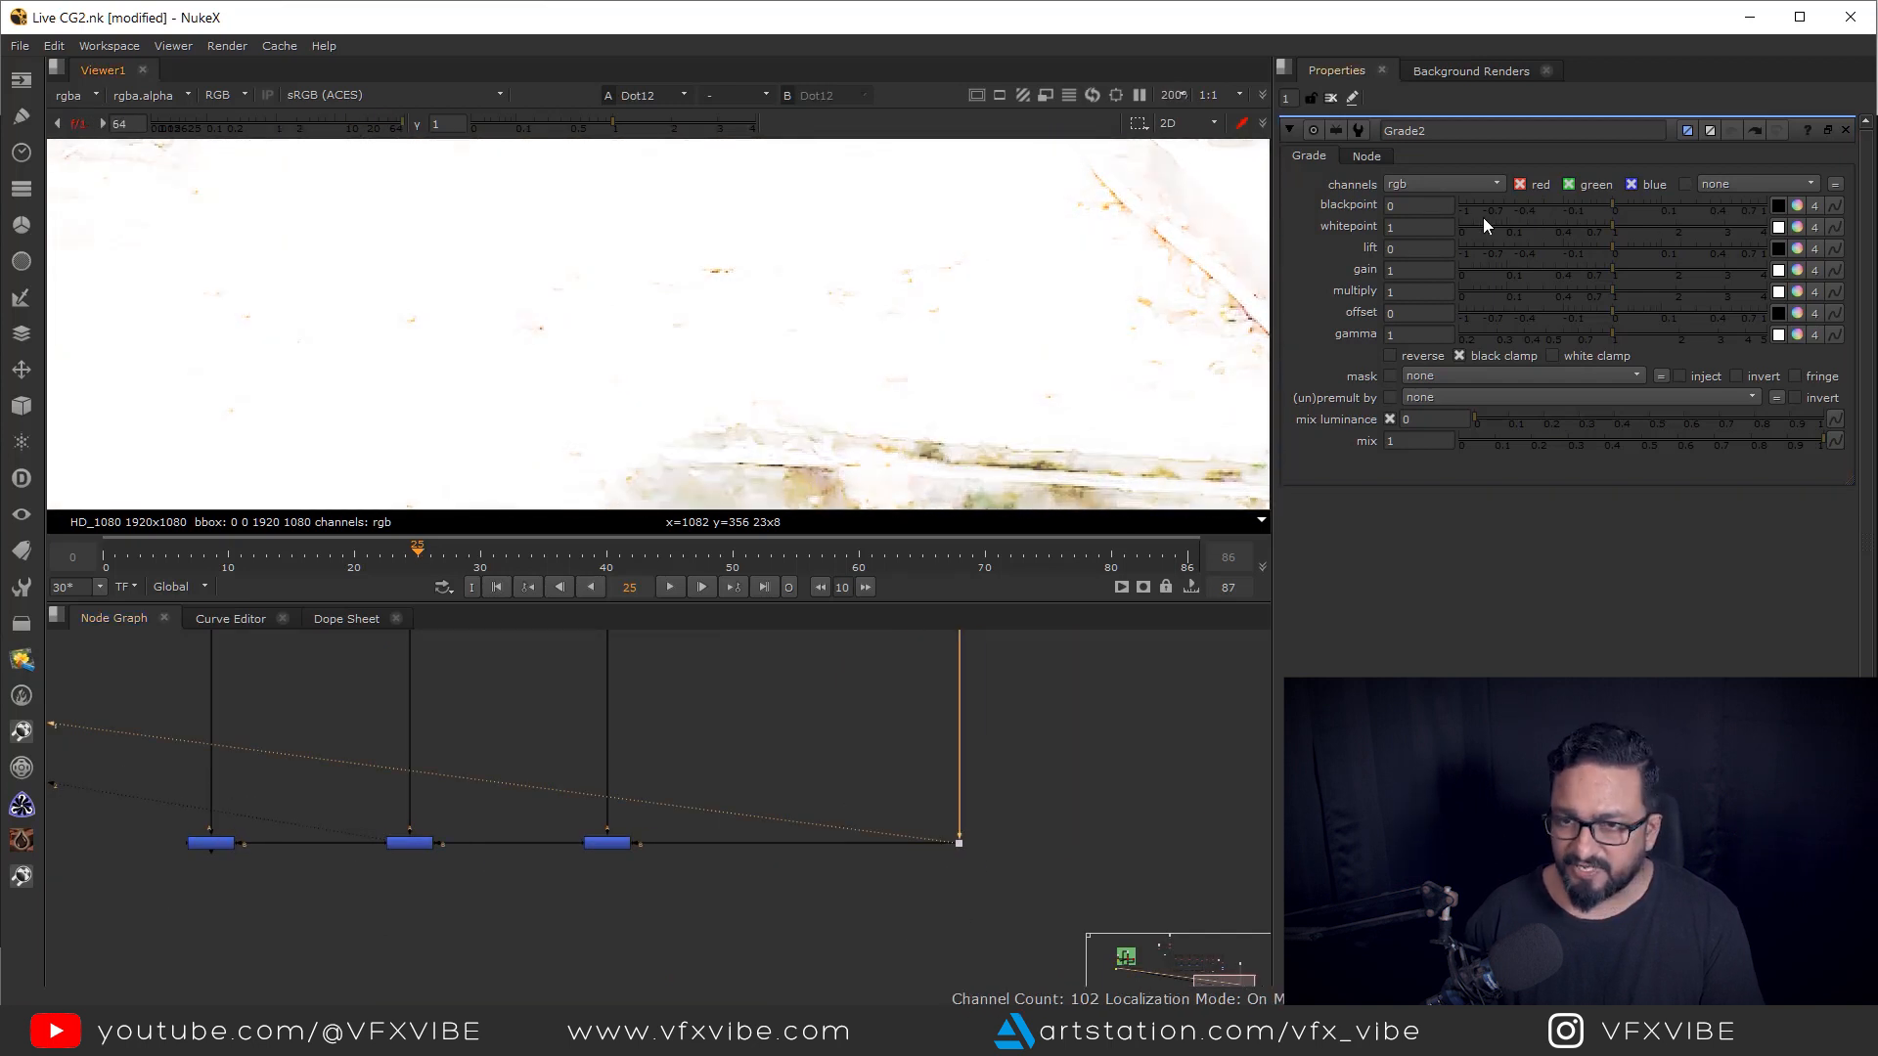
scroll(968, 430, "up", 6)
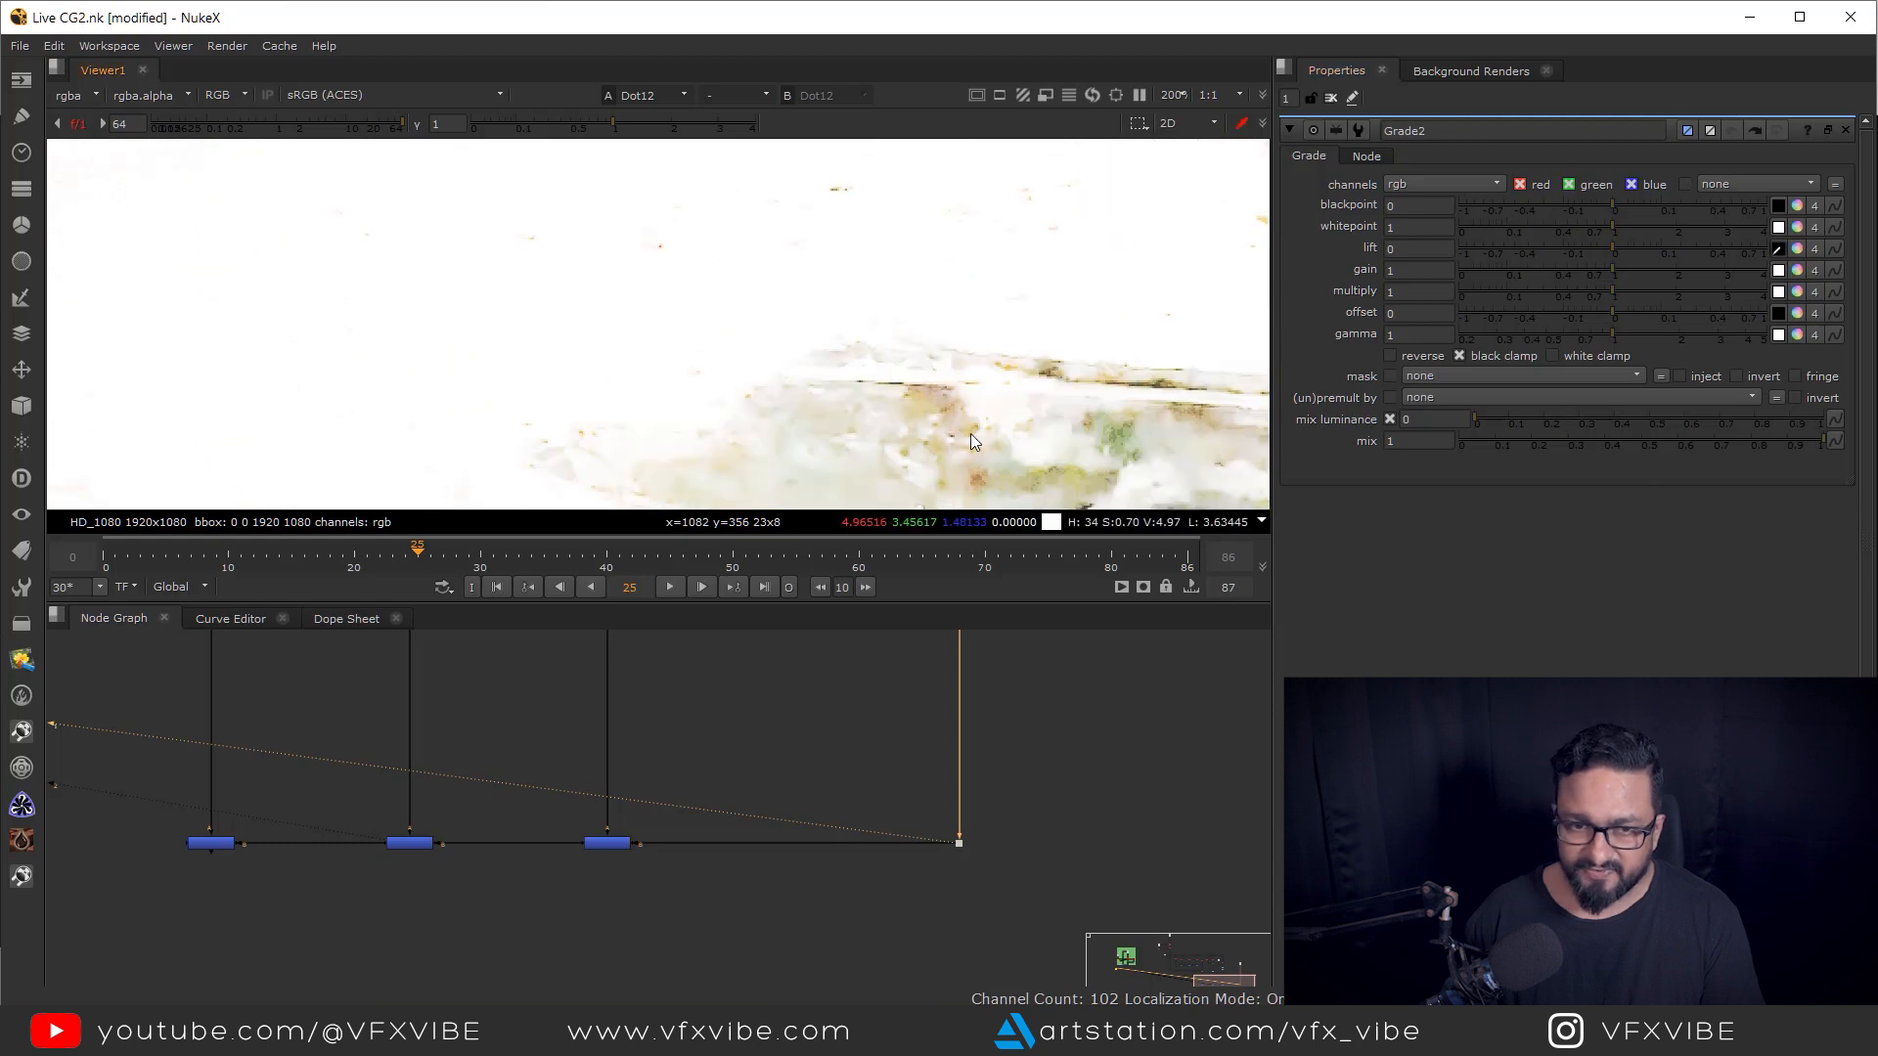
left_click_drag(794, 306, 847, 331)
- View the shadow matte branch's Invert and Grade outputs
left_click_drag(822, 786, 983, 983)
scroll(841, 841, "up", 1)
left_click(779, 824)
key("1")
left_click(782, 867)
key("1")
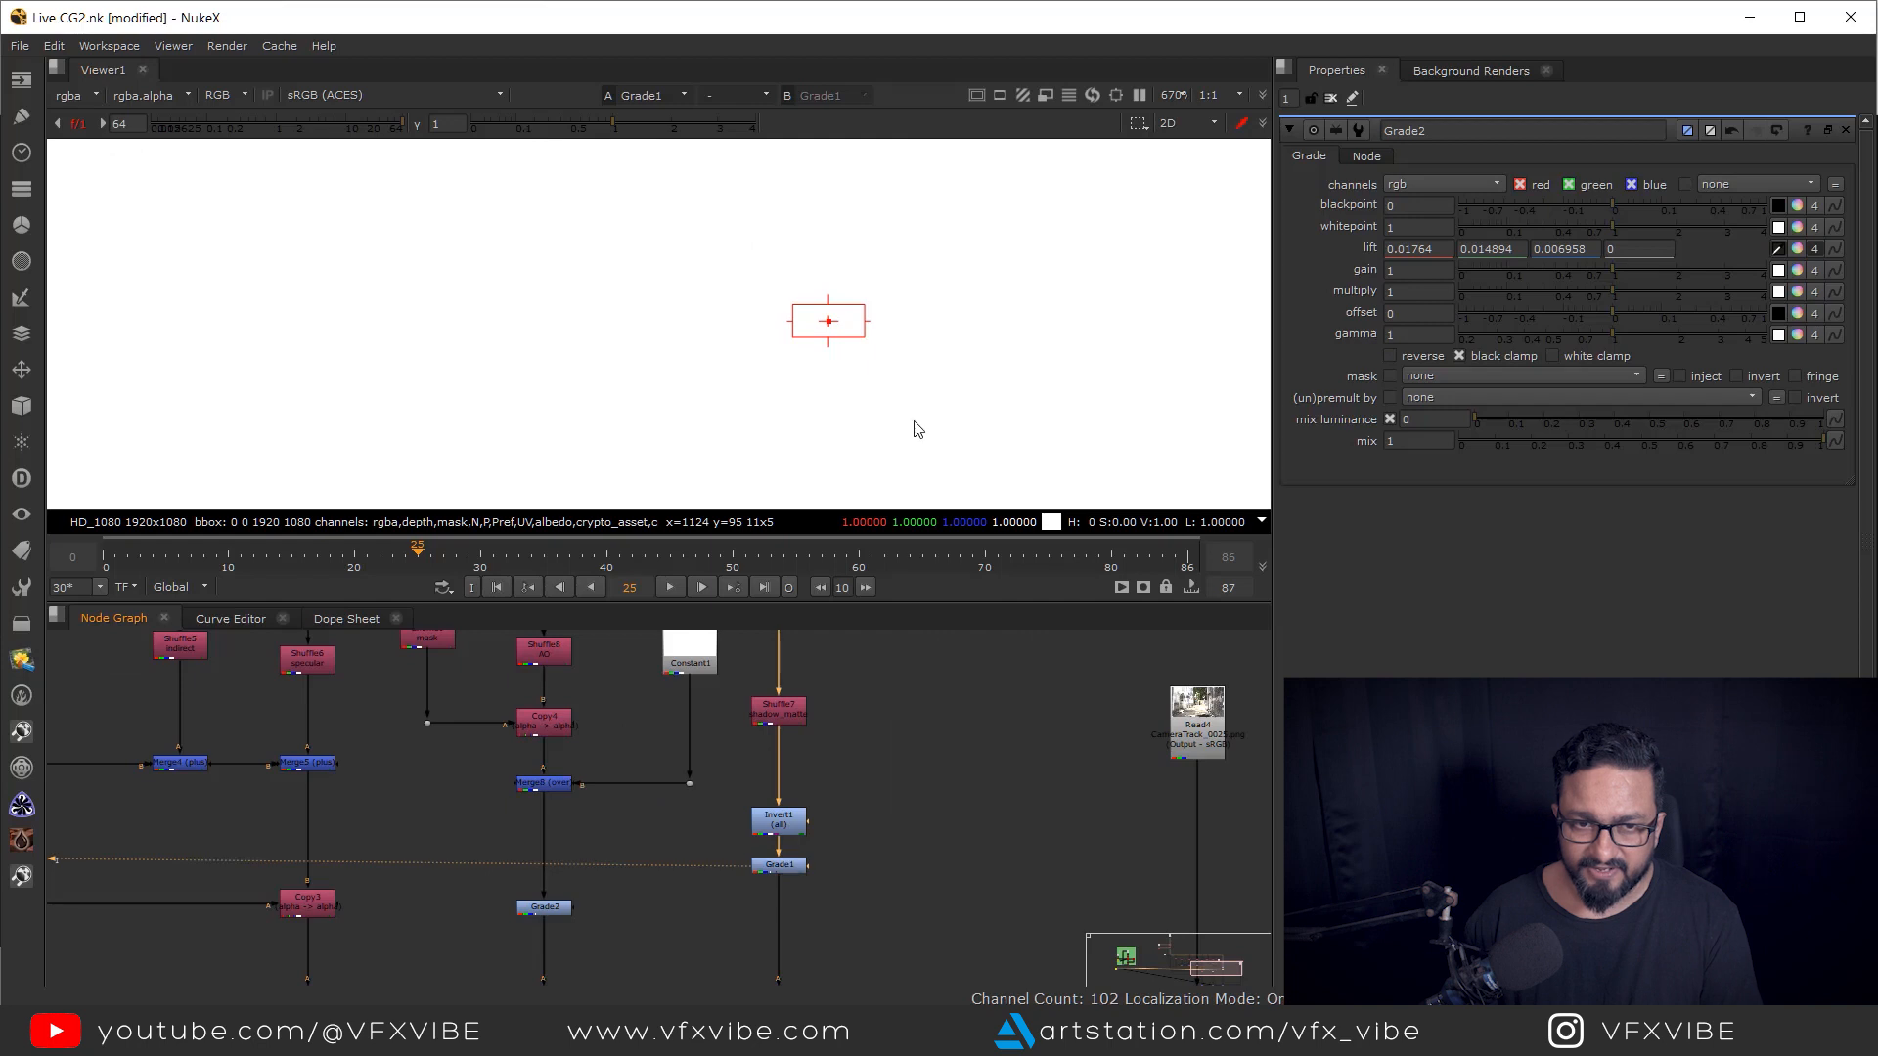
- Copy the AO branch's Grade below the shadow matte's existing Grade and return the viewer gain to 1
scroll(910, 391, "down", 3)
left_click_drag(904, 839, 672, 968)
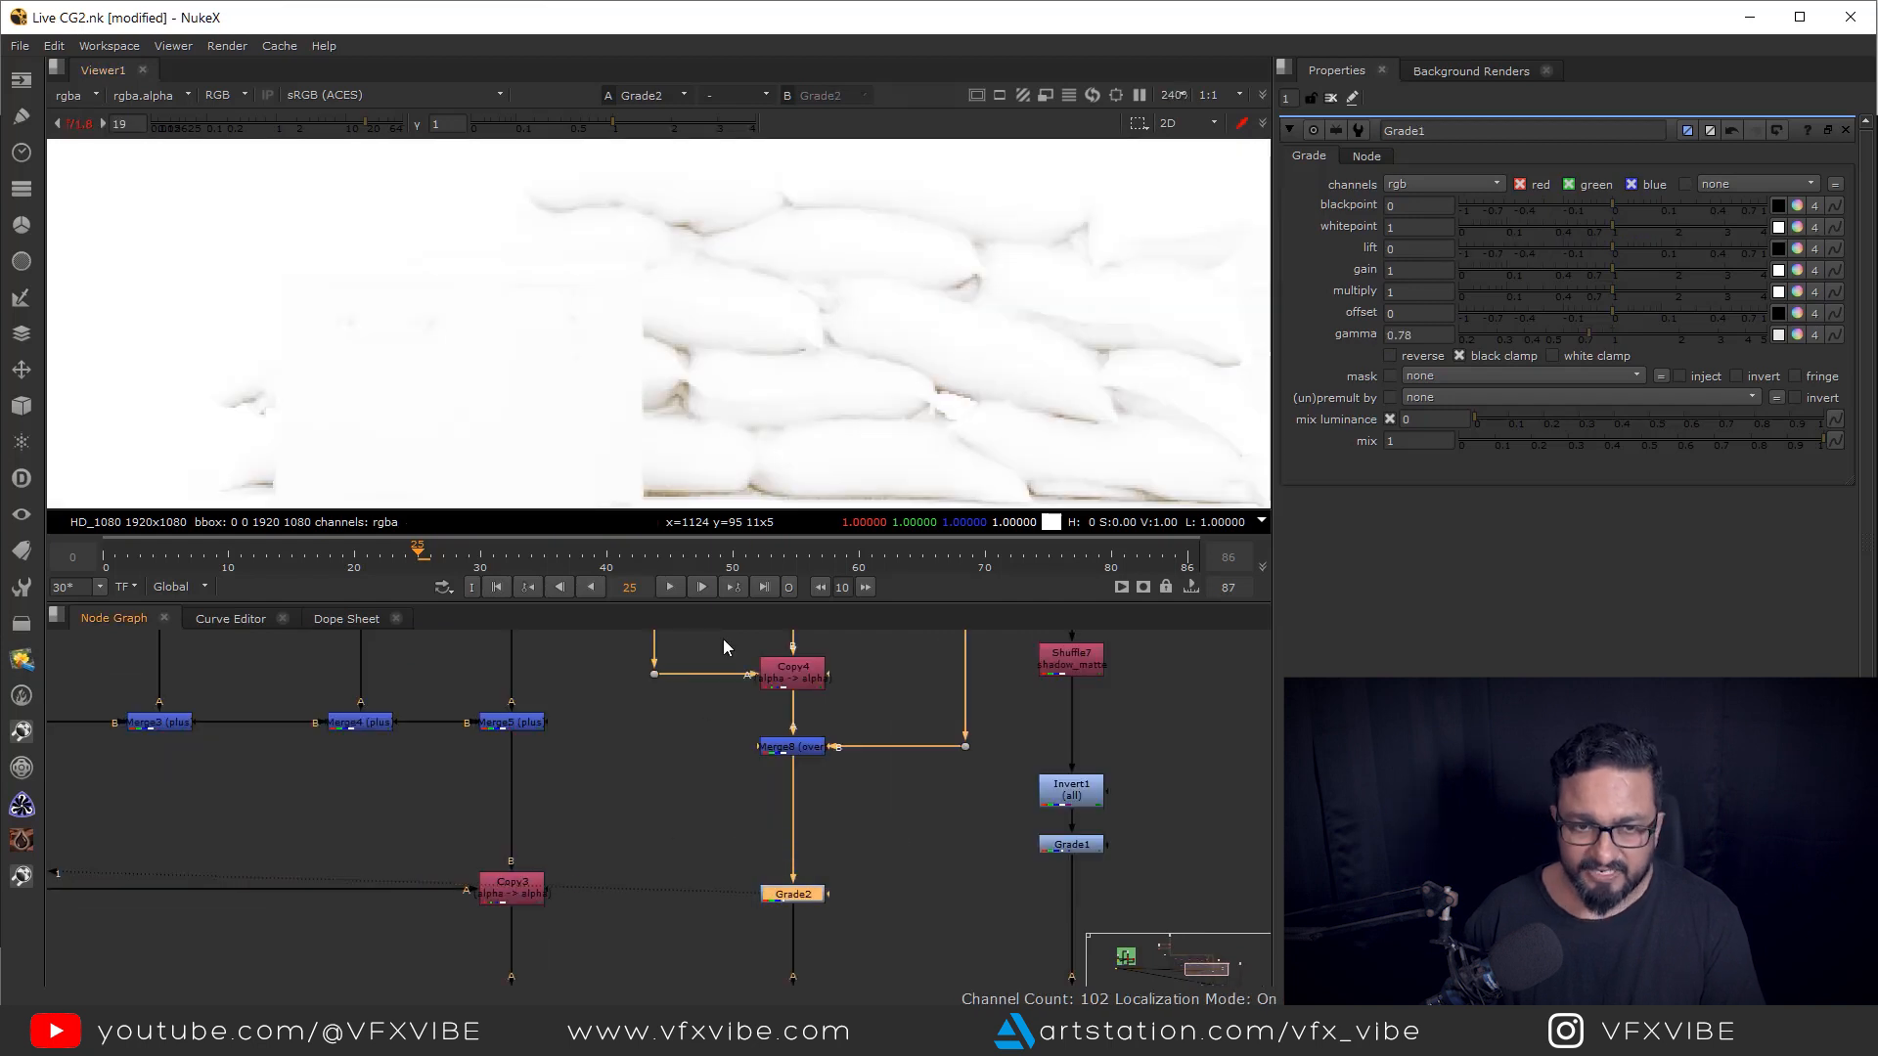
scroll(939, 401, "up", 3)
left_click_drag(361, 129, 276, 126)
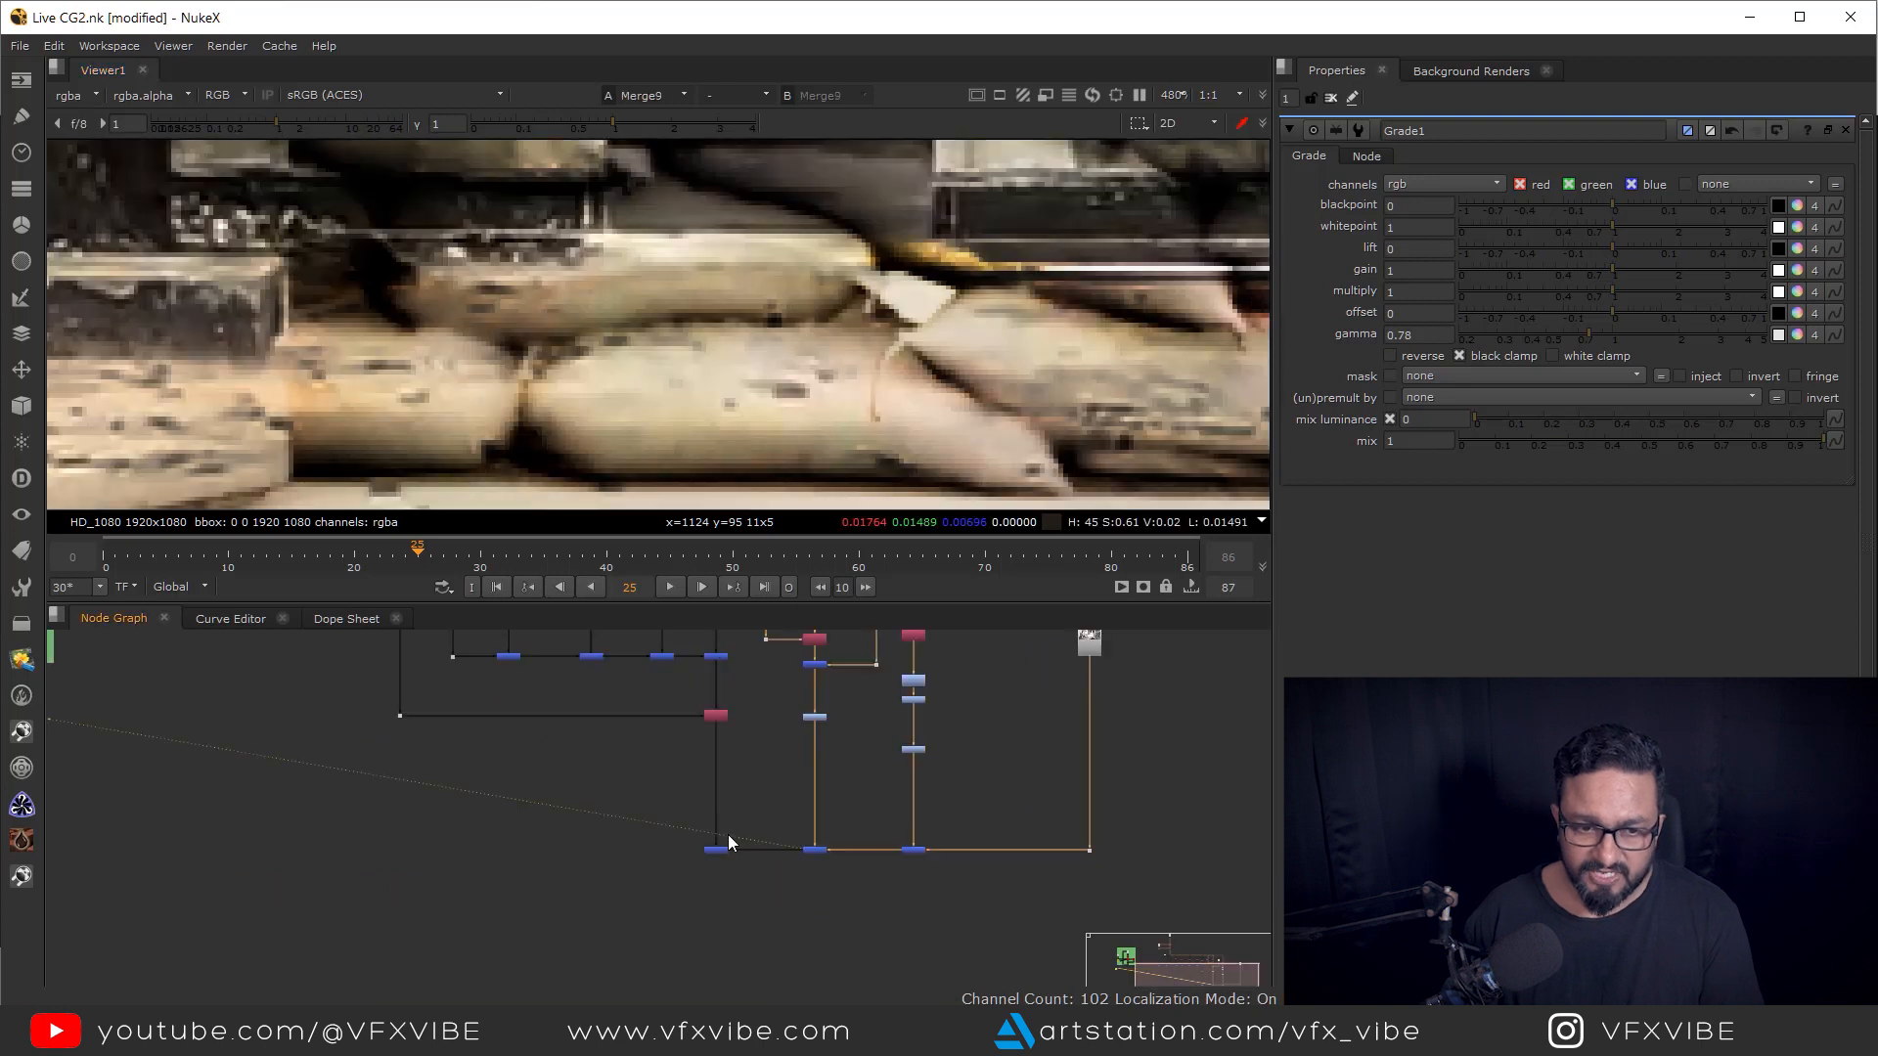
- View the final CG Merge in a maximized viewer and examine the shadows and AO around the crate and sandbags
left_click_drag(759, 803, 616, 927)
key("1")
key("f")
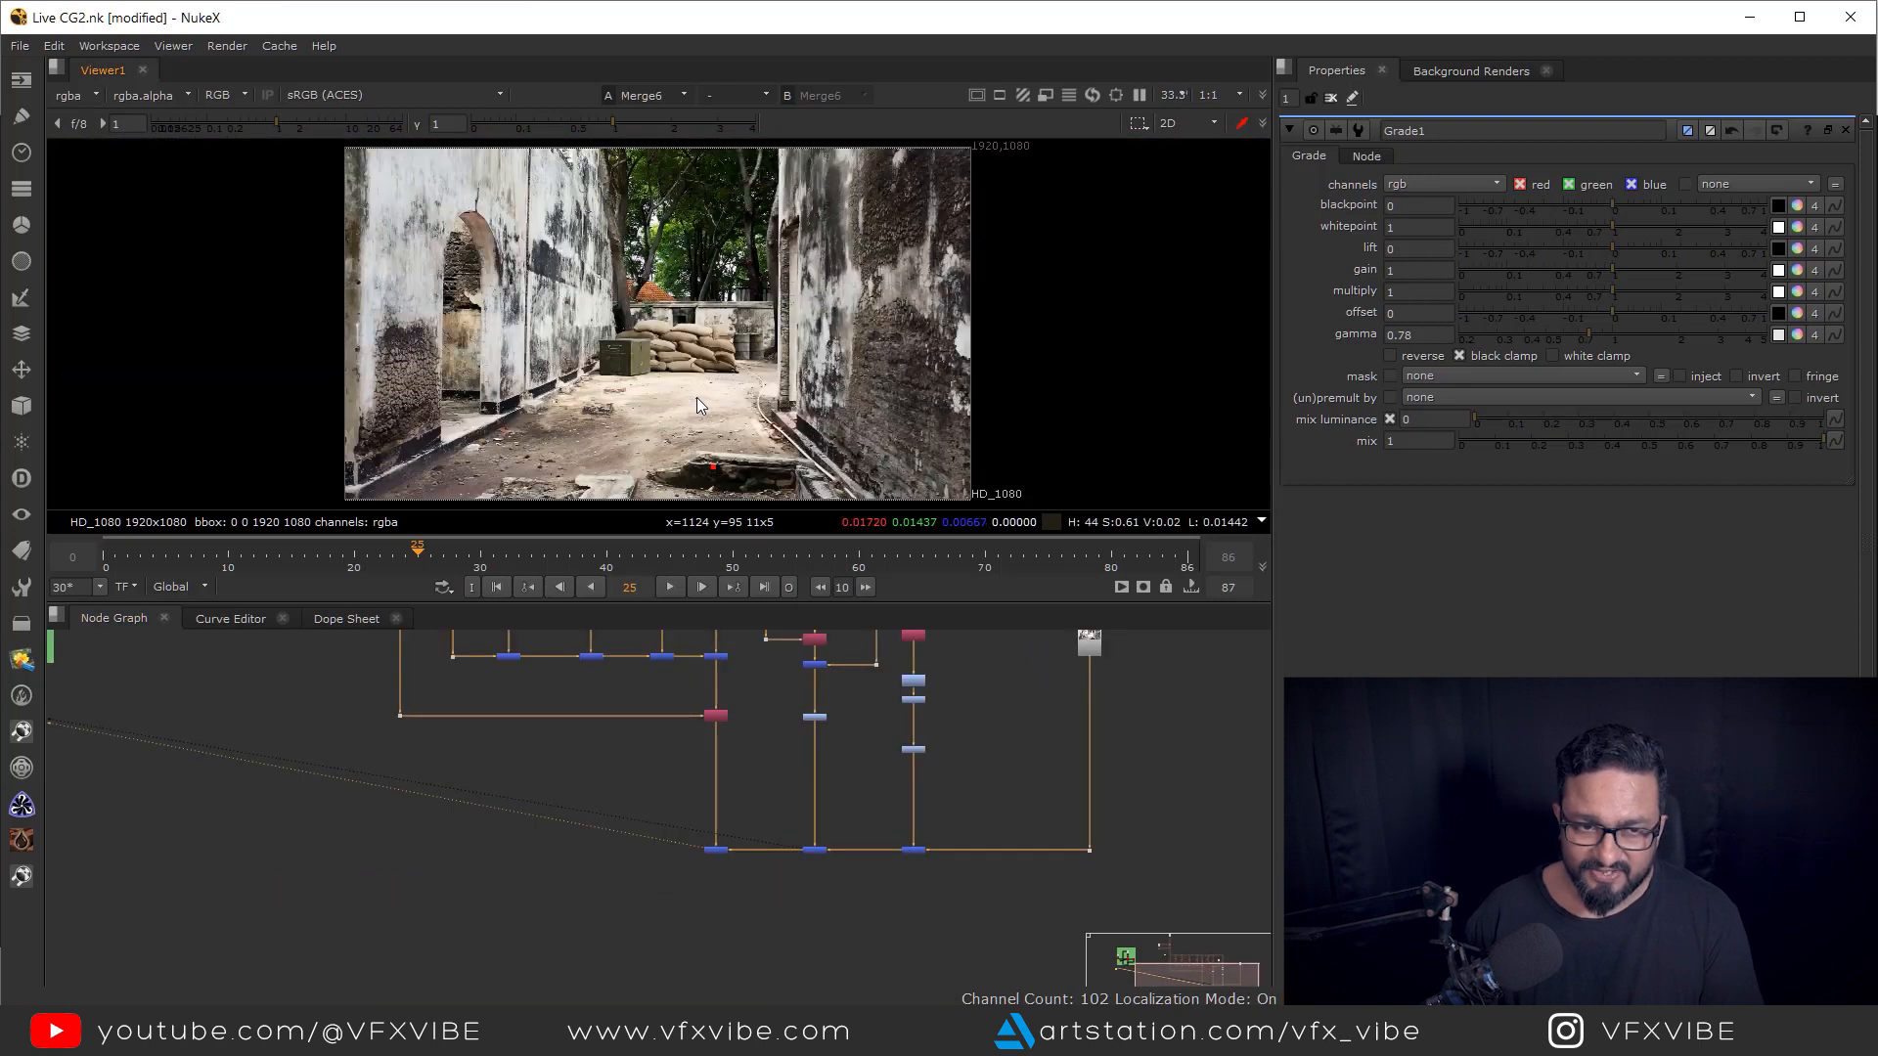
key("space")
scroll(1005, 636, "up", 4)
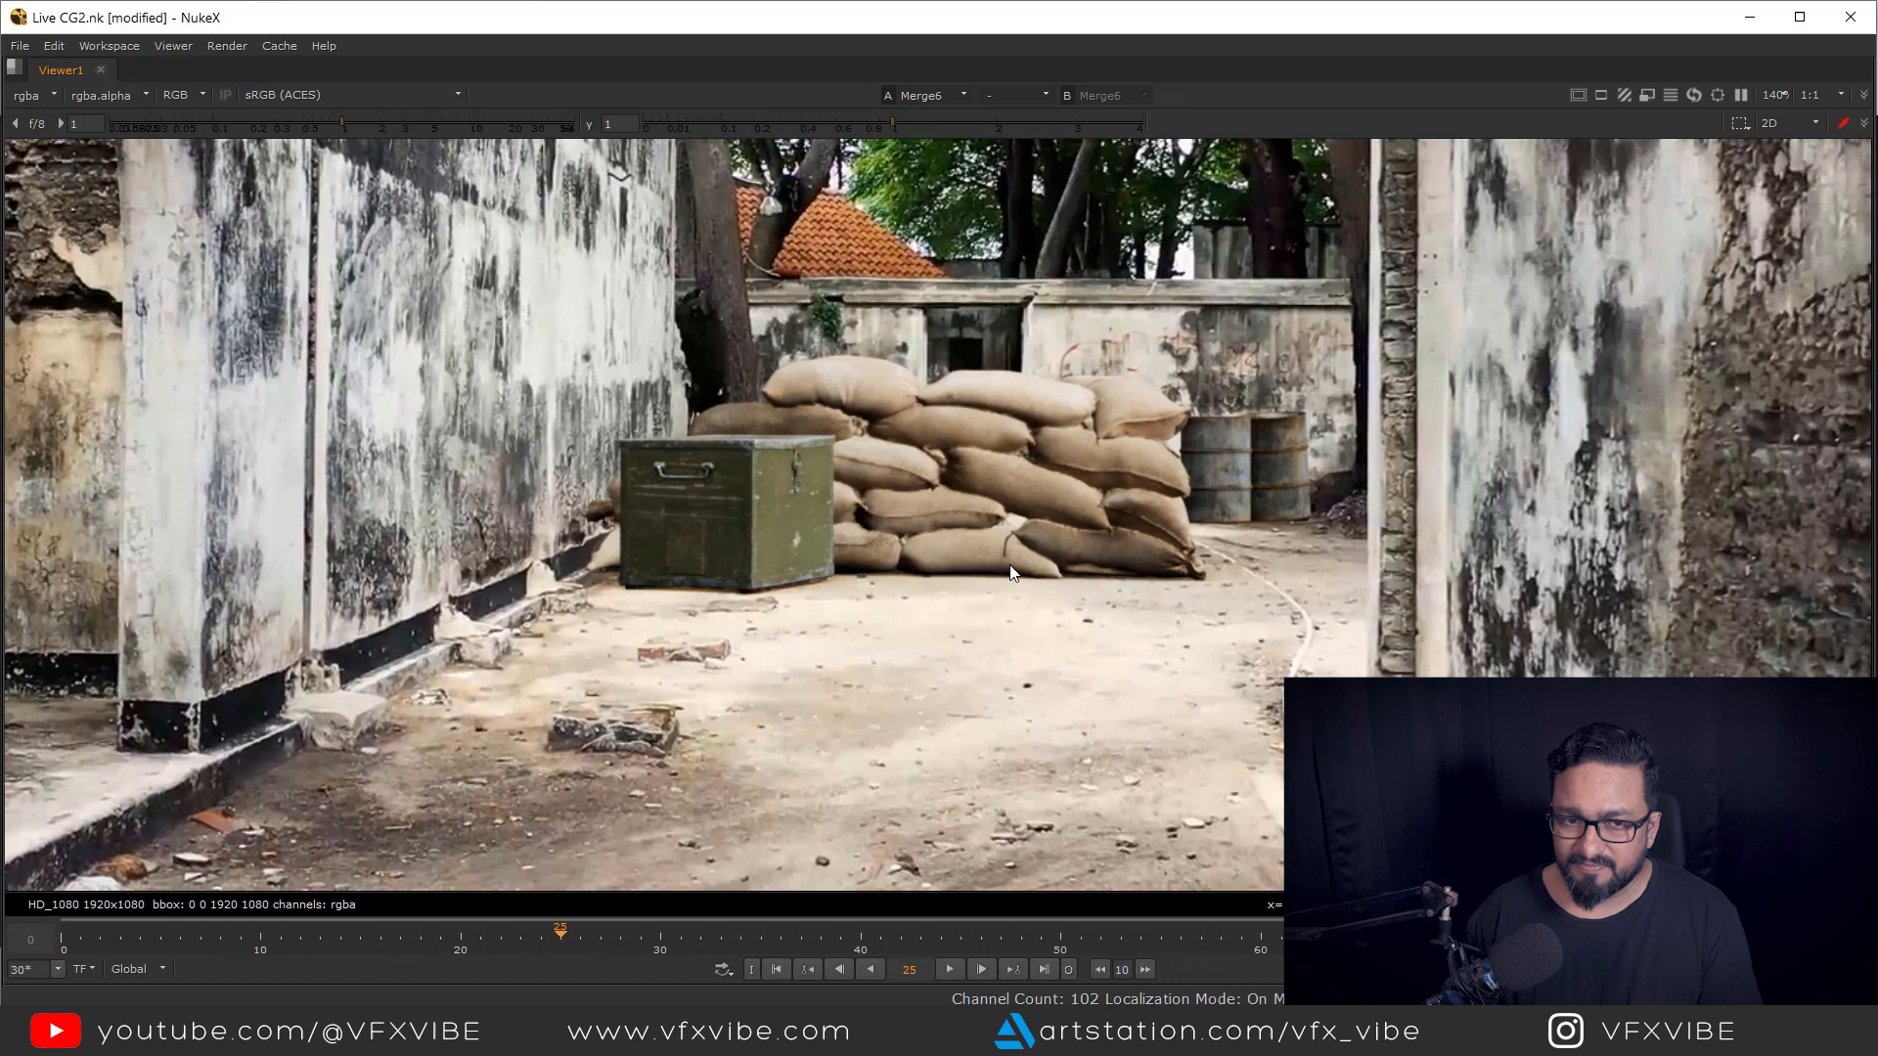
left_click_drag(1009, 565, 986, 624)
scroll(994, 614, "up", 3)
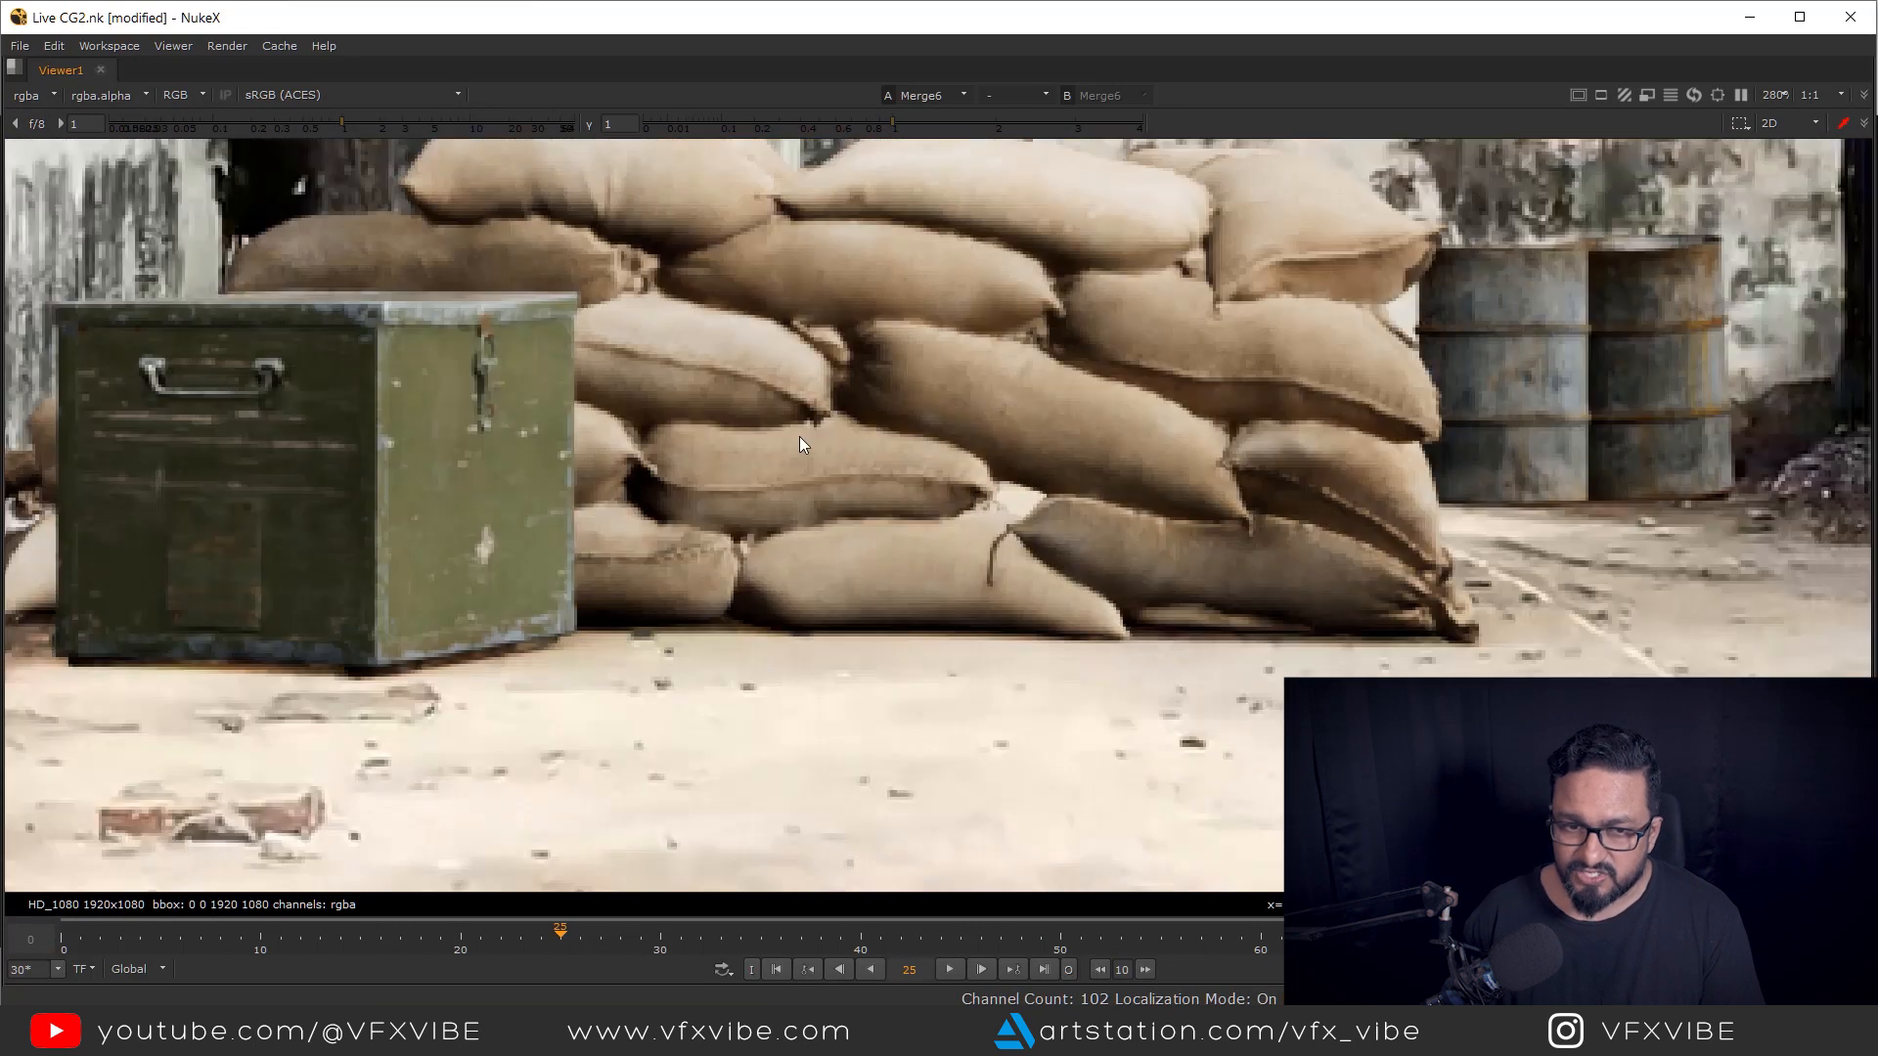
scroll(864, 565, "up", 1)
left_click_drag(861, 561, 980, 546)
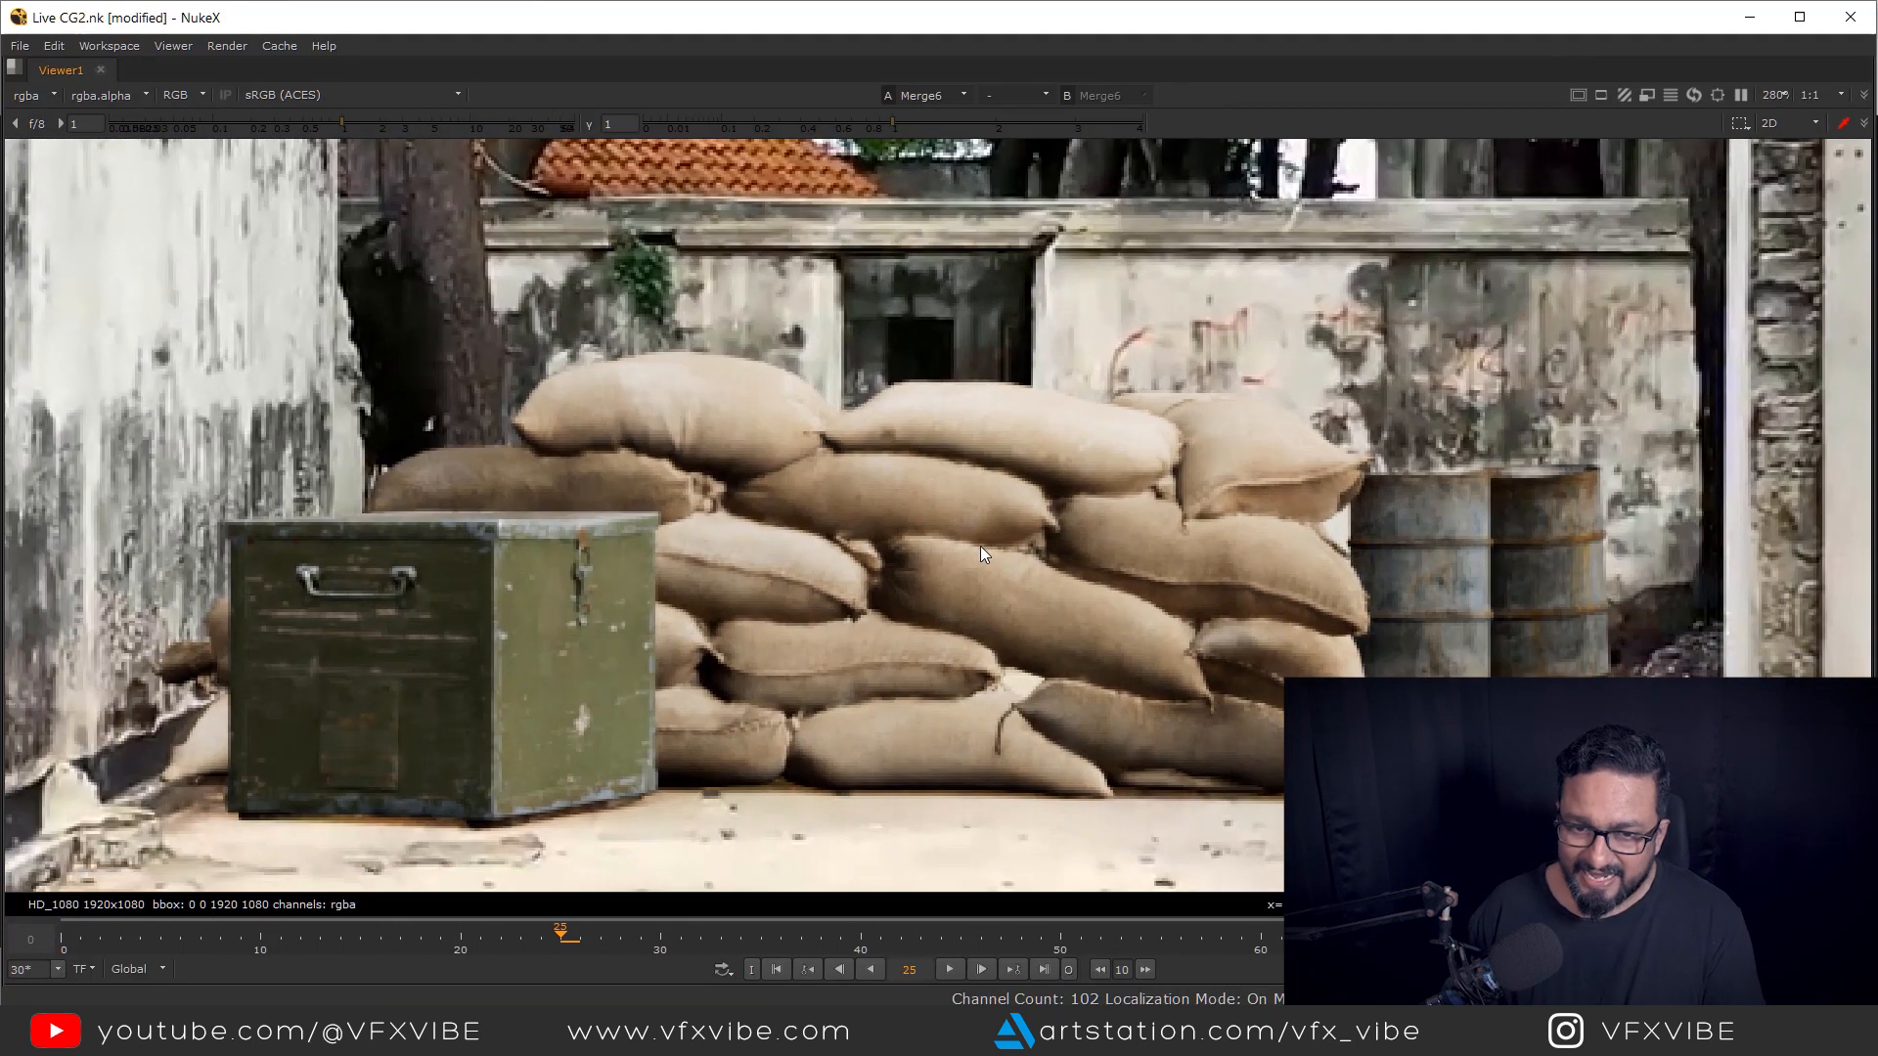
scroll(980, 545, "down", 2)
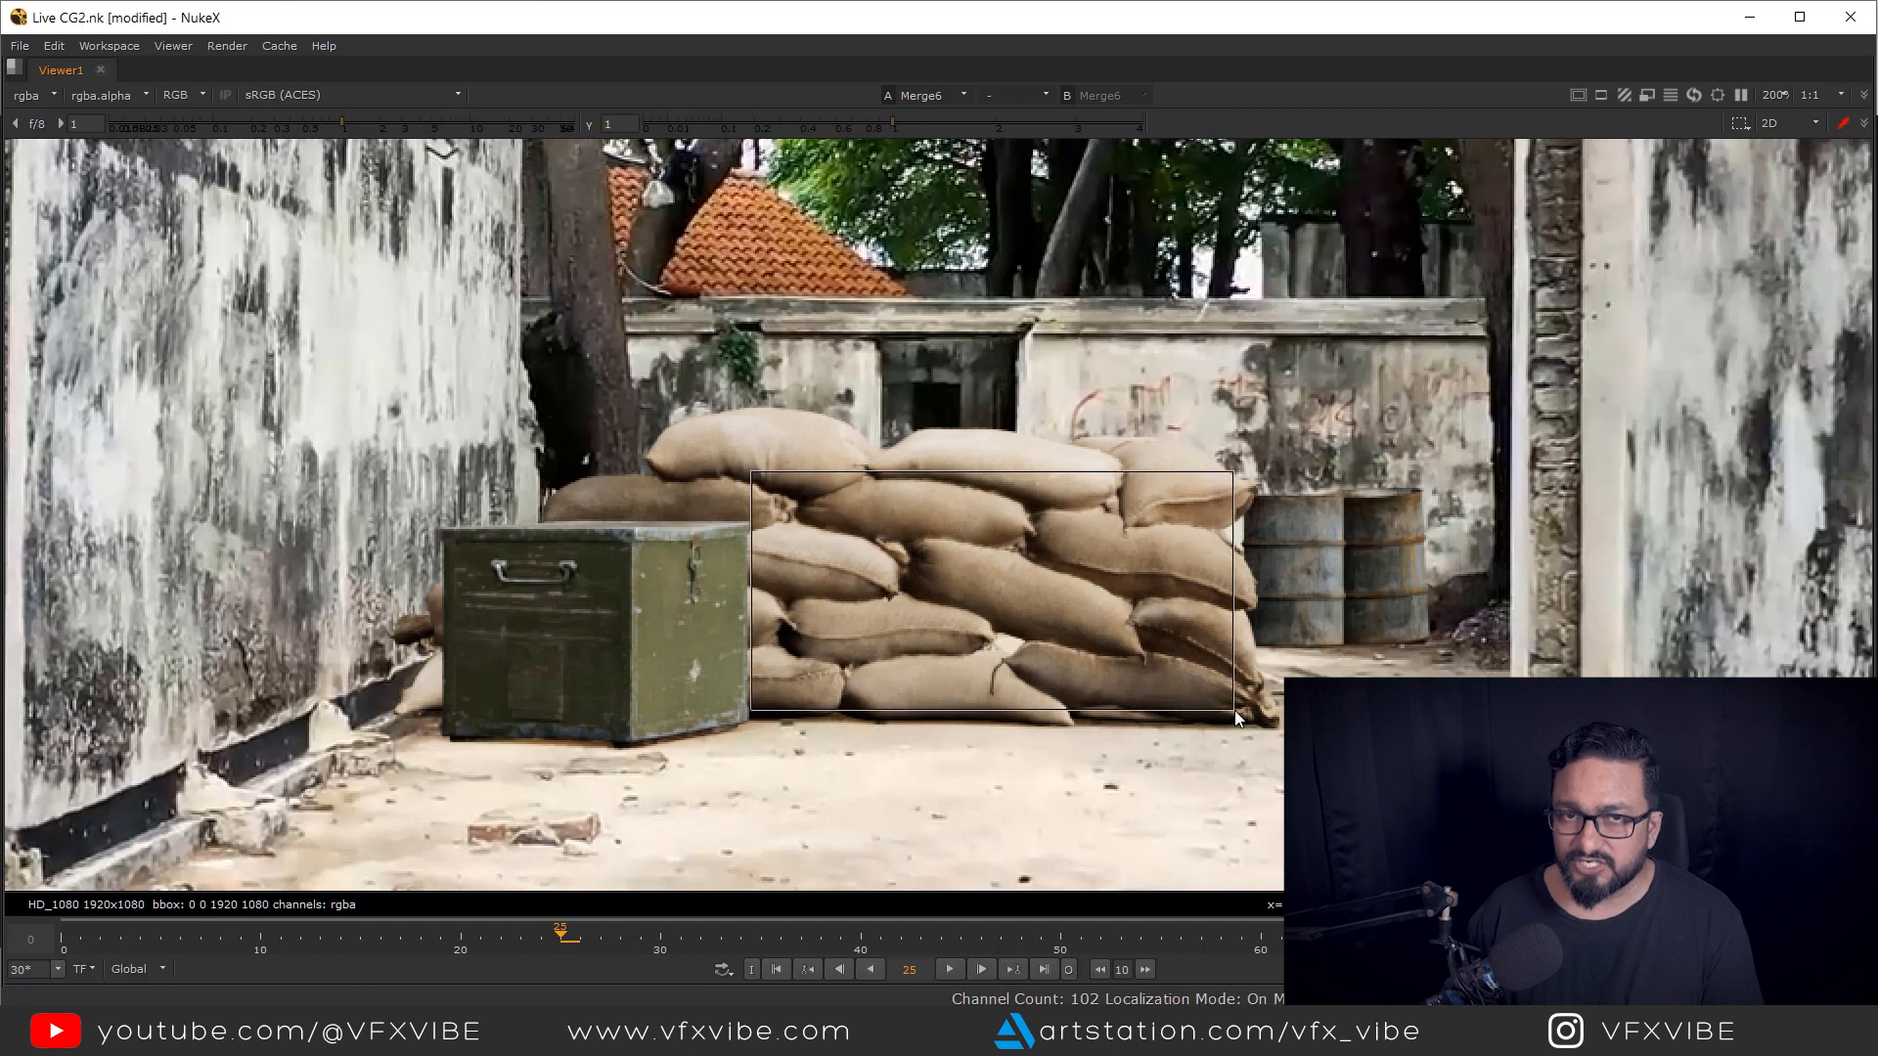
- Restore the node graph layout and set the AO Grade's lift to 0.08 red, 0.067546 green and 0.031556 blue
key("f")
key("space")
scroll(905, 723, "up", 2)
left_click_drag(893, 691, 1018, 1002)
left_click_drag(951, 708, 1001, 719)
left_click_drag(804, 652, 894, 767)
scroll(894, 767, "up", 2)
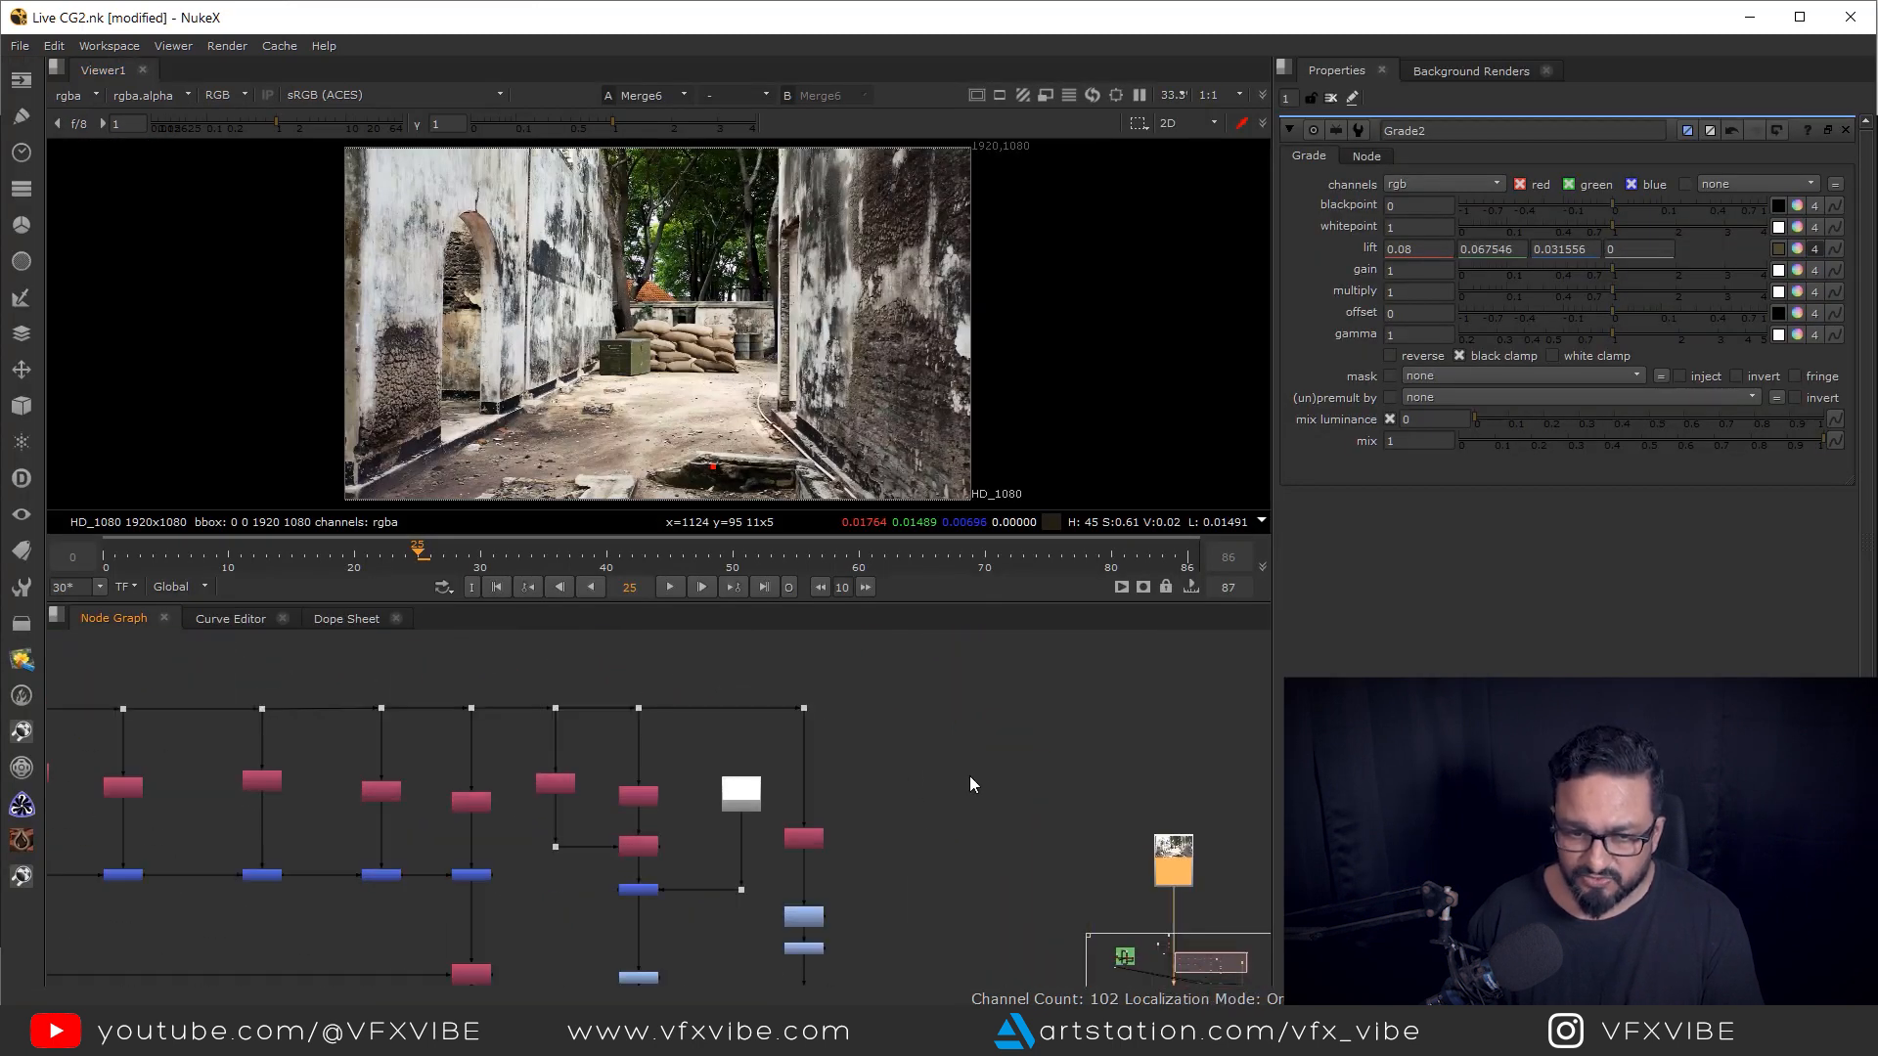
- Add a Shuffle on a new dot beyond the shadow matte branch, set its input layer to UV, and view it
key("Tab")
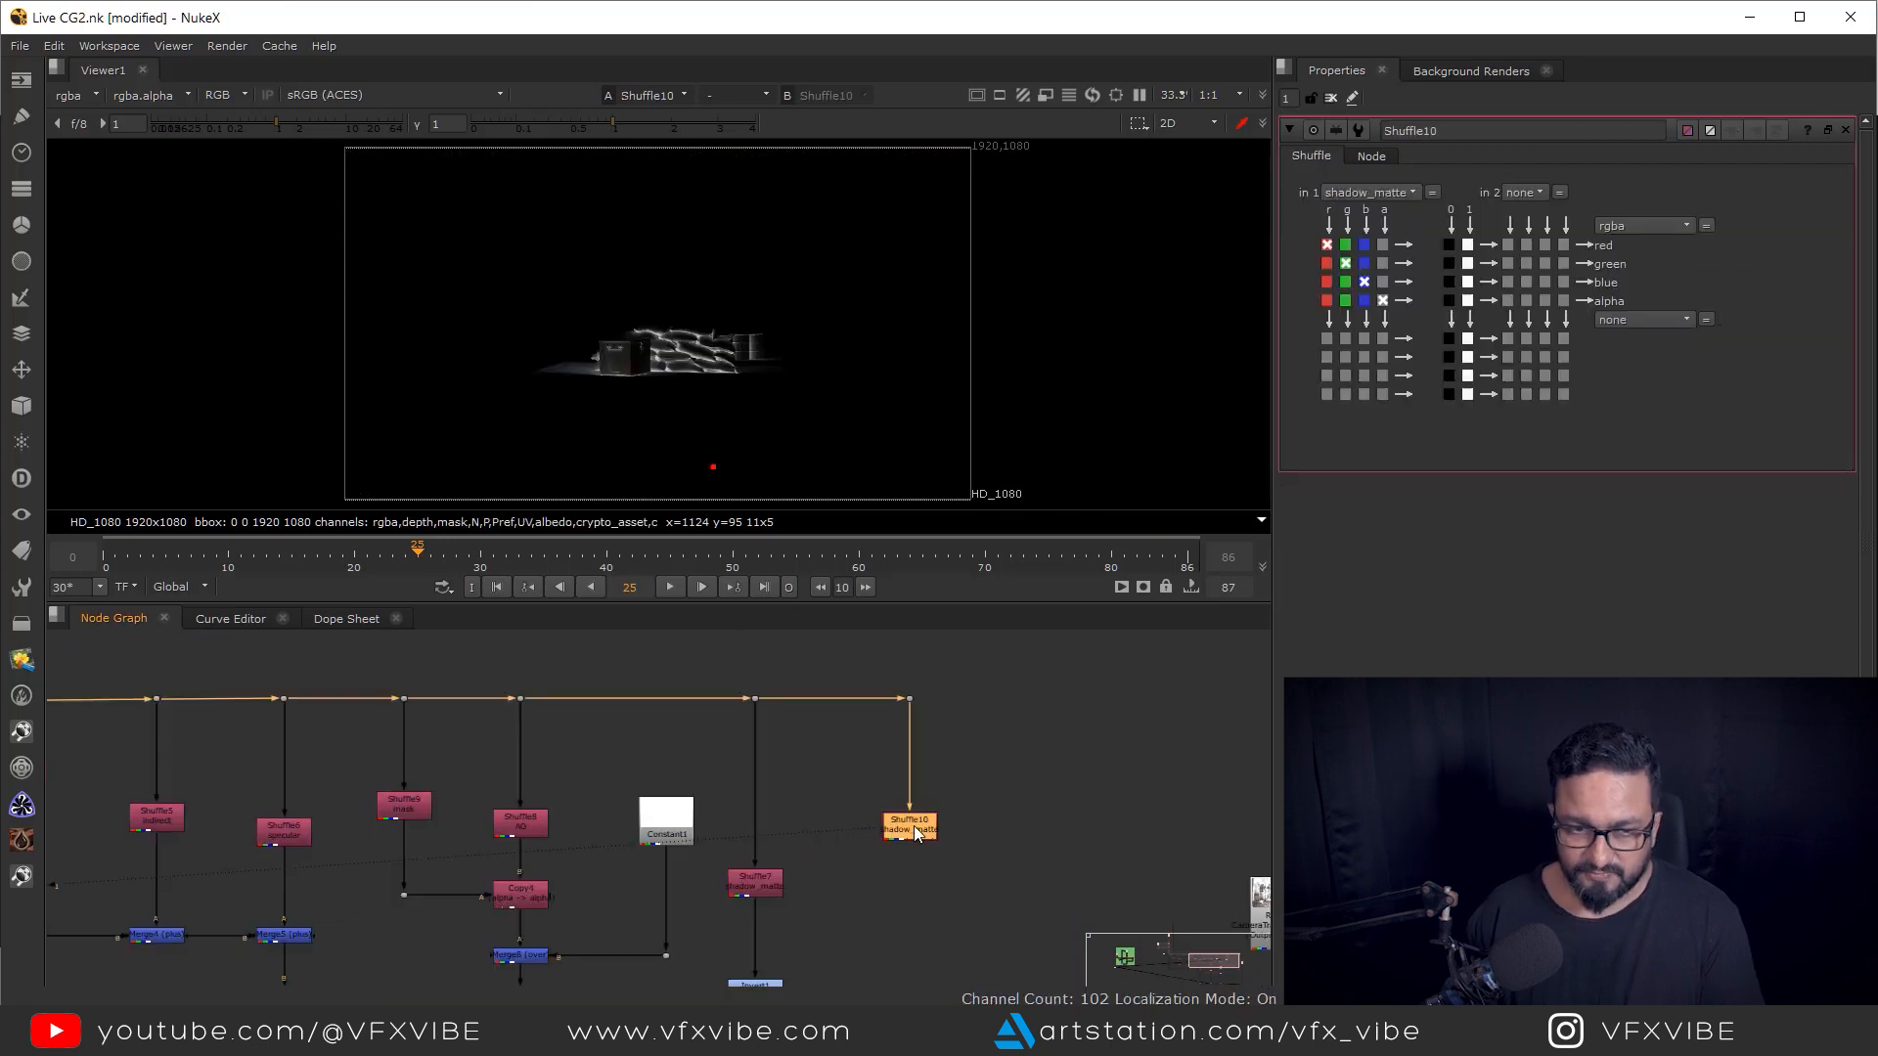
left_click(1369, 193)
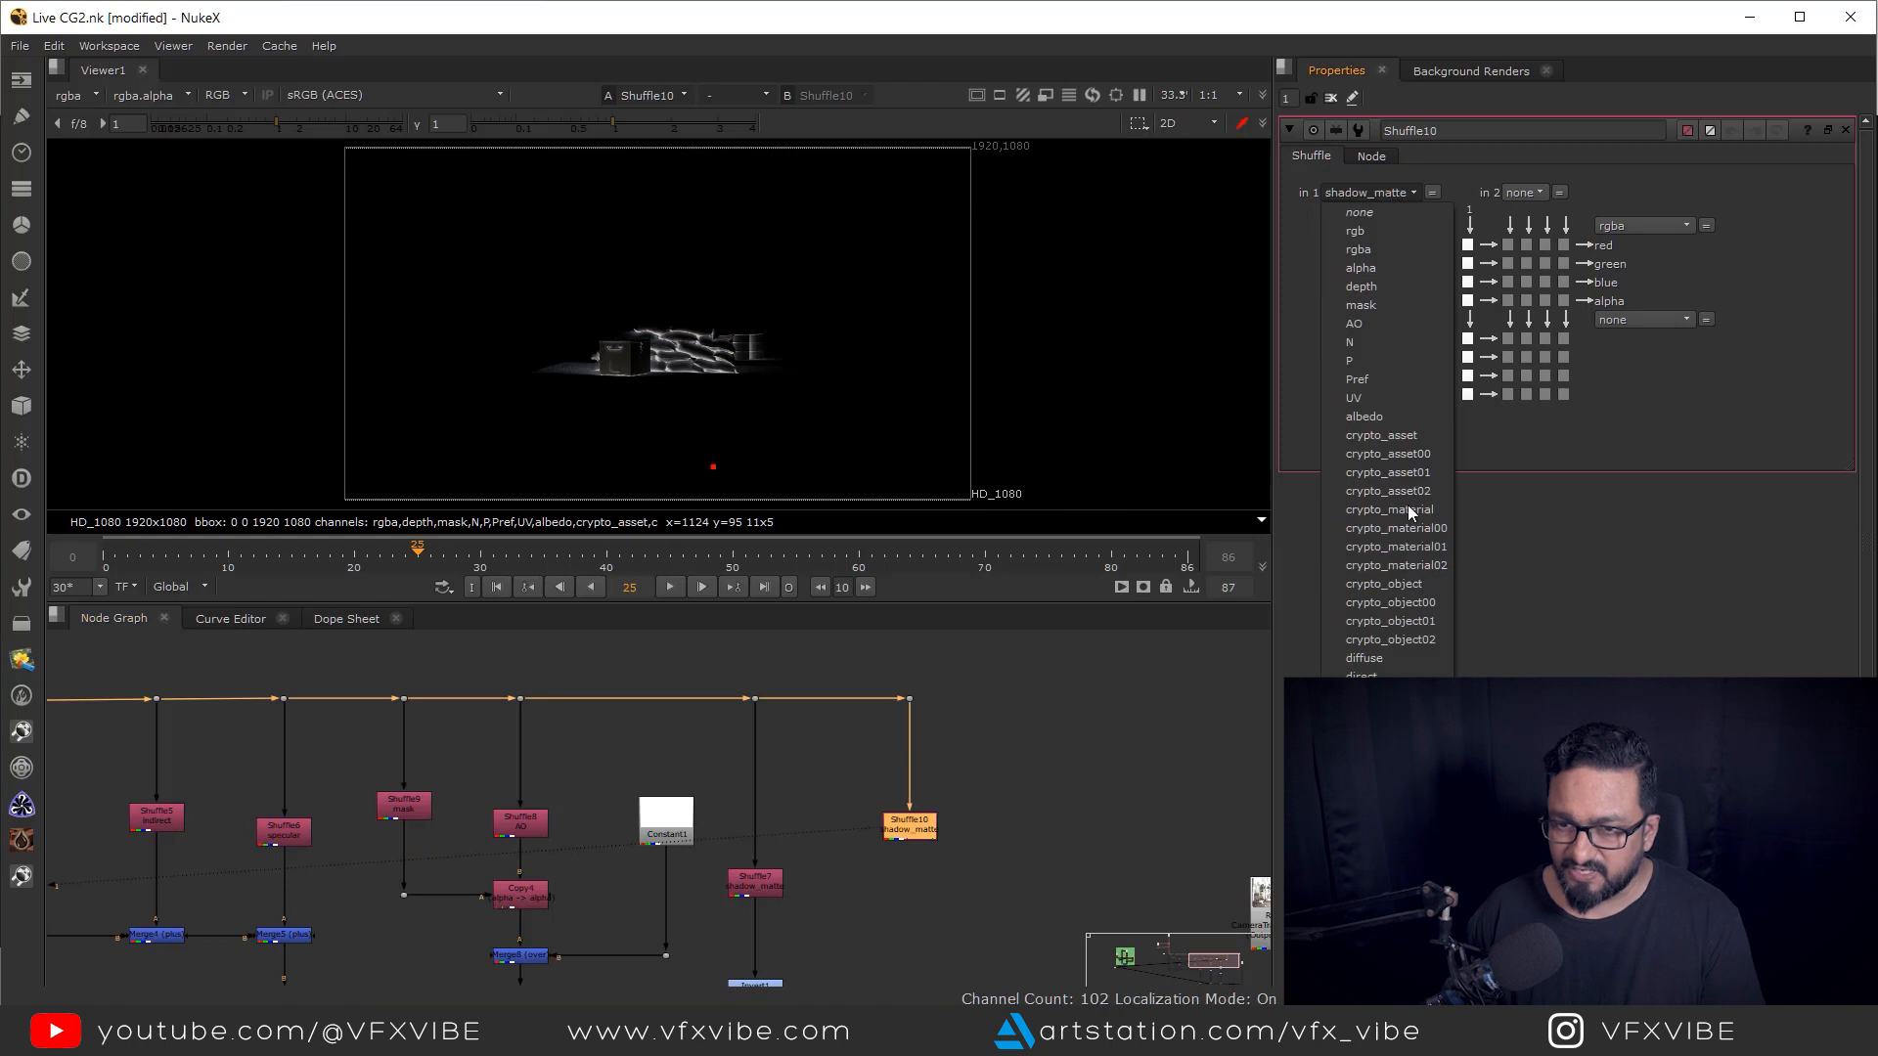
left_click(1377, 396)
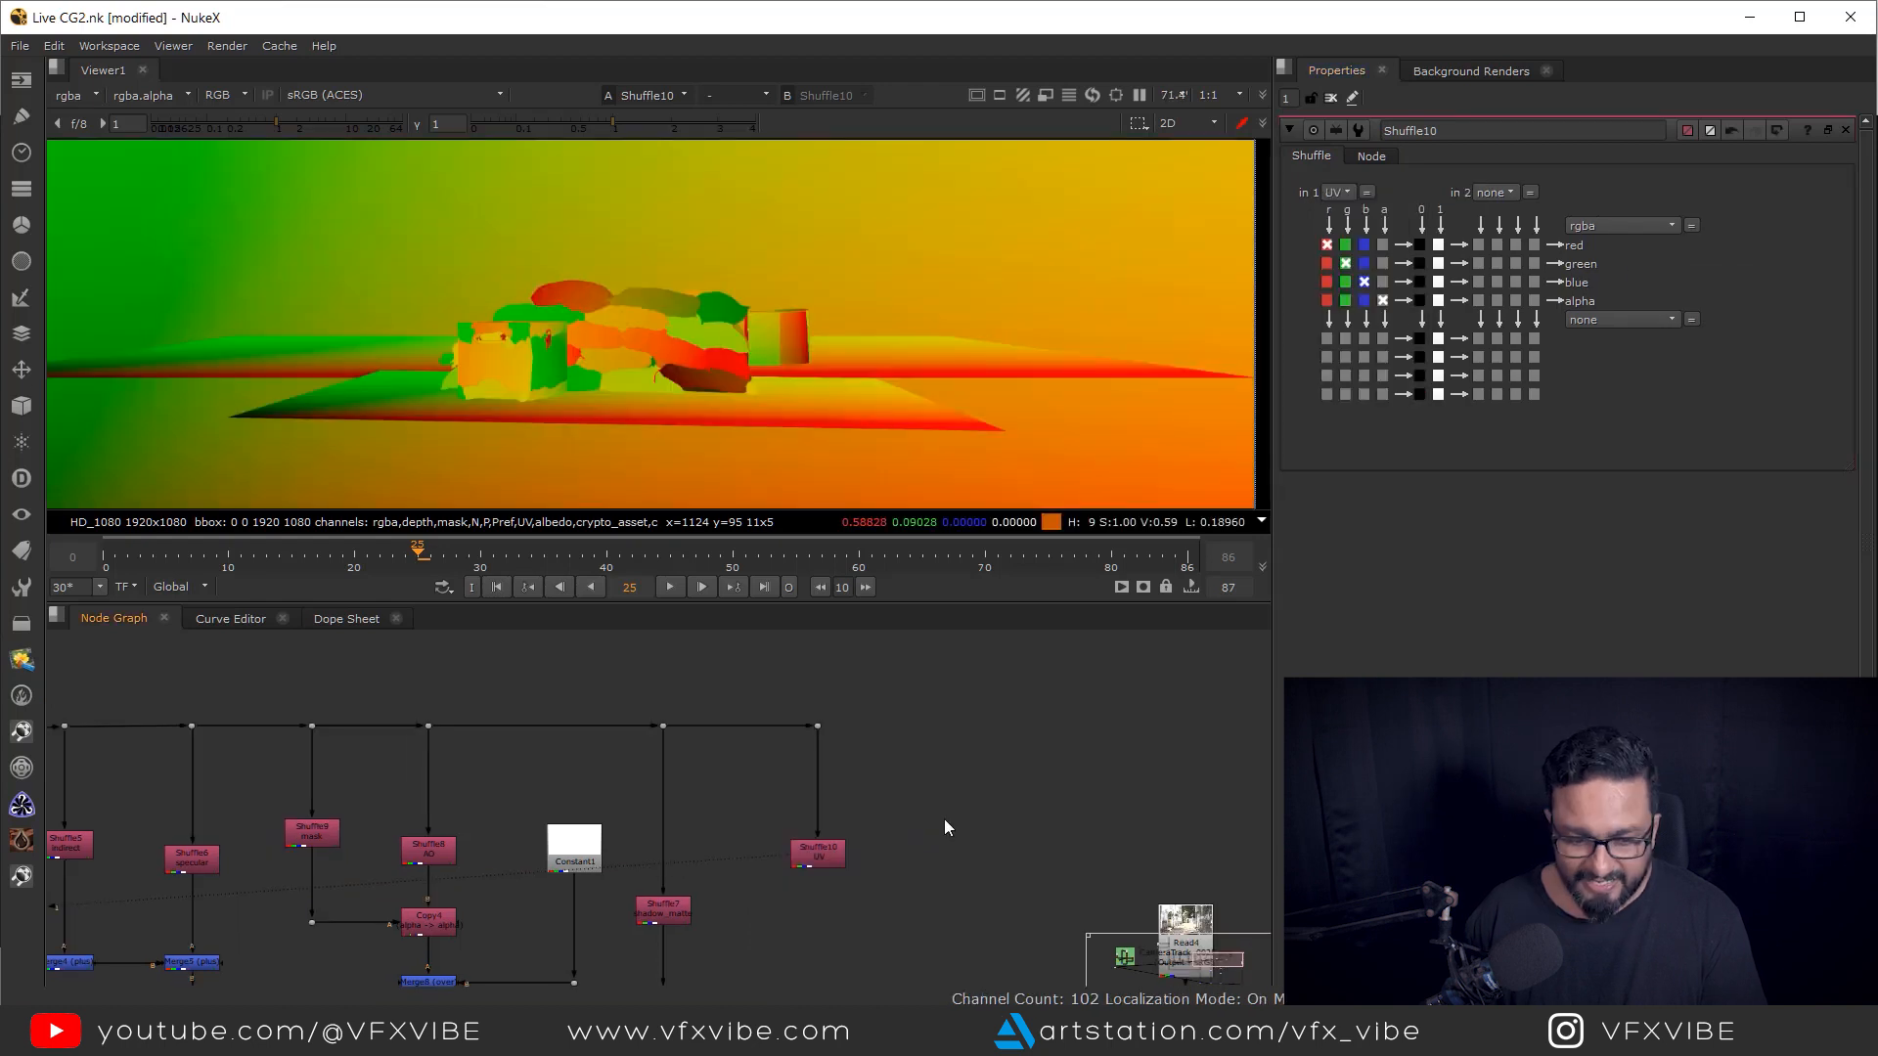
- Add an STMap beside the UV Shuffle and a Noise node above it, with both feeding the STMap
key("Tab")
type("stmap")
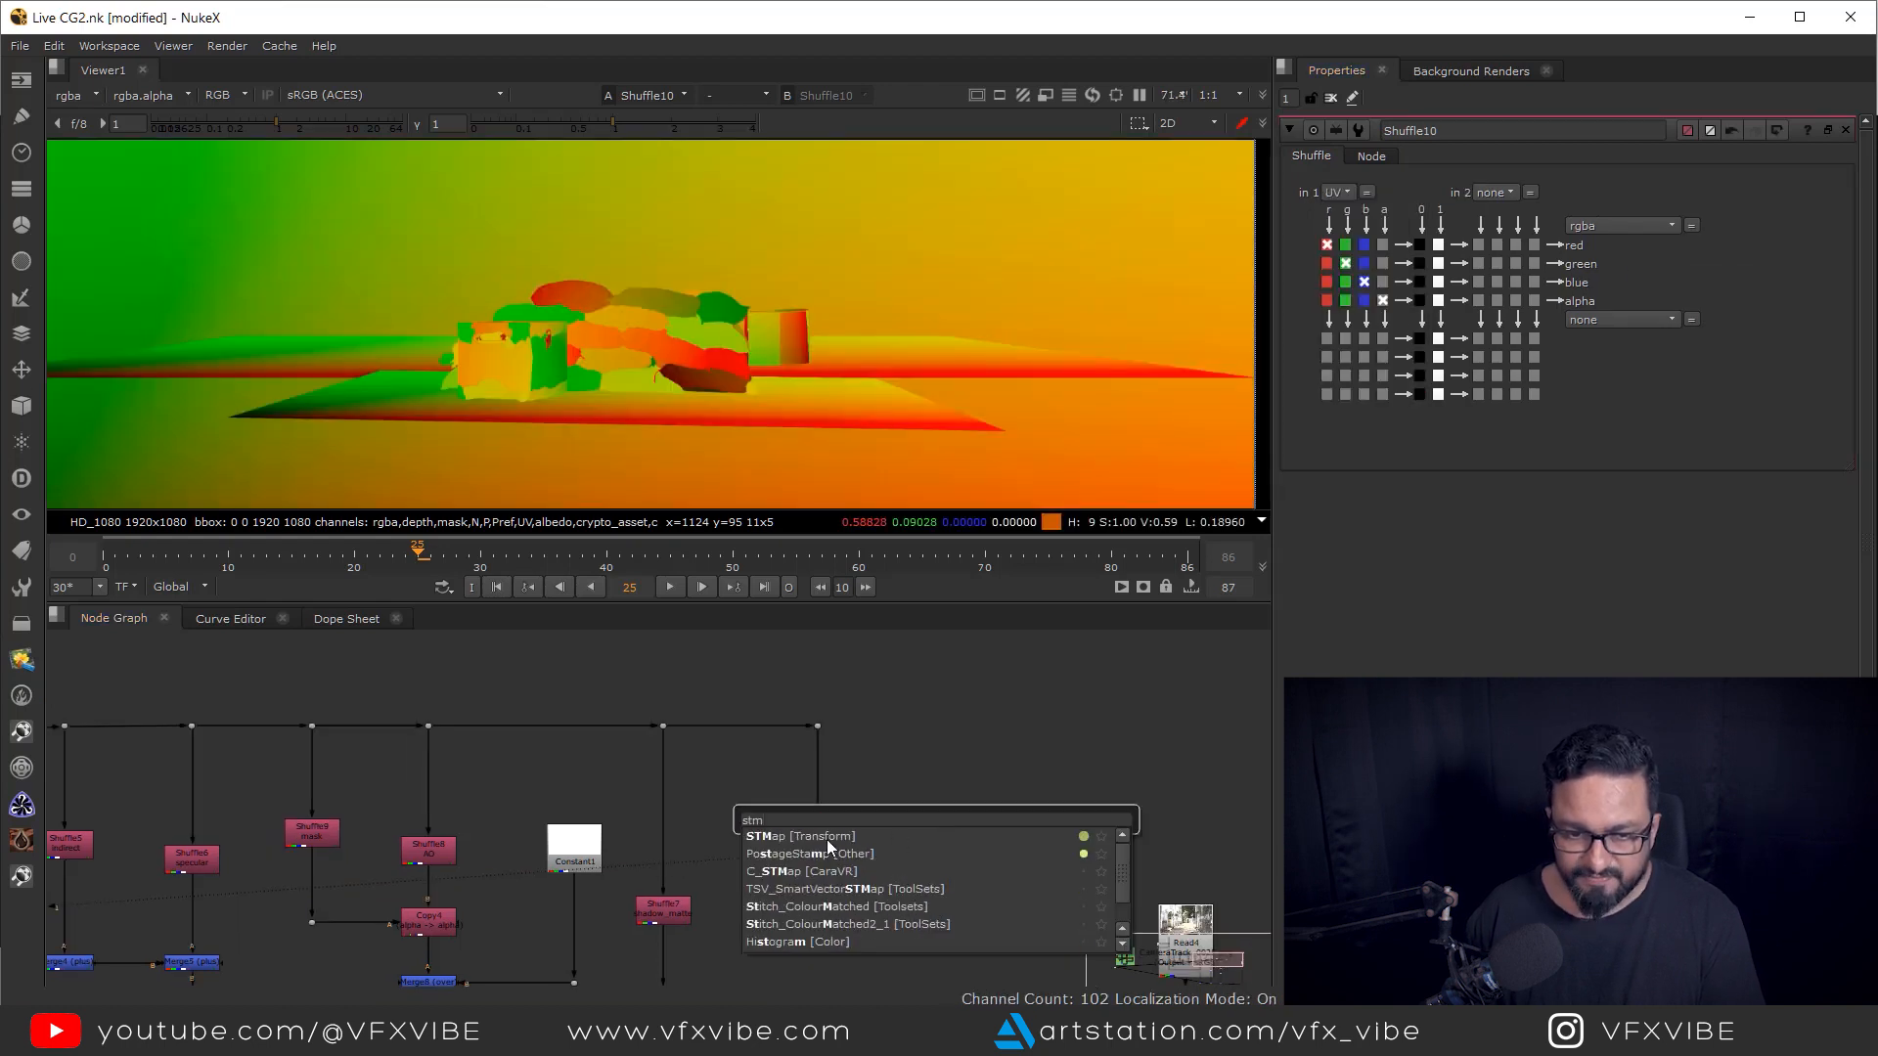
key("Return")
scroll(925, 841, "up", 3)
left_click(1008, 753)
key("Tab")
type("noise")
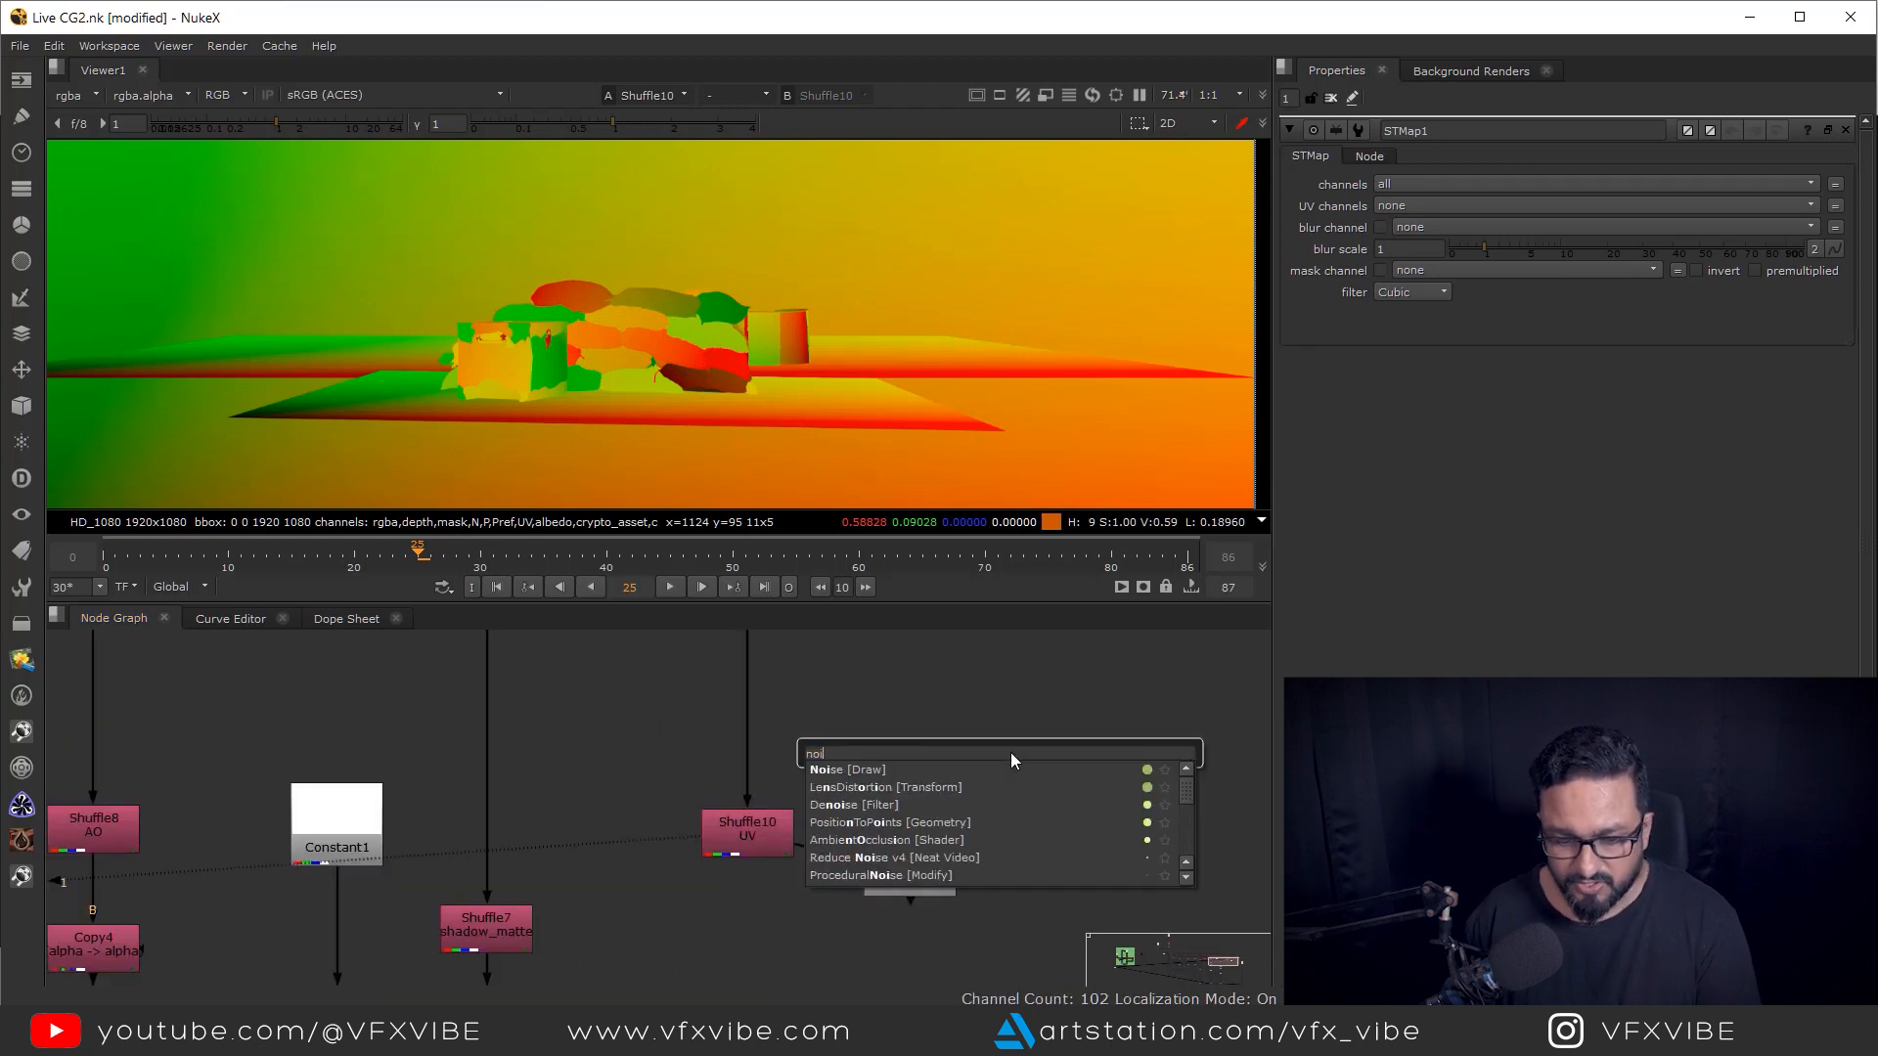
key("Return")
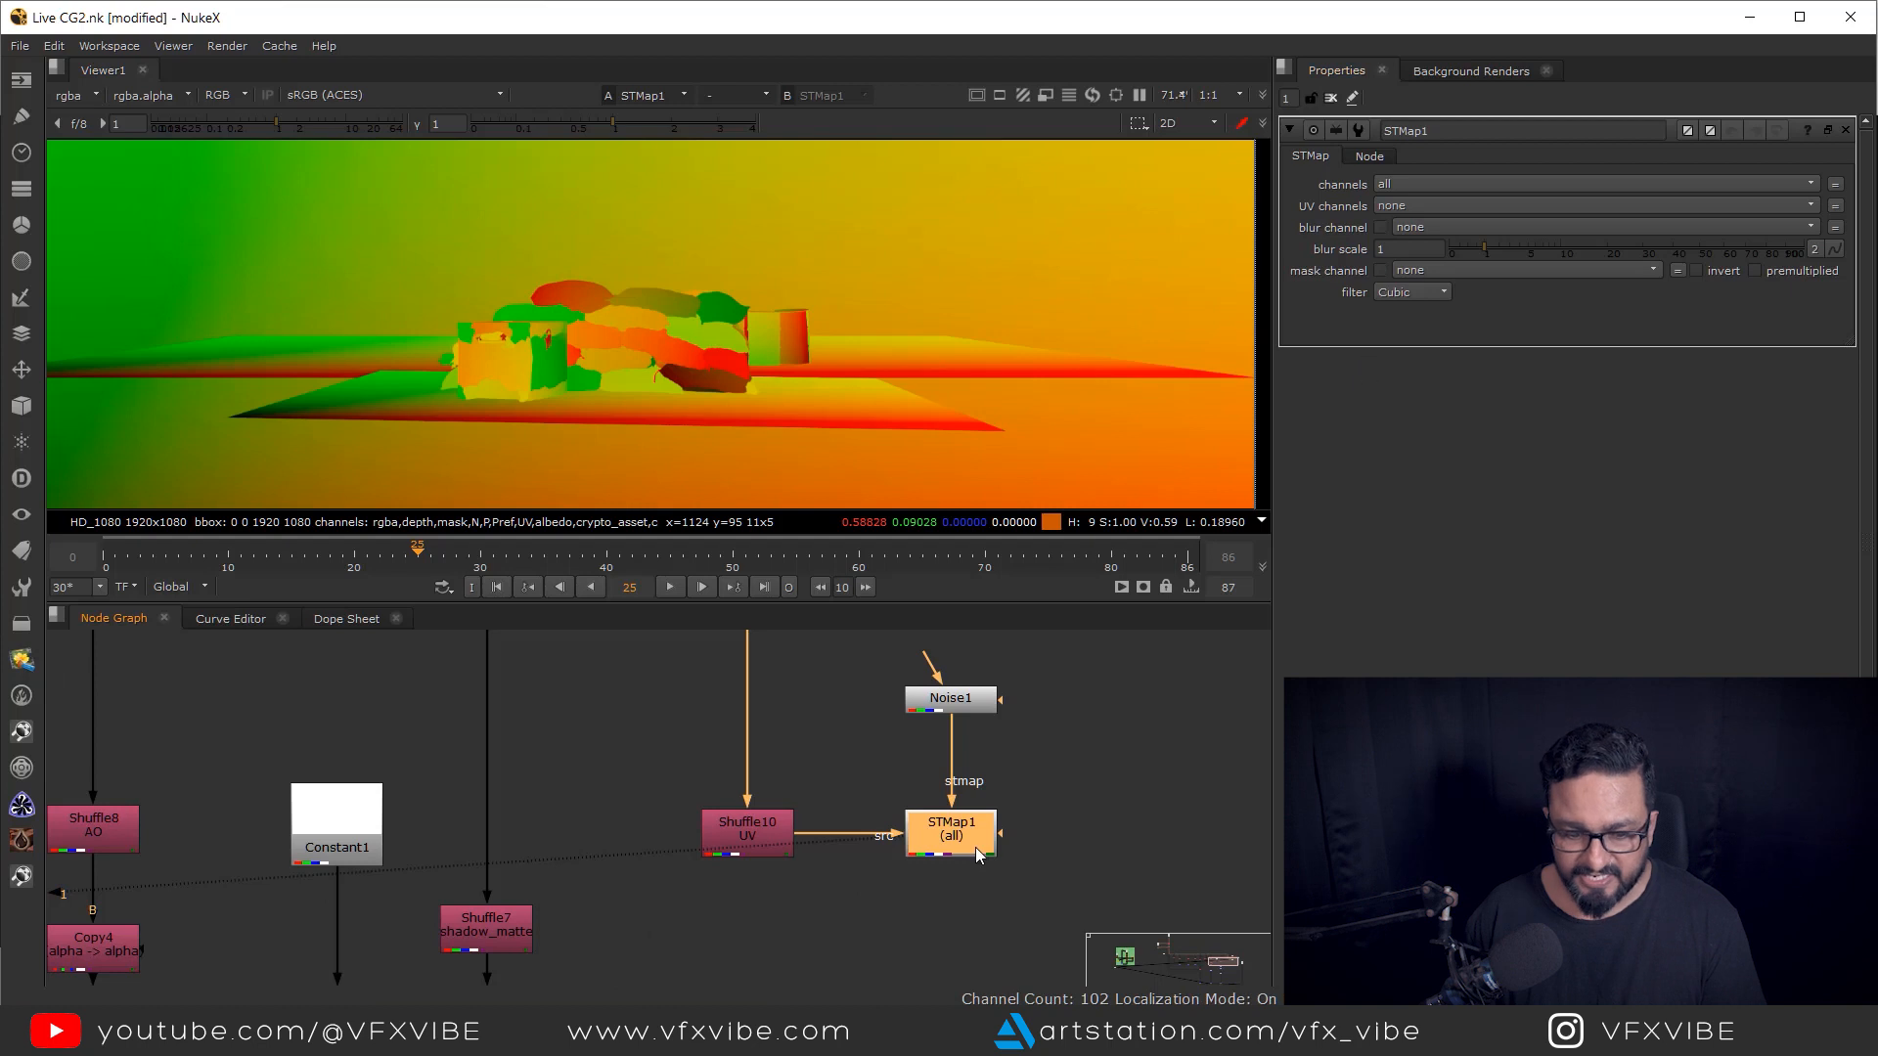
- Swap the STMap inputs so the Noise feeds src and the UV Shuffle feeds stmap, and set its UV channels to rgb
key("shift+x")
left_click(1394, 207)
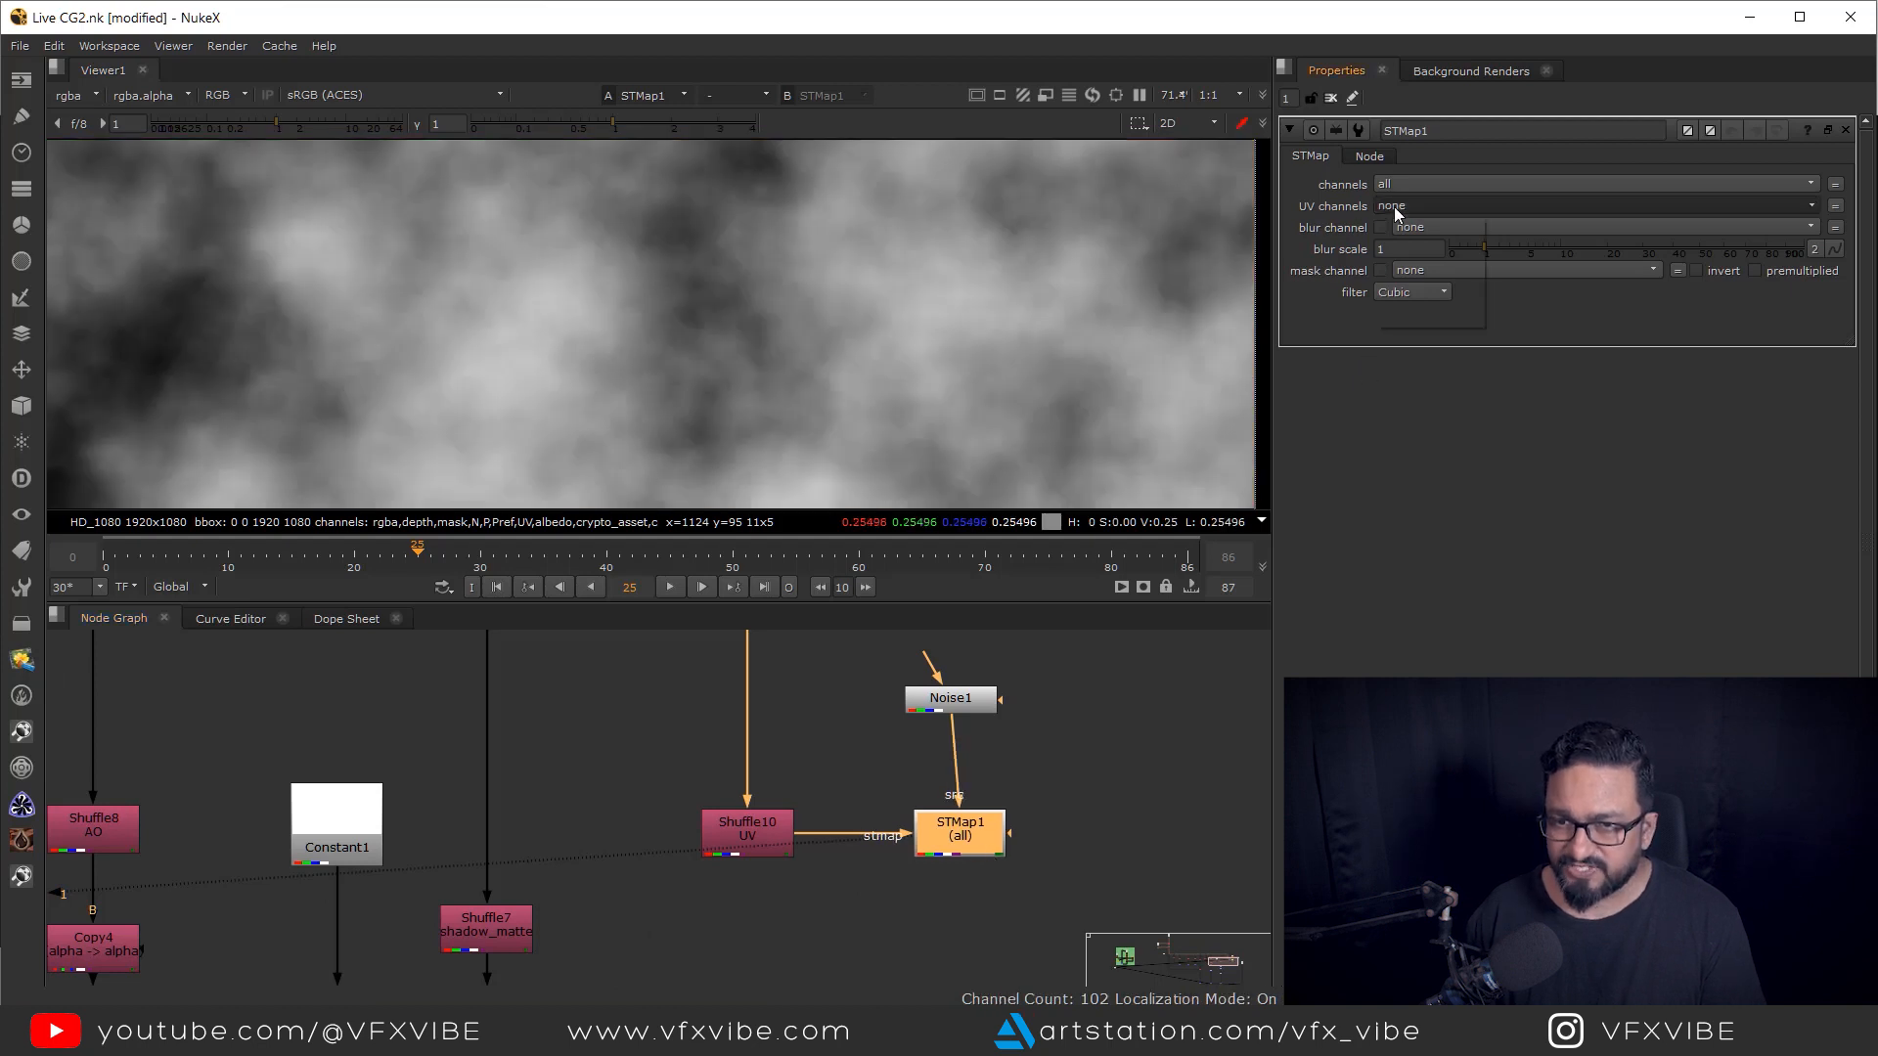
left_click(1420, 266)
scroll(688, 352, "up", 6)
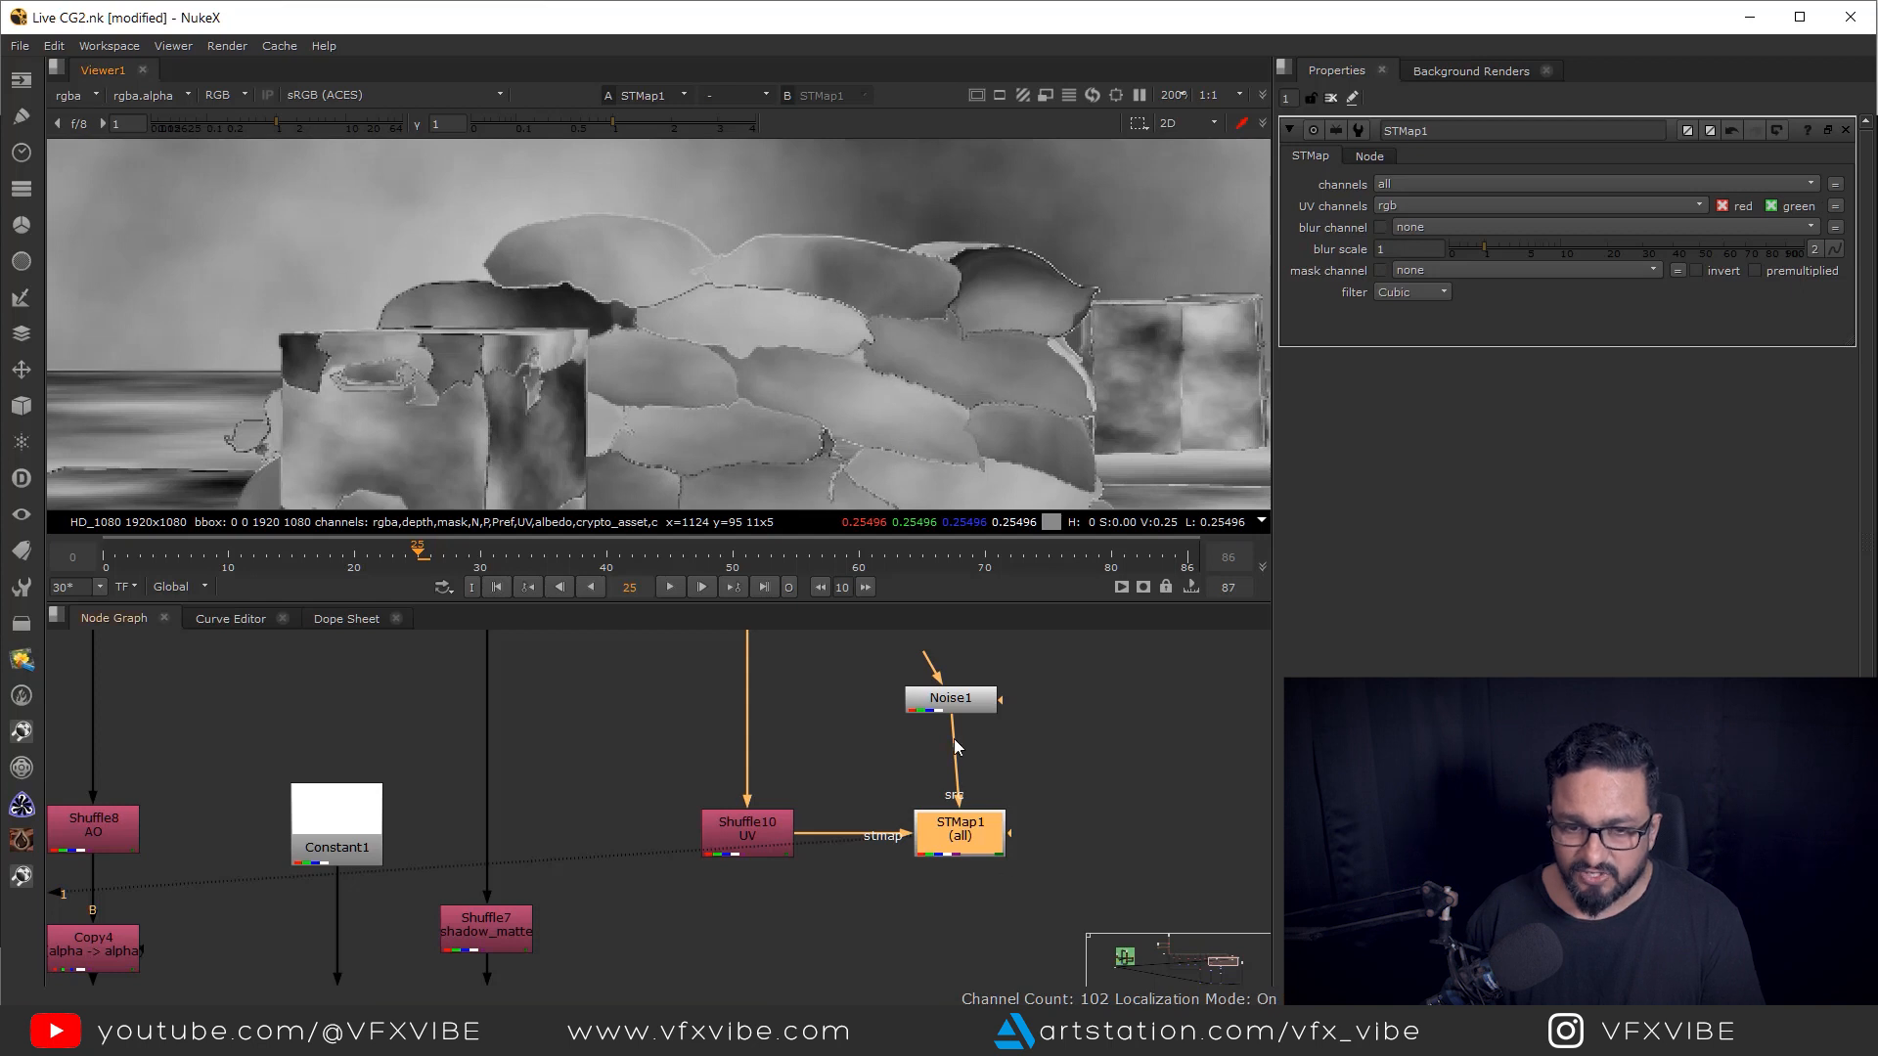
- Set the Noise node's x/ysize to 64 and check the pattern on the crate and sandbags
left_click_drag(966, 704, 975, 702)
double_click(983, 703)
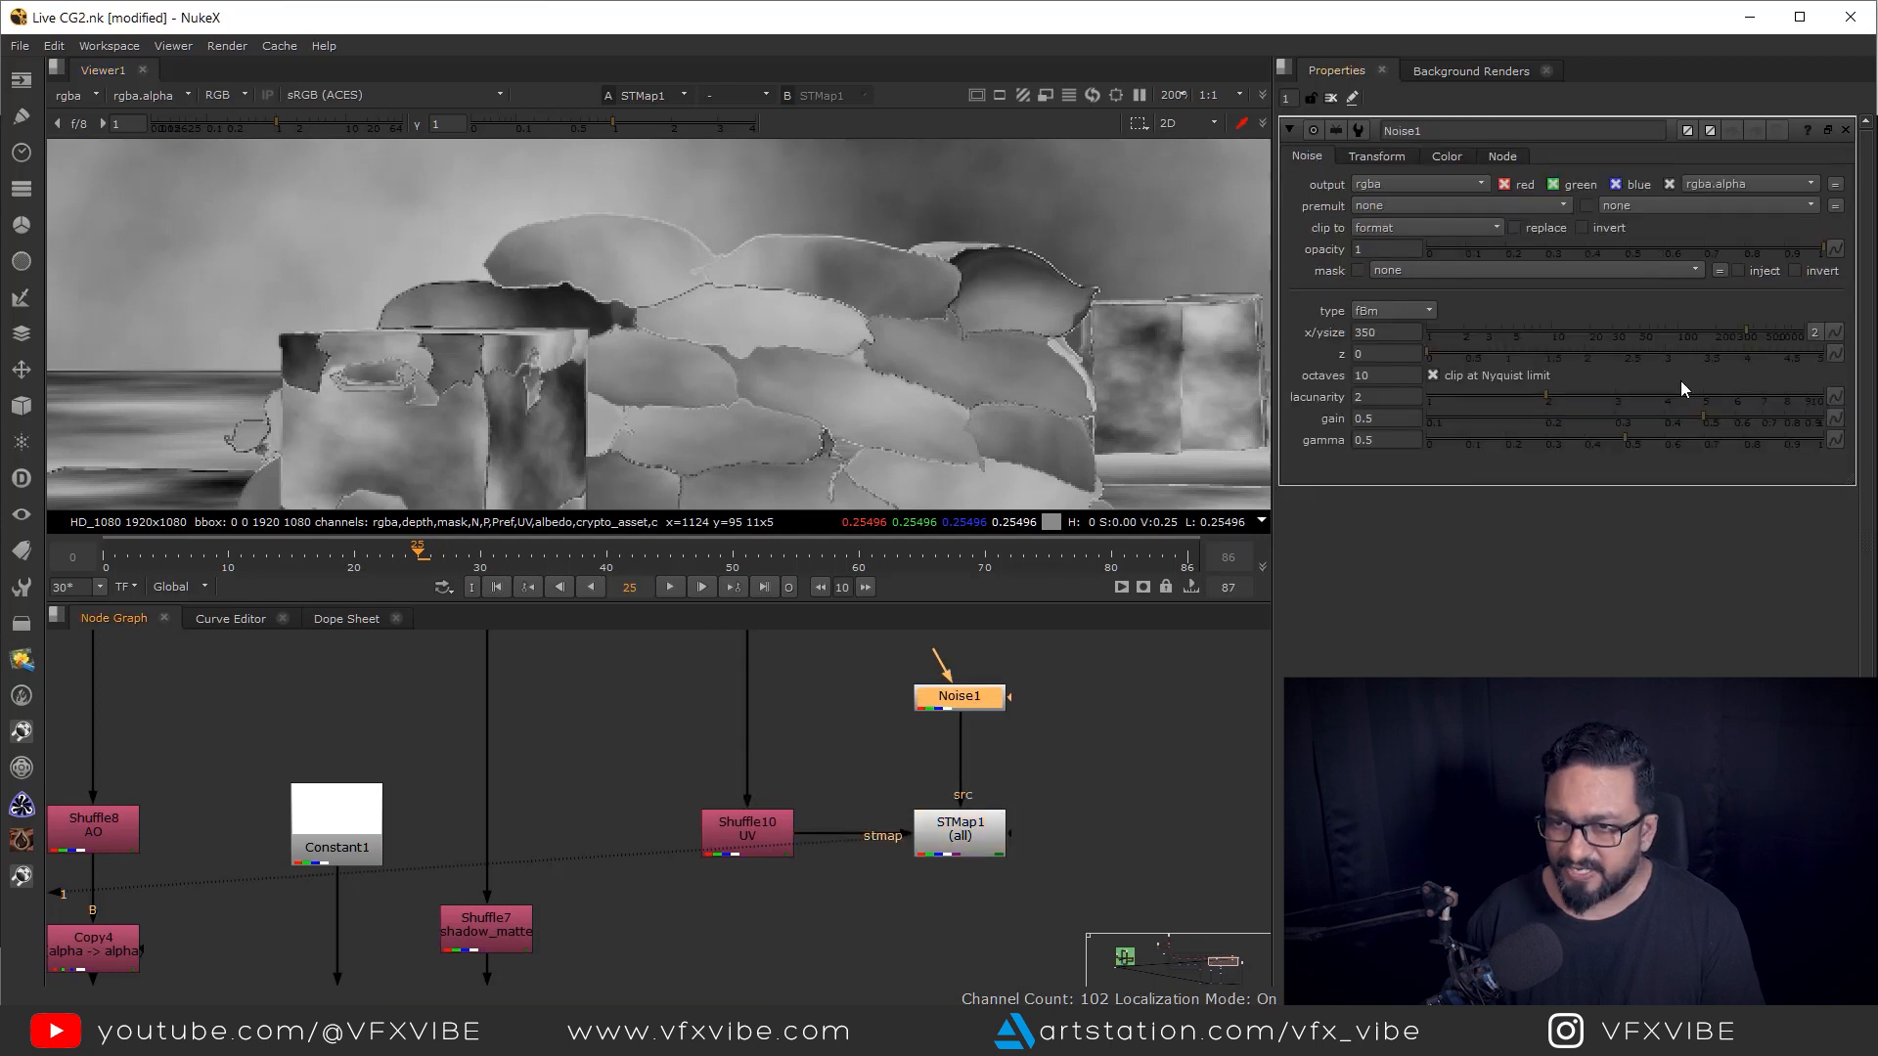
left_click_drag(1737, 332, 1653, 348)
scroll(829, 338, "down", 4)
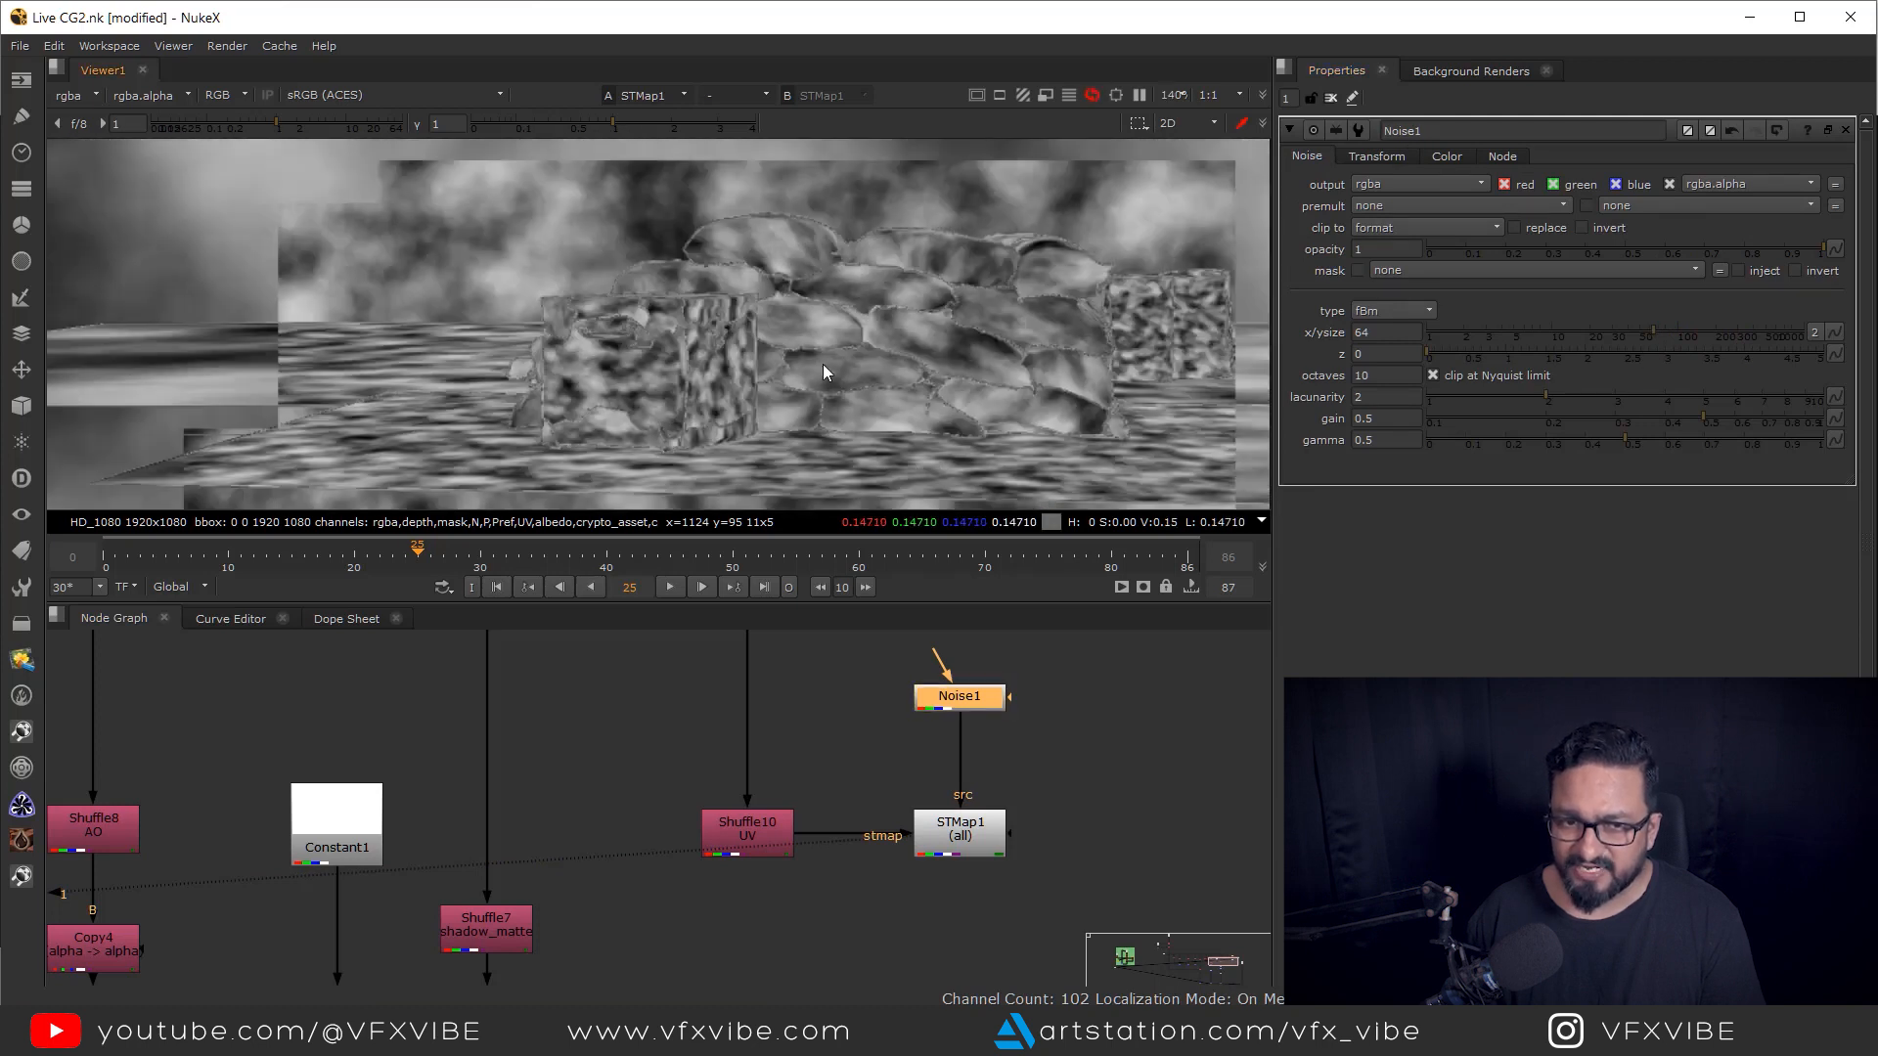
scroll(861, 379, "up", 3)
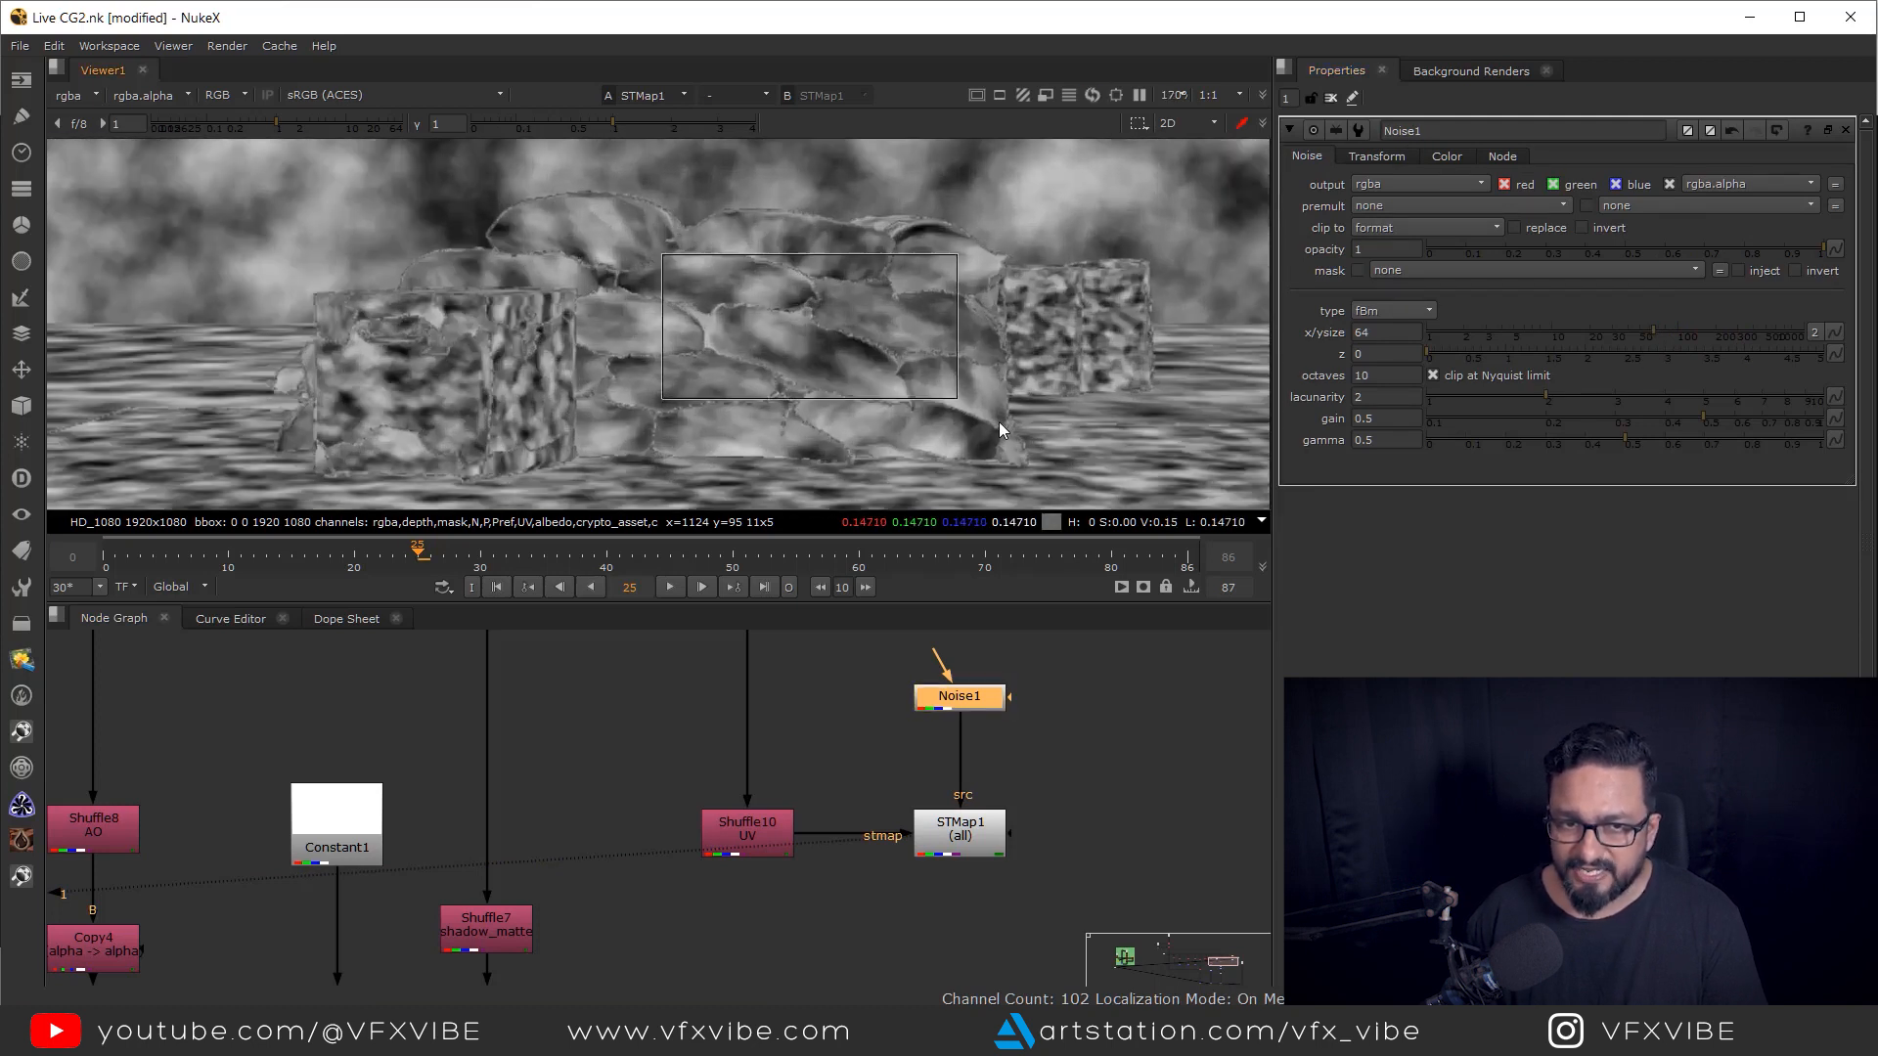
- Add a new dot beyond the UV branch and create a Cryptomatte node near it
scroll(861, 812, "down", 5)
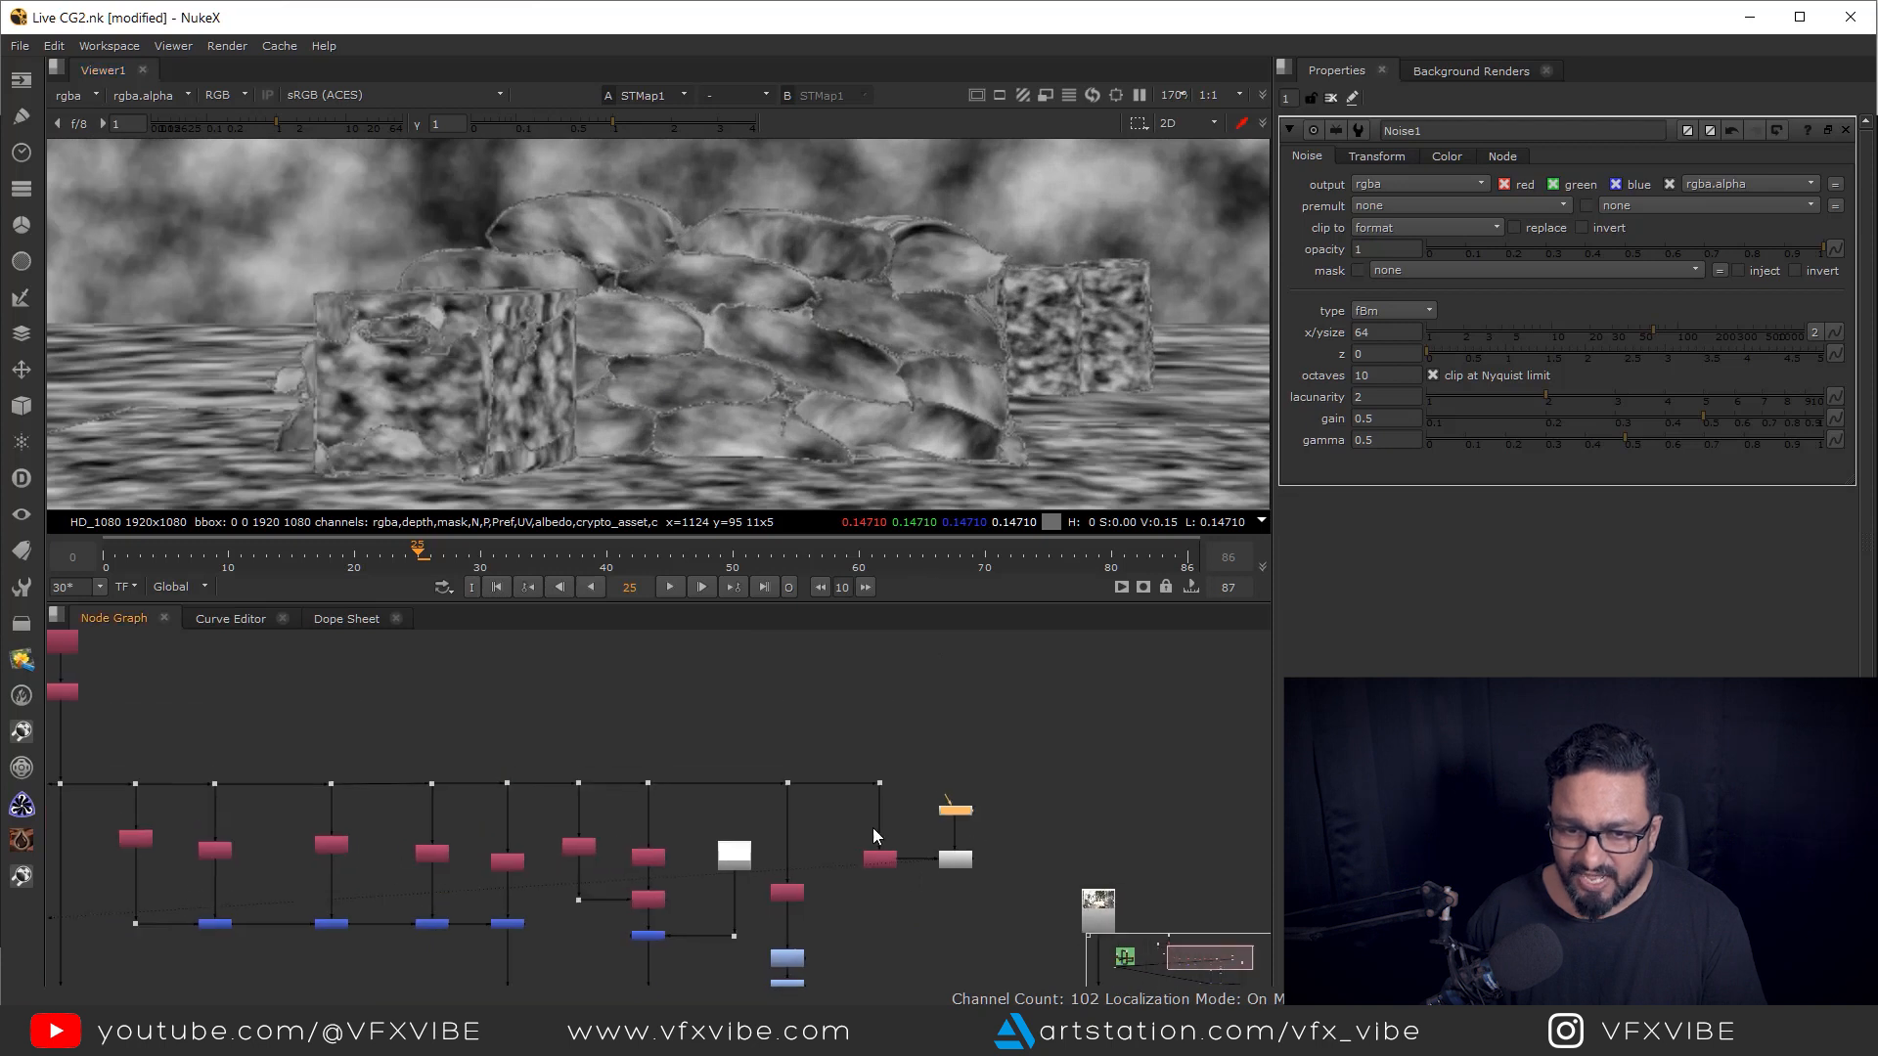
left_click(915, 818)
scroll(939, 841, "up", 4)
key("Tab")
type("cr")
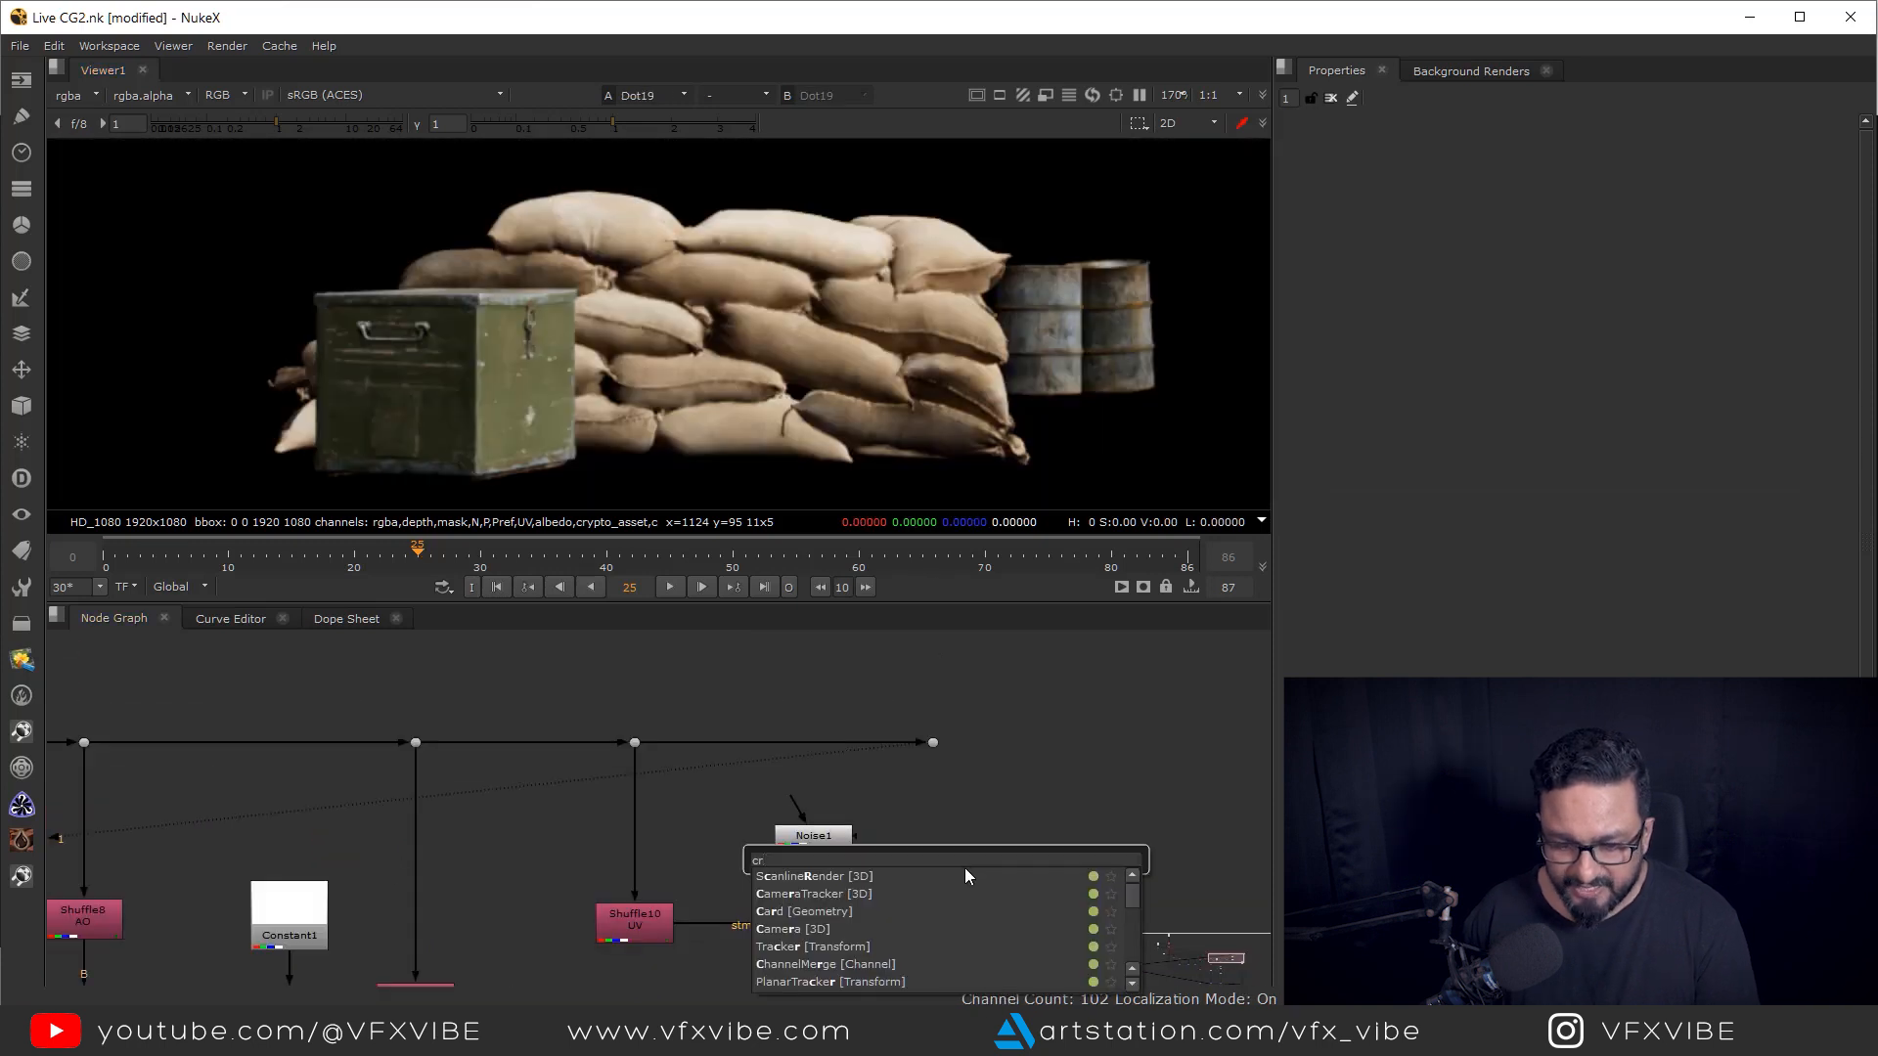
type("y")
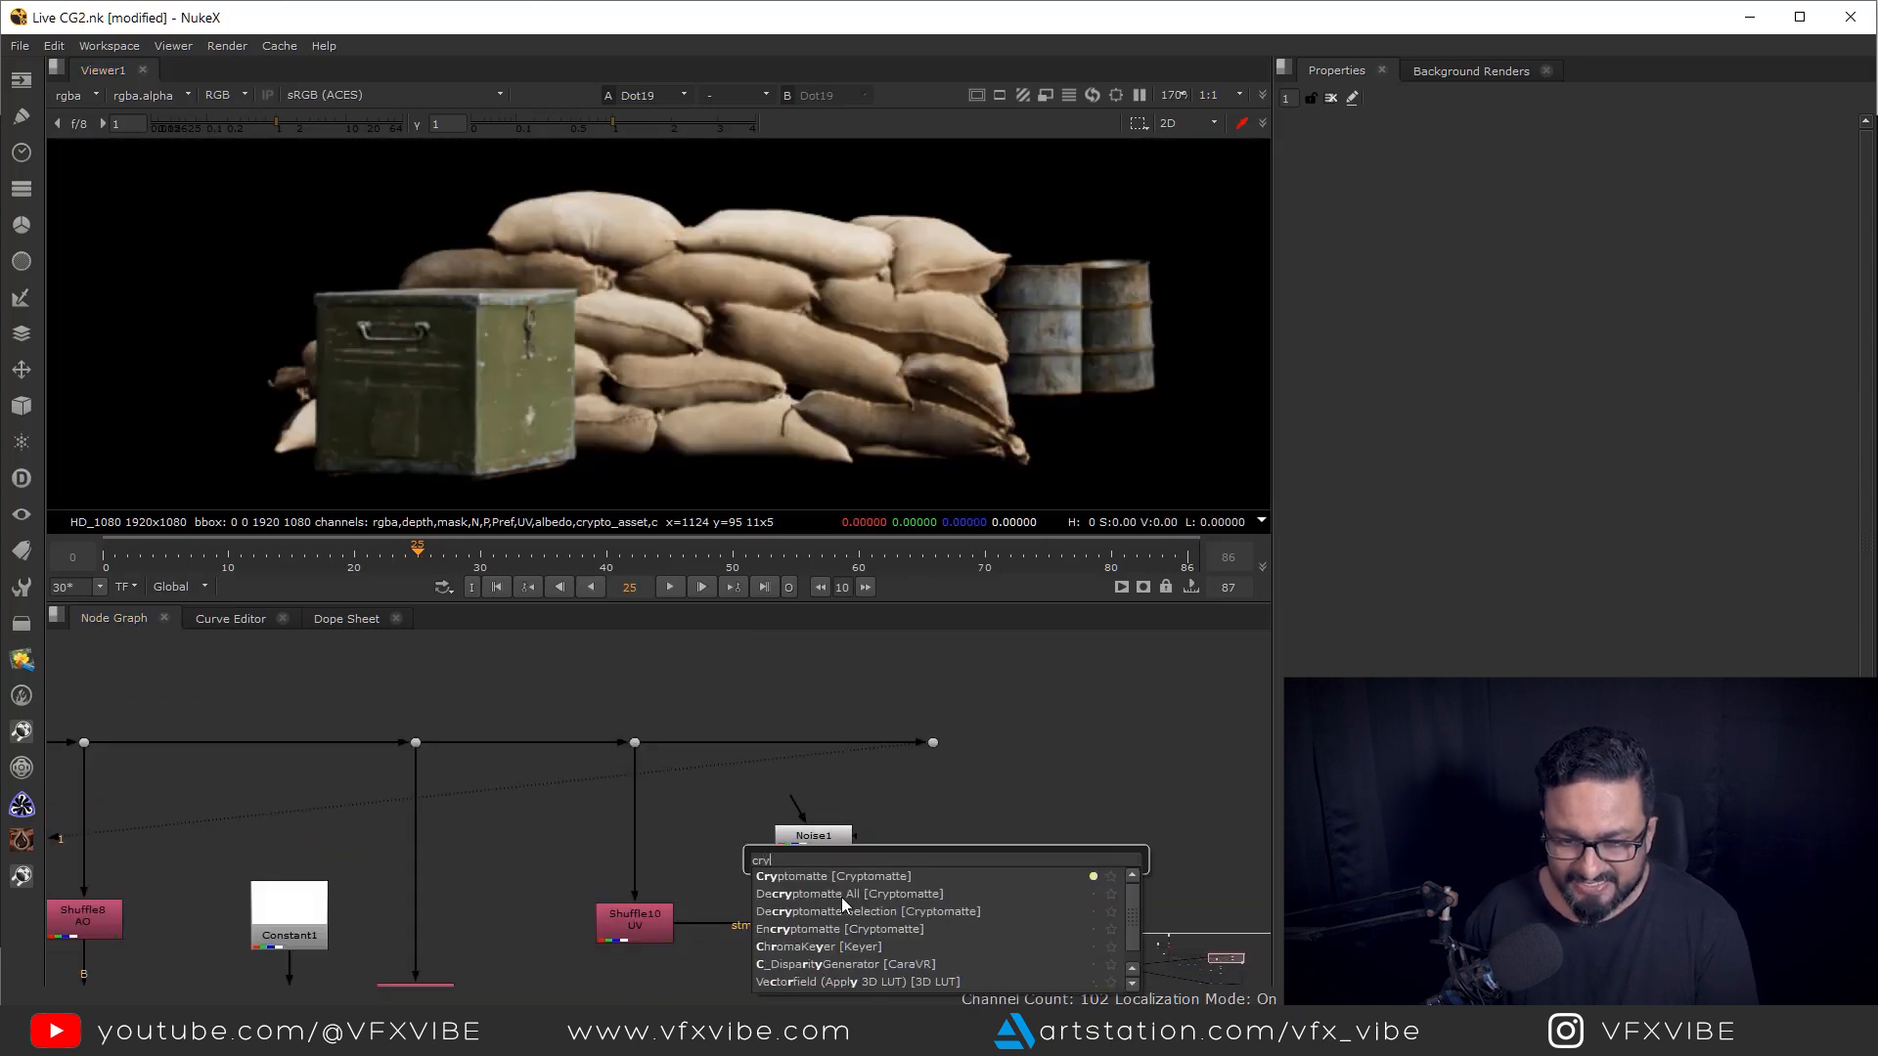
left_click(821, 878)
- Connect the Cryptomatte to the new dot, view it, and add the sandbags to its matte
left_click_drag(929, 753, 933, 743)
left_click_drag(958, 875, 930, 913)
key("1")
left_click(933, 917)
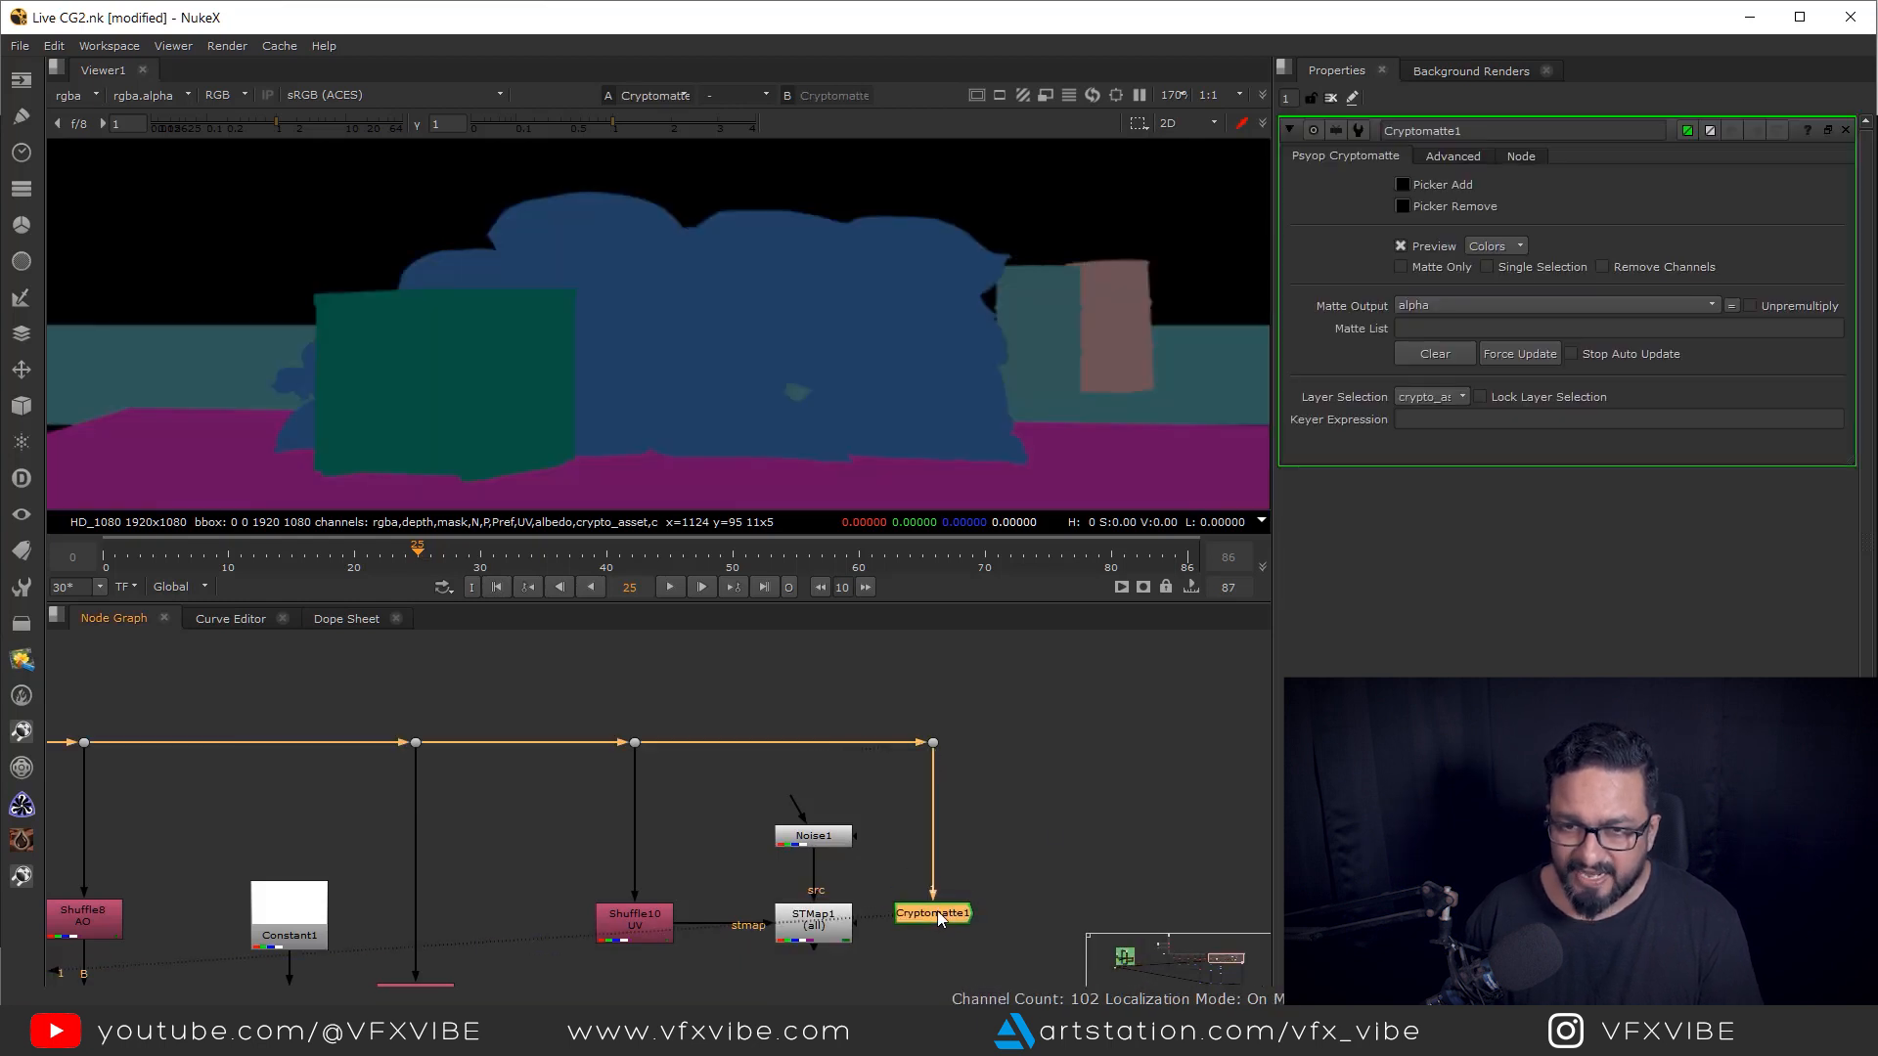
left_click(872, 323, "ctrl")
scroll(944, 753, "down", 4)
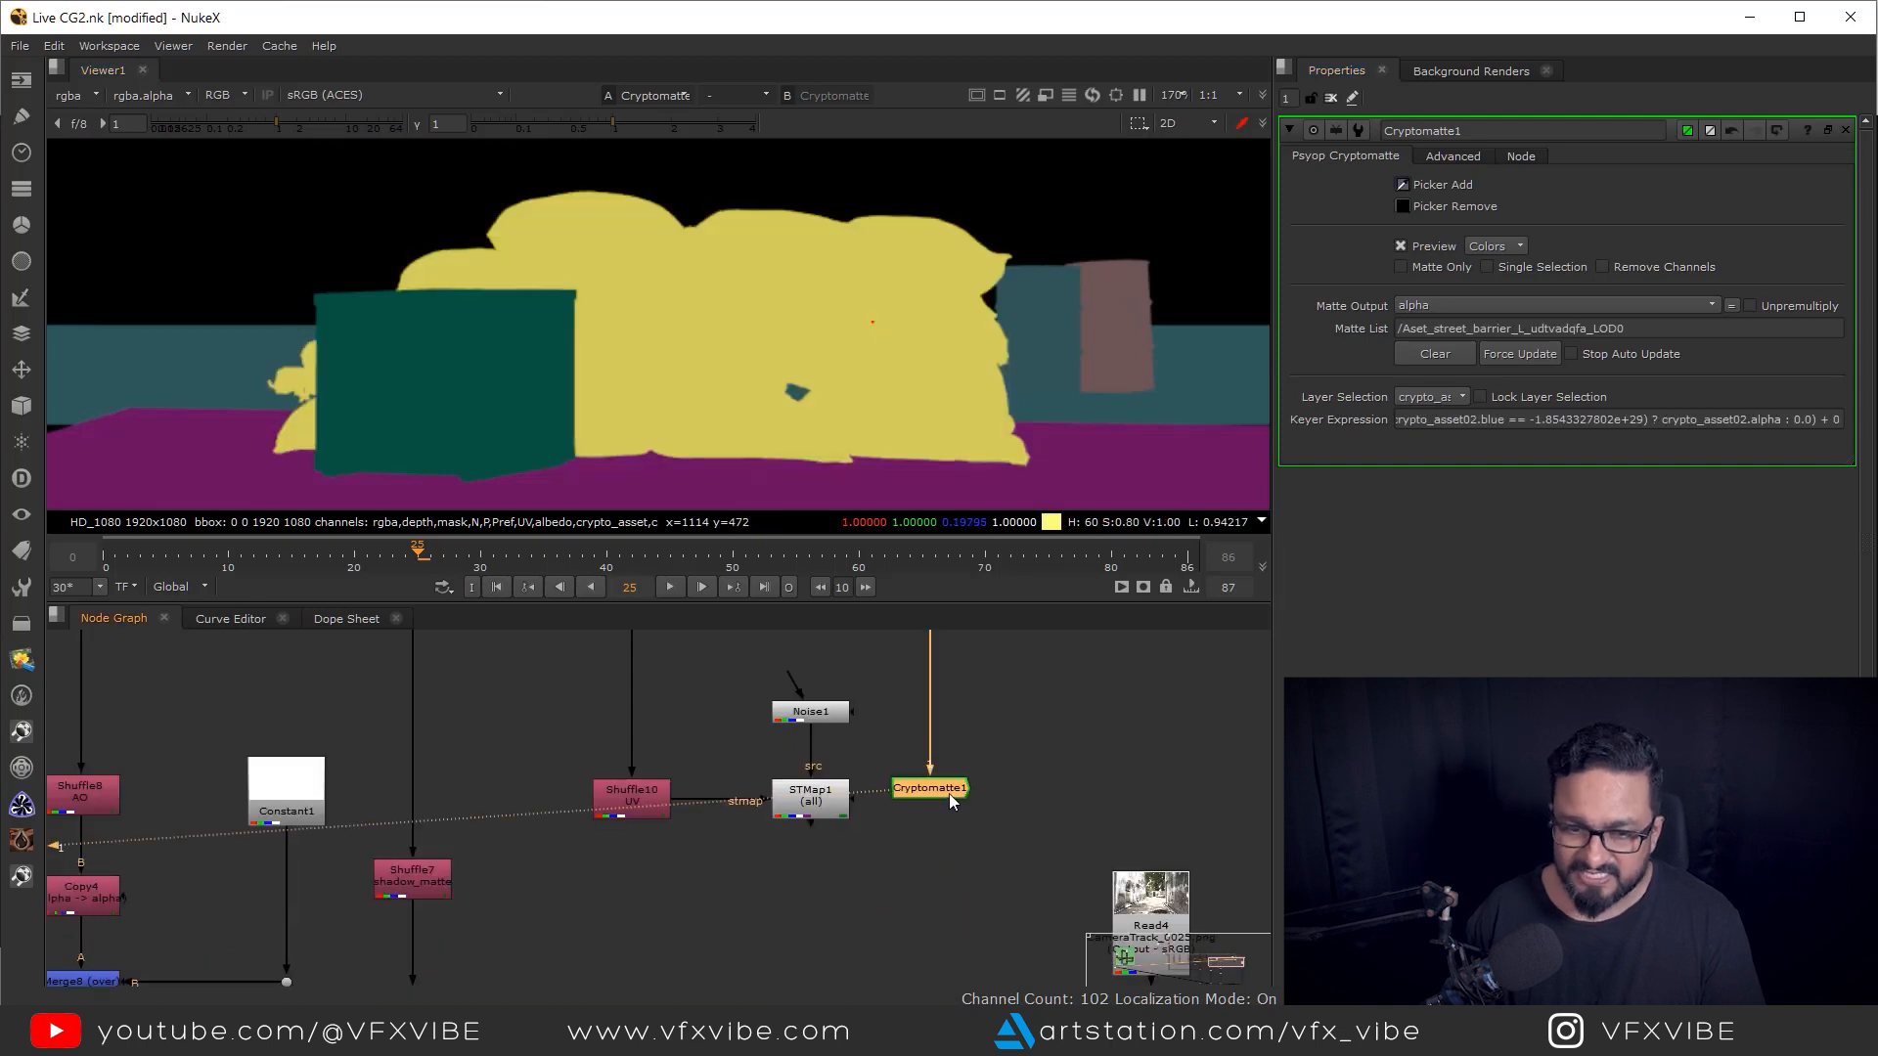
- Add a Merge below the UV Shuffle with the Cryptomatte routed into its A input through a dot, and view it
left_click(636, 853)
key("m")
left_click_drag(659, 810, 639, 769)
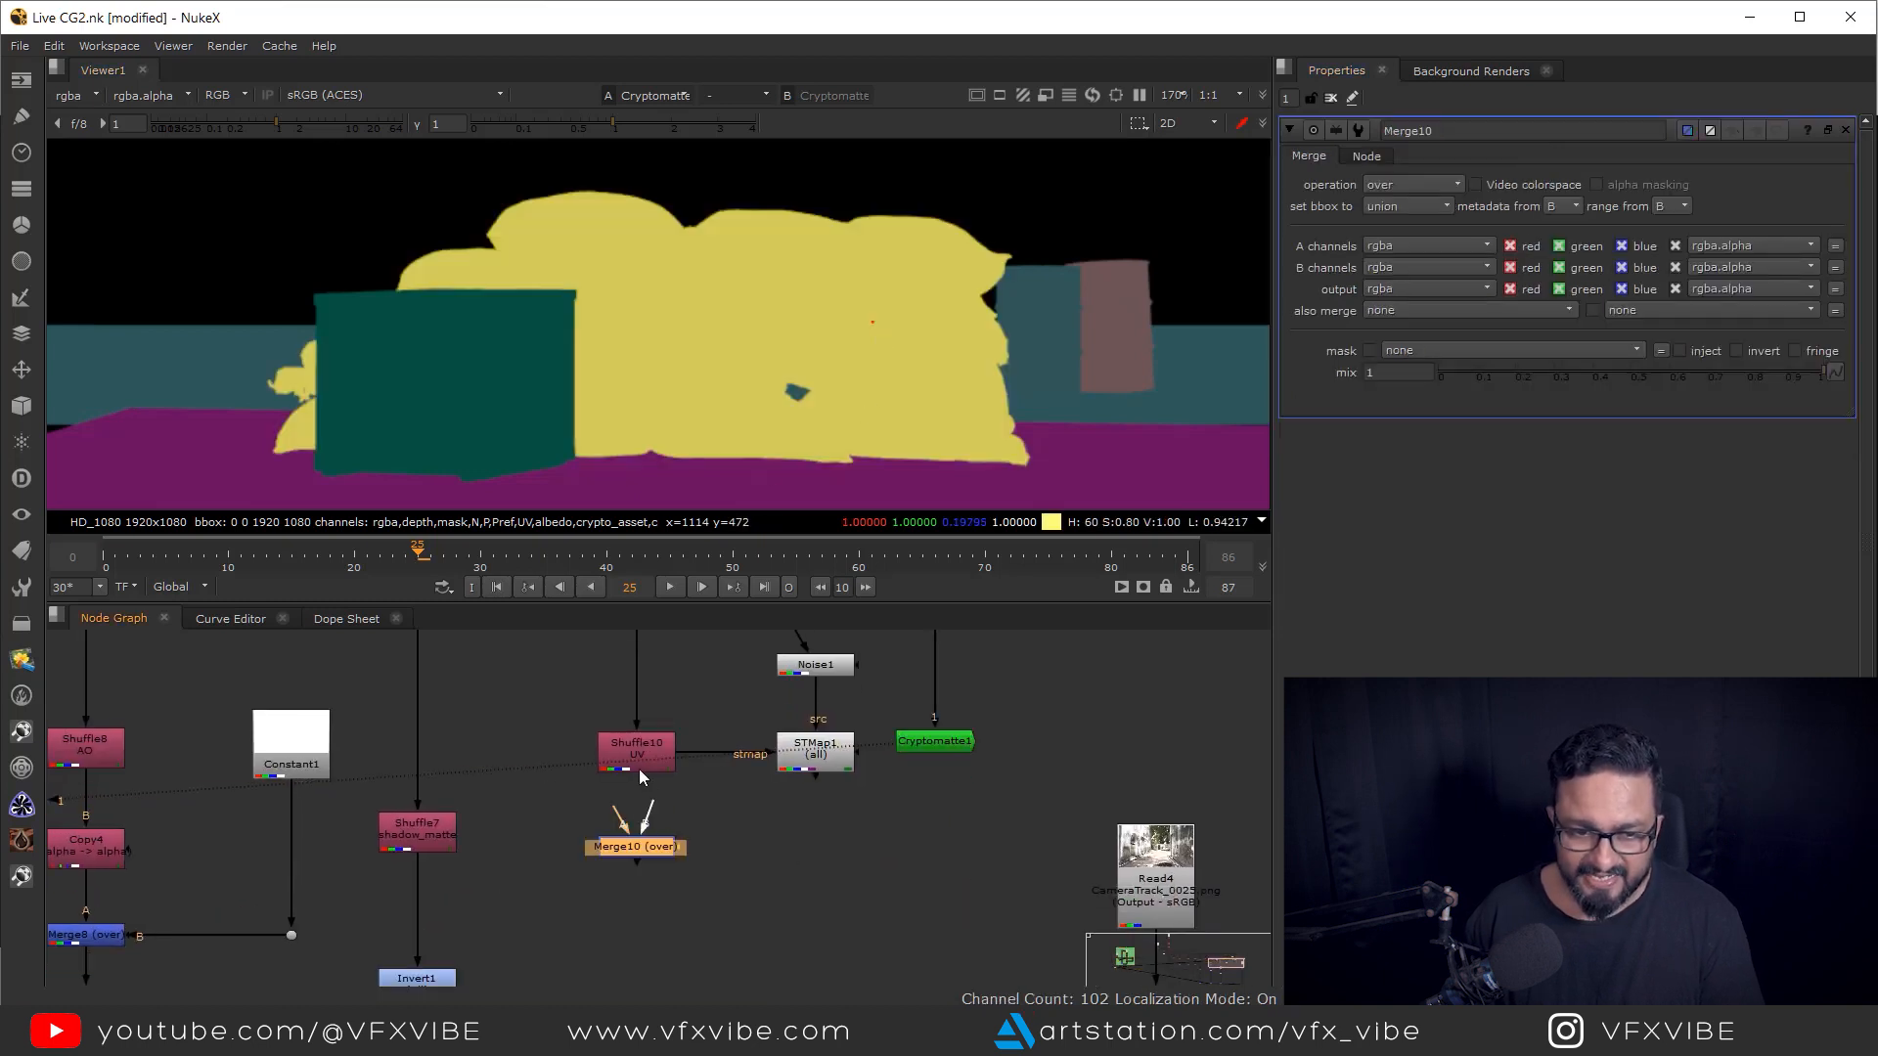
left_click_drag(637, 869, 933, 747)
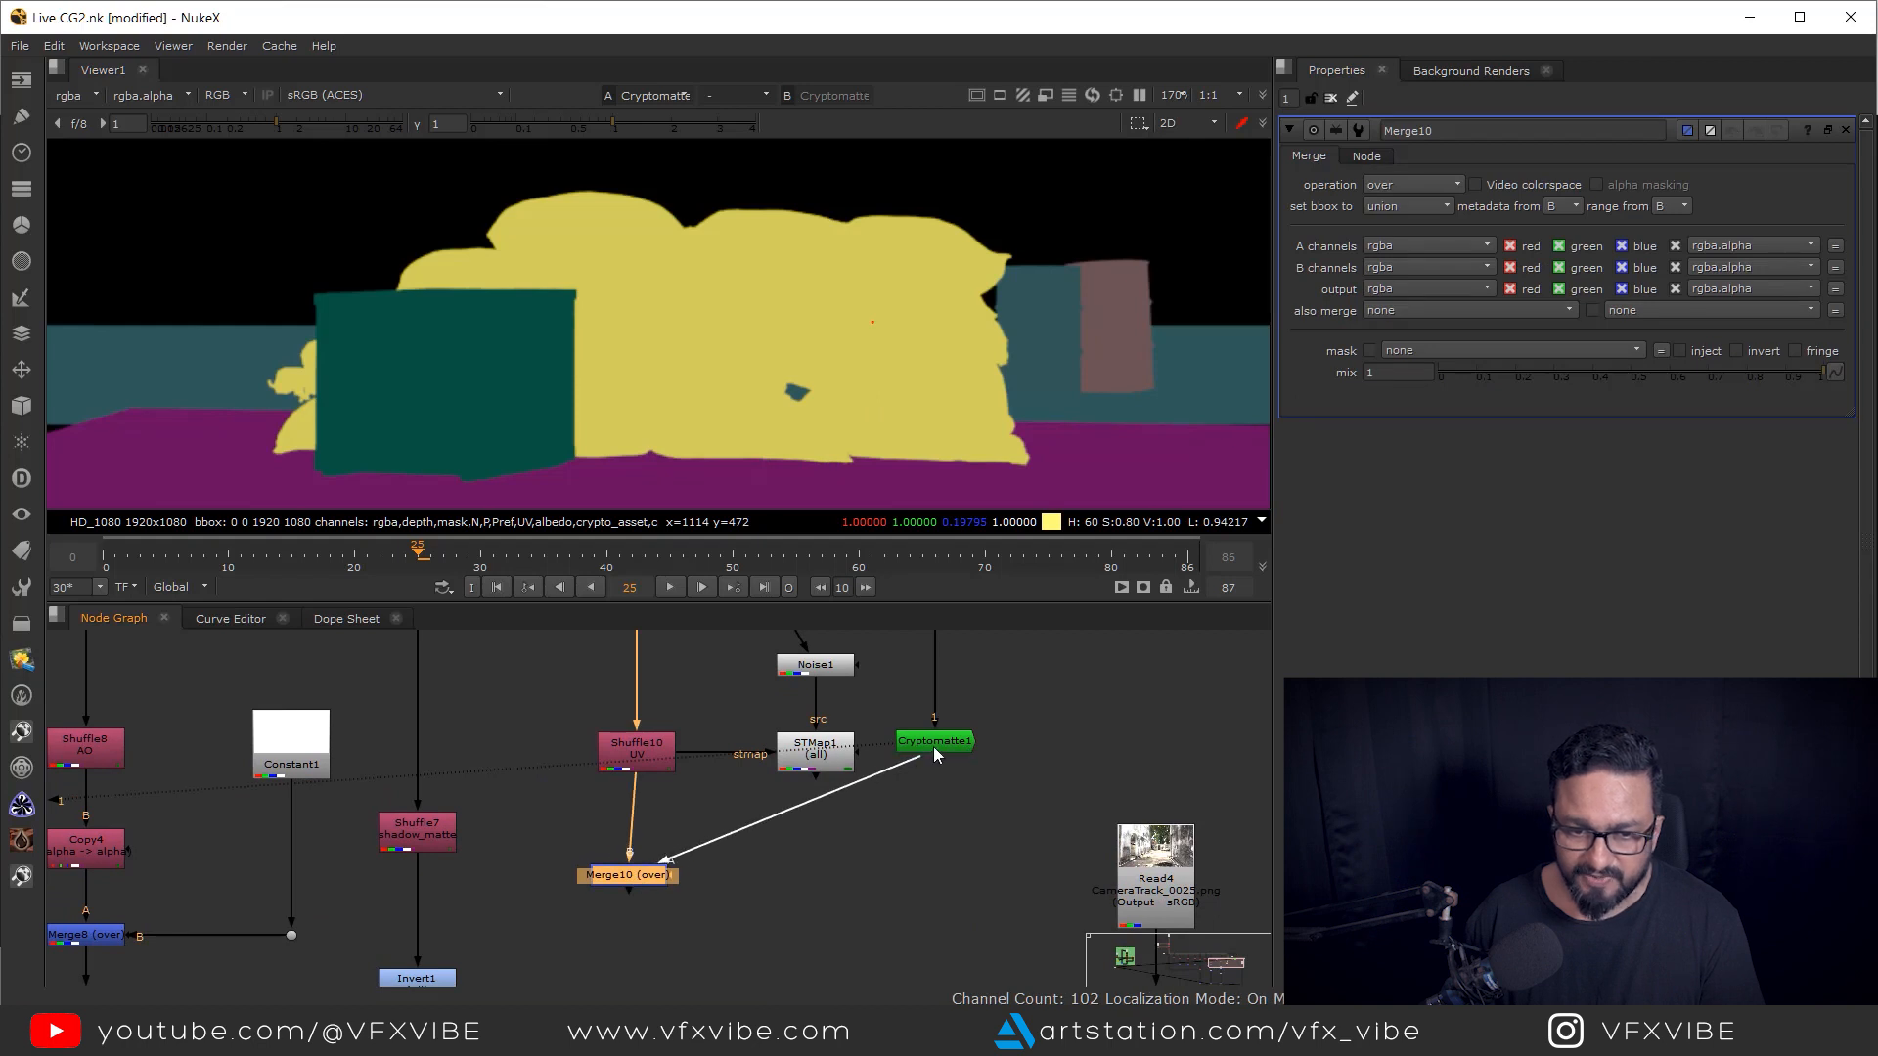
left_click(784, 810, "ctrl")
left_click_drag(783, 810, 935, 875)
left_click_drag(664, 874, 673, 875)
key("1")
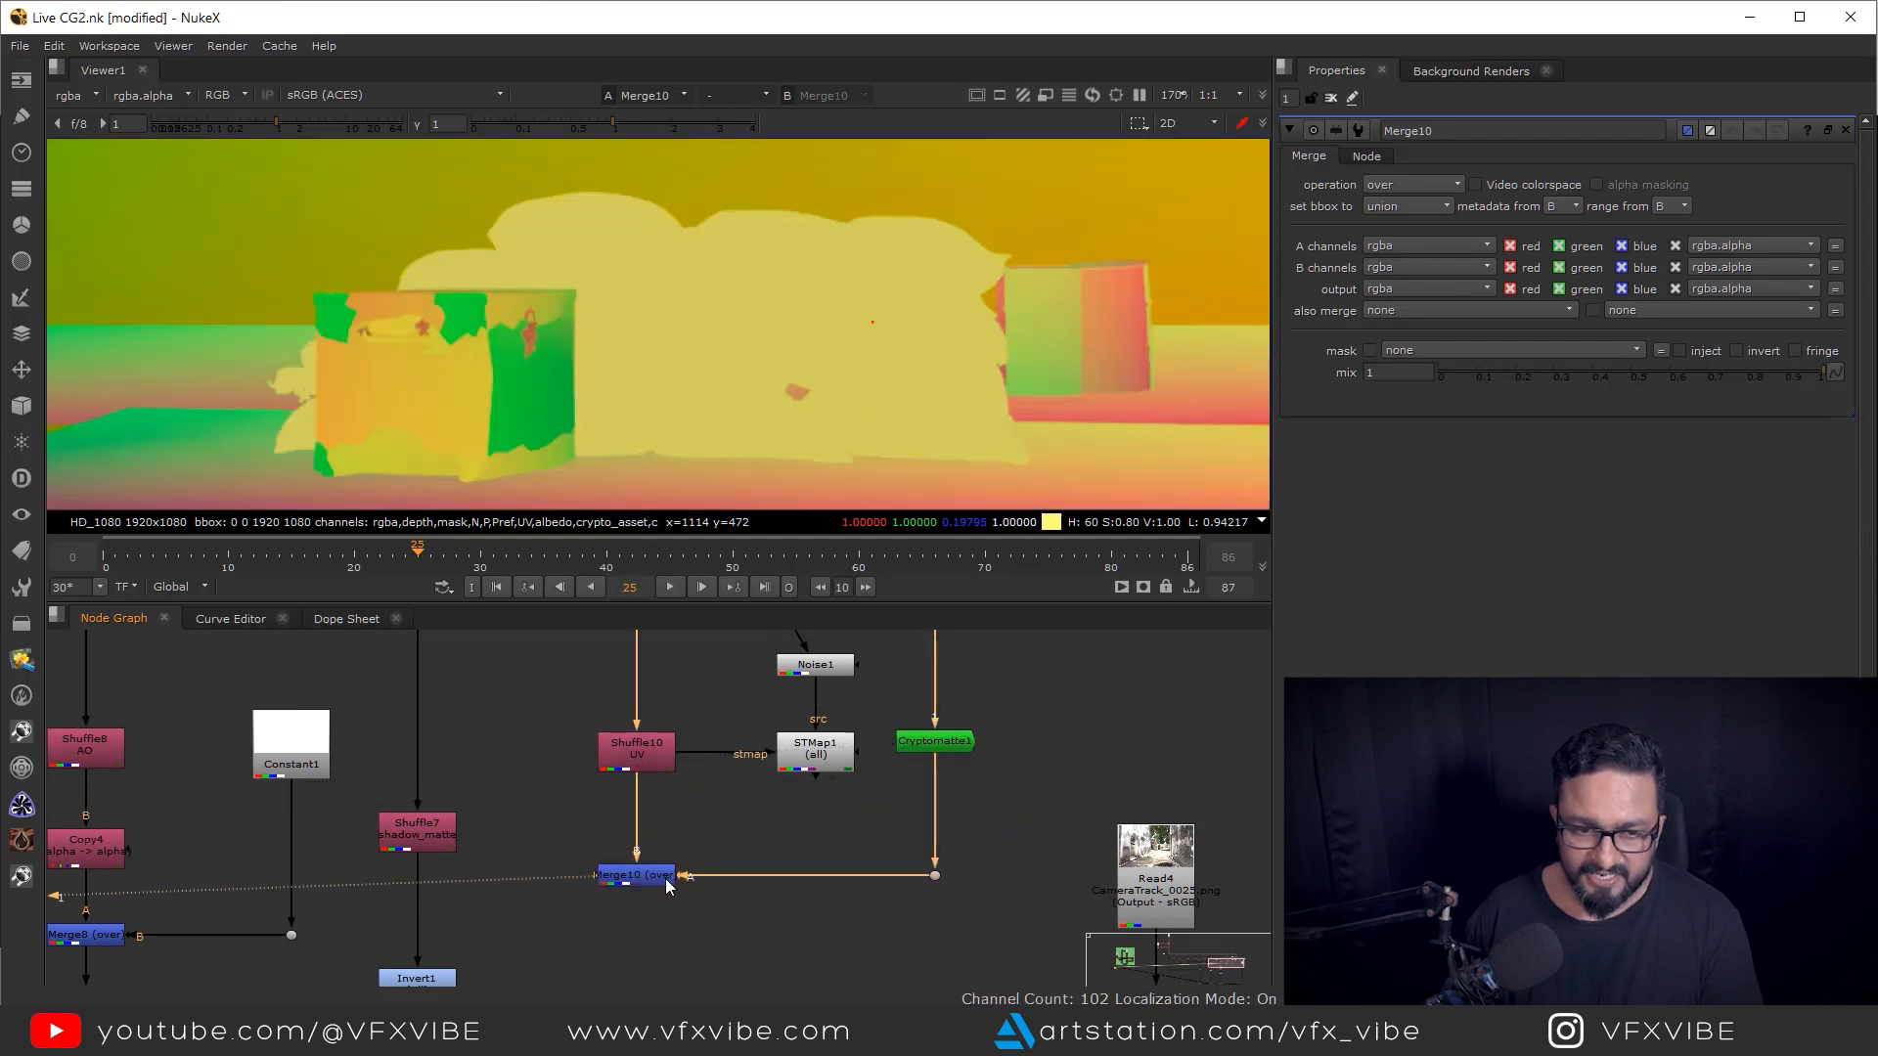
left_click(667, 880)
- Set the Merge operation to mask, move its B input to the STMap, and inspect the noise masked to the sandbags
left_click(1413, 184)
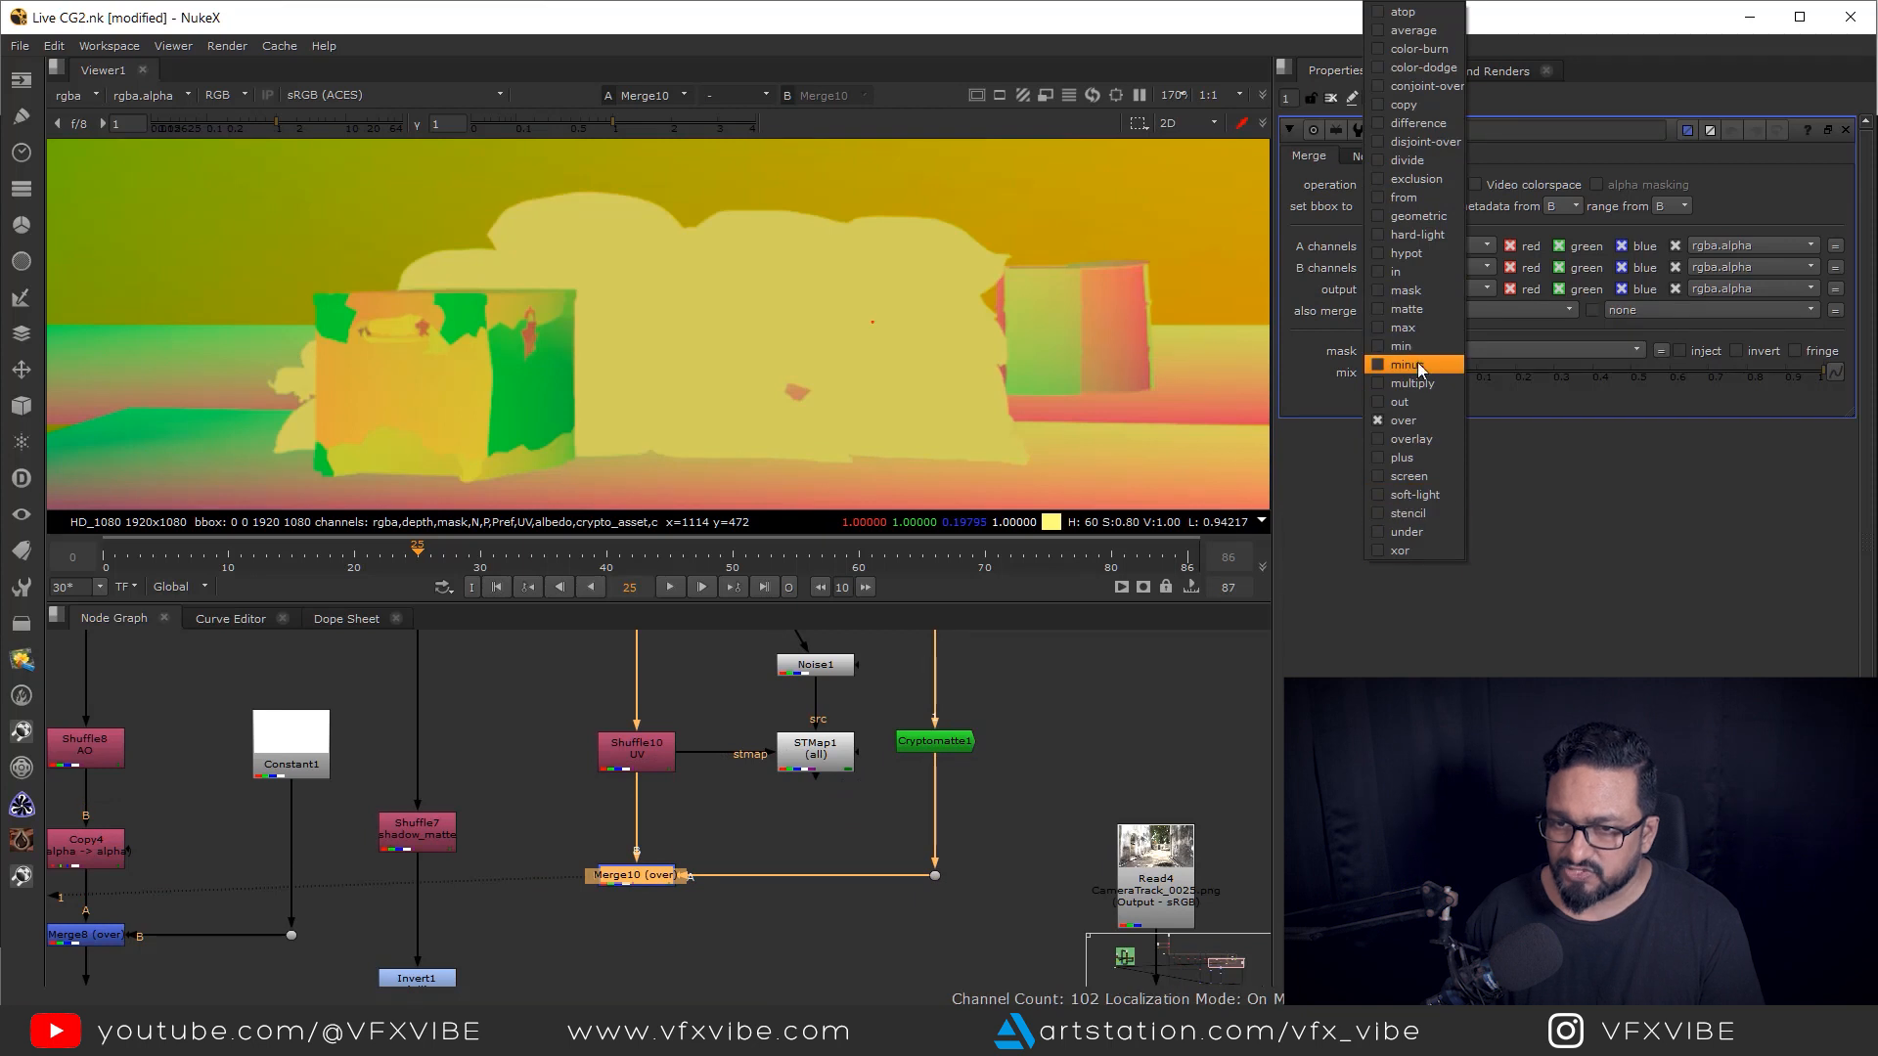
left_click(1405, 290)
left_click_drag(884, 397, 947, 427)
left_click_drag(638, 806, 816, 753)
left_click_drag(695, 917, 874, 920)
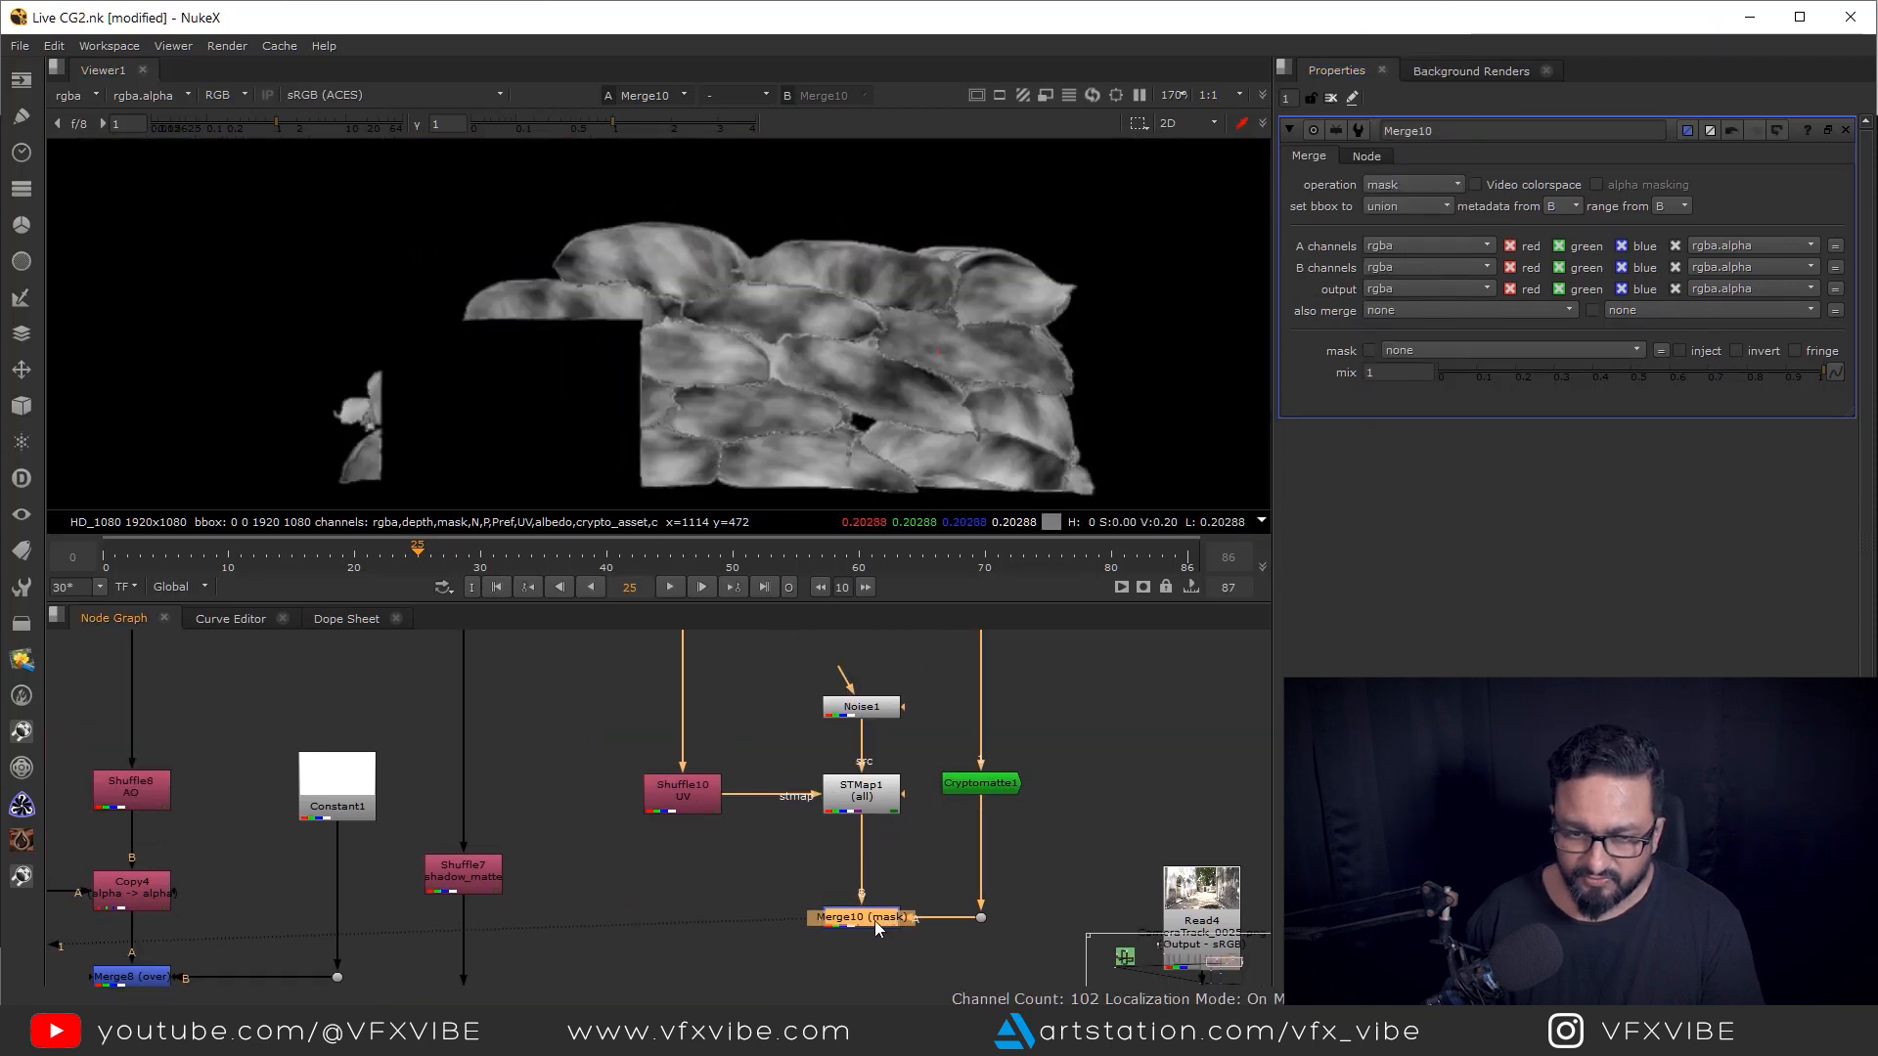
left_click(843, 430)
scroll(845, 425, "up", 2)
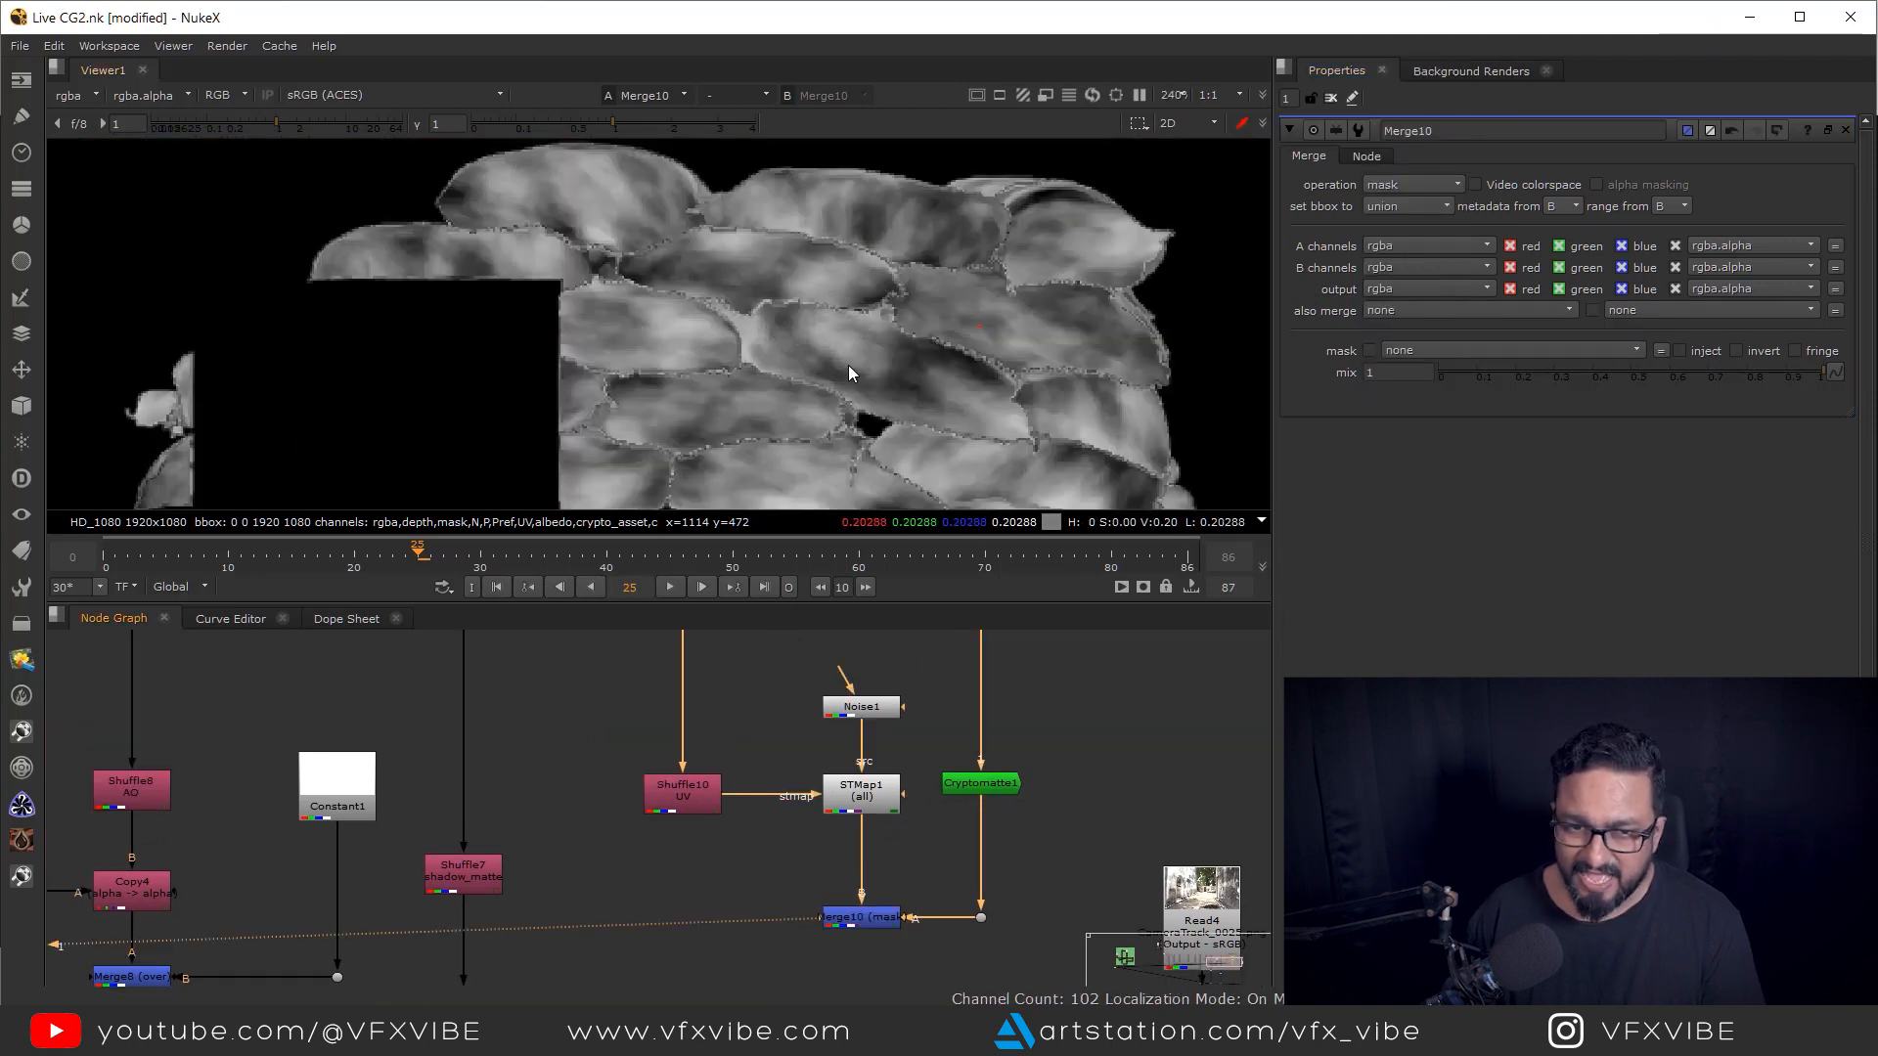
scroll(849, 368, "down", 3)
left_click_drag(771, 266, 938, 442)
scroll(890, 767, "down", 8)
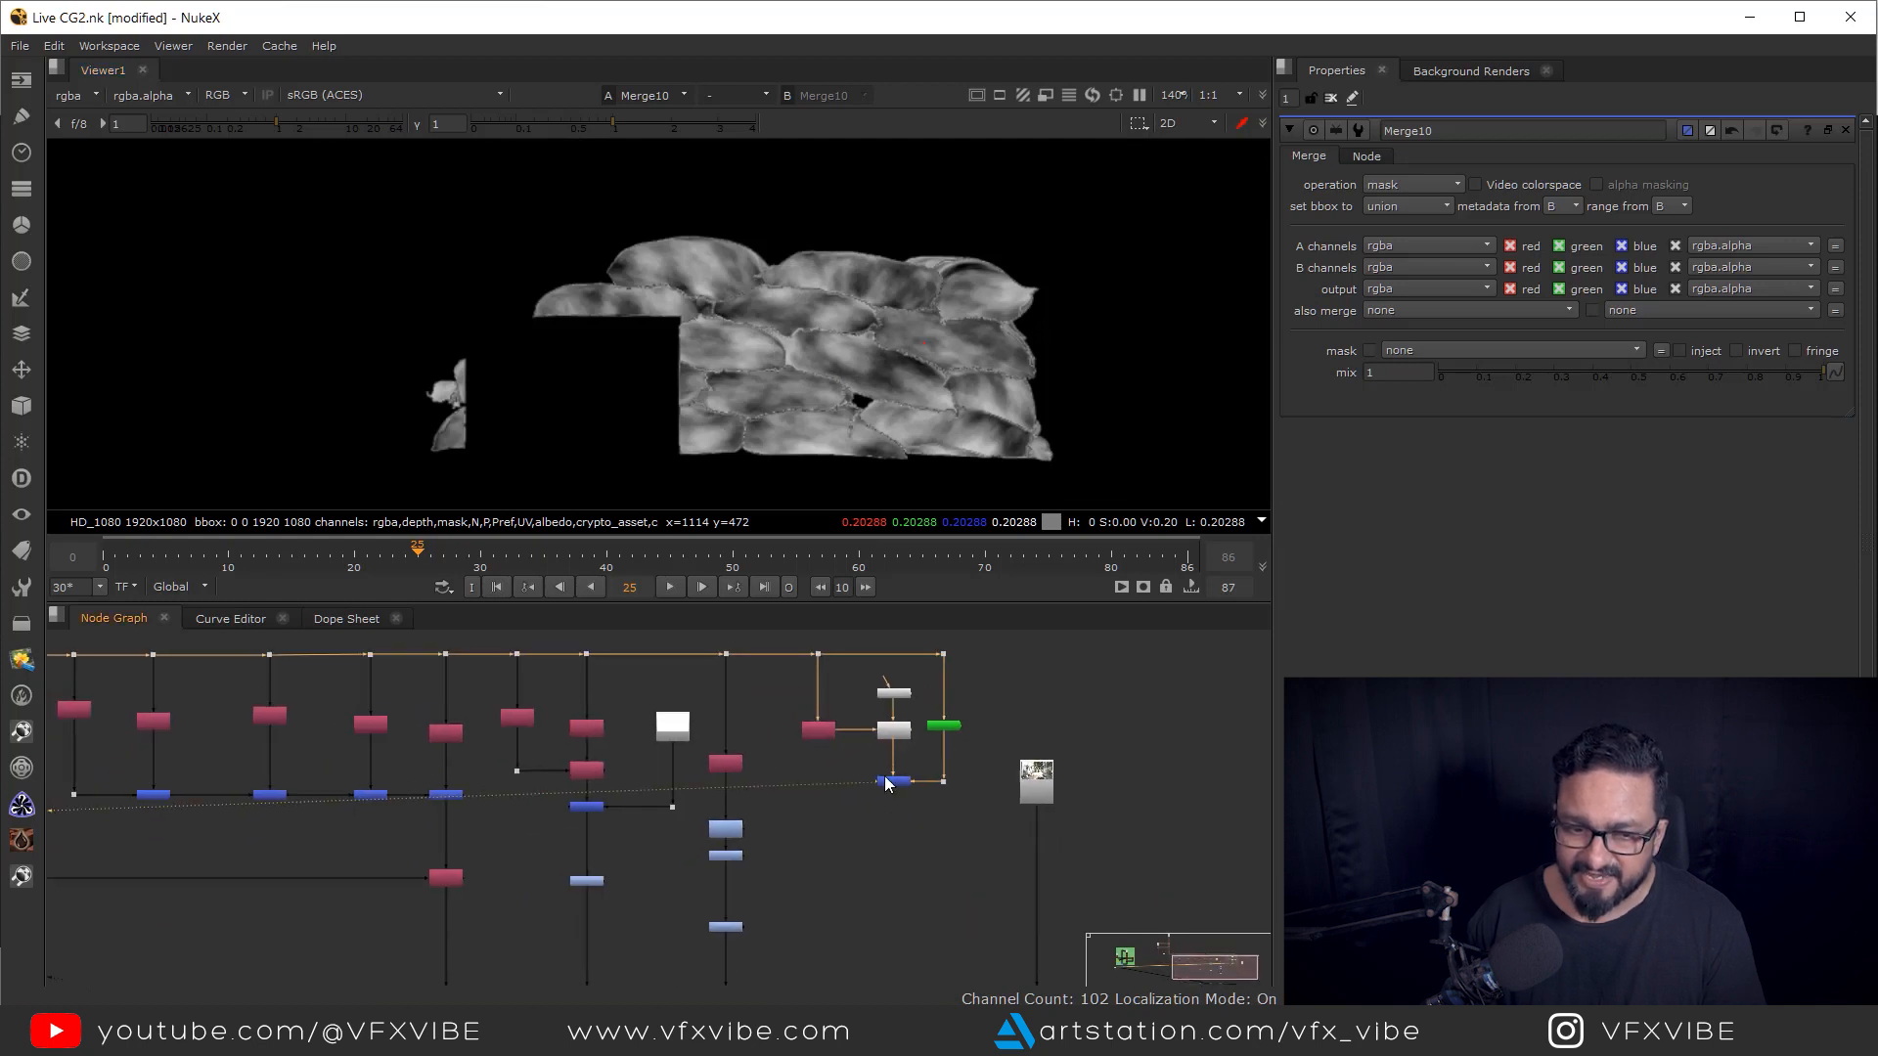
scroll(889, 831, "up", 1)
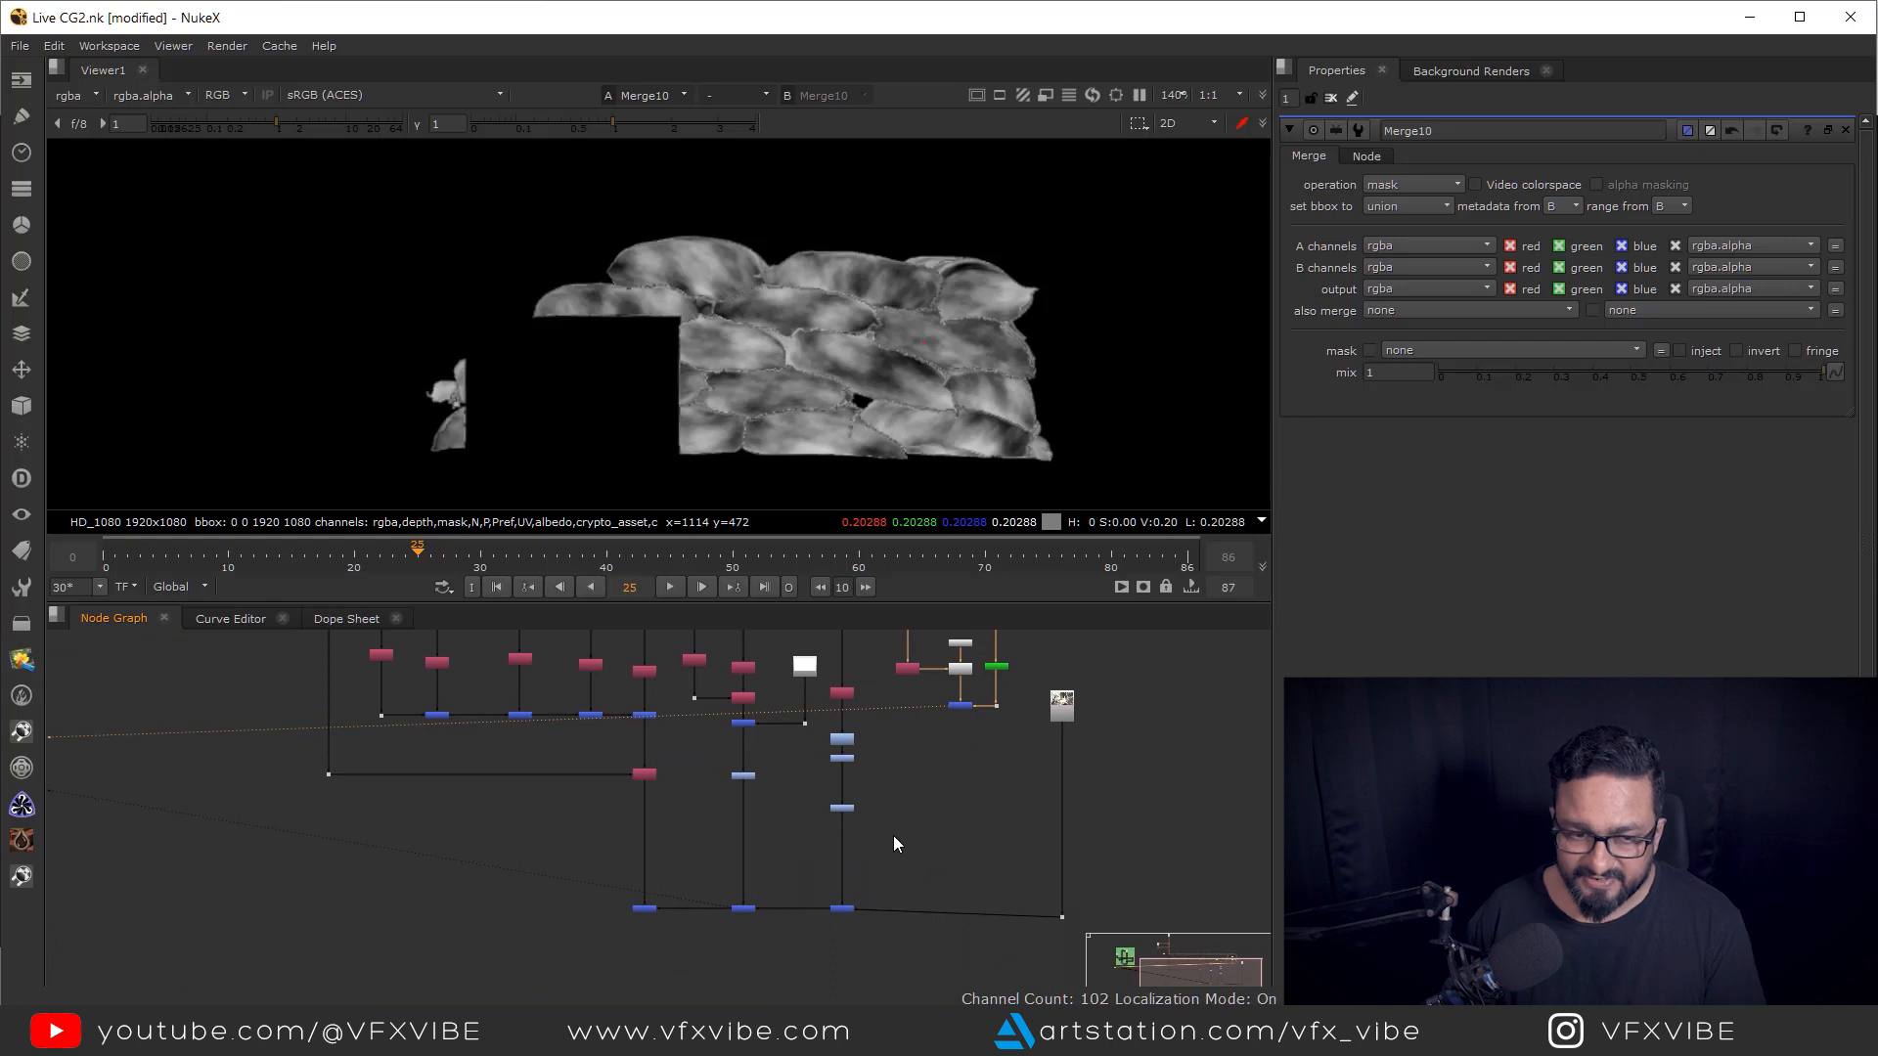
left_click_drag(936, 763, 953, 787)
left_click_drag(696, 835, 834, 866)
scroll(1078, 797, "up", 3)
left_click_drag(1108, 766, 1003, 666)
scroll(888, 792, "down", 4)
left_click_drag(801, 960, 787, 834)
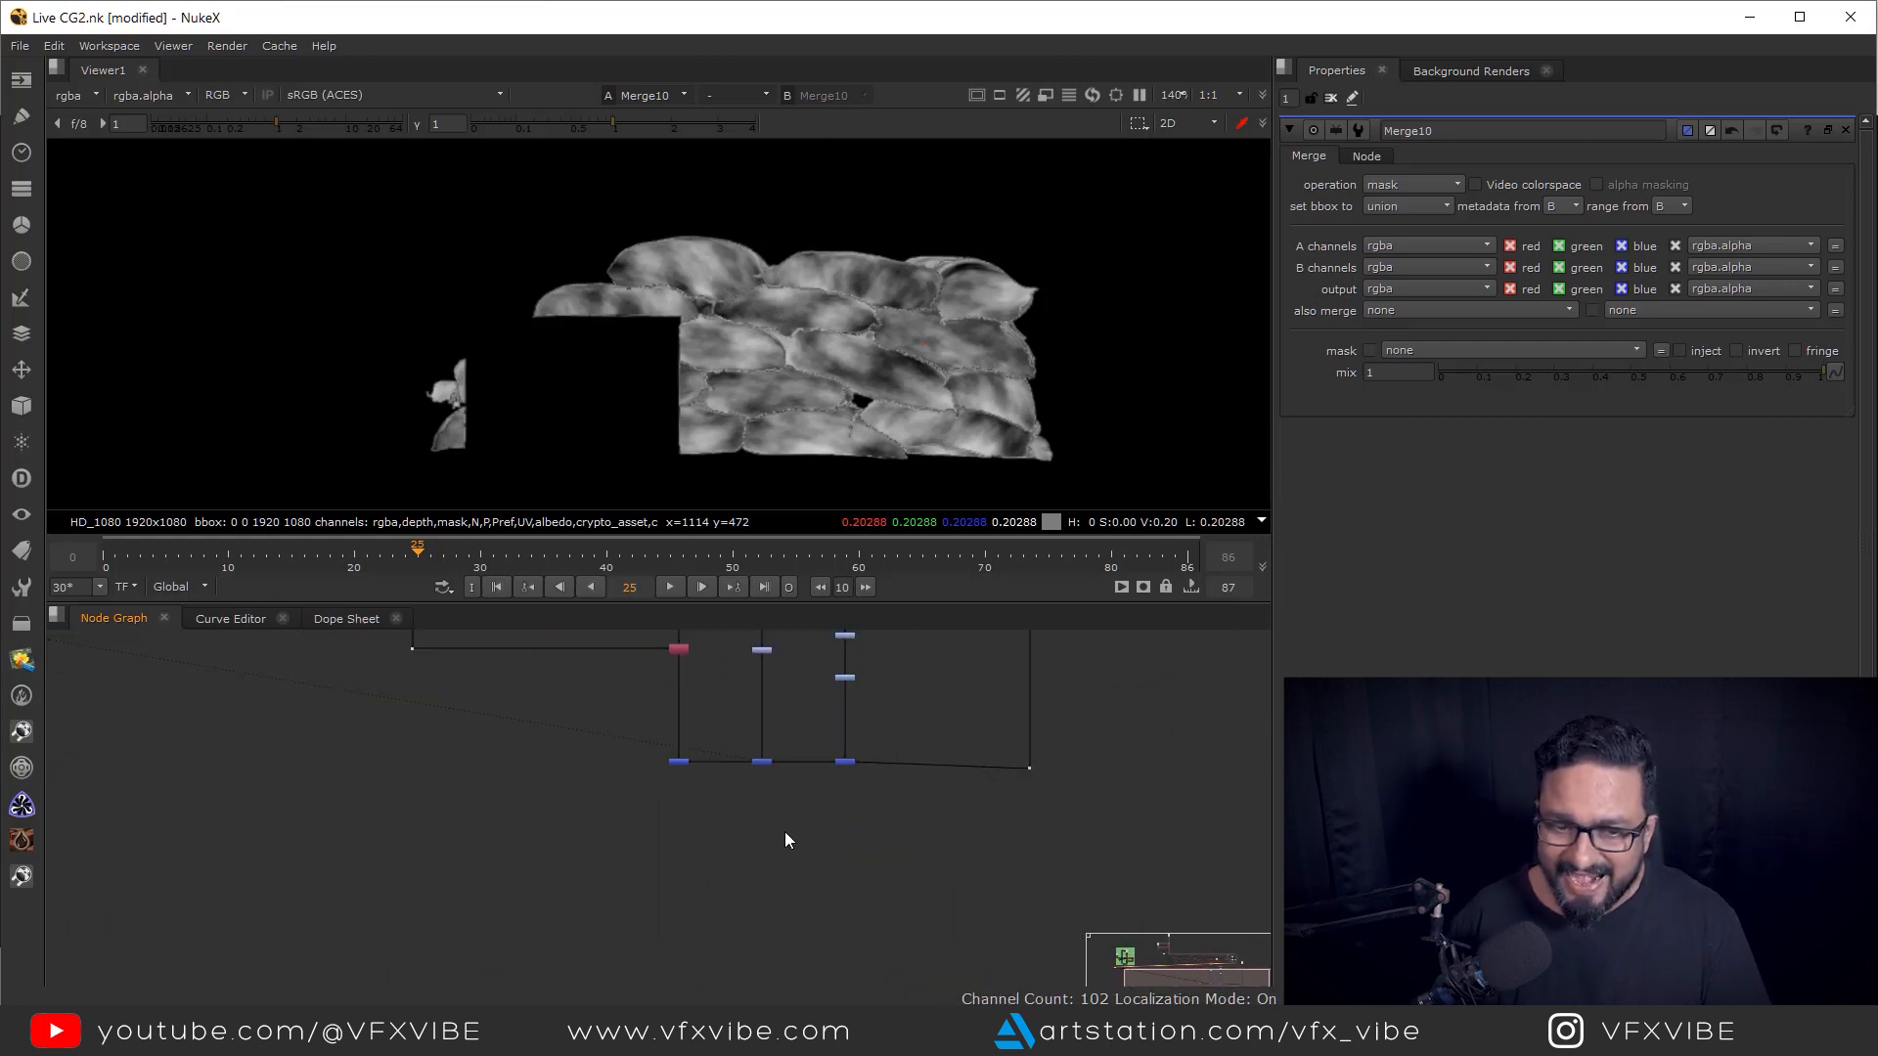
left_click_drag(908, 772, 809, 897)
scroll(918, 857, "up", 2)
scroll(918, 858, "up", 1)
left_click_drag(787, 746, 866, 929)
scroll(883, 890, "down", 3)
scroll(878, 923, "up", 3)
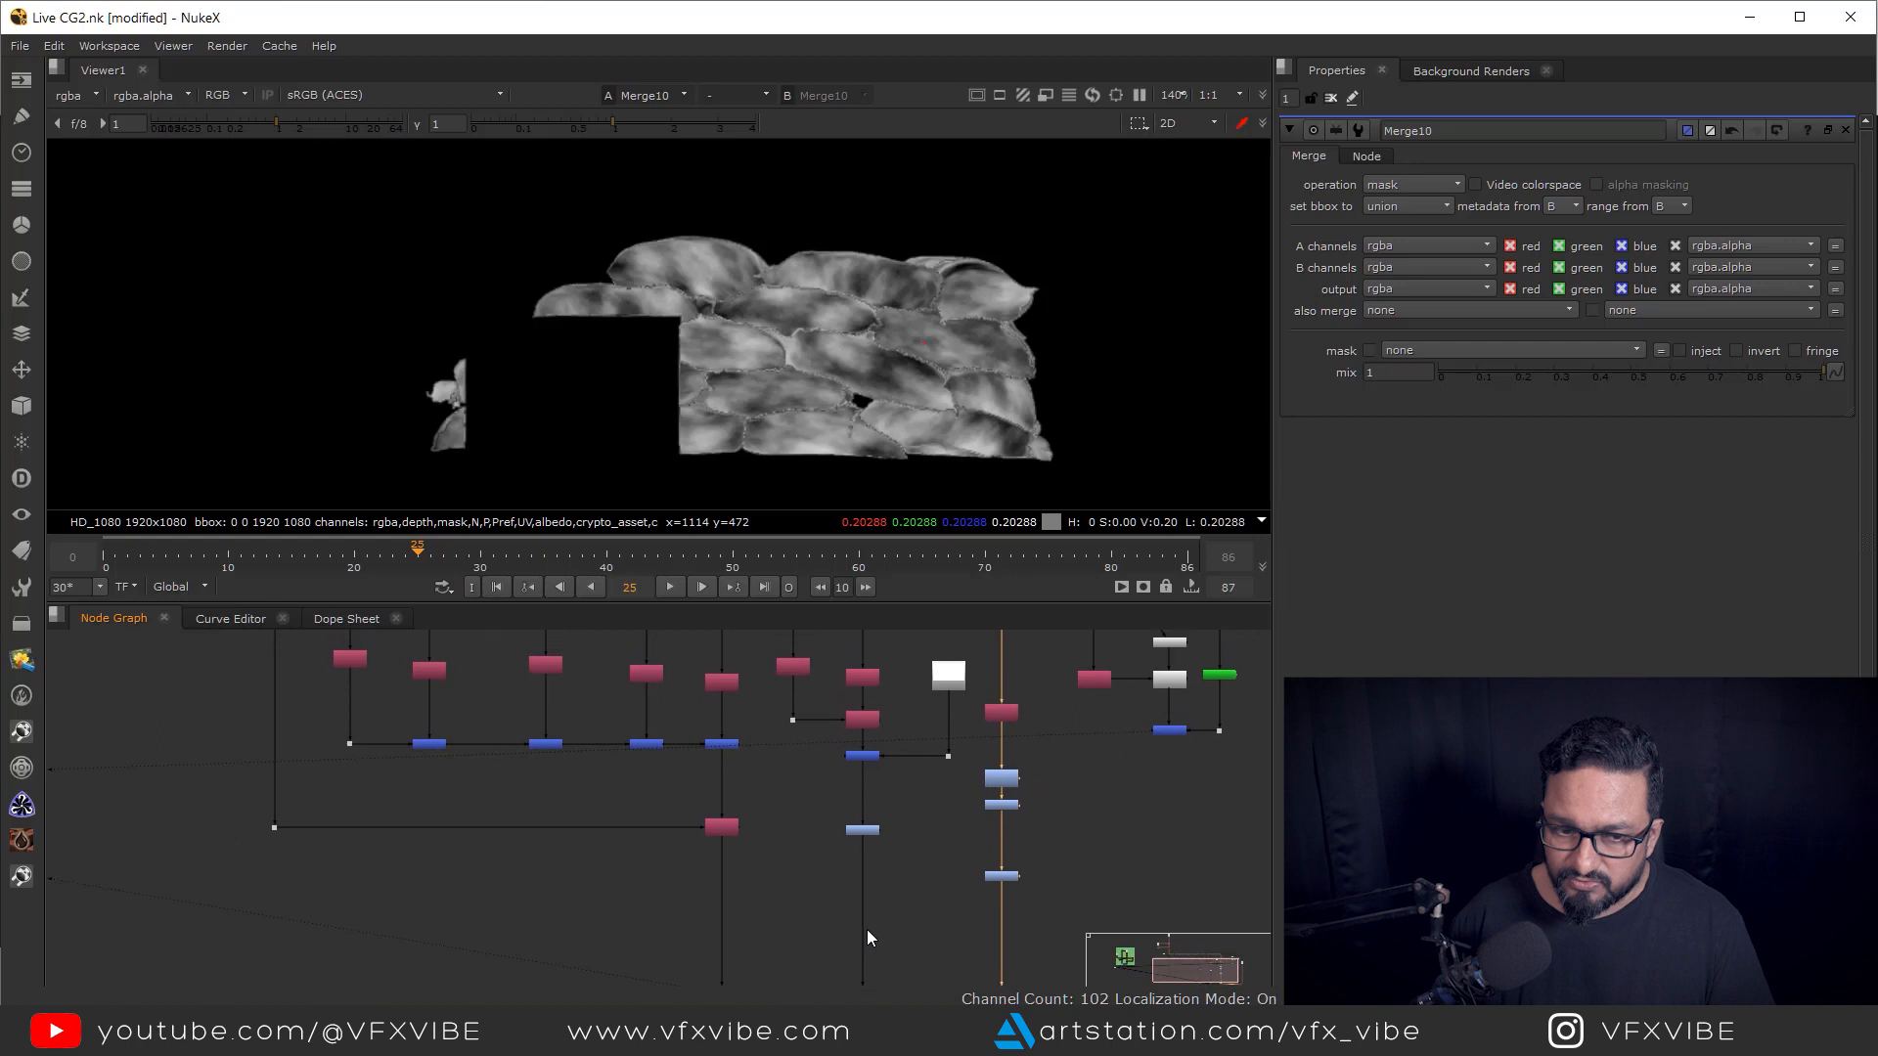
scroll(861, 888, "down", 3)
scroll(906, 825, "up", 1)
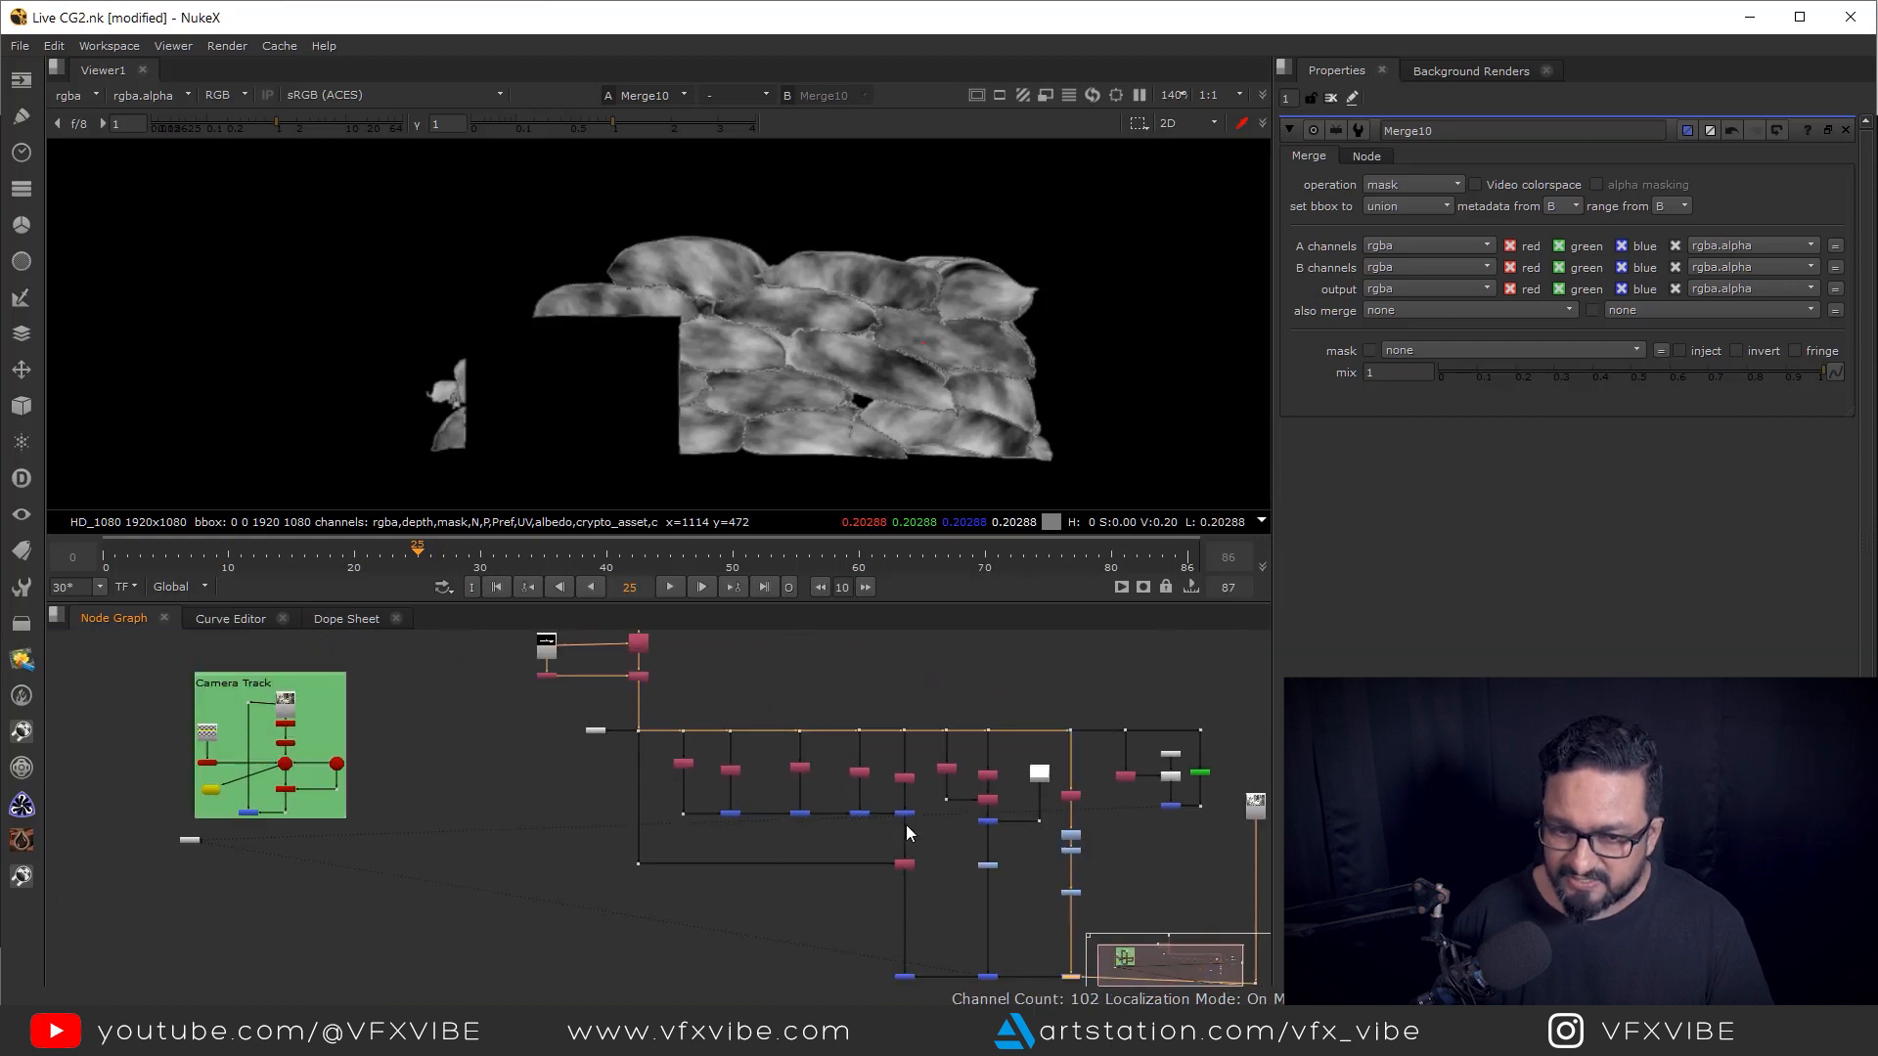
- Insert a Grade below the albedo Shuffle and connect its mask input to the sandbag noise Merge
scroll(545, 763, "up", 5)
left_click(551, 778)
key("1")
left_click(808, 688)
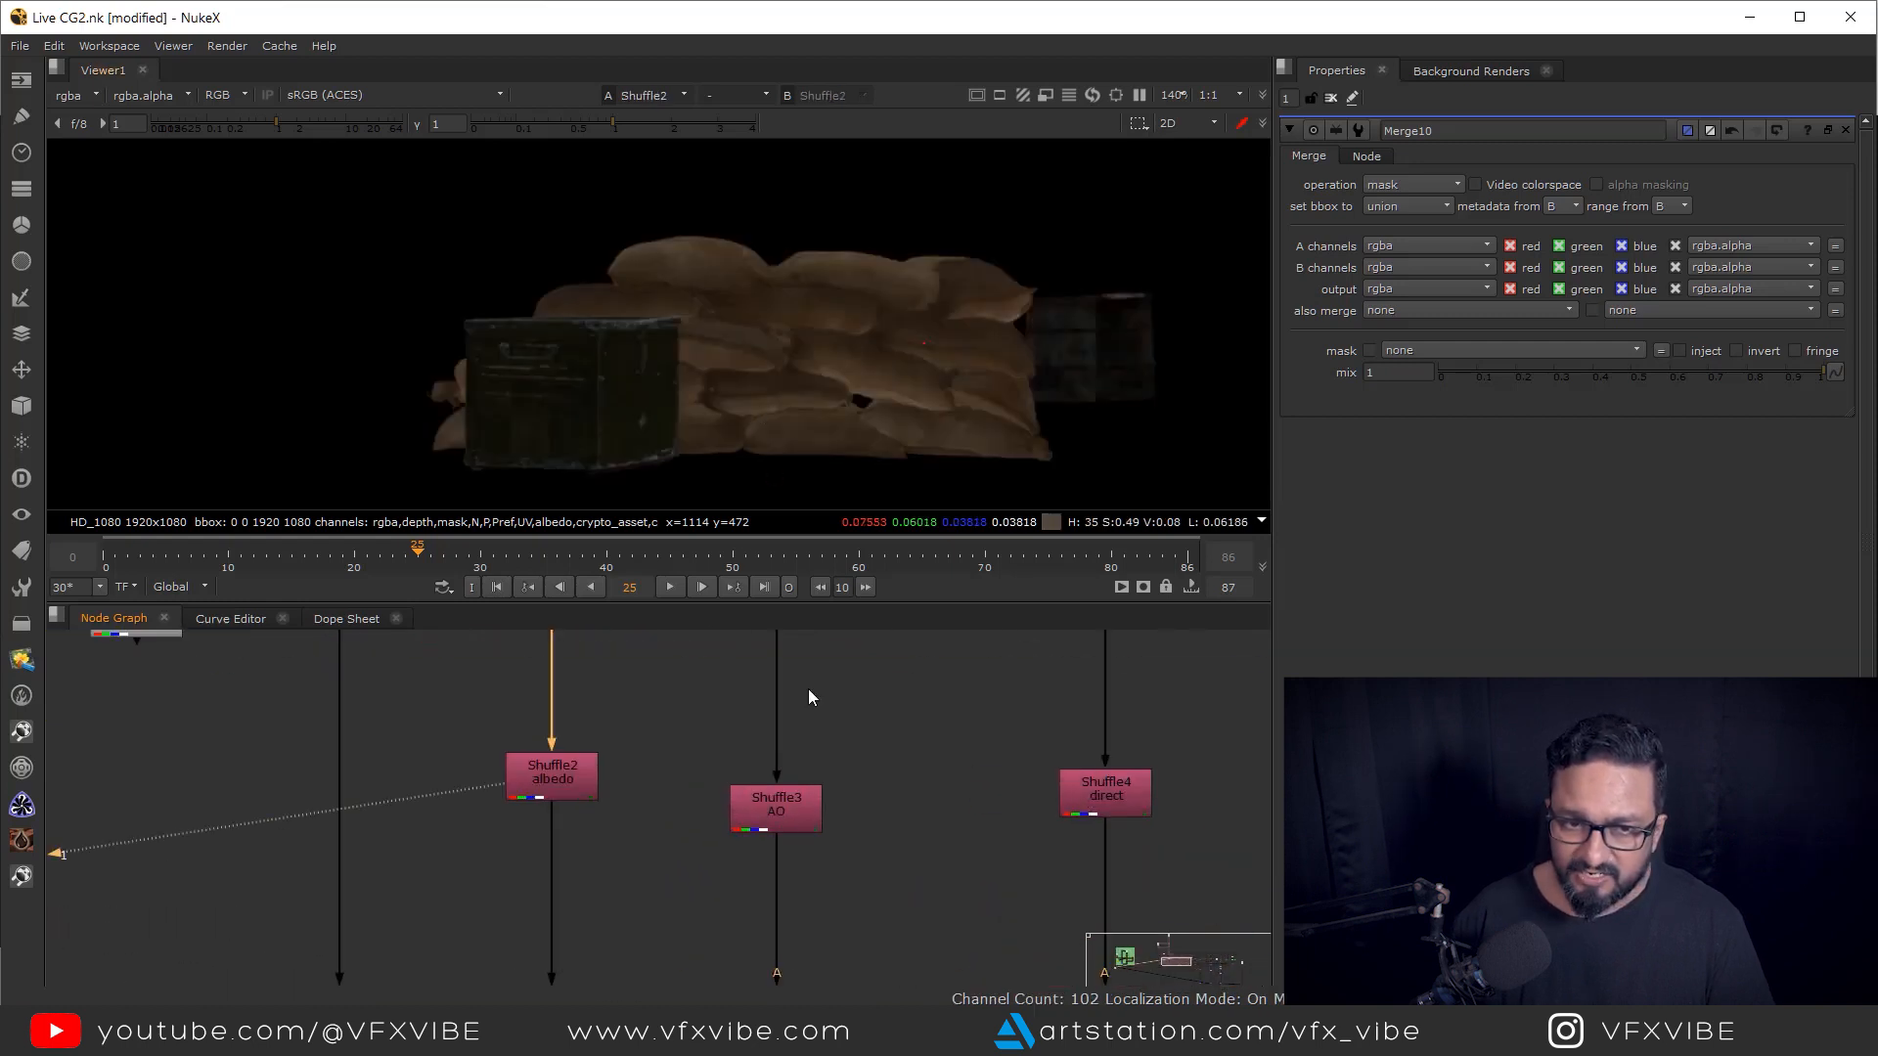
scroll(725, 823, "down", 5)
key("g")
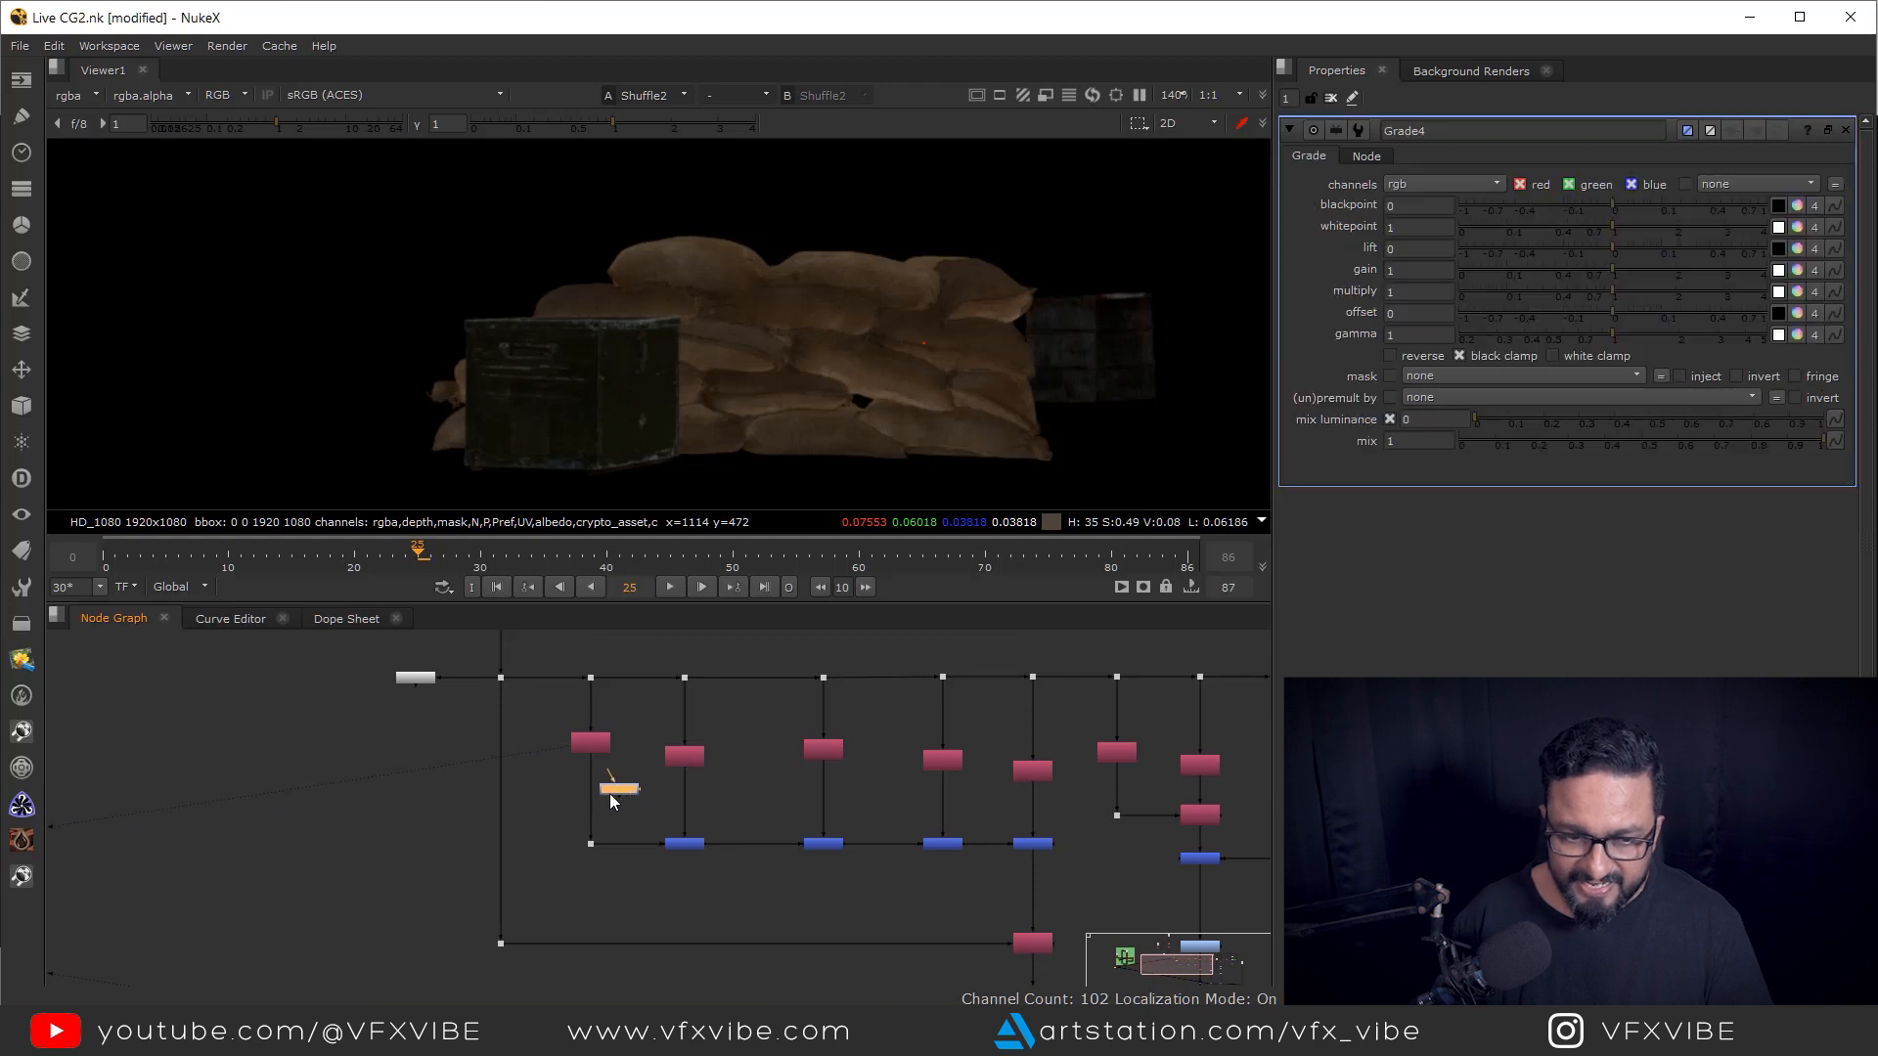
left_click_drag(608, 797, 1060, 783)
scroll(1060, 782, "down", 2)
scroll(471, 779, "up", 5)
left_click_drag(453, 745, 450, 799)
scroll(796, 331, "up", 6)
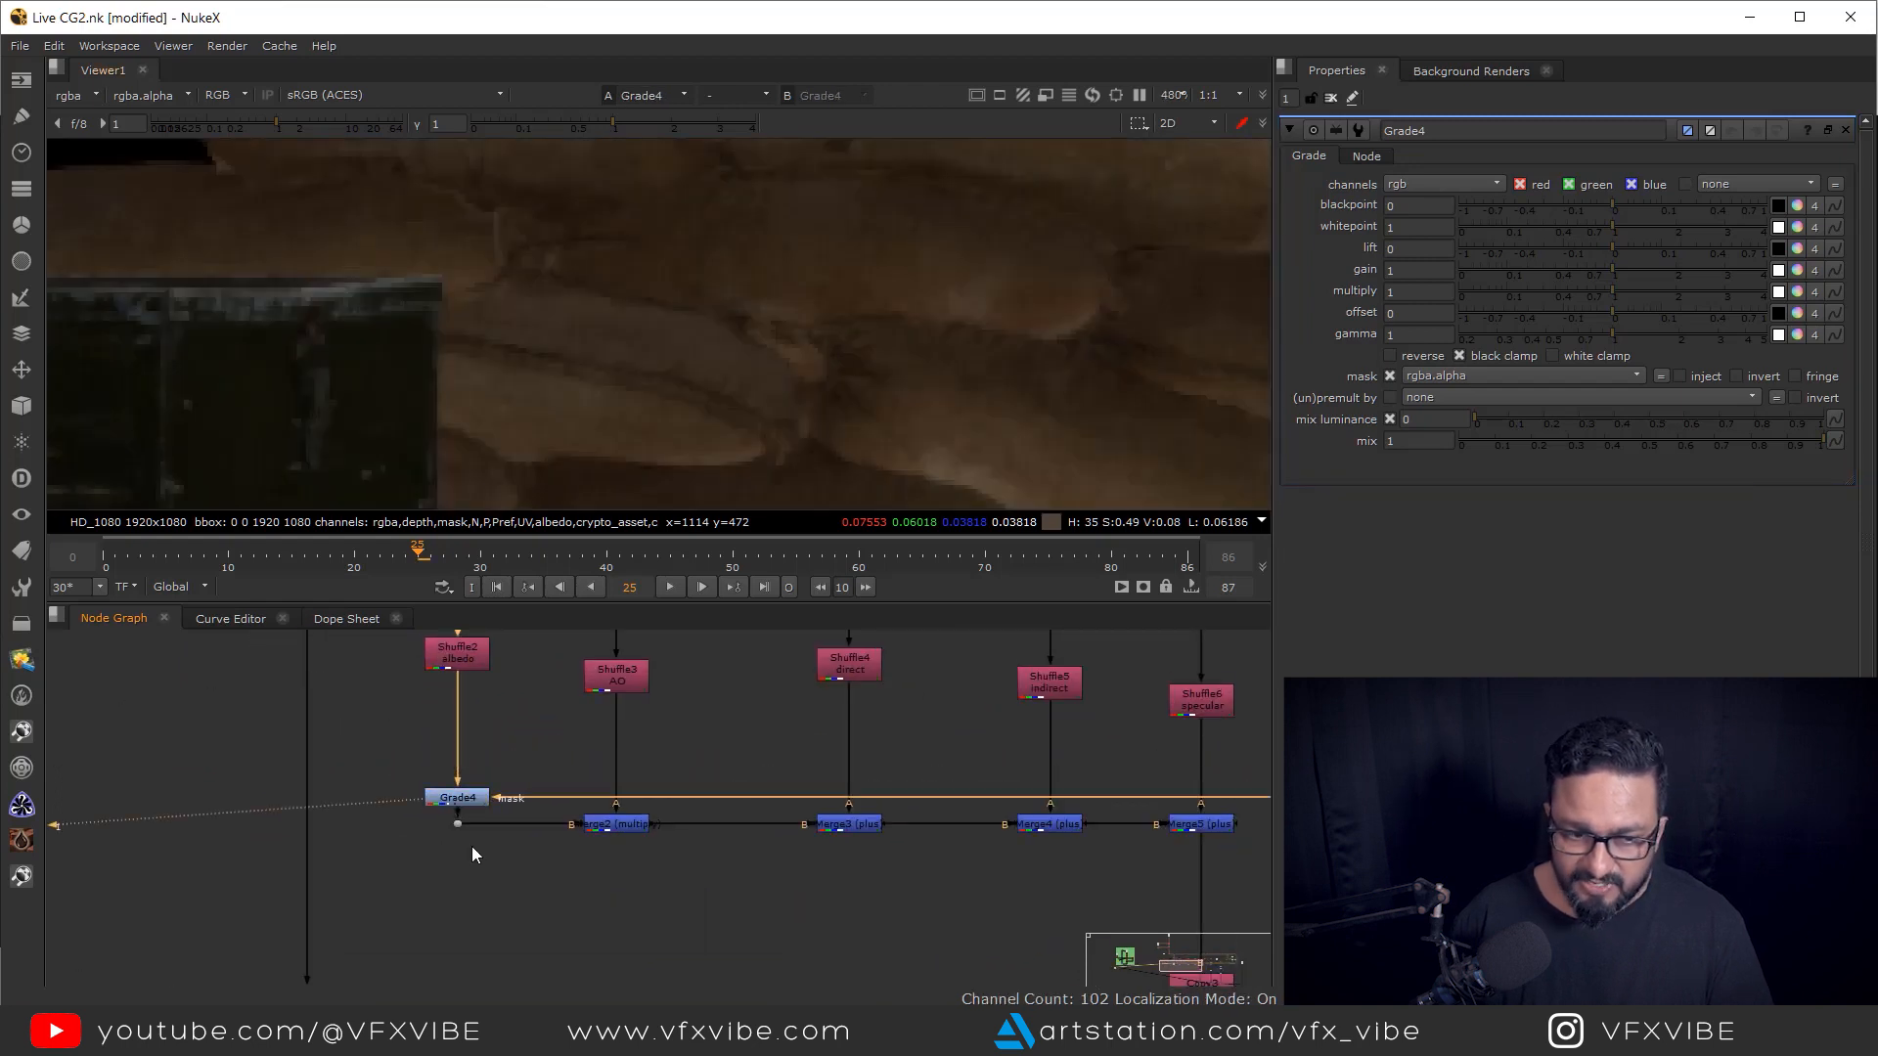
- View the albedo Grade with the viewer gain at 2.4 and set the Grade's gain to 0.19
key("1")
left_click_drag(278, 125, 301, 127)
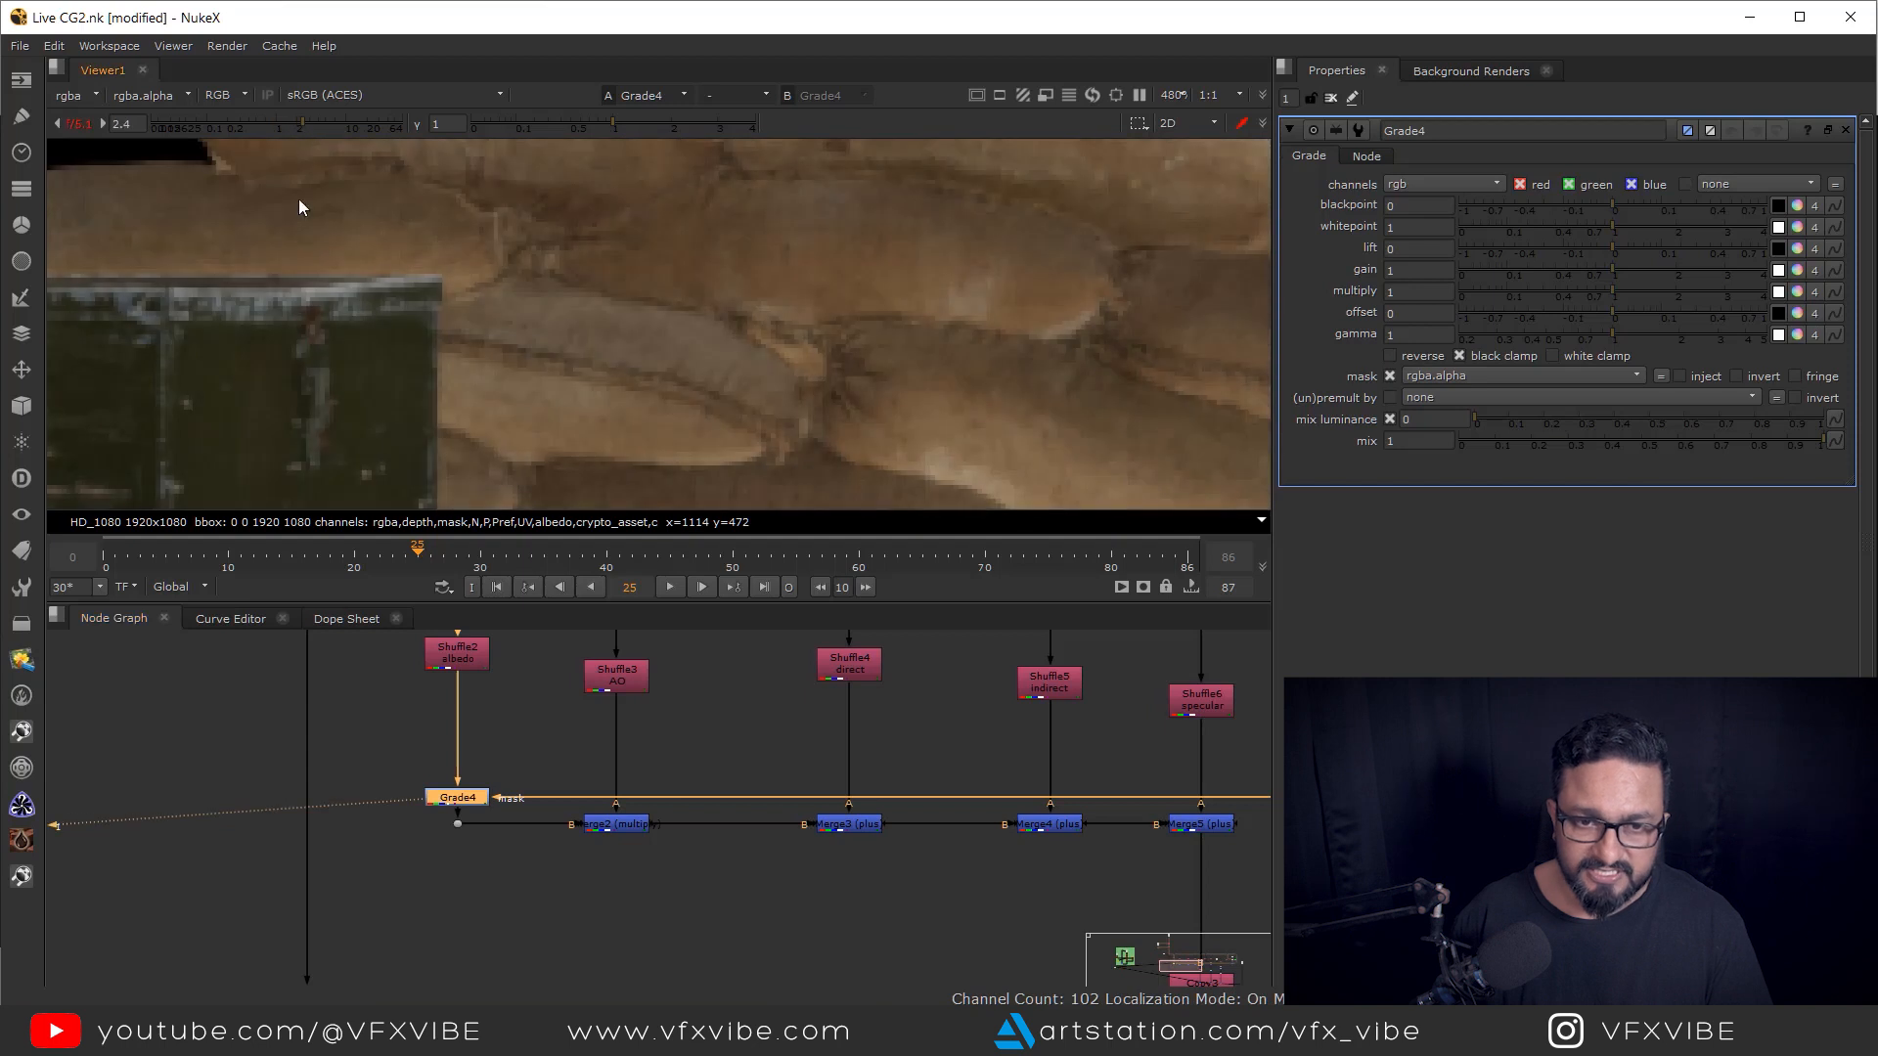
left_click_drag(1611, 270, 1547, 275)
scroll(960, 366, "down", 5)
scroll(961, 366, "up", 3)
left_click_drag(896, 340, 718, 310)
- Compare the original albedo Shuffle with the masked Grade by switching the viewer between them
left_click(454, 661)
key("1")
left_click(487, 771)
left_click(461, 799)
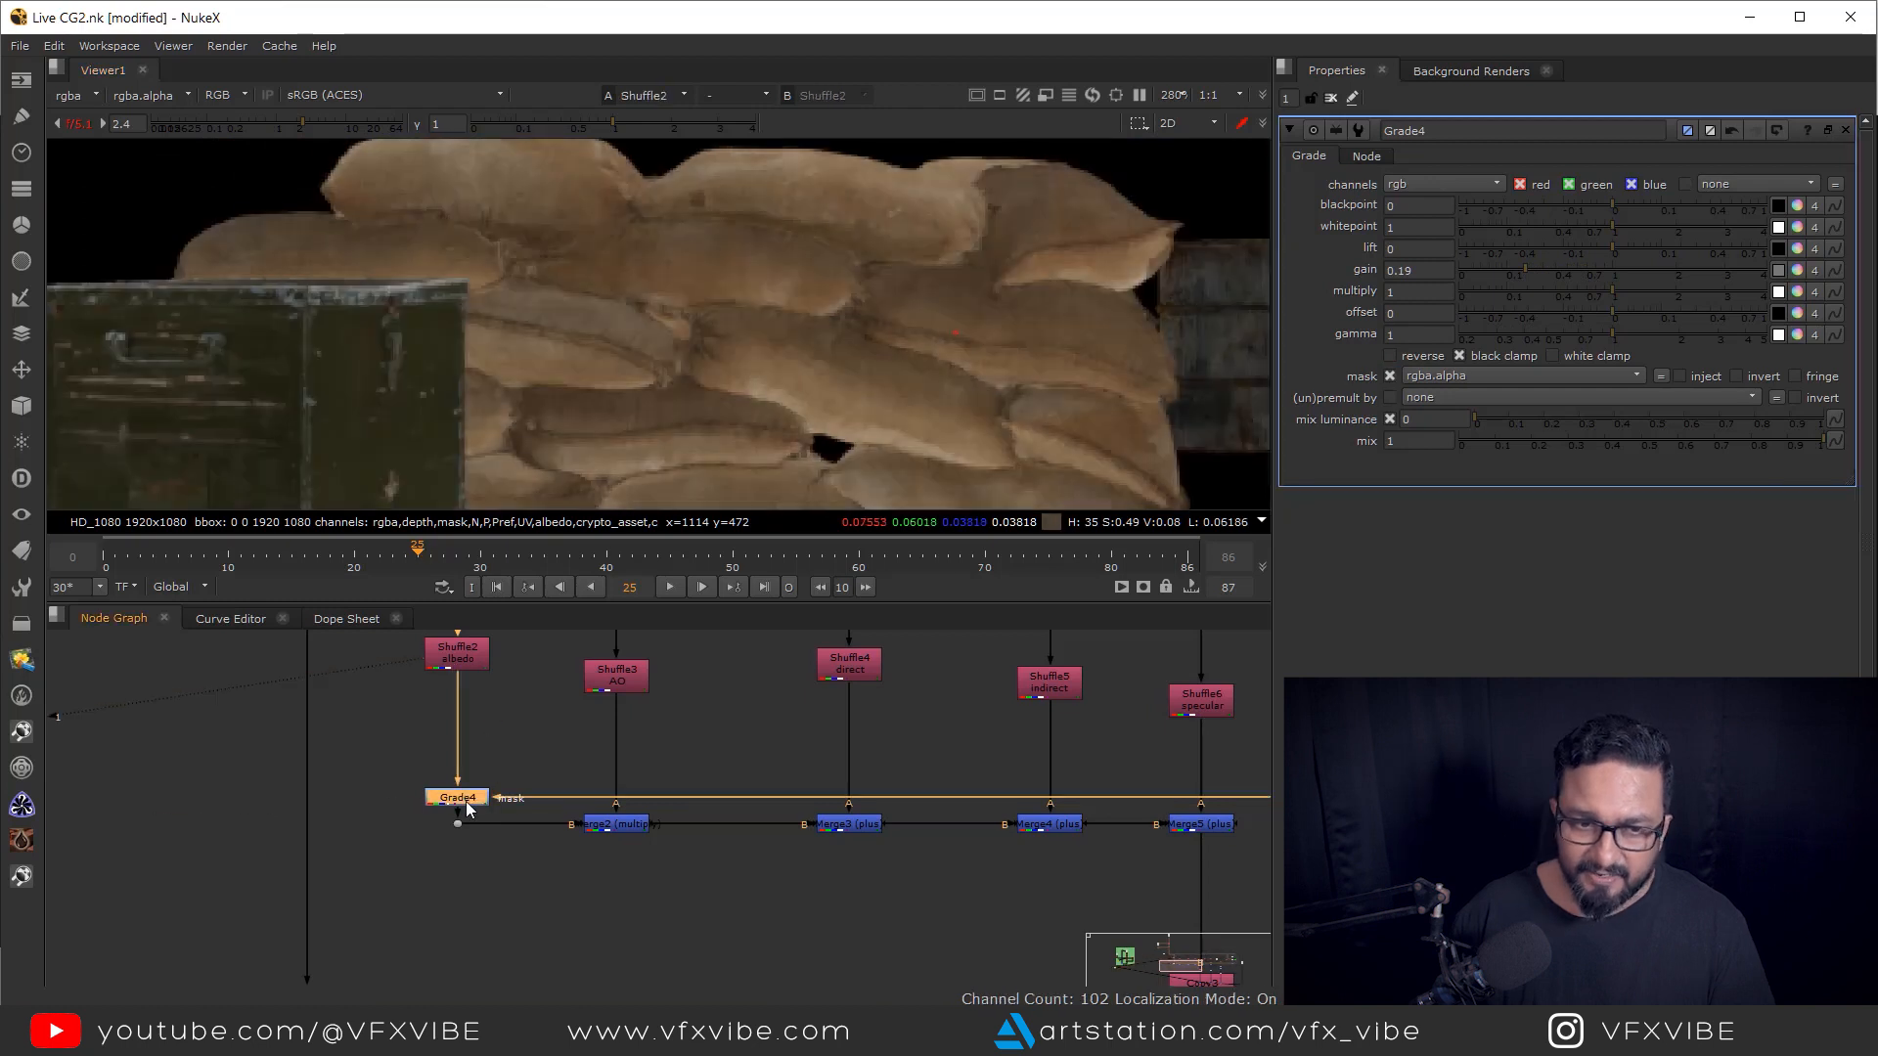
key("2")
left_click(508, 753)
key("1")
key("2")
key("1")
key("2")
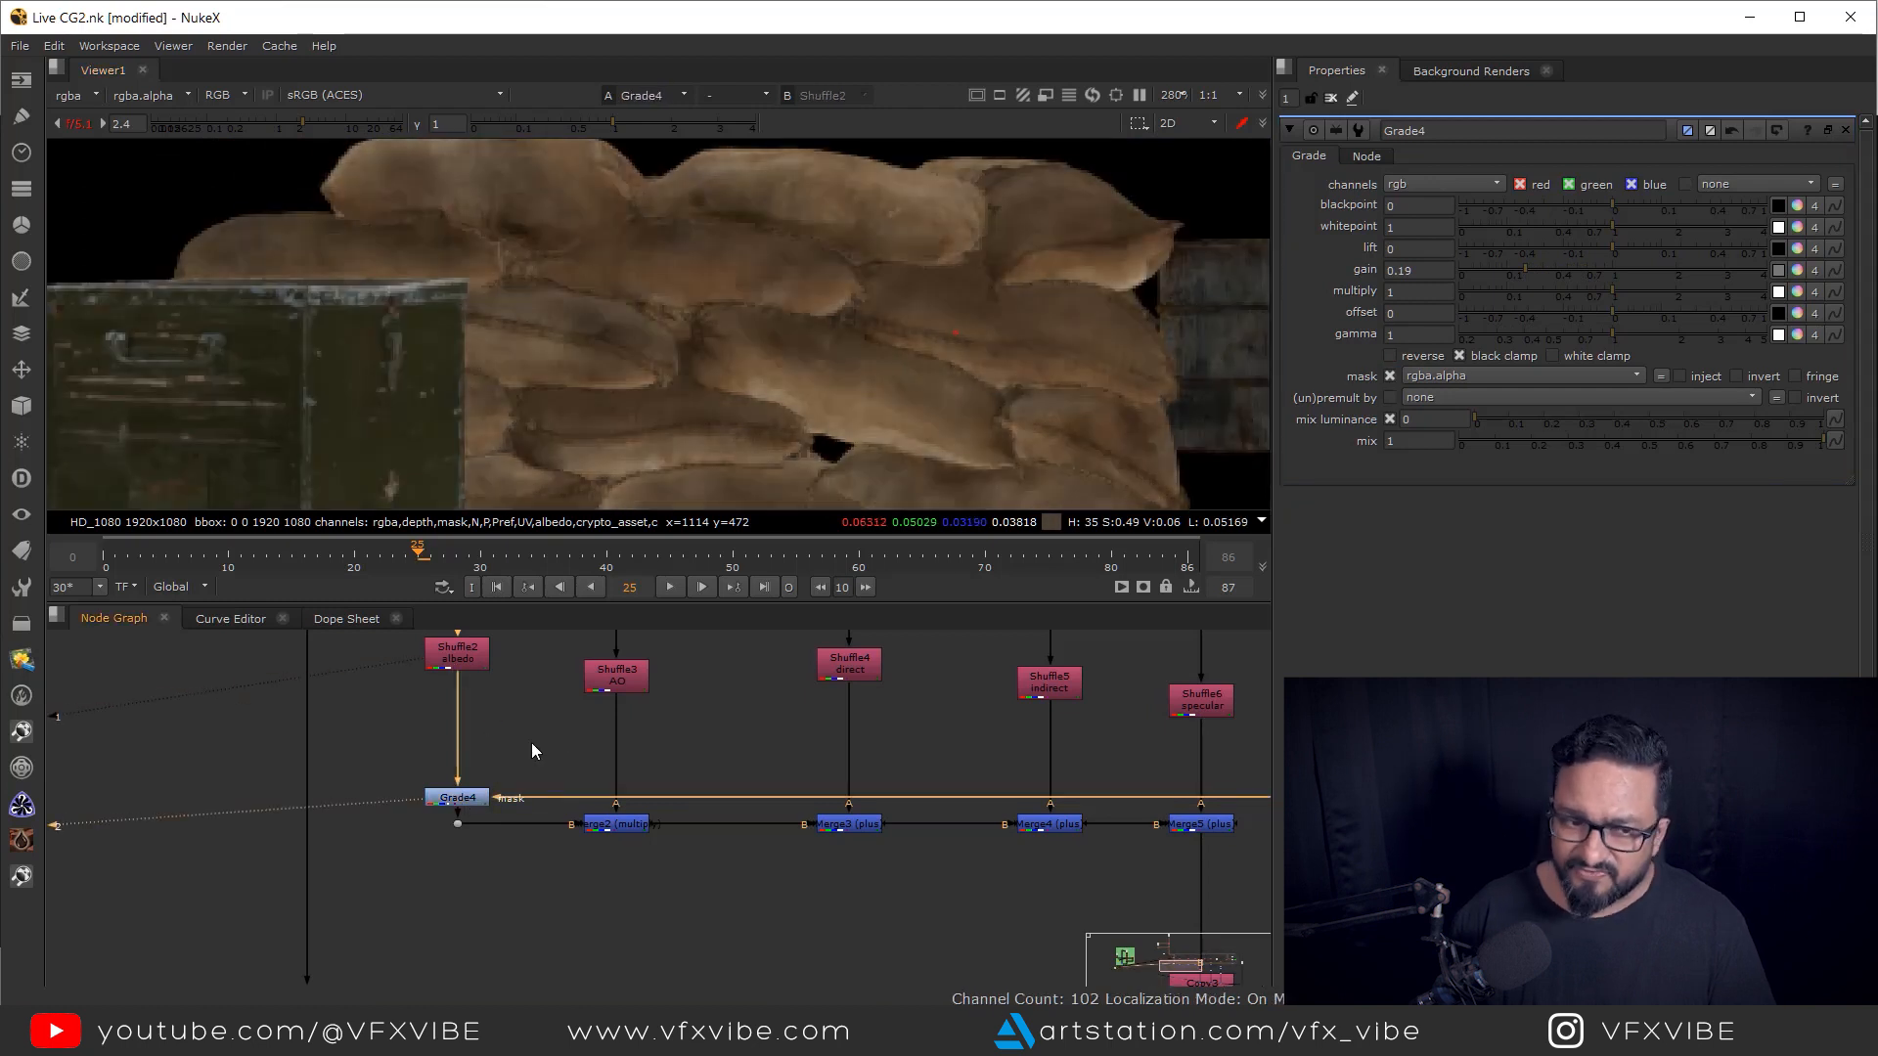
key("1")
- View the direct Shuffle and reset the viewer gain to 1
scroll(808, 817, "down", 3)
scroll(704, 760, "up", 4)
left_click(685, 713)
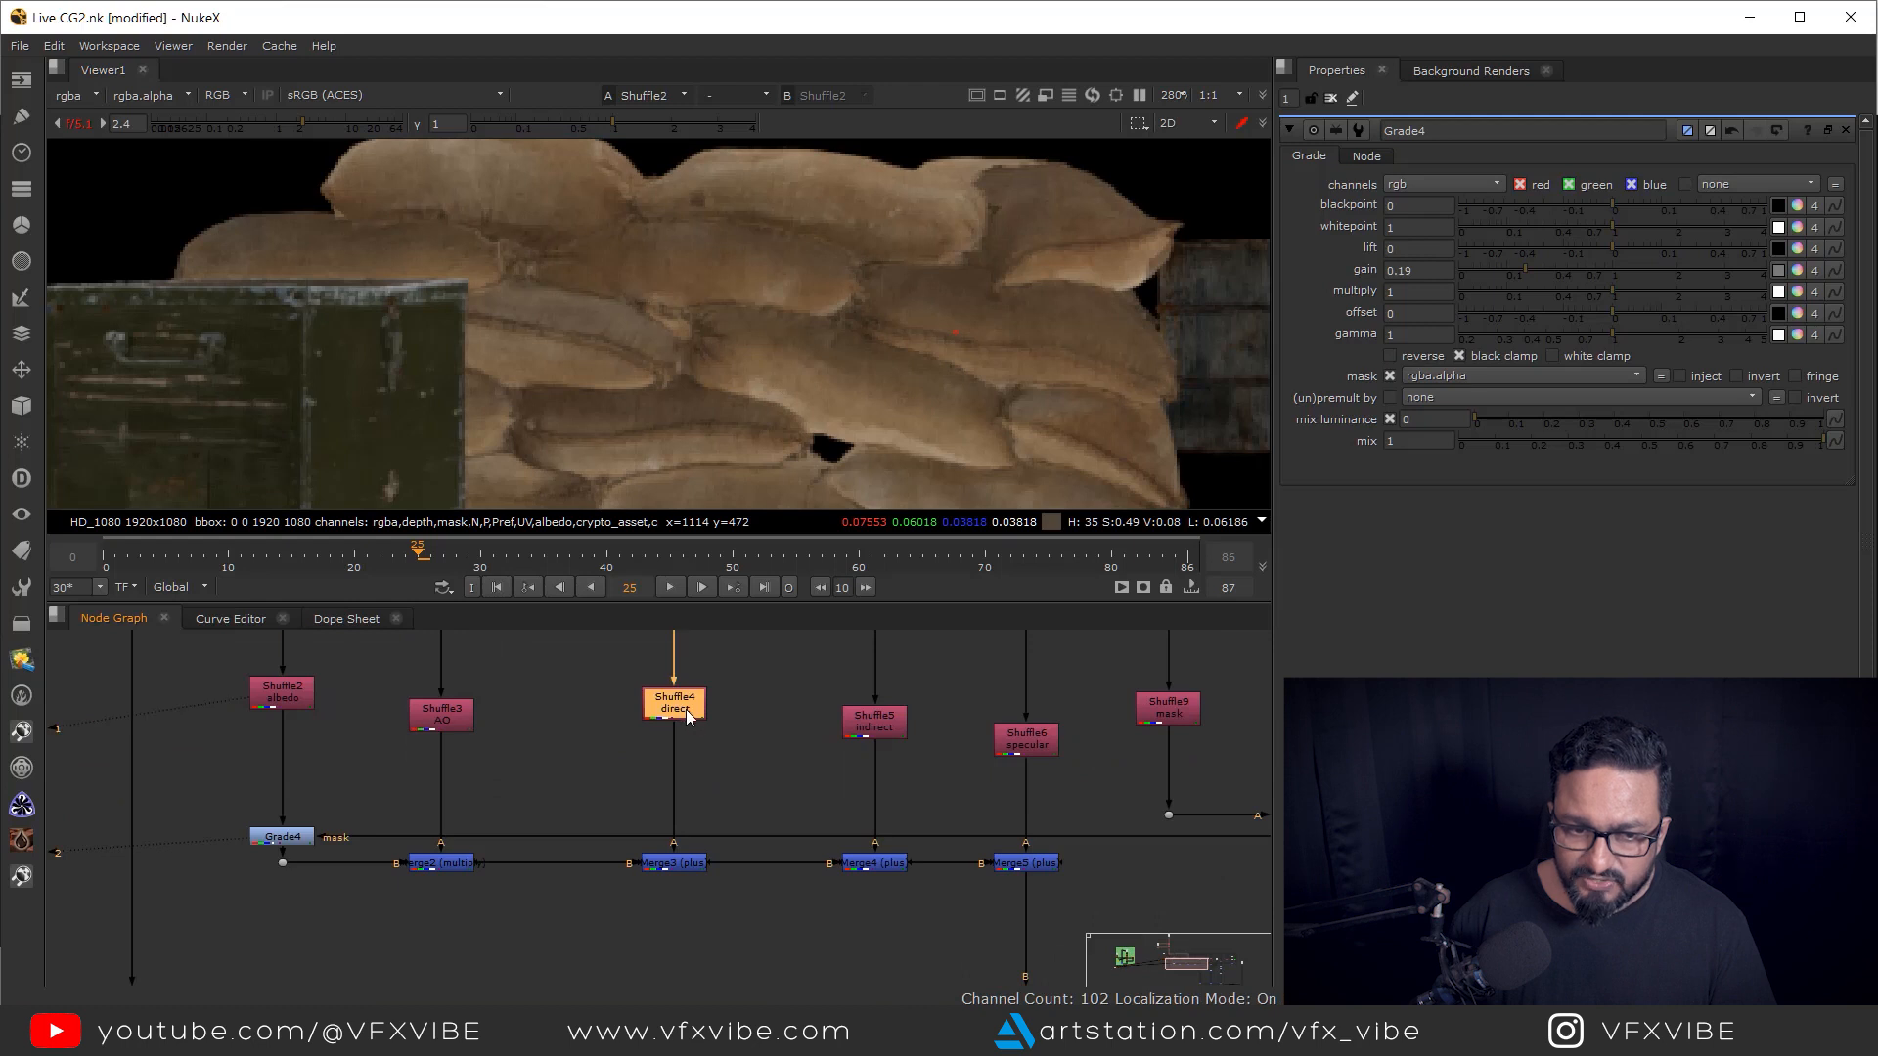
key("1")
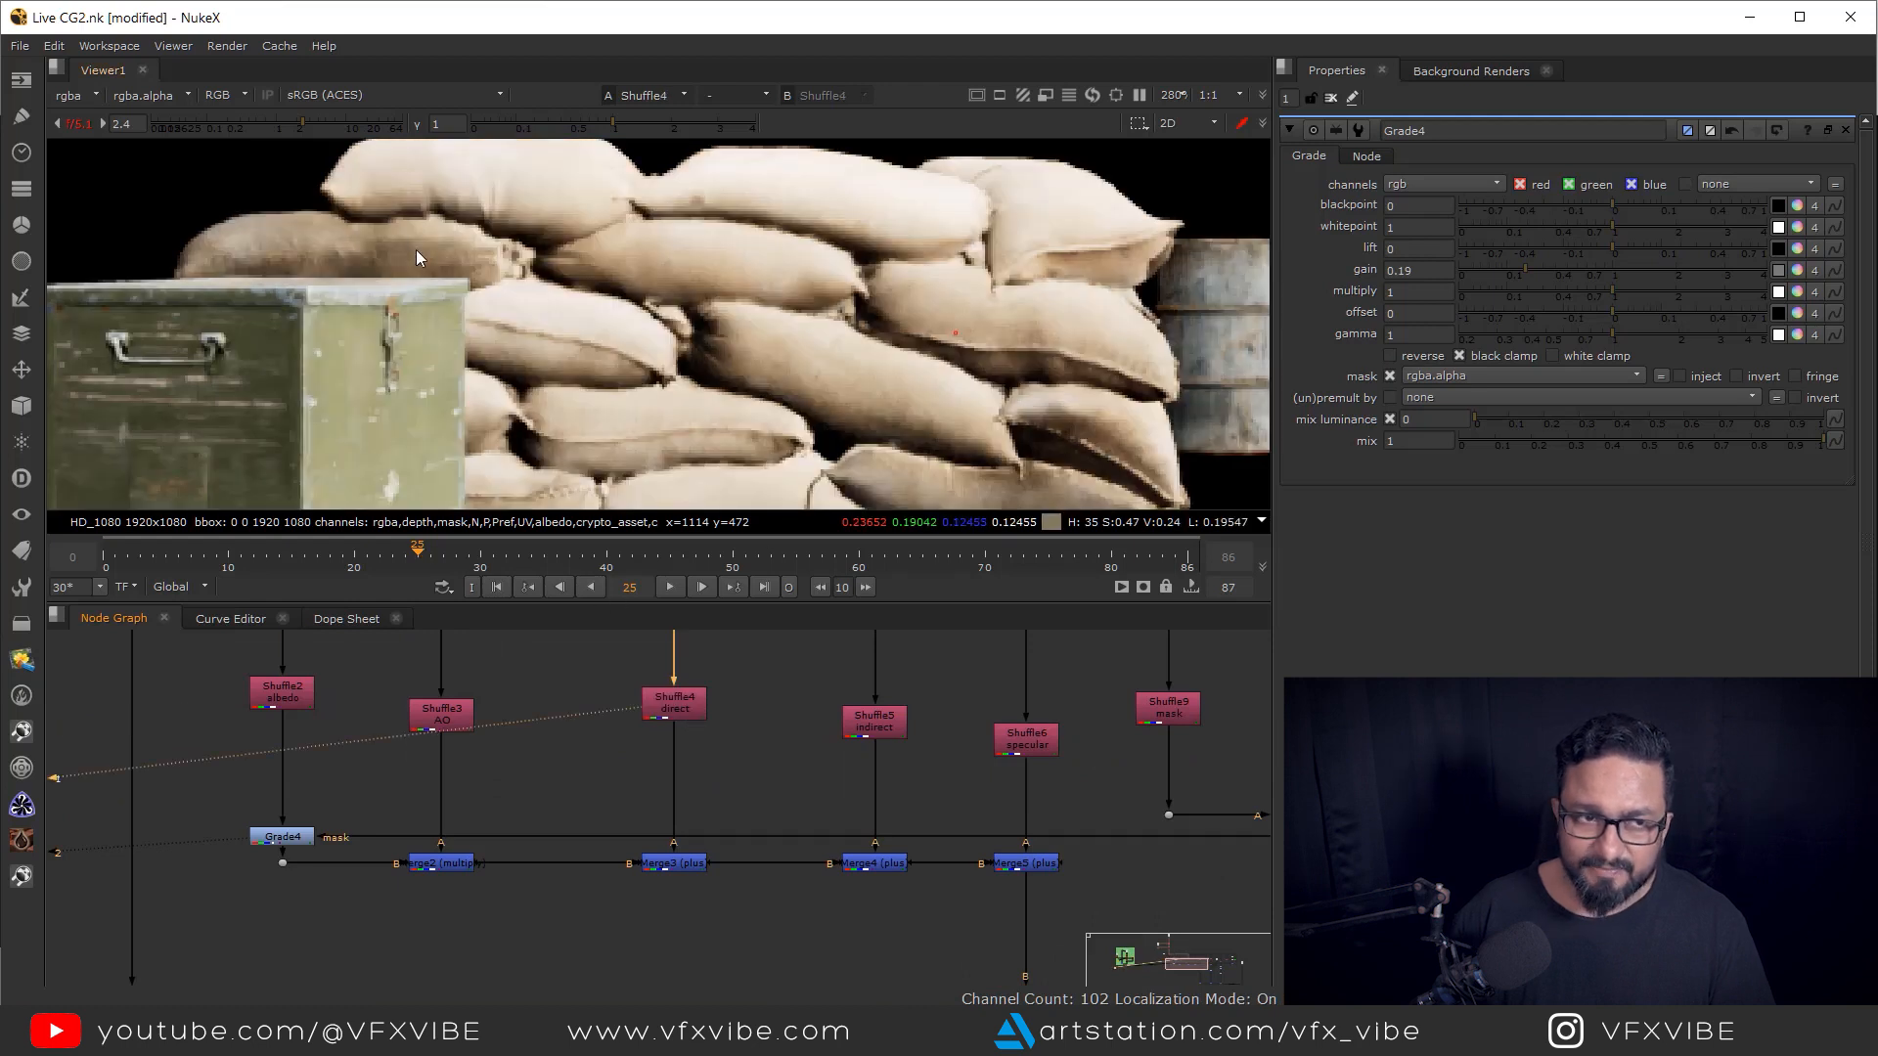
left_click(254, 124, "ctrl")
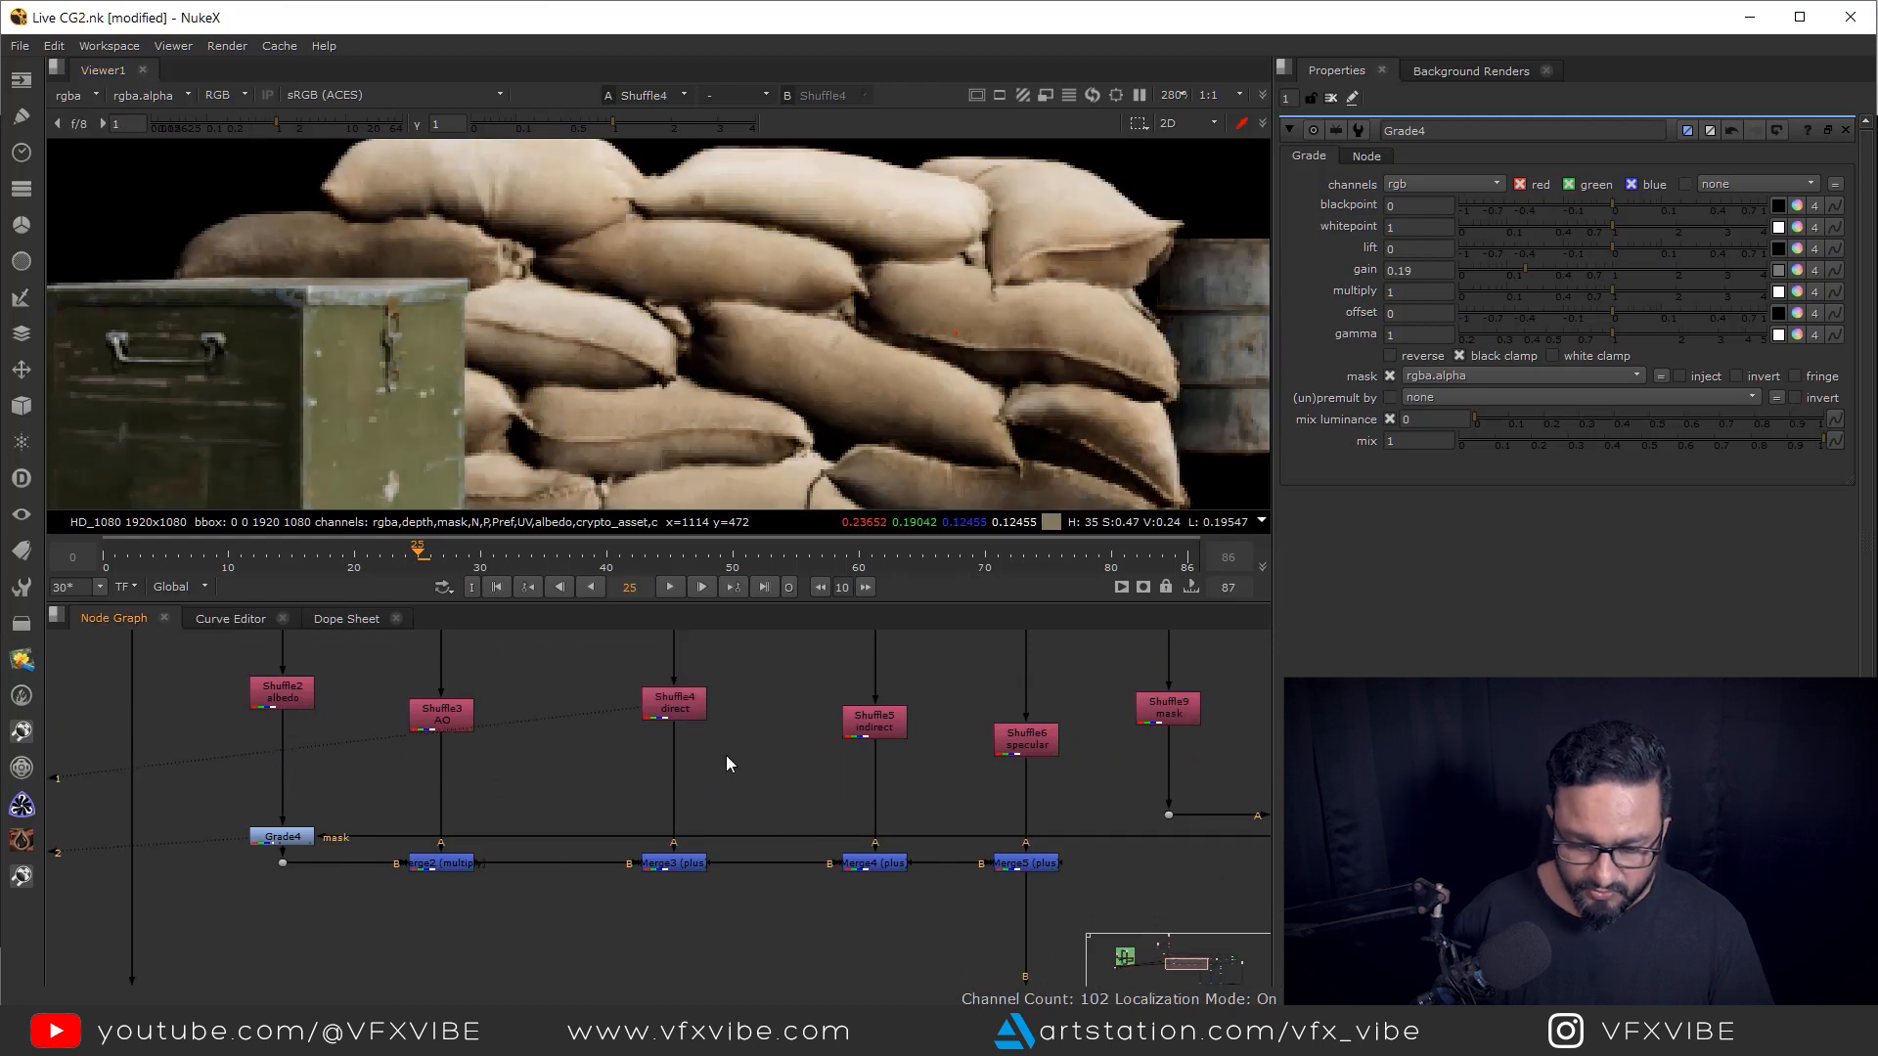
- Insert a Grade below the direct Shuffle and route its mask input through dots to the sandbag noise mask connection
key("g")
left_click_drag(719, 772, 687, 782)
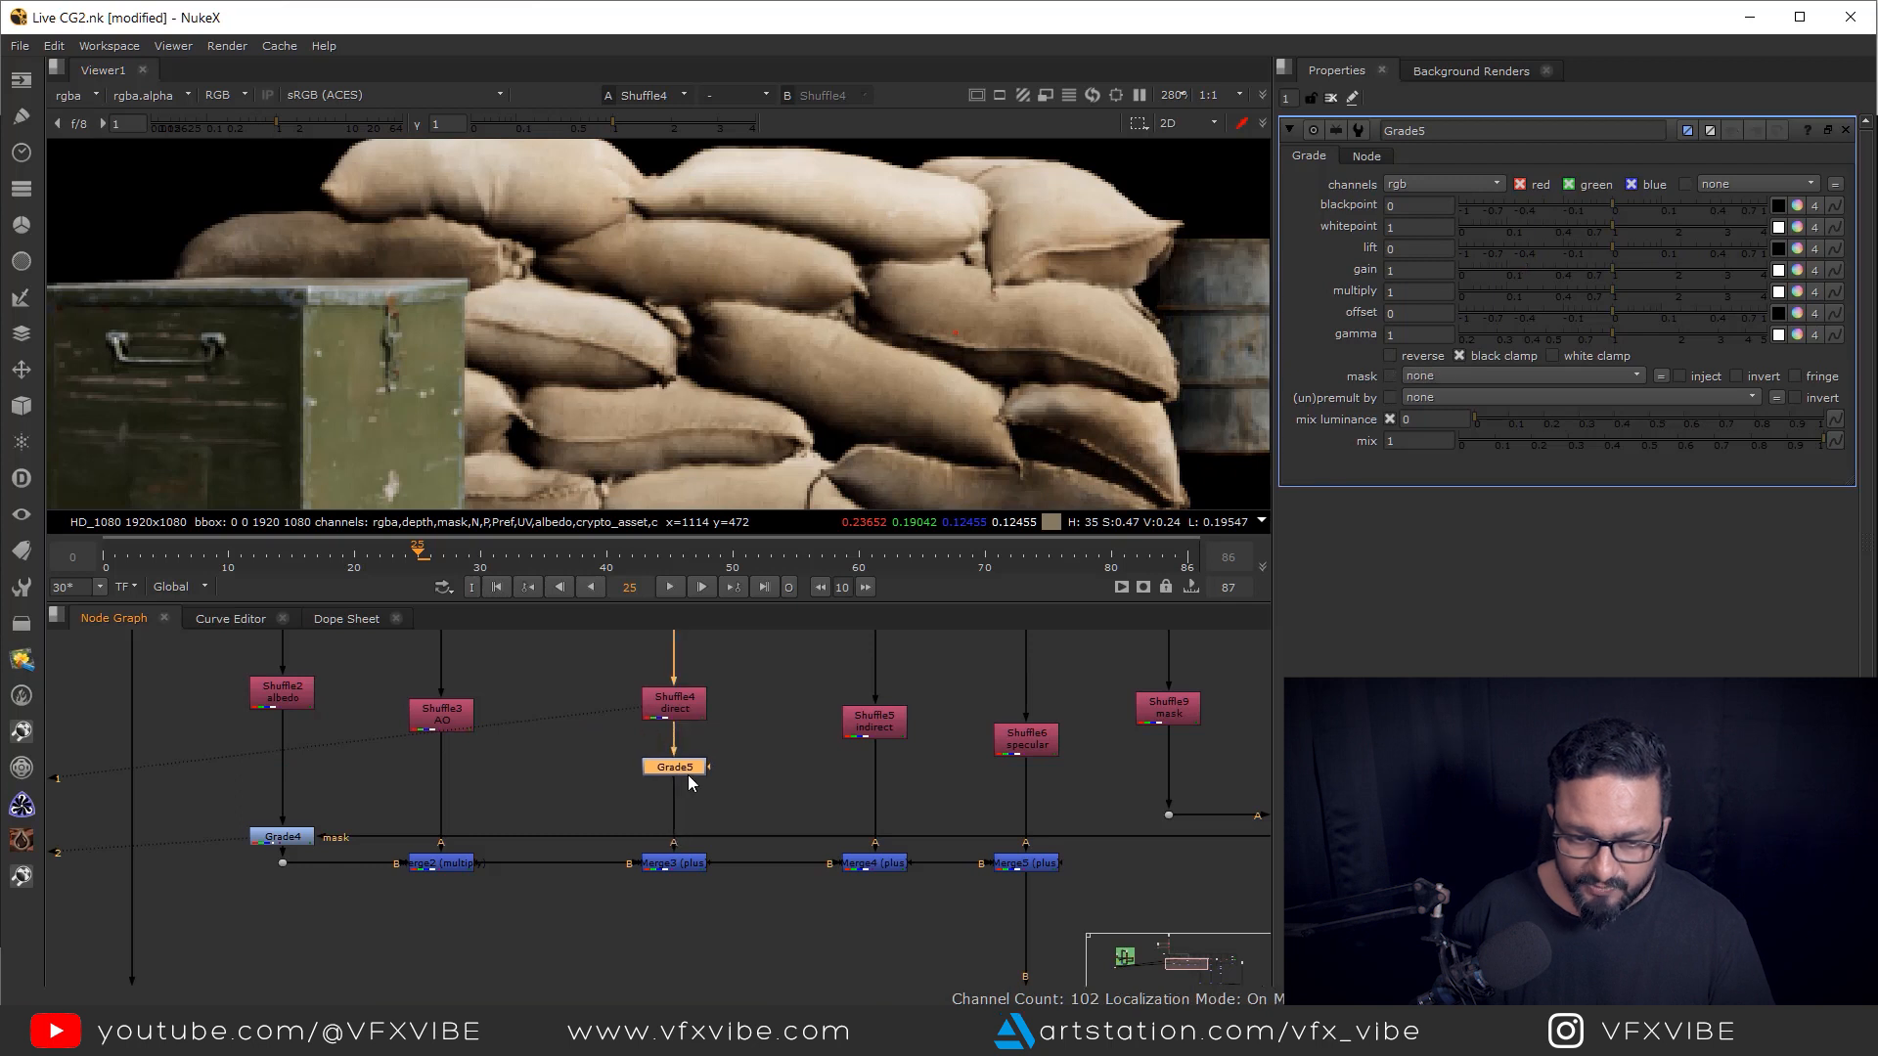
left_click(792, 835, "ctrl")
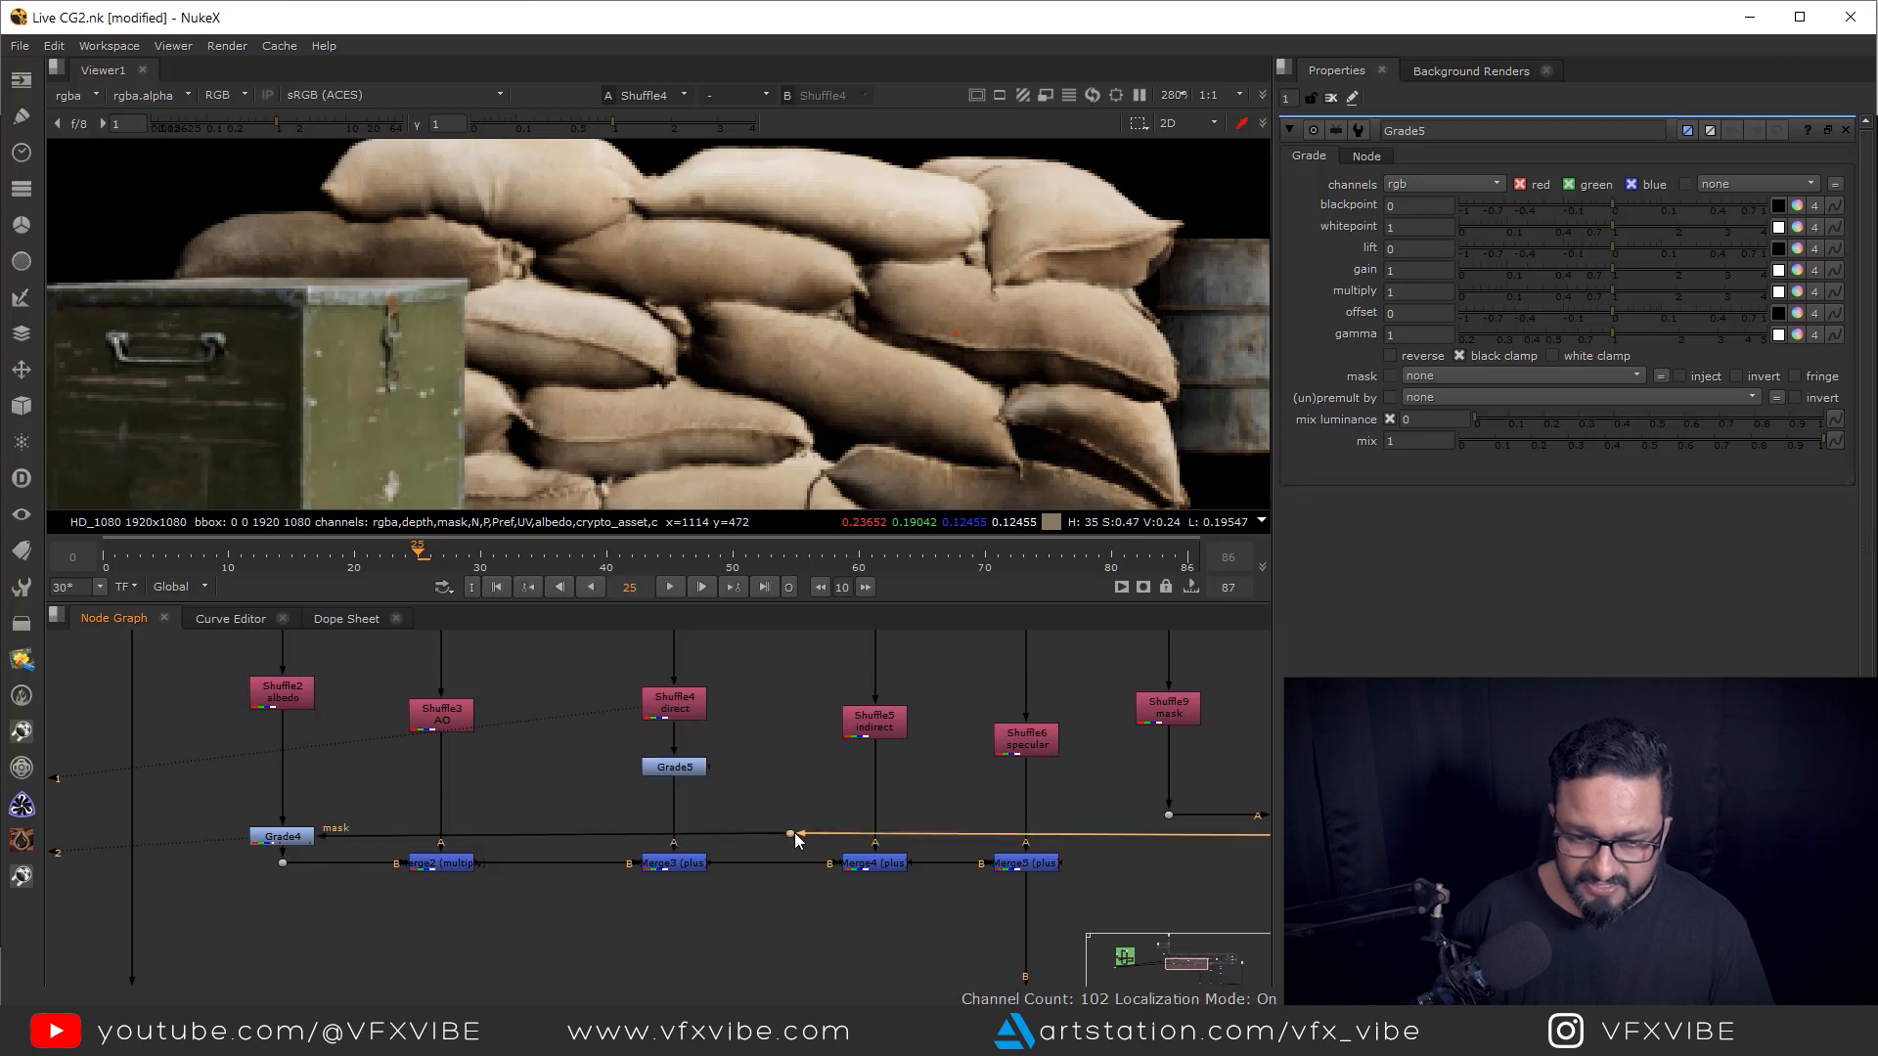
scroll(712, 769, "up", 3)
left_click_drag(712, 766, 868, 896)
left_click_drag(772, 849, 868, 763)
left_click(682, 770)
- View the direct Grade and set its gain to 0.4 and its gamma to 0.52 with green at 0.64
key("1")
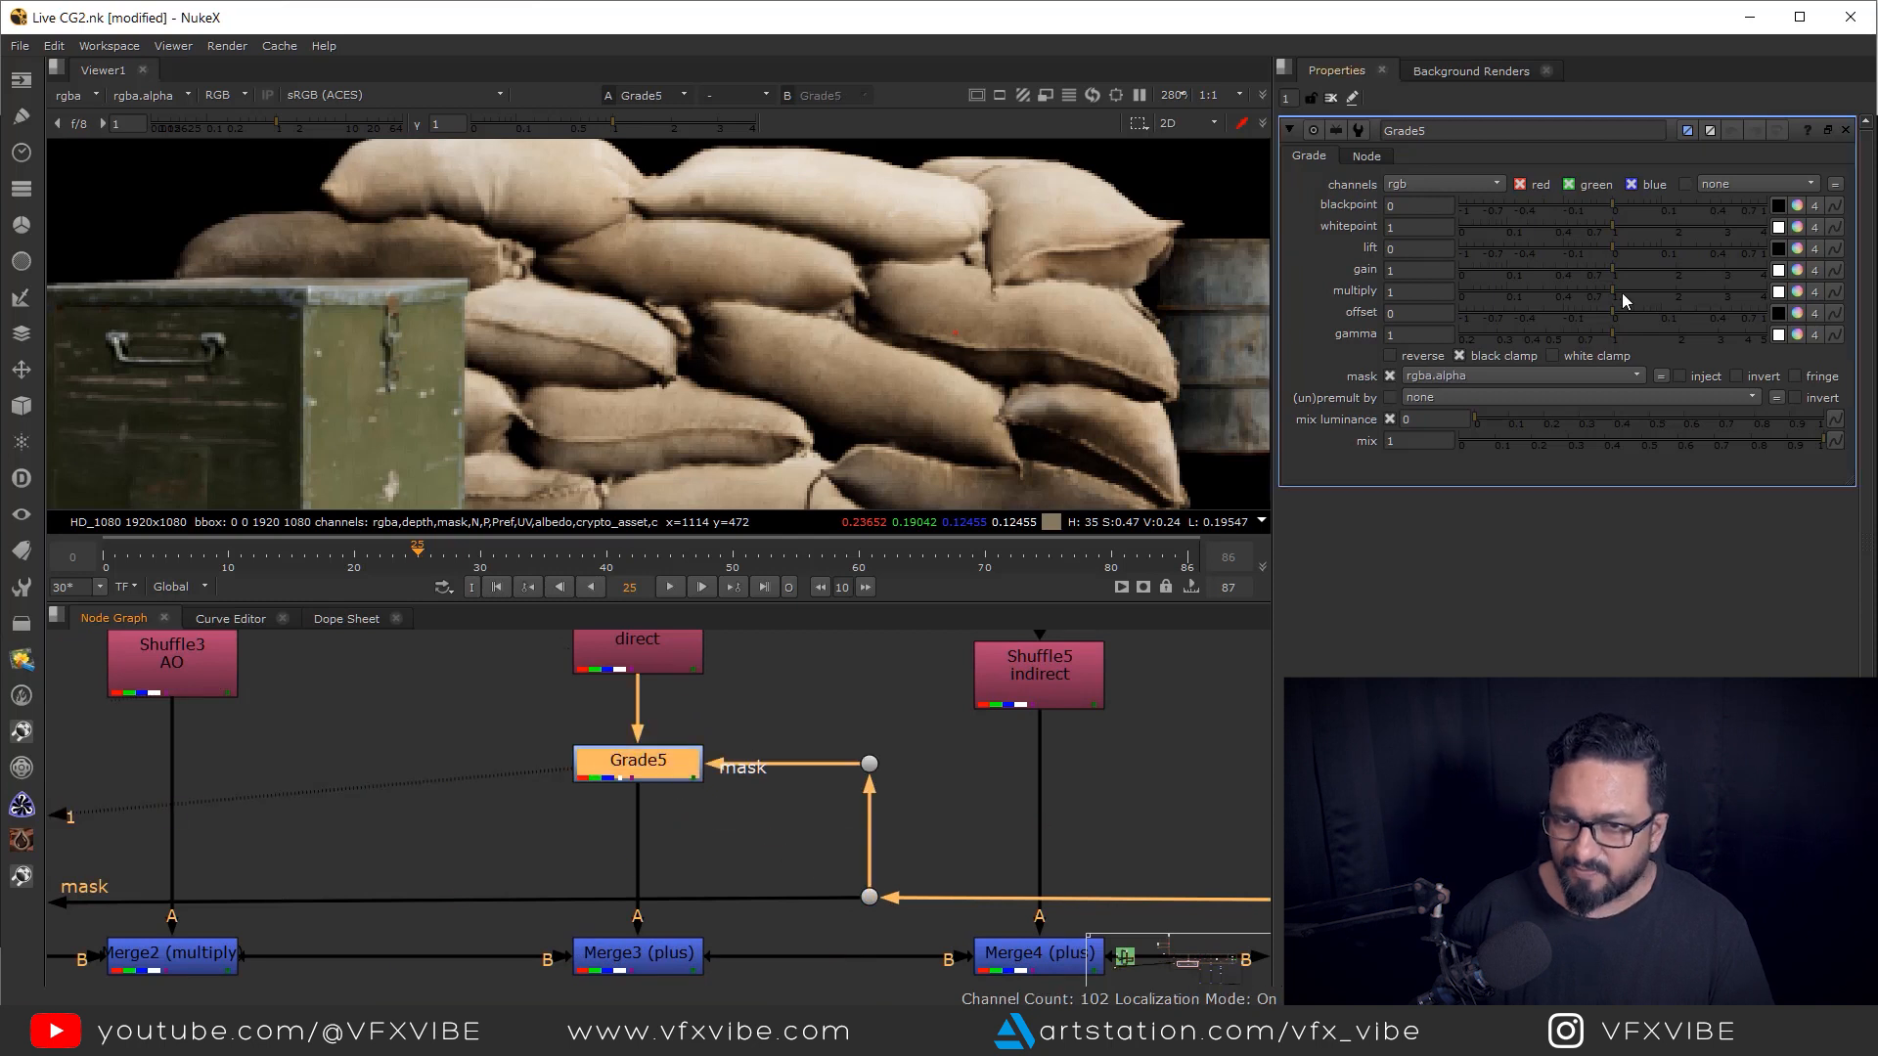
left_click_drag(1609, 270, 1561, 273)
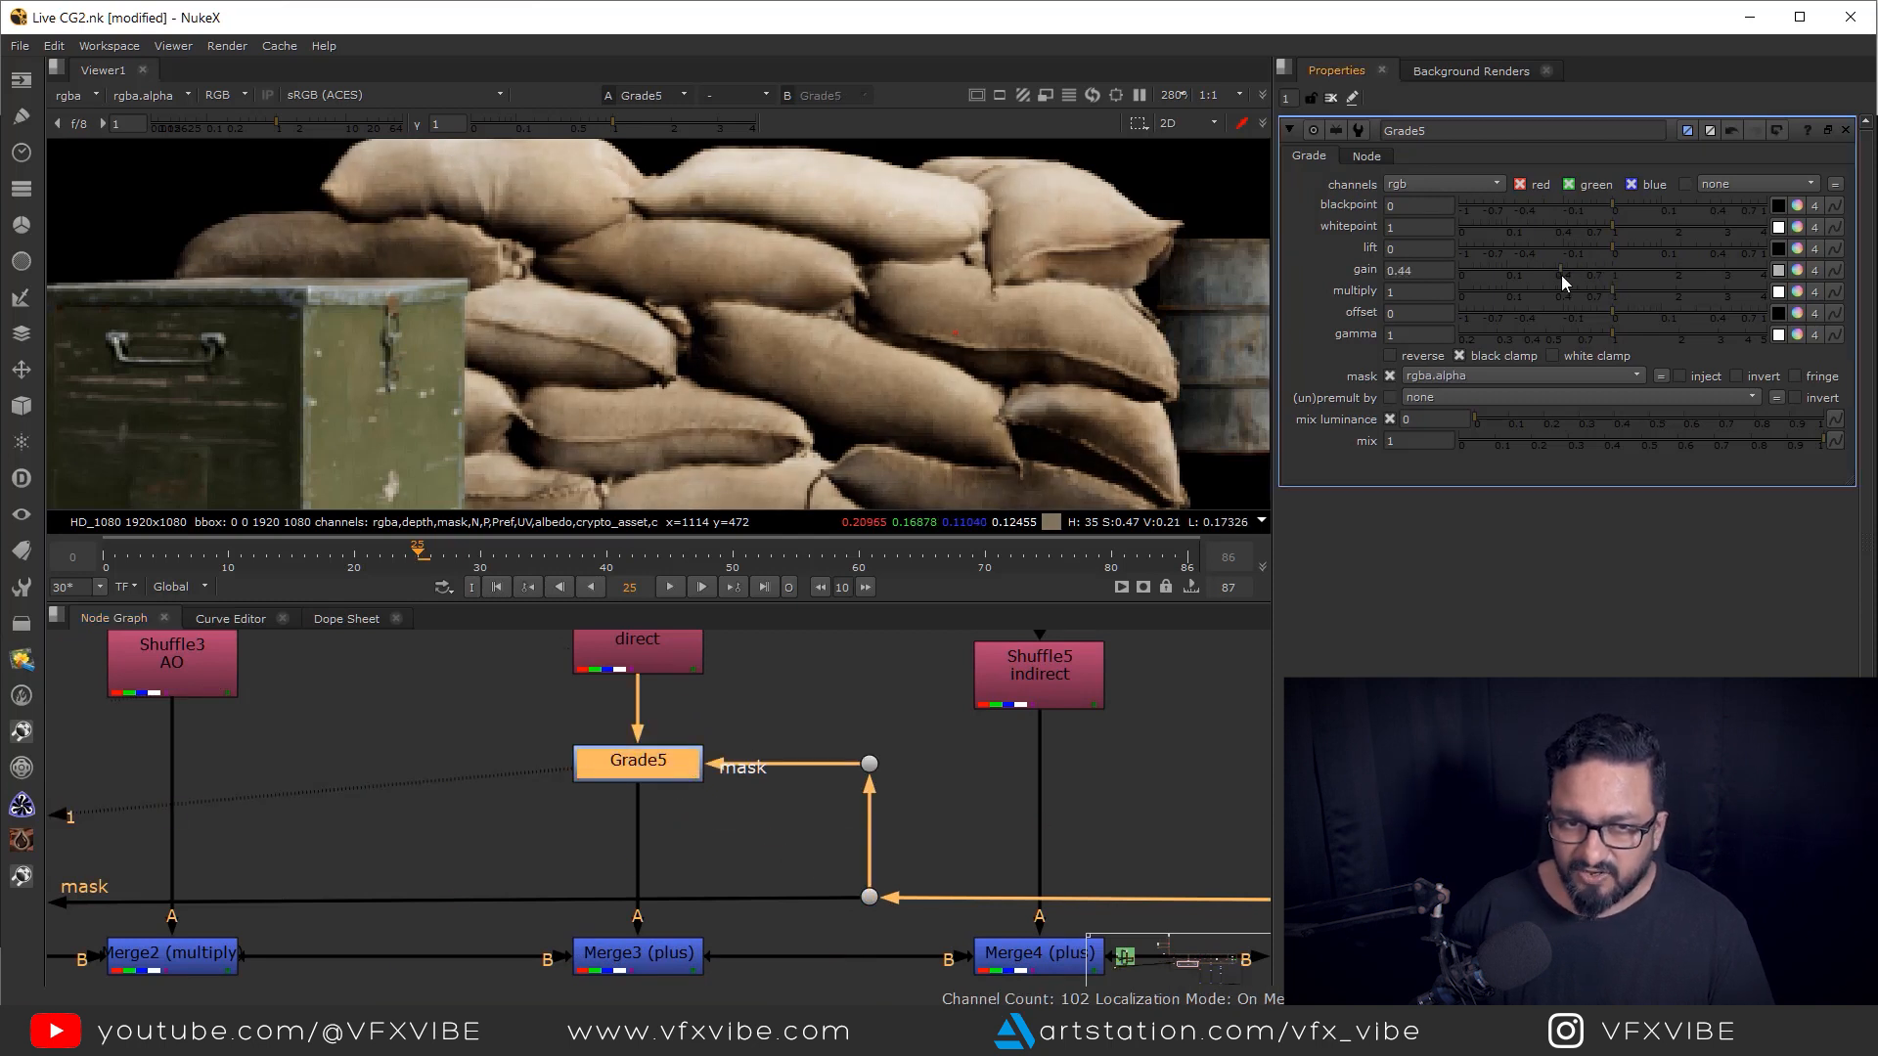
left_click_drag(1610, 334, 1551, 335)
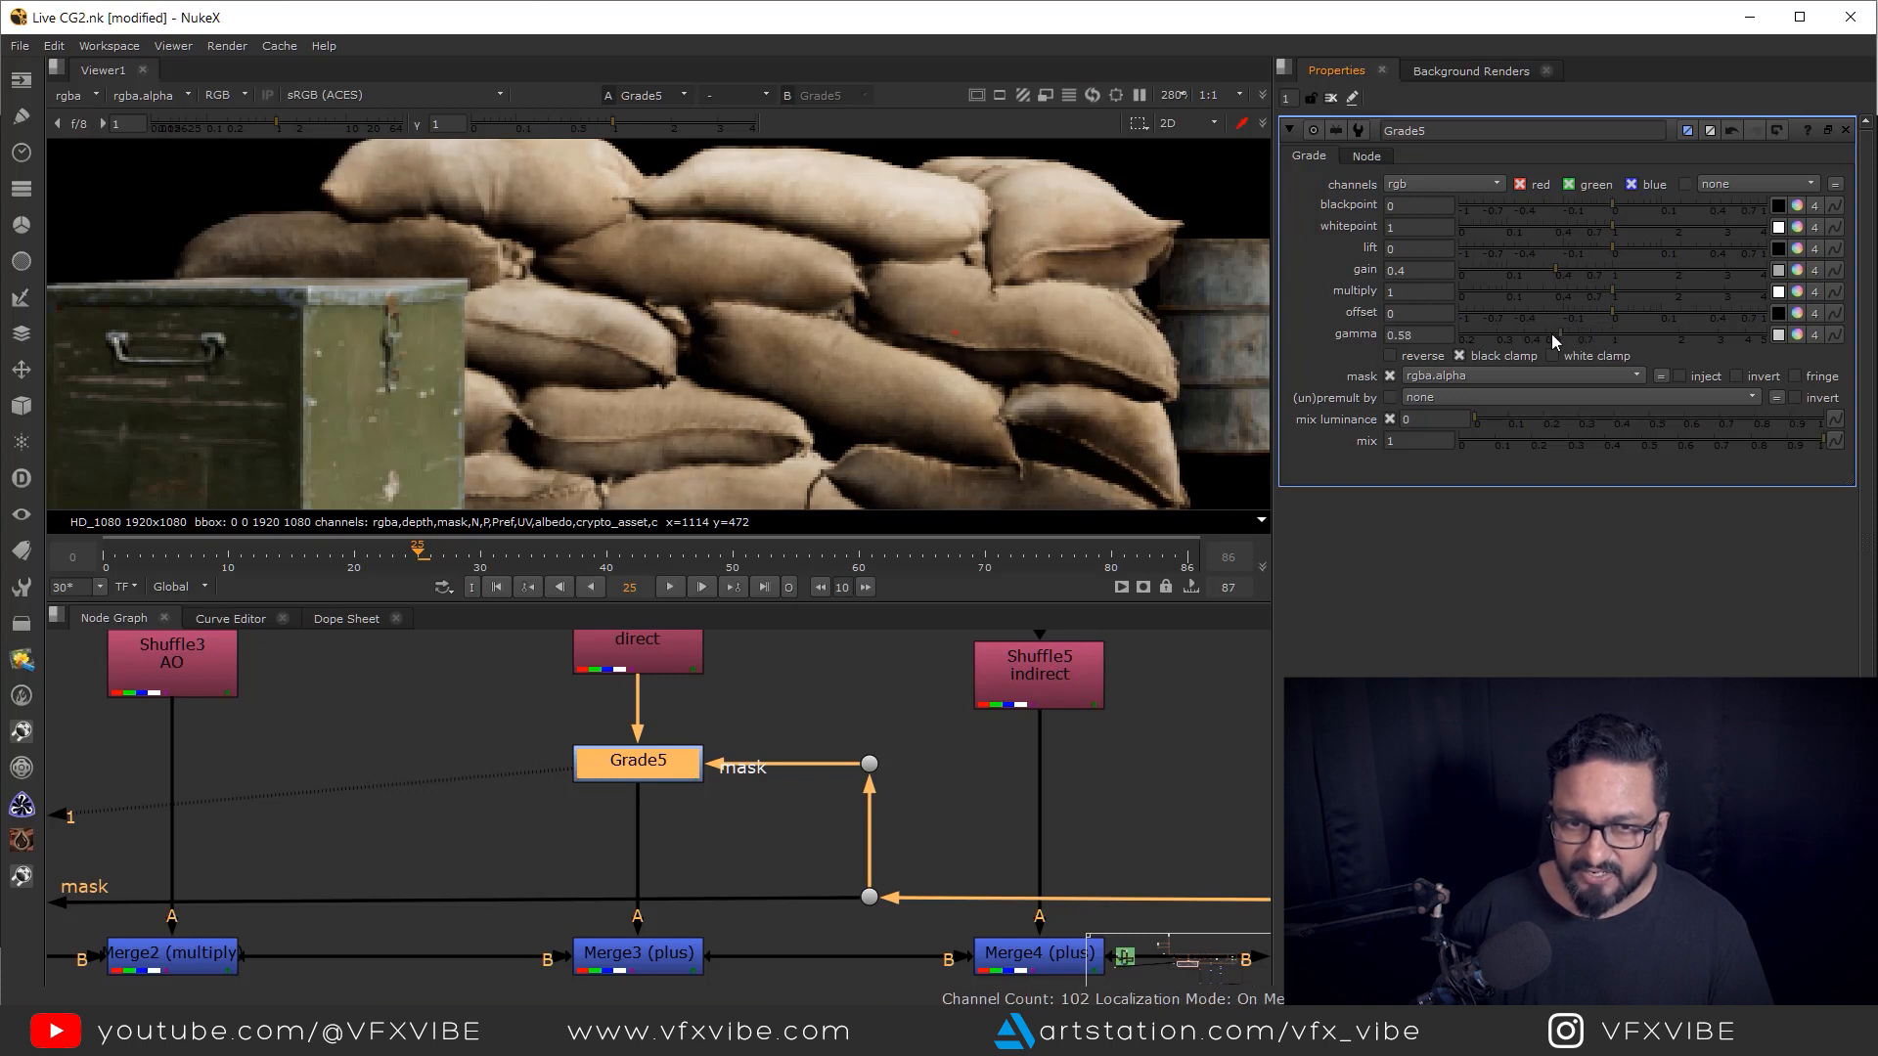
left_click(1797, 334)
left_click_drag(1549, 617, 1549, 607)
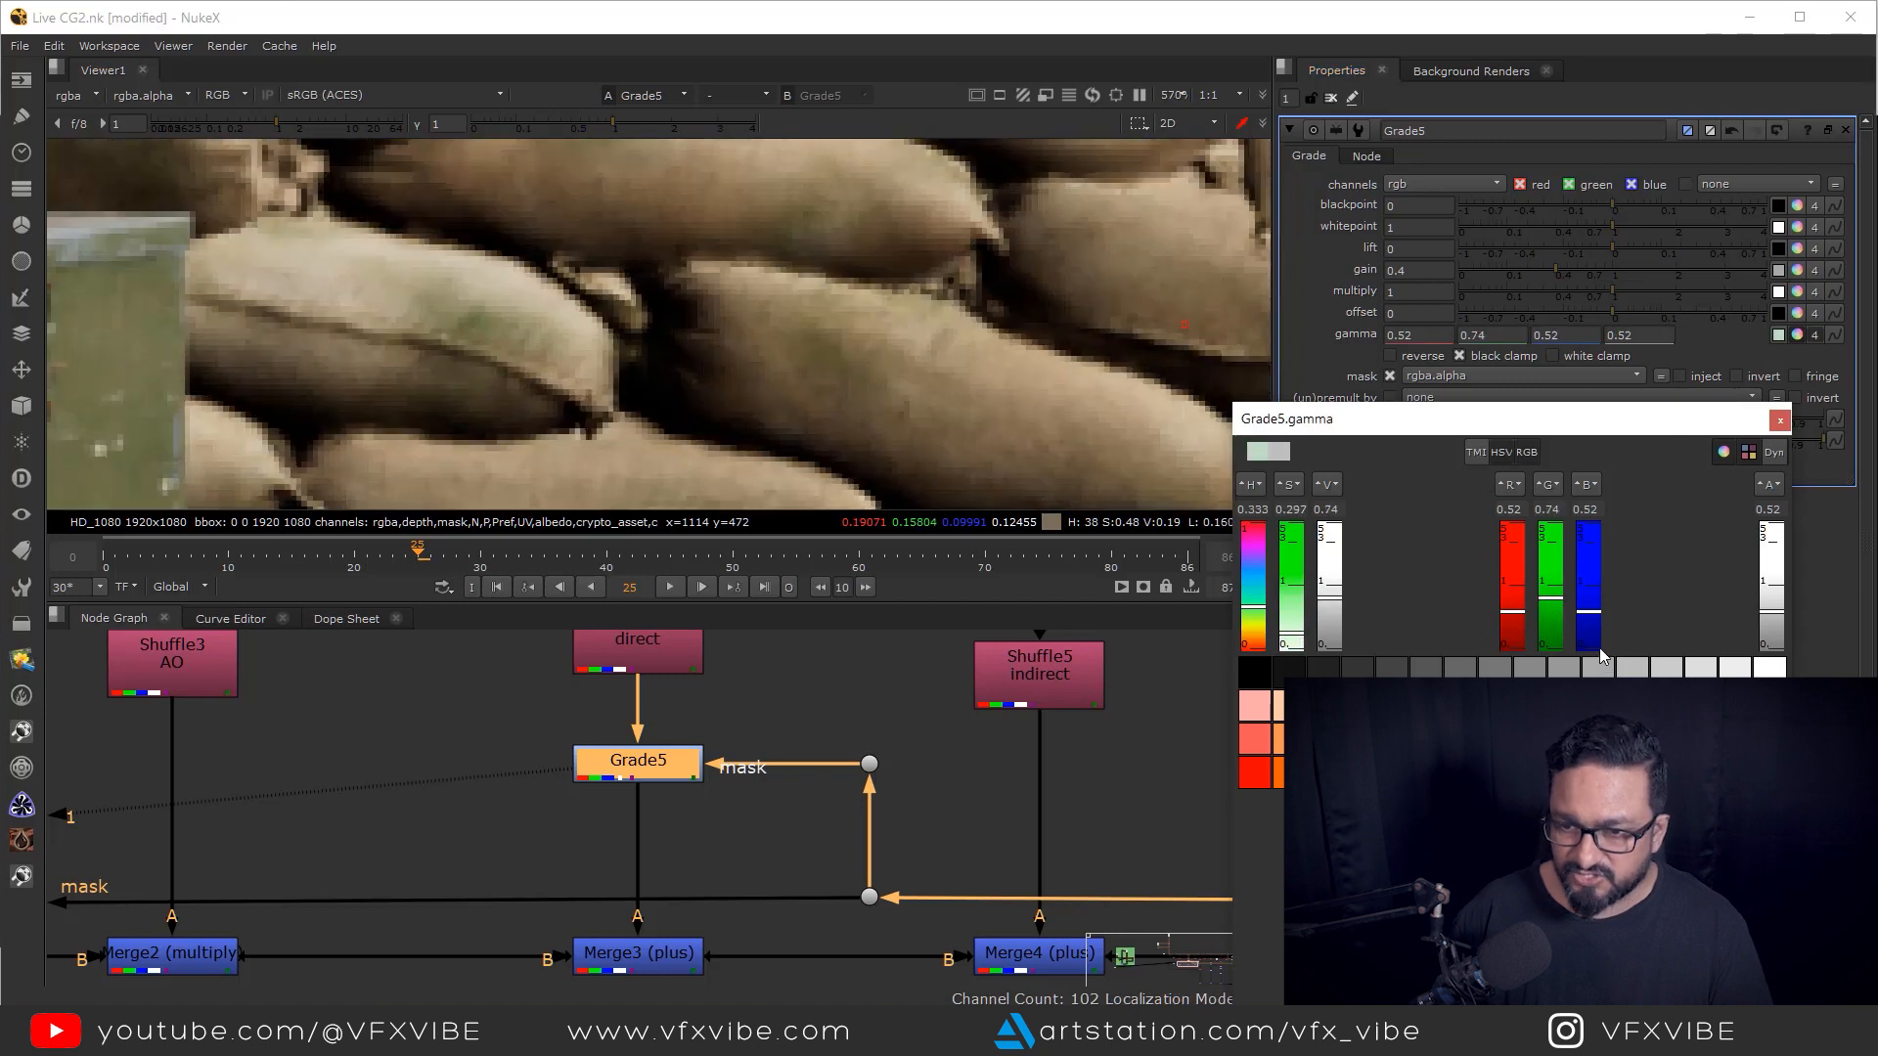
scroll(738, 345, "down", 3)
- View the final composite Merge full screen on the sandbags and close the gamma colour picker
scroll(901, 784, "down", 5)
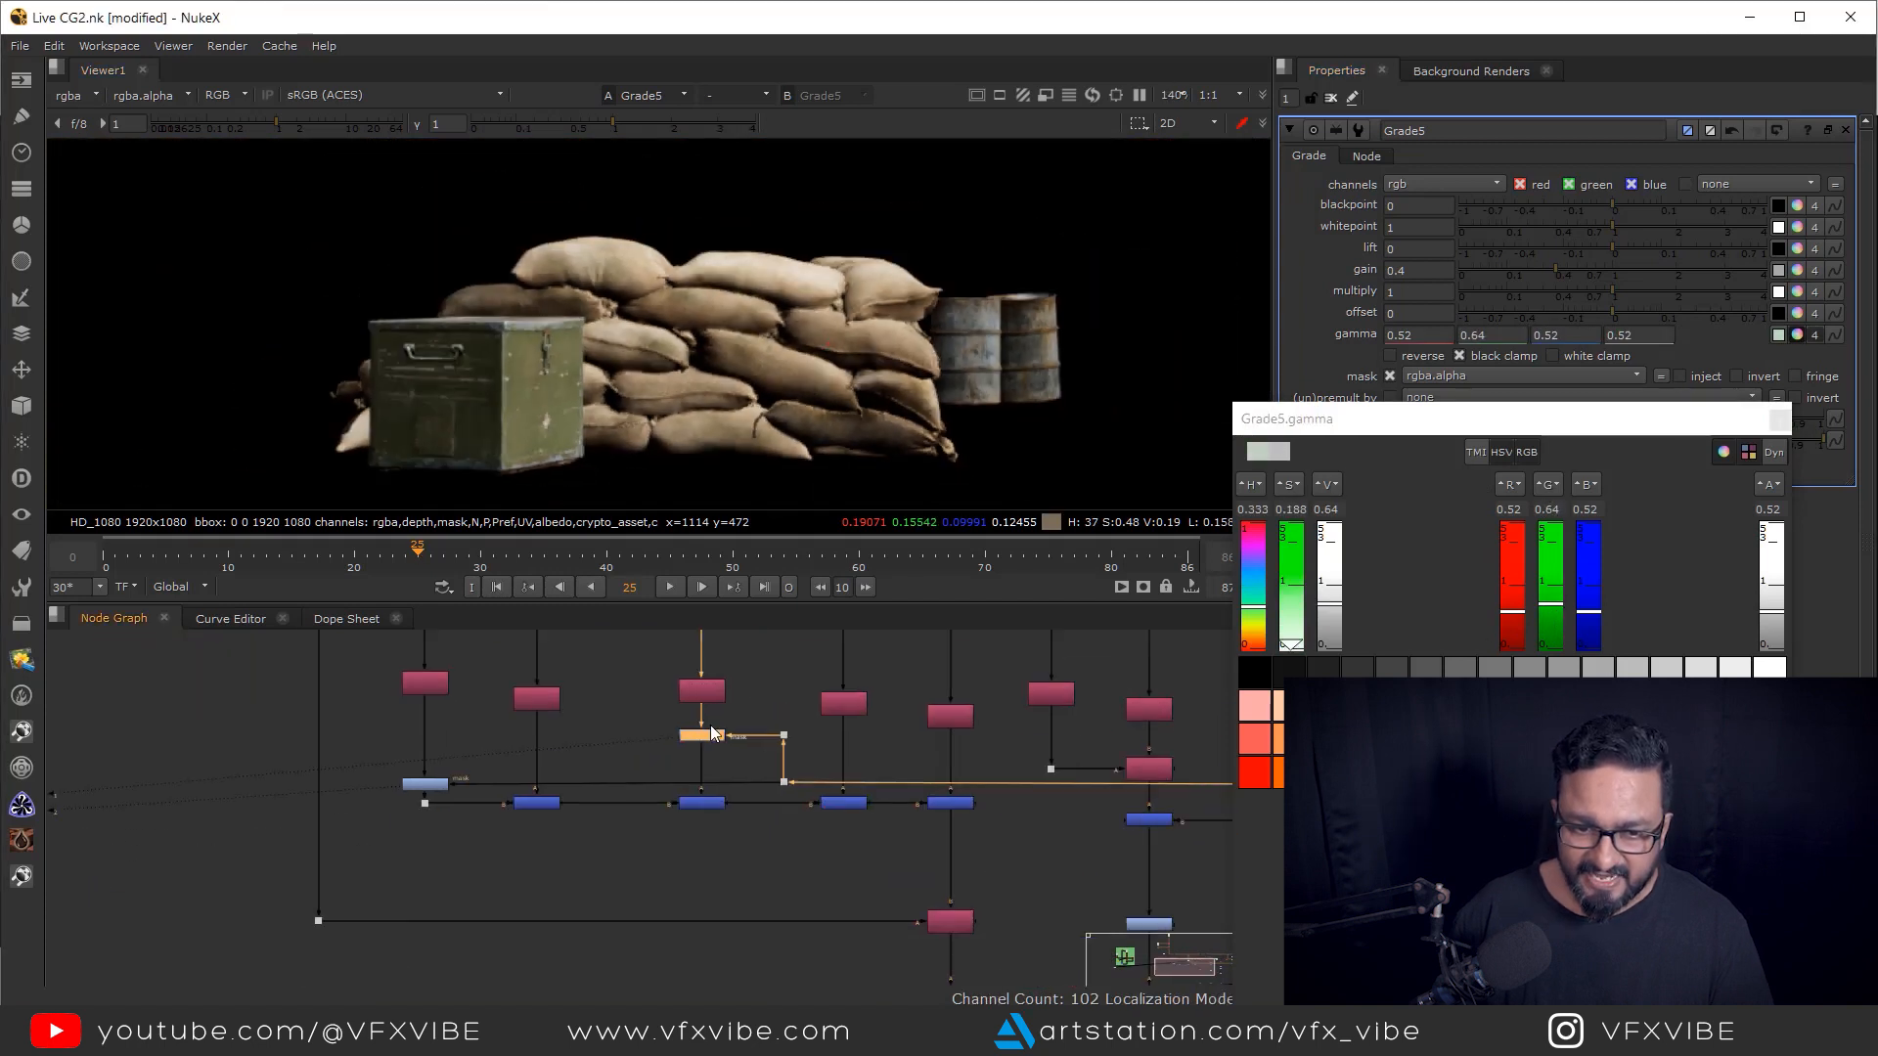
scroll(817, 790, "down", 3)
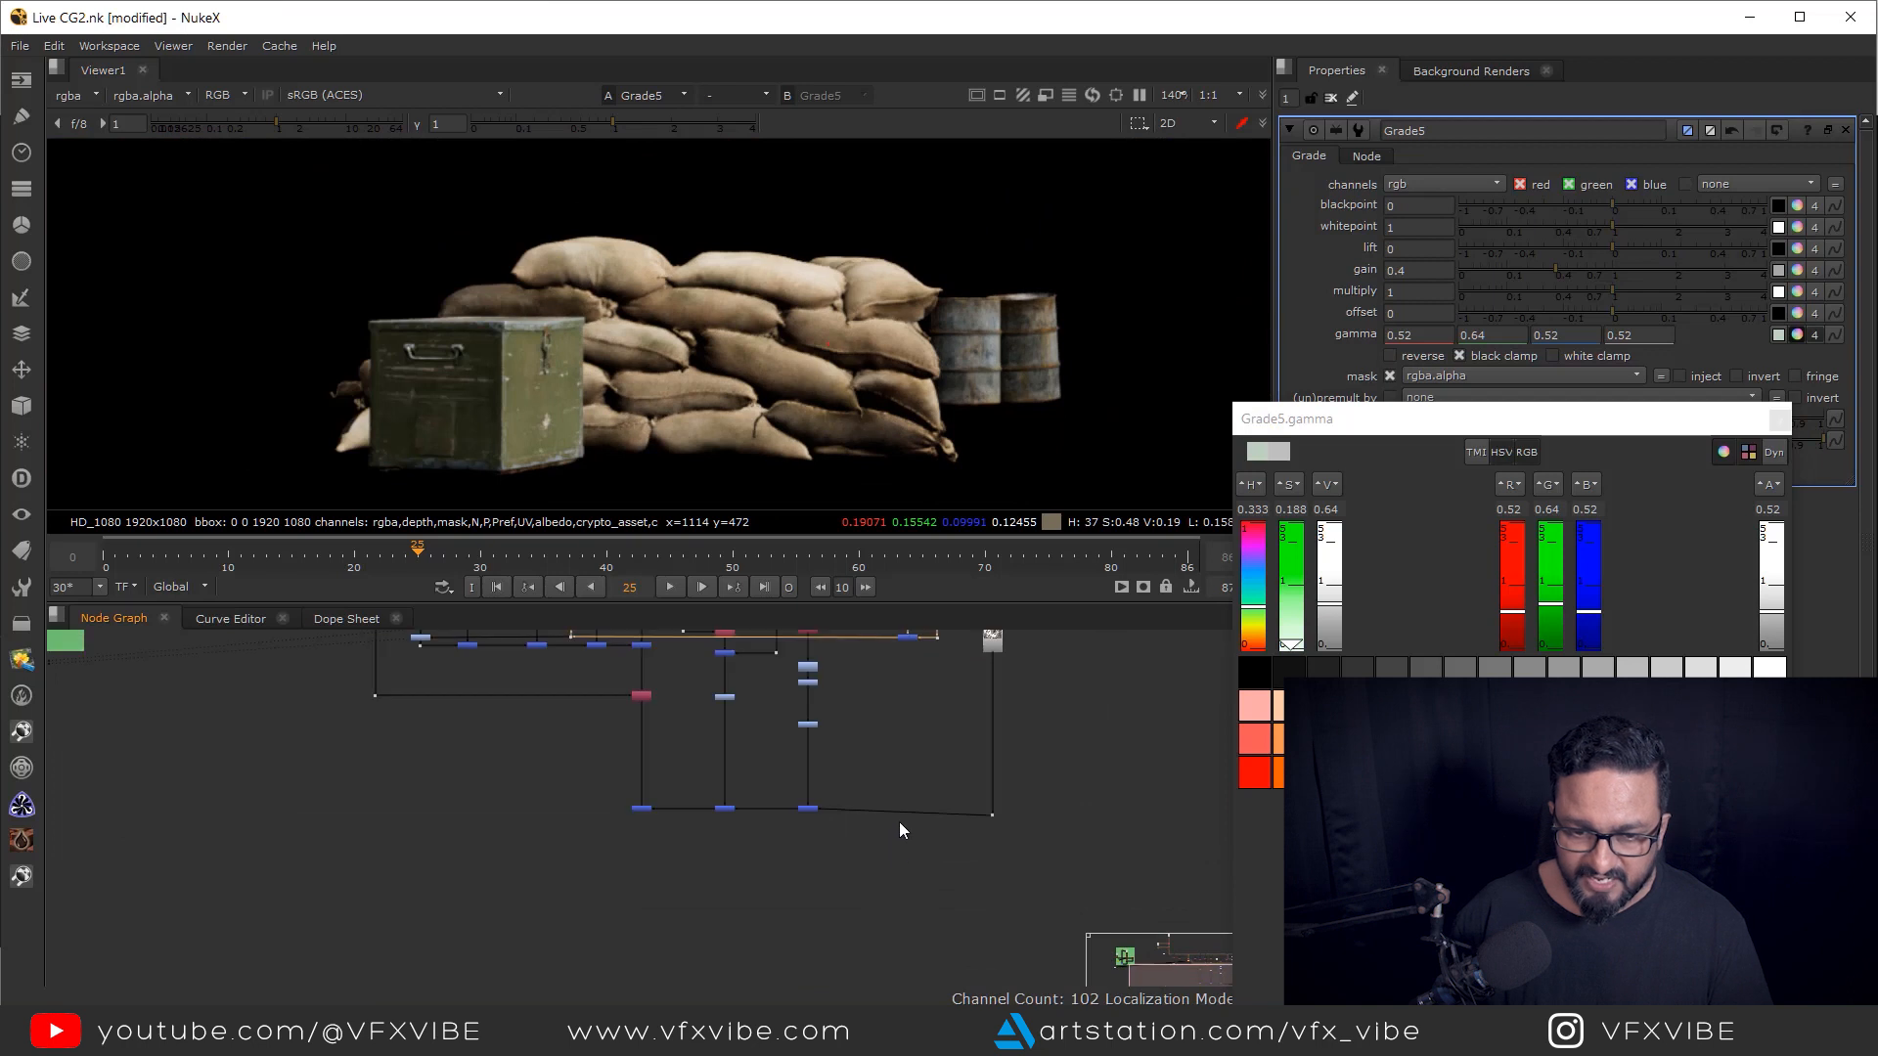
left_click_drag(900, 821, 983, 846)
left_click(725, 834)
key("1")
scroll(758, 360, "up", 4)
scroll(825, 945, "up", 3)
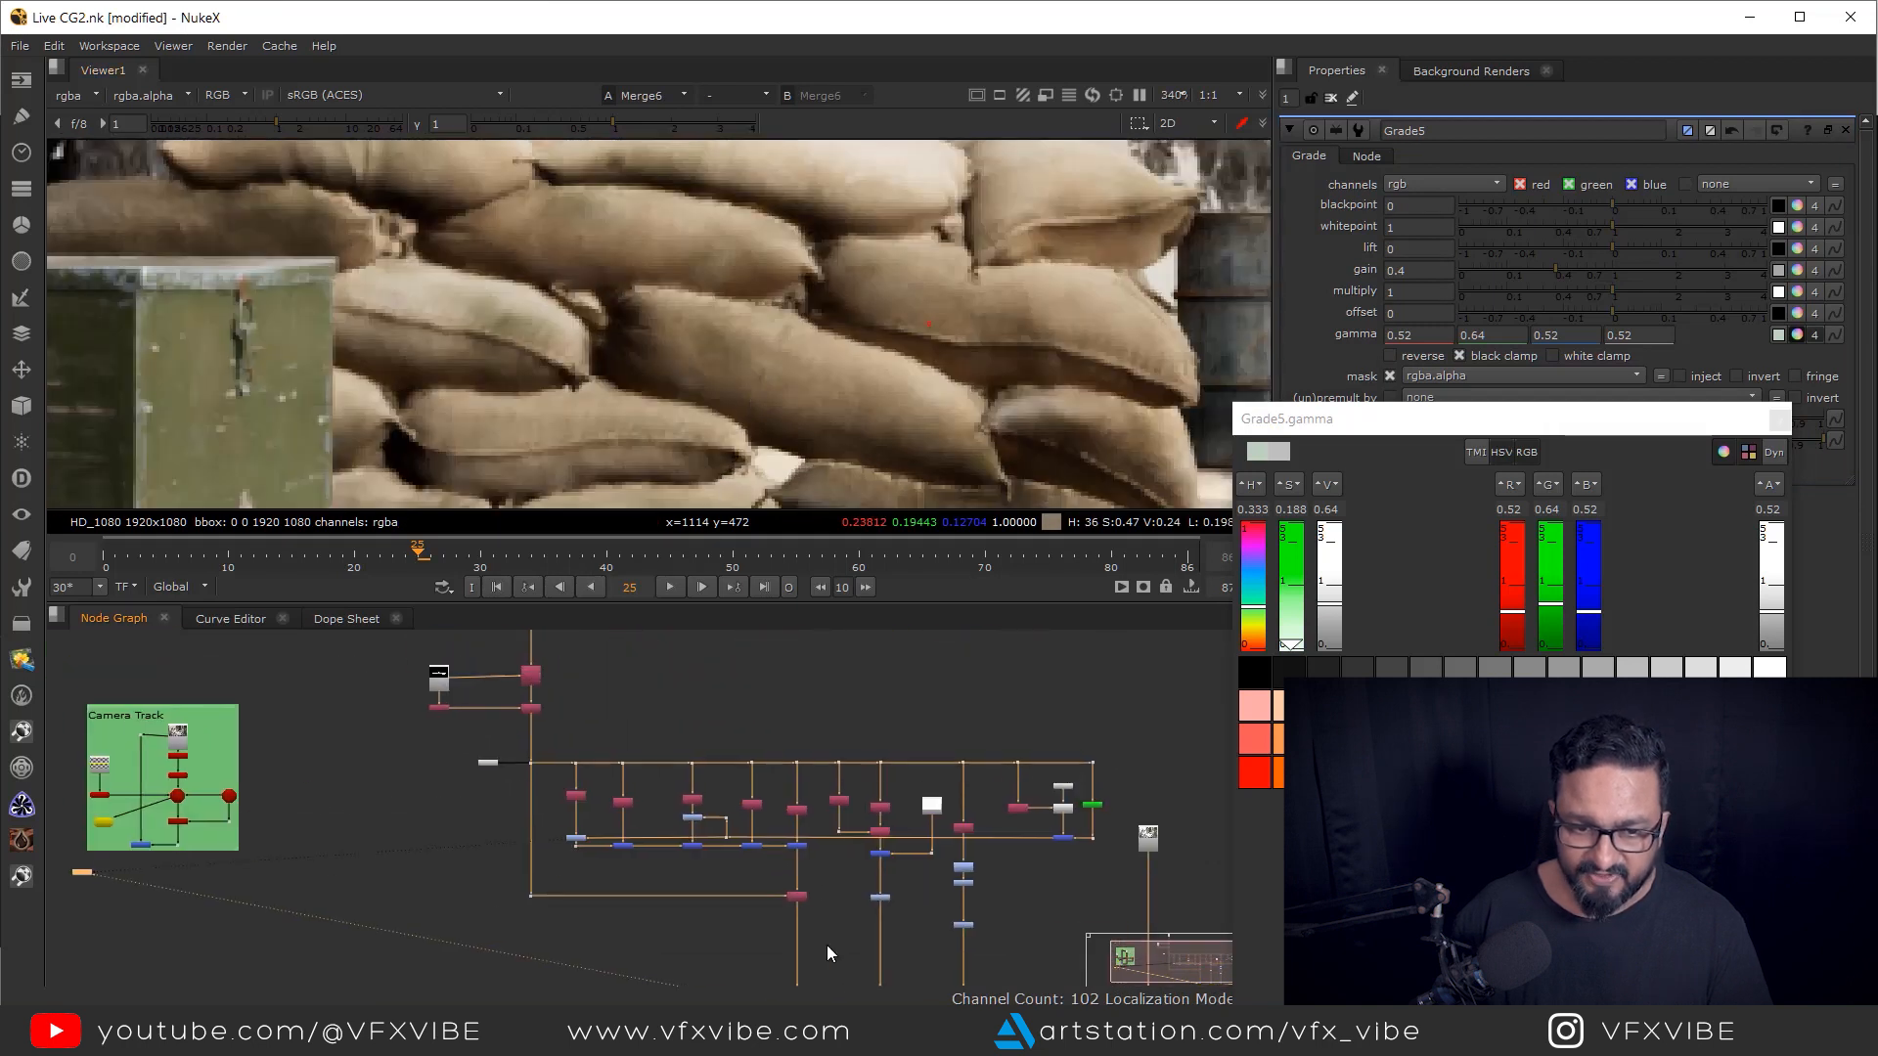
scroll(590, 829, "up", 3)
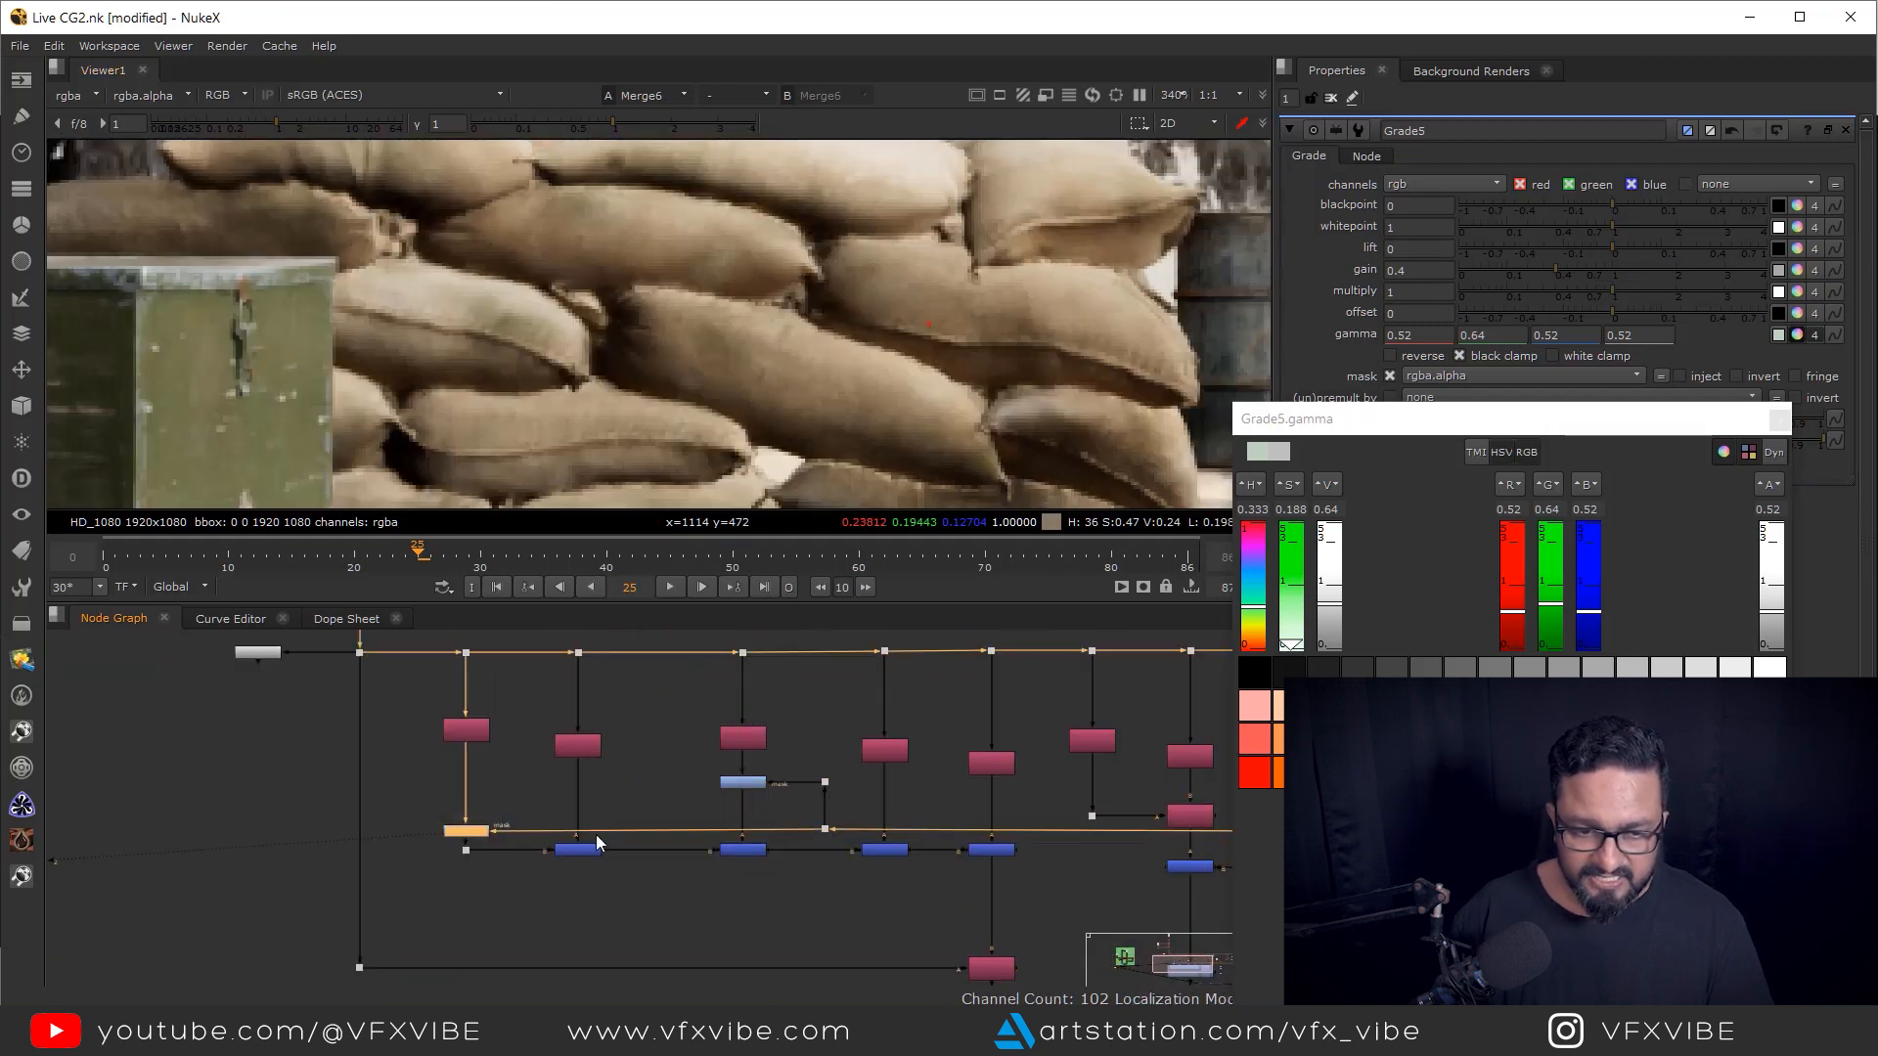
key("space")
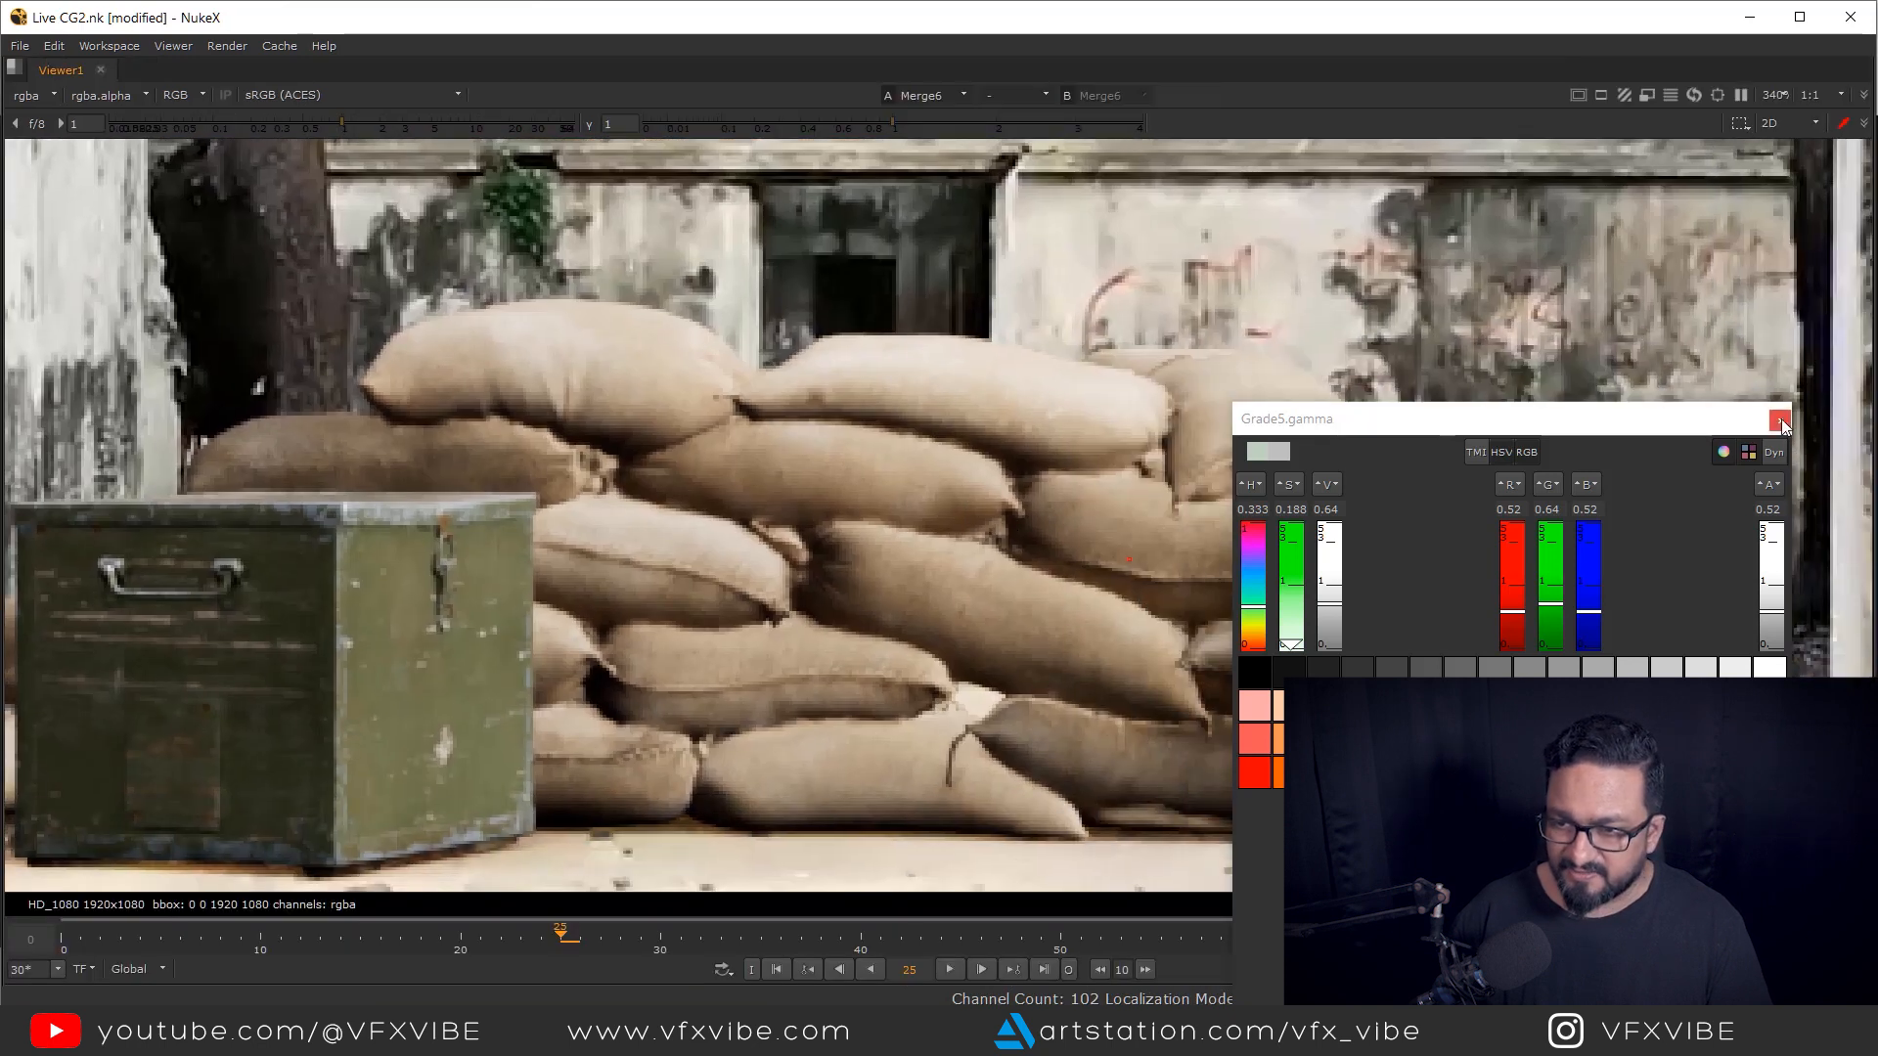
left_click(1779, 420)
- Compare the composite with the albedo and direct Grades disabled and enabled
key("d")
key("d")
key("d")
key("d")
key("d")
key("d")
scroll(995, 602, "down", 2)
scroll(995, 601, "up", 1)
key("space")
- View the Cryptomatte and add the barrel asset to its matte list alongside the sandbags
scroll(978, 761, "up", 5)
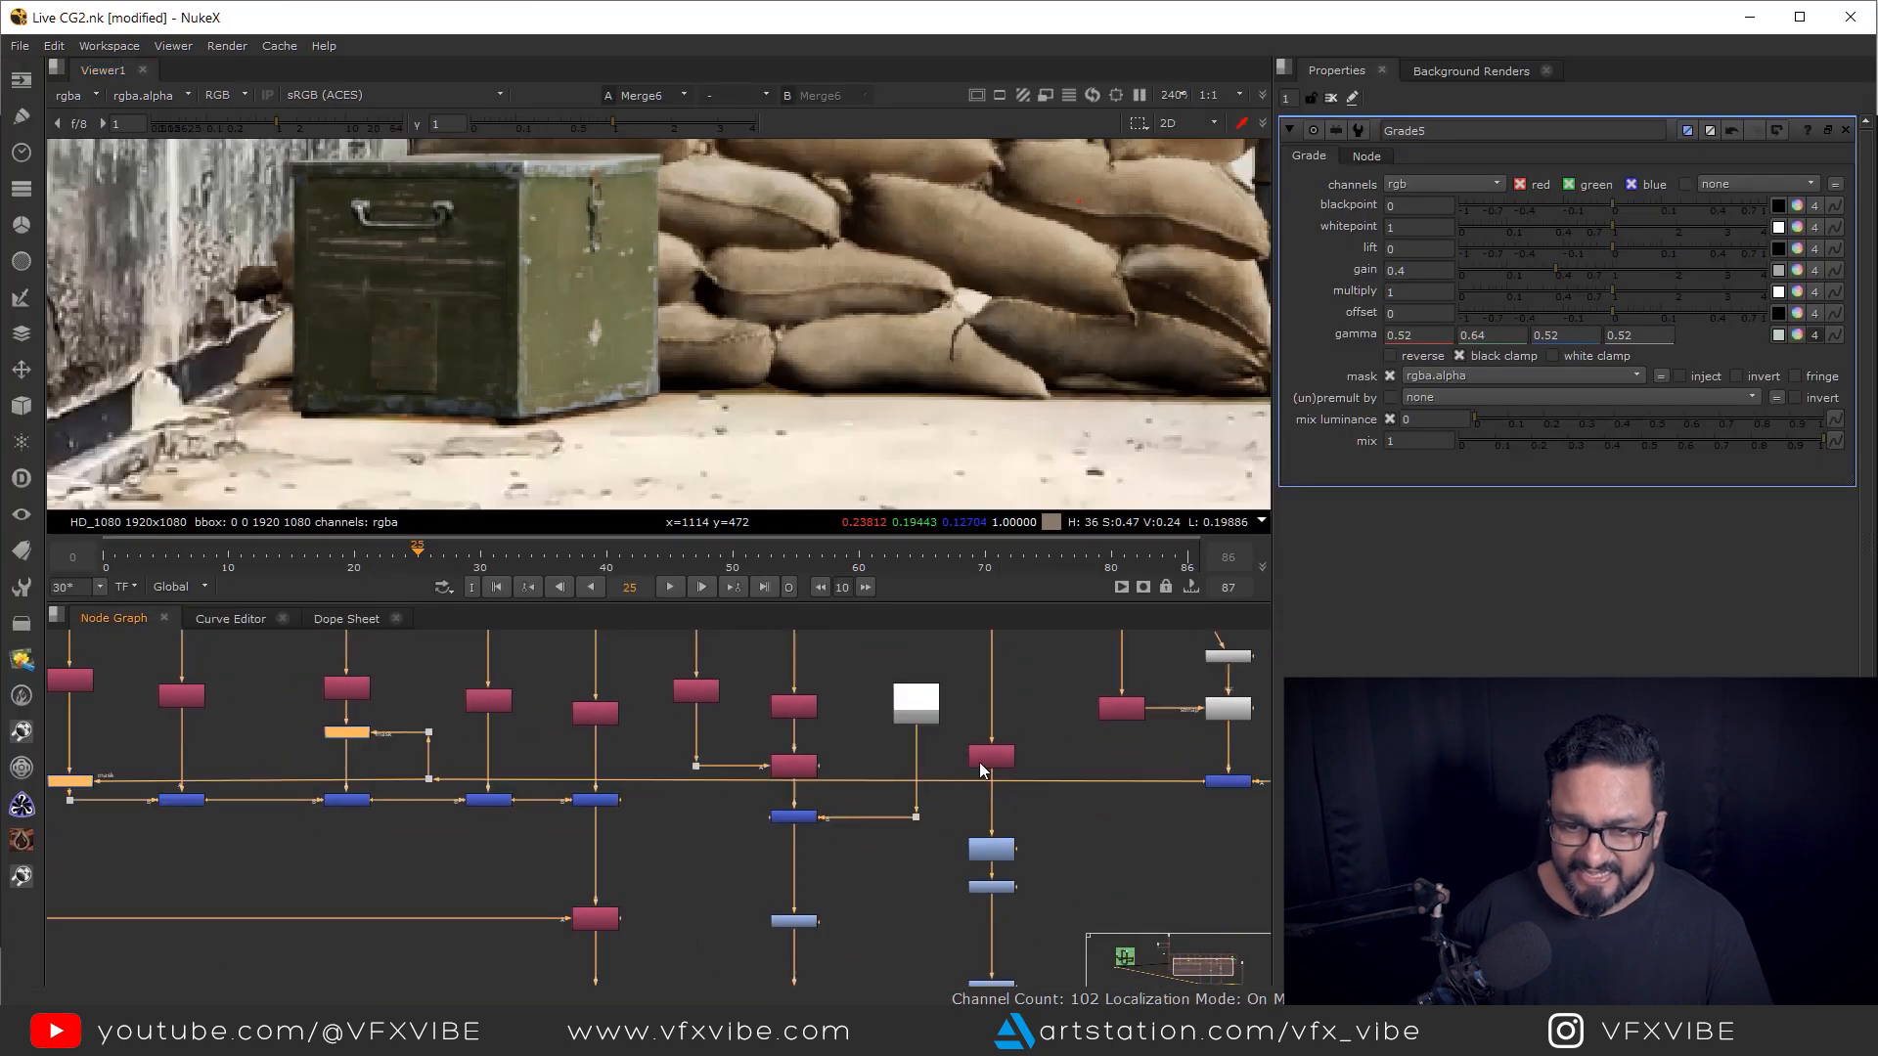
left_click(917, 784)
key("1")
scroll(1001, 385, "down", 1)
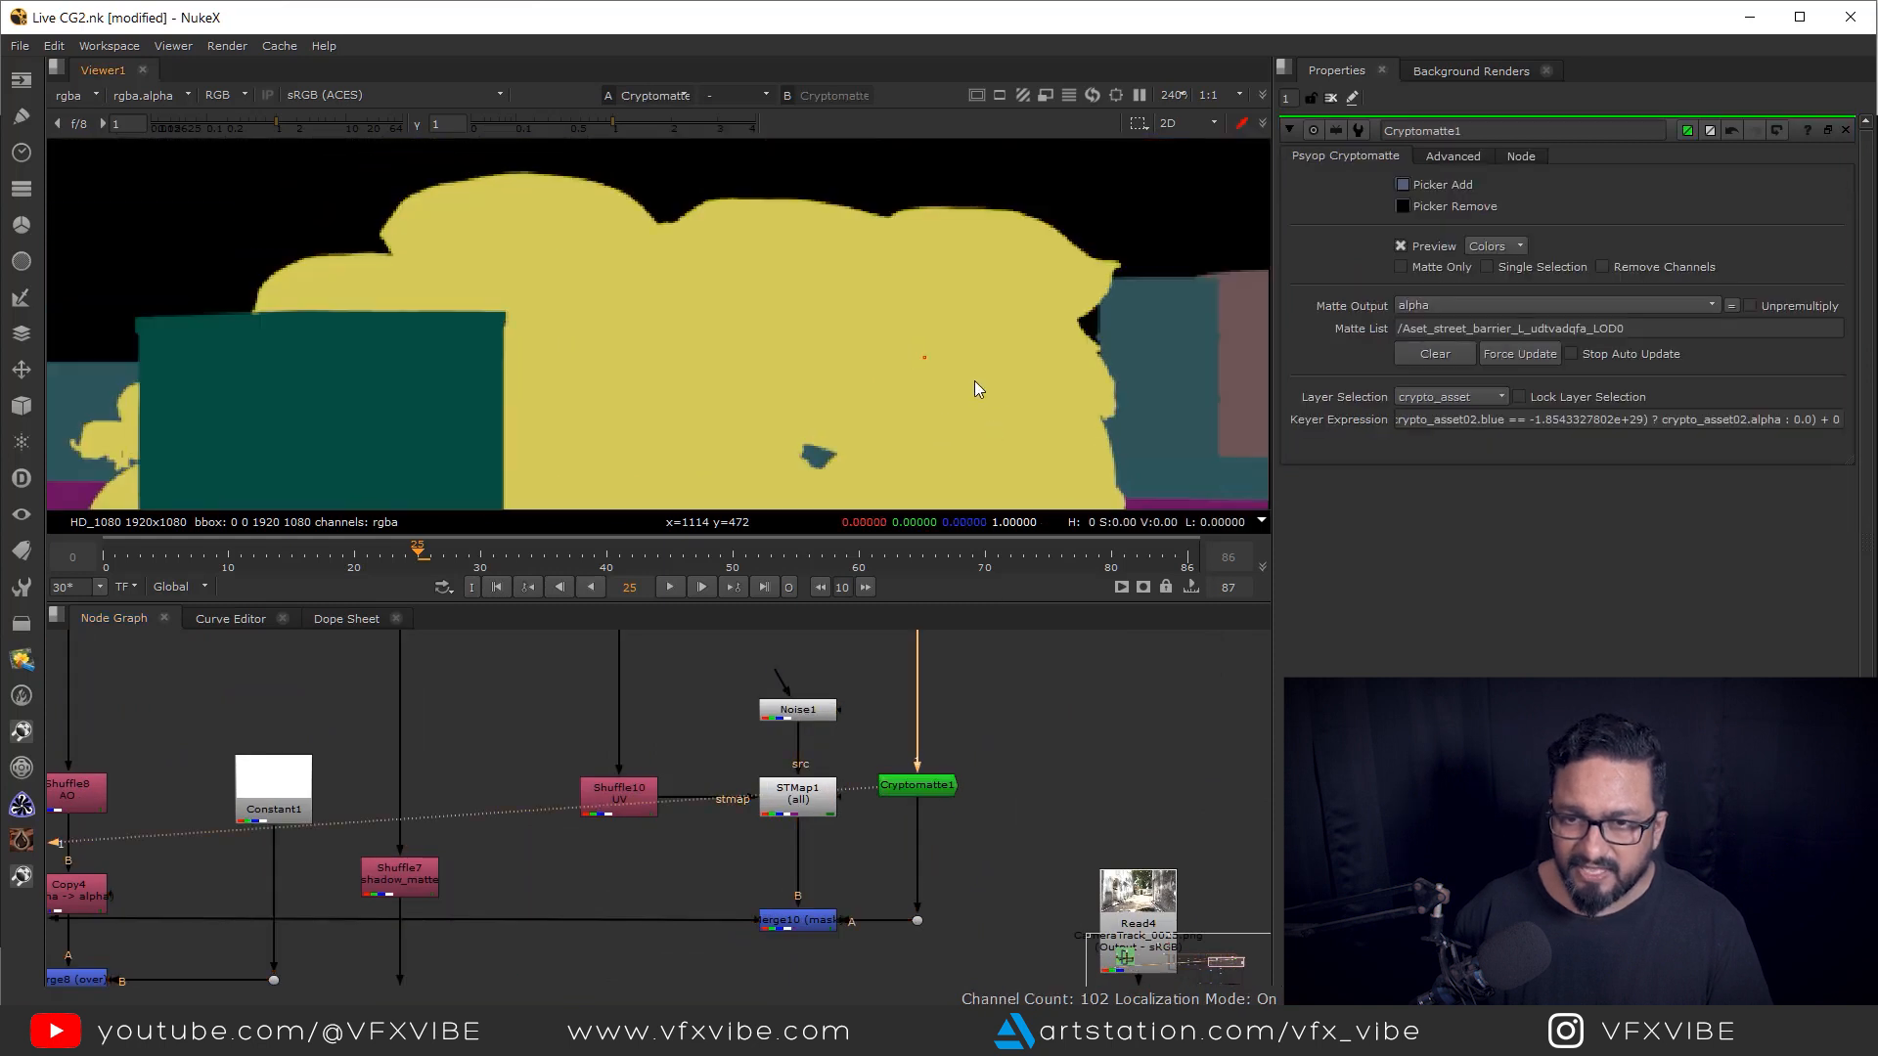
left_click(1201, 359, "ctrl")
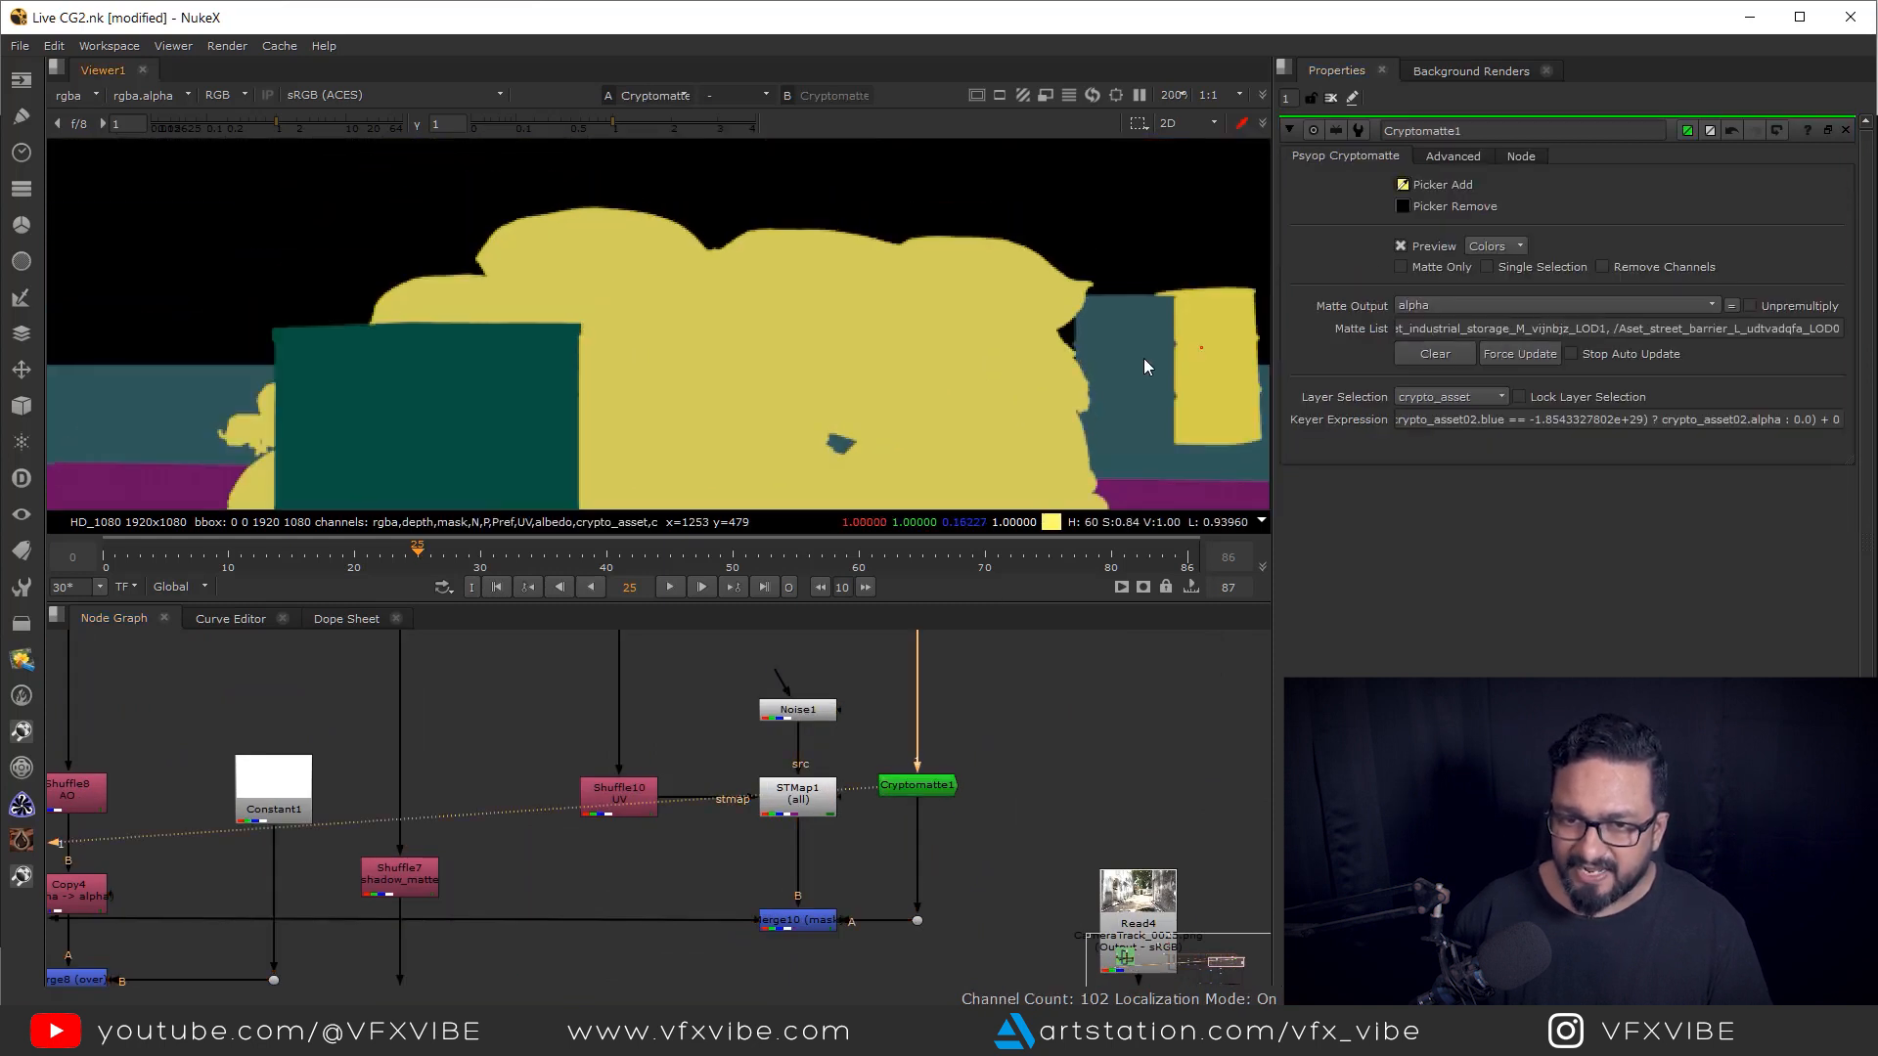
scroll(800, 890, "down", 3)
scroll(800, 890, "down", 4)
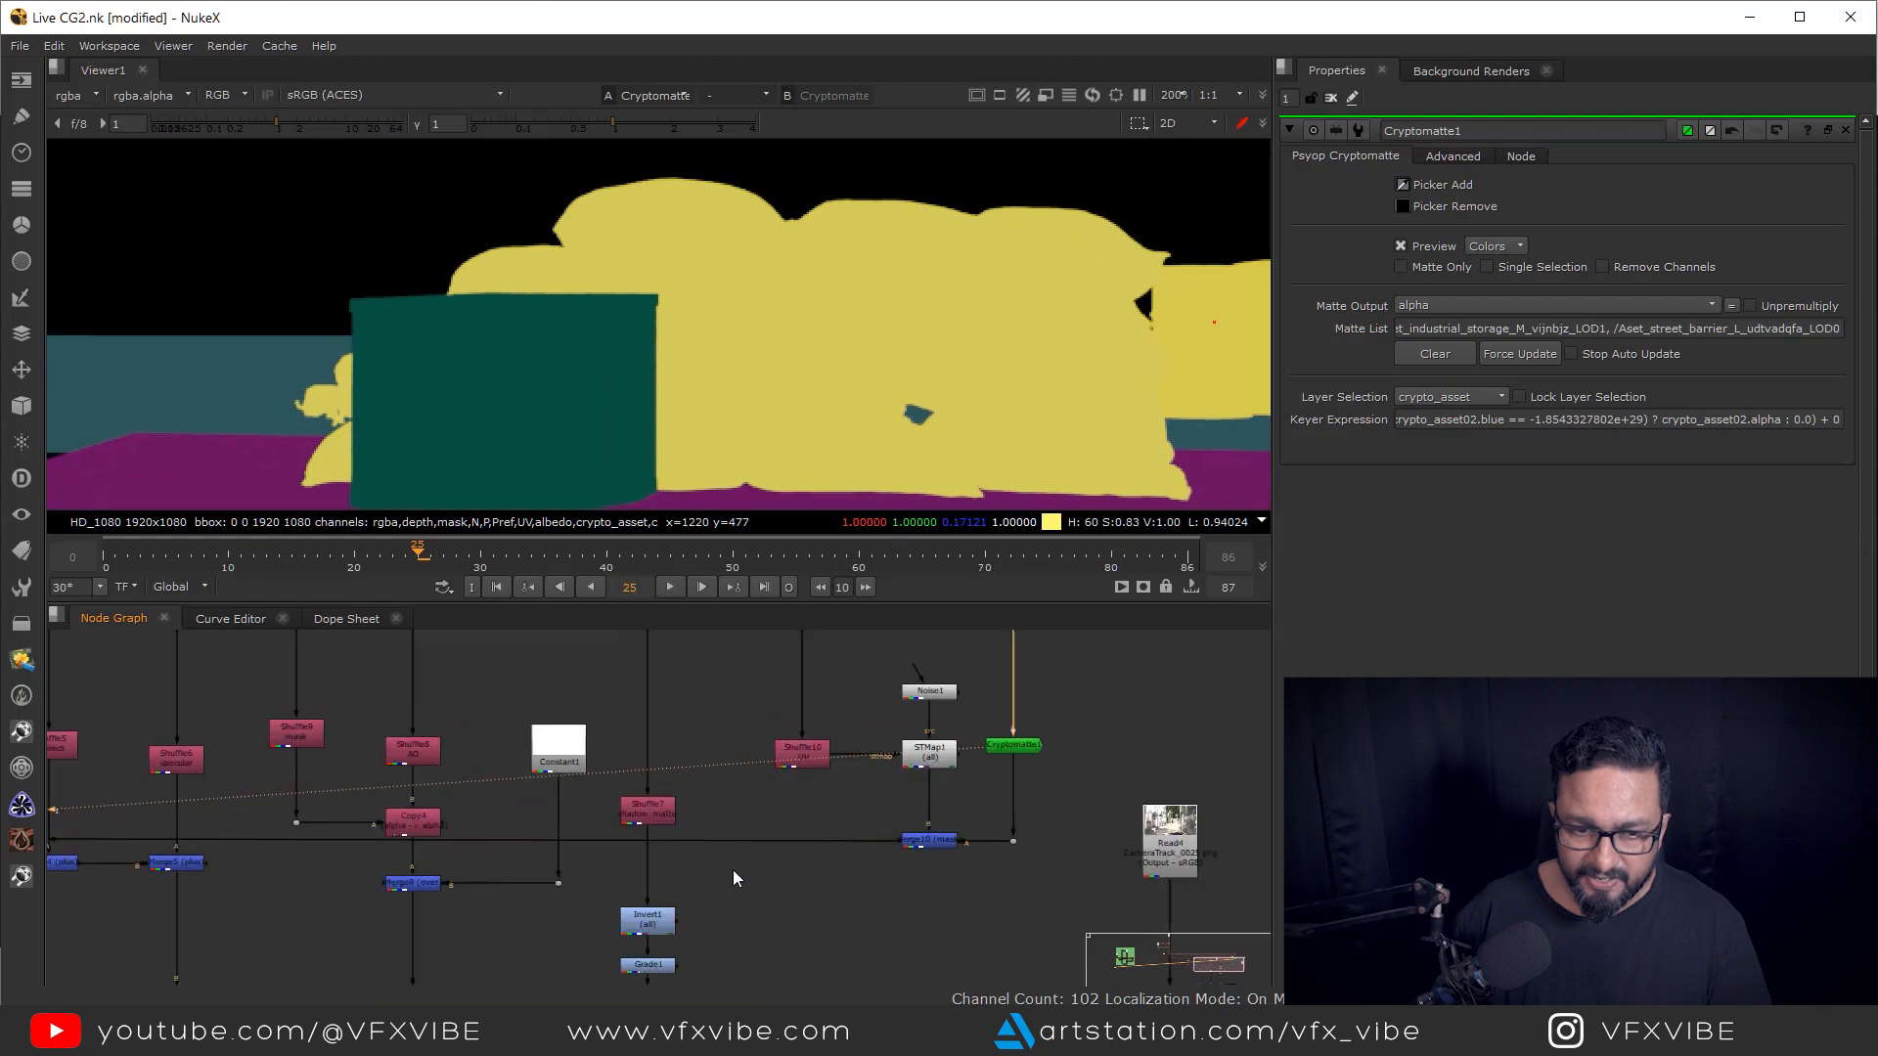
- View the final composite Merge and examine the graded barrels and sandbags up close and full screen
scroll(587, 860, "up", 6)
left_click_drag(550, 860, 677, 894)
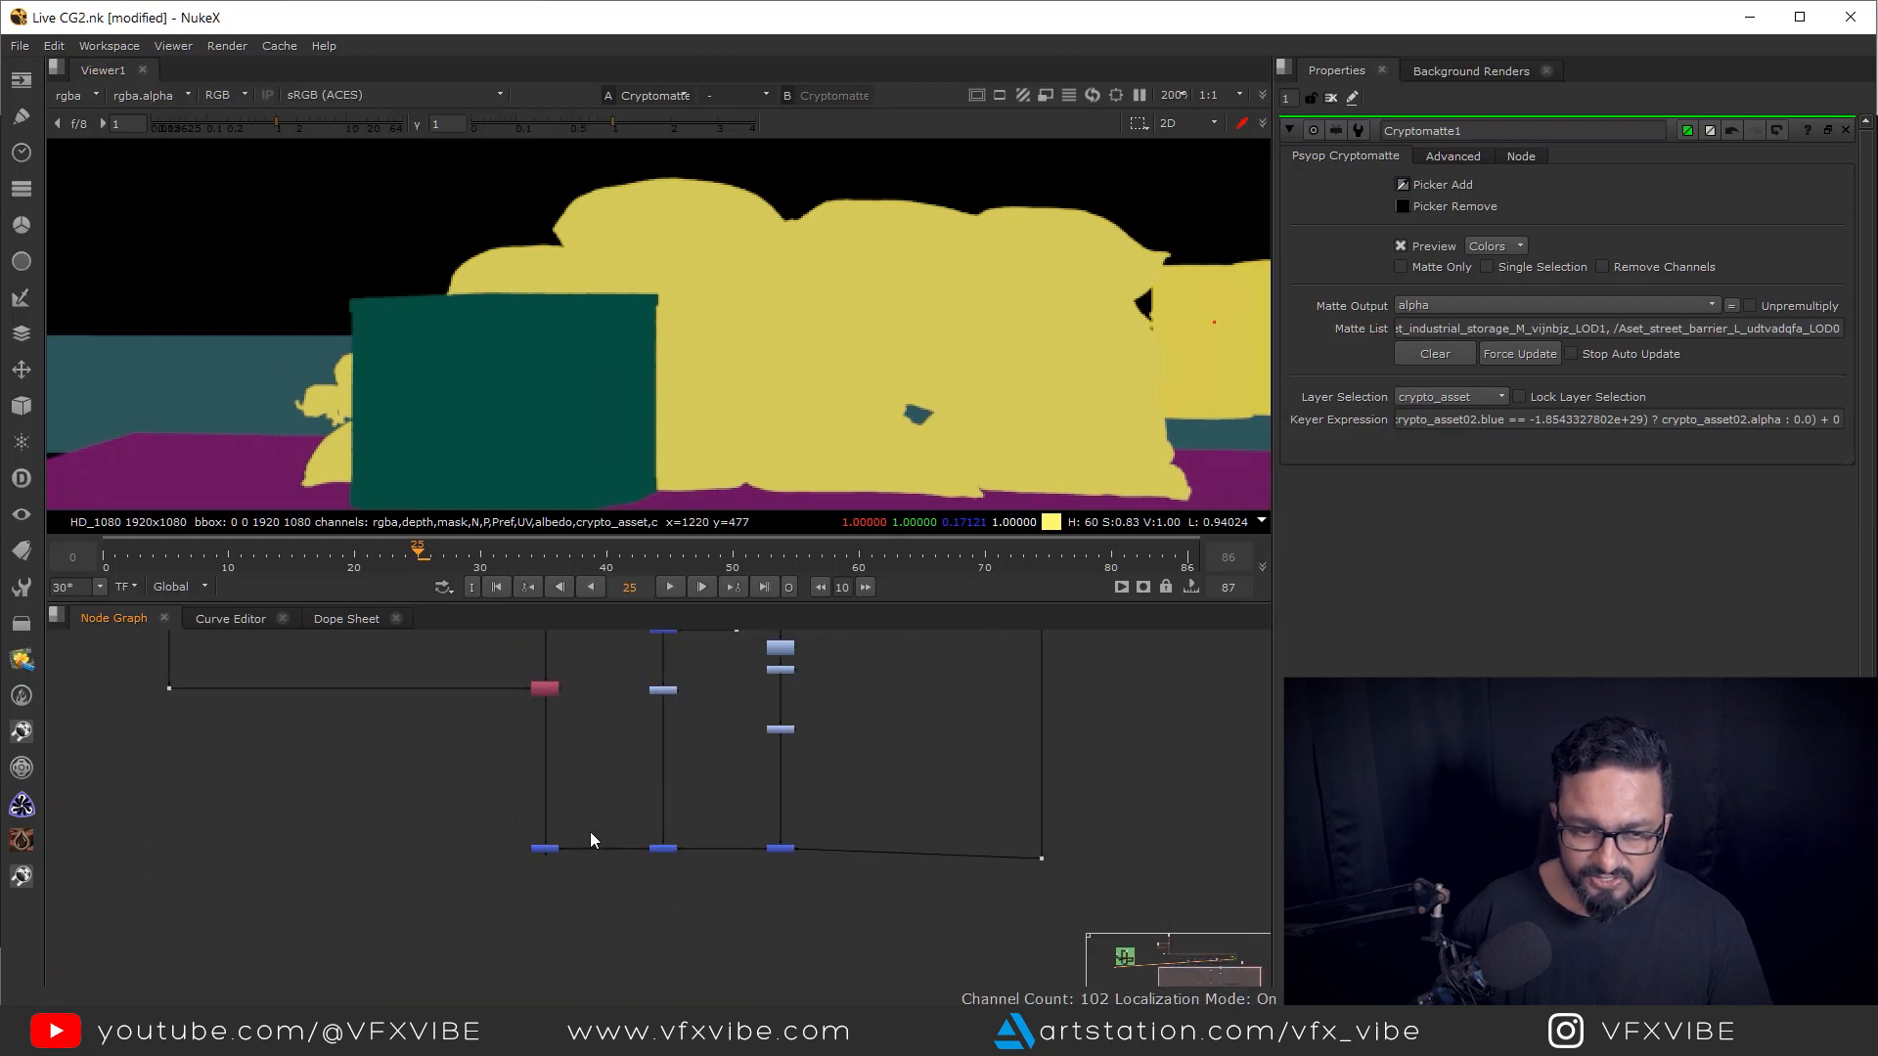
left_click(545, 849)
key("1")
left_click_drag(1165, 331, 873, 379)
scroll(924, 399, "up", 5)
scroll(924, 399, "down", 6)
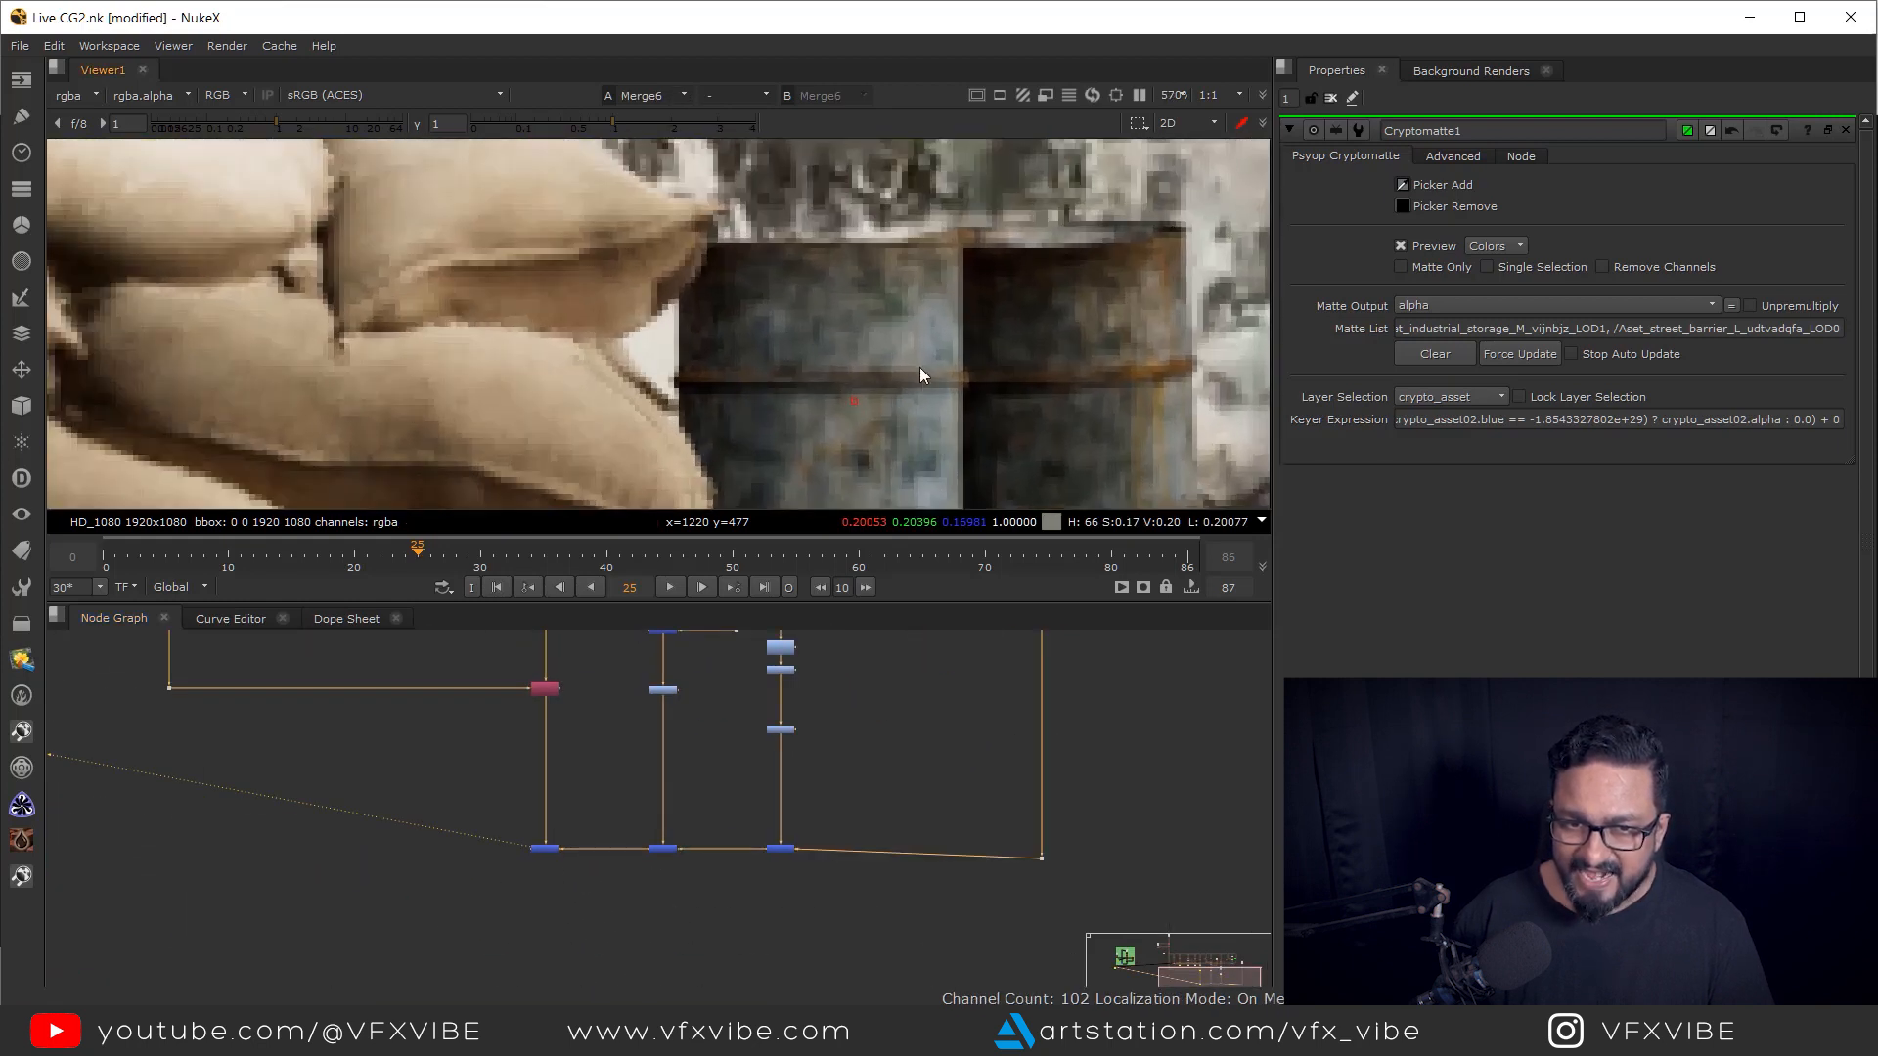
scroll(1030, 459, "up", 4)
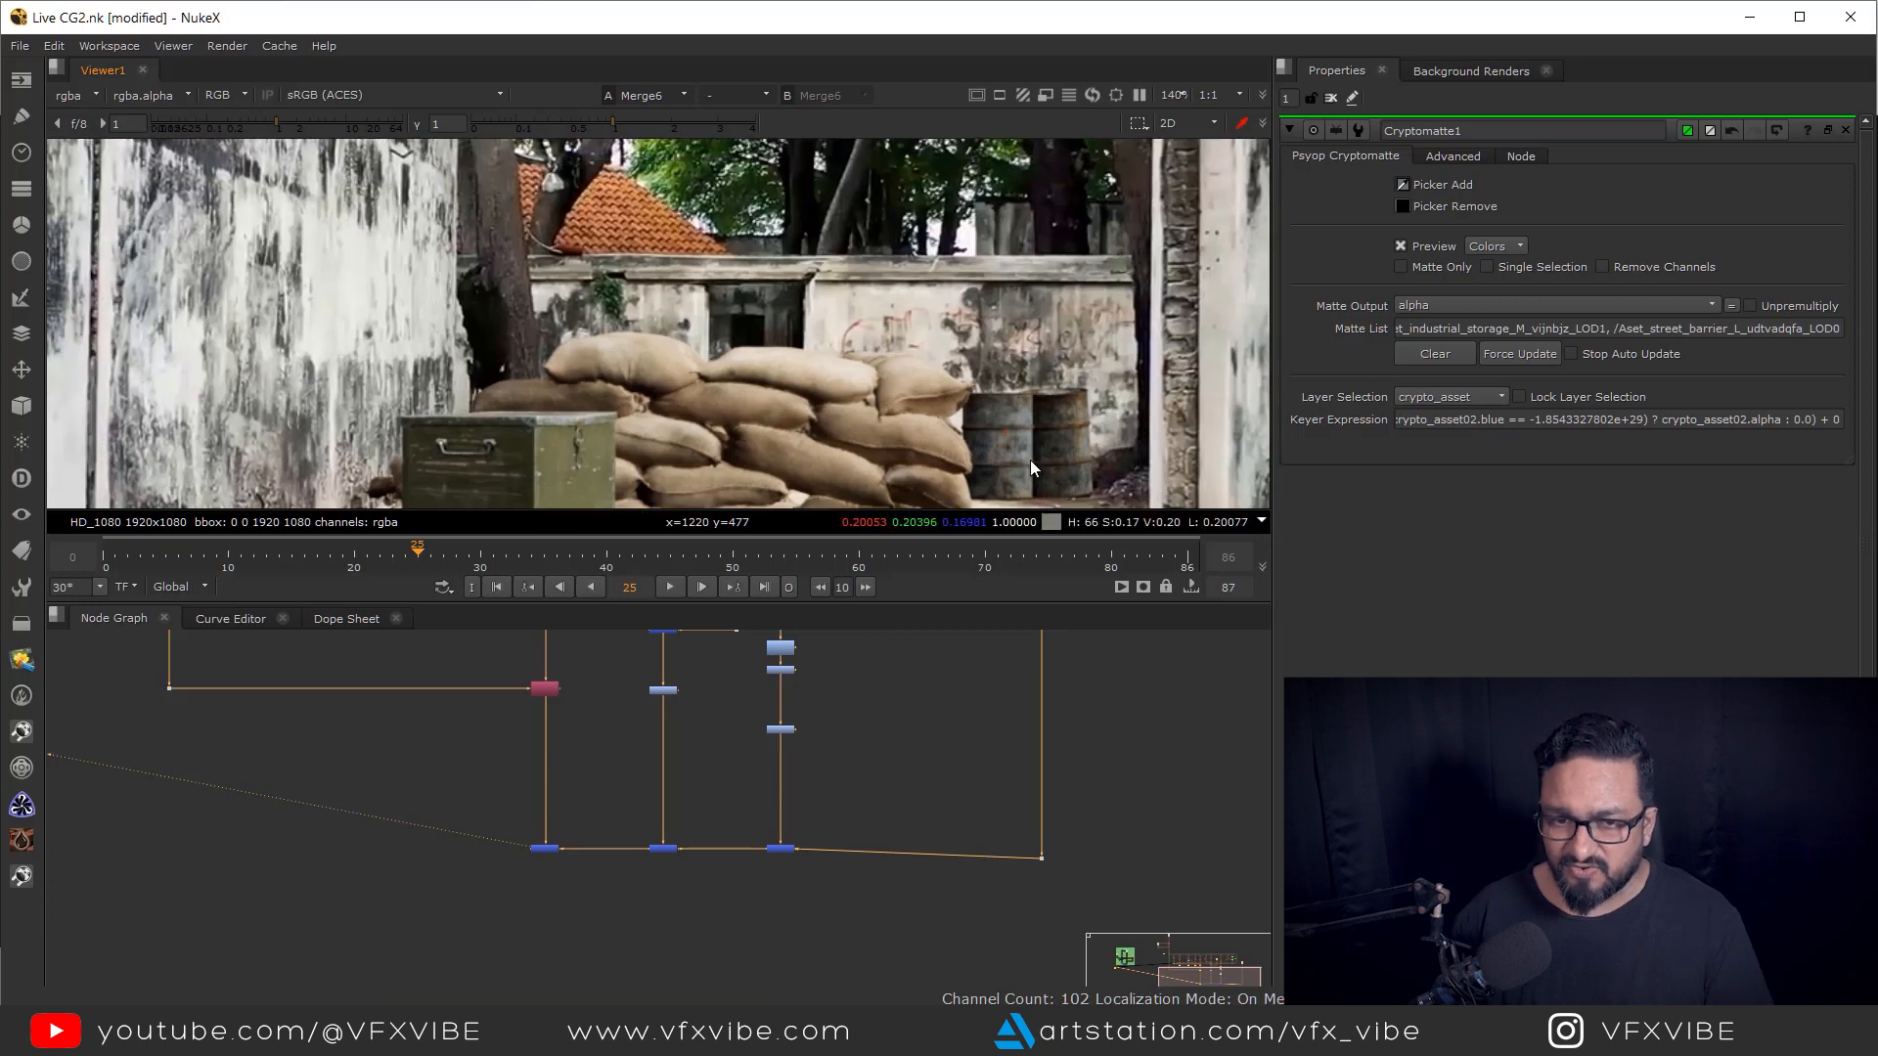
scroll(1130, 421, "down", 3)
scroll(1135, 429, "down", 2)
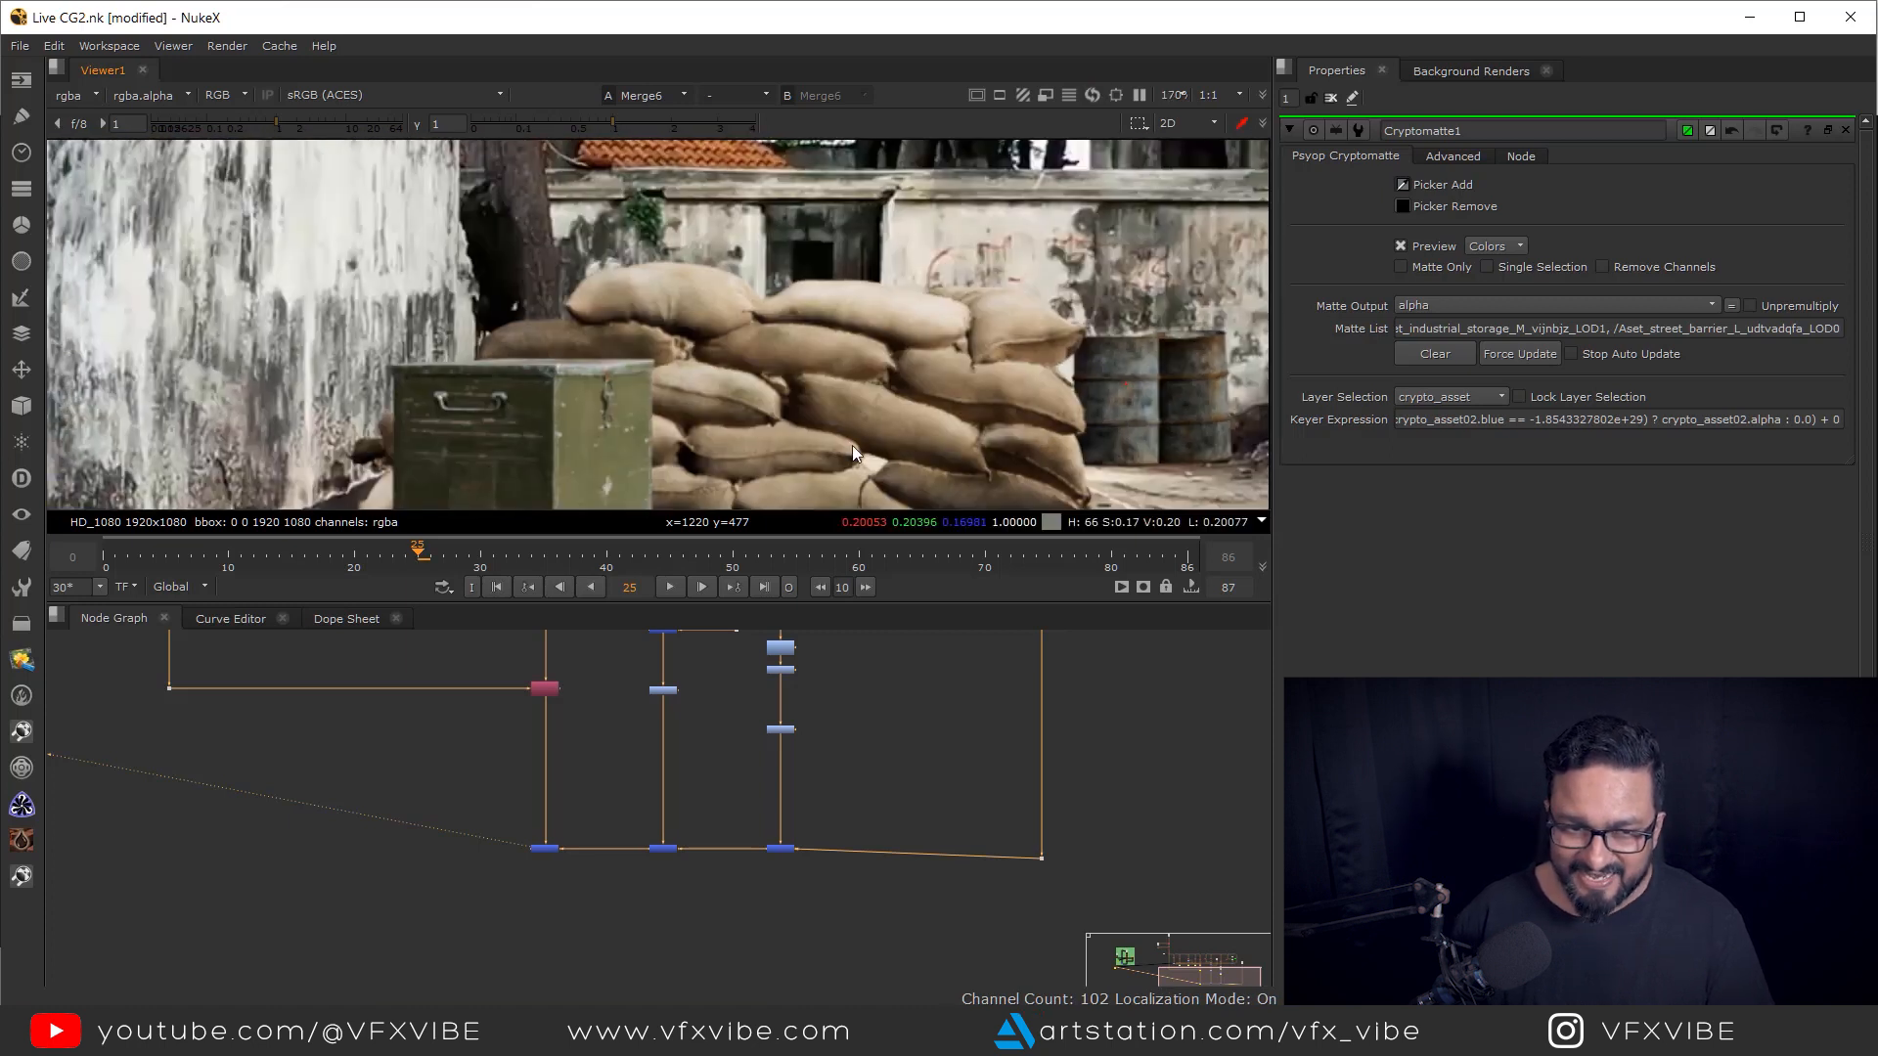
key("space")
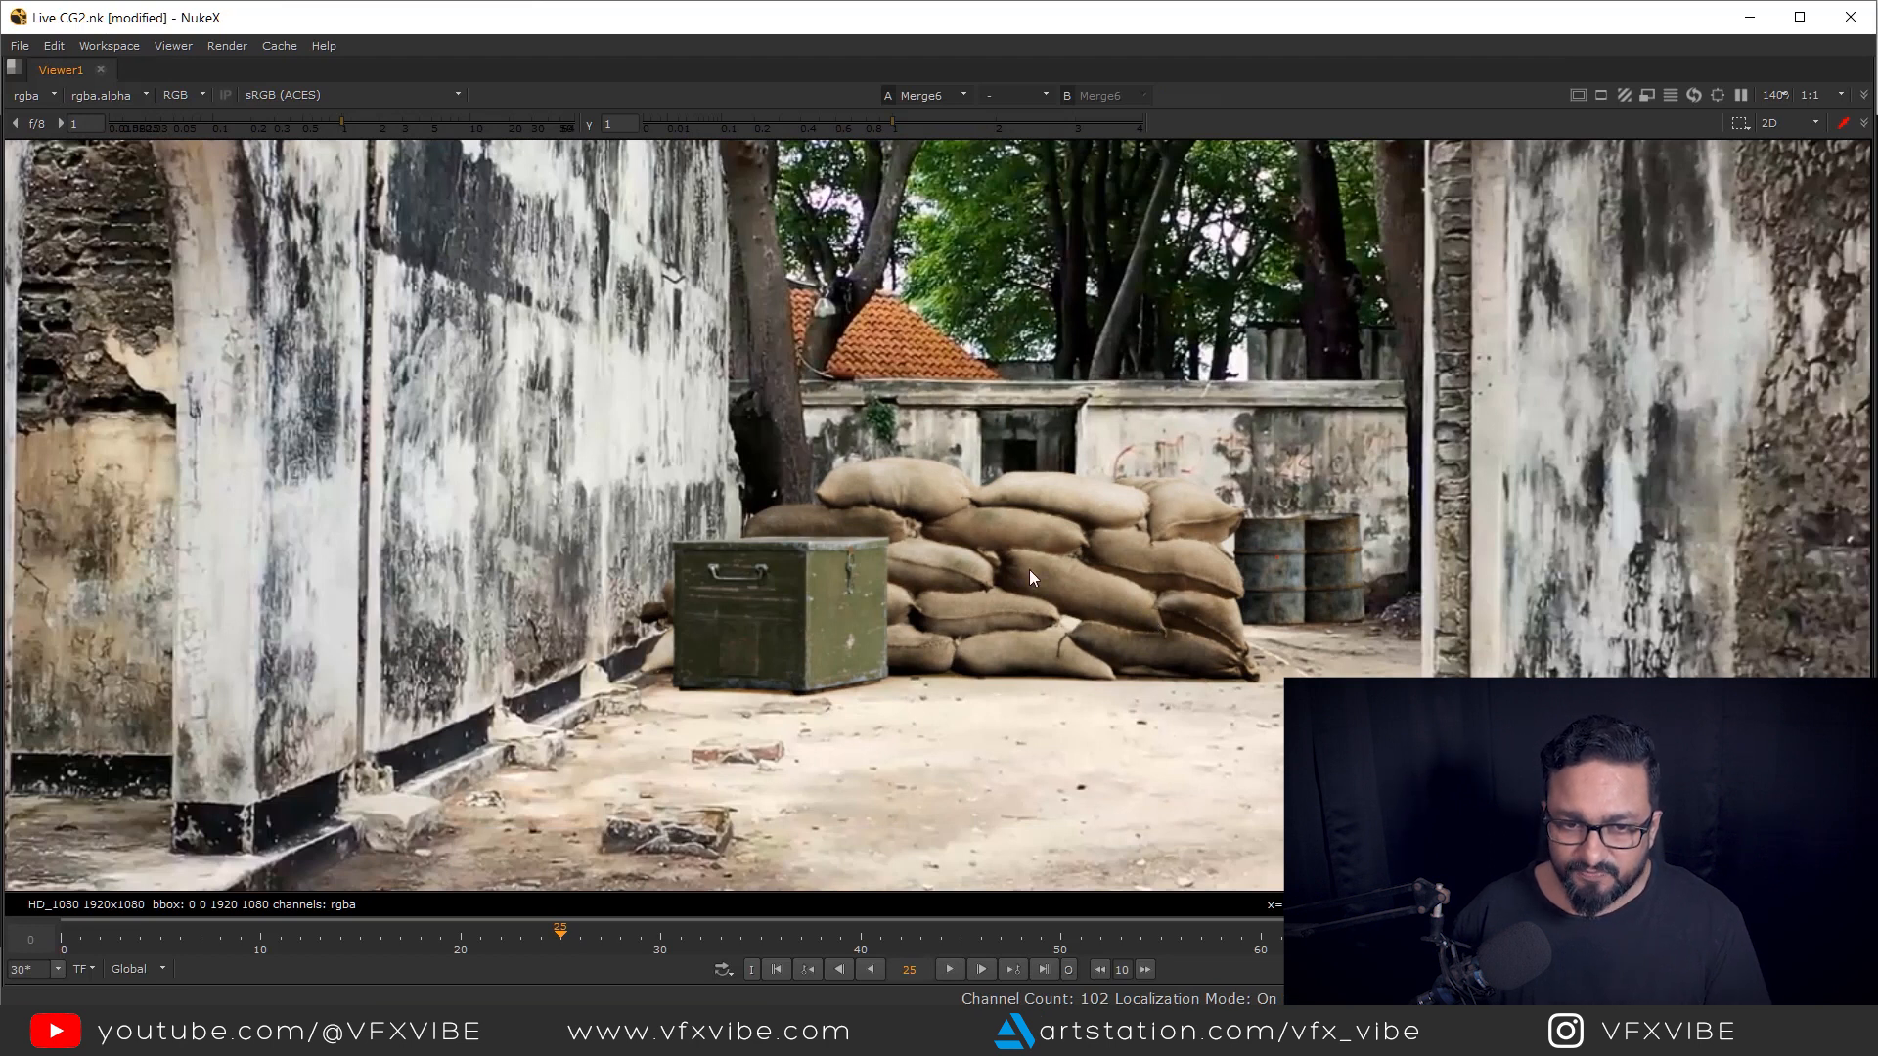
scroll(1037, 571, "up", 2)
key("space")
- Reopen the direct Grade's gamma colour picker and set the green gamma to 0.62
scroll(845, 783, "down", 3)
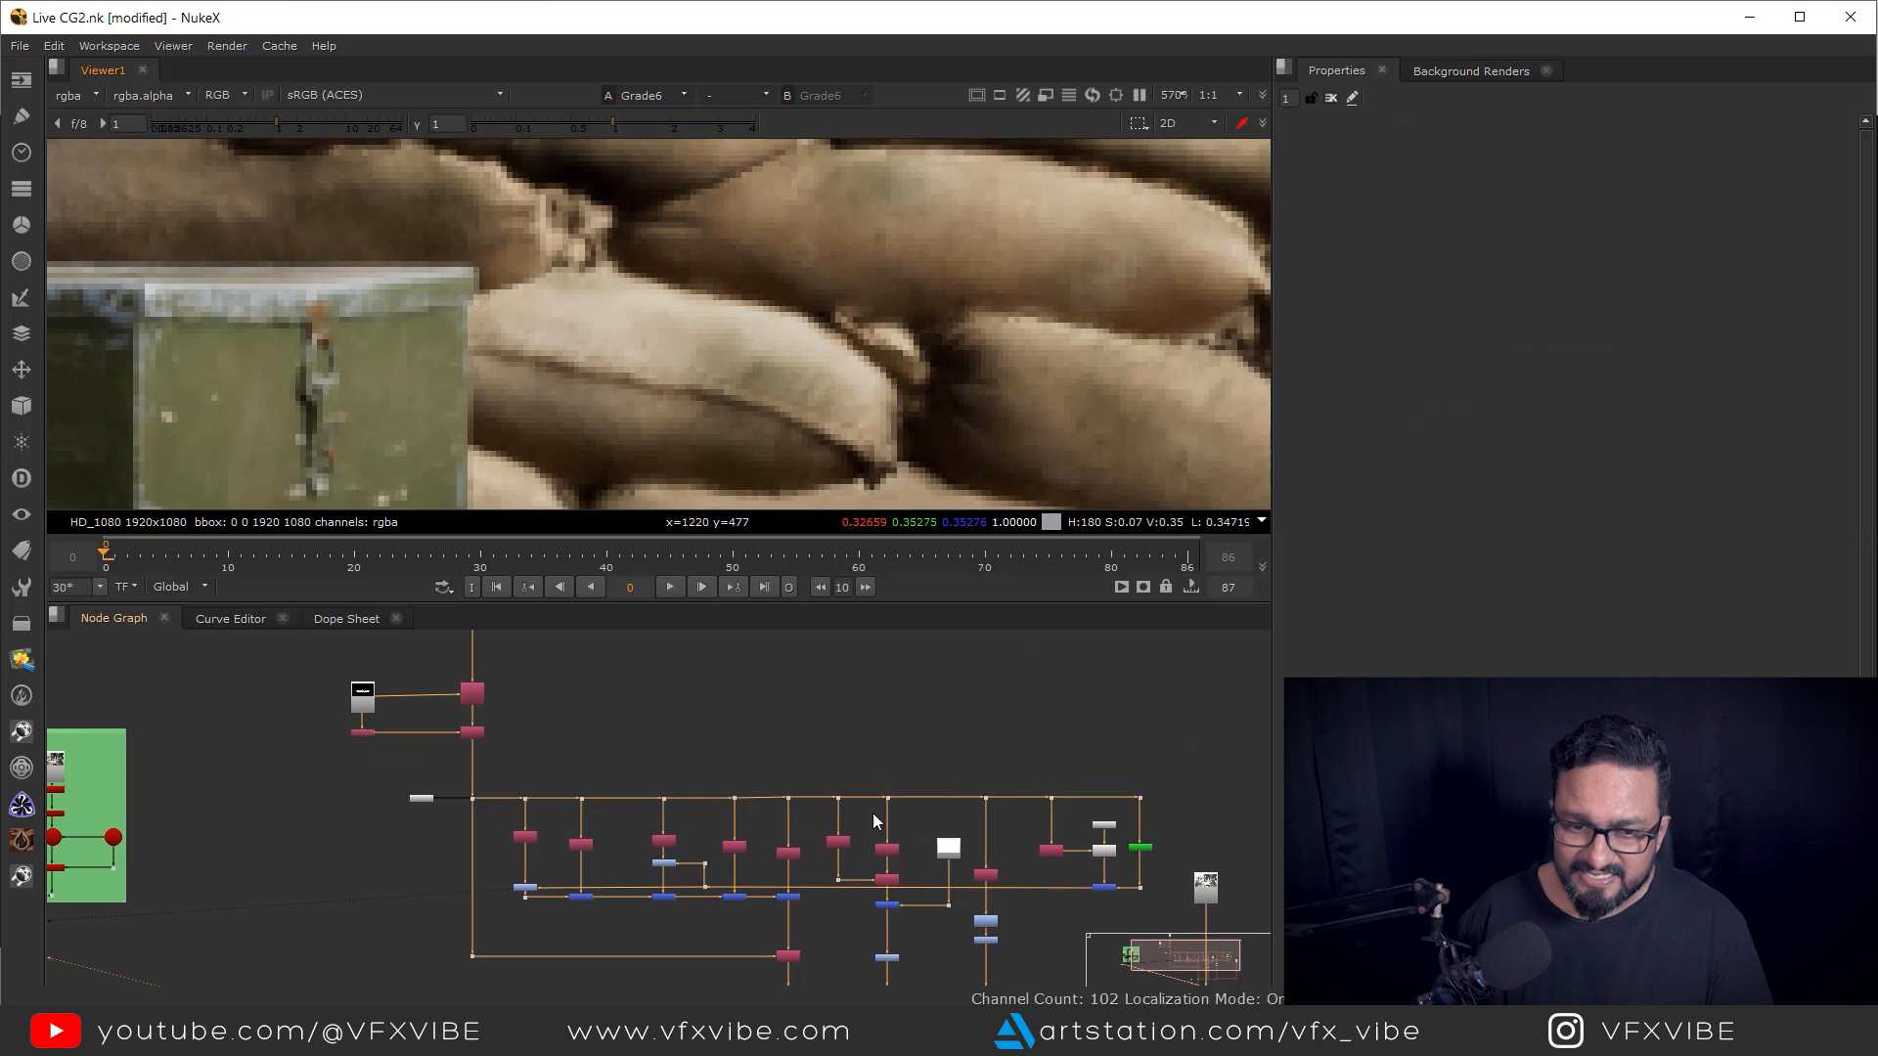
scroll(770, 780, "up", 5)
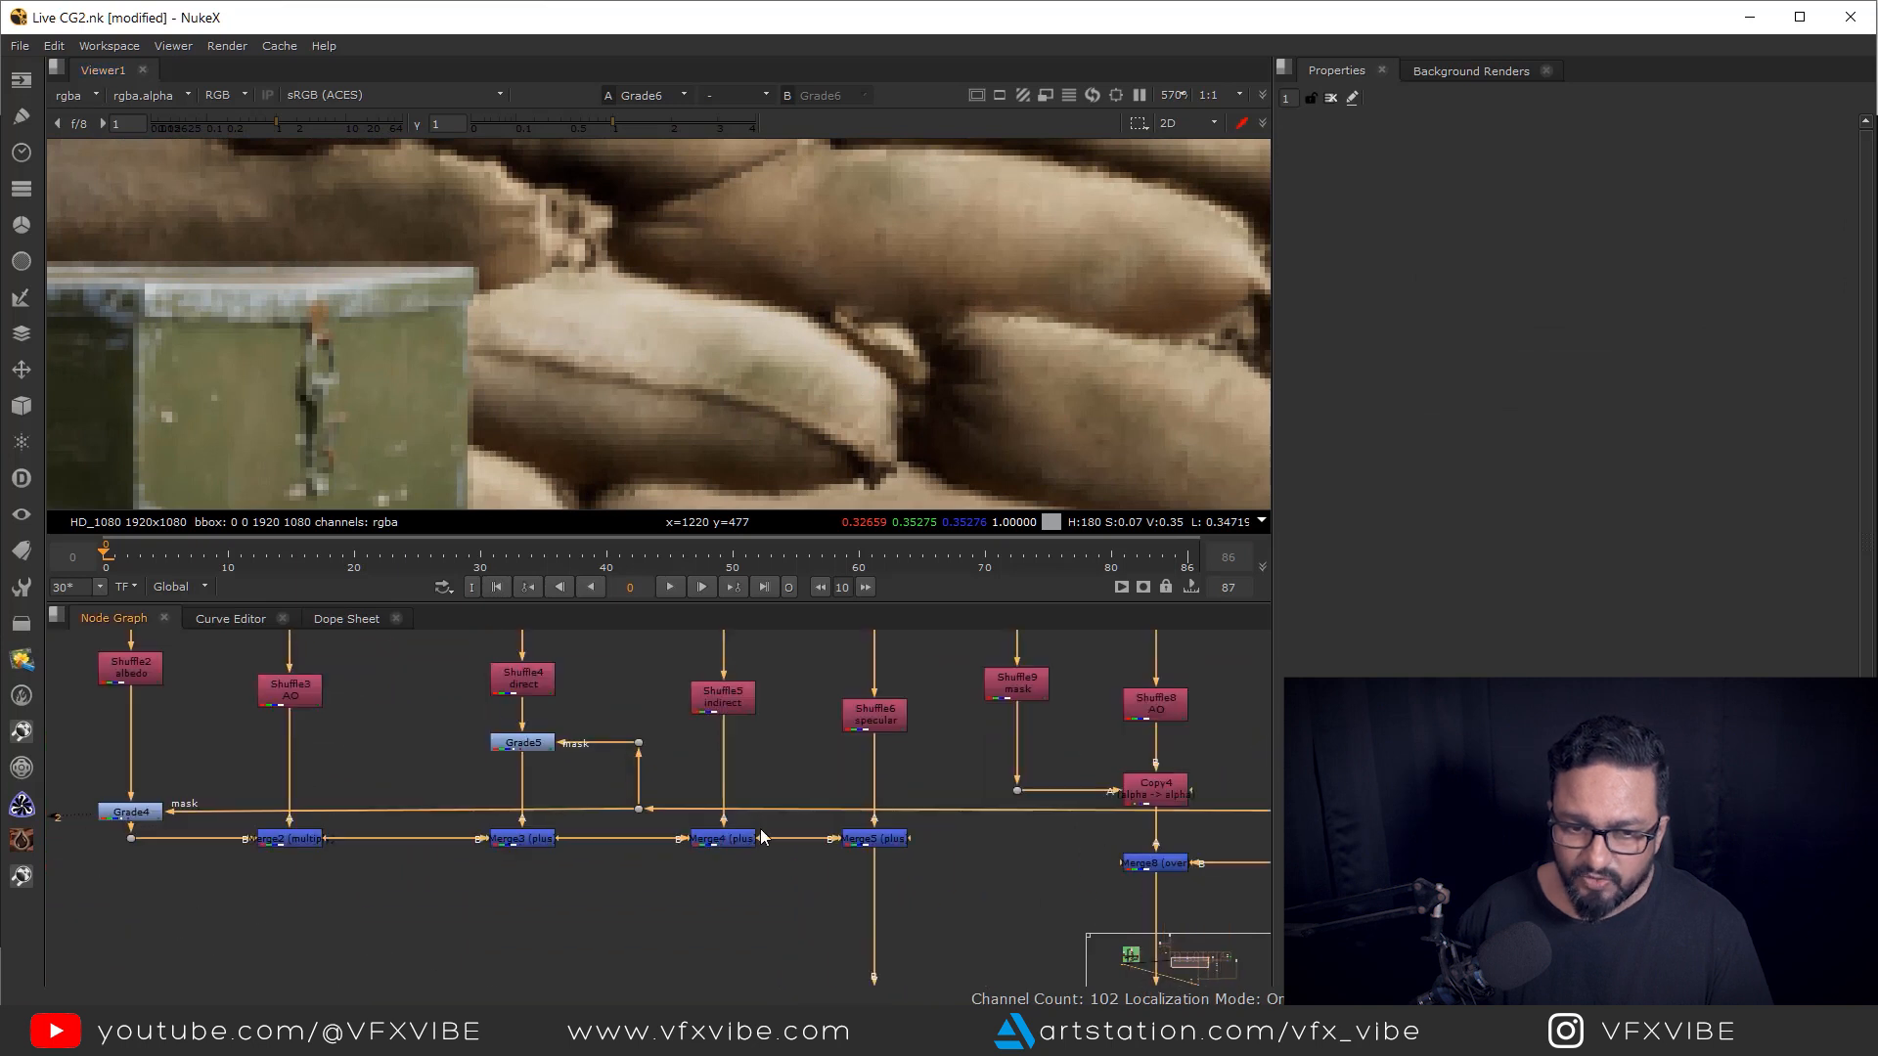
left_click(657, 756)
double_click(656, 751)
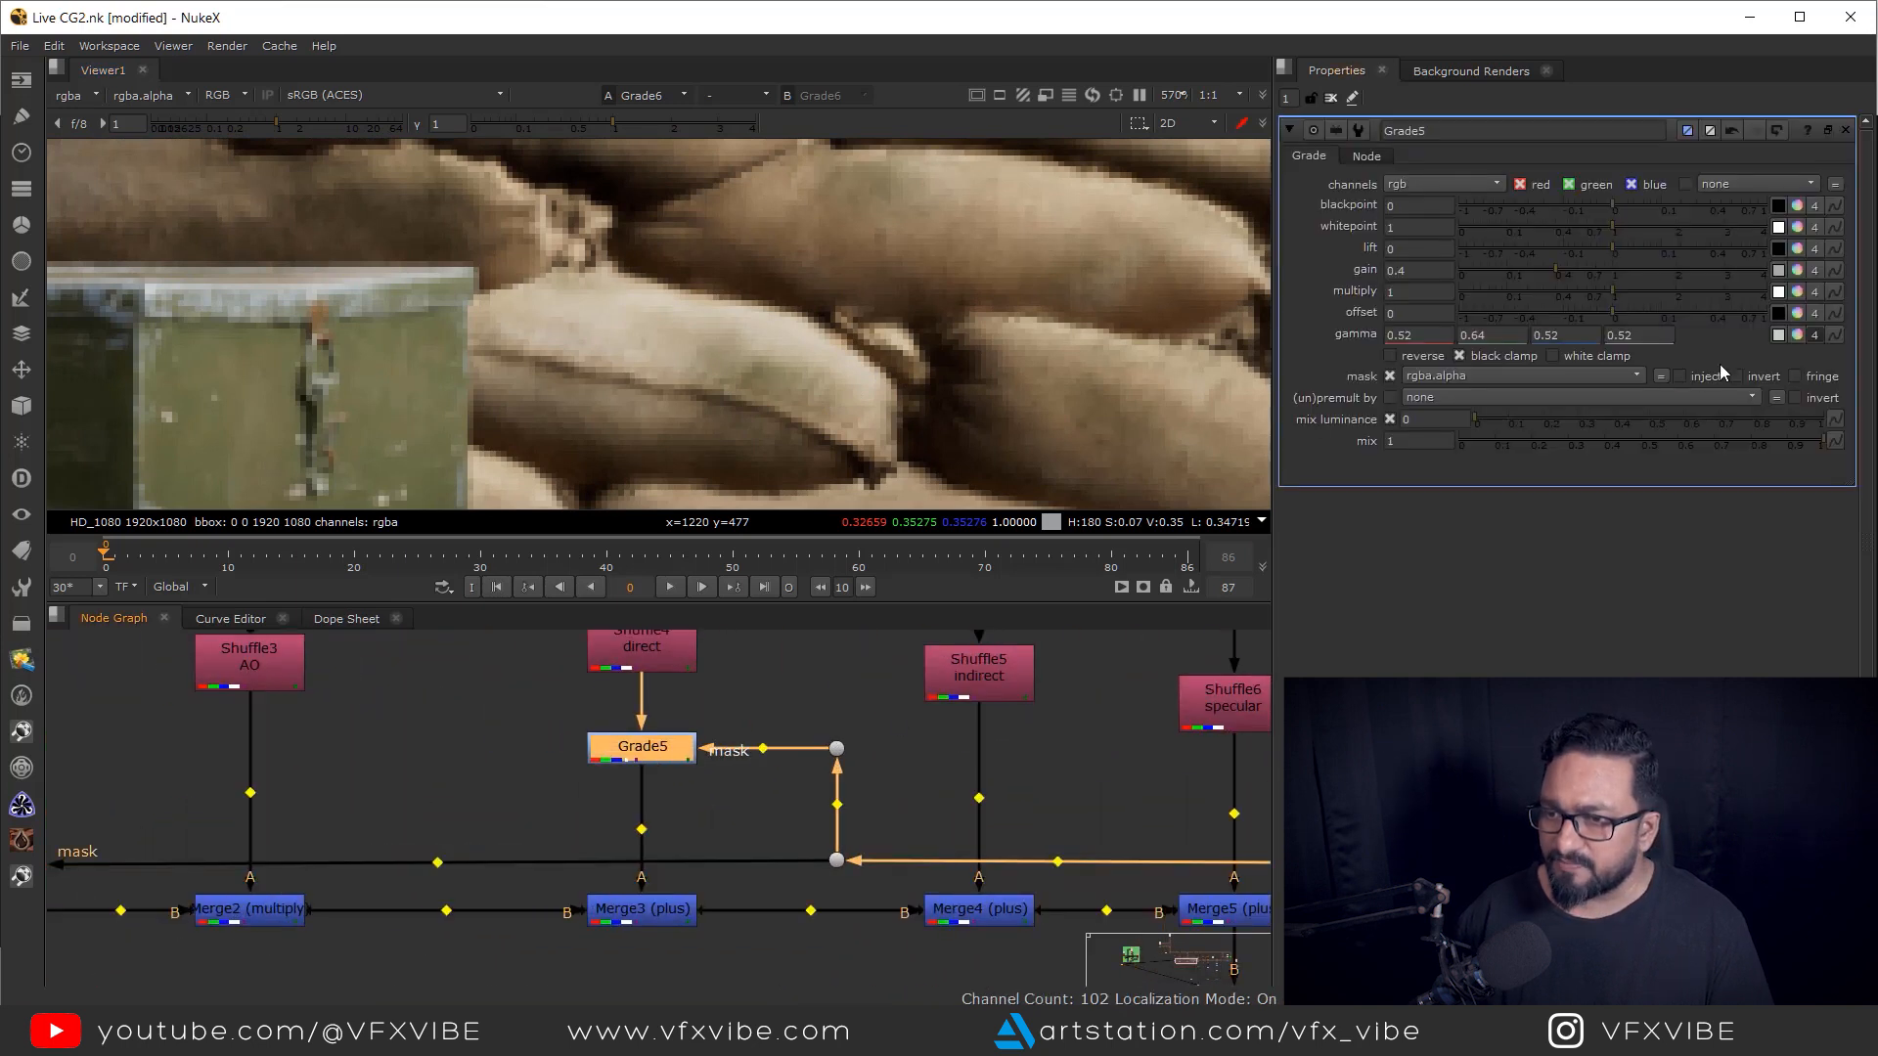
left_click(1796, 335)
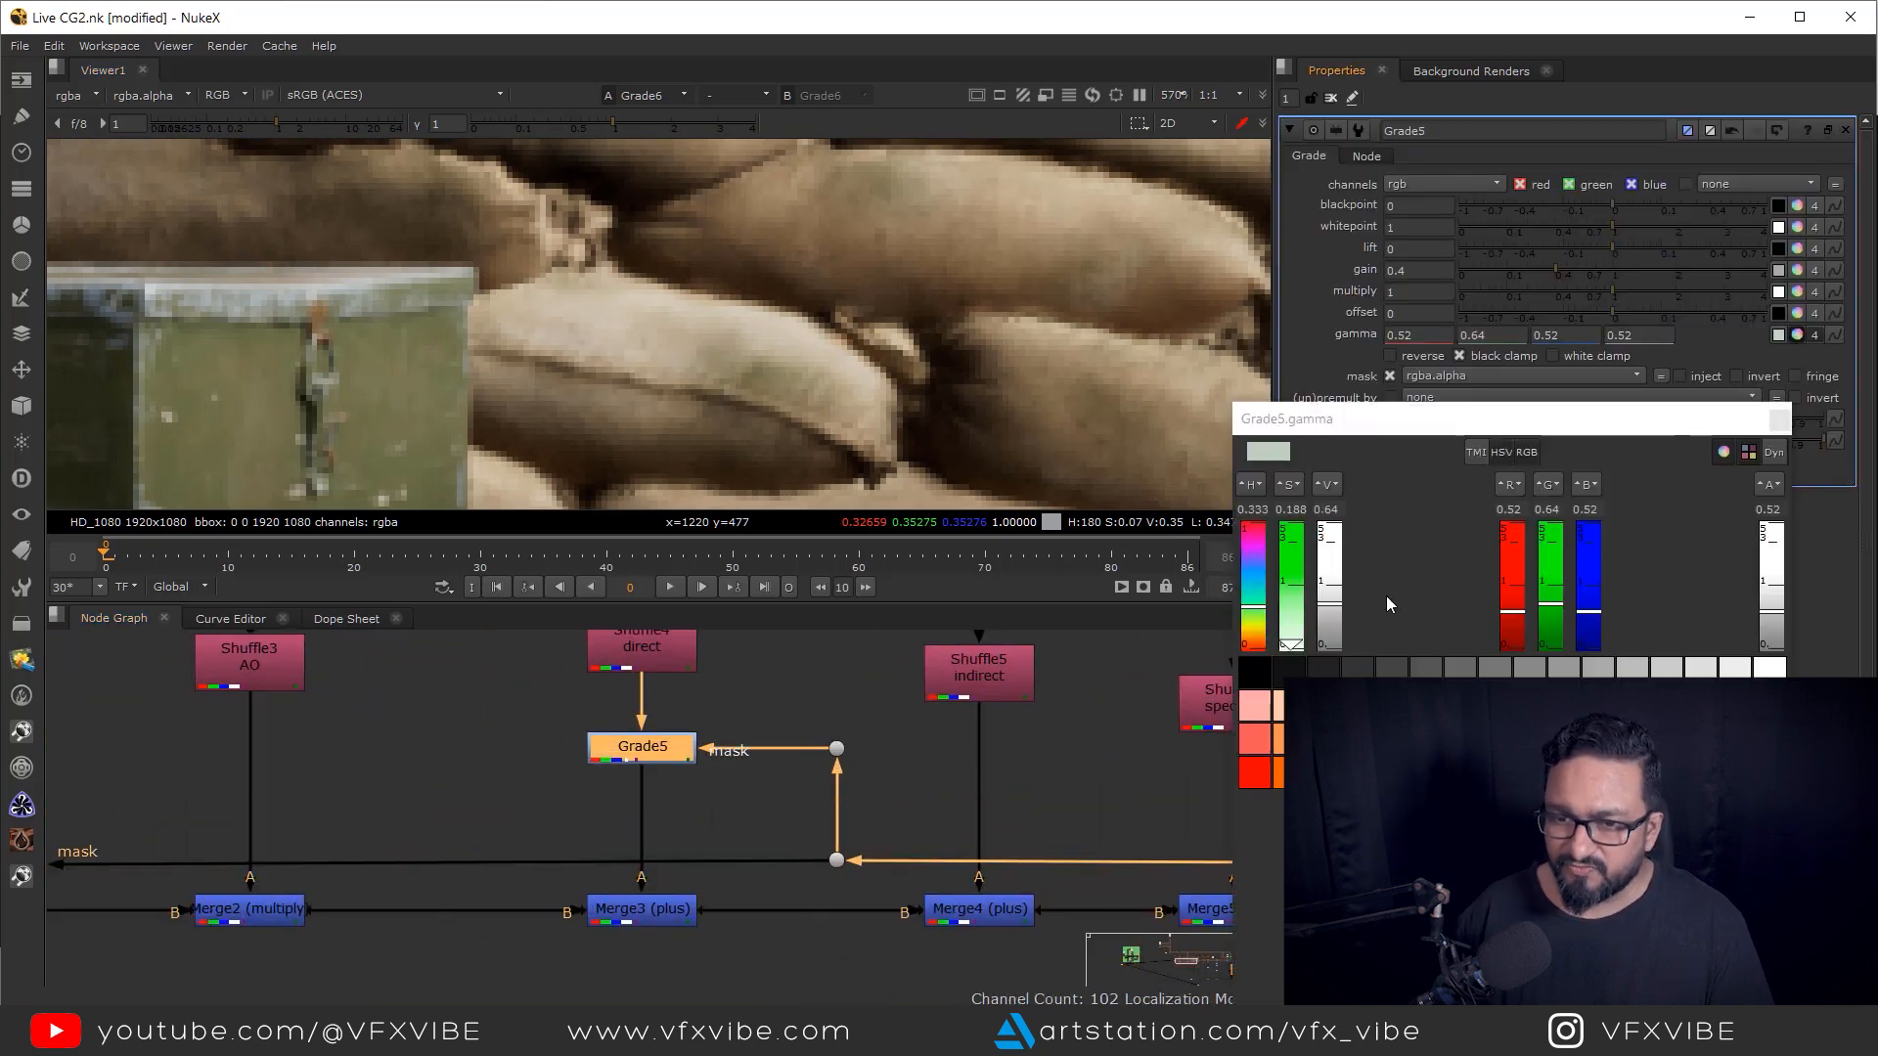
left_click(1552, 510)
key("Down")
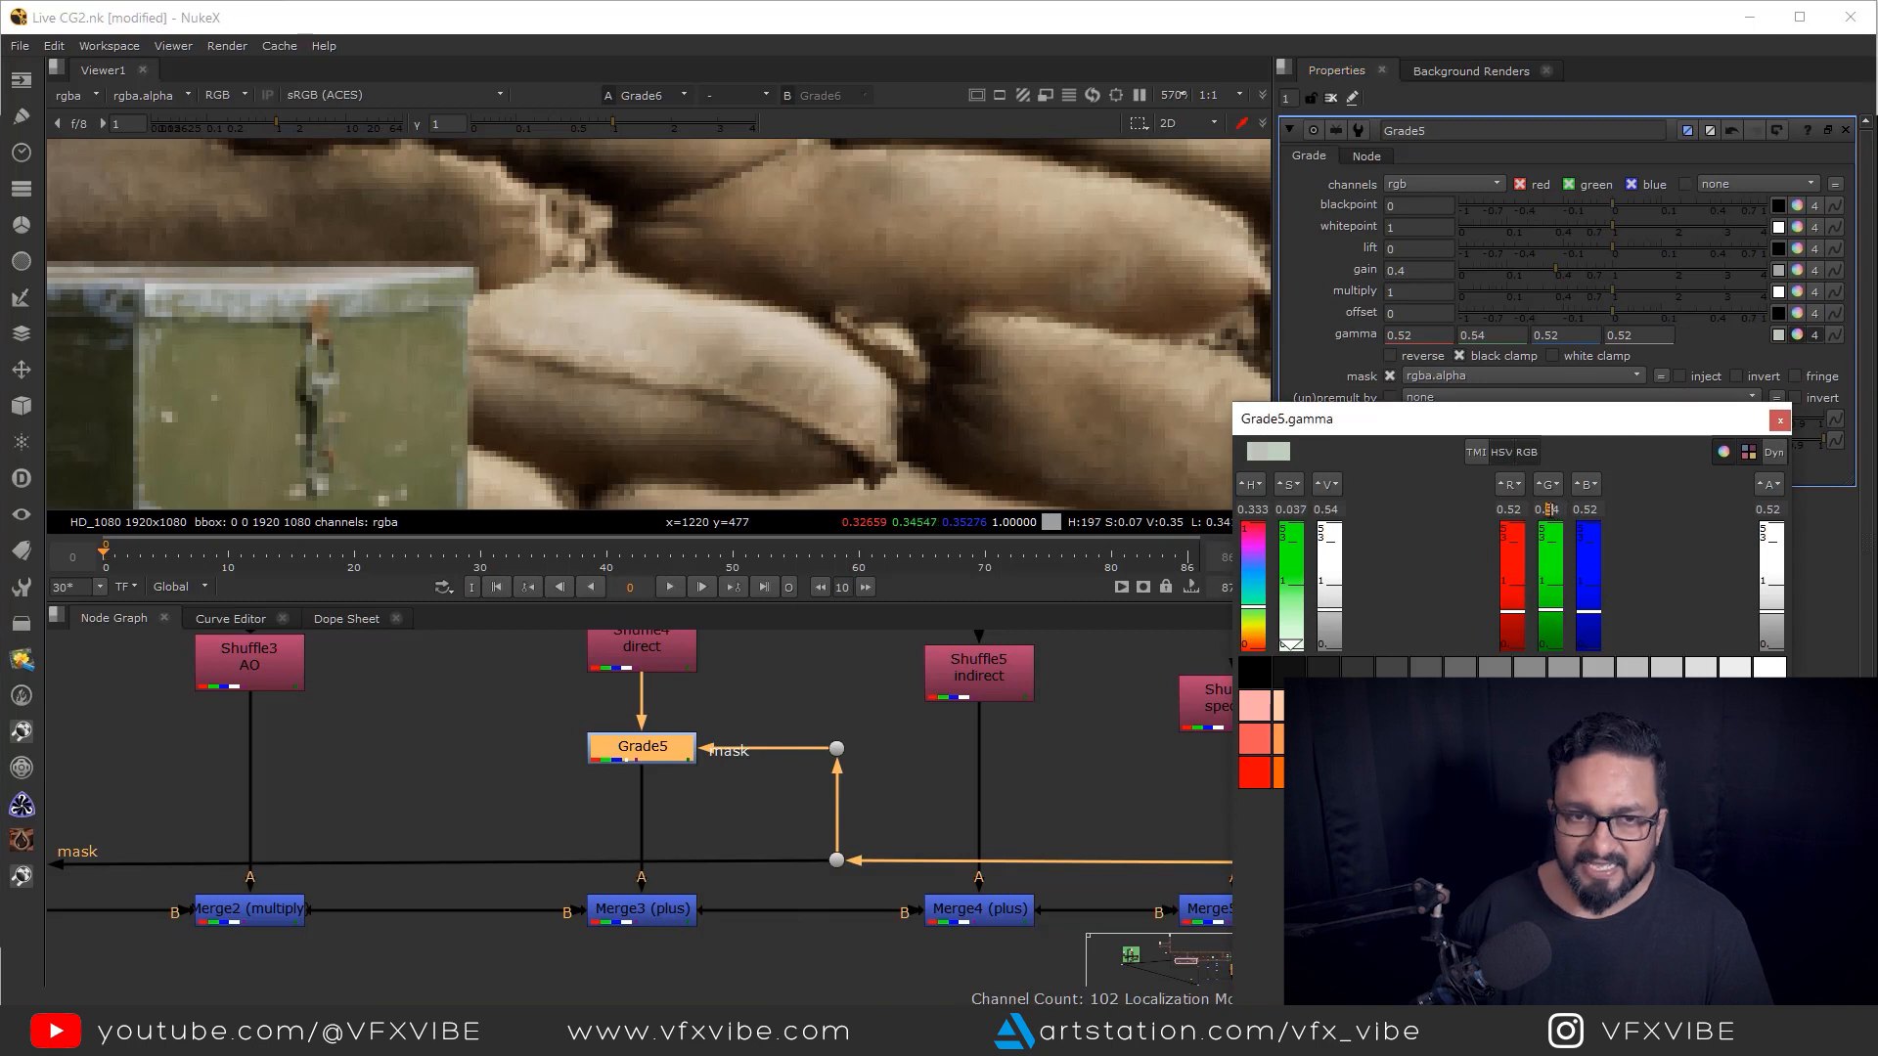
key("Up")
key("Right")
key("Down")
key("Down")
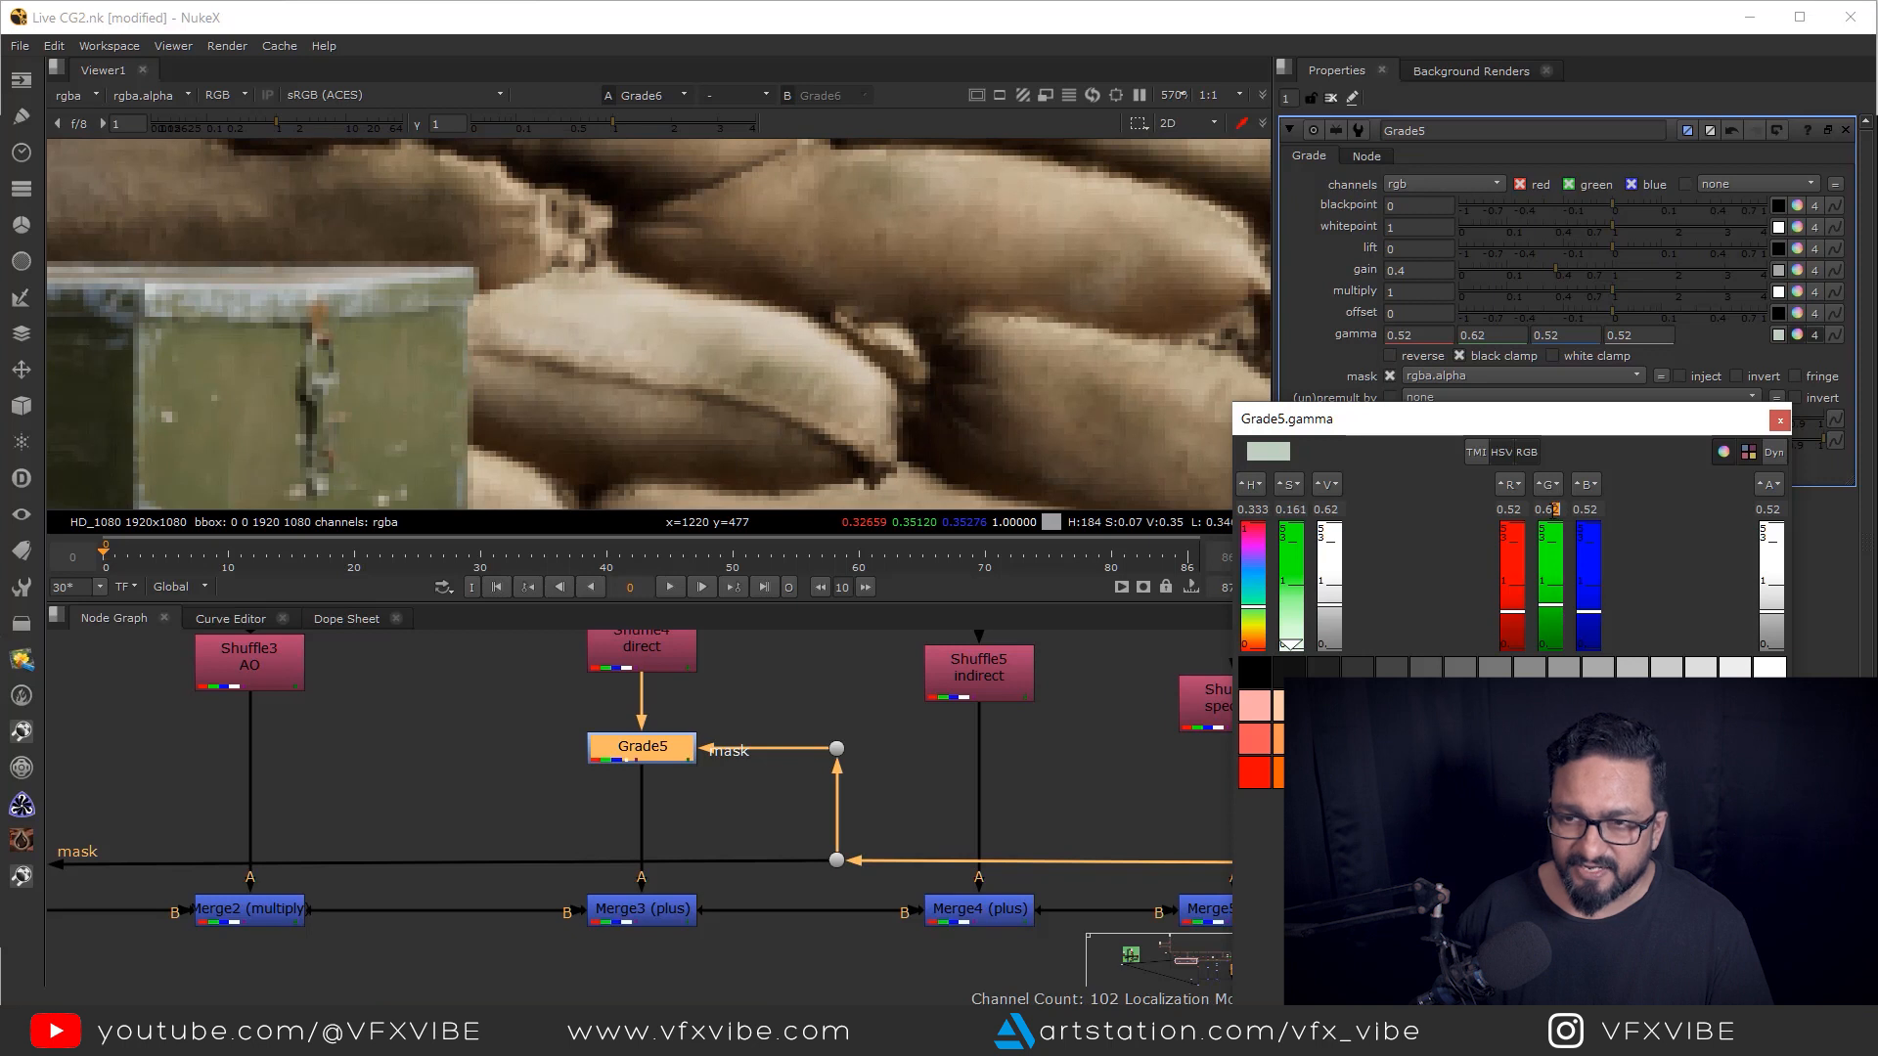
left_click(1778, 422)
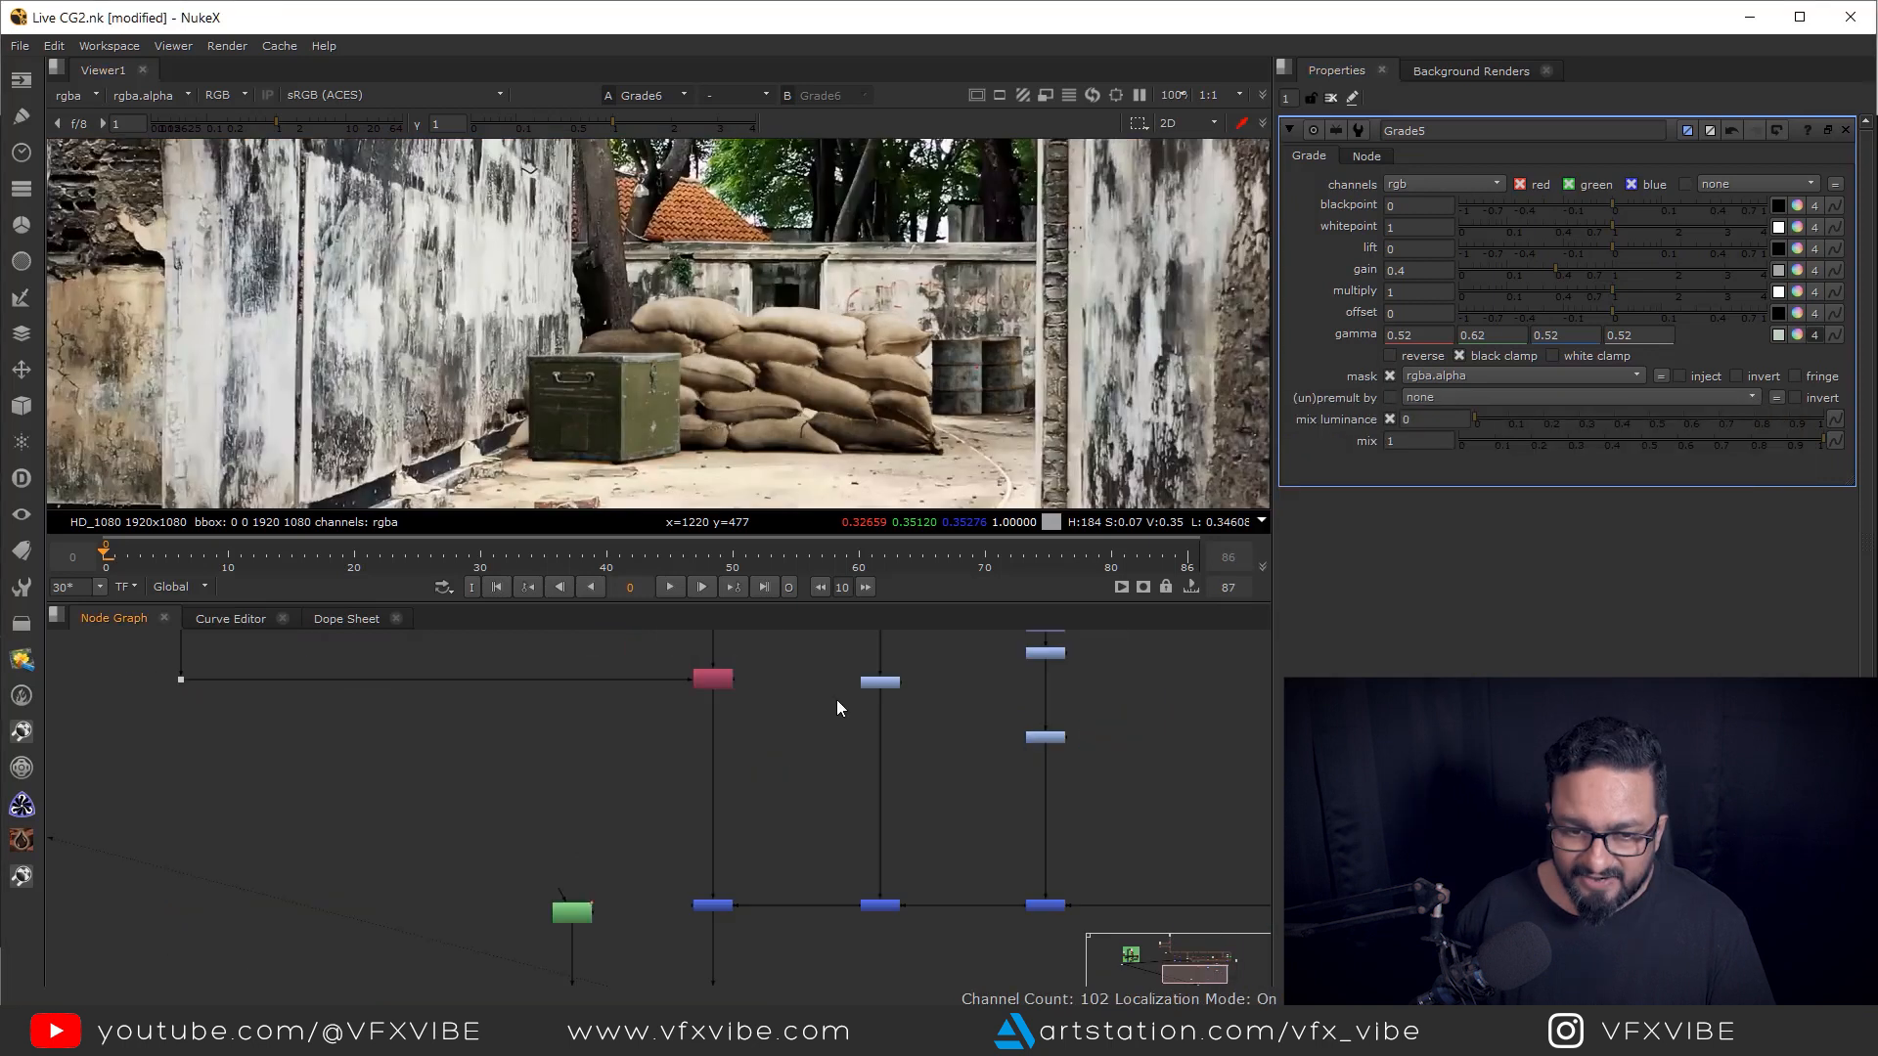
- Add a Dot below the final masked Grade and attach a Log2Lin node beside it
left_click_drag(772, 978, 784, 779)
scroll(785, 779, "up", 4)
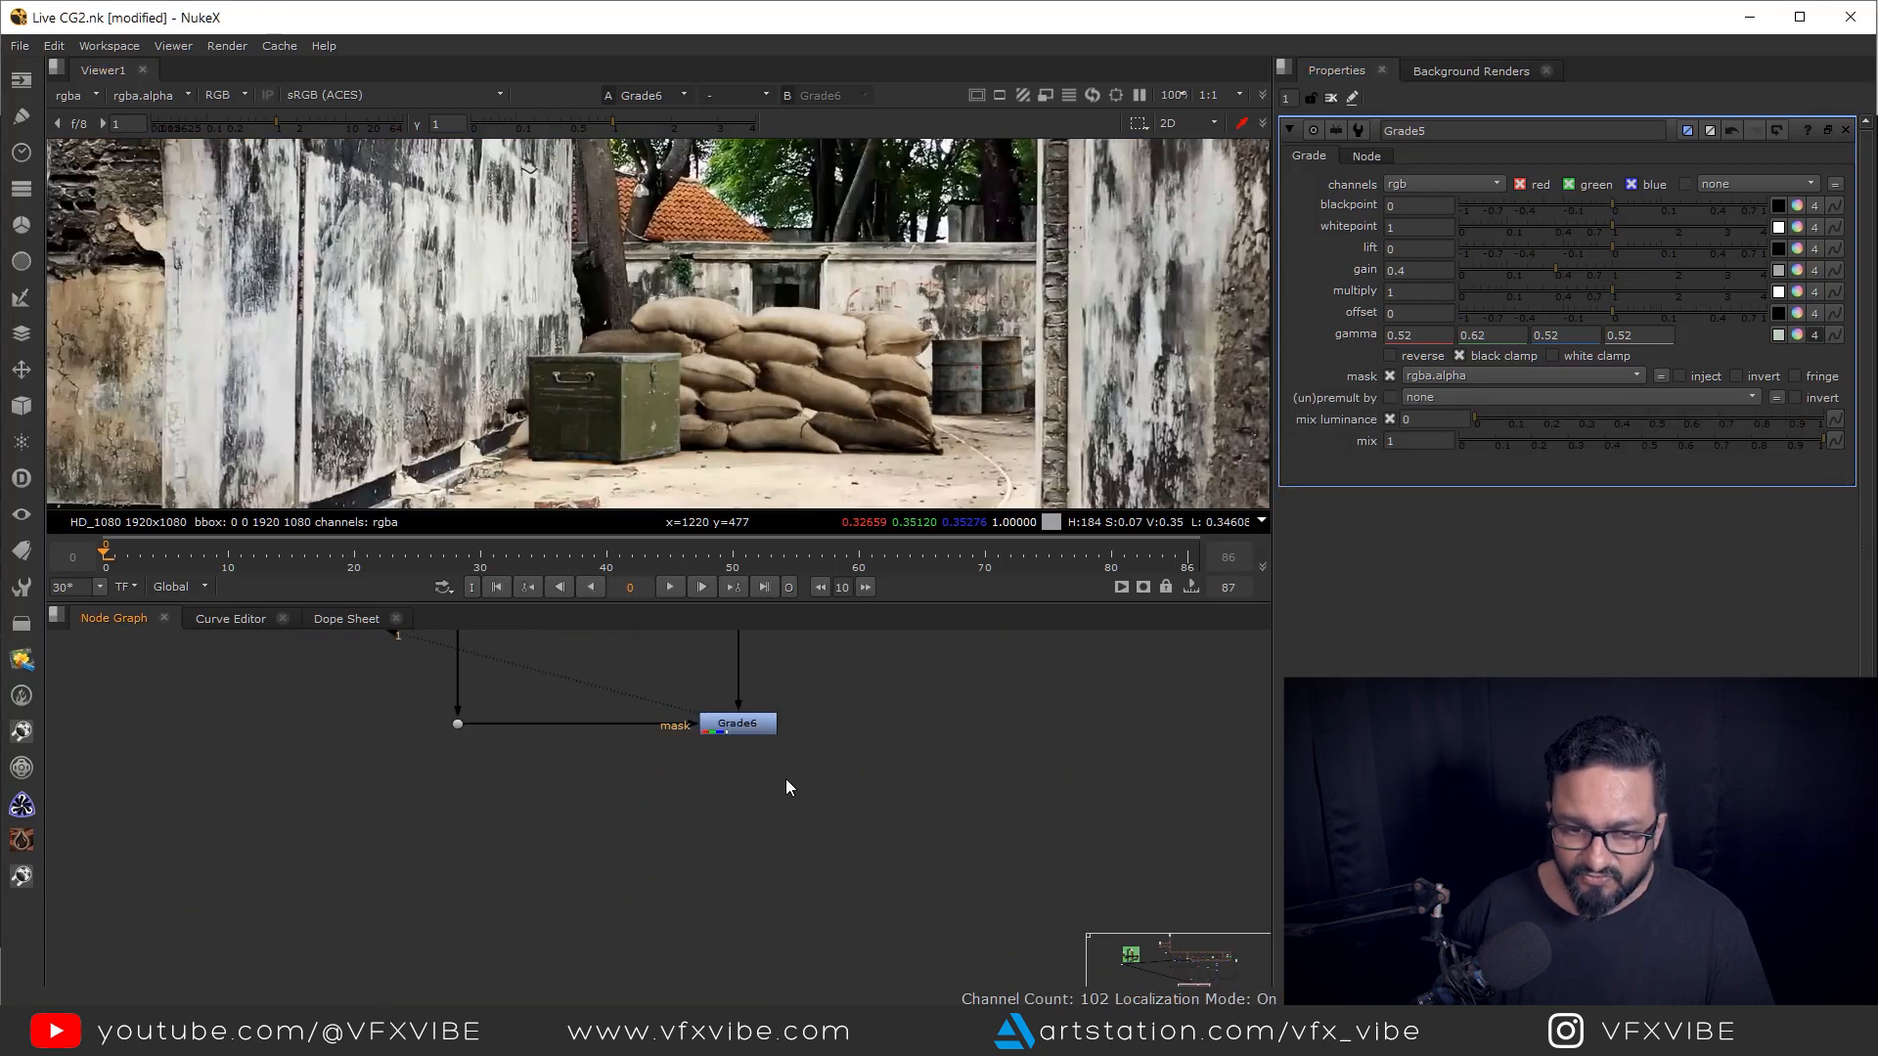
left_click(754, 908)
left_click_drag(821, 429, 847, 414)
key(".")
key("Tab")
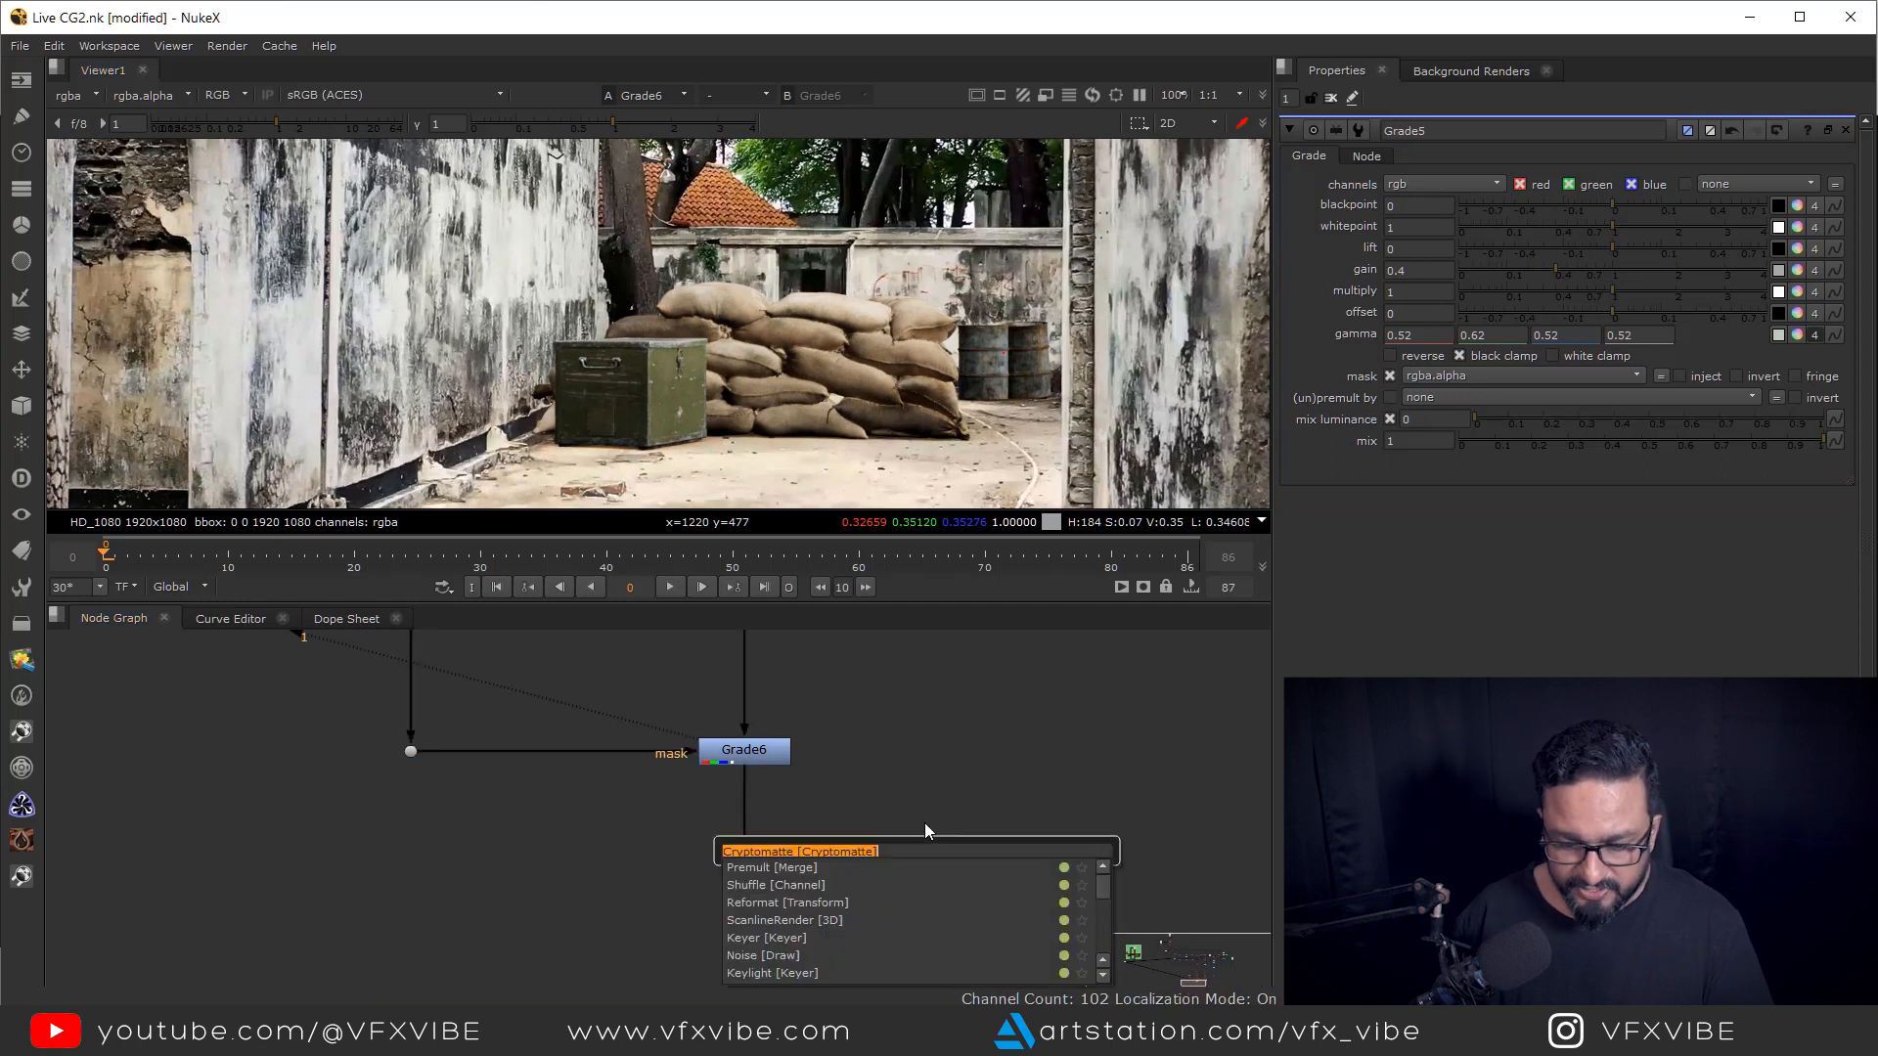
type("log")
key("Return")
left_click_drag(544, 945, 476, 913)
- View the Log2Lin node and set its operation to lin2log
key("1")
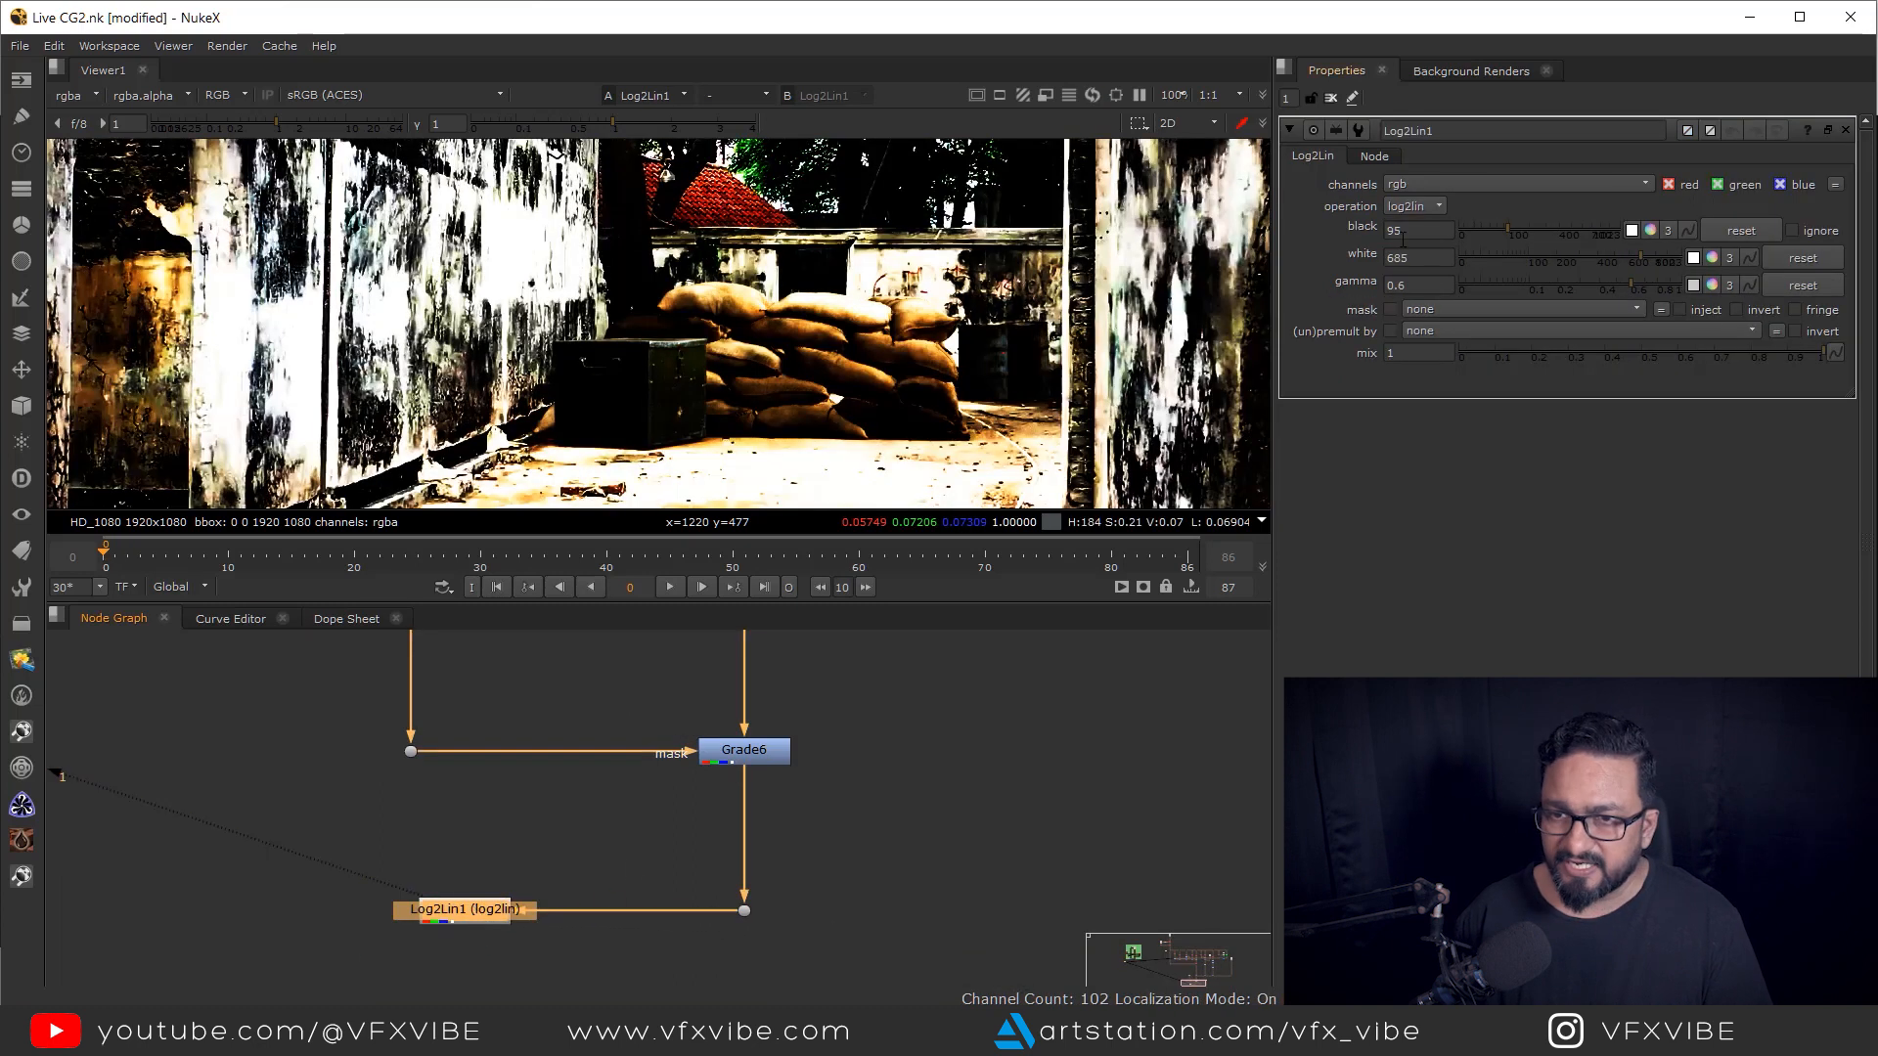
left_click(1423, 181)
left_click(1389, 527)
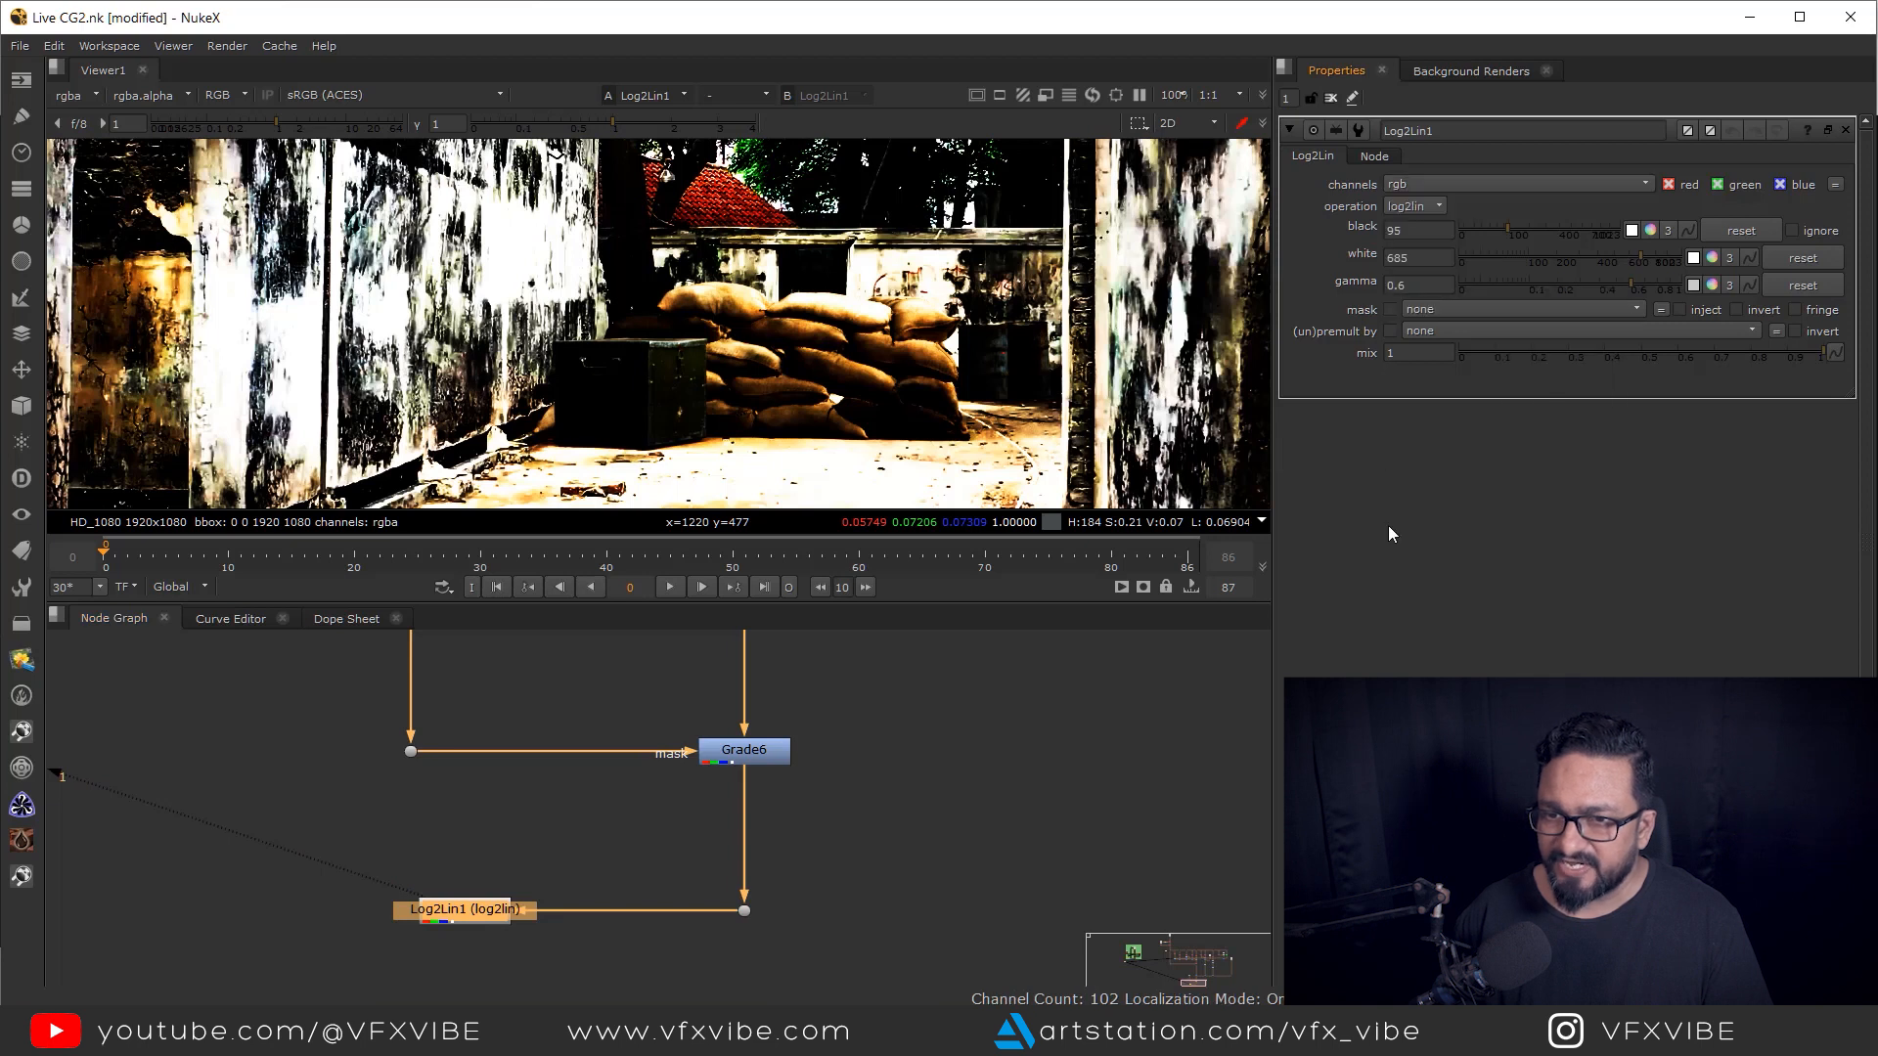
left_click(1428, 226)
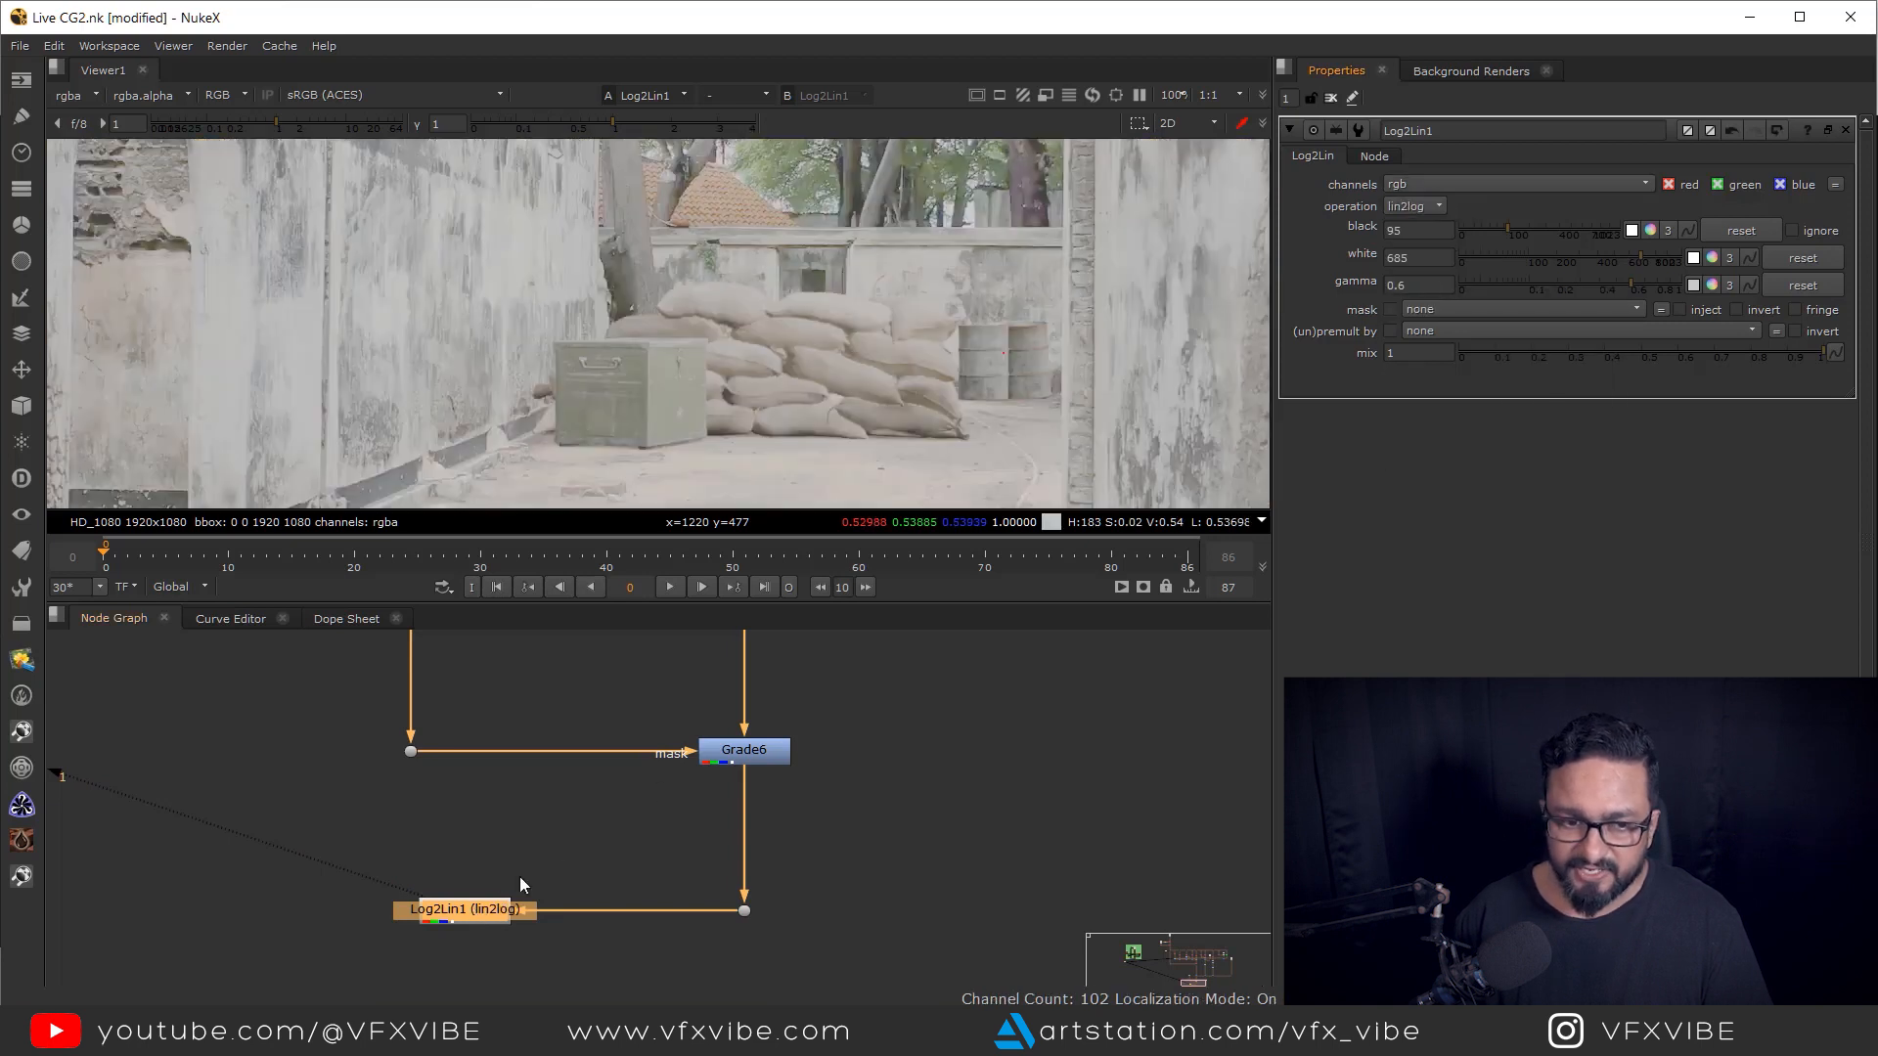
- Add a Sharpen node below the lin2log conversion
key("Tab")
type("sh")
key("Down")
key("Return")
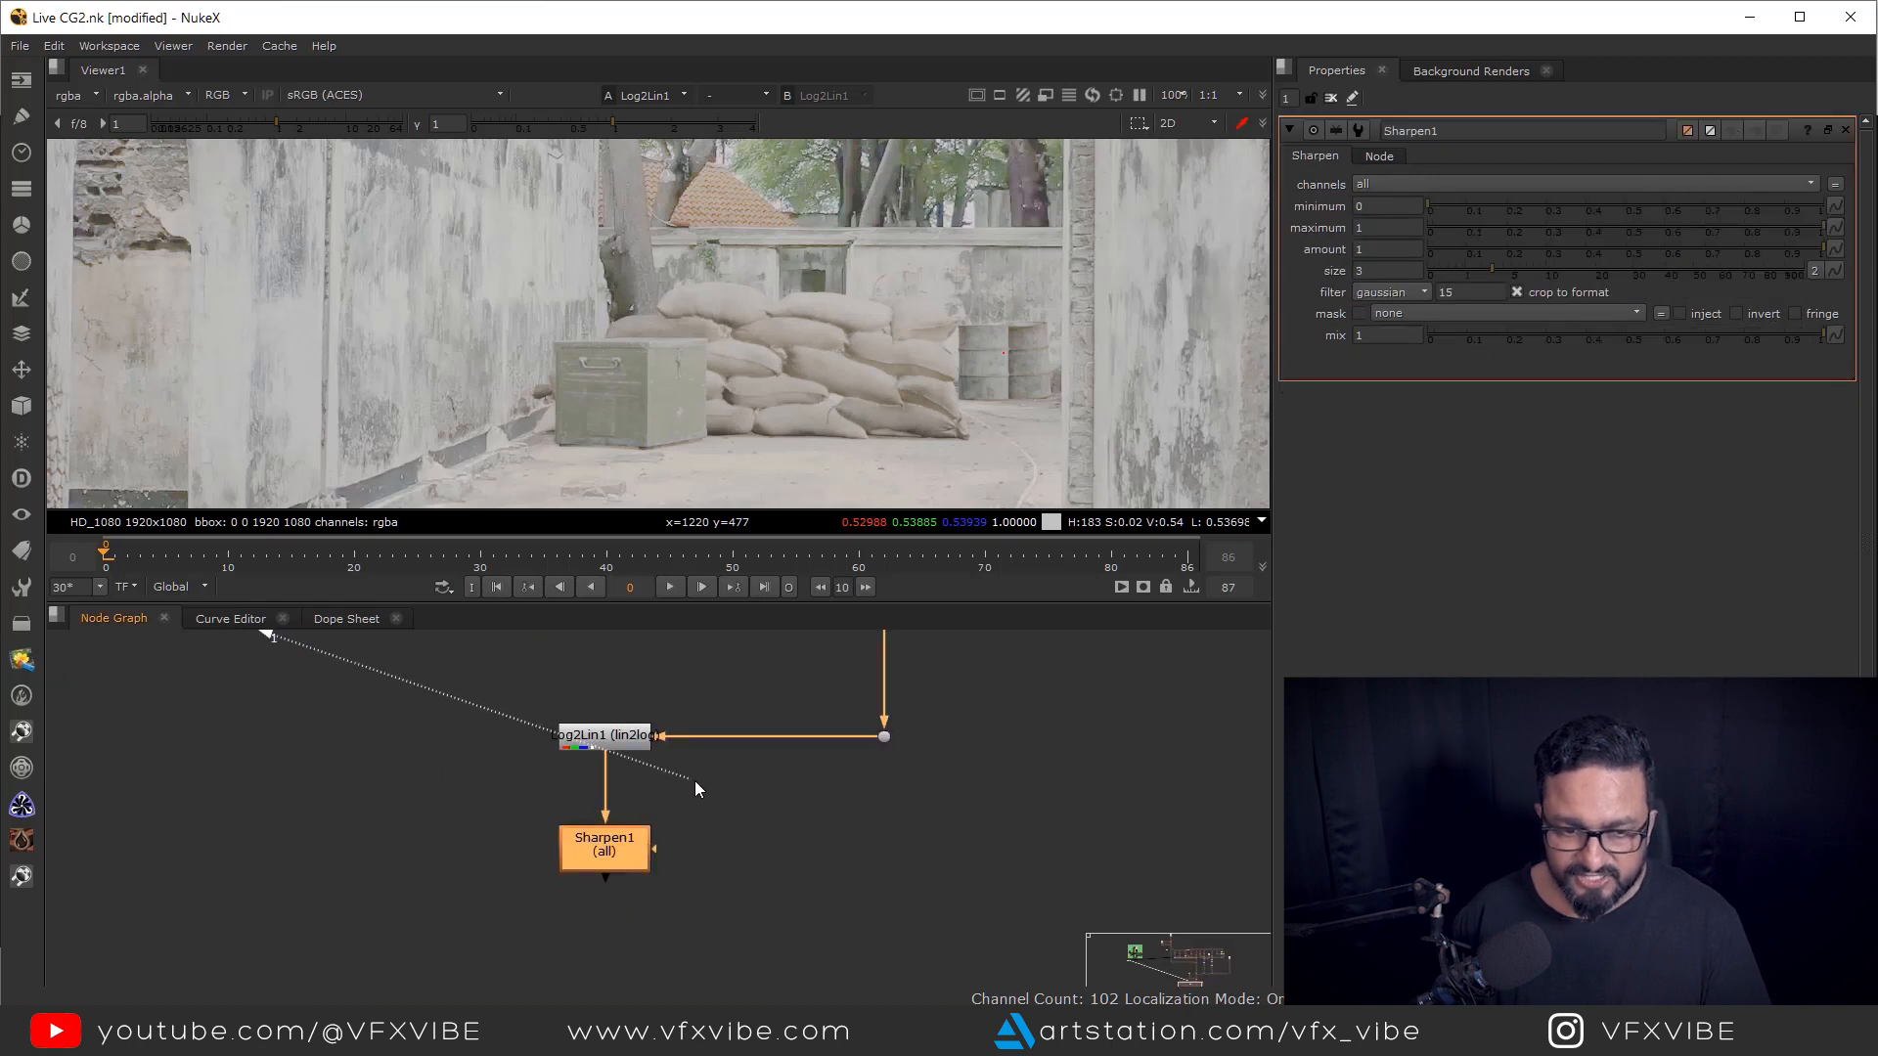
- Duplicate the Log2Lin node and connect the copy below the Sharpen
left_click_drag(721, 684, 497, 780)
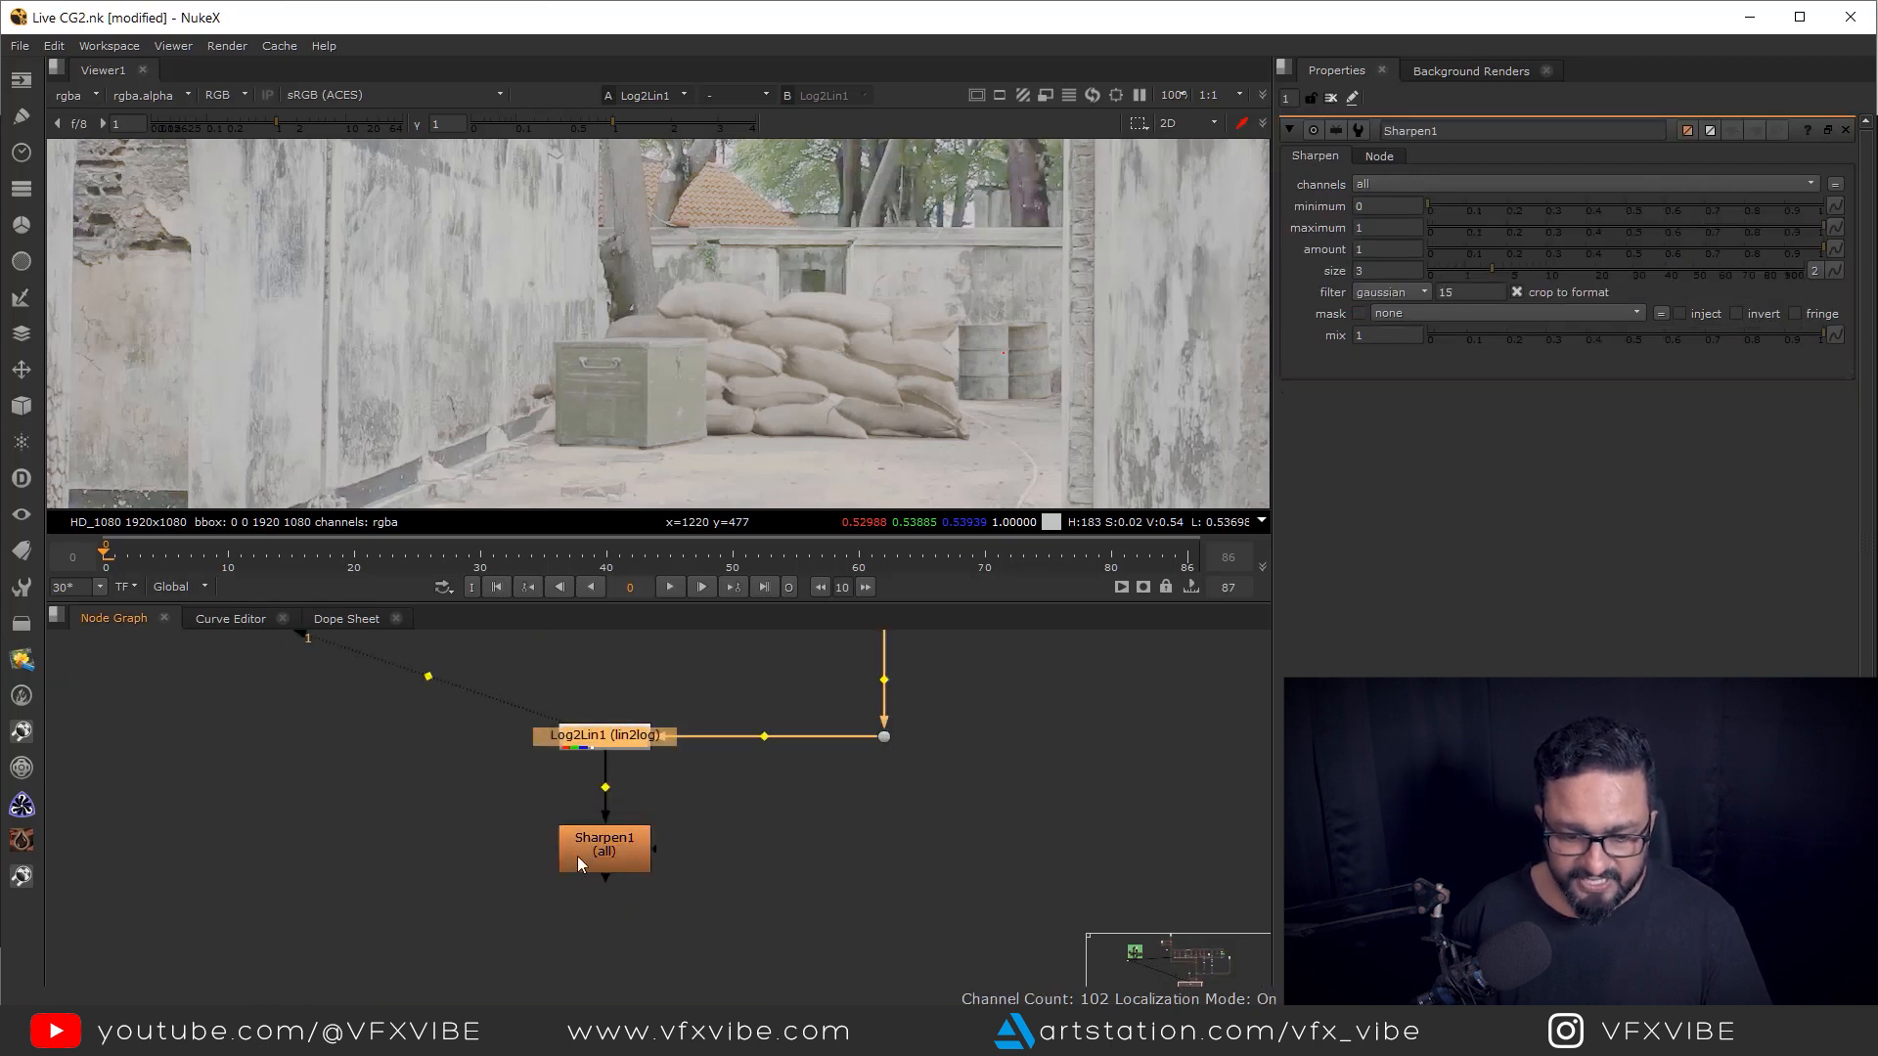
key("ctrl+c")
key("ctrl+v")
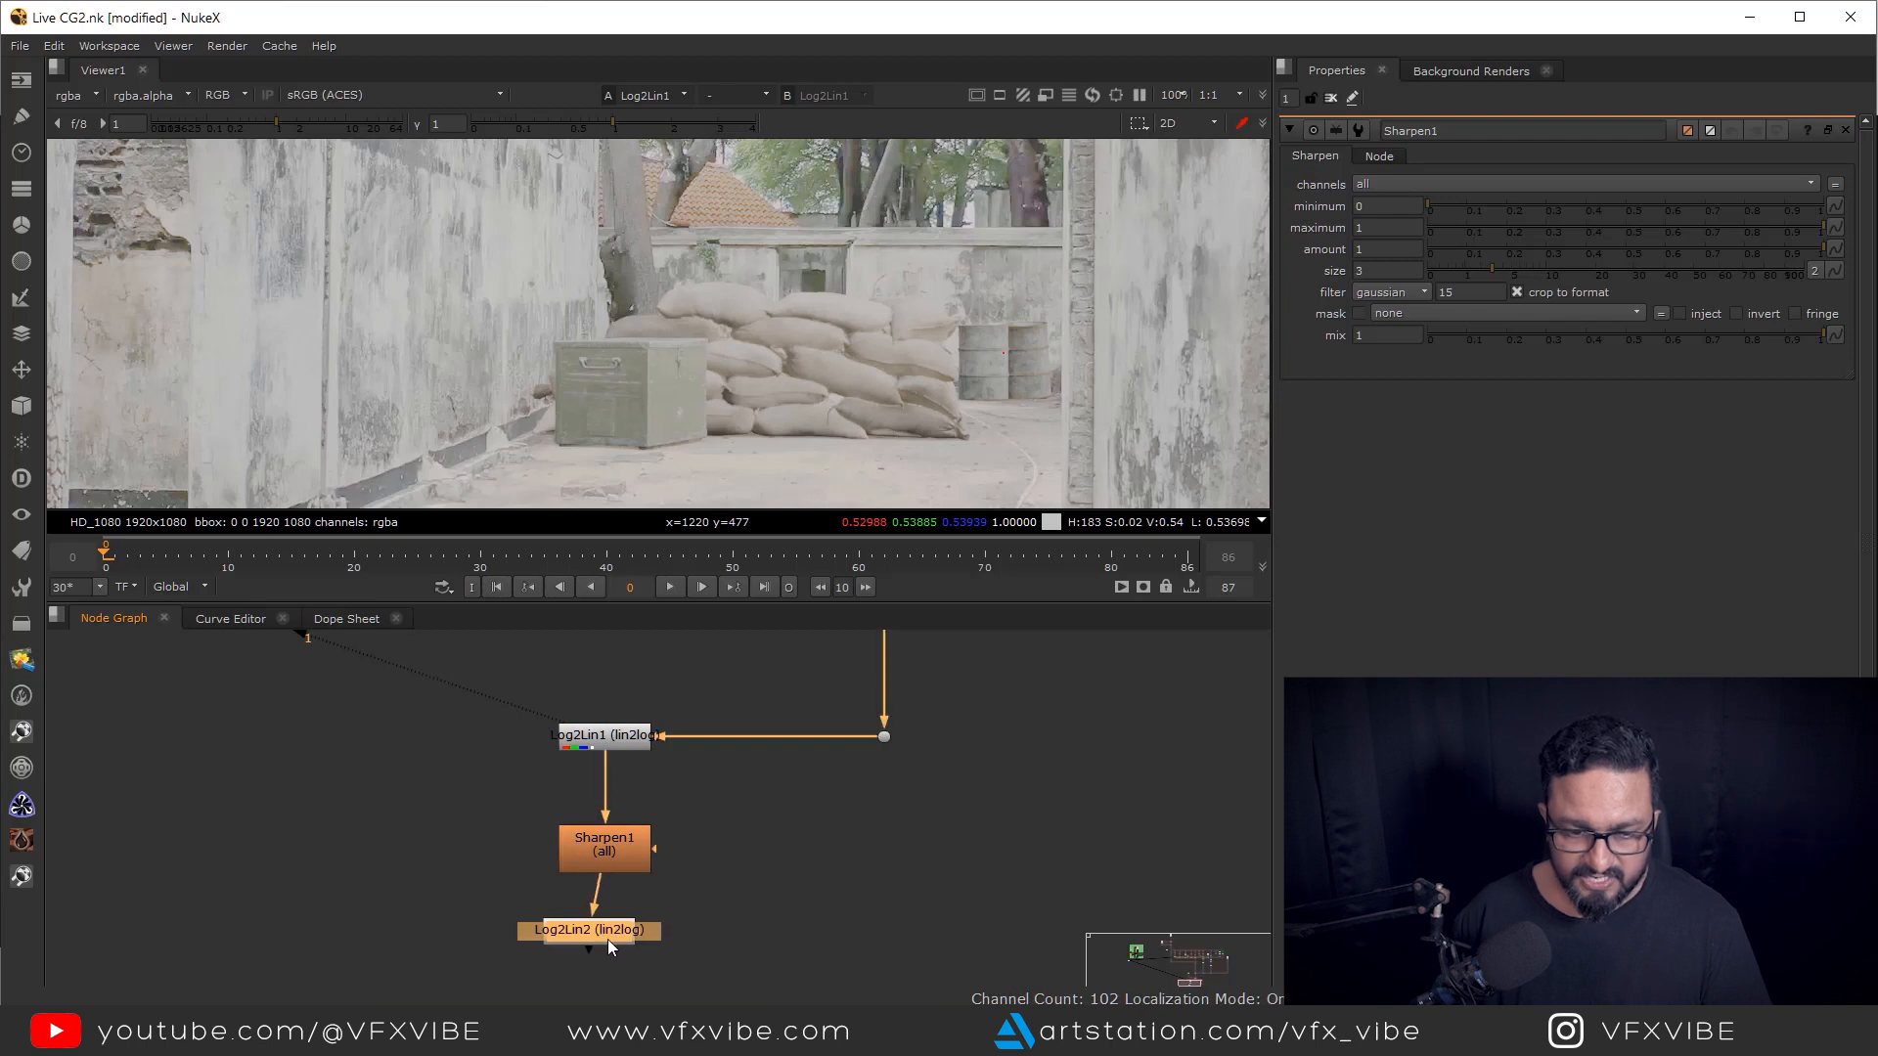
- Set the copied Log2Lin node to log2lin, view it, and merge its output with the unsharpened branch below the Dot
double_click(618, 947)
key("1")
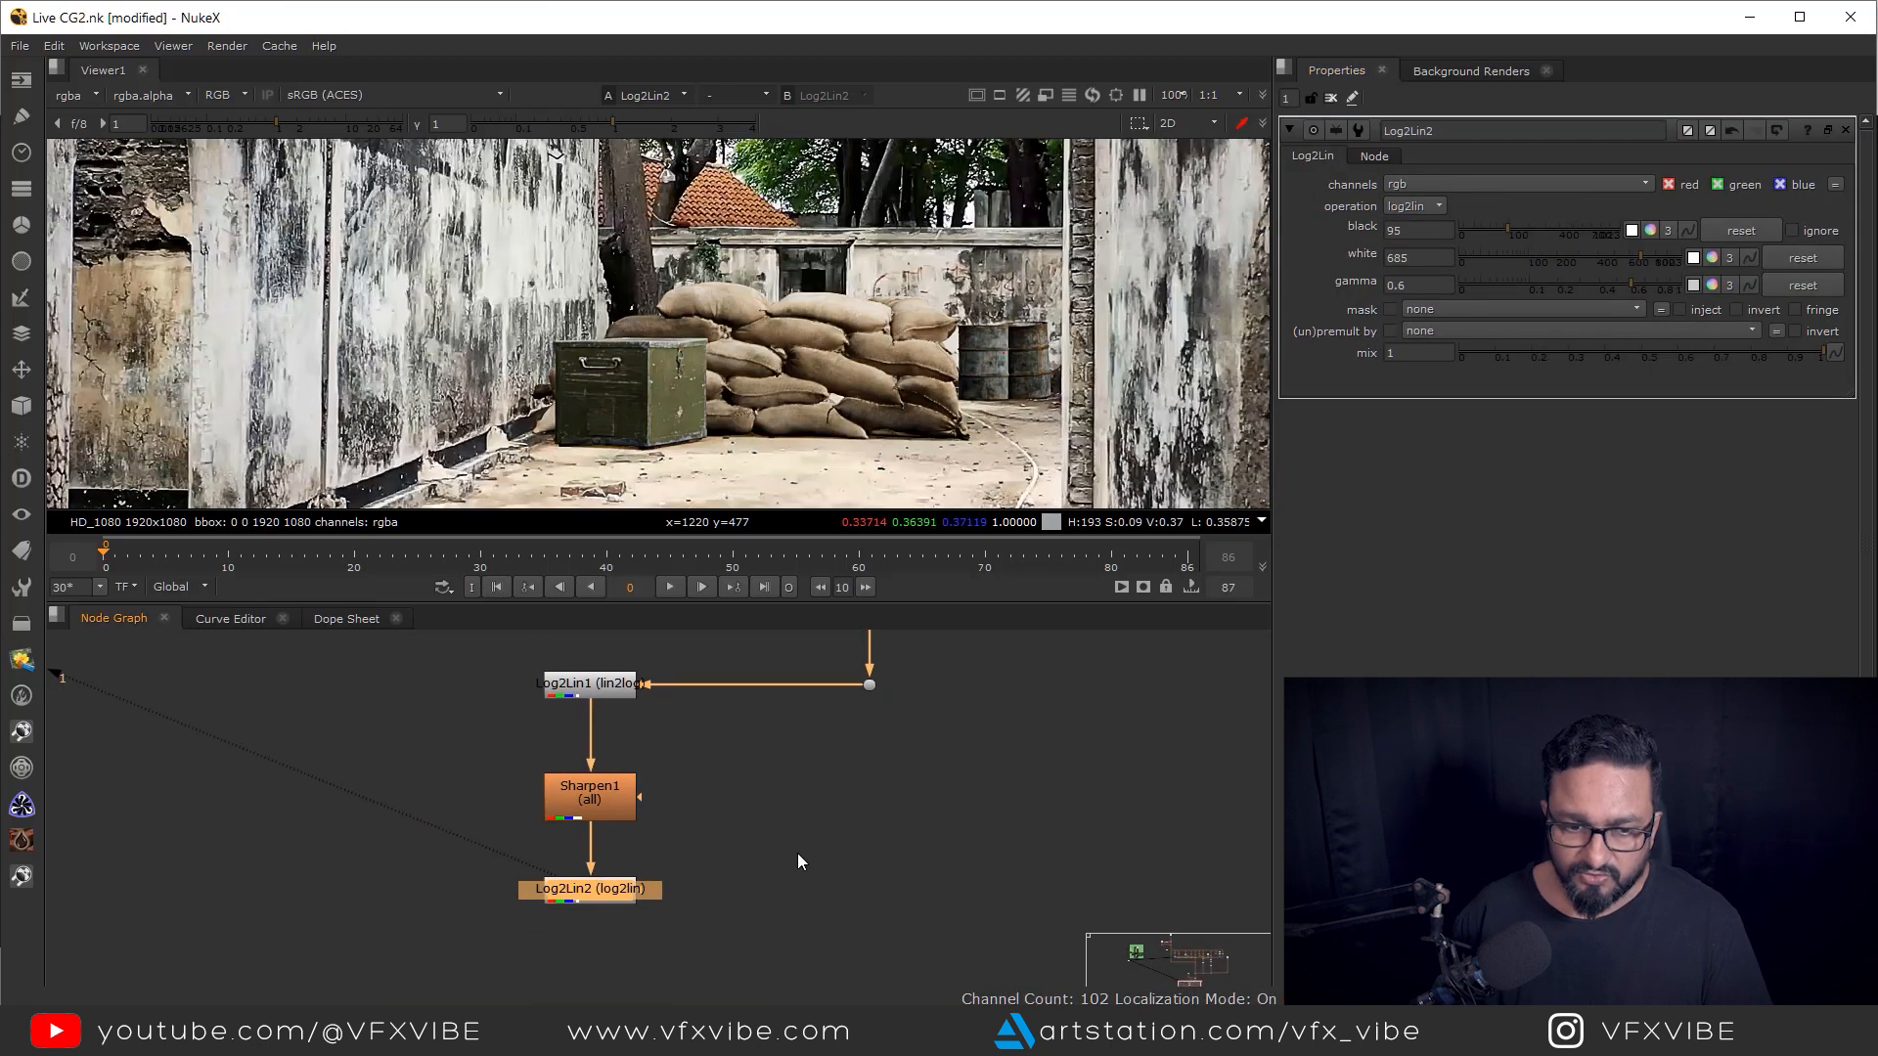
left_click(836, 860)
key("m")
mouse_move(838, 843)
left_mouse_down()
mouse_move(865, 686)
mouse_move(874, 901)
mouse_move(616, 892)
left_mouse_up()
left_click_drag(870, 903, 870, 892)
left_click_drag(982, 839, 710, 940)
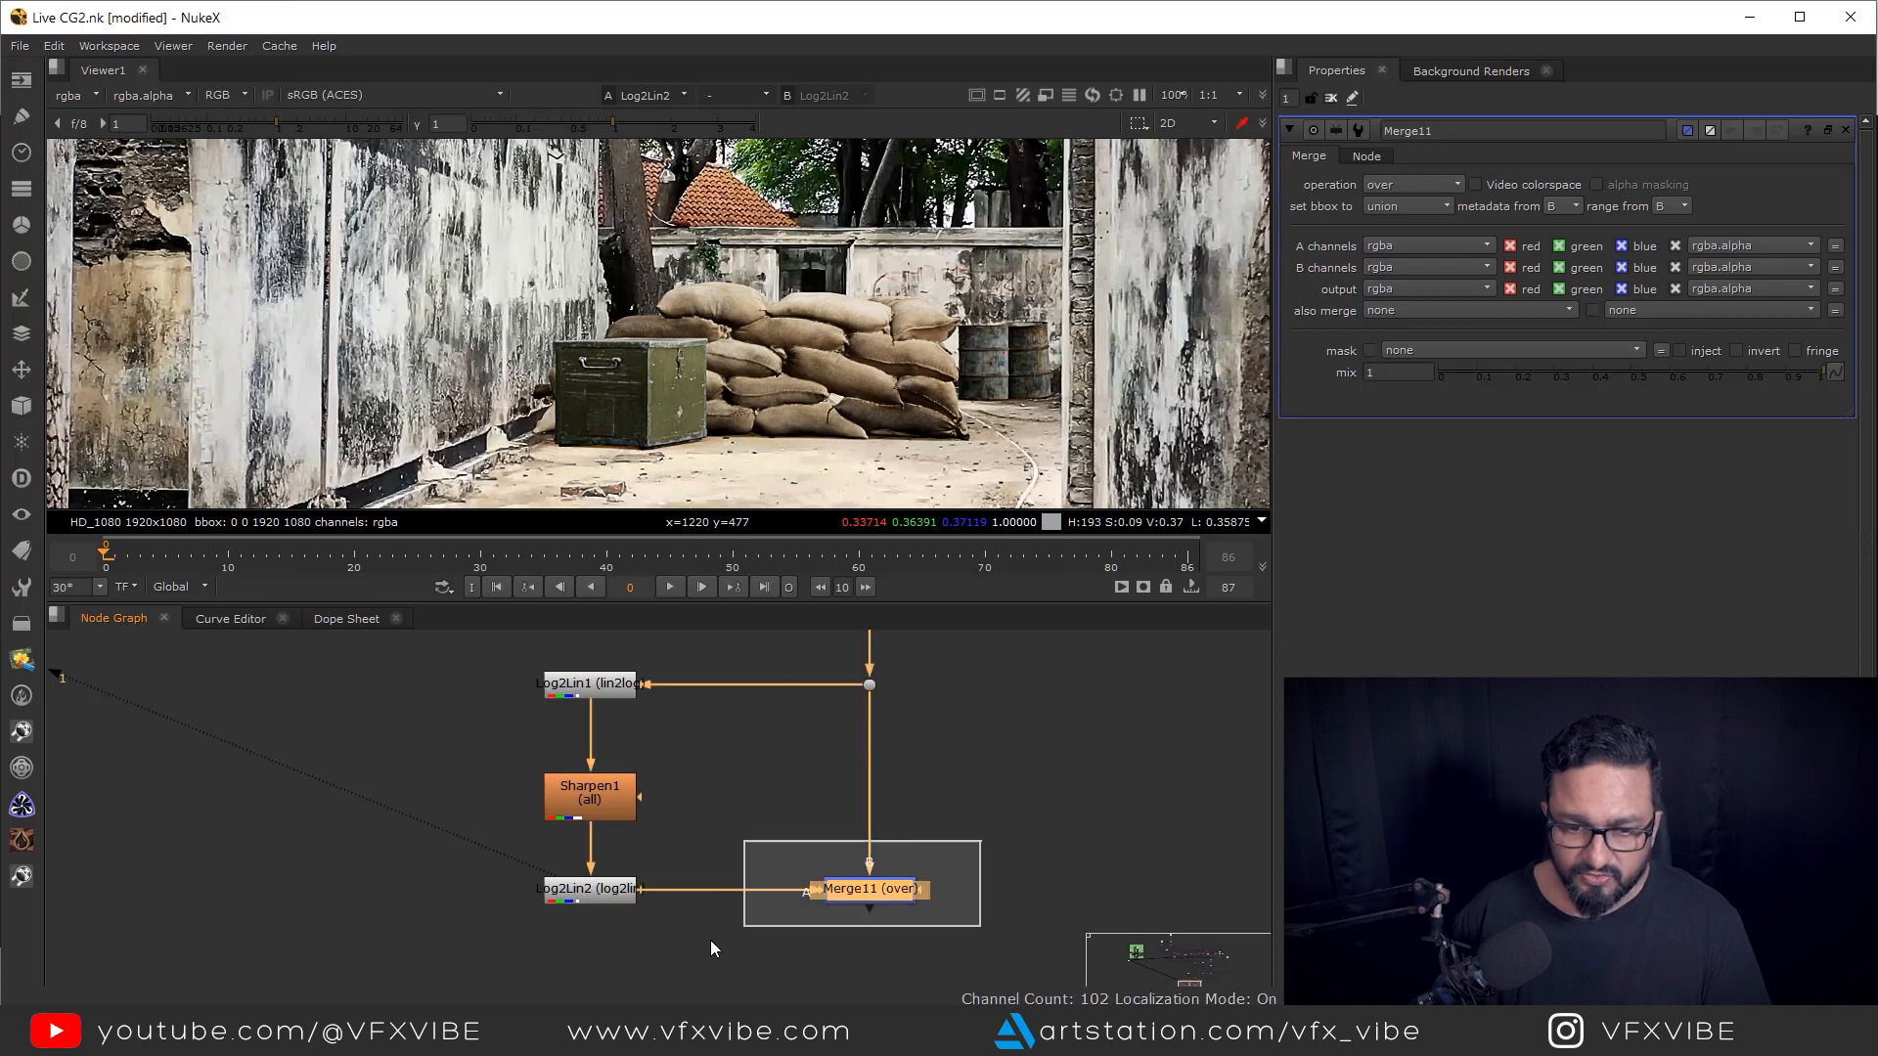
- View the new Merge node, set its operation to max, and inspect the sandbags up close
key("1")
left_click(868, 892)
left_click(1413, 185)
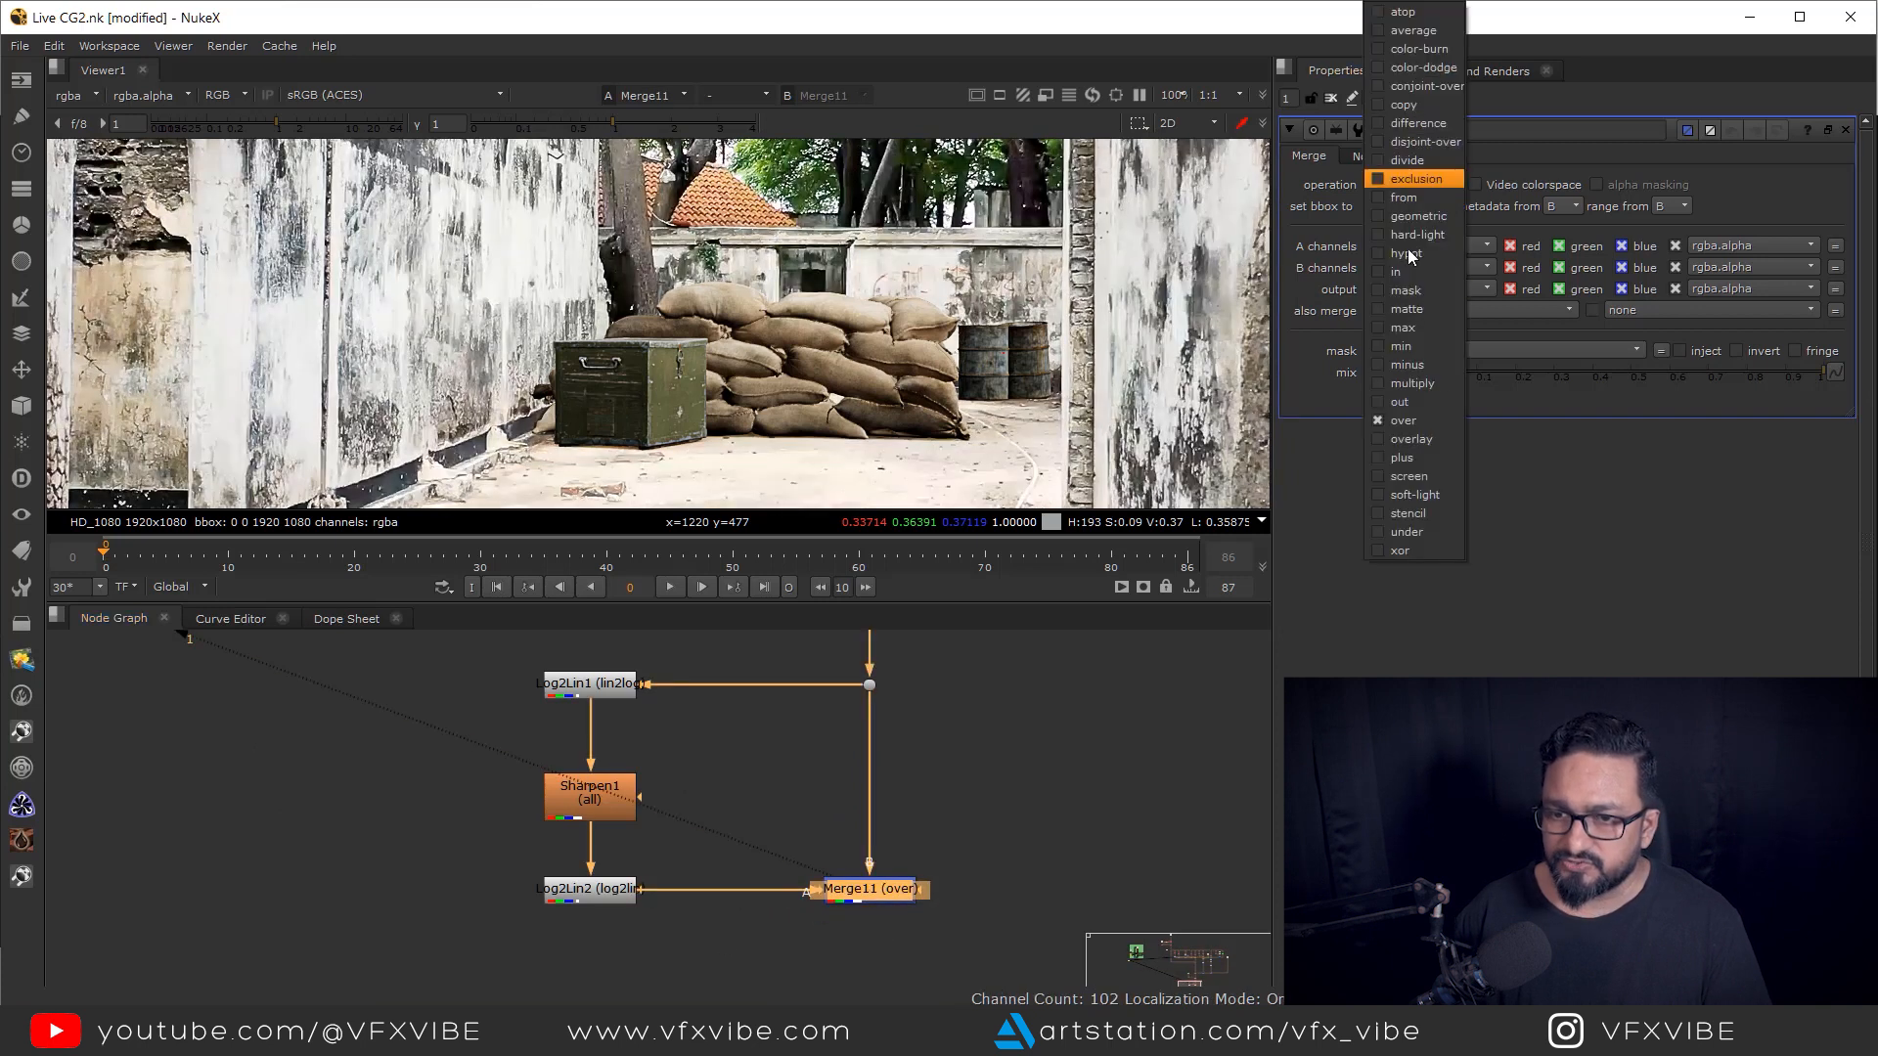
left_click(1418, 326)
scroll(737, 343, "up", 3)
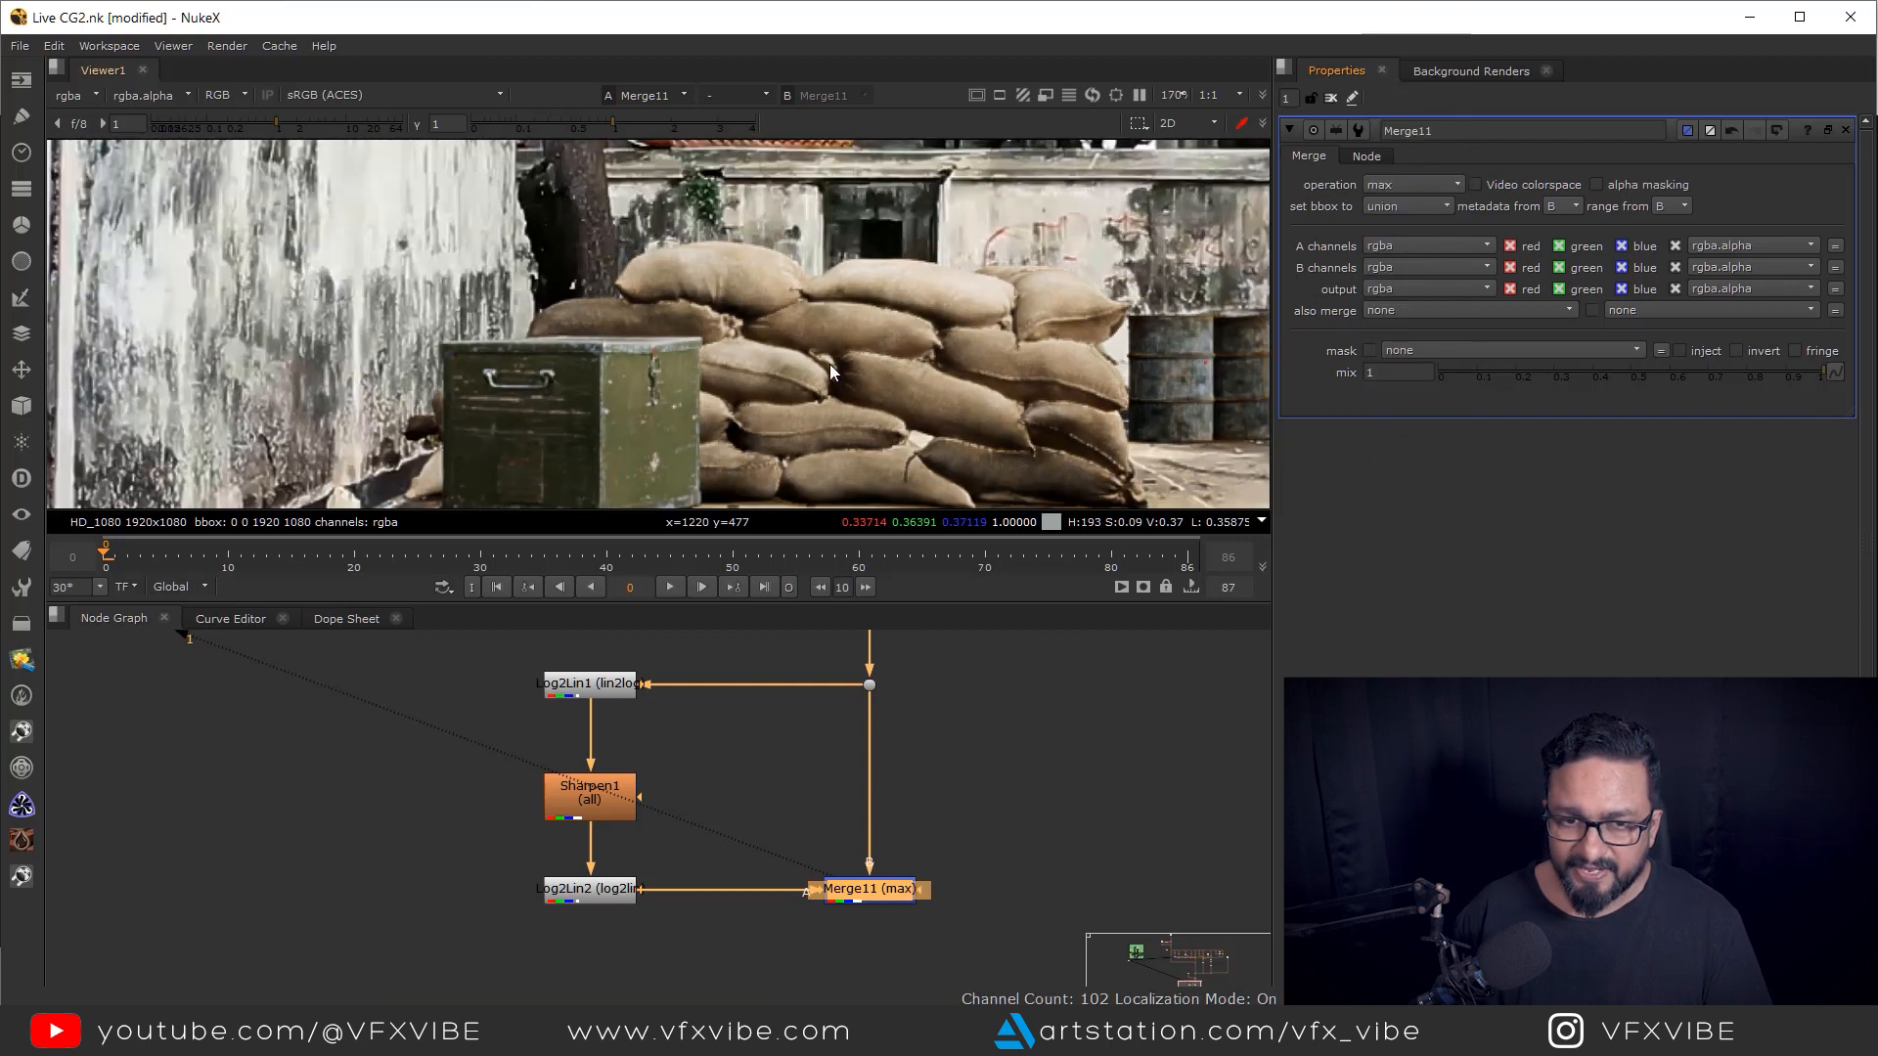
scroll(829, 364, "down", 2)
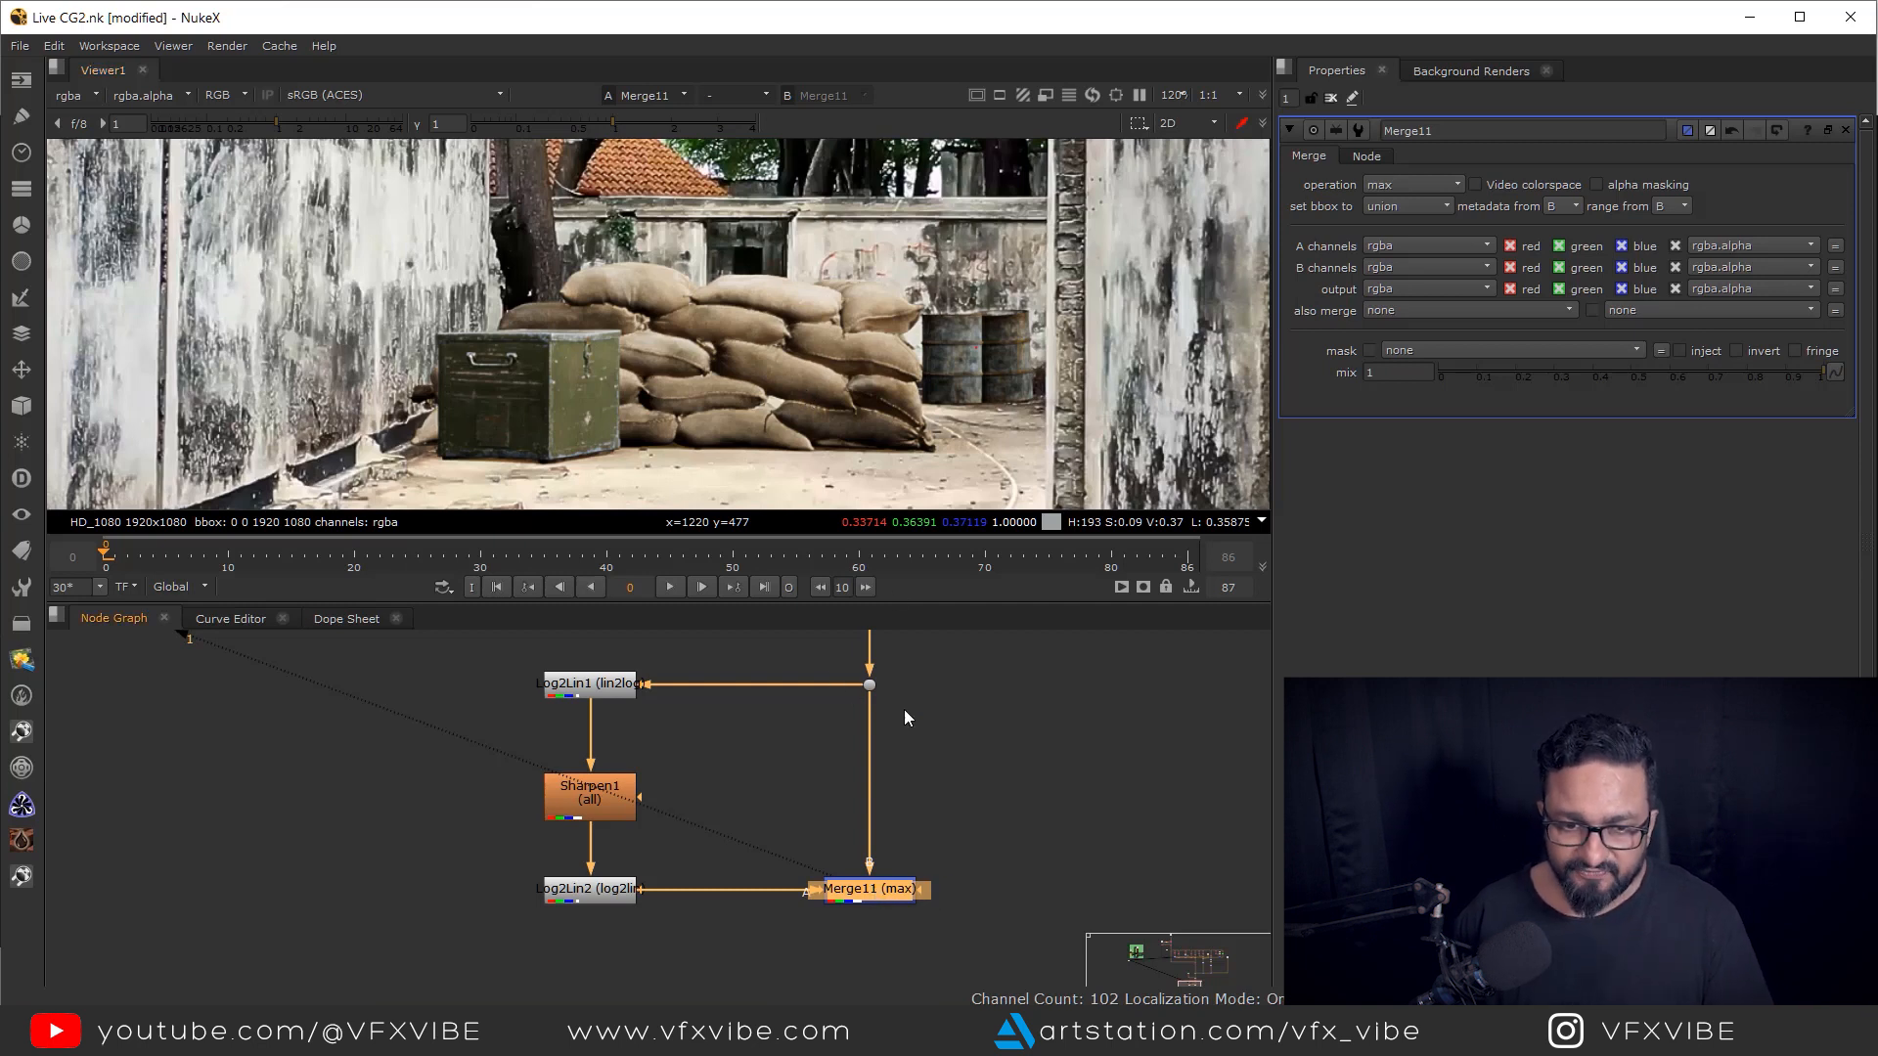
- Load the Dot and the max Merge into separate viewer inputs and compare the sandbags before and after sharpening
left_click(870, 686)
key("1")
left_click(837, 843)
left_click(884, 890)
key("2")
left_click(885, 759)
scroll(859, 358, "up", 1)
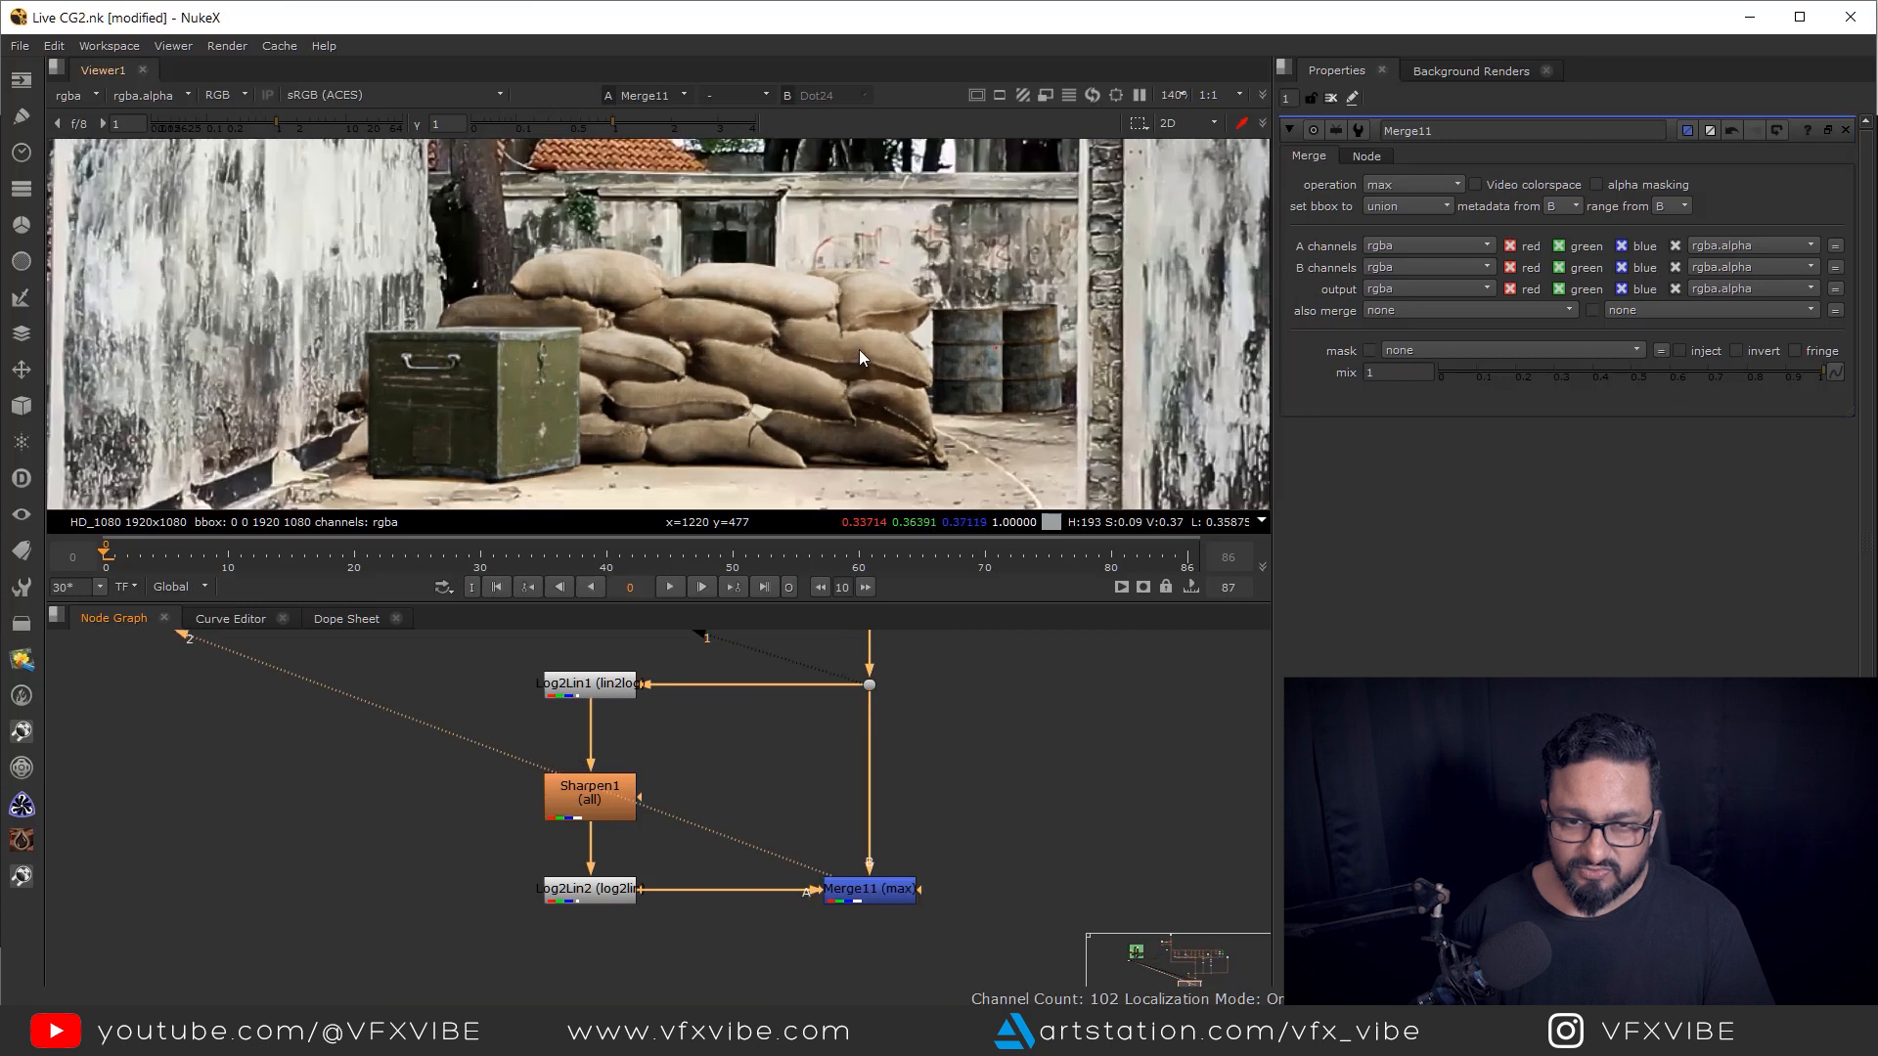
scroll(858, 350, "up", 3)
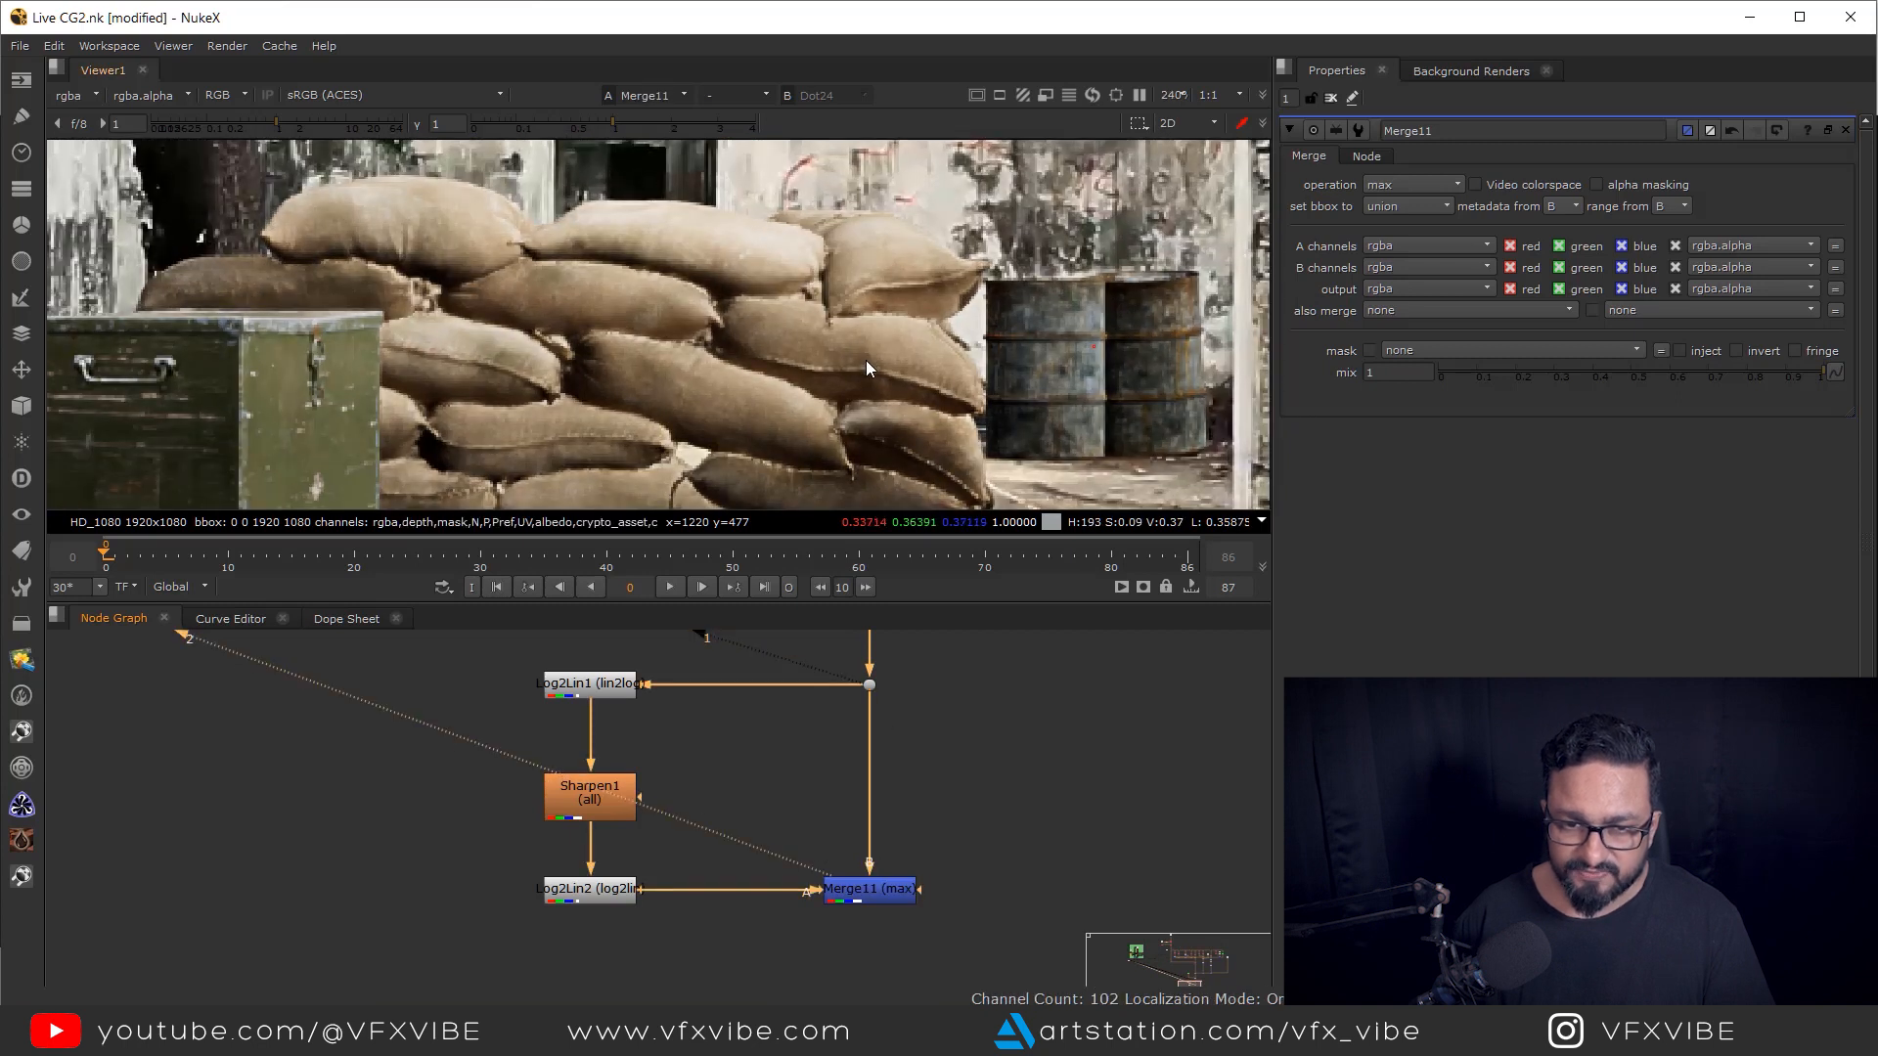
scroll(831, 779, "down", 6)
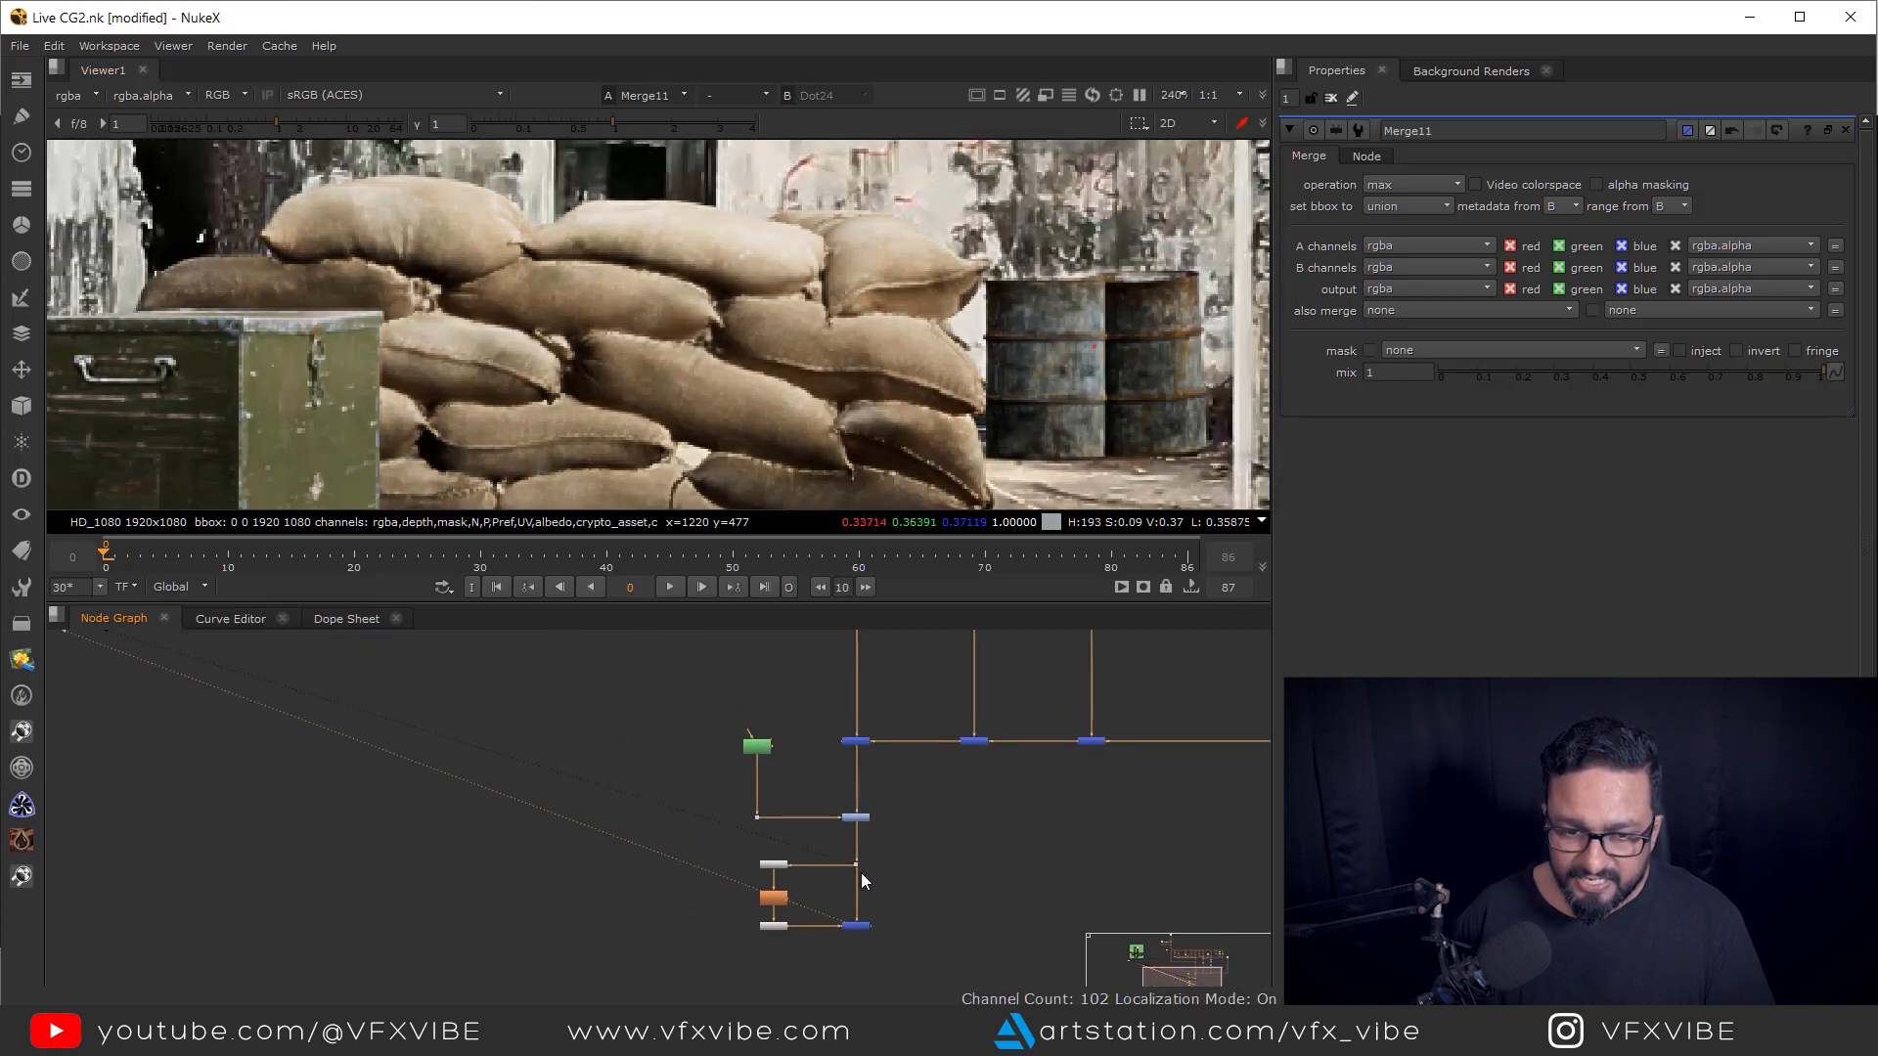
- Extract the Dot, Log2Lin, Sharpen and max Merge group and insert it into the CG stream above the background merge
left_click_drag(718, 841, 899, 963)
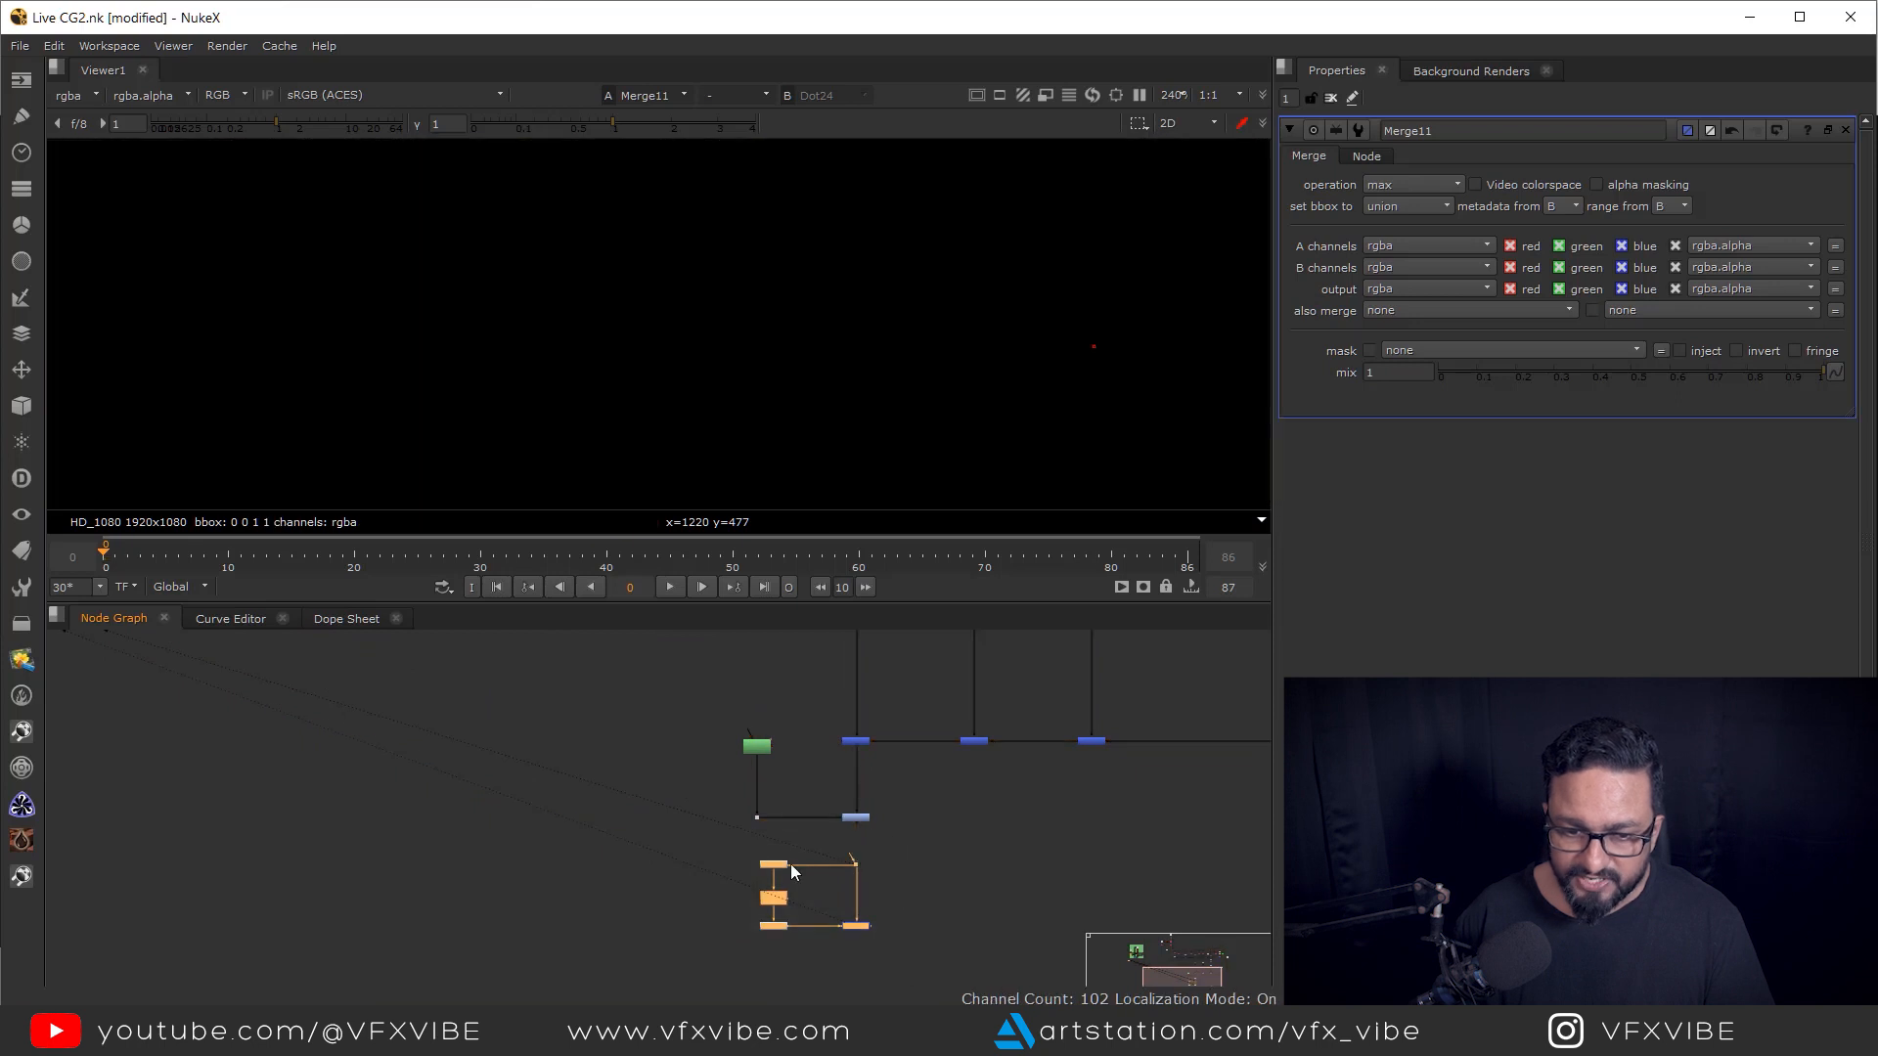
left_click(857, 925)
left_click_drag(752, 869, 878, 898)
scroll(905, 791, "up", 1)
left_click_drag(783, 796, 905, 731)
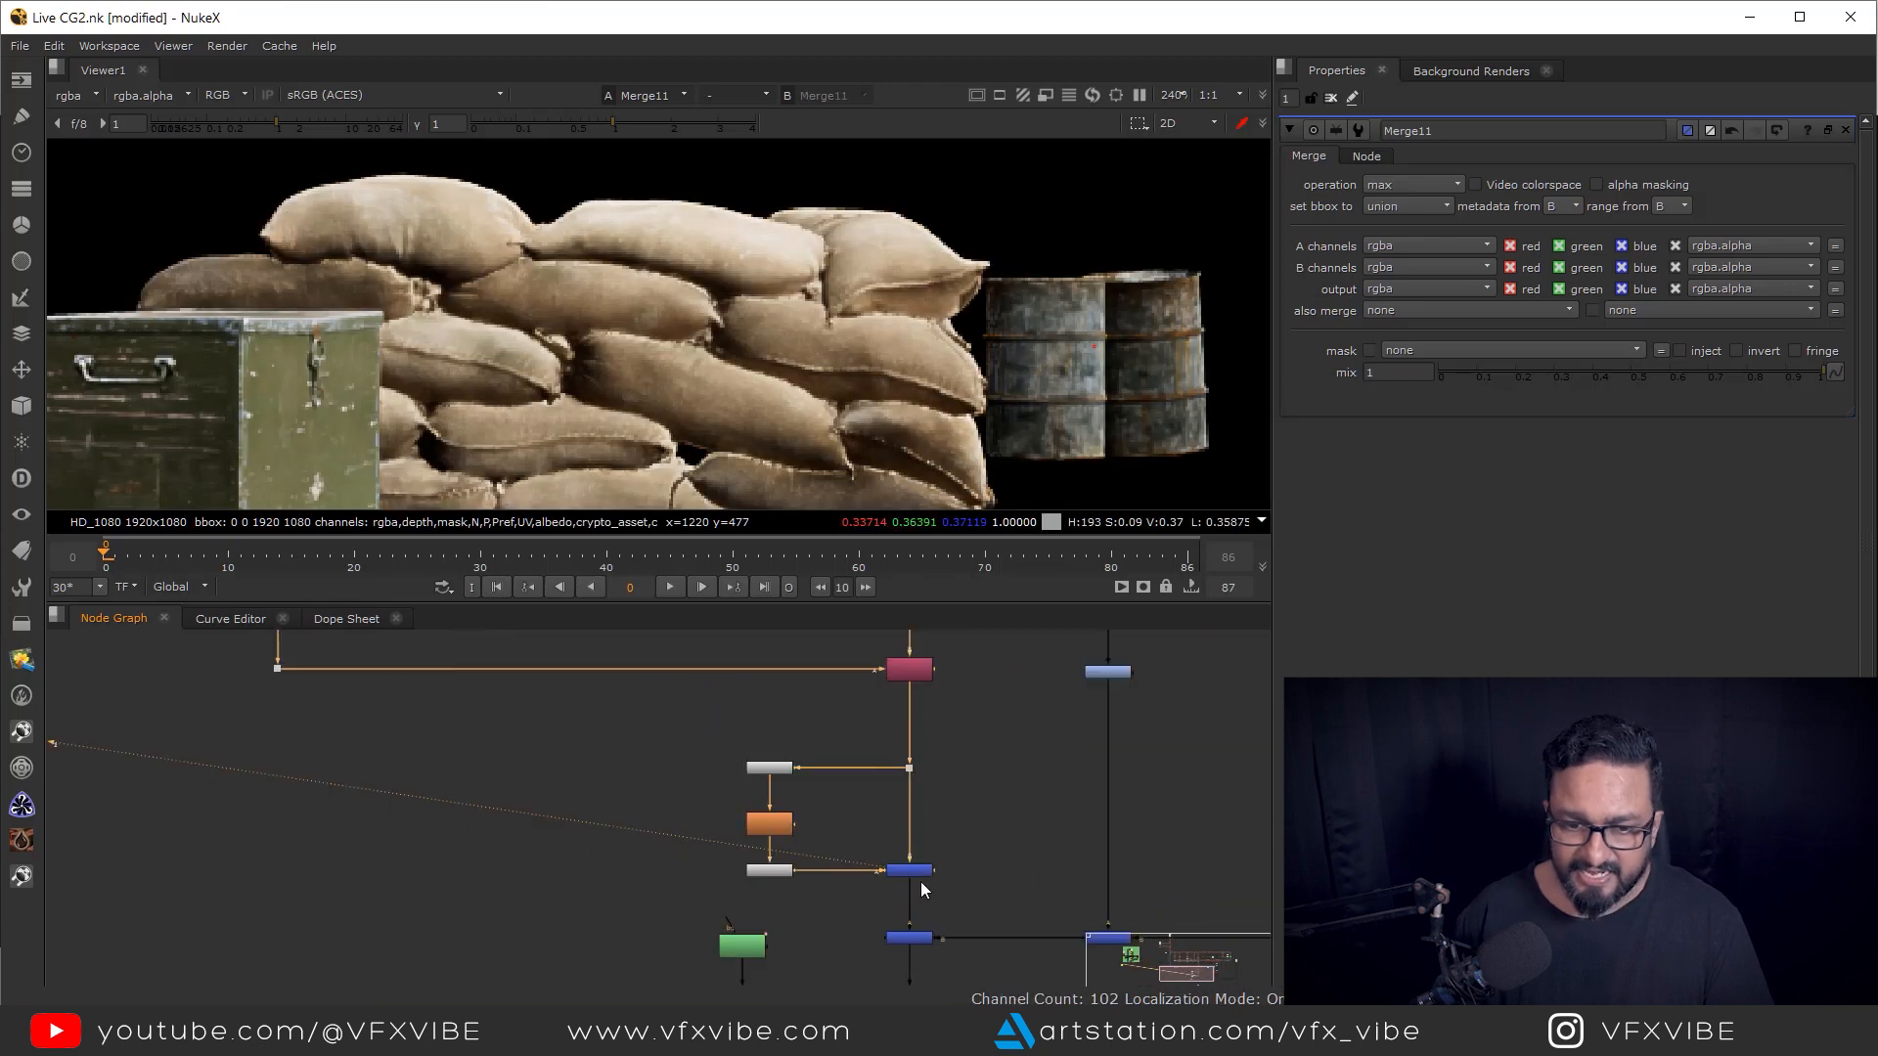
left_click_drag(946, 960, 873, 764)
- View the final Grade and toggle the max Merge off and on to compare the sharpening on the full composite
left_click(829, 871)
key("1")
left_click_drag(934, 823, 934, 961)
left_click(835, 813)
key("d")
key("d")
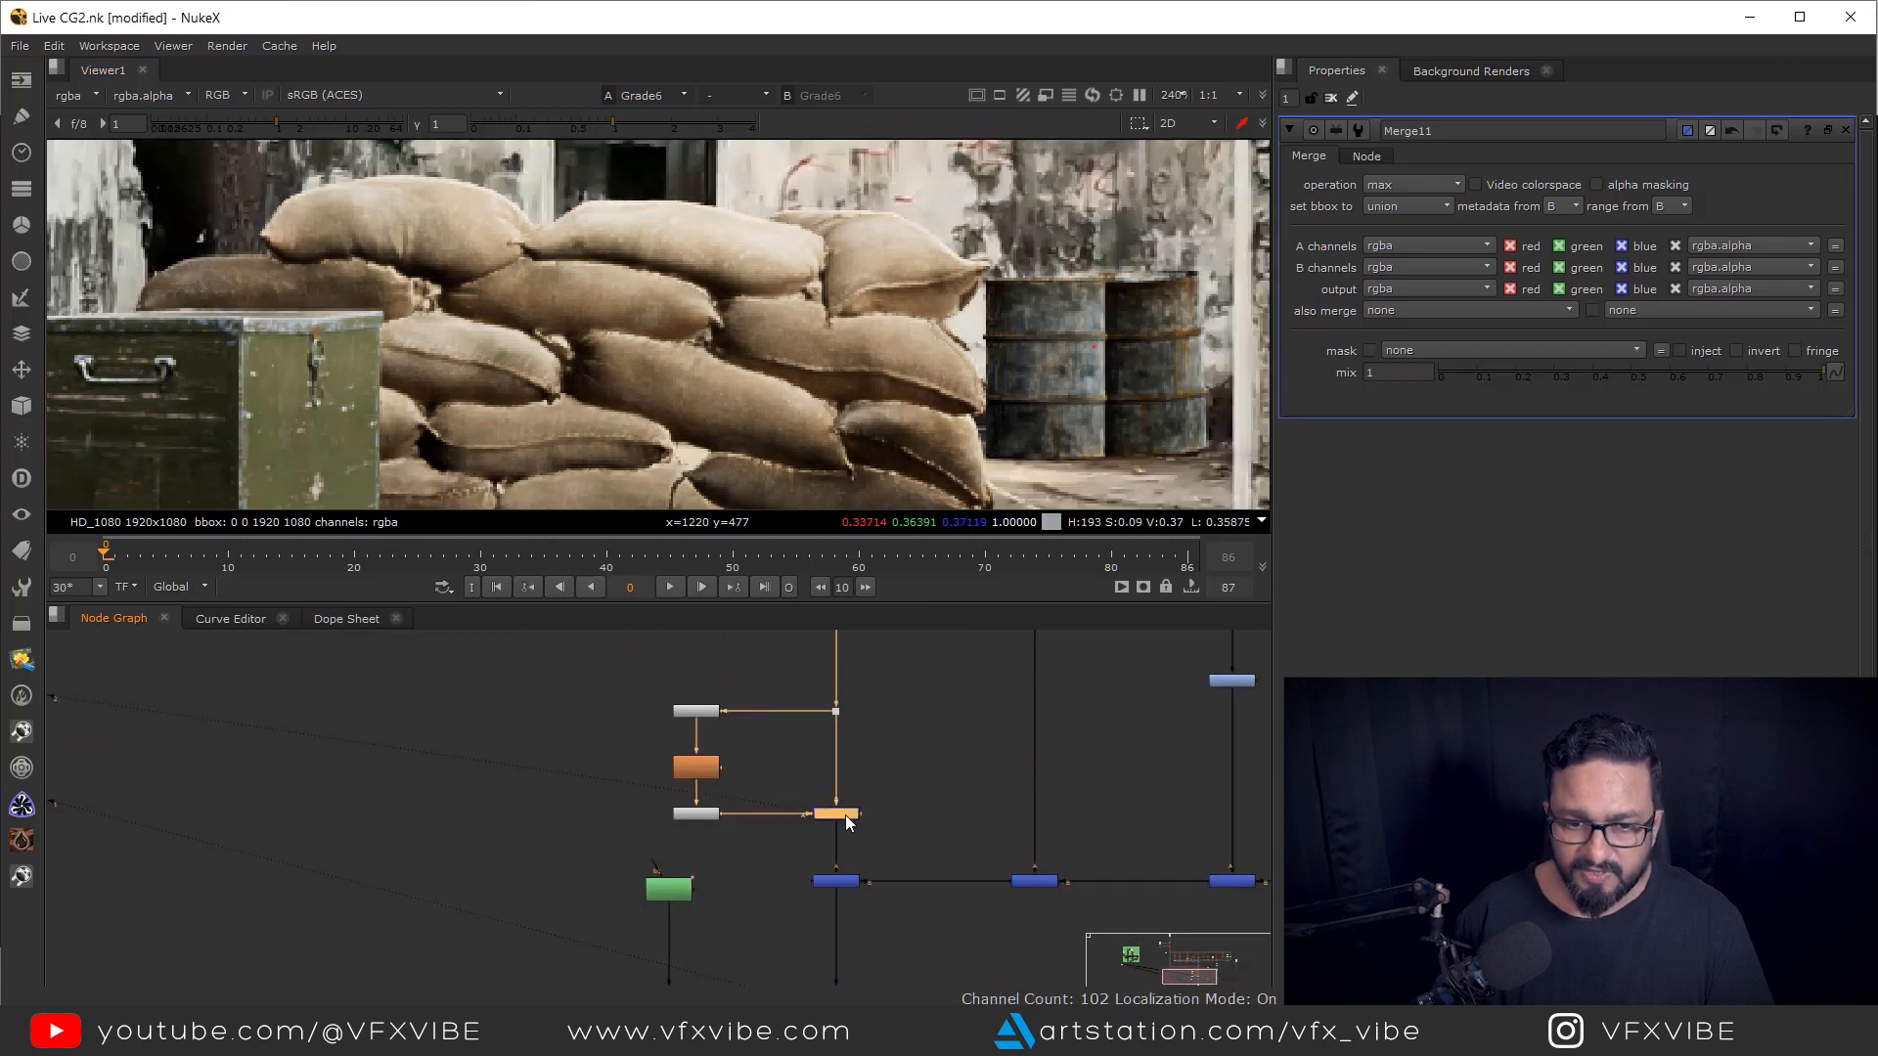
- Set the max Merge's mix to 0.09 and check the sharpening on the sandbags
left_click_drag(1817, 372, 1451, 406)
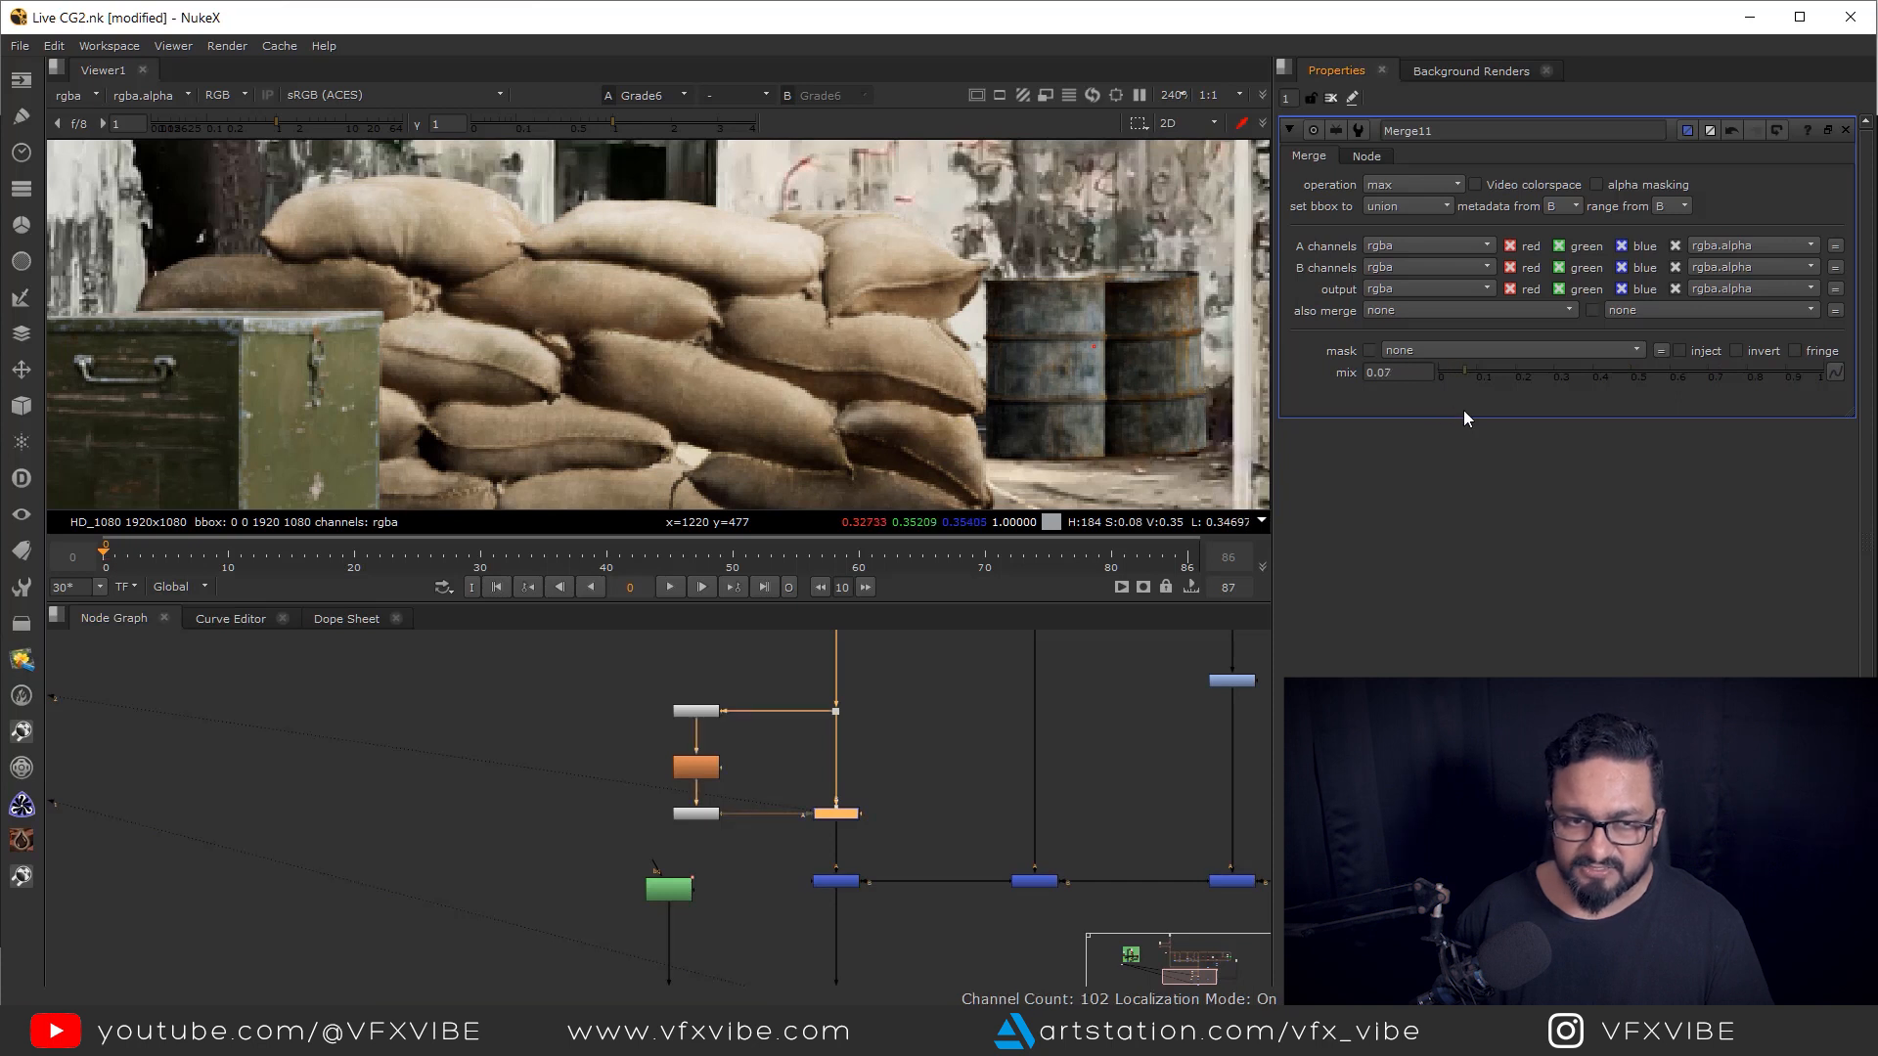
scroll(743, 338, "up", 3)
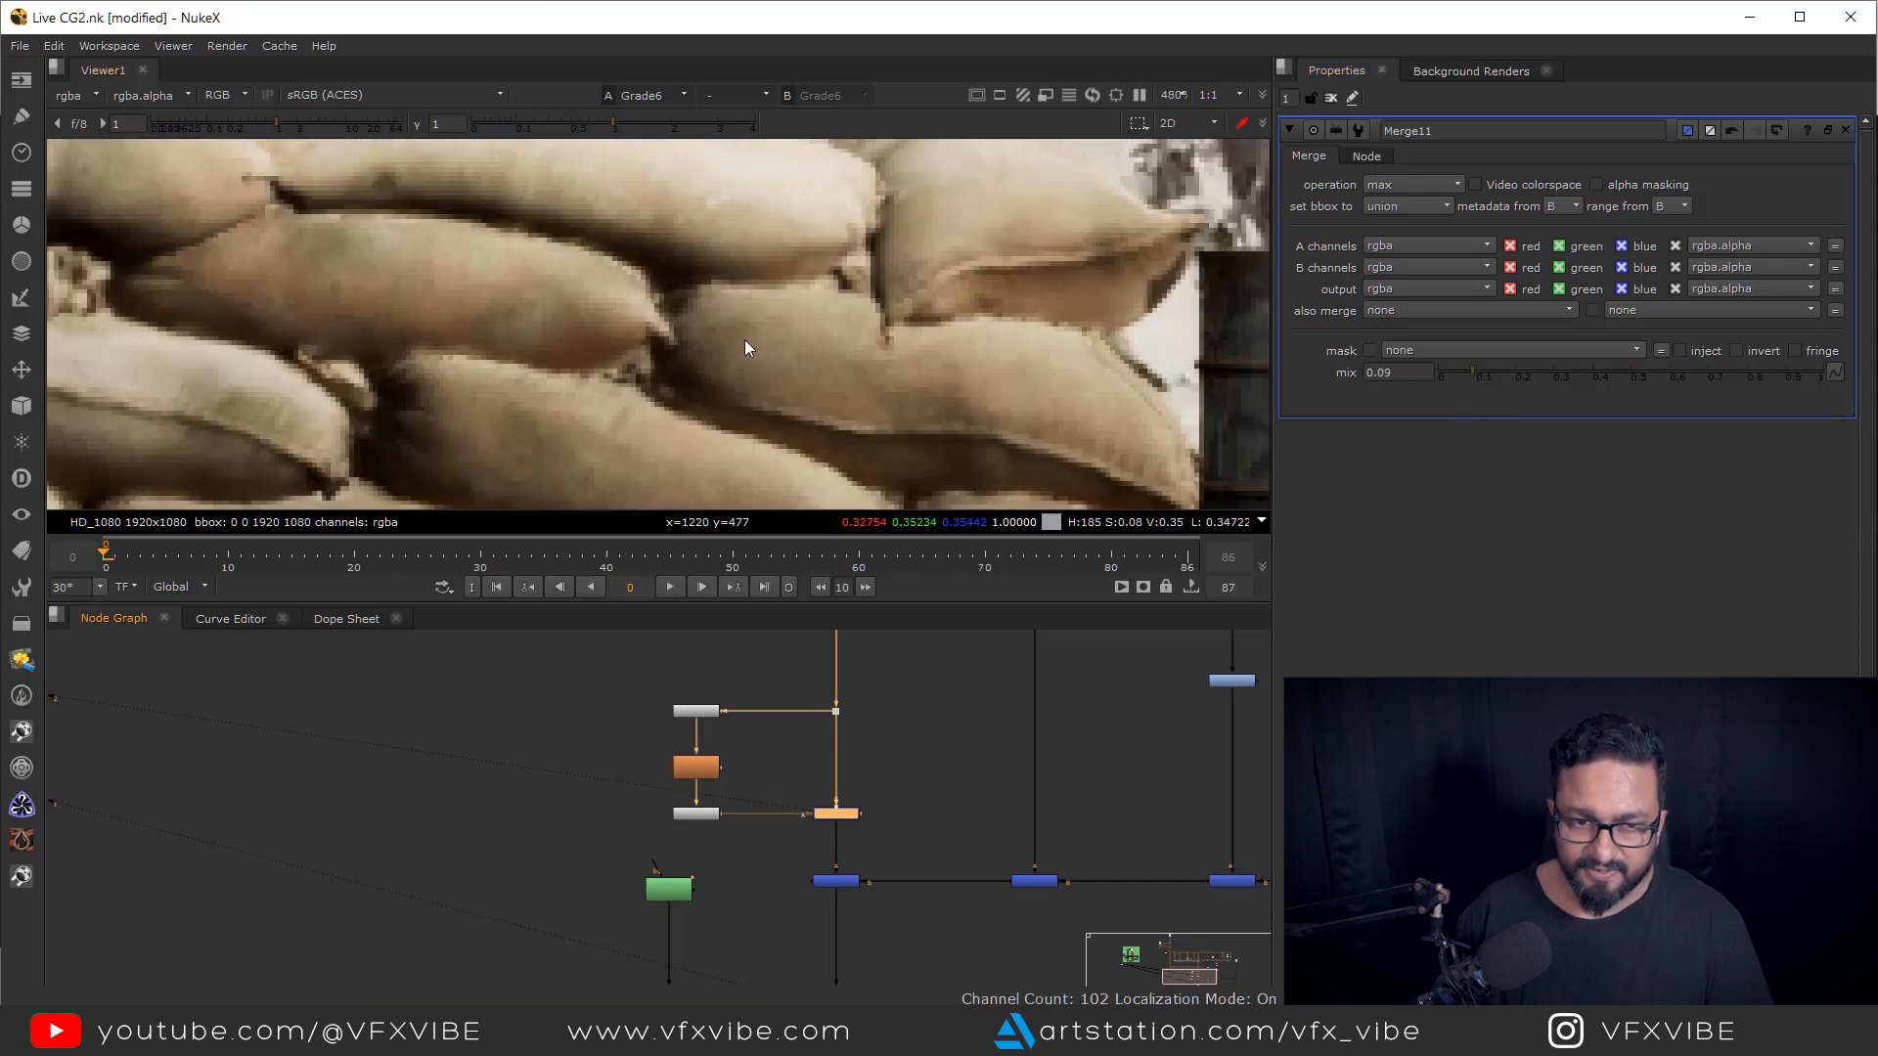
scroll(763, 332, "down", 6)
- Enlarge the viewer to full size and review the entire finished composite
key("space")
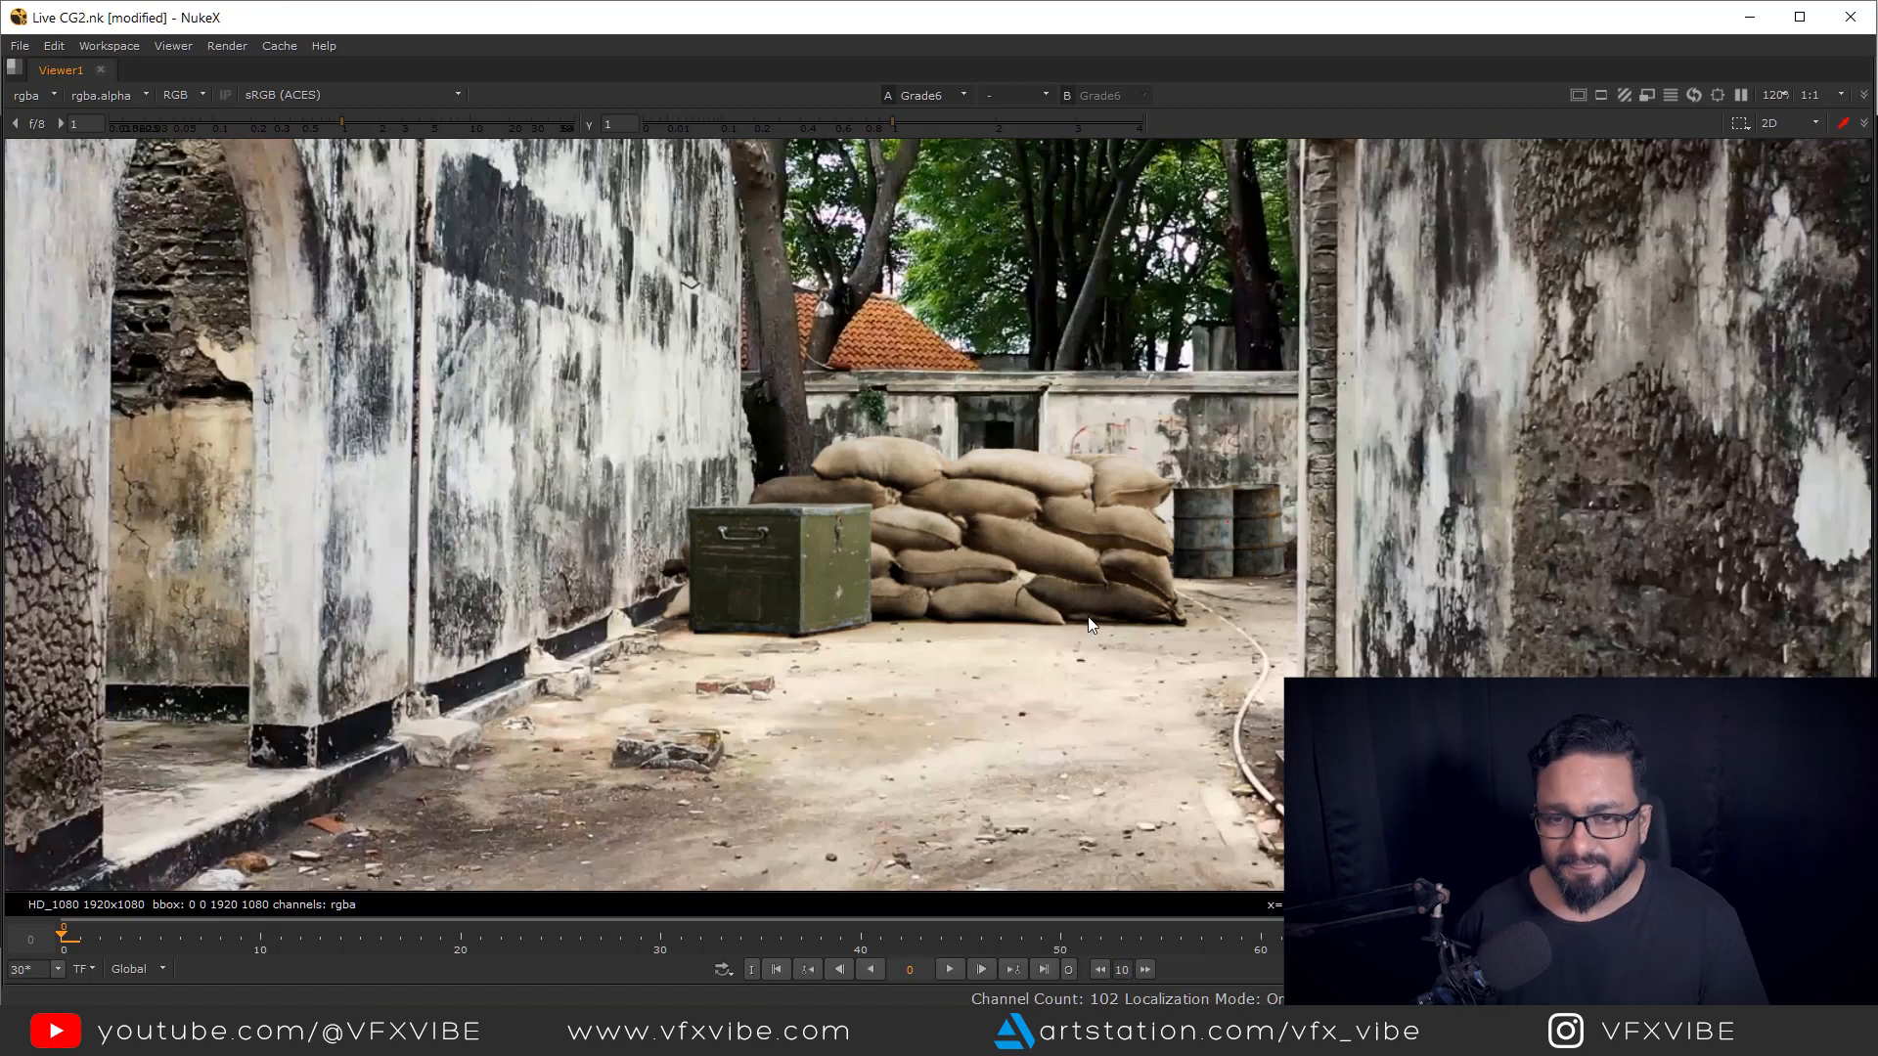
scroll(1091, 624, "down", 3)
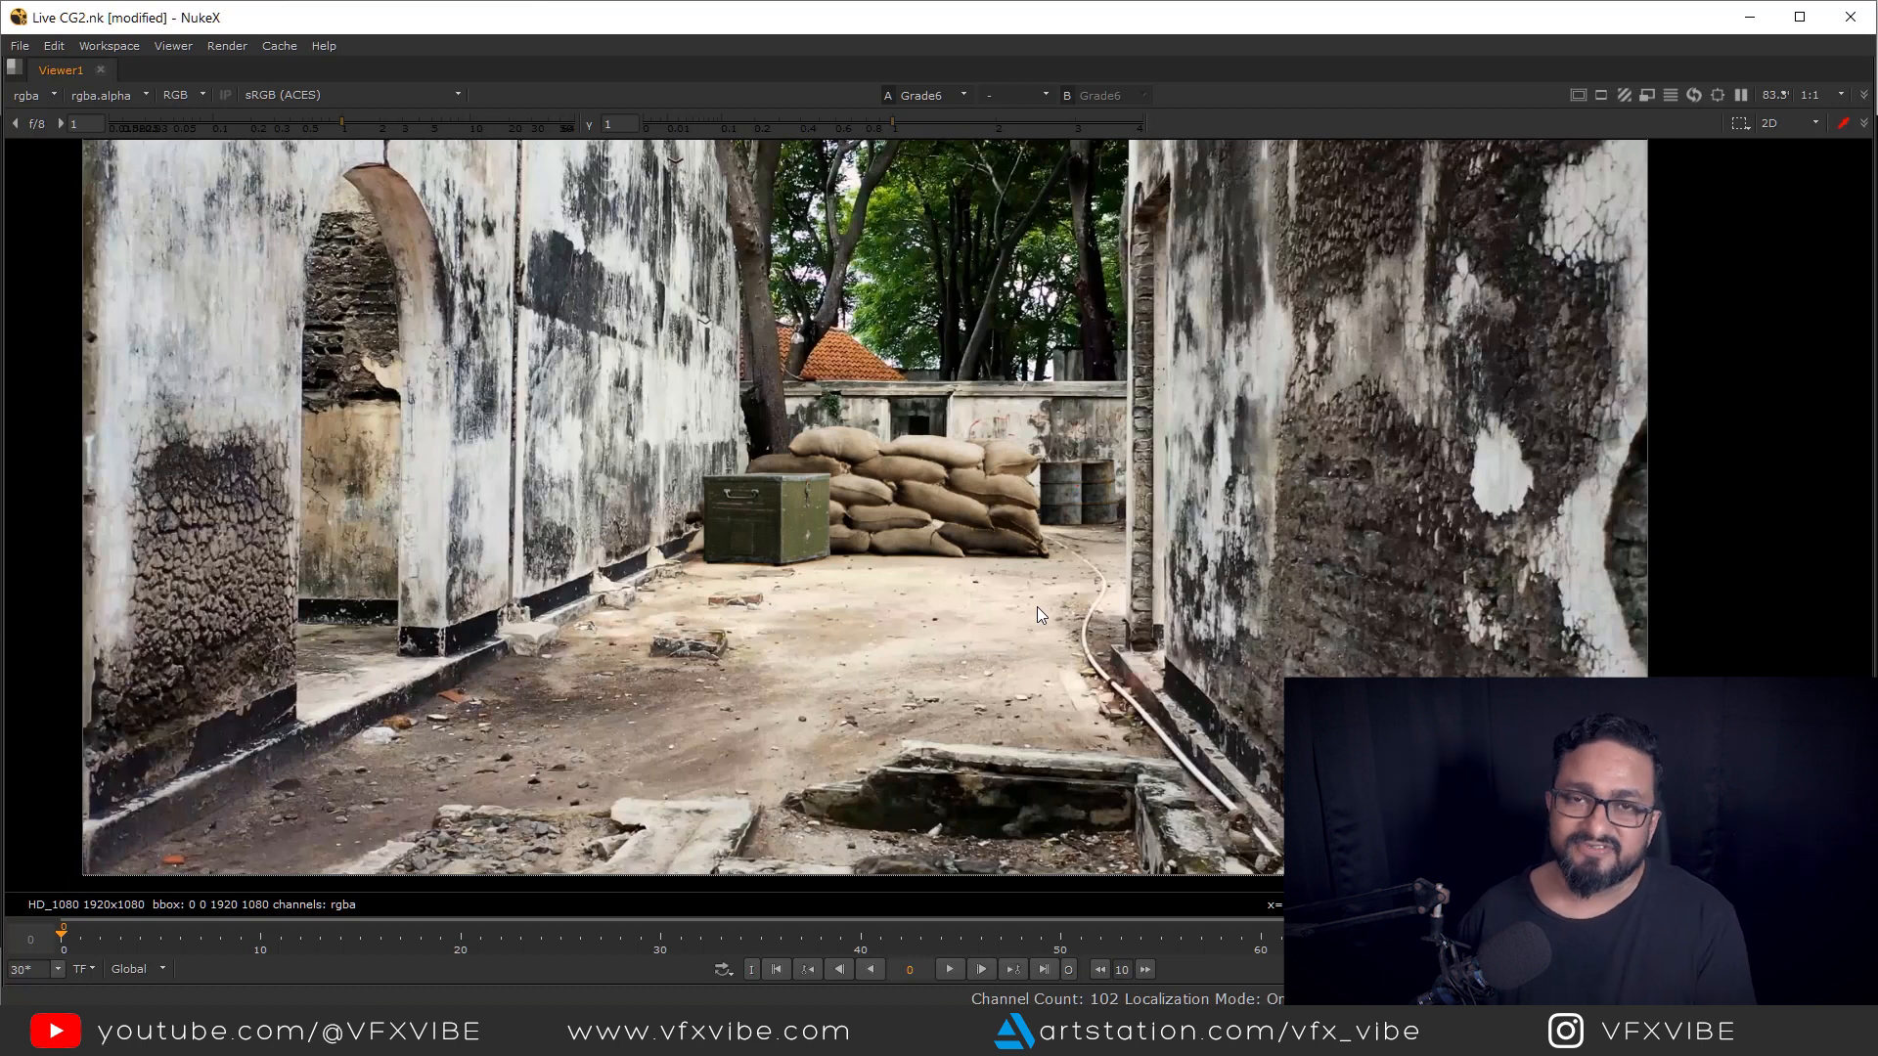
scroll(1006, 620, "down", 3)
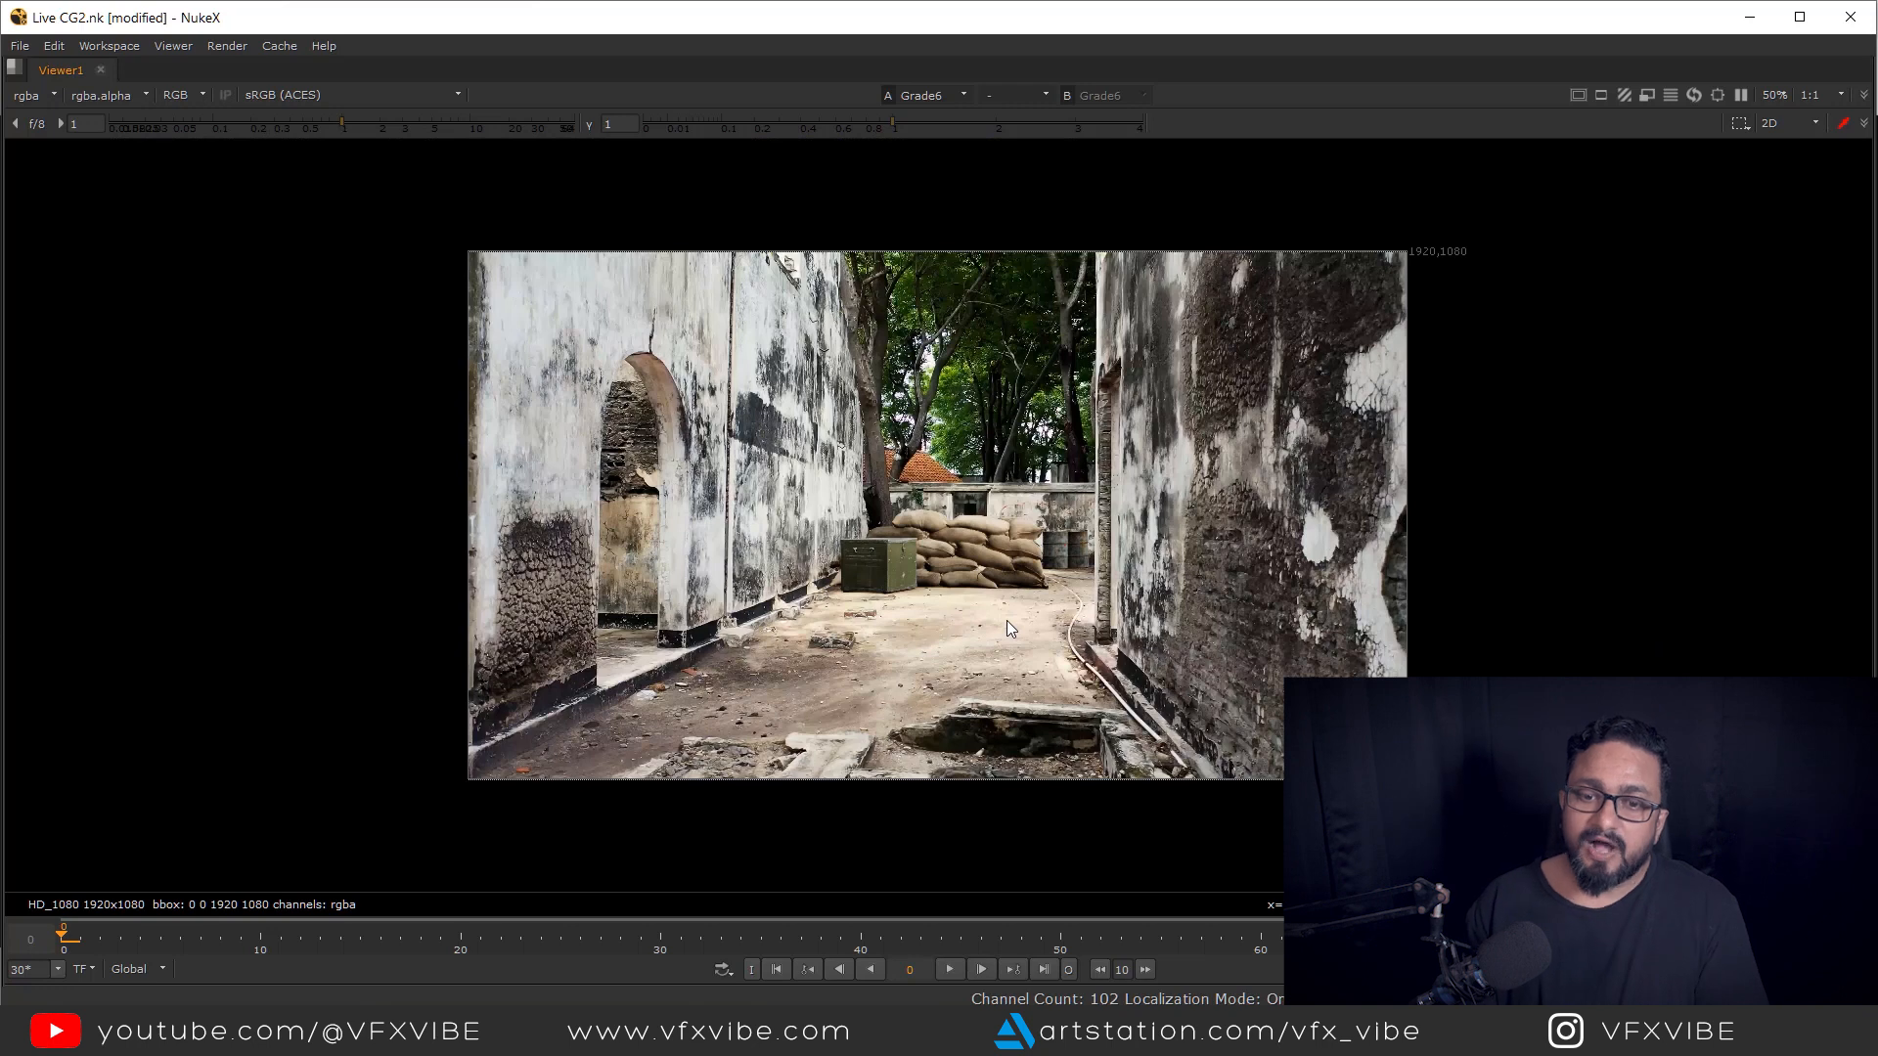